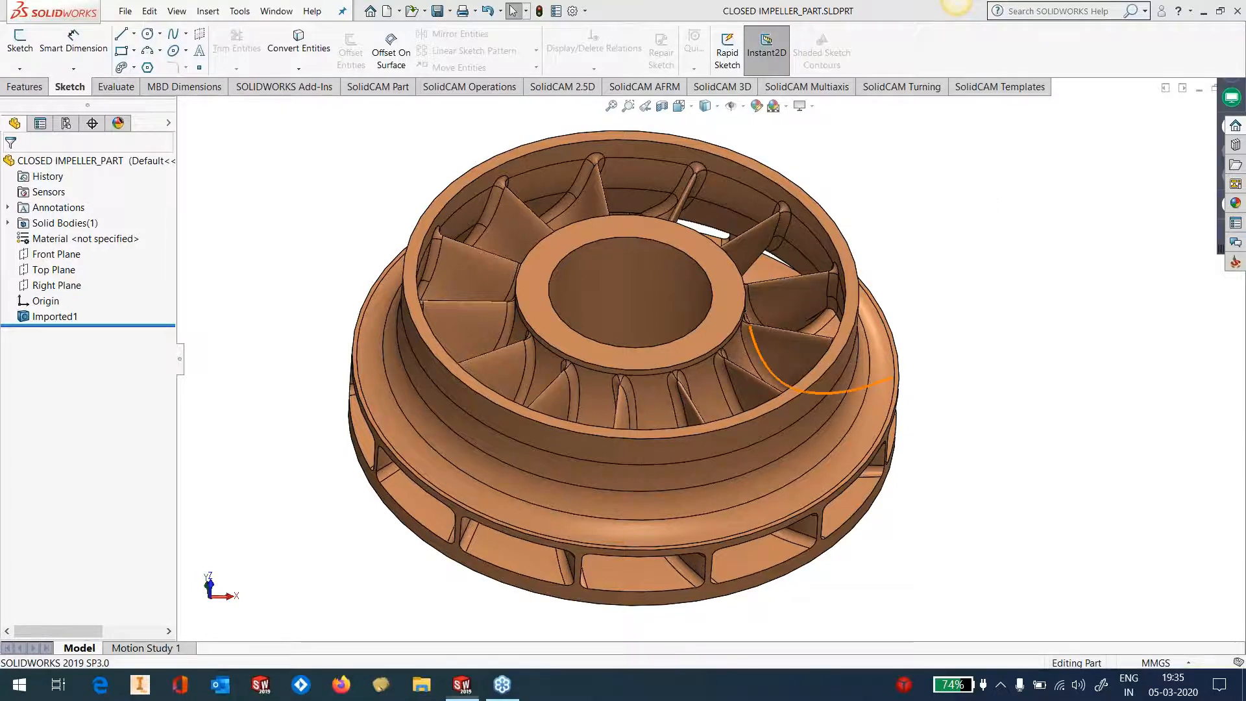
# Step: Start a reference plane from the annular top face of the impeller hub with a 15 mm offset
pyautogui.moveTo(805, 390); pyautogui.dragTo(747, 379, button='middle')
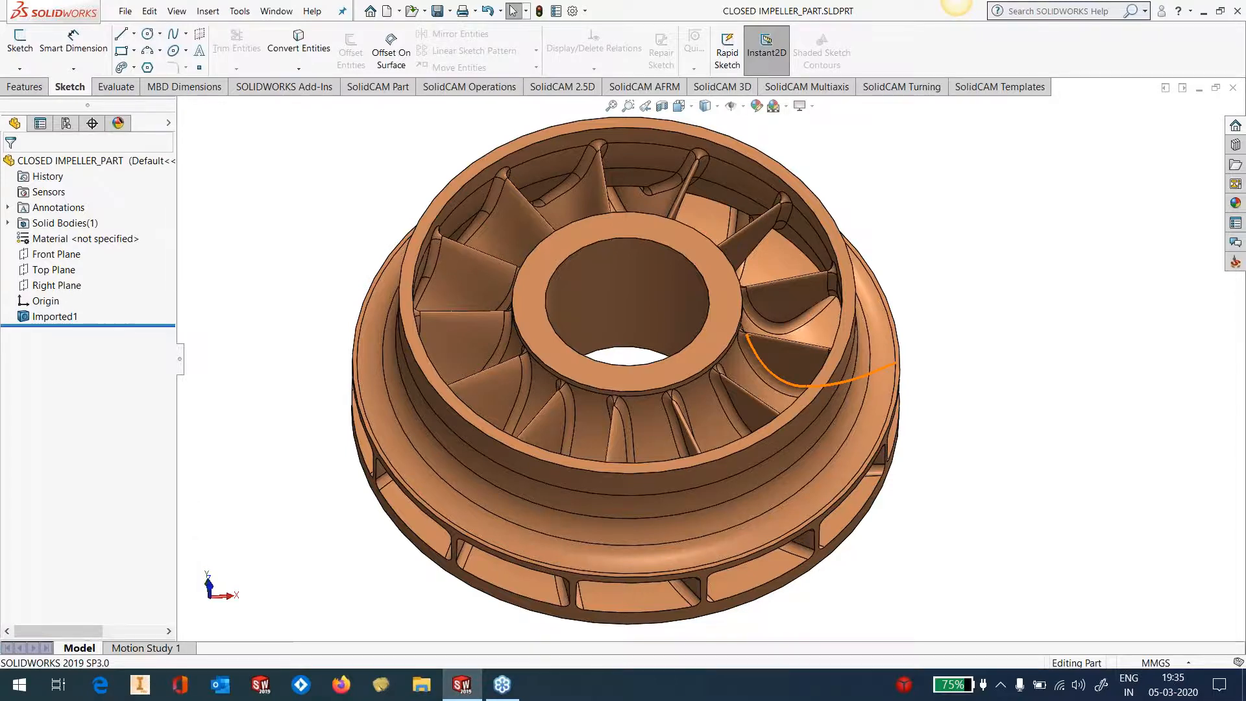
pyautogui.moveTo(728, 409); pyautogui.dragTo(723, 356, button='middle')
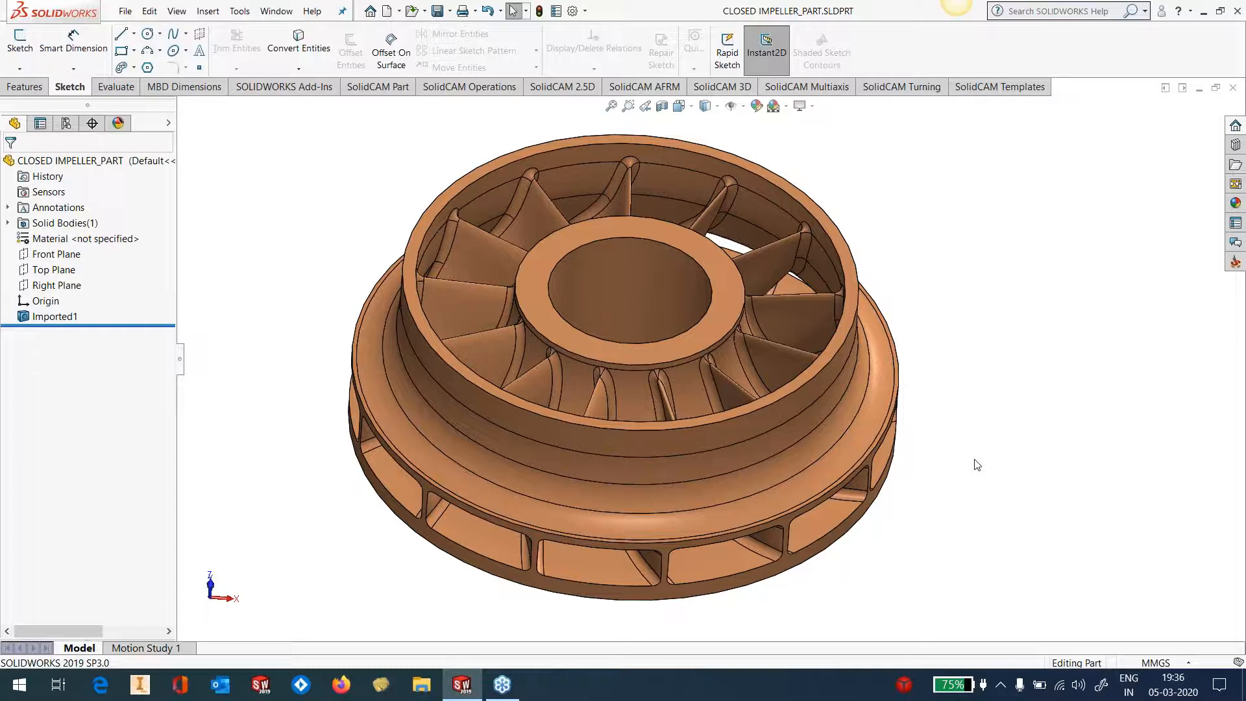
pyautogui.click(240, 11)
pyautogui.moveTo(237, 174)
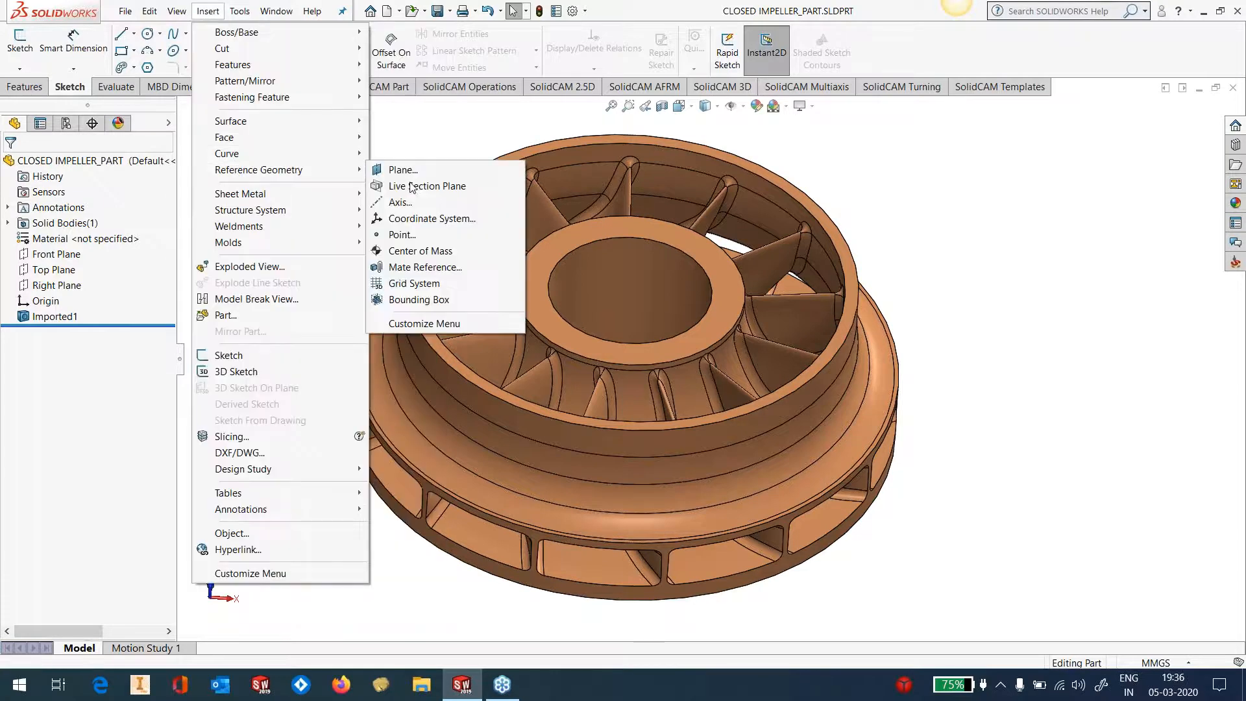
pyautogui.click(447, 172)
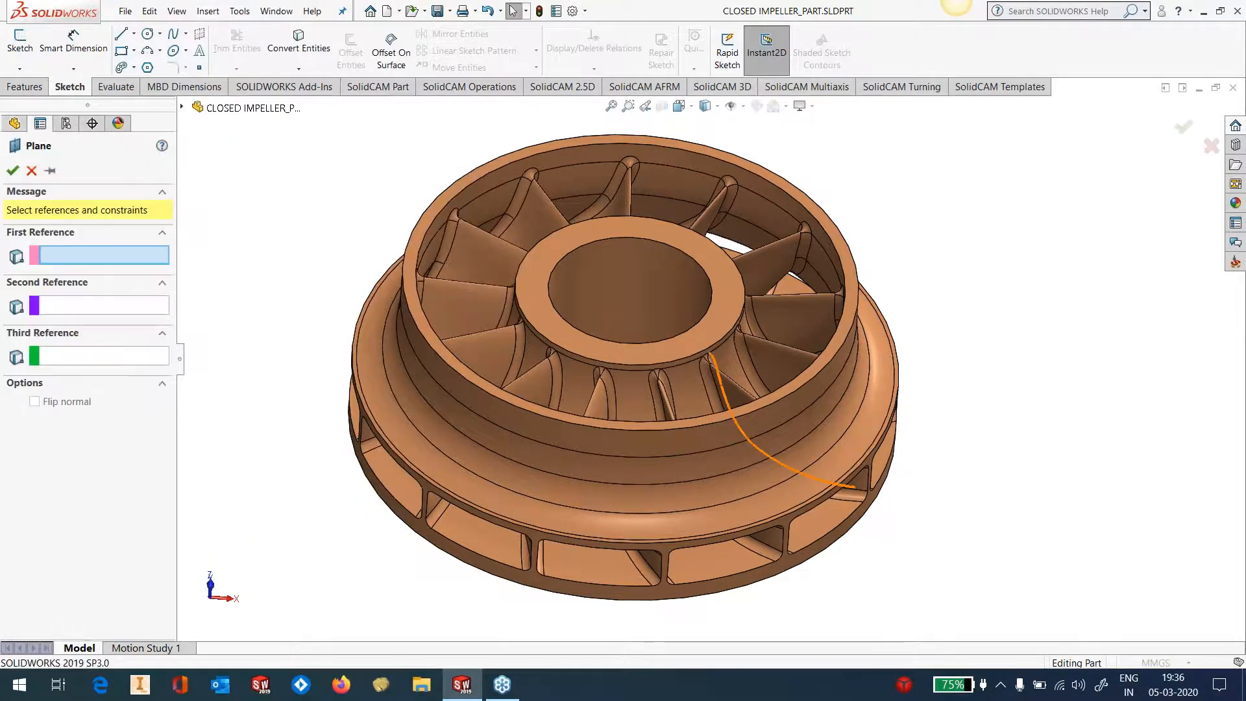
pyautogui.click(692, 344)
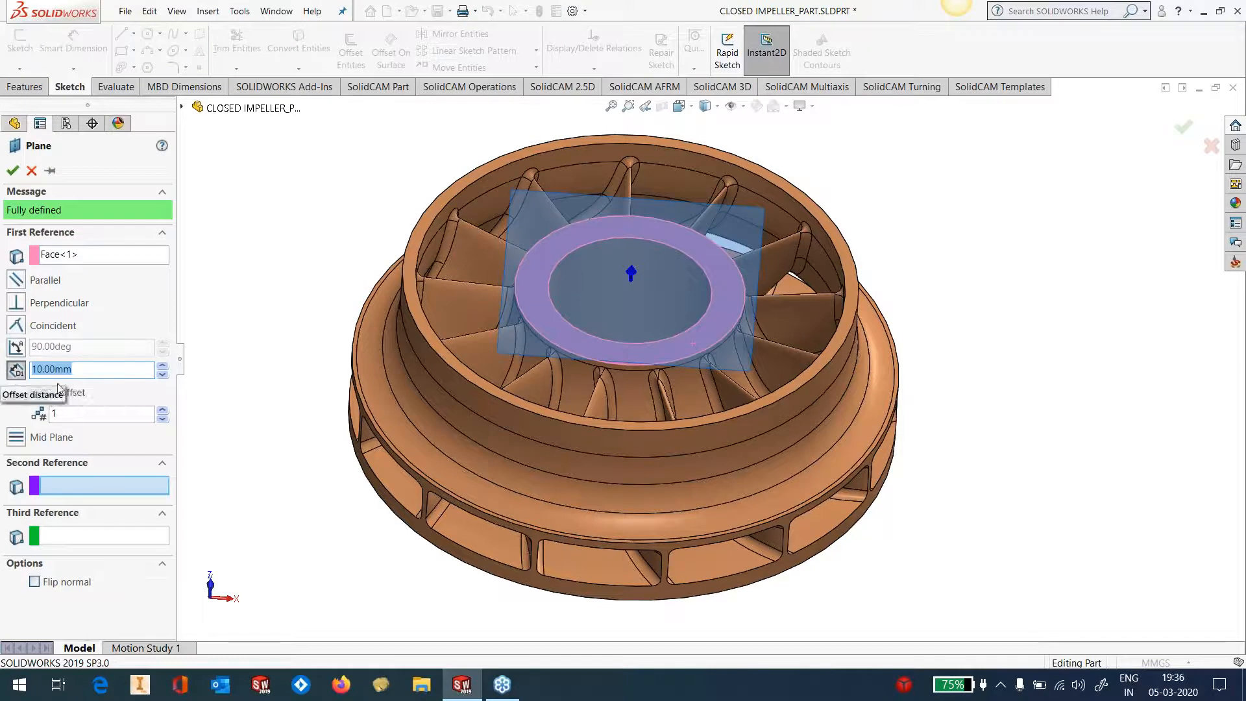
pyautogui.write('15')
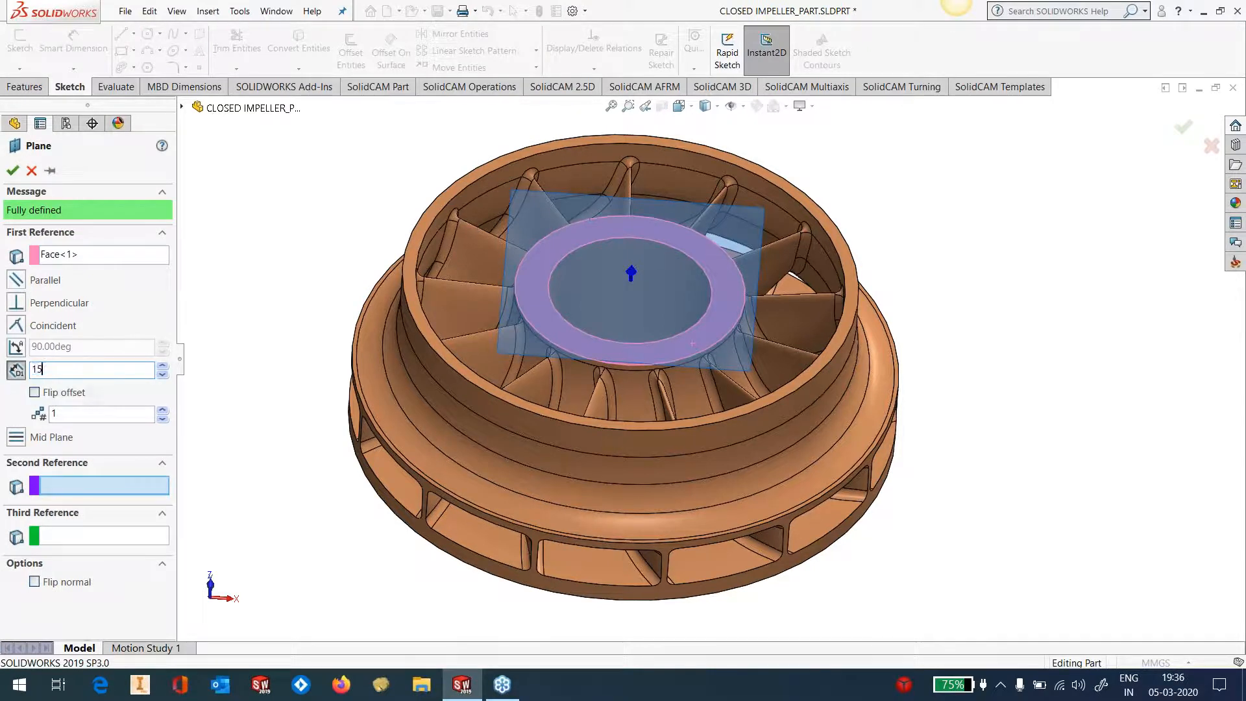
pyautogui.press('Return')
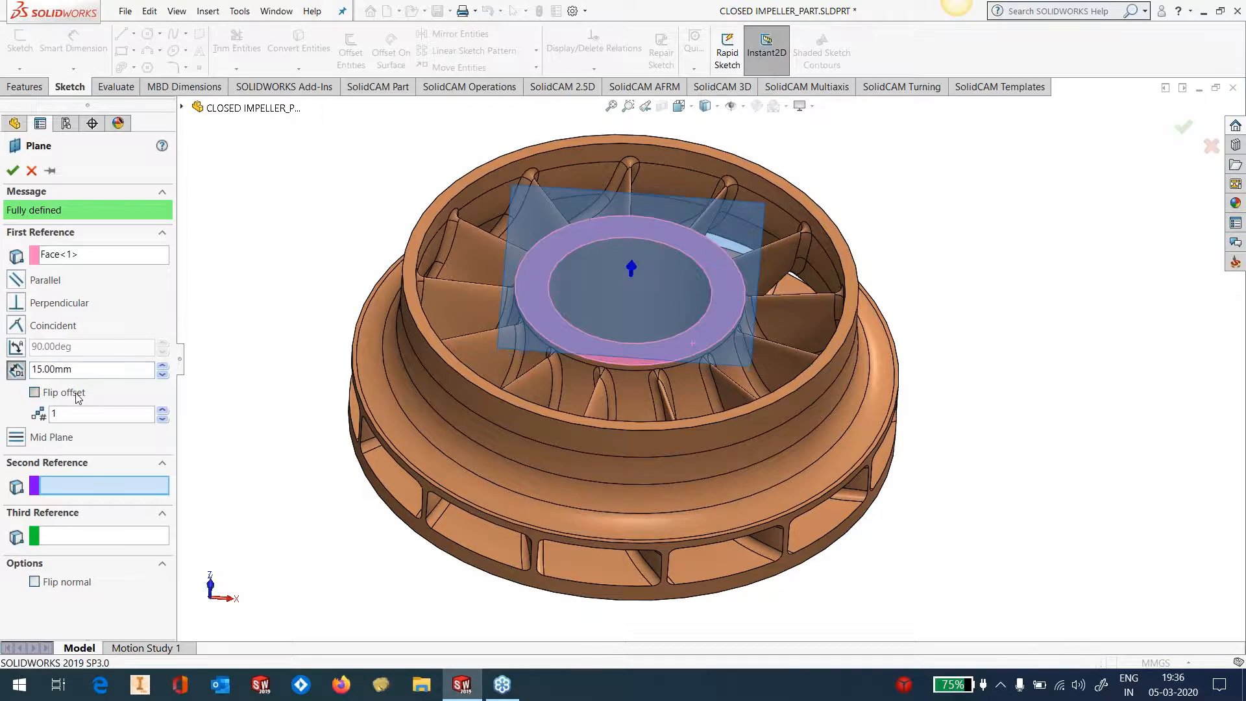
# Step: Flip the plane's offset so it lies below the hub's top face and create the plane
pyautogui.click(77, 395)
pyautogui.moveTo(653, 381); pyautogui.dragTo(678, 368, button='middle')
pyautogui.scroll(-5, 738, 372)
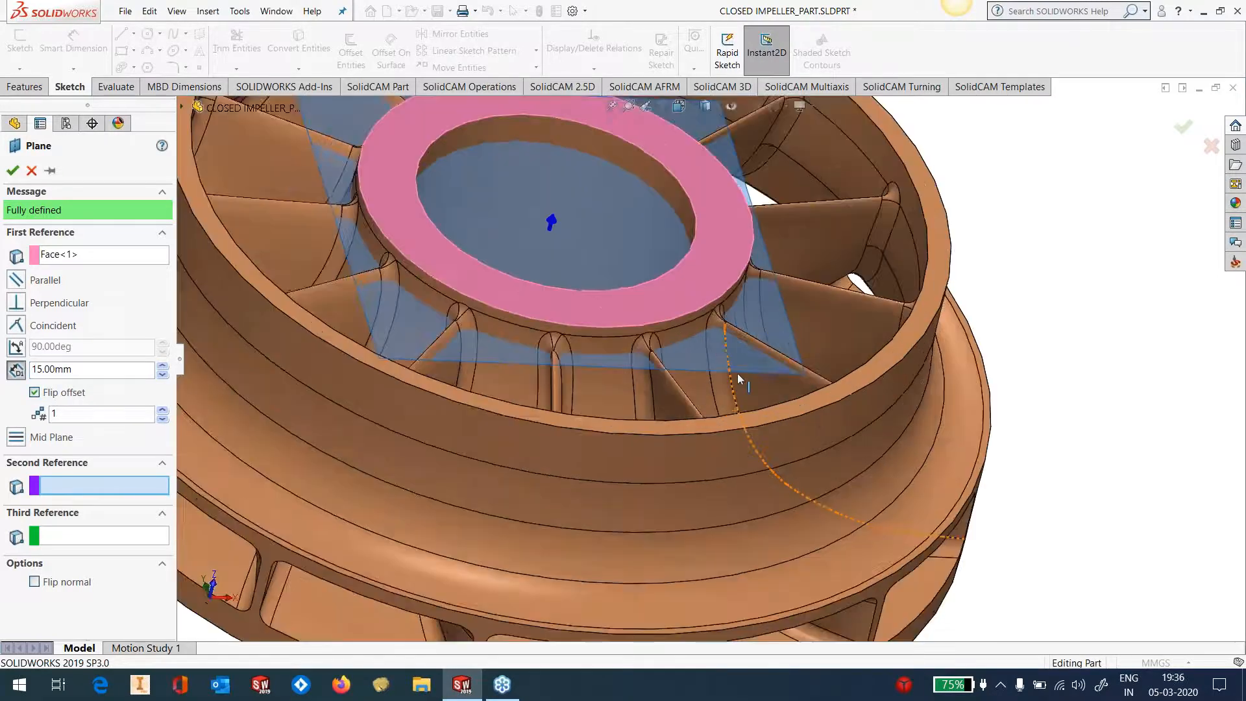
pyautogui.scroll(5, 733, 372)
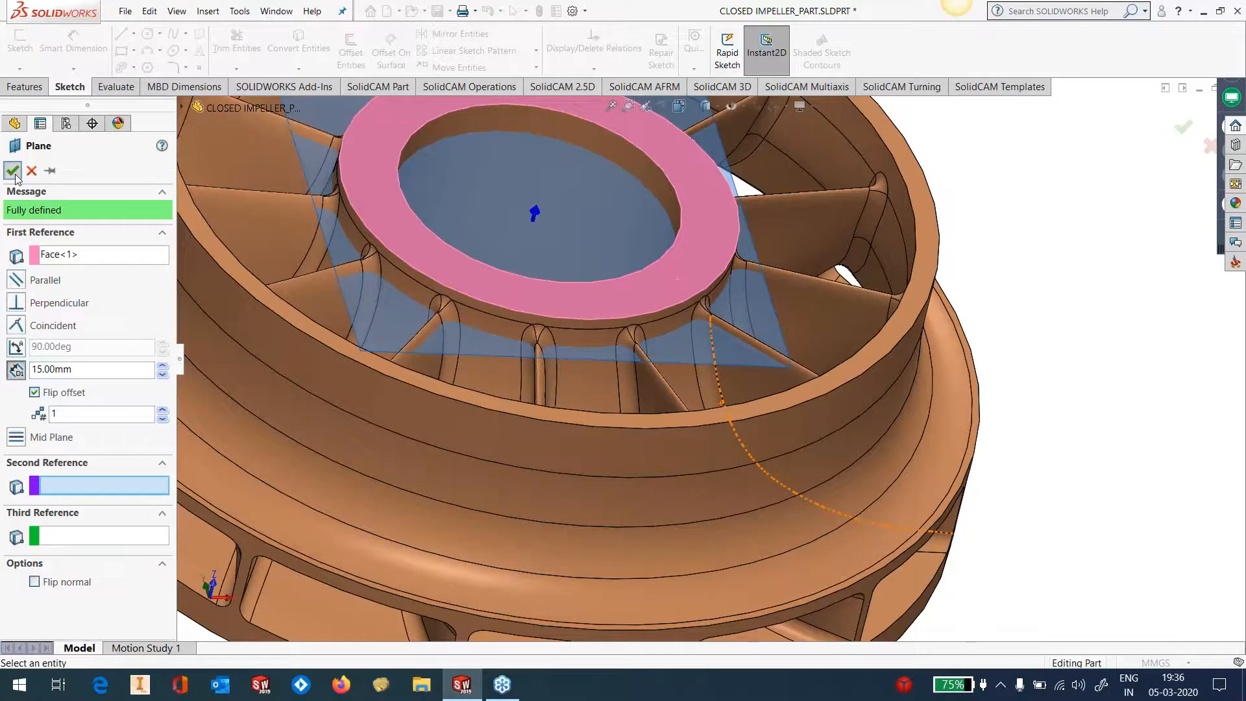
pyautogui.click(12, 170)
pyautogui.click(1046, 314)
pyautogui.scroll(3, 711, 389)
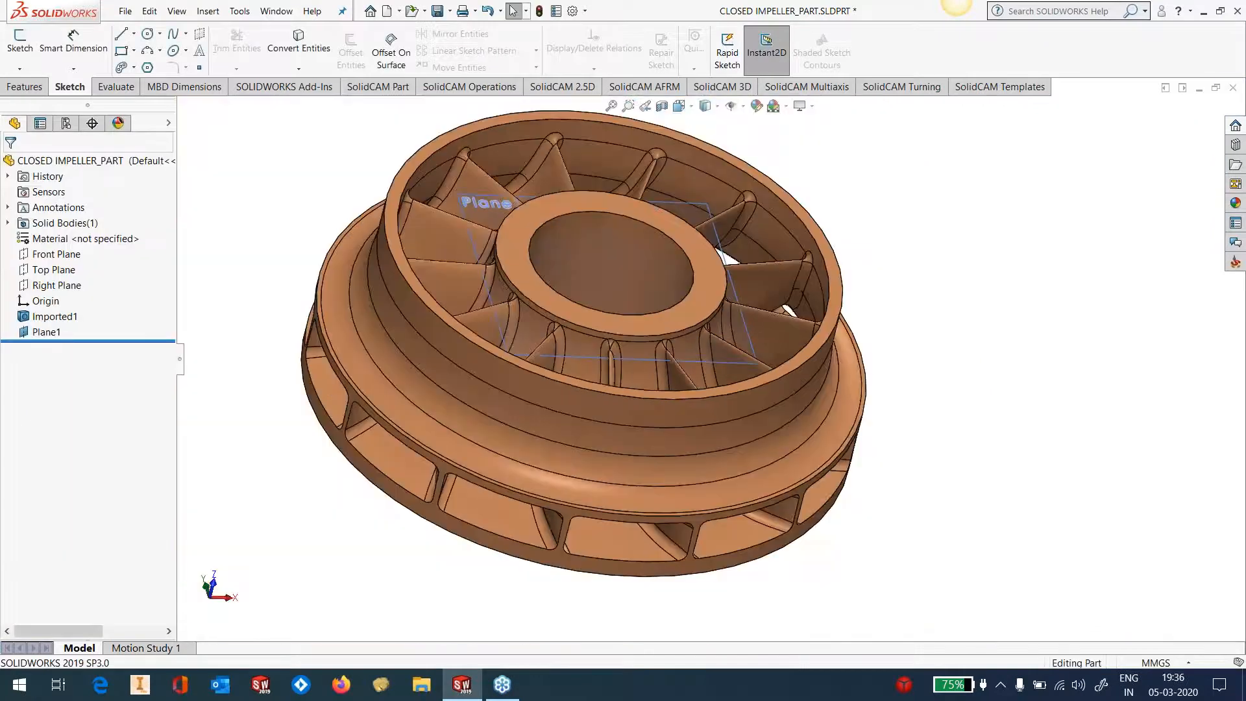
# Step: Start an intersection split line with Plane1 as the splitting plane and make the faces-to-split selection active
pyautogui.moveTo(714, 392); pyautogui.dragTo(753, 425, button='middle')
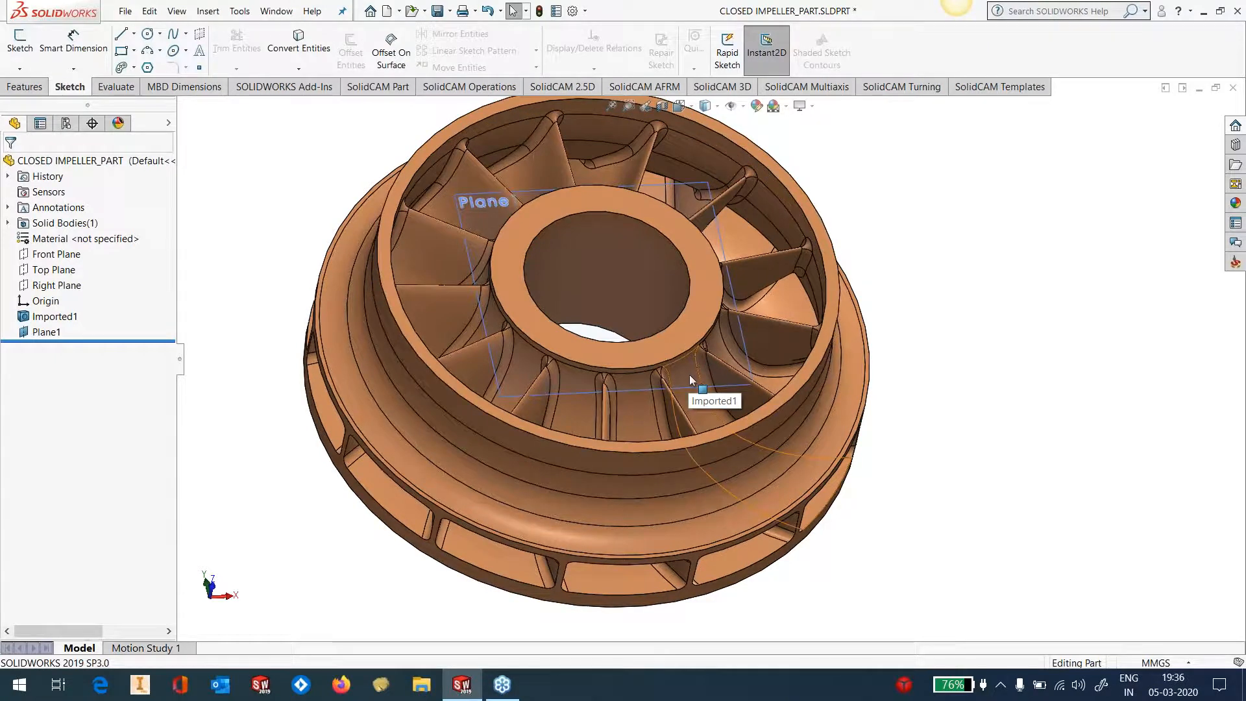
pyautogui.scroll(-3, 692, 379)
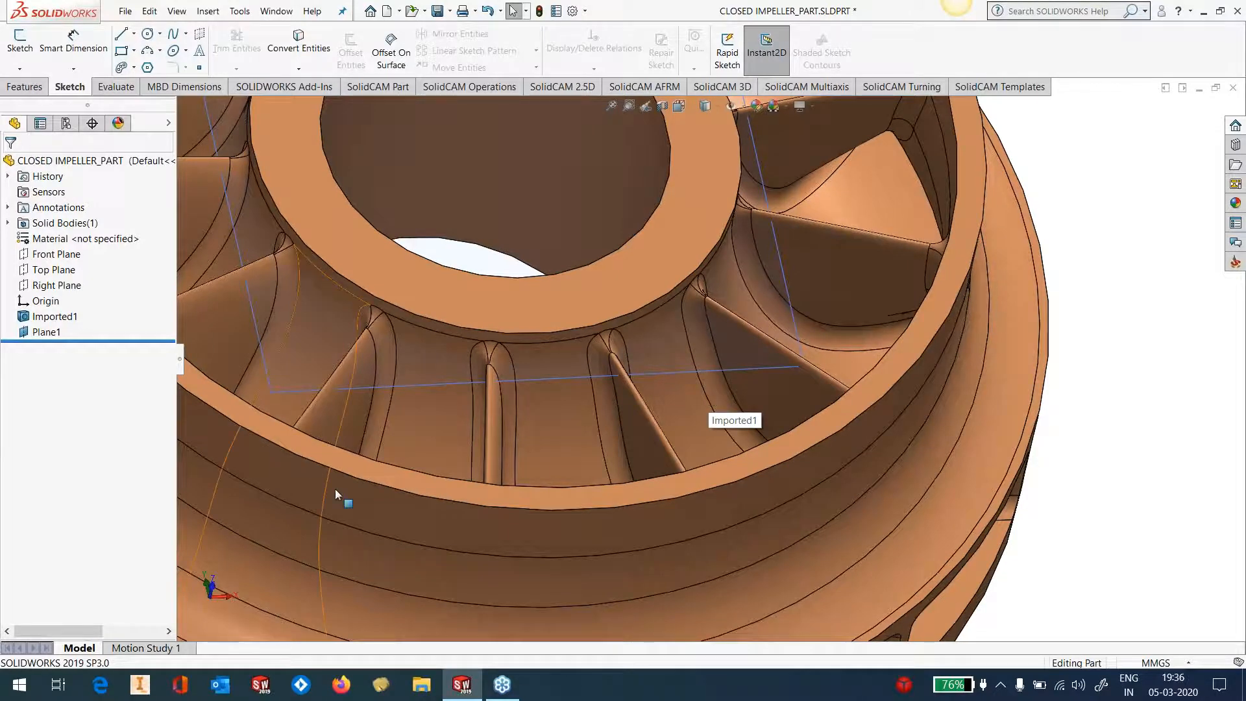
pyautogui.click(208, 11)
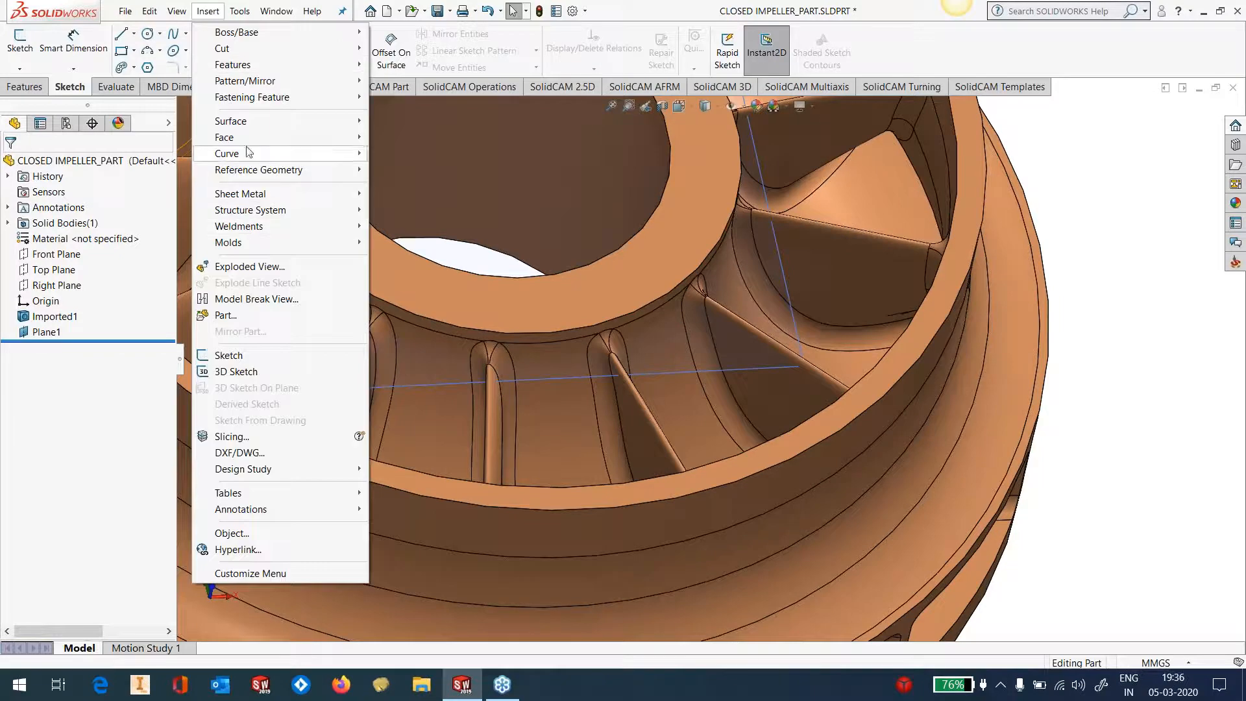
pyautogui.moveTo(246, 153)
pyautogui.click(406, 153)
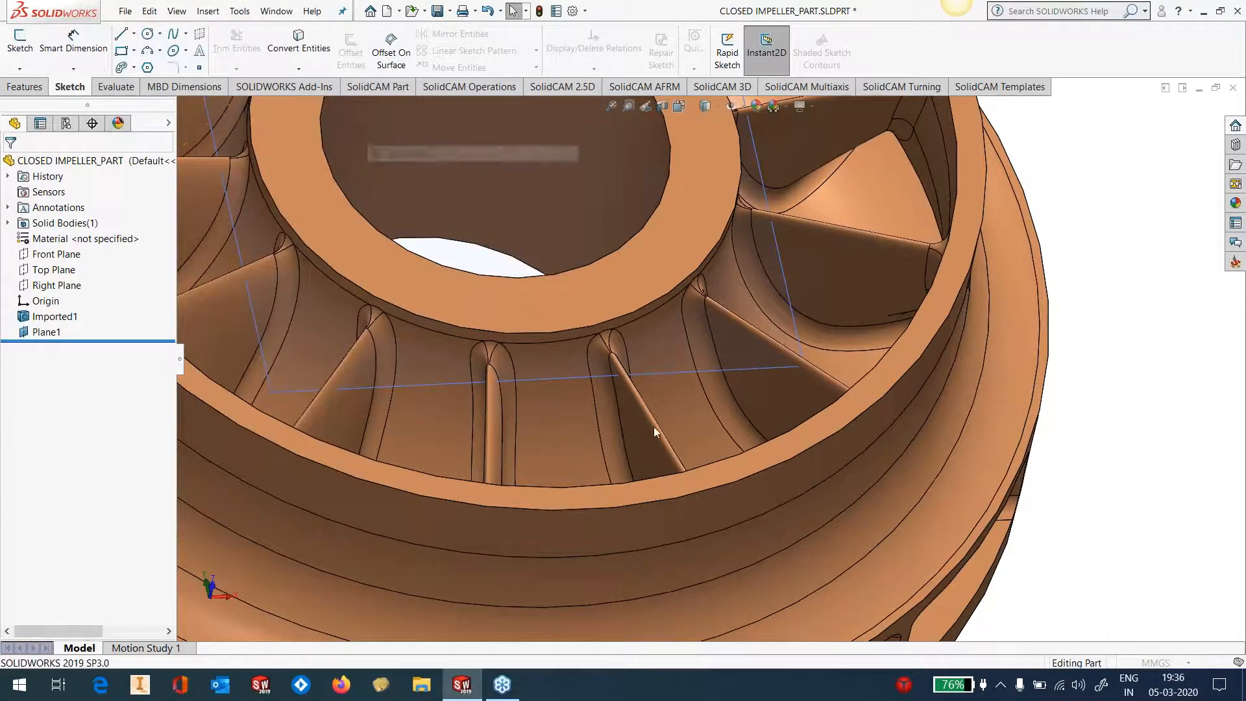
pyautogui.click(666, 373)
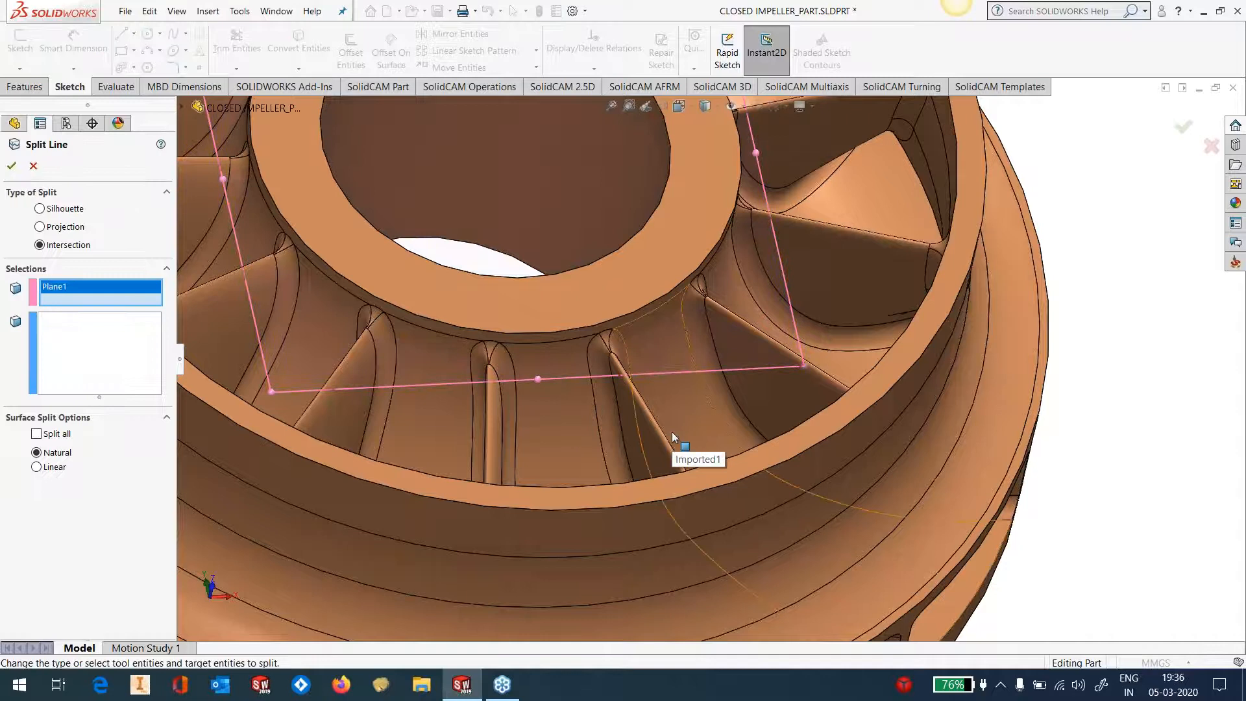
pyautogui.click(111, 350)
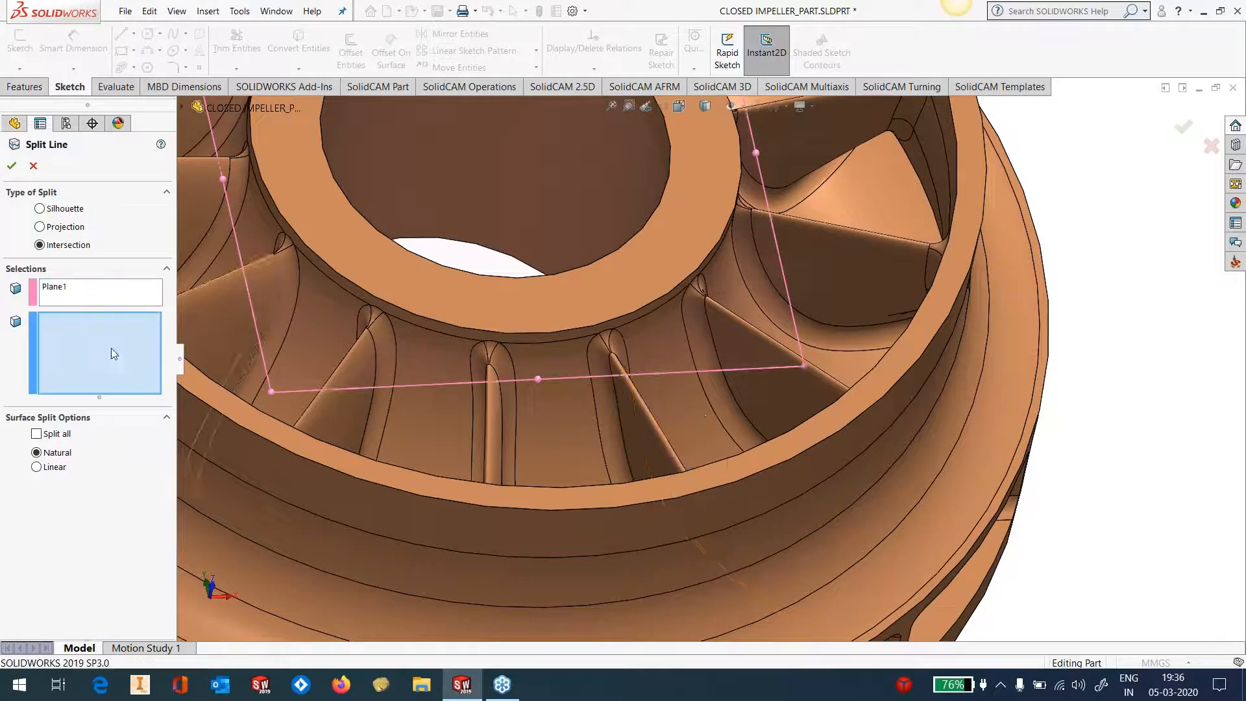
# Step: Add the hub floor, fillet, blade and shroud-side faces of one blade passage to the faces being split
pyautogui.click(661, 322)
pyautogui.click(695, 324)
pyautogui.click(738, 345)
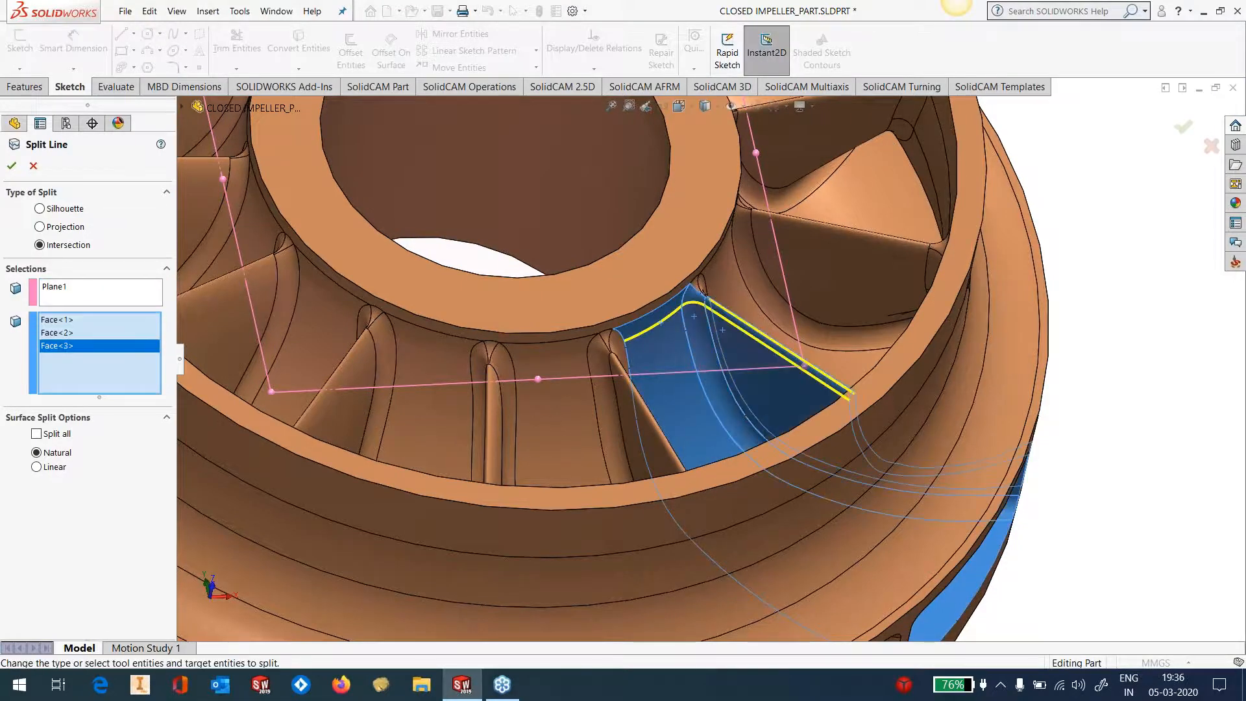
pyautogui.scroll(2, 672, 323)
pyautogui.moveTo(672, 323); pyautogui.dragTo(856, 357, button='middle')
pyautogui.scroll(-4, 842, 294)
pyautogui.click(798, 251)
pyautogui.click(840, 266)
pyautogui.scroll(2, 883, 318)
pyautogui.scroll(-5, 854, 360)
pyautogui.click(852, 360)
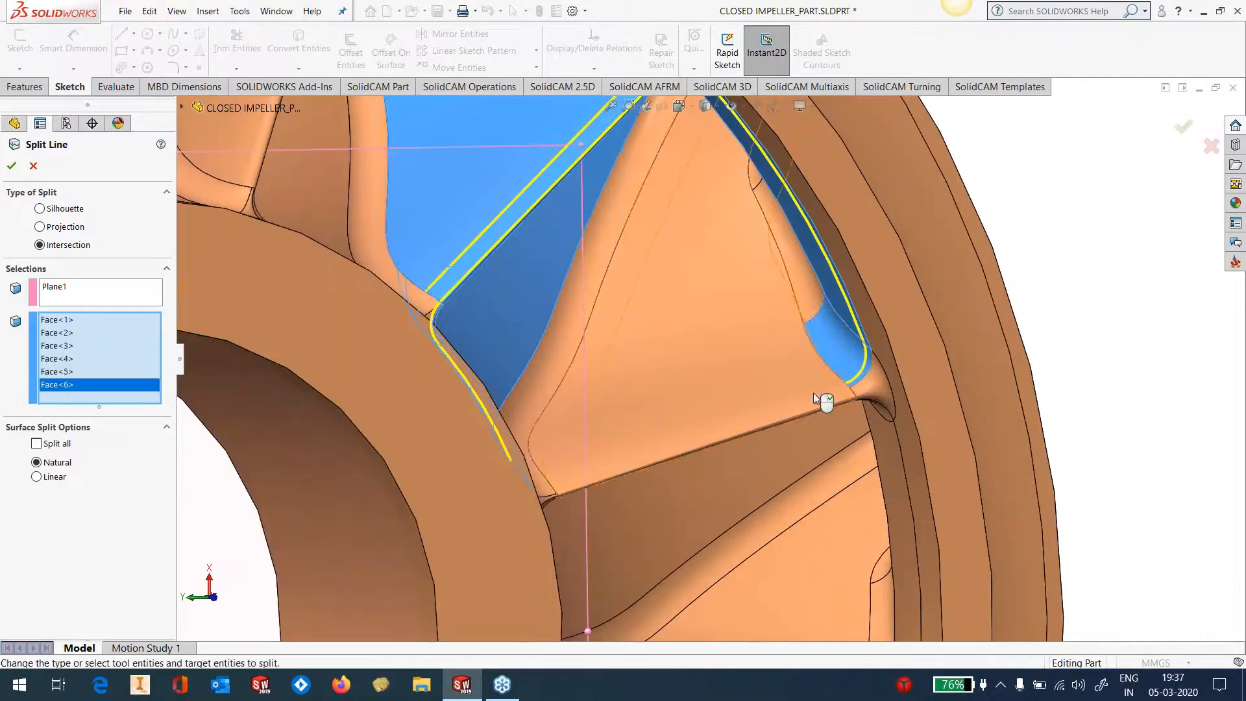
# Step: Add the opposite blade face and its hub fillet to the selection and create the split line around the passage
pyautogui.click(718, 432)
pyautogui.moveTo(718, 434); pyautogui.dragTo(643, 457, button='middle')
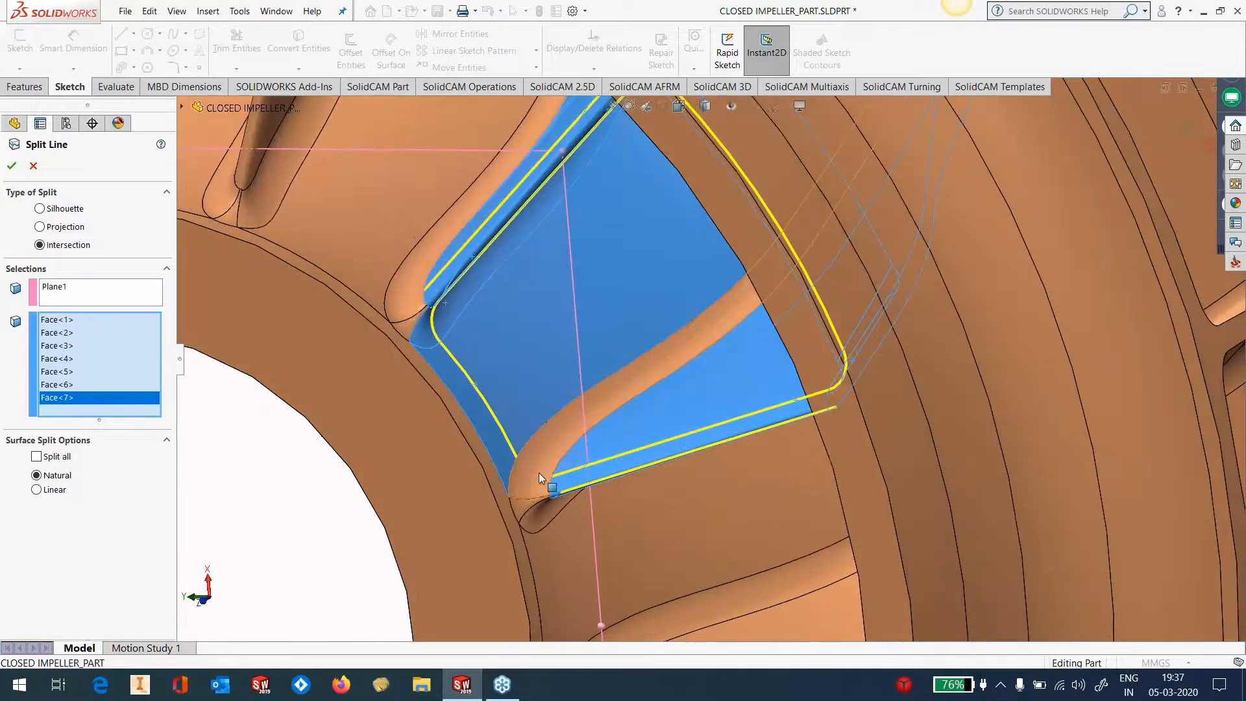
pyautogui.click(539, 472)
pyautogui.moveTo(539, 472); pyautogui.dragTo(542, 156, button='middle')
pyautogui.scroll(8, 614, 319)
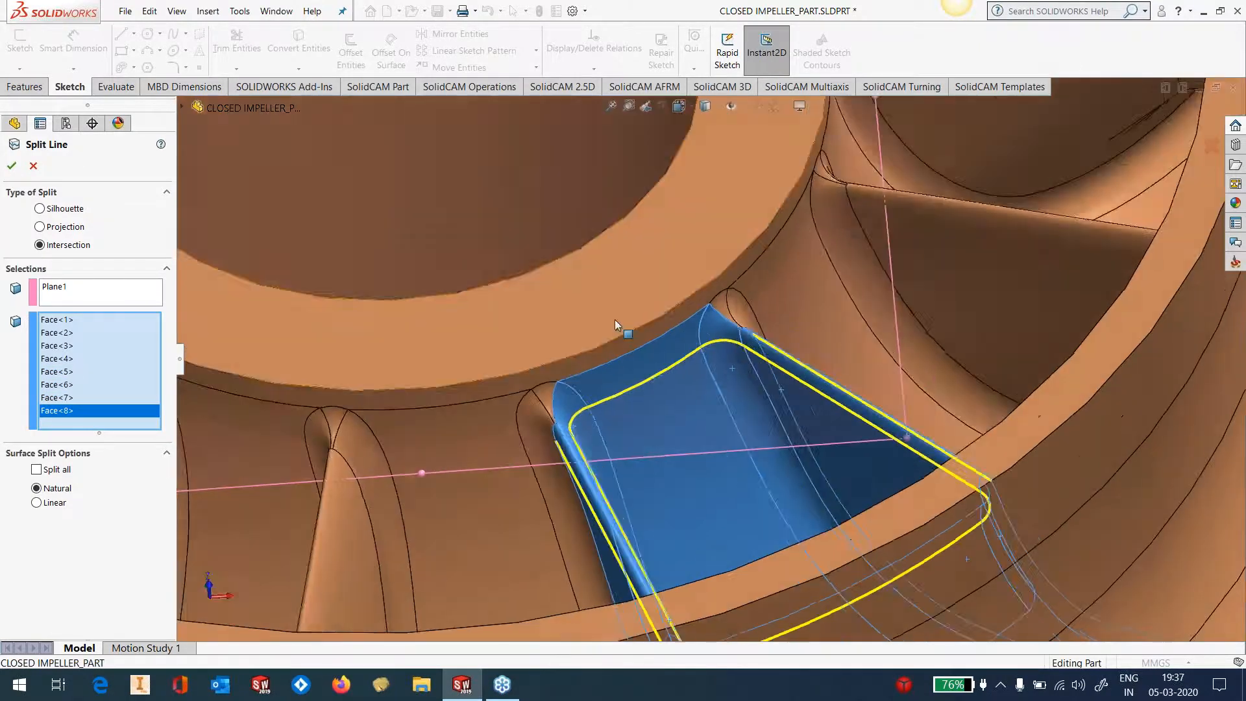
pyautogui.click(12, 166)
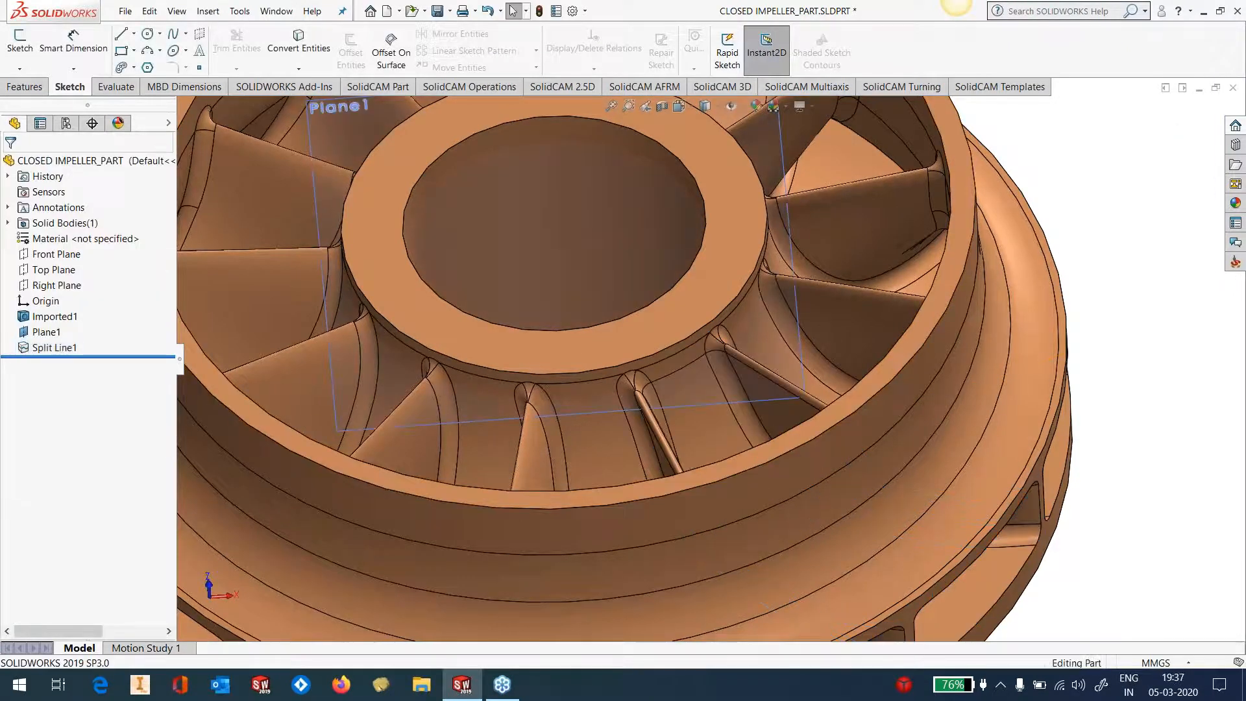
# Step: Hide Plane1 in the model view
pyautogui.click(694, 405)
pyautogui.click(749, 369)
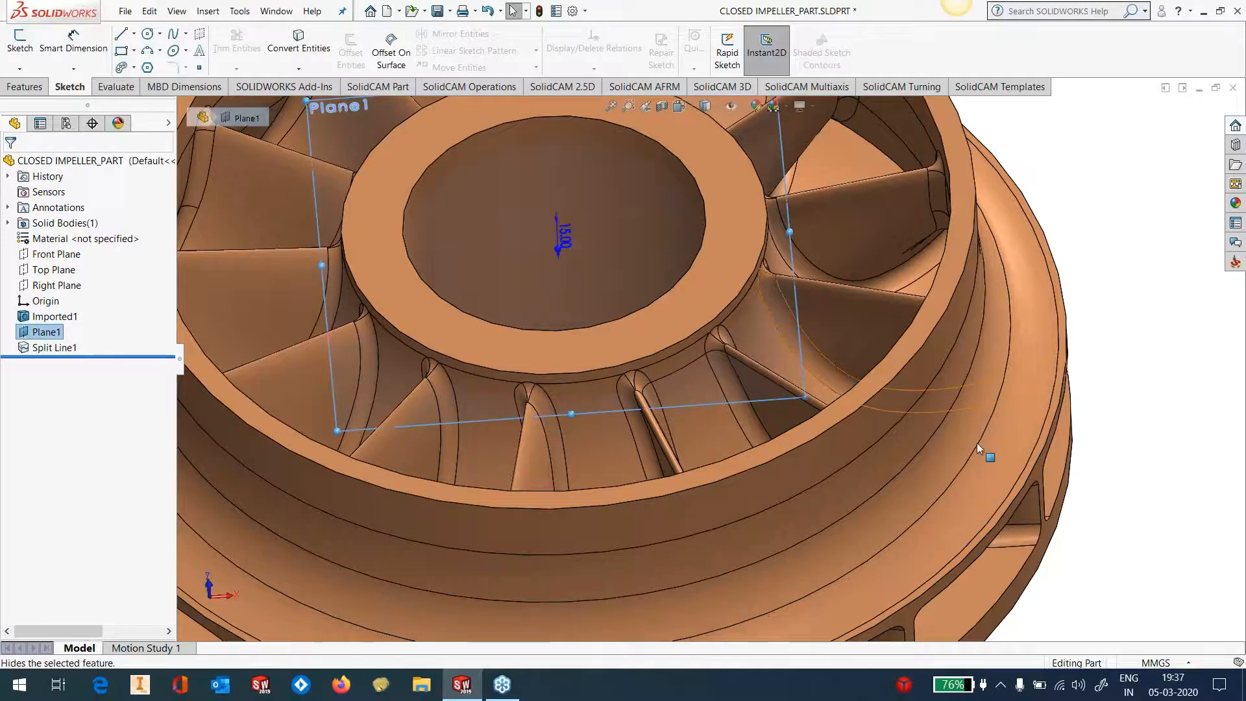
pyautogui.scroll(3, 643, 437)
pyautogui.scroll(-3, 704, 413)
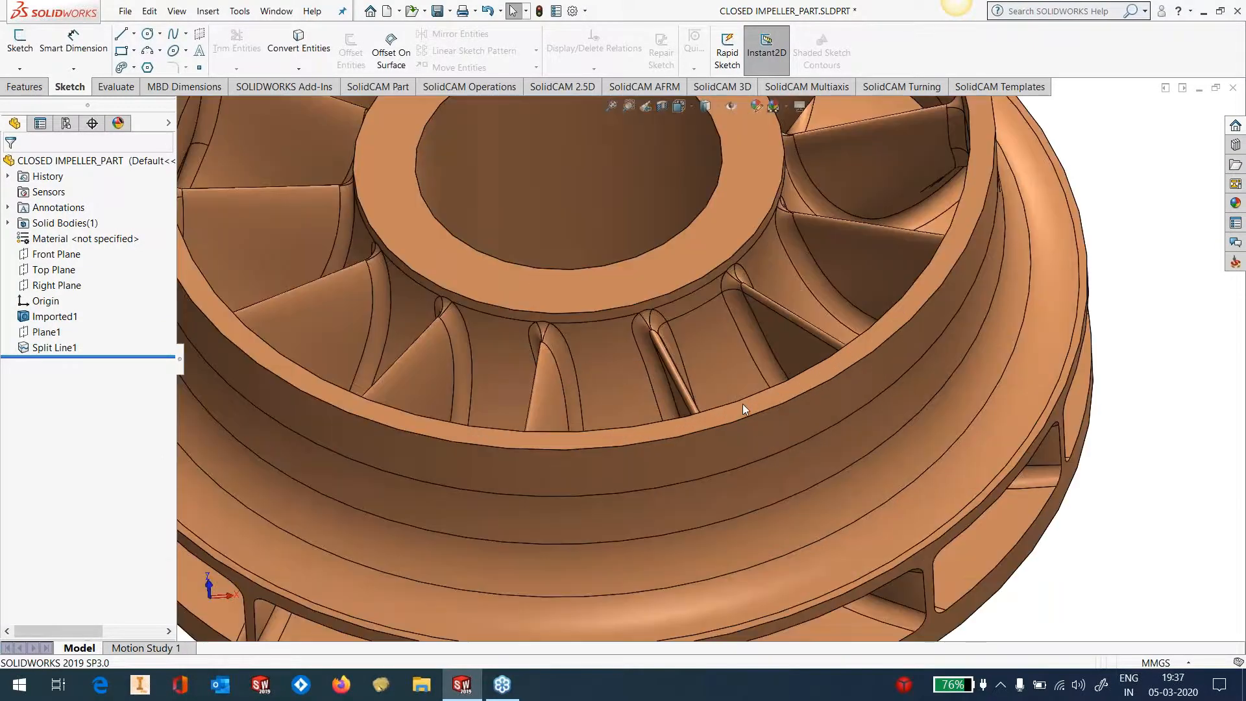
pyautogui.scroll(-1, 742, 404)
pyautogui.scroll(-1, 714, 338)
# Step: Give the split hub floor face of the blade passage a light cyan face appearance
pyautogui.click(658, 346)
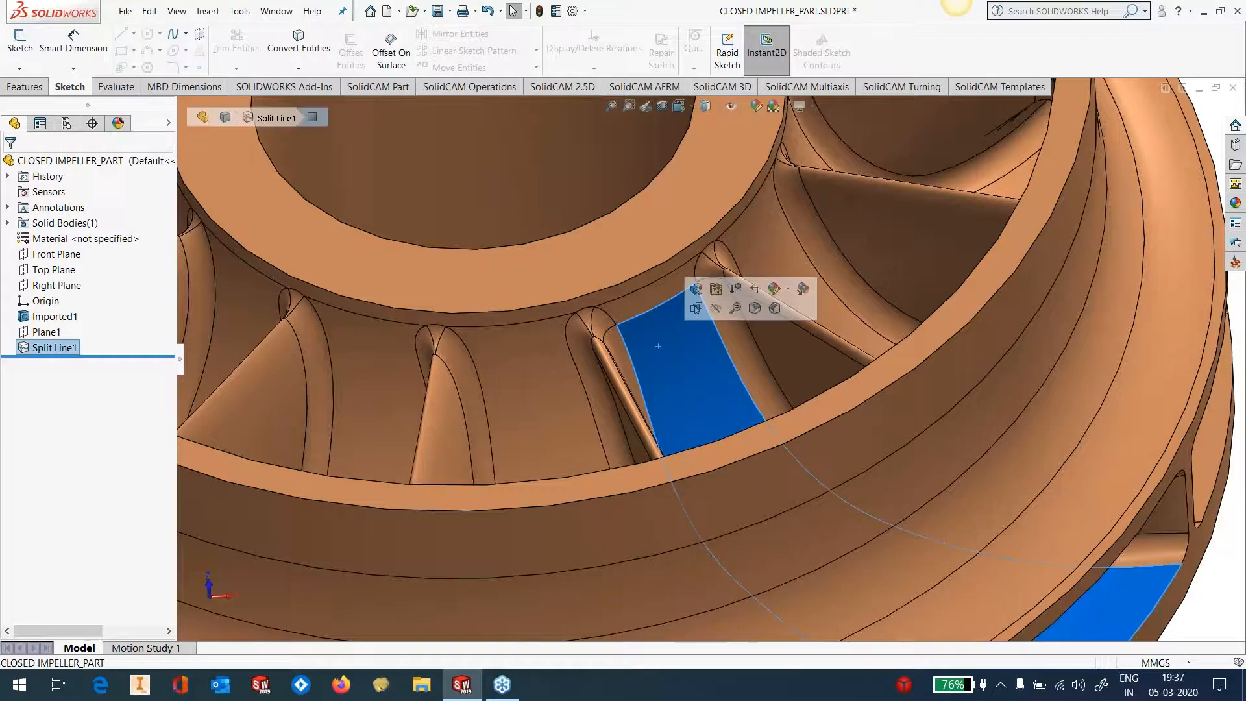
pyautogui.click(774, 289)
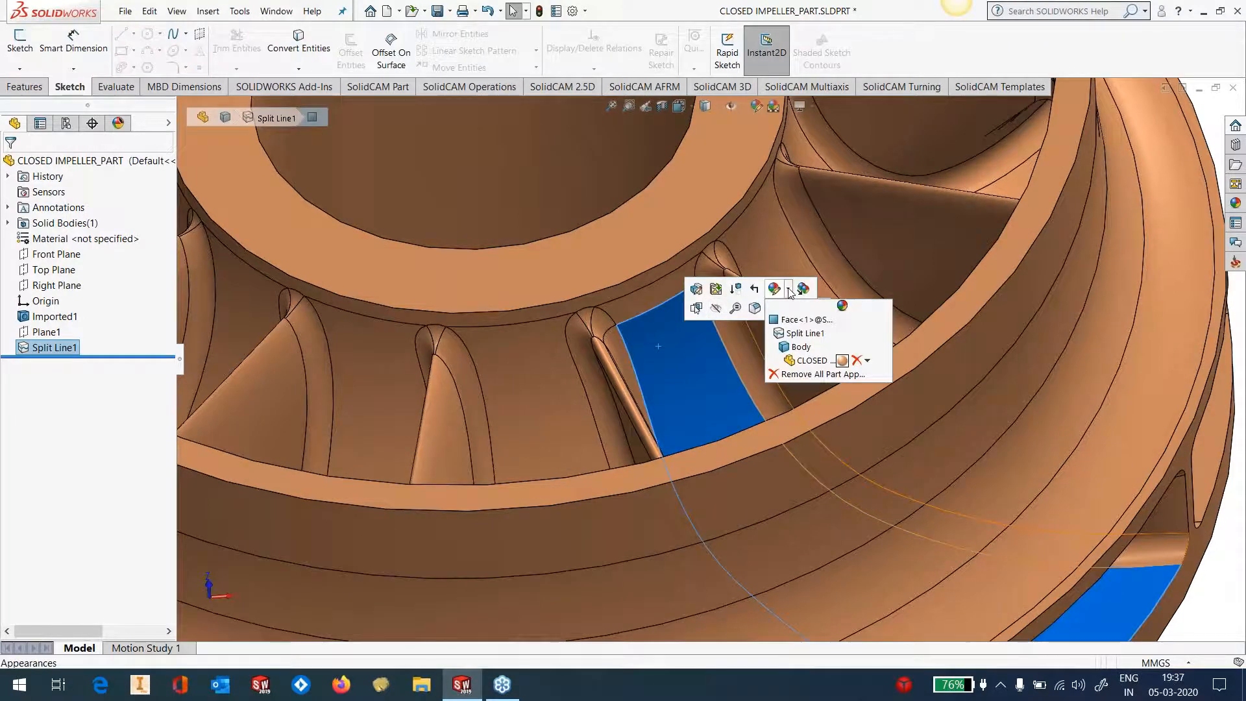
pyautogui.click(804, 335)
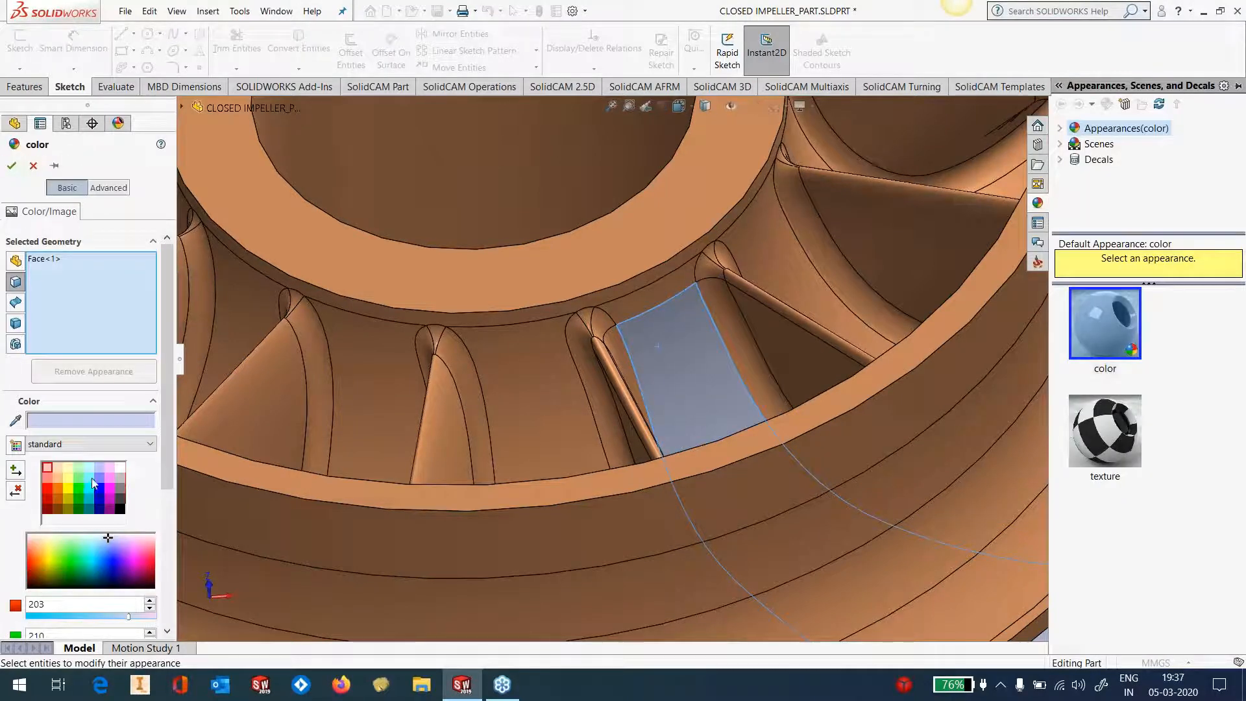
pyautogui.click(92, 478)
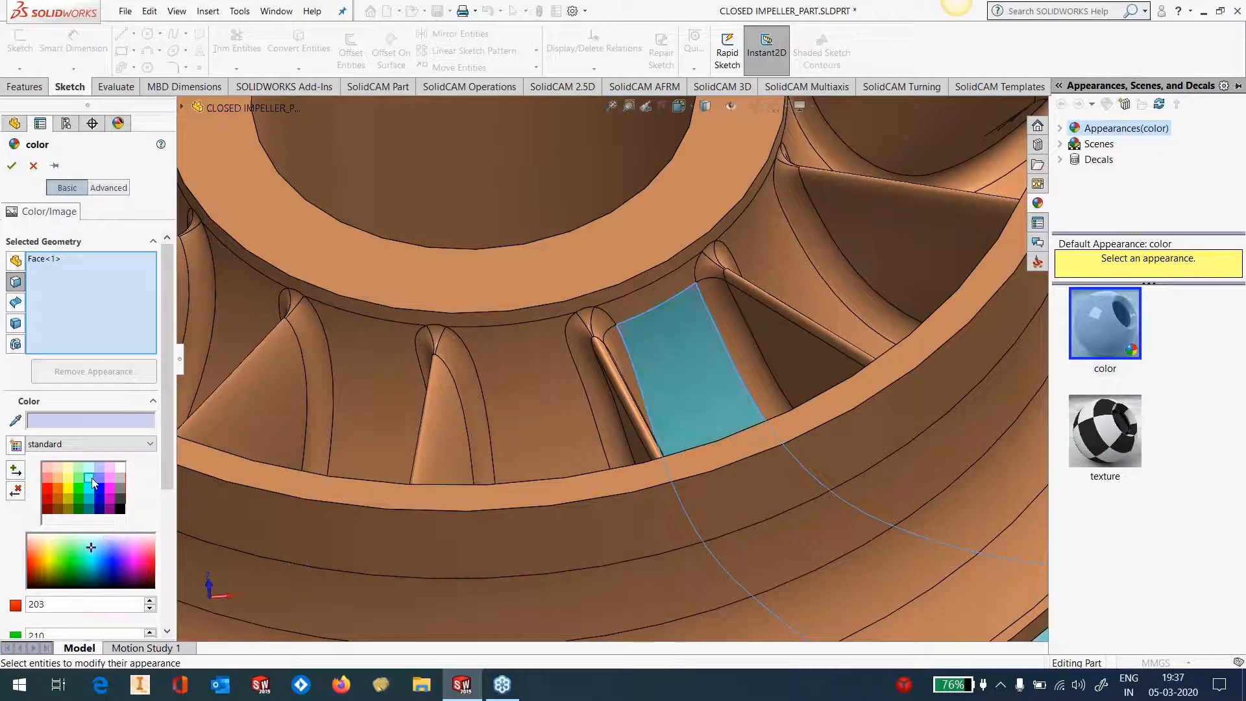
# Step: Extend the light cyan appearance to the adjoining fillet, blade and shroud-side faces of the same passage
pyautogui.click(727, 319)
pyautogui.click(793, 351)
pyautogui.moveTo(793, 351); pyautogui.dragTo(946, 322, button='middle')
pyautogui.click(946, 322)
pyautogui.click(975, 354)
pyautogui.click(935, 411)
pyautogui.click(907, 364)
pyautogui.moveTo(908, 363); pyautogui.dragTo(922, 549, button='middle')
pyautogui.scroll(3, 922, 549)
pyautogui.scroll(-4, 915, 547)
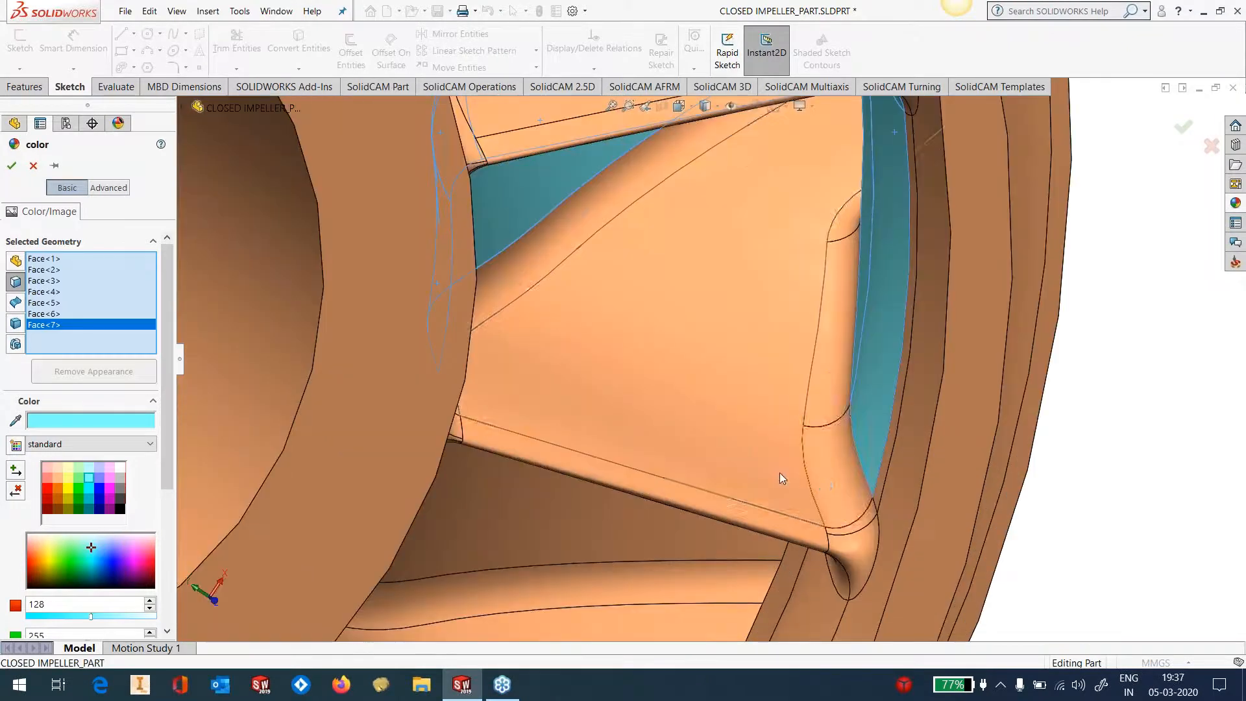
# Step: Add the passage's remaining shroud-side fillets and opposite blade faces to the light cyan appearance selection
pyautogui.click(839, 493)
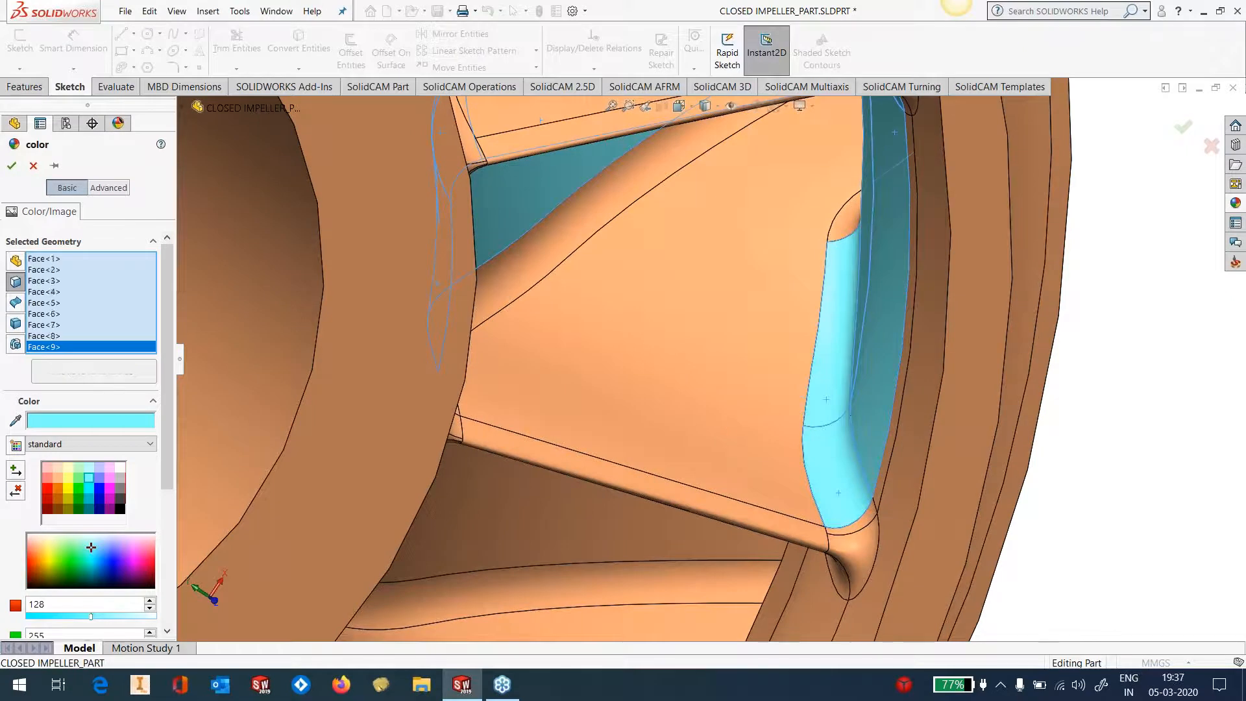
pyautogui.click(727, 430)
pyautogui.click(847, 235)
pyautogui.moveTo(765, 325); pyautogui.dragTo(610, 234, button='middle')
pyautogui.click(774, 383)
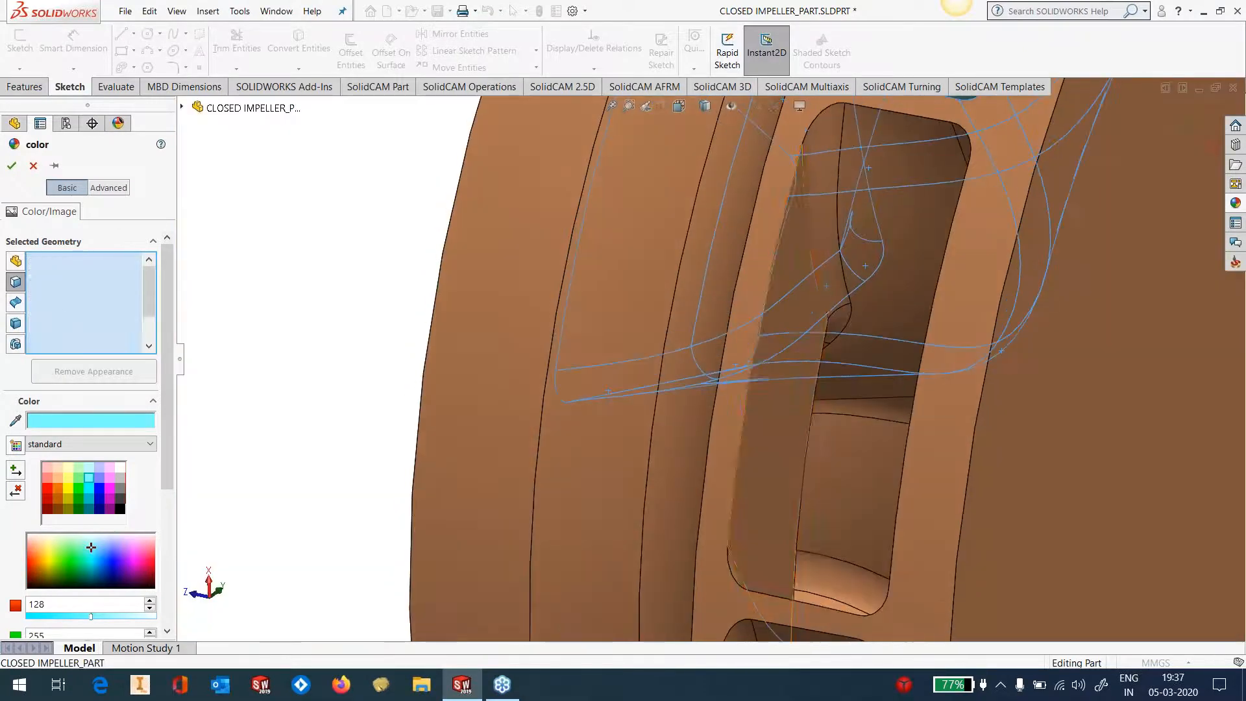
pyautogui.scroll(3, 796, 435)
pyautogui.click(766, 429)
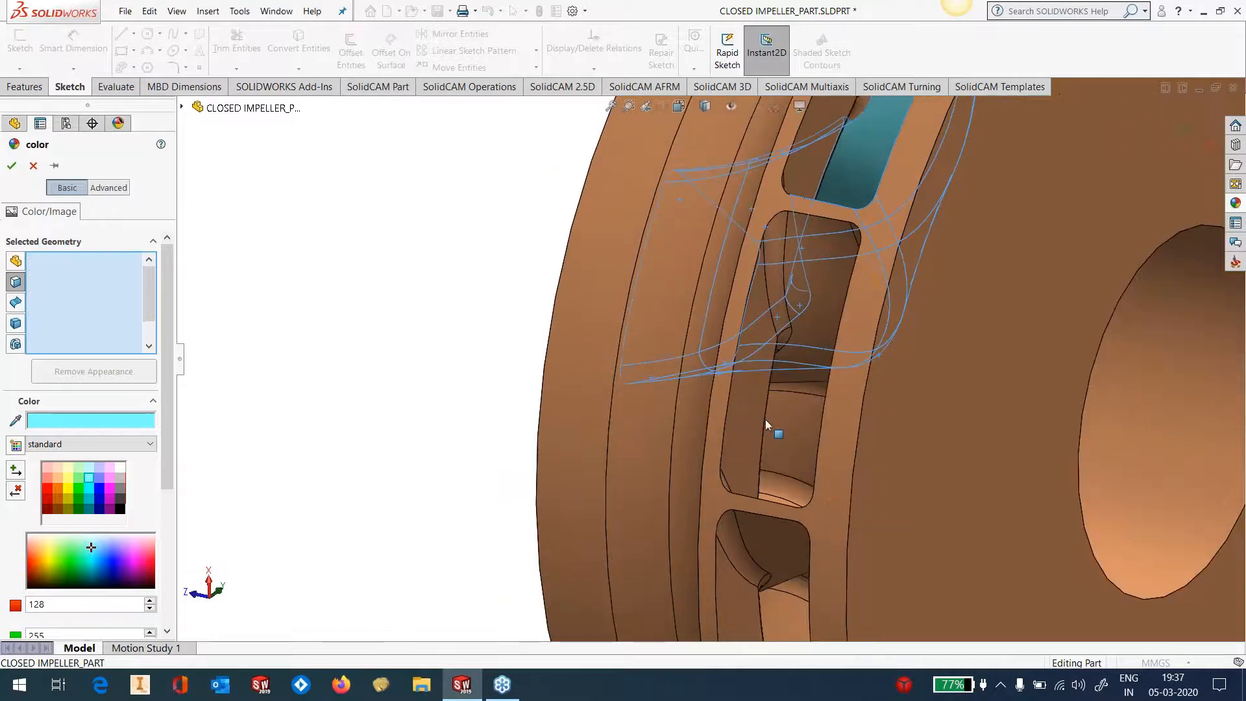
# Step: Add the remaining faces reached through the passage's outer outlet, including the narrow strip face, and apply the light cyan appearance
pyautogui.moveTo(840, 311); pyautogui.dragTo(835, 234, button='middle')
pyautogui.moveTo(801, 228); pyautogui.dragTo(761, 405, button='middle')
pyautogui.click(671, 430)
pyautogui.click(729, 298)
pyautogui.click(758, 199)
pyautogui.scroll(-8, 750, 274)
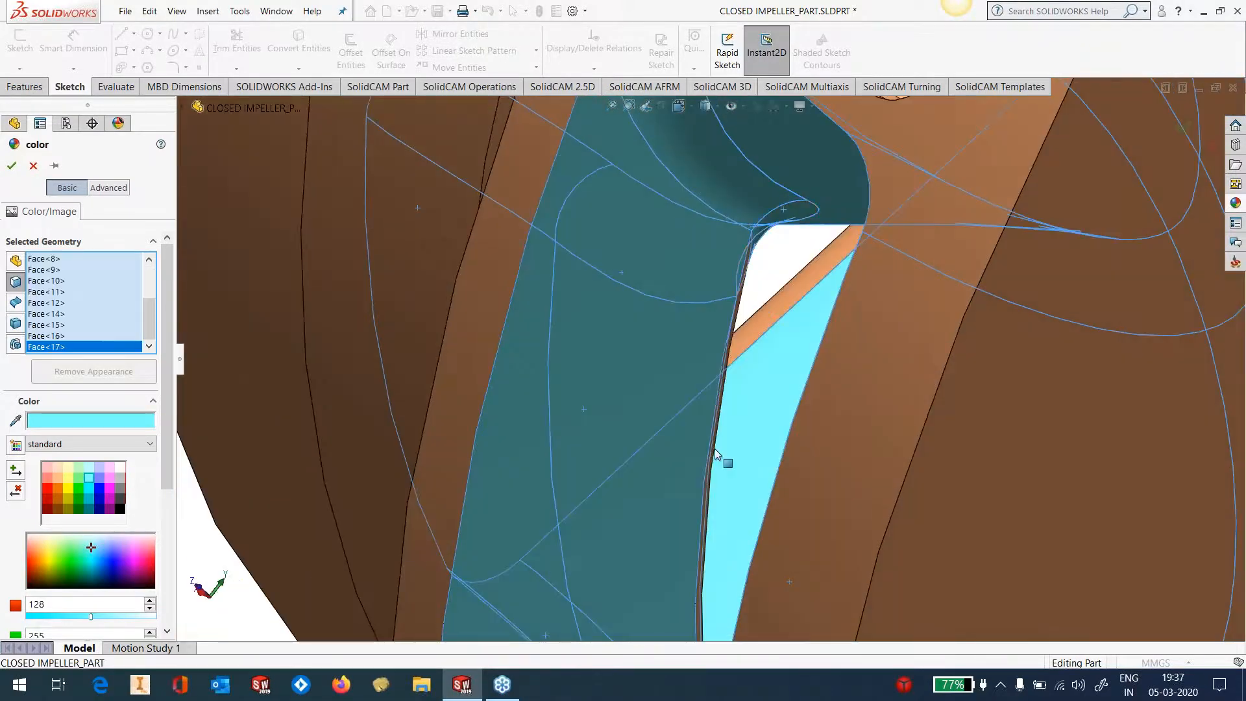
pyautogui.scroll(-6, 723, 459)
pyautogui.click(694, 507)
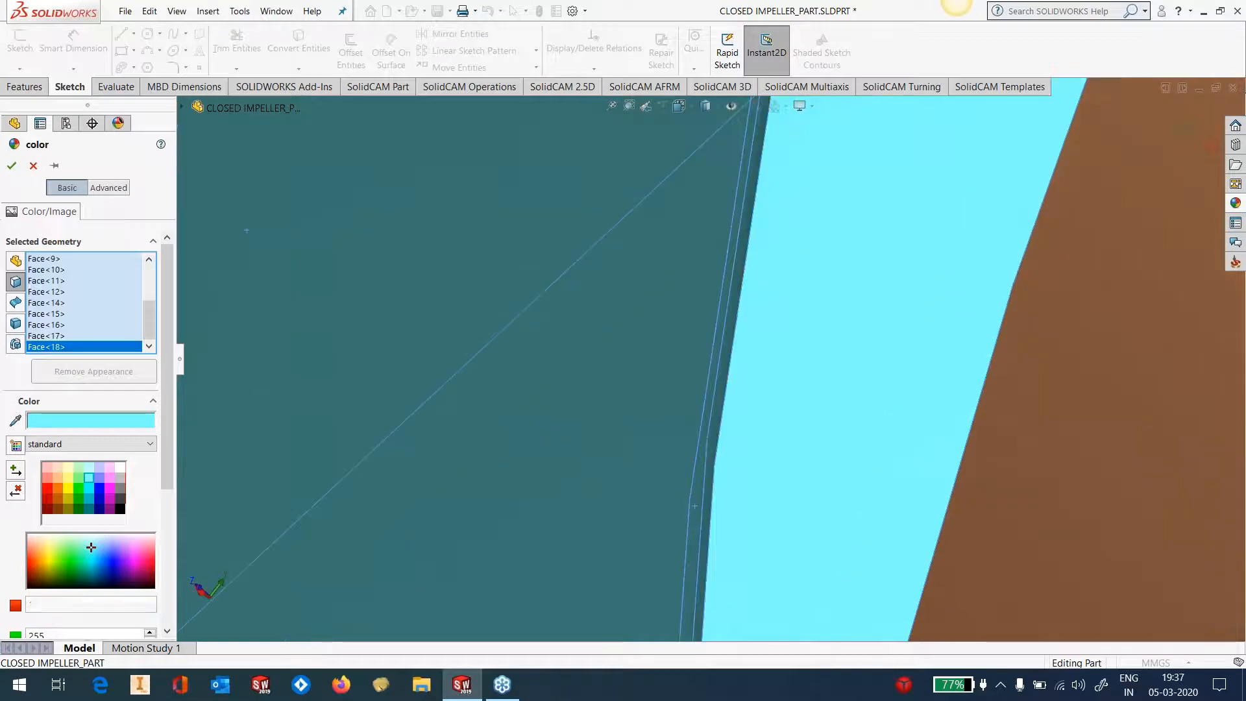
pyautogui.scroll(10, 693, 502)
pyautogui.moveTo(693, 454); pyautogui.dragTo(921, 429, button='middle')
pyautogui.scroll(6, 921, 429)
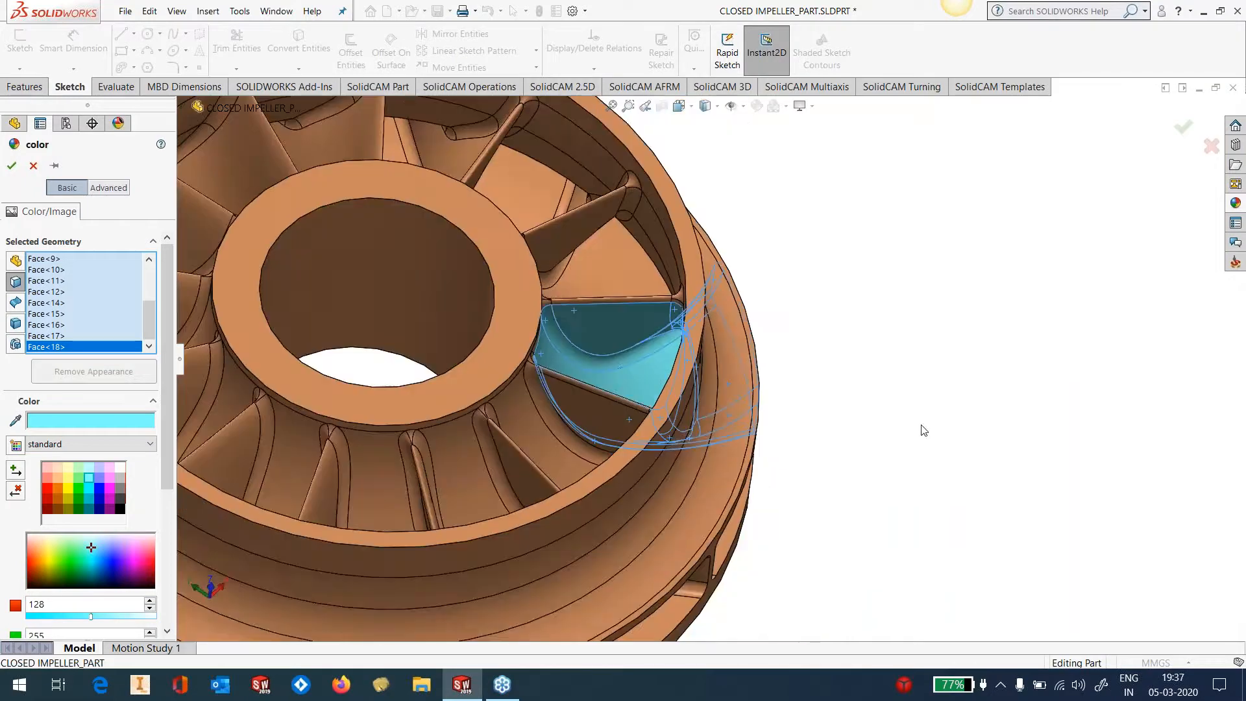
pyautogui.scroll(1, 619, 337)
pyautogui.scroll(-2, 473, 272)
pyautogui.click(12, 166)
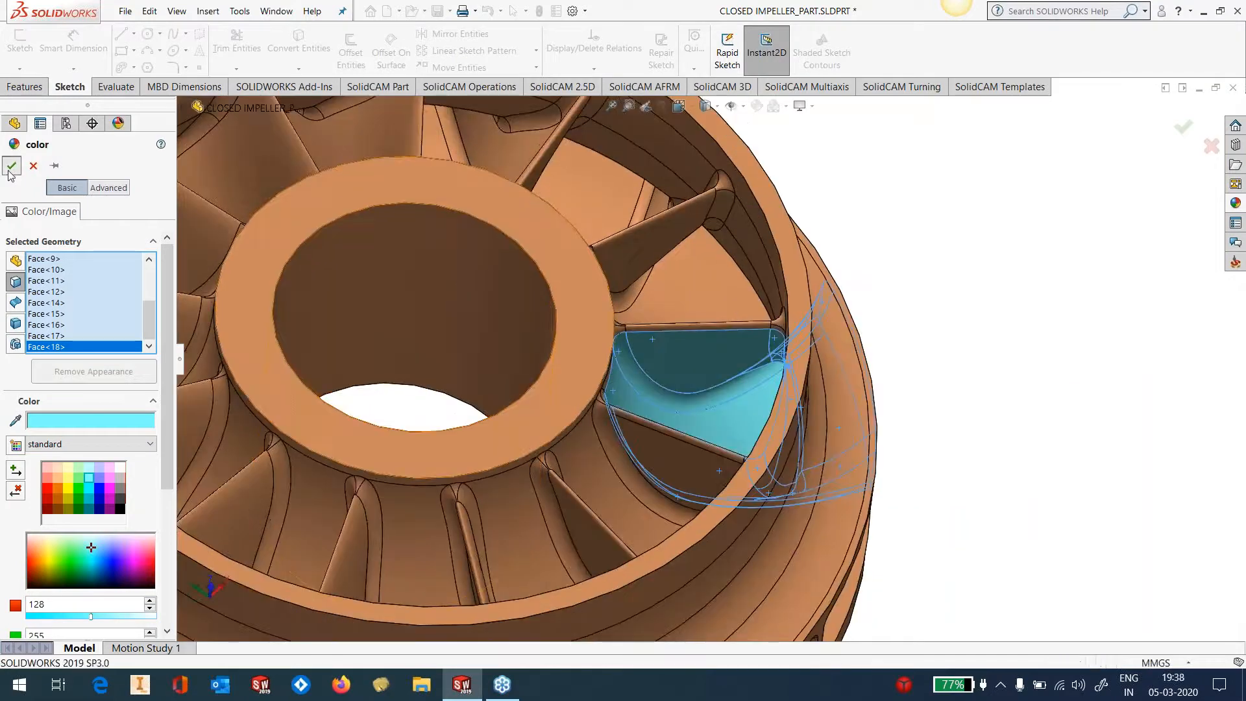
# Step: Examine the coloured blade passage from its inlet and outer outlet to check that all its faces are covered
pyautogui.scroll(3, 936, 396)
pyautogui.moveTo(723, 361); pyautogui.dragTo(620, 278, button='middle')
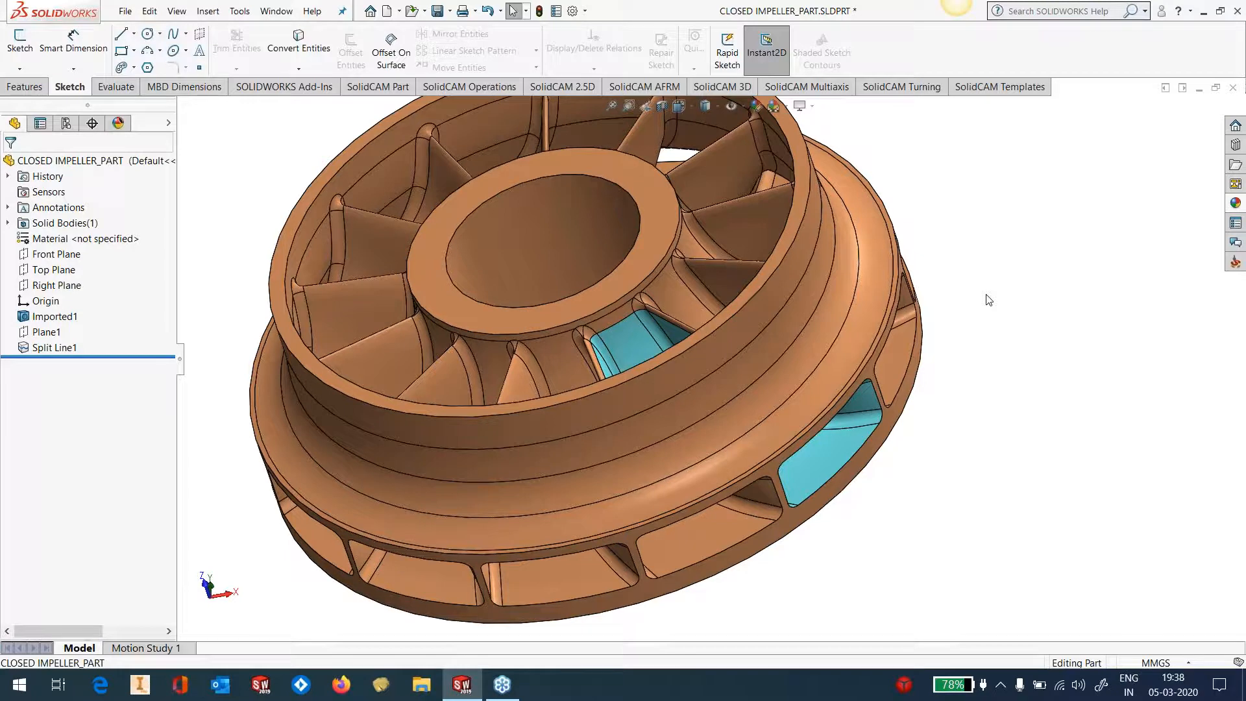
pyautogui.scroll(-3, 652, 364)
pyautogui.moveTo(651, 363); pyautogui.dragTo(686, 426, button='middle')
pyautogui.scroll(2, 685, 426)
pyautogui.scroll(-2, 617, 318)
pyautogui.moveTo(628, 331); pyautogui.dragTo(622, 279, button='middle')
pyautogui.scroll(4, 710, 315)
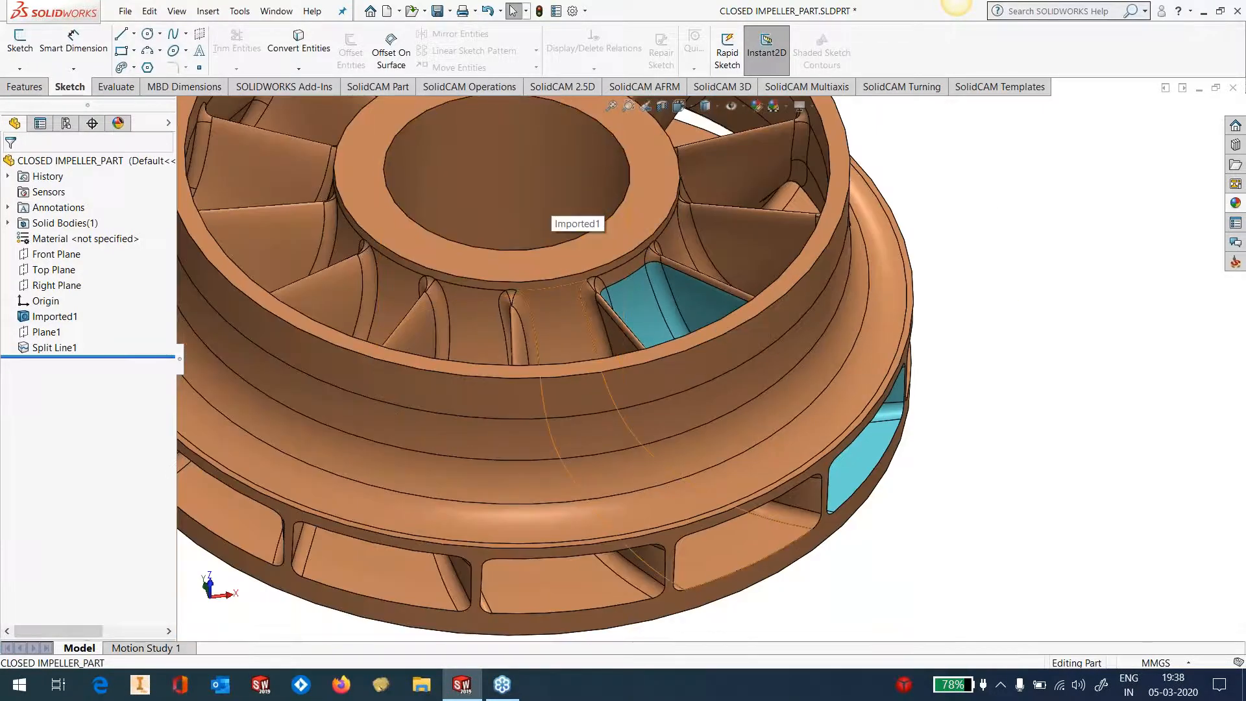
pyautogui.moveTo(704, 362); pyautogui.dragTo(725, 496, button='middle')
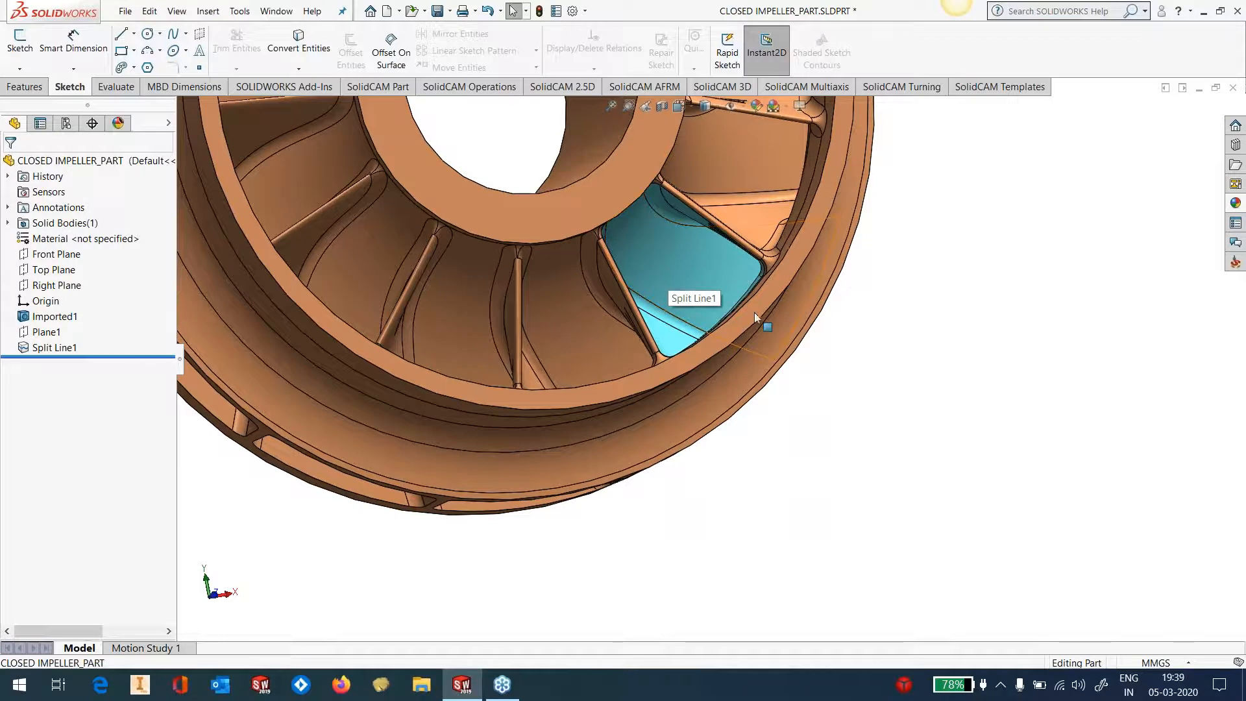
pyautogui.moveTo(756, 360); pyautogui.dragTo(906, 306, button='middle')
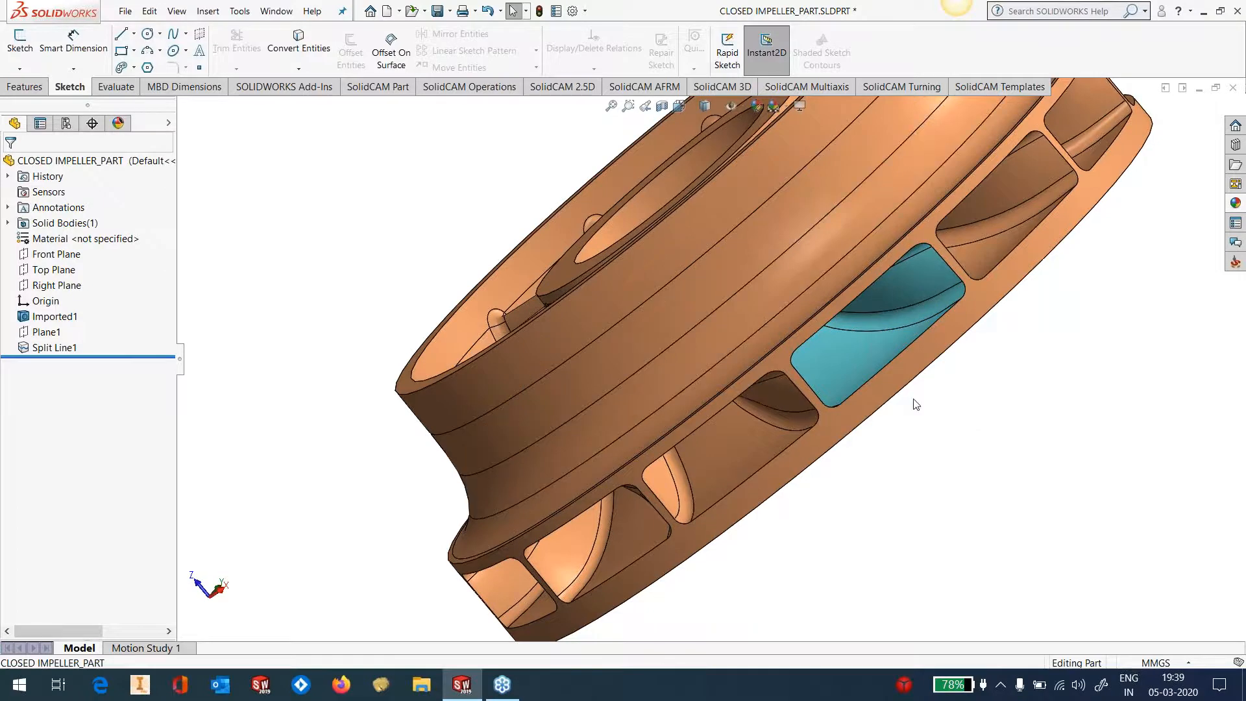
pyautogui.scroll(4, 765, 300)
pyautogui.moveTo(764, 300); pyautogui.dragTo(824, 418, button='middle')
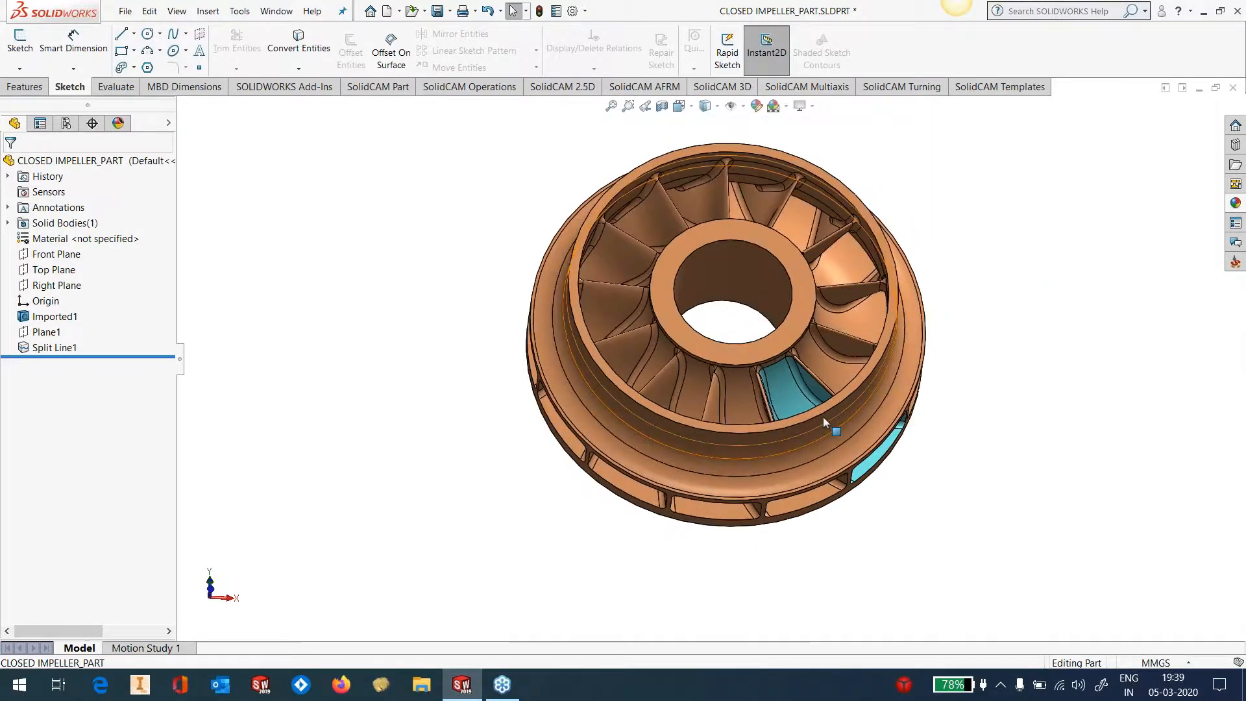
pyautogui.scroll(-4, 823, 417)
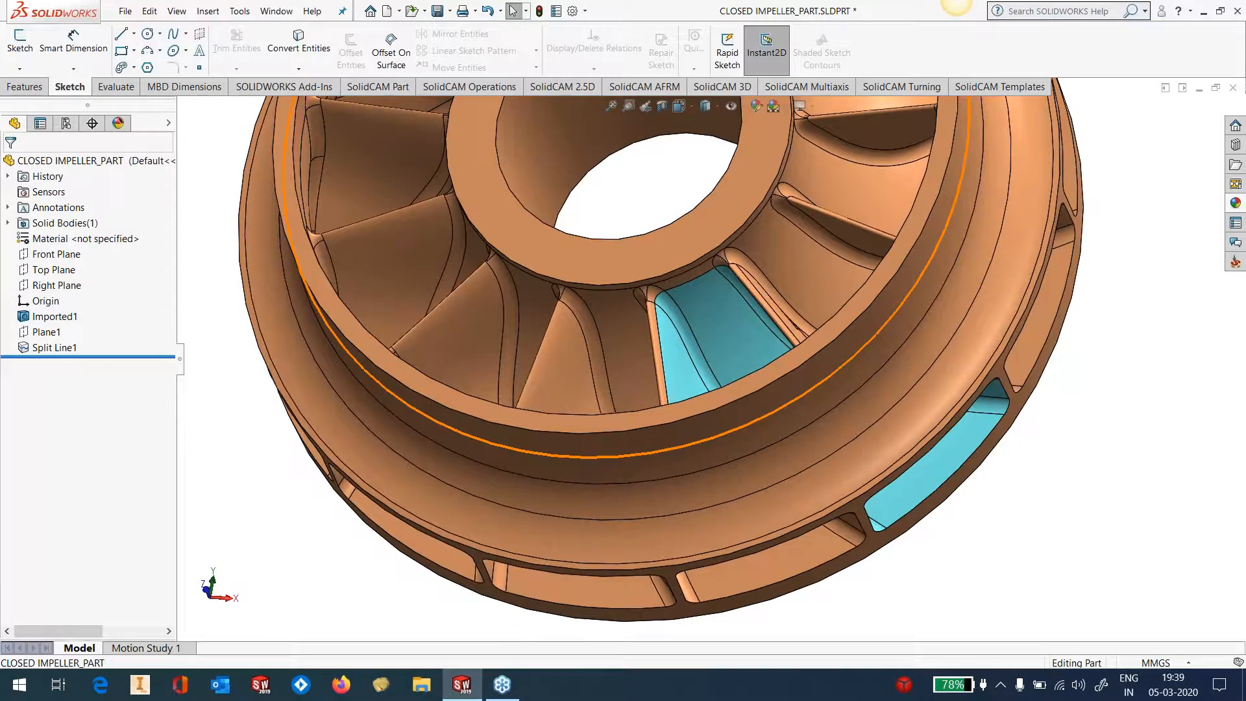
pyautogui.scroll(-2, 760, 170)
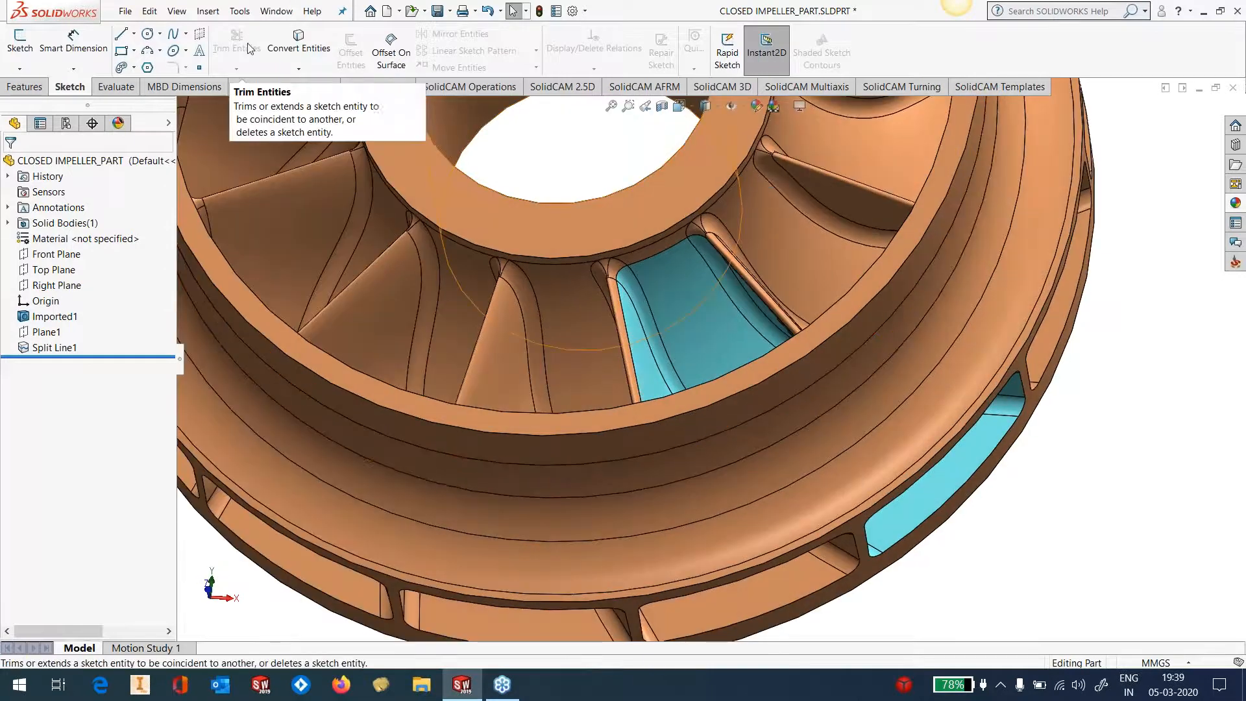
# Step: Create a face curve on the coloured passage's first blade face, with the first direction off and one curve in the second
pyautogui.click(240, 11)
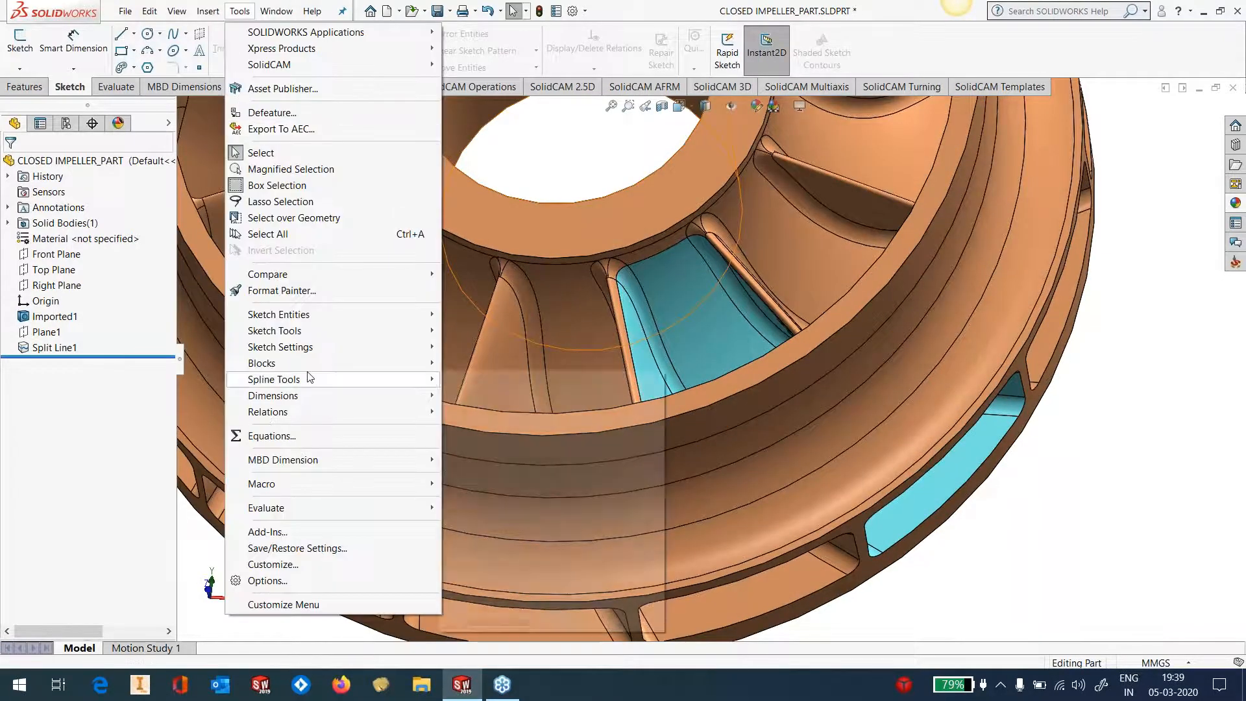
pyautogui.moveTo(325, 330)
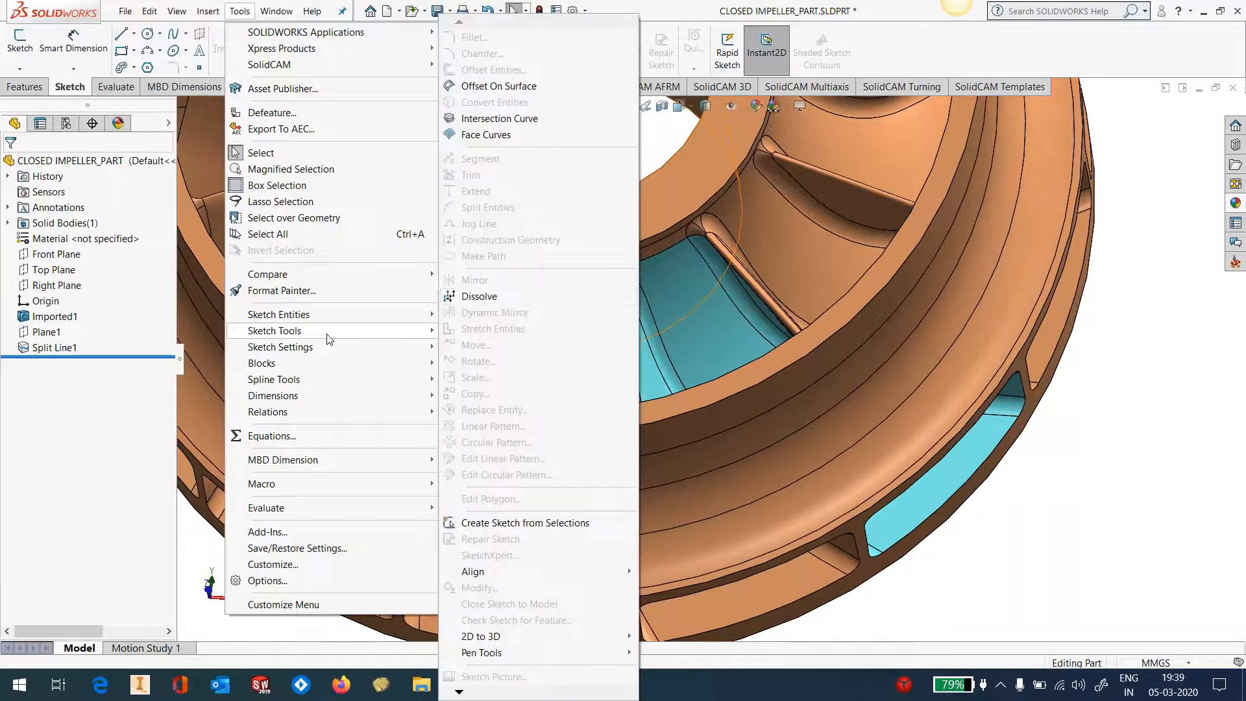
pyautogui.click(499, 135)
pyautogui.scroll(-2, 628, 381)
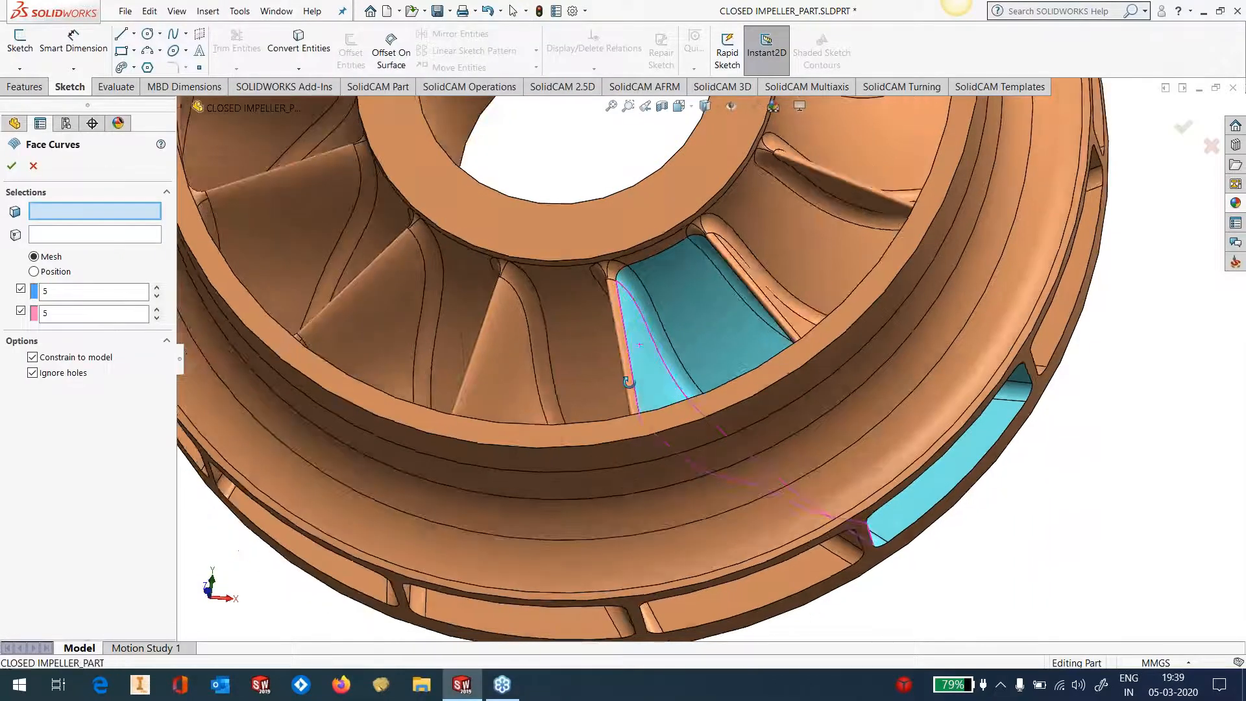
pyautogui.click(628, 382)
pyautogui.click(21, 289)
pyautogui.write('1')
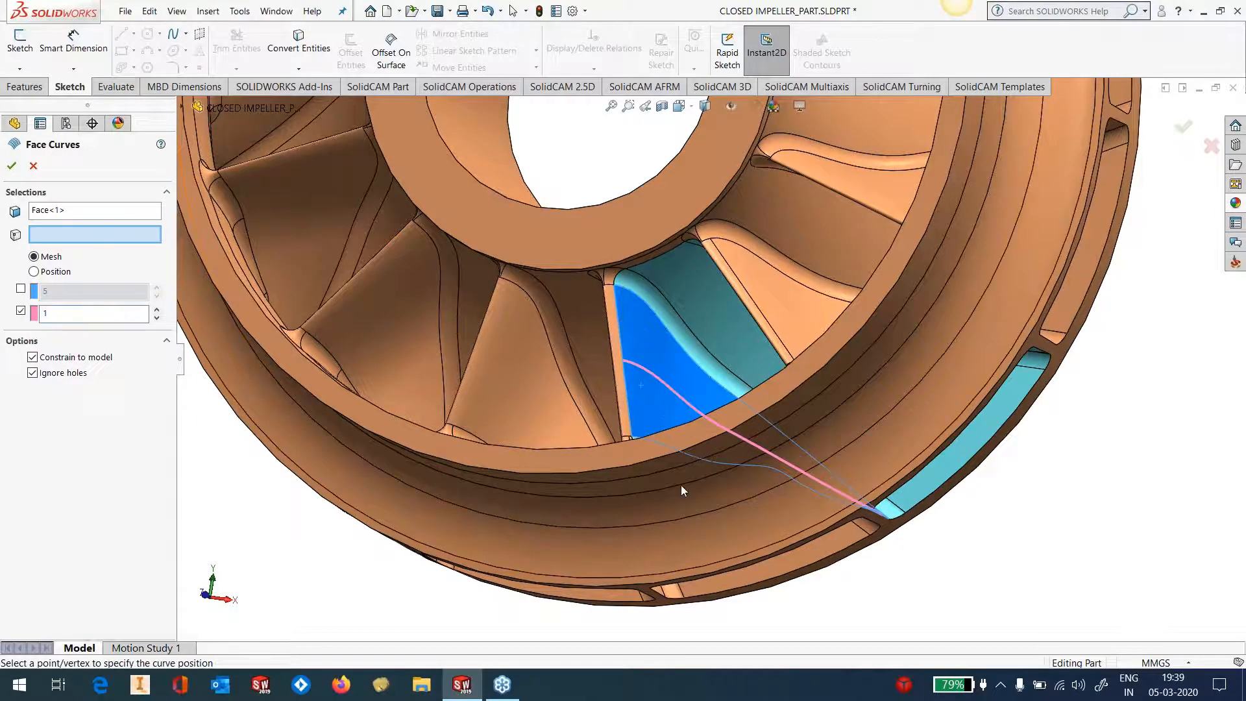
pyautogui.moveTo(681, 485); pyautogui.dragTo(403, 415, button='middle')
pyautogui.press('Return')
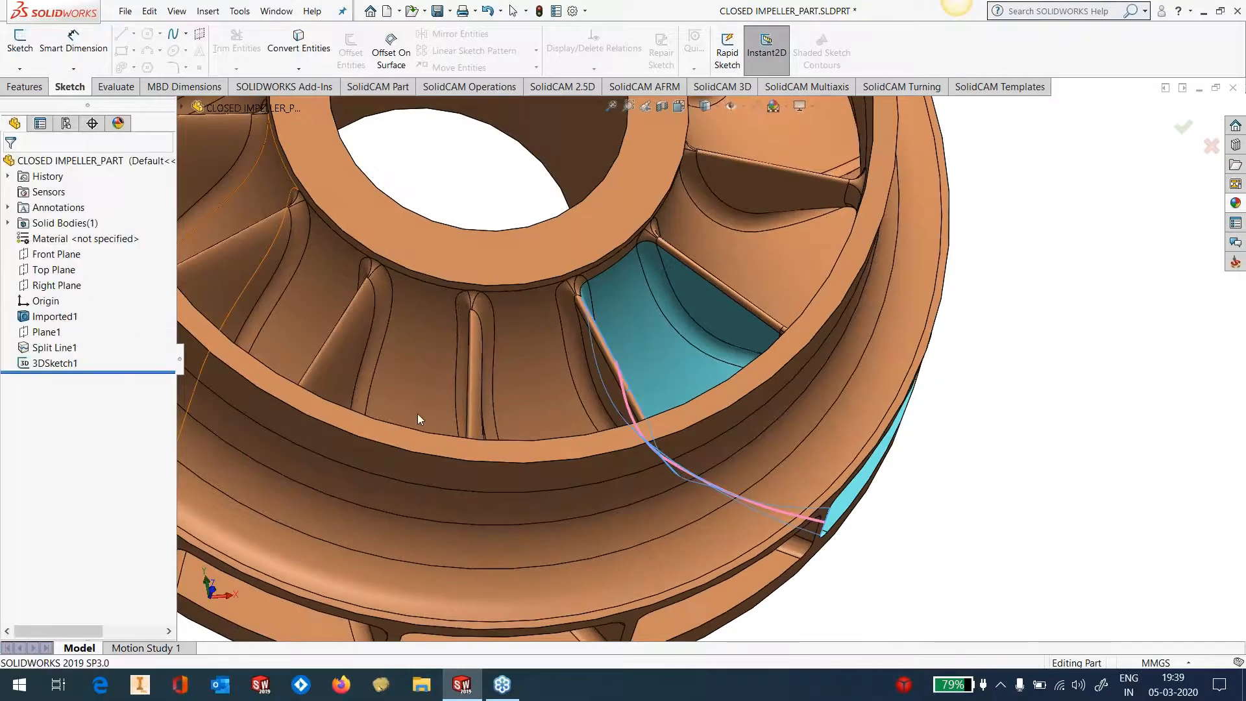
# Step: Create a single lengthwise face curve on the passage's opposite blade face, with the first mesh direction turned off
pyautogui.moveTo(408, 422); pyautogui.dragTo(454, 467, button='middle')
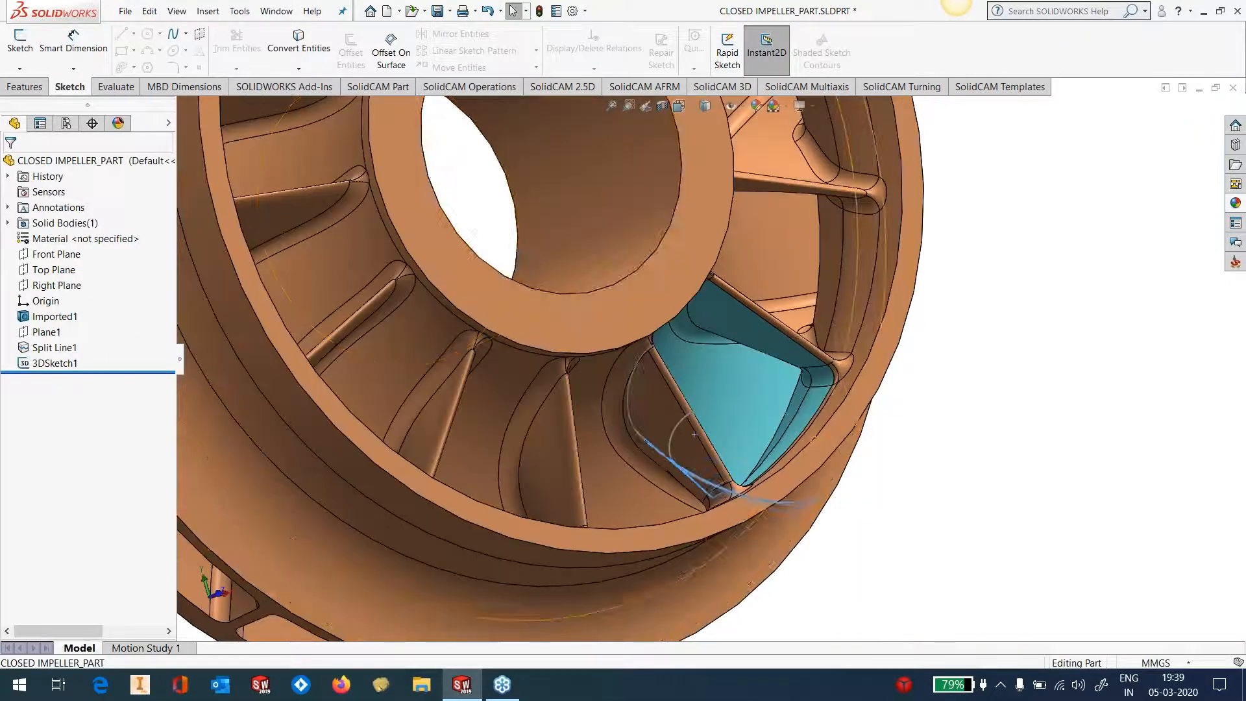
pyautogui.click(235, 12)
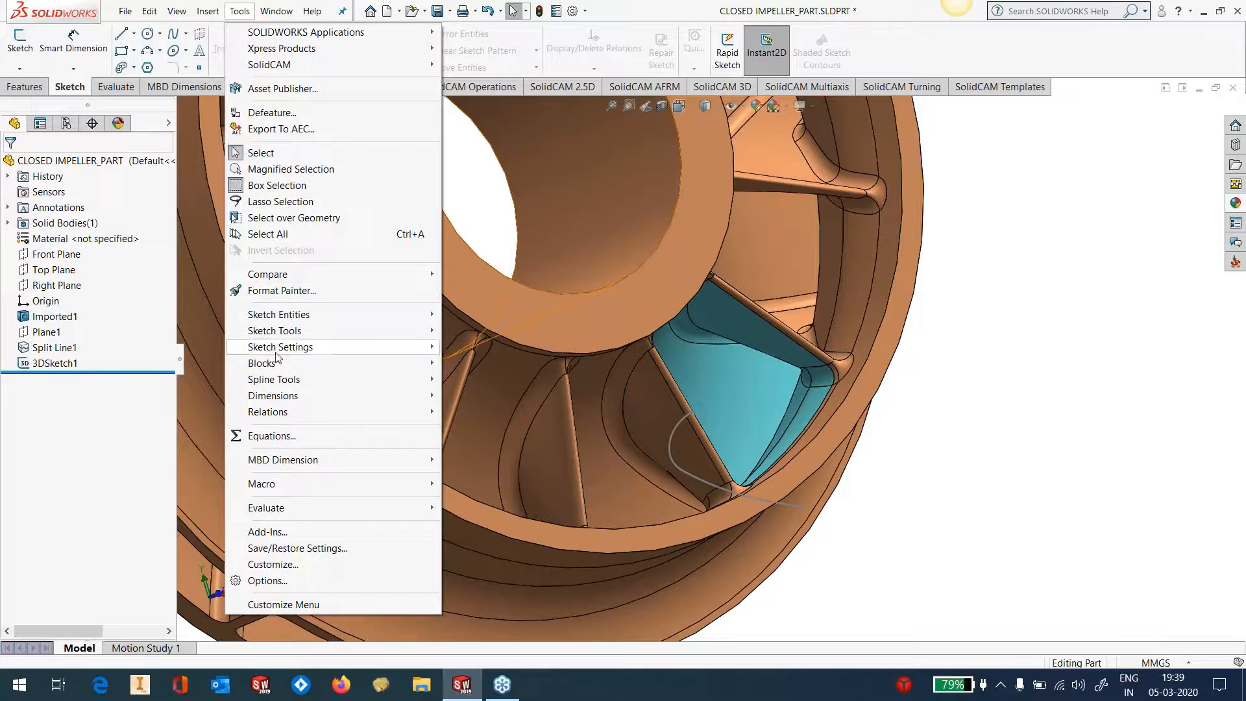
pyautogui.moveTo(390, 330)
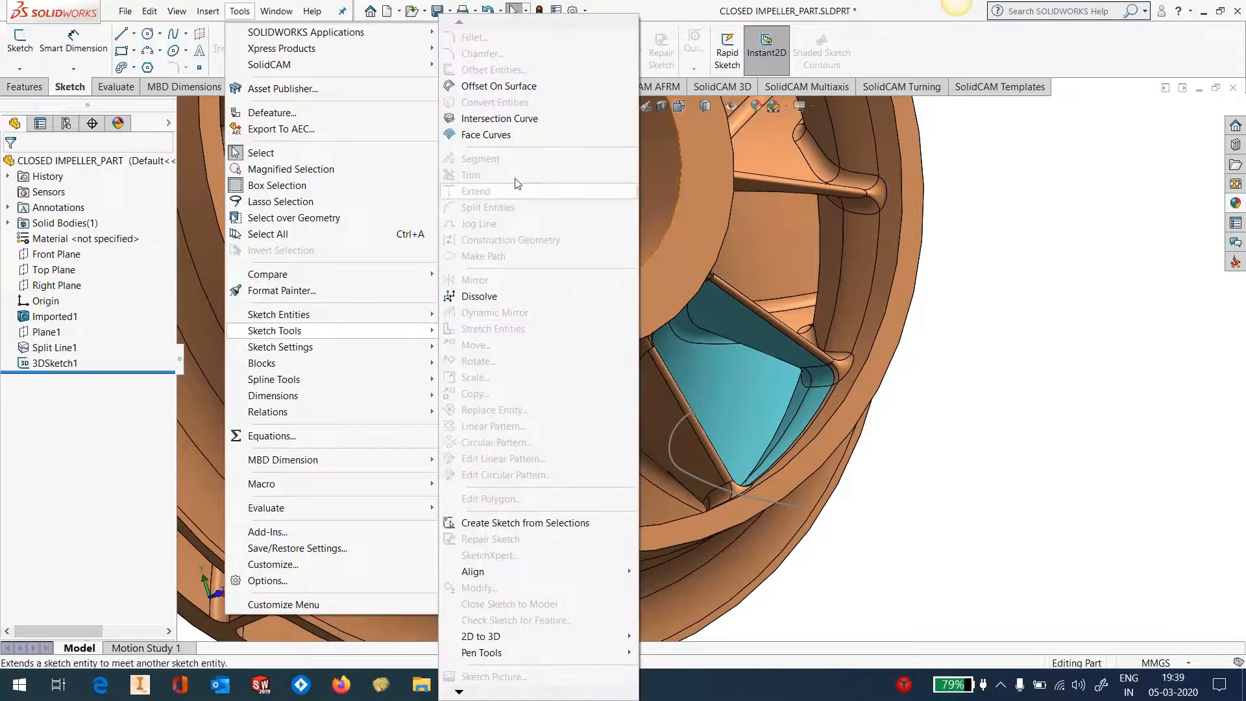
pyautogui.click(500, 135)
pyautogui.click(769, 375)
pyautogui.moveTo(769, 375); pyautogui.dragTo(617, 415, button='middle')
pyautogui.click(21, 289)
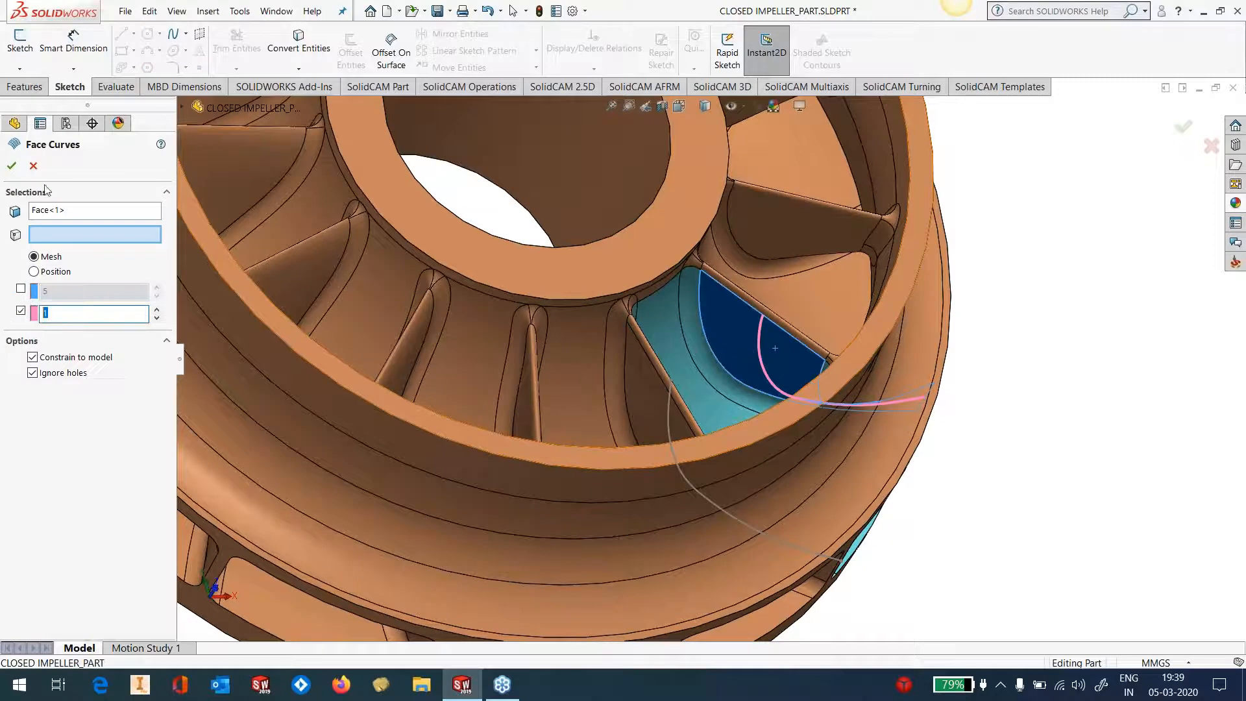
pyautogui.click(13, 167)
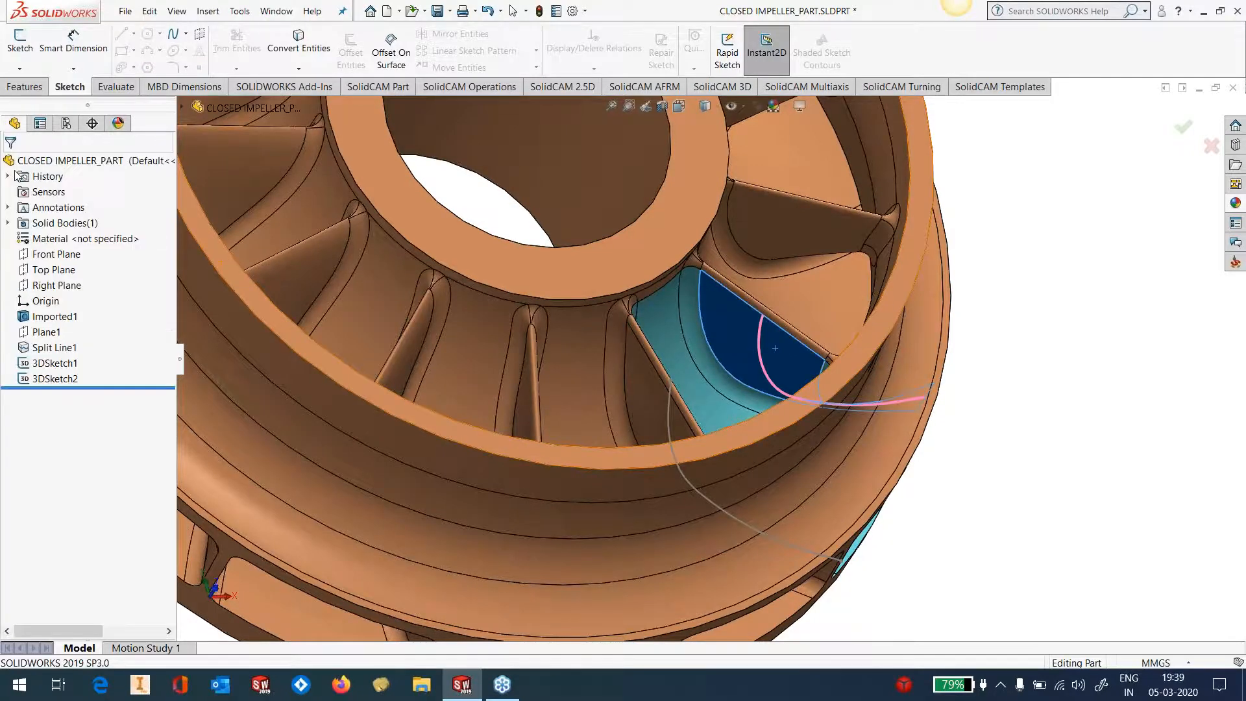
# Step: Loft a surface across the passage between the face curves of the two opposing blade faces
pyautogui.moveTo(949, 365); pyautogui.dragTo(931, 341, button='middle')
pyautogui.click(216, 14)
pyautogui.moveTo(220, 119)
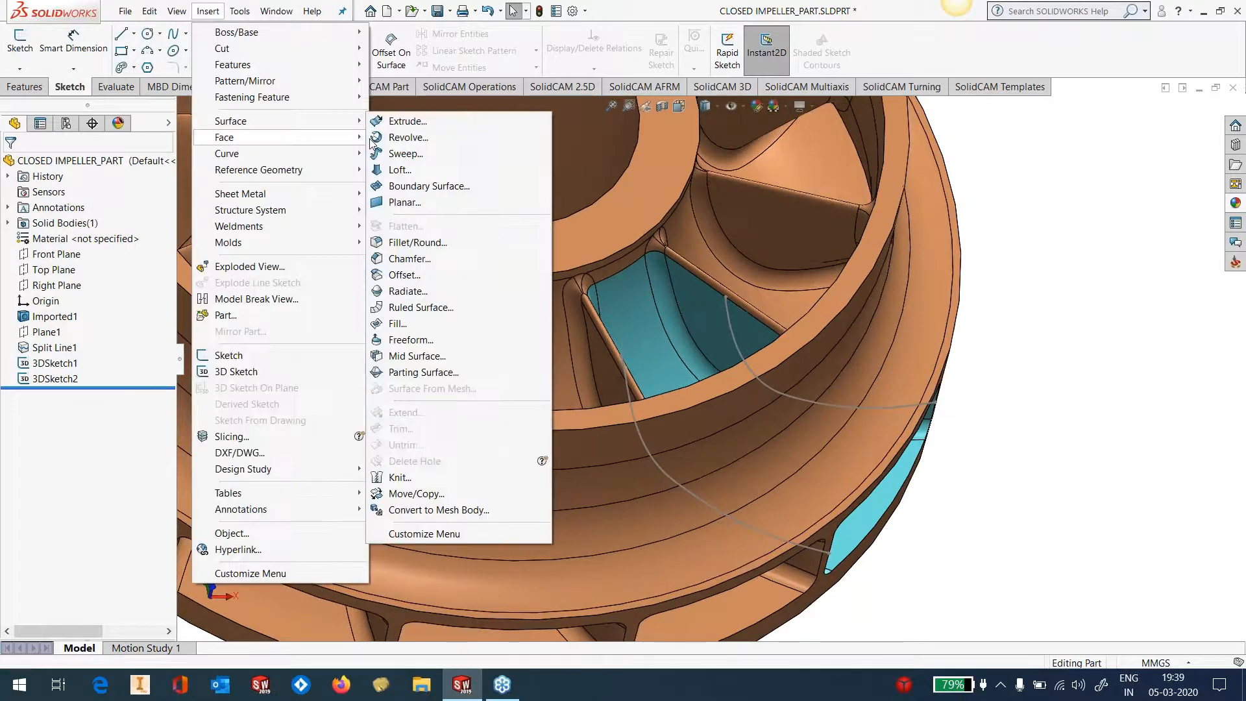
pyautogui.click(403, 169)
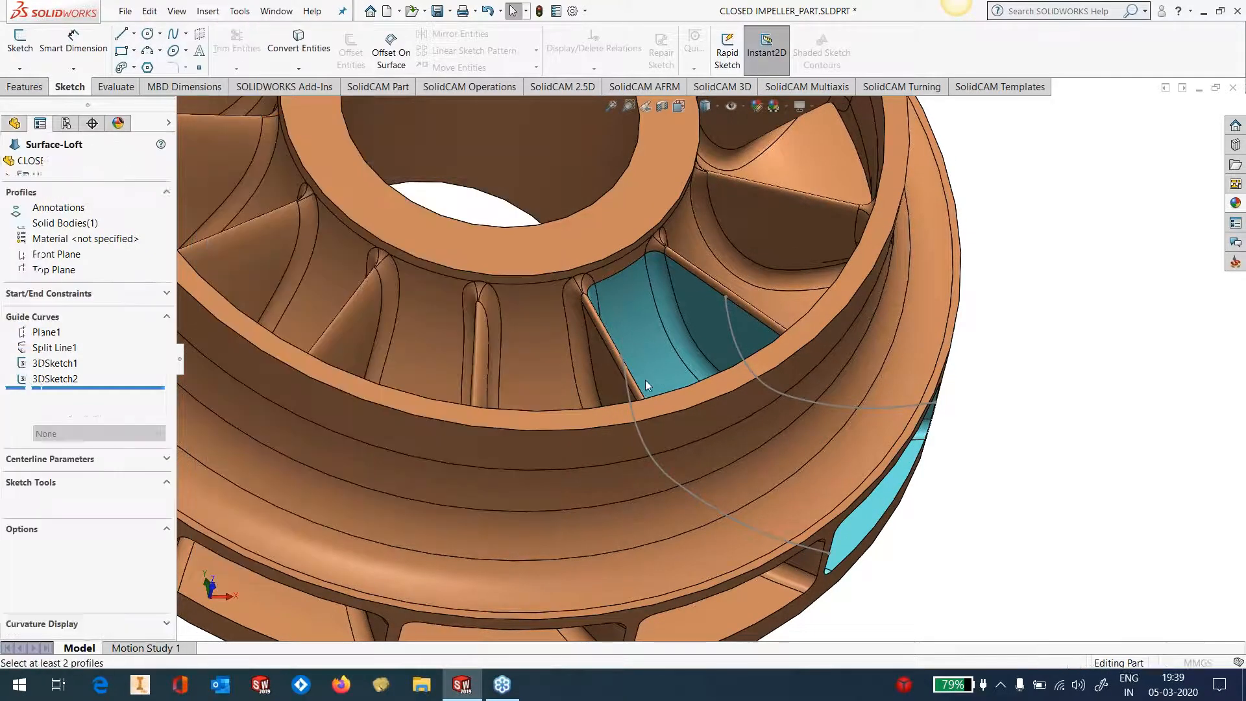
pyautogui.click(628, 394)
pyautogui.click(736, 344)
pyautogui.moveTo(737, 344); pyautogui.dragTo(643, 503, button='middle')
pyautogui.click(11, 166)
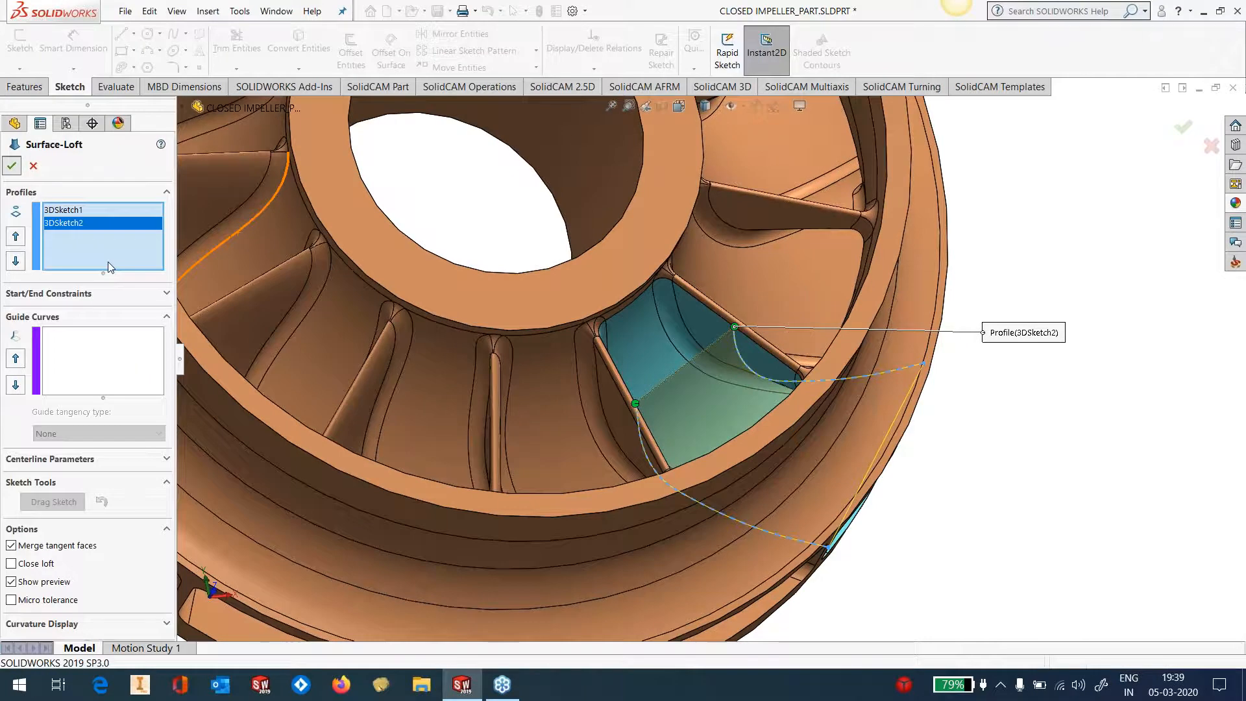
# Step: Create one lengthwise face curve through the middle of the lofted surface, with the first mesh direction turned off
pyautogui.click(240, 11)
pyautogui.moveTo(382, 332)
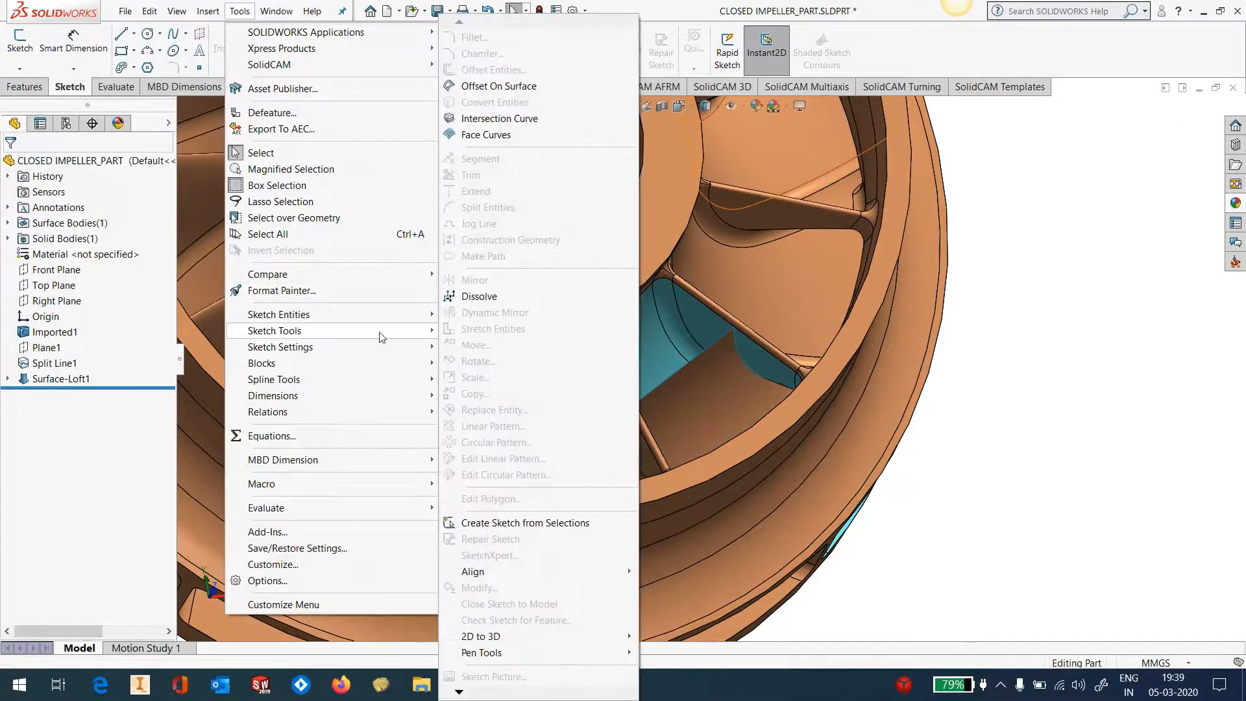
pyautogui.click(486, 134)
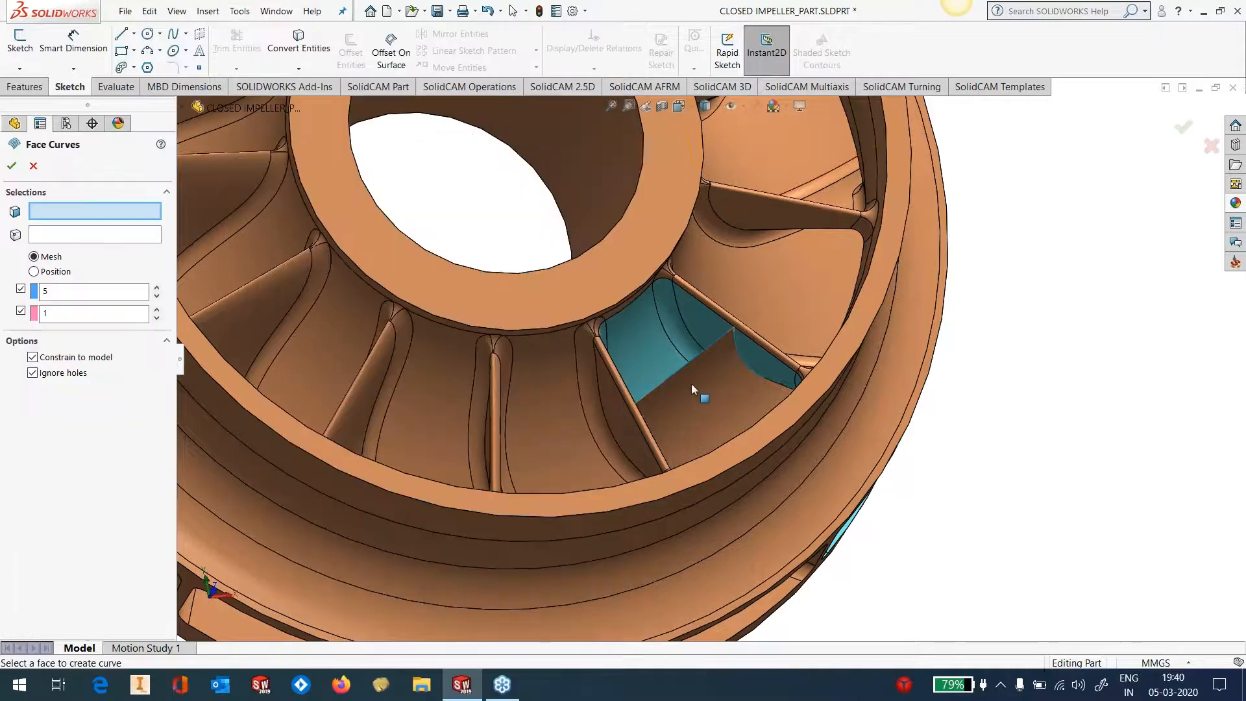
pyautogui.click(693, 383)
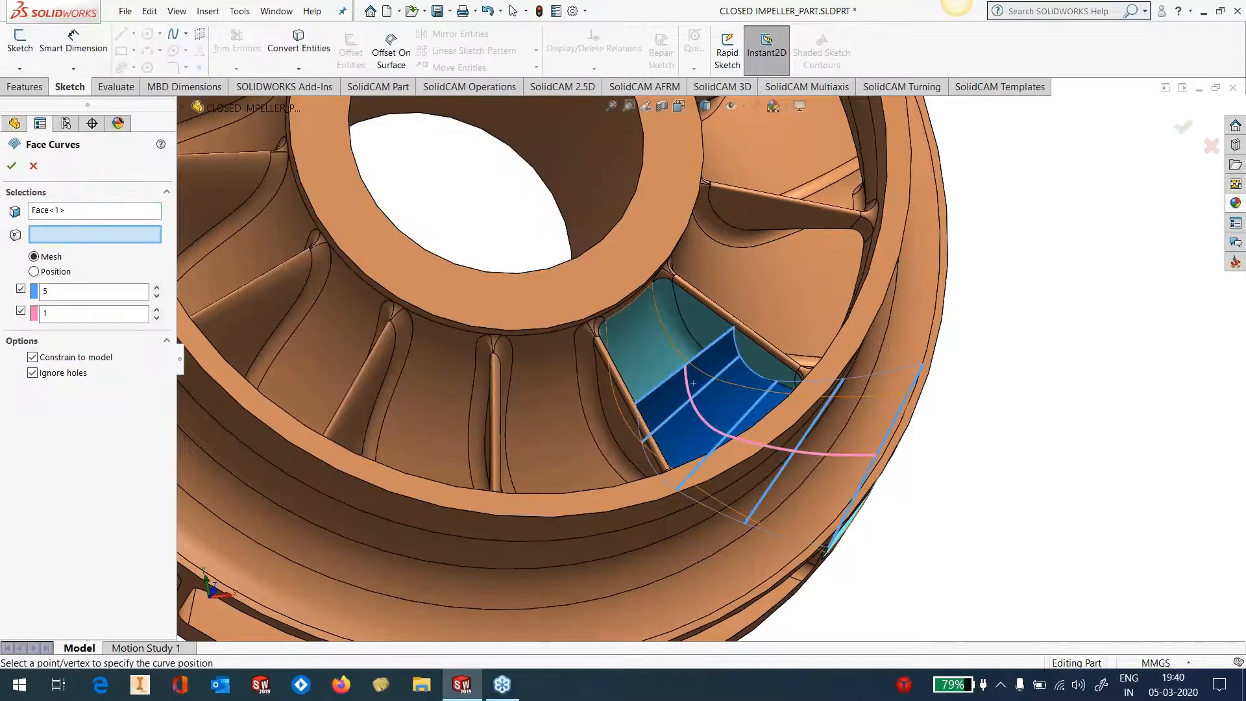
pyautogui.click(20, 288)
pyautogui.click(12, 165)
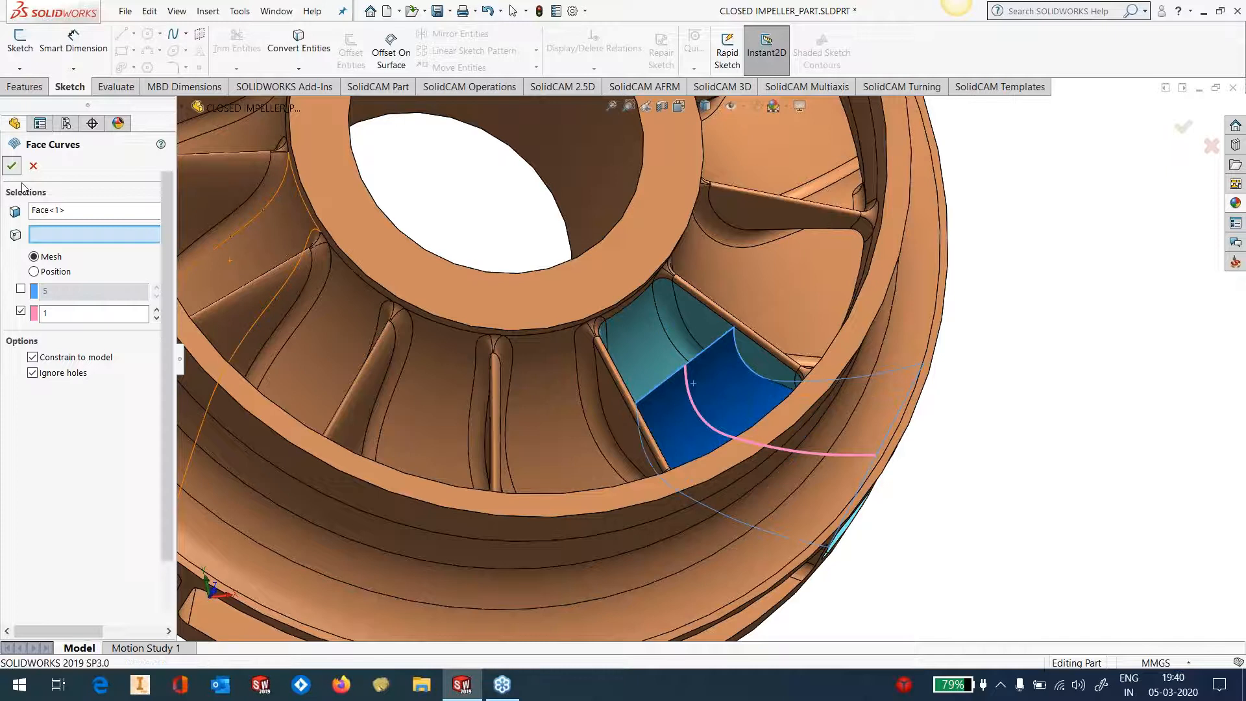
# Step: Hide the lofted surface so only its middle curve stays displayed in the passage
pyautogui.moveTo(1074, 429); pyautogui.dragTo(1065, 338, button='middle')
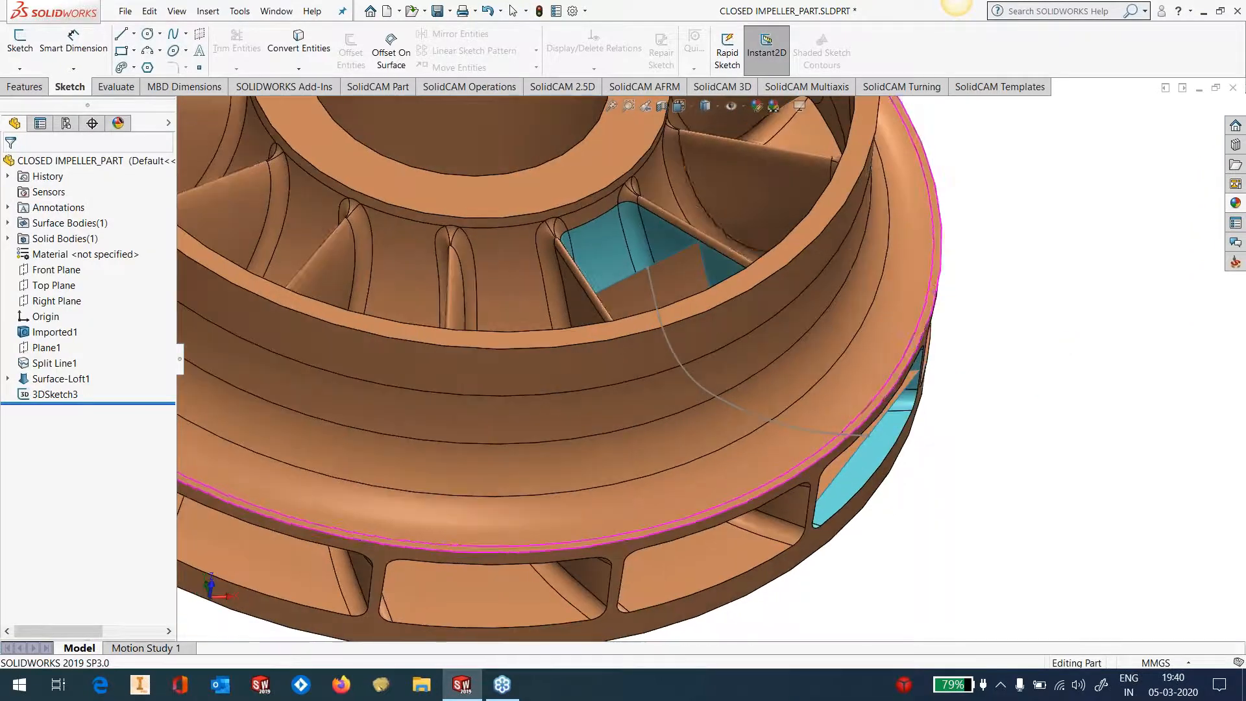
pyautogui.click(61, 379)
pyautogui.click(77, 368)
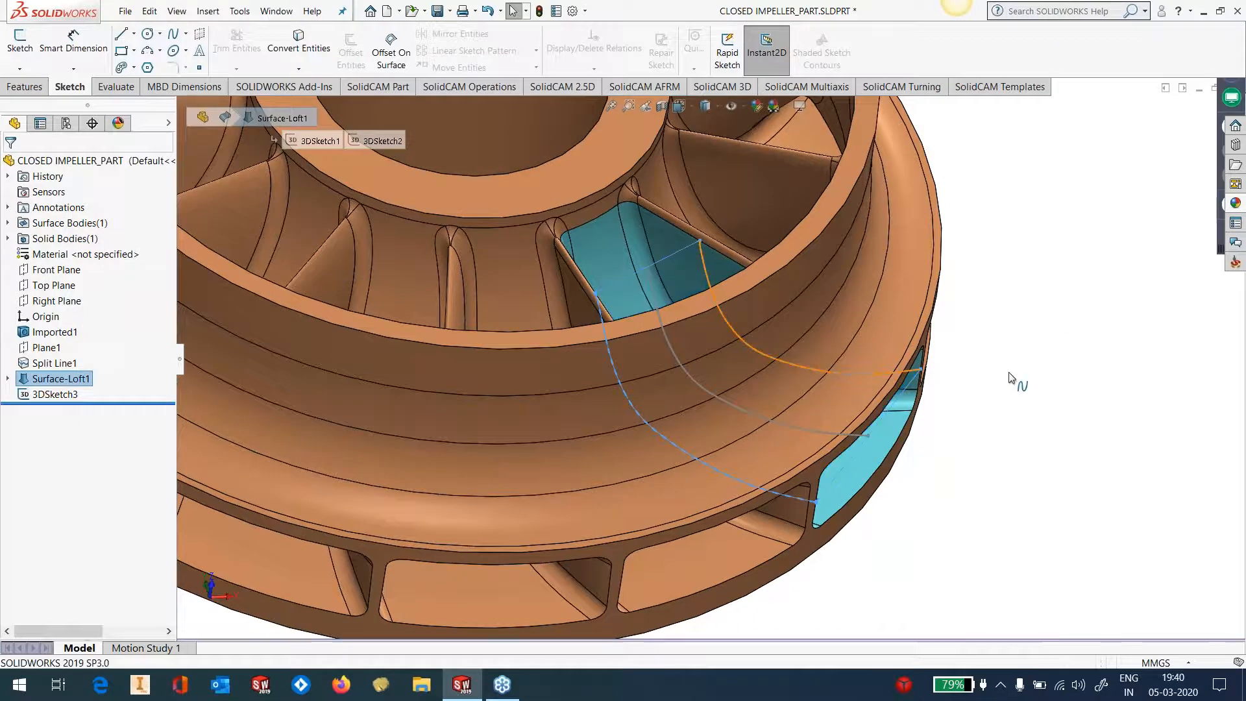
# Step: Edit the middle curve's 3D sketch, place a sketch point on the curve between its two ends, and exit the sketch
pyautogui.moveTo(1018, 378); pyautogui.dragTo(812, 321, button='middle')
pyautogui.scroll(-5, 799, 312)
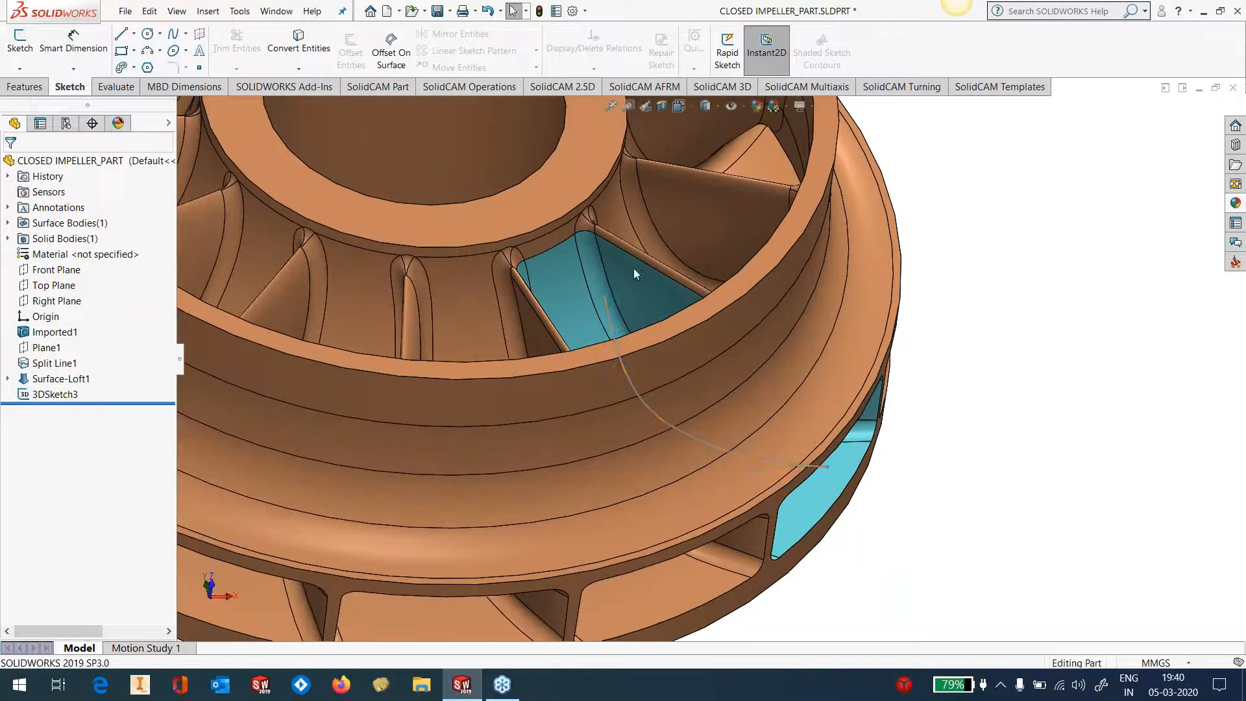
pyautogui.click(668, 429)
pyautogui.click(703, 365)
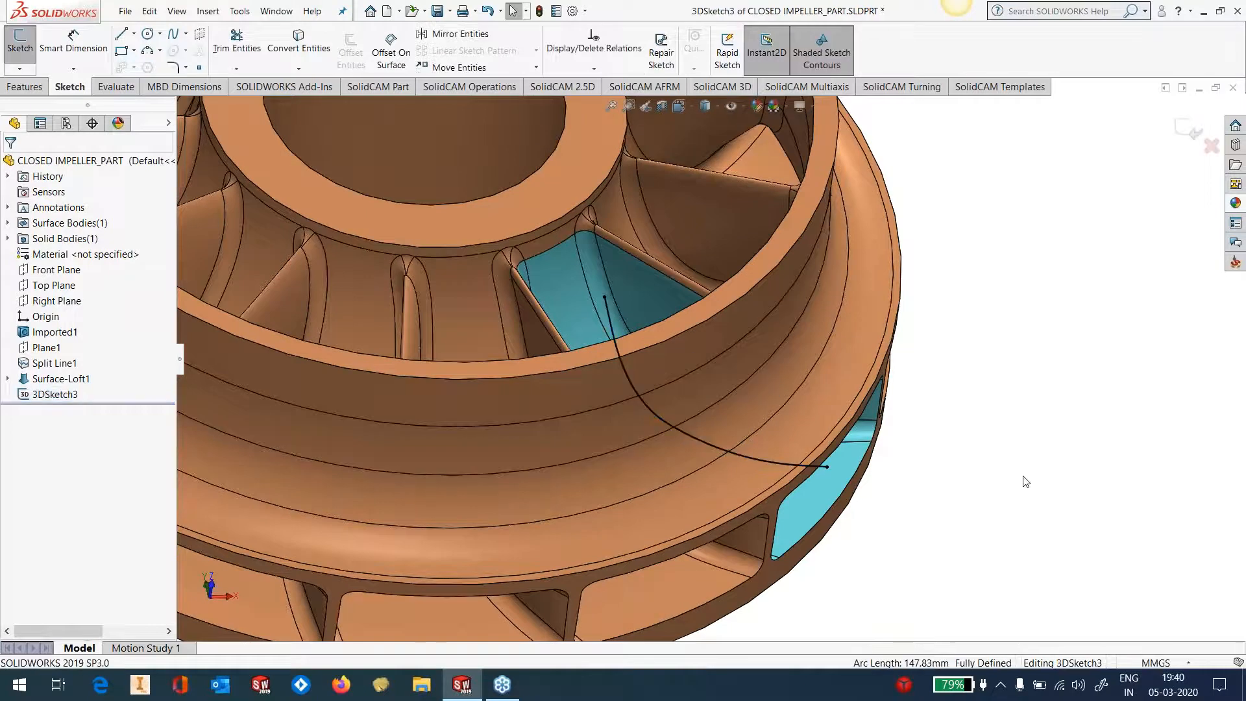
pyautogui.click(199, 68)
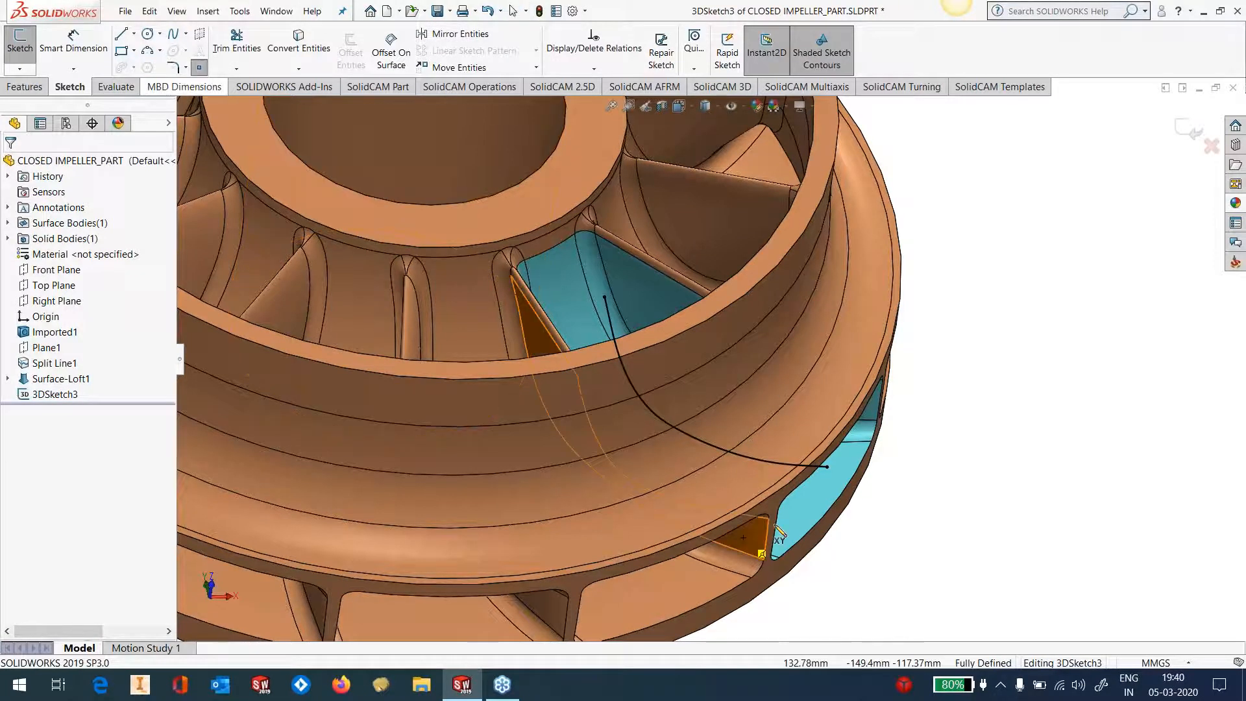
pyautogui.click(677, 430)
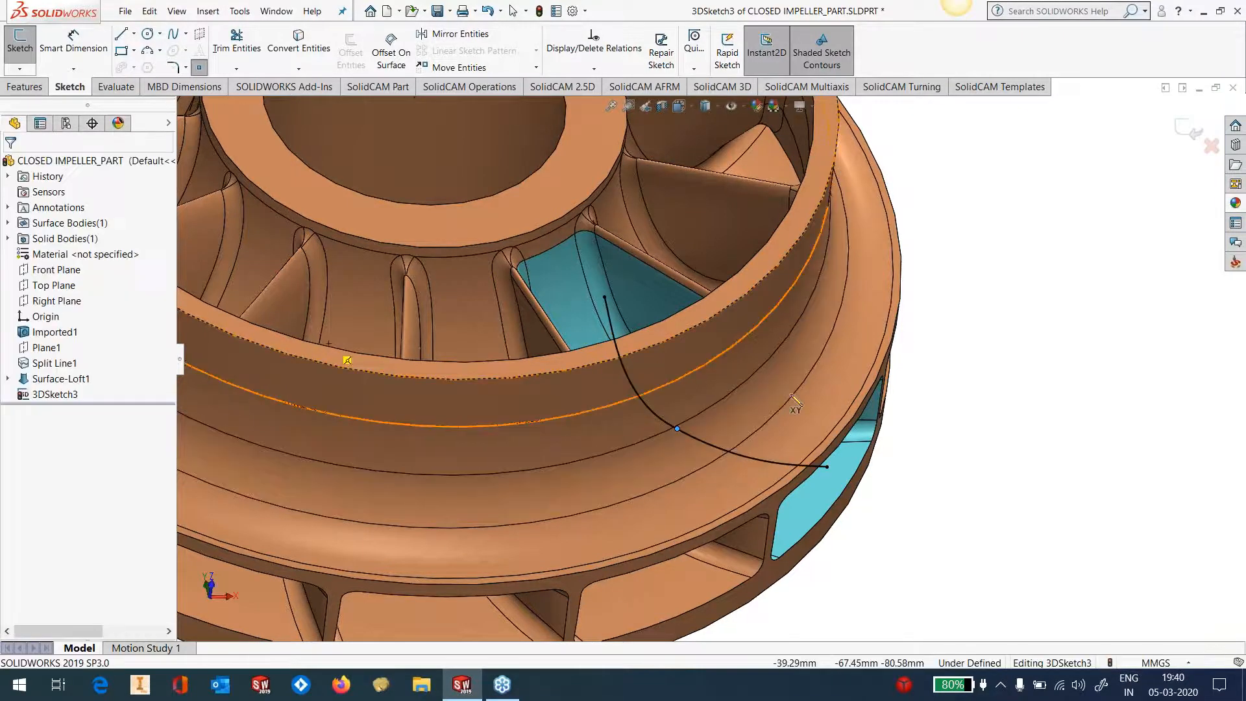
pyautogui.moveTo(1178, 422); pyautogui.dragTo(1126, 341, button='middle')
pyautogui.click(1190, 132)
# Step: Create a reference plane coincident with the middle curve's two endpoints and the sketch point placed on the curve
pyautogui.scroll(3, 614, 293)
pyautogui.scroll(-2, 615, 294)
pyautogui.moveTo(676, 358); pyautogui.dragTo(692, 372, button='middle')
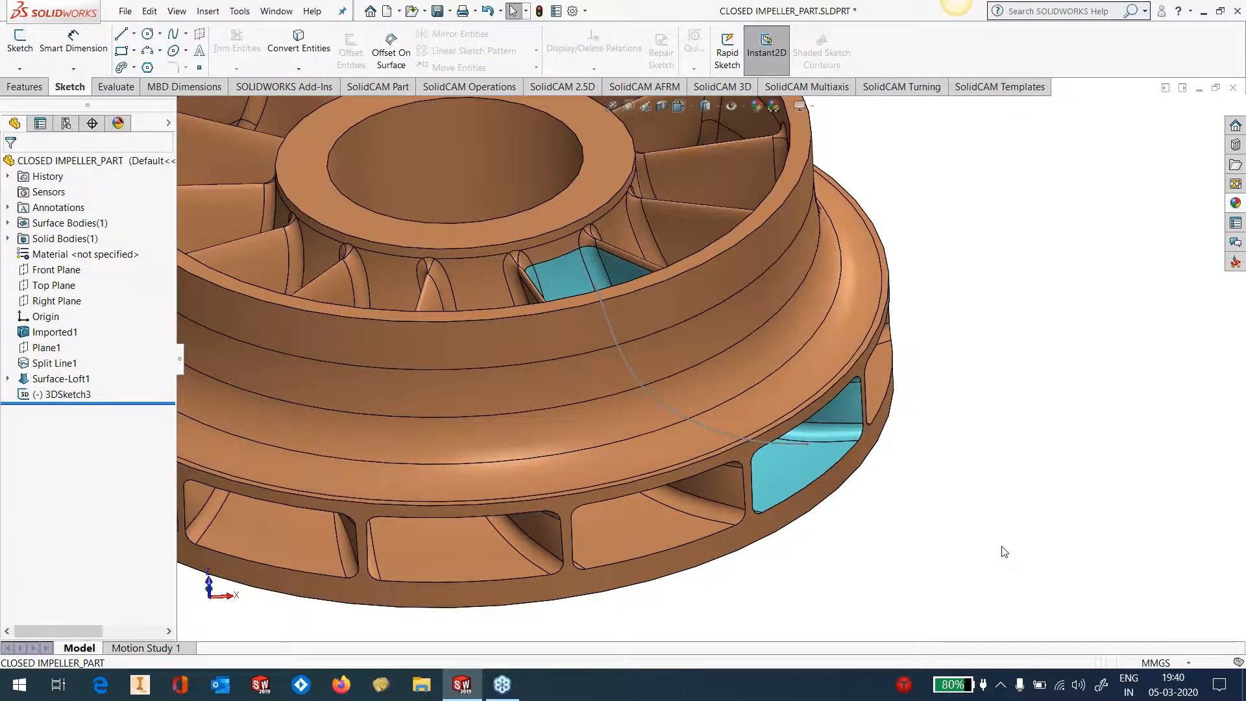
pyautogui.click(208, 11)
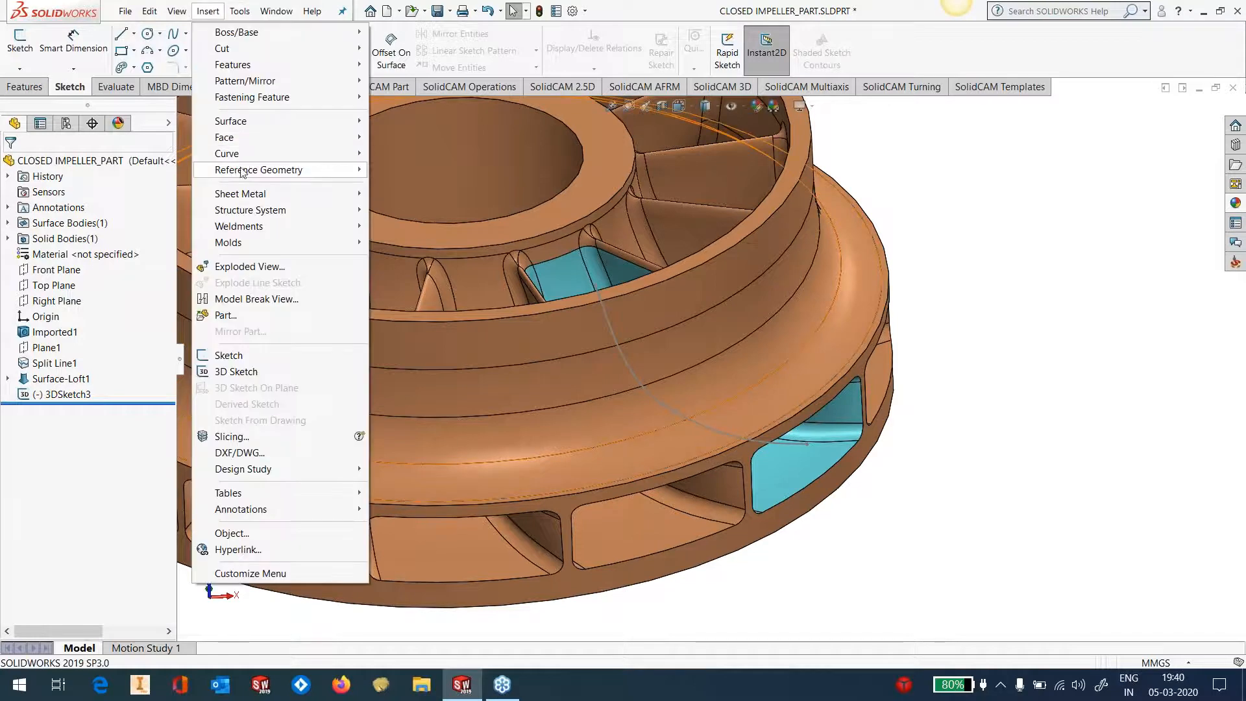
pyautogui.moveTo(241, 172)
pyautogui.click(385, 170)
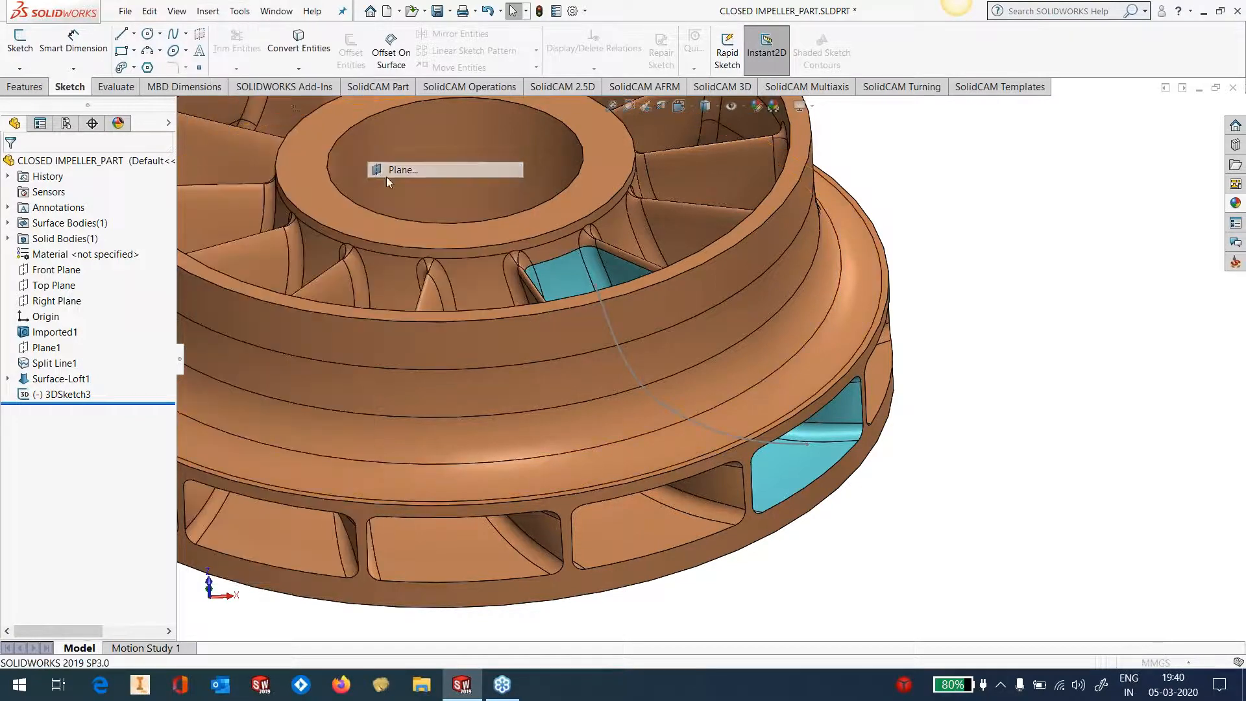
pyautogui.click(599, 287)
pyautogui.click(807, 444)
pyautogui.click(675, 411)
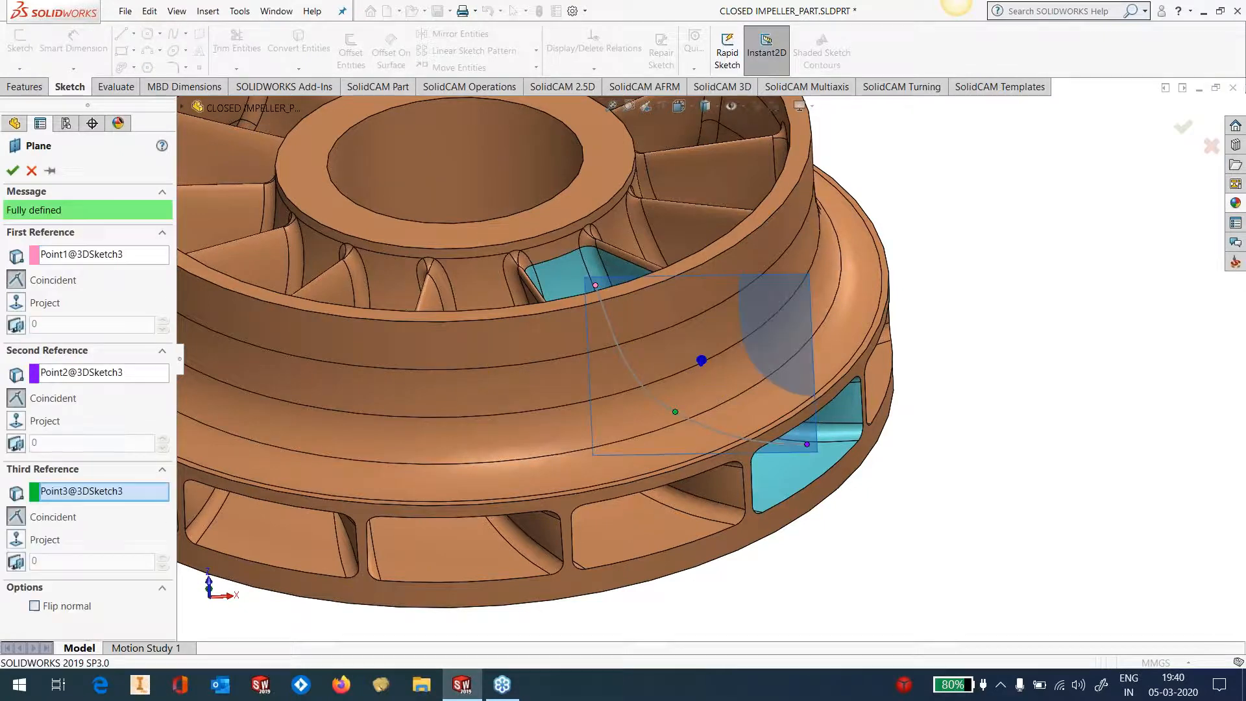
pyautogui.click(14, 170)
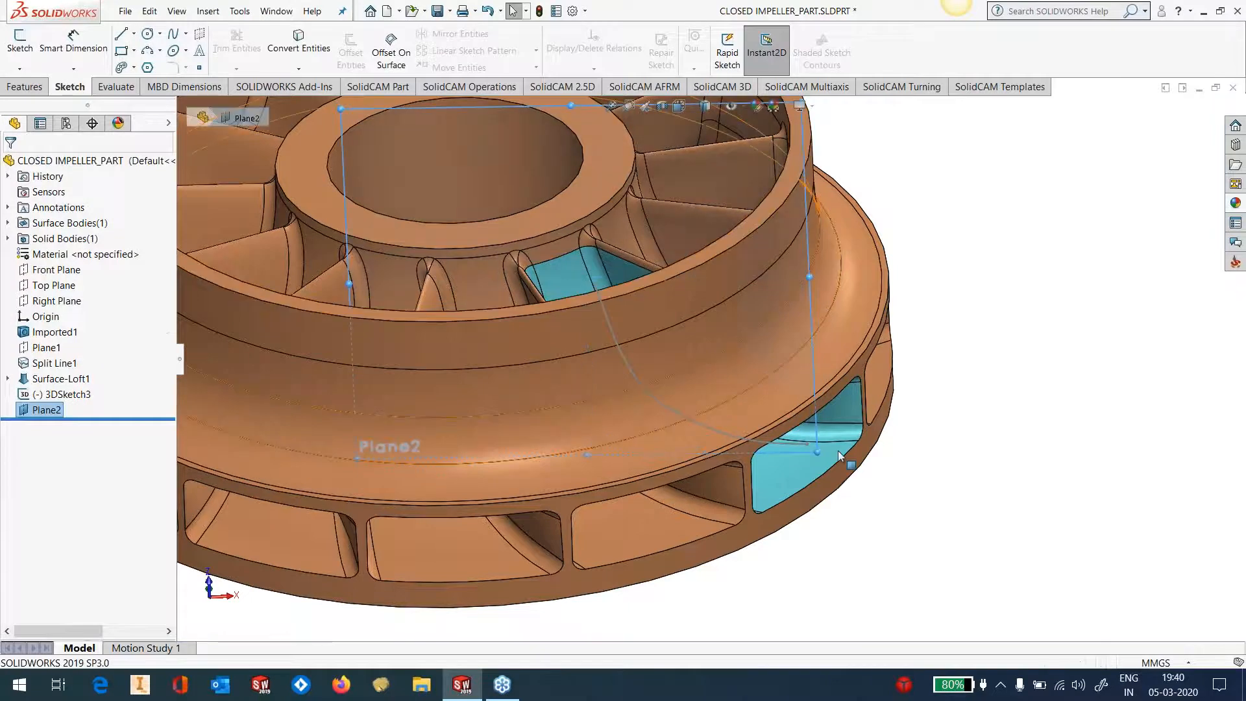
# Step: Enlarge the reference plane through the middle curve past the impeller's outer rim and open a sketch on it
pyautogui.moveTo(851, 465); pyautogui.dragTo(949, 552)
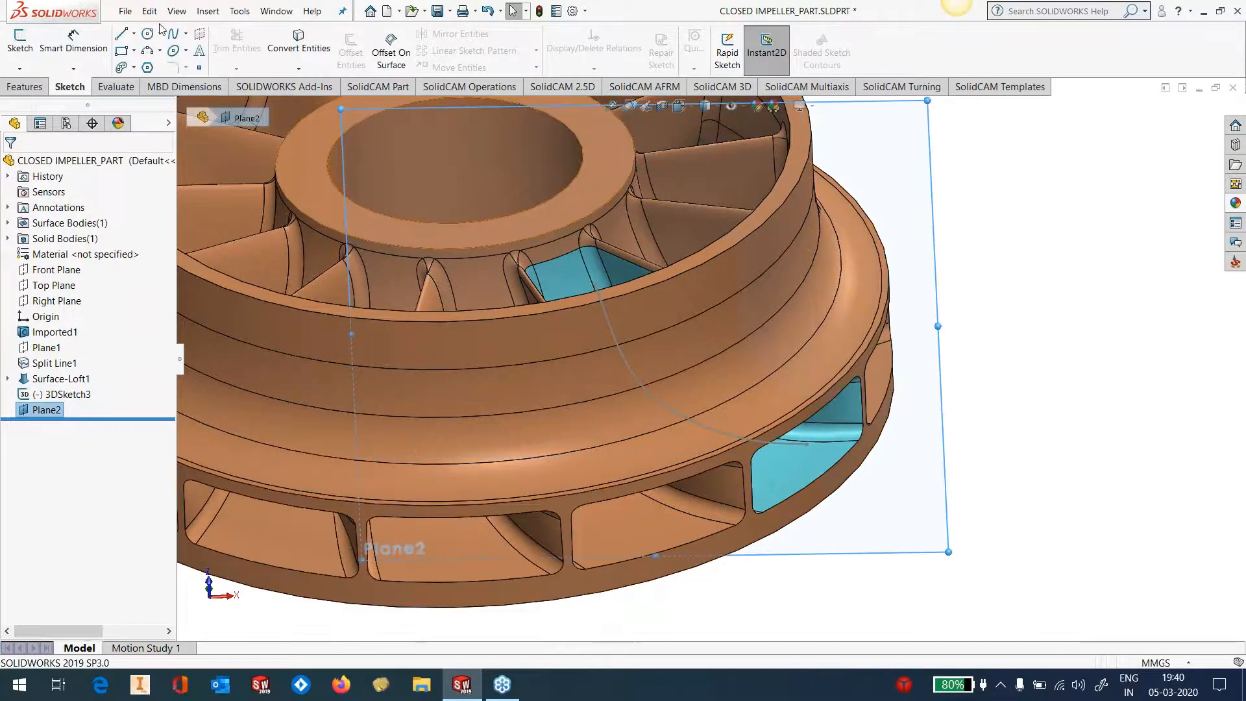
pyautogui.click(19, 46)
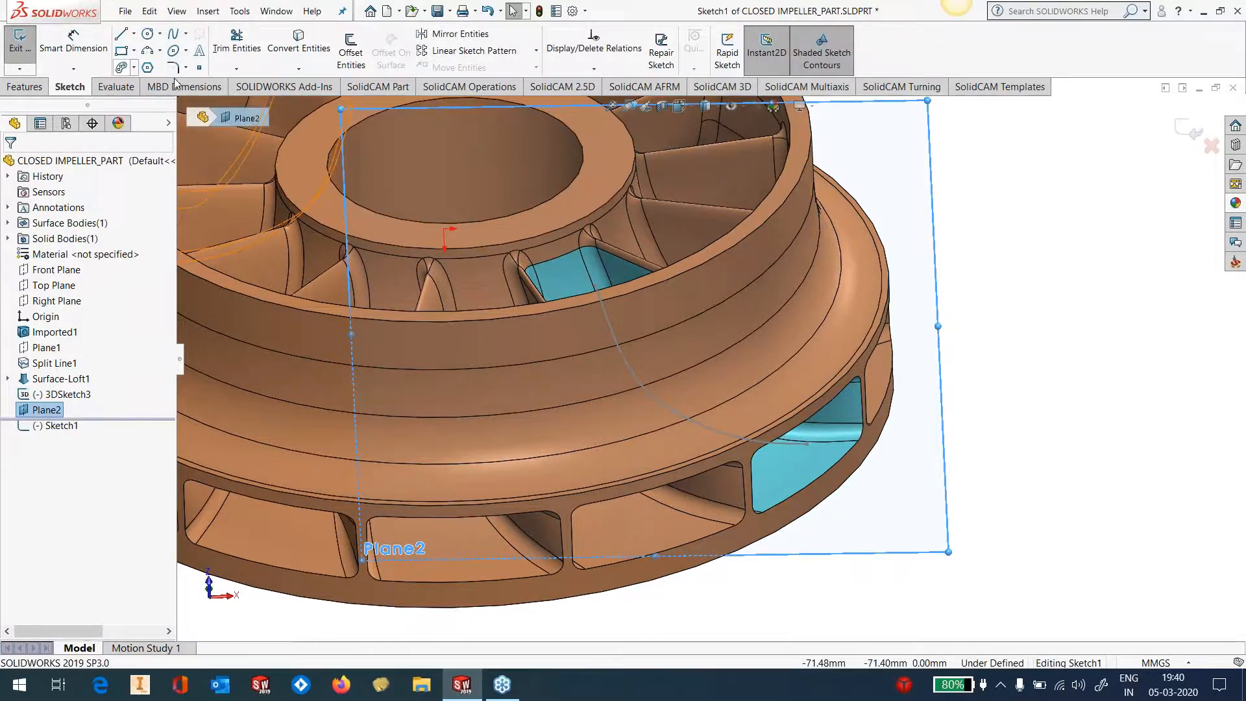
pyautogui.scroll(3, 831, 302)
pyautogui.moveTo(754, 316); pyautogui.dragTo(746, 330, button='middle')
pyautogui.scroll(-3, 639, 322)
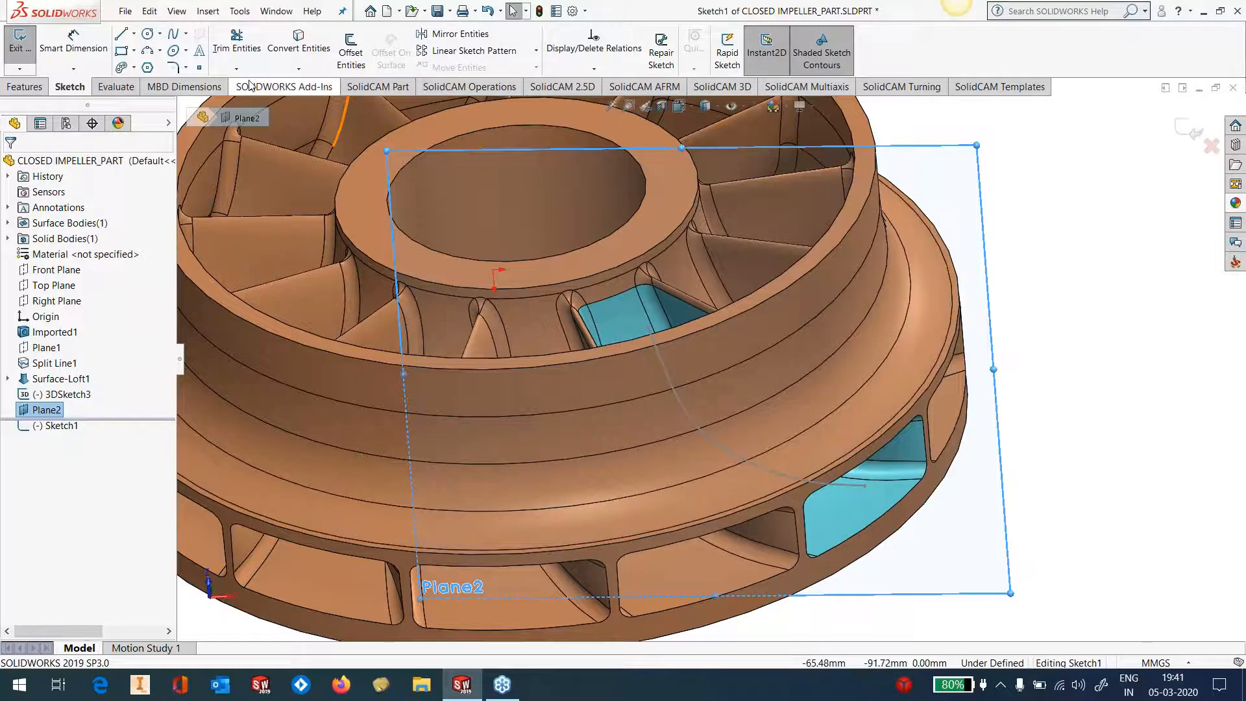
# Step: Sketch a construction line about 78 mm long from the sketch point on the middle curve to the curve's inlet end
pyautogui.press('l')
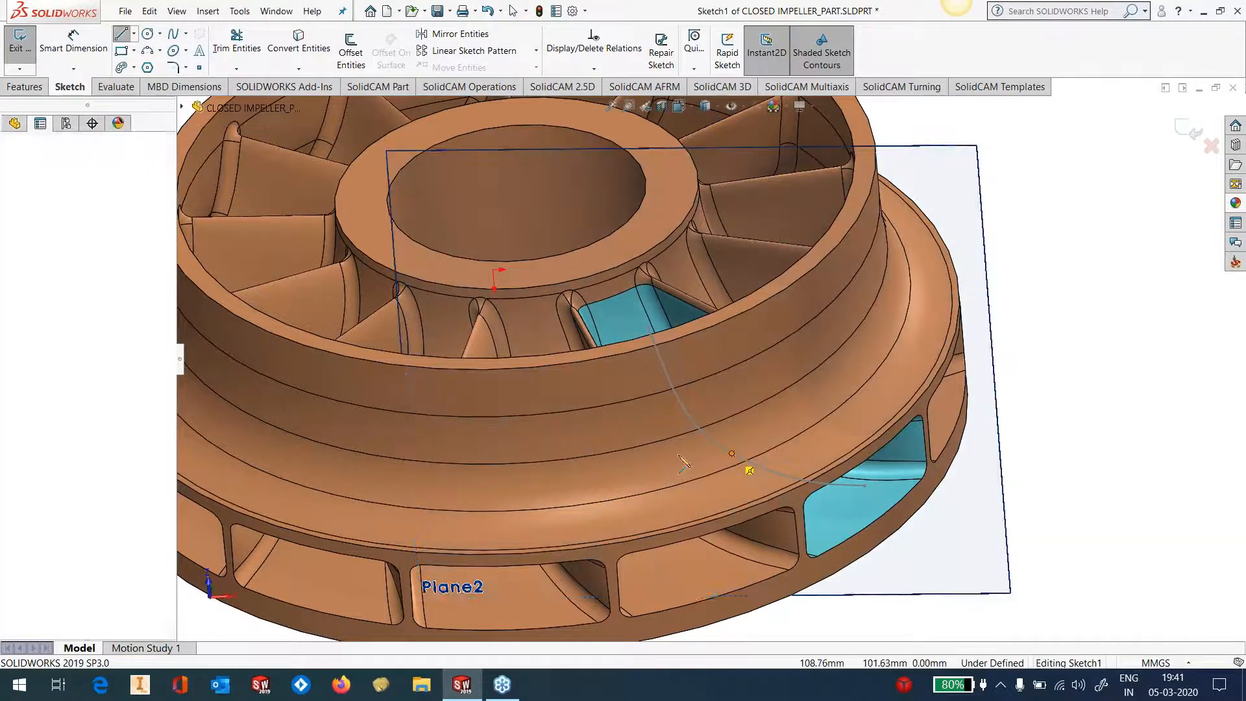
pyautogui.click(731, 453)
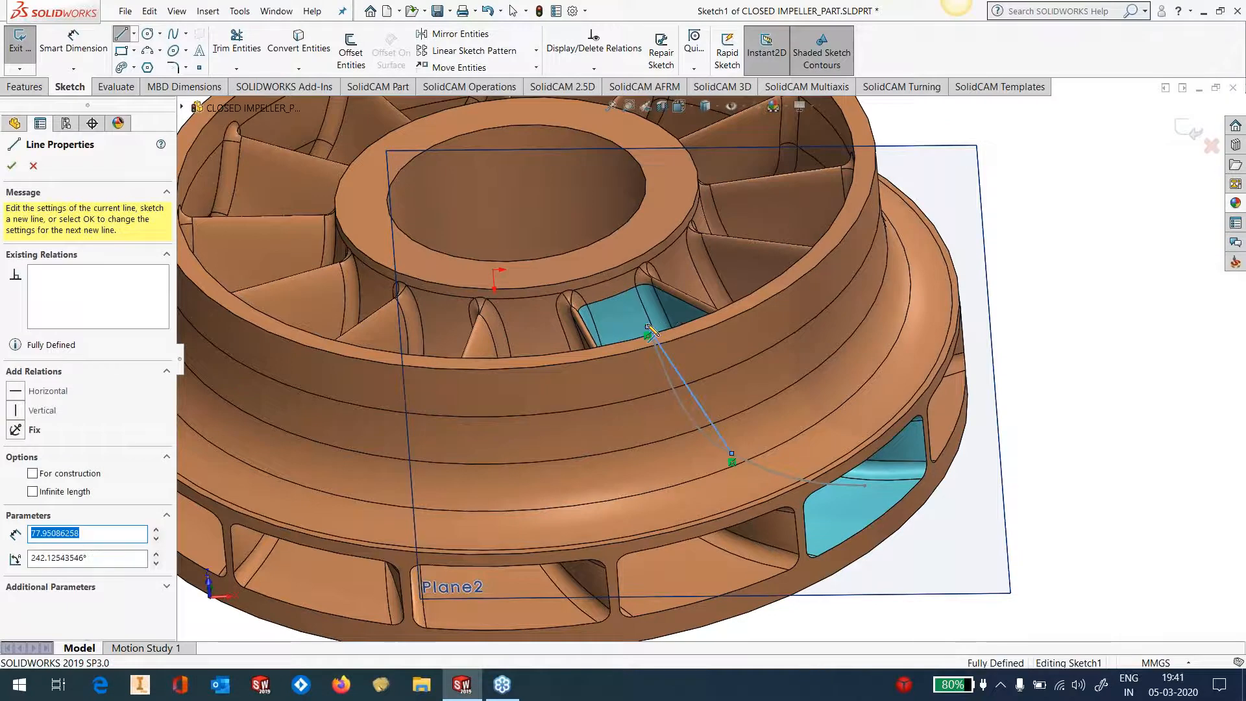
pyautogui.press('Escape')
pyautogui.press('Escape')
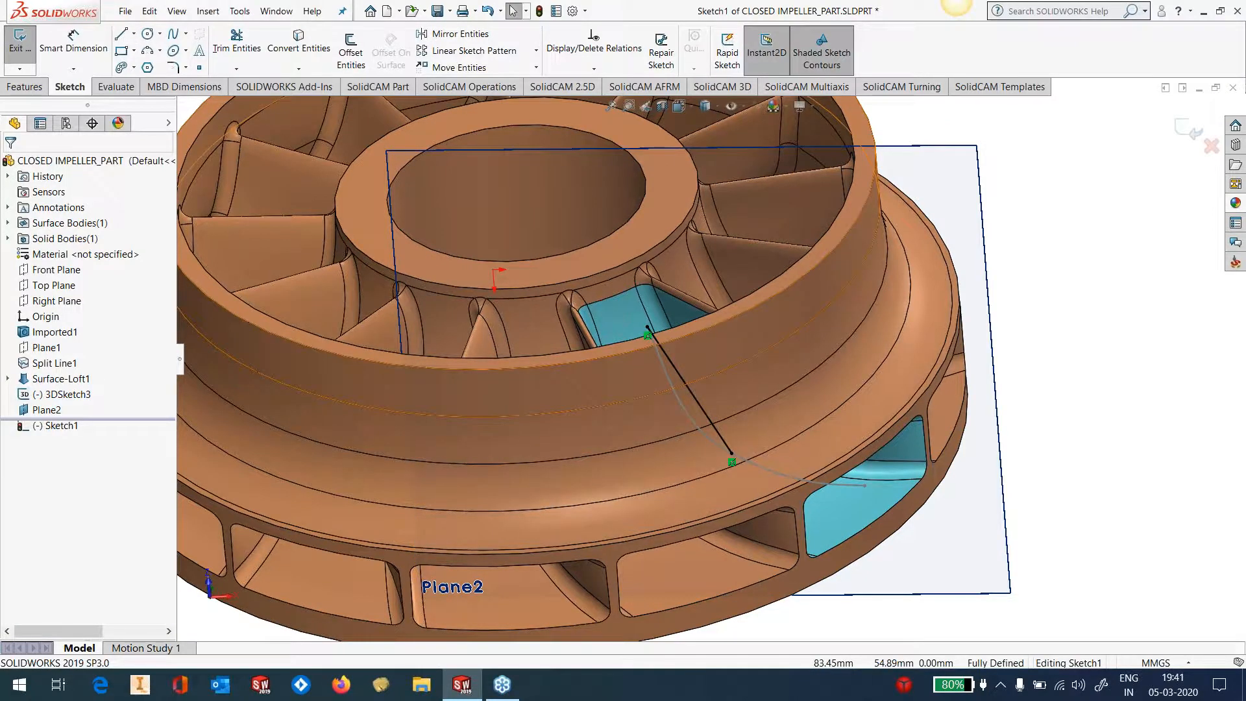
pyautogui.click(677, 375)
pyautogui.click(756, 337)
pyautogui.click(1085, 337)
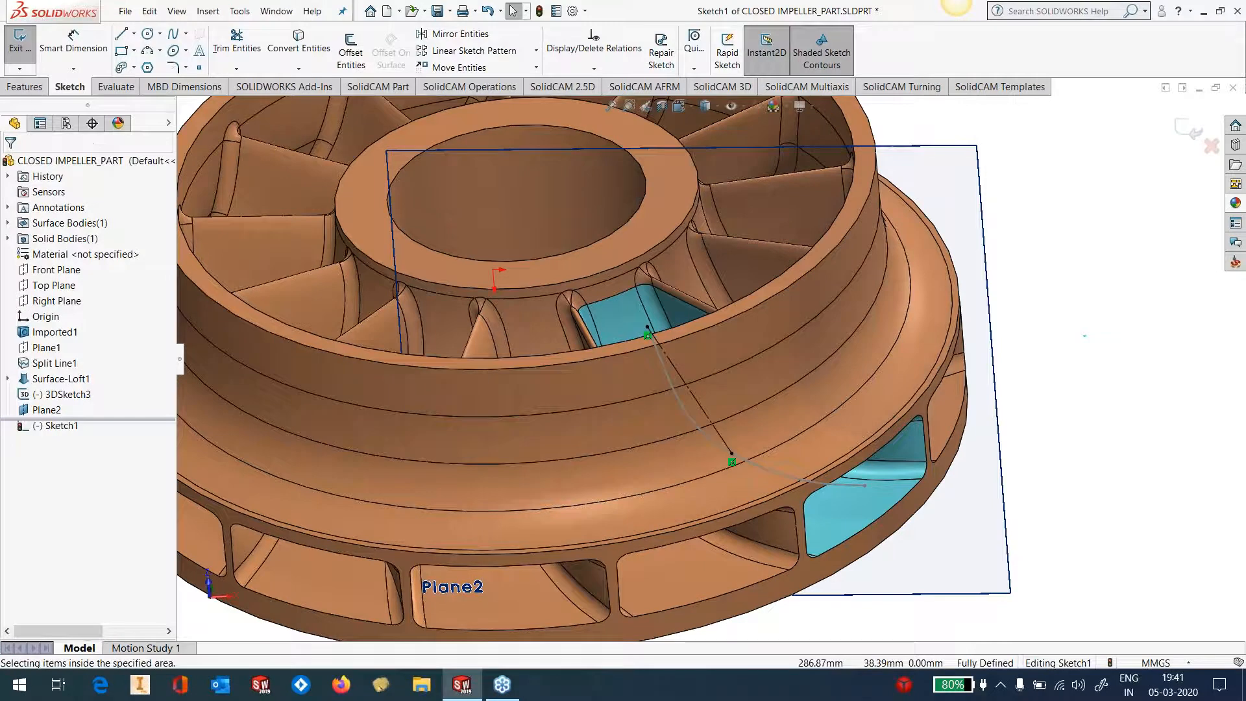
# Step: Sketch a line about 98 mm long from the curve's inlet end, extending away from the passage over the bore
pyautogui.click(120, 34)
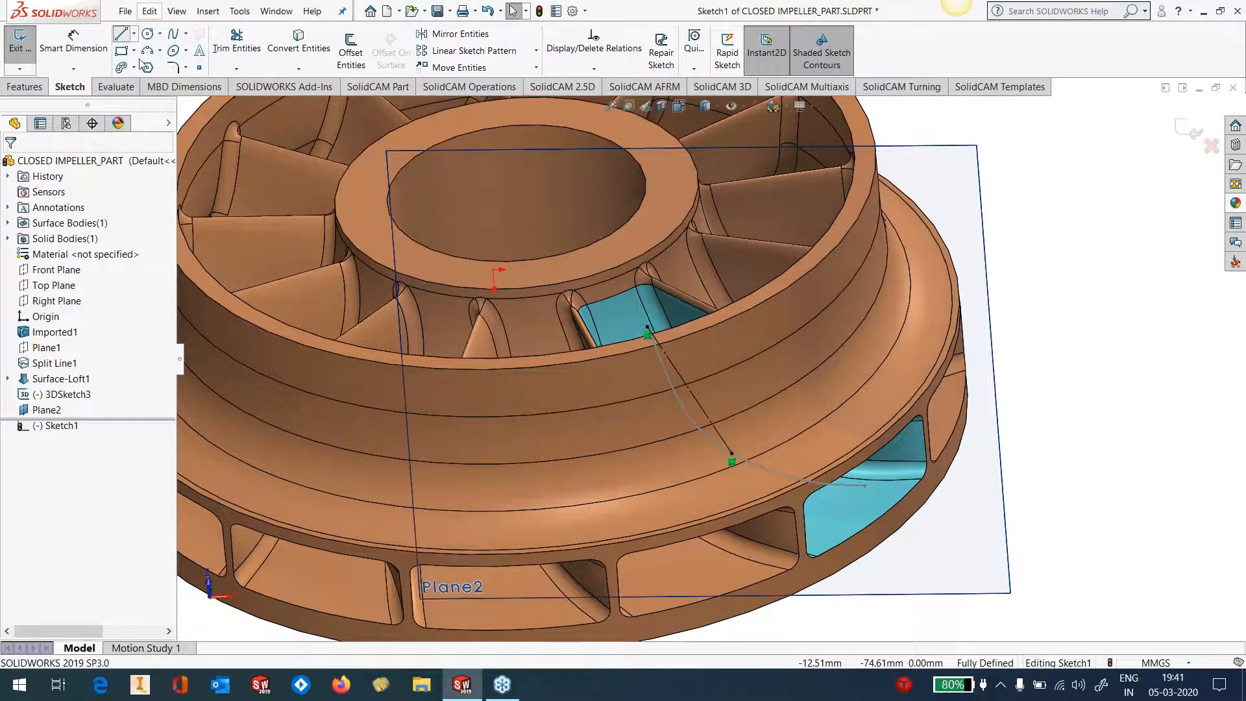
pyautogui.click(648, 334)
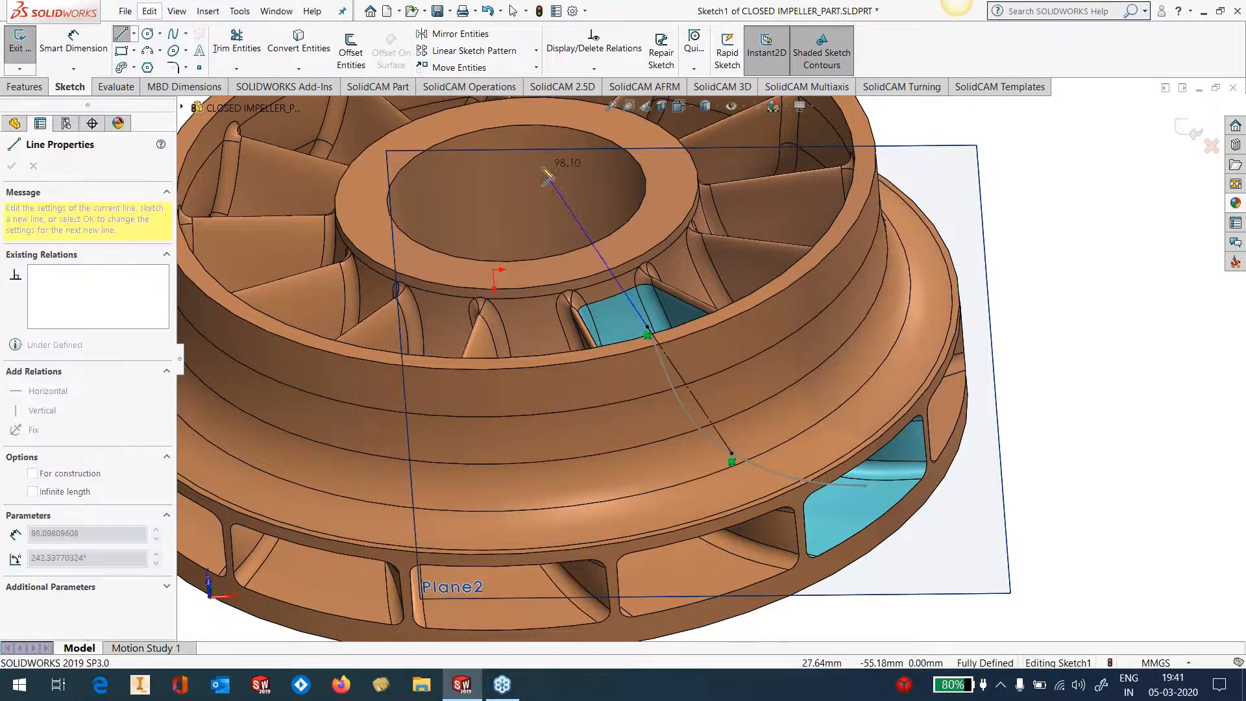
pyautogui.click(528, 174)
pyautogui.press('Escape')
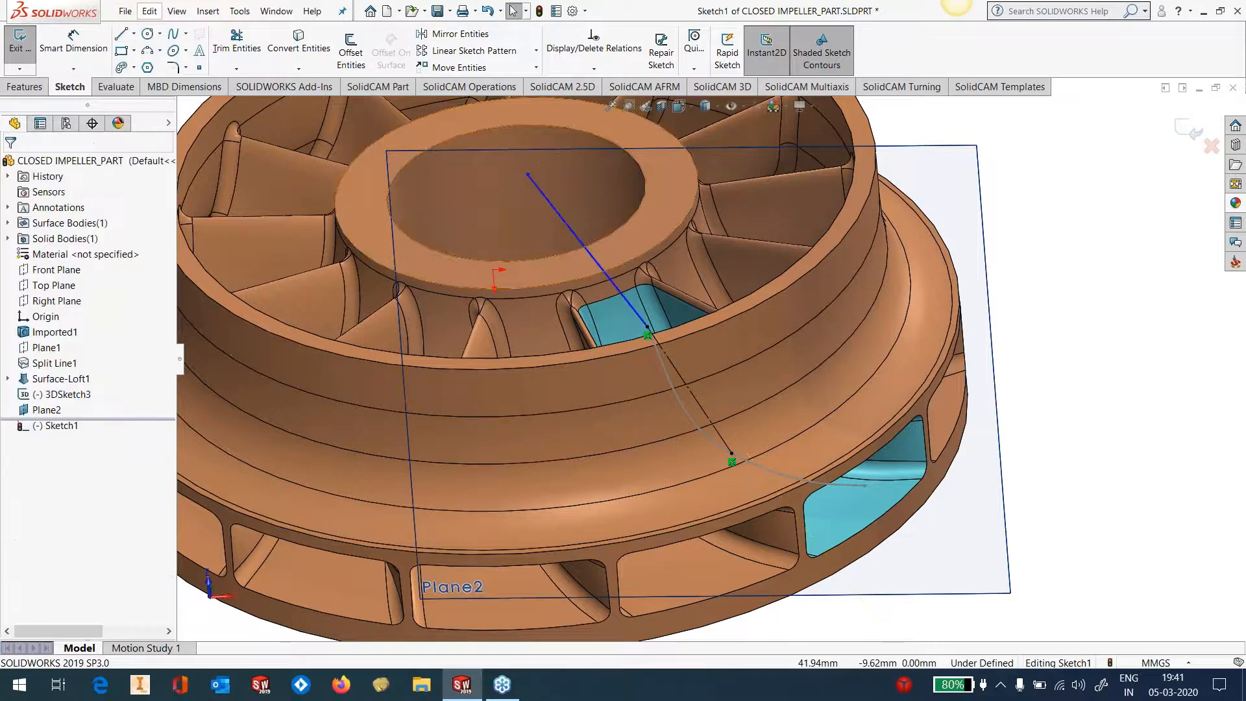
# Step: Make the line over the bore parallel to the construction line and exit the sketch
pyautogui.click(672, 353)
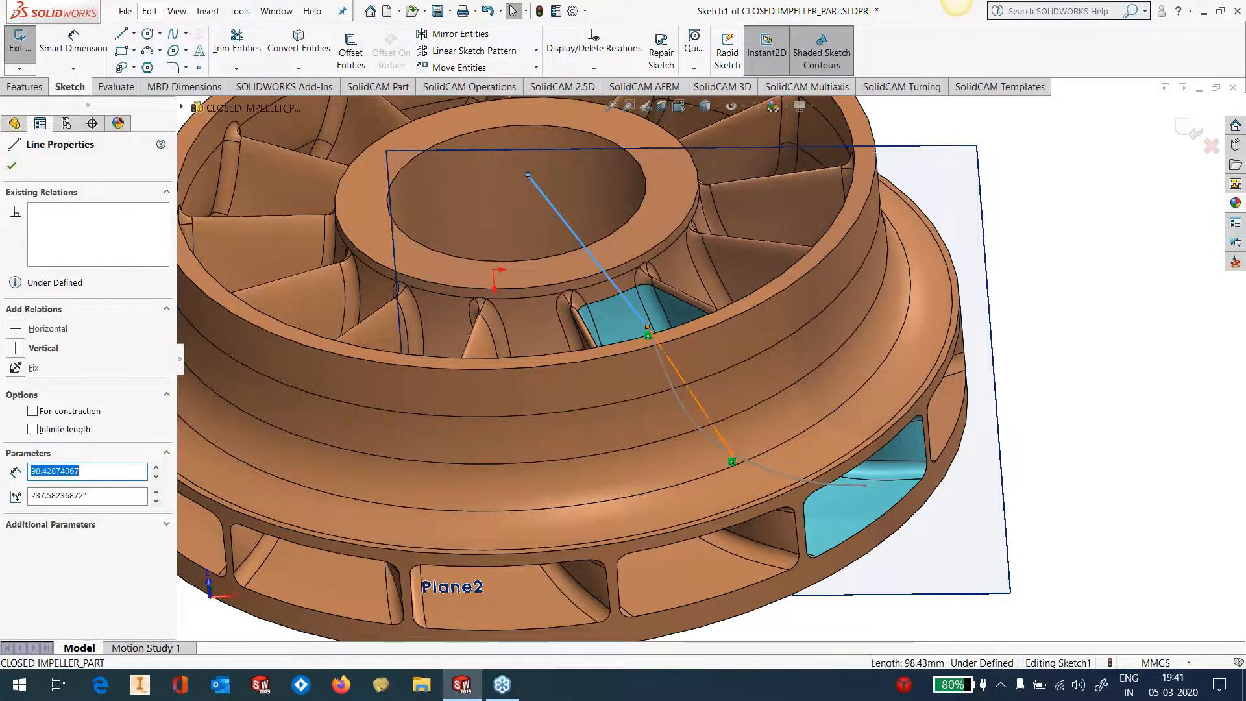
pyautogui.keyDown('ctrl'); pyautogui.click(673, 361); pyautogui.keyUp('ctrl')
pyautogui.click(20, 472)
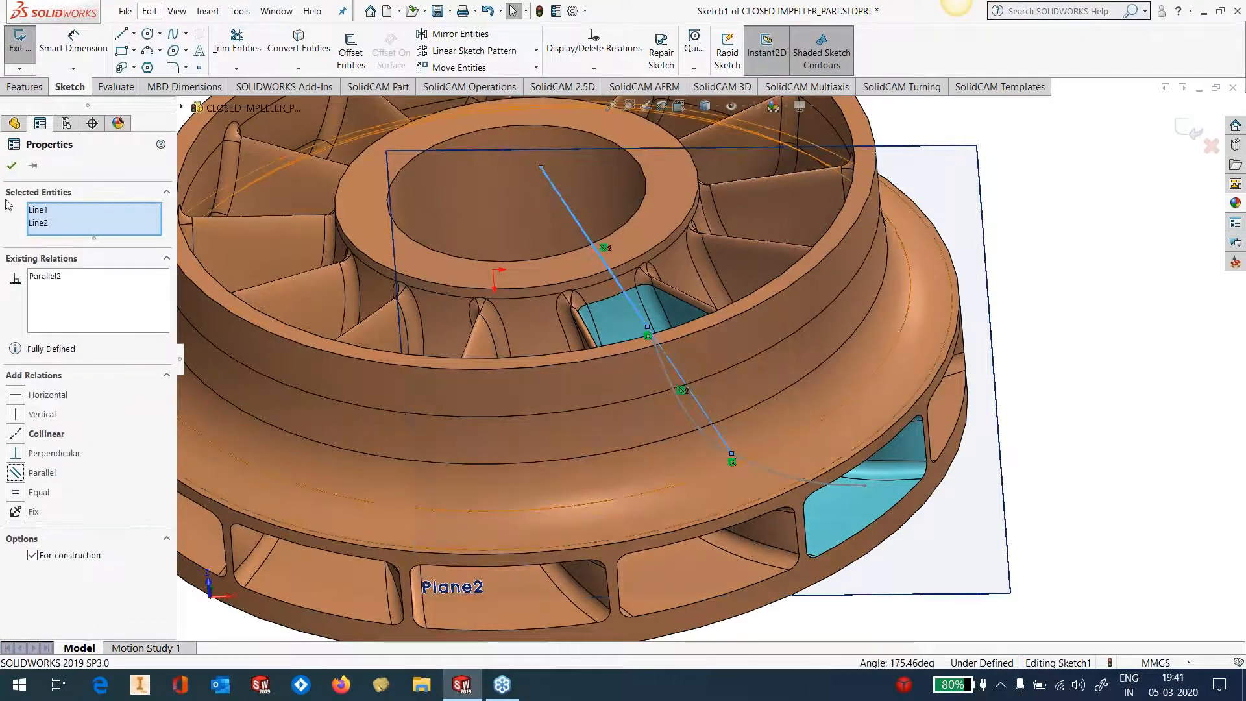
pyautogui.click(12, 165)
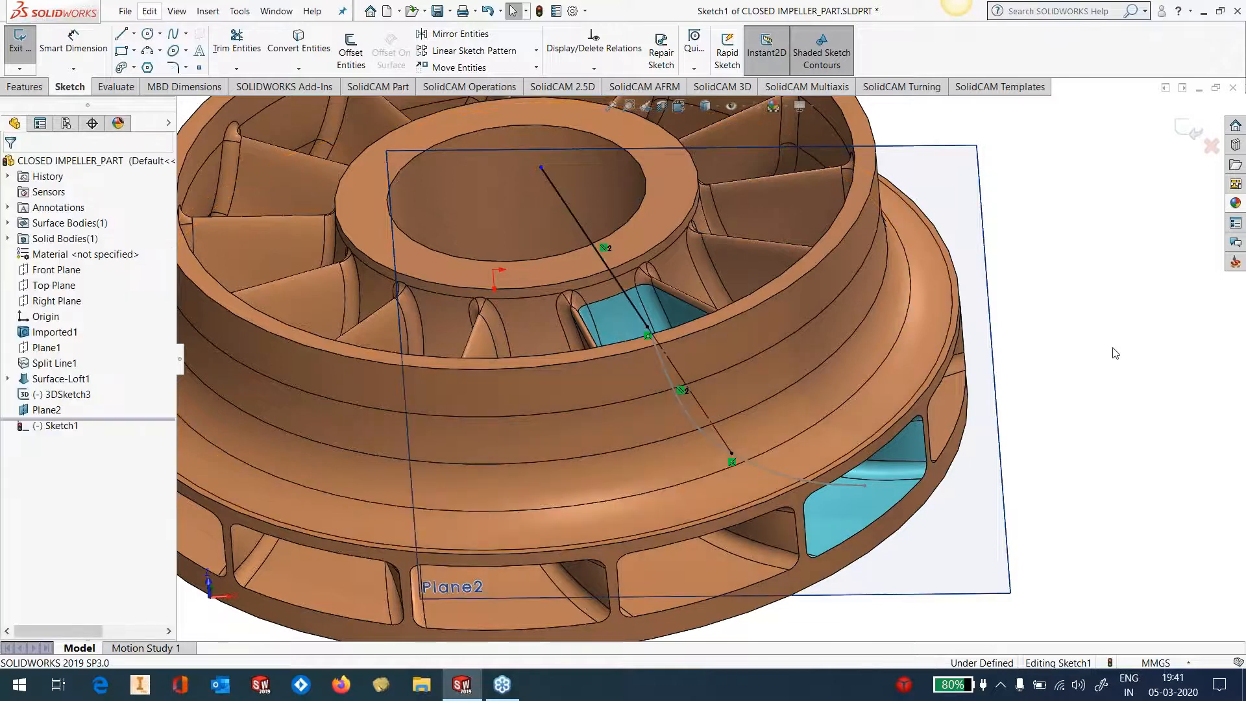
pyautogui.click(1185, 137)
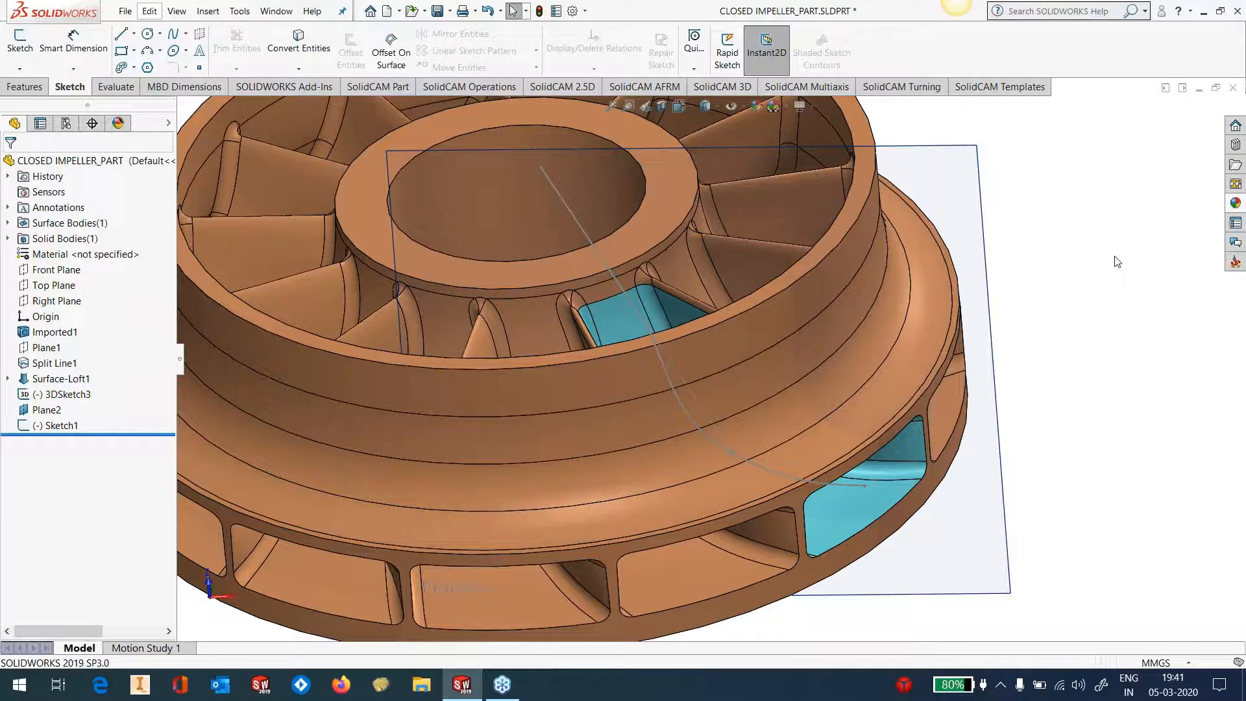
# Step: Create a reference plane perpendicular to the middle-curve plane and coincident with the sketched line over the bore, and enlarge it
pyautogui.click(208, 11)
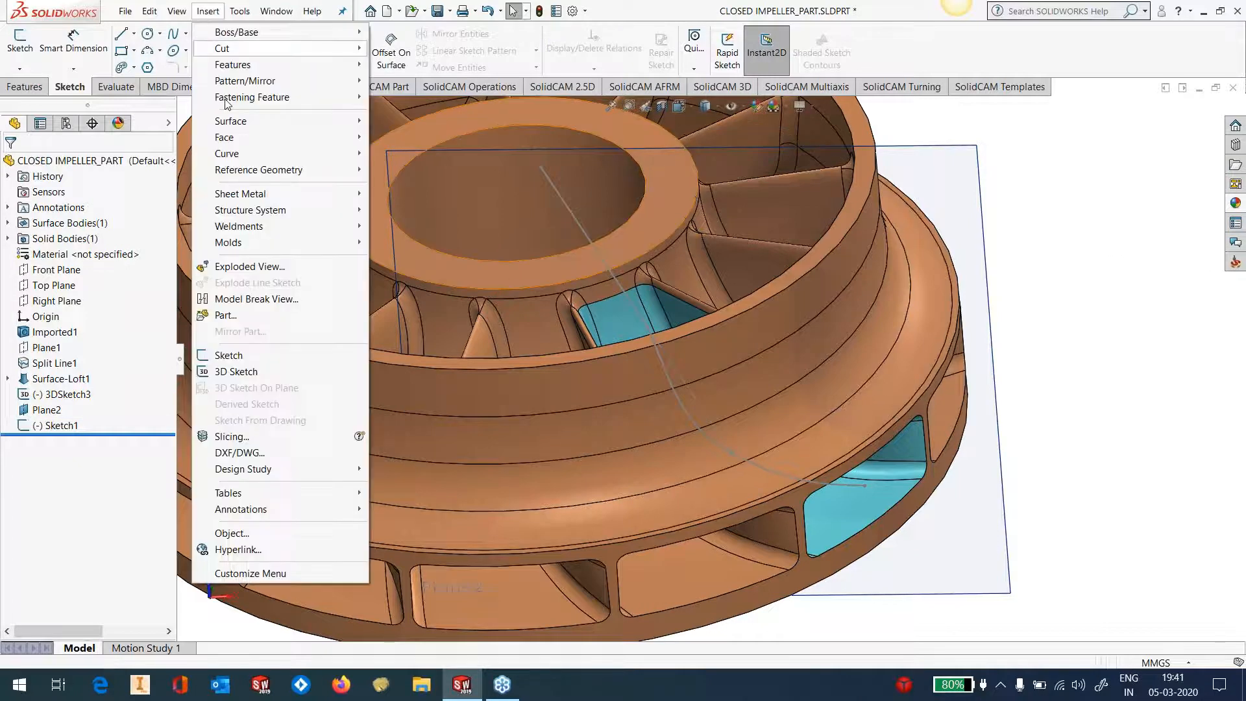
pyautogui.moveTo(265, 176)
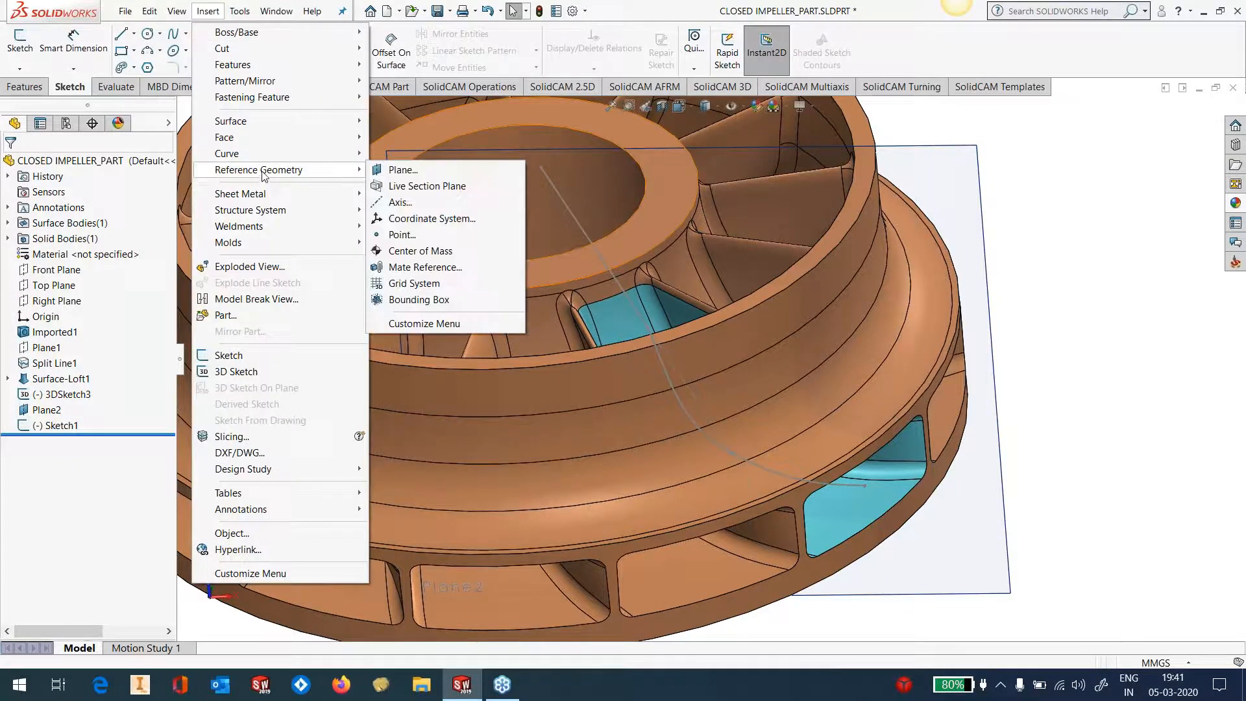
pyautogui.click(402, 170)
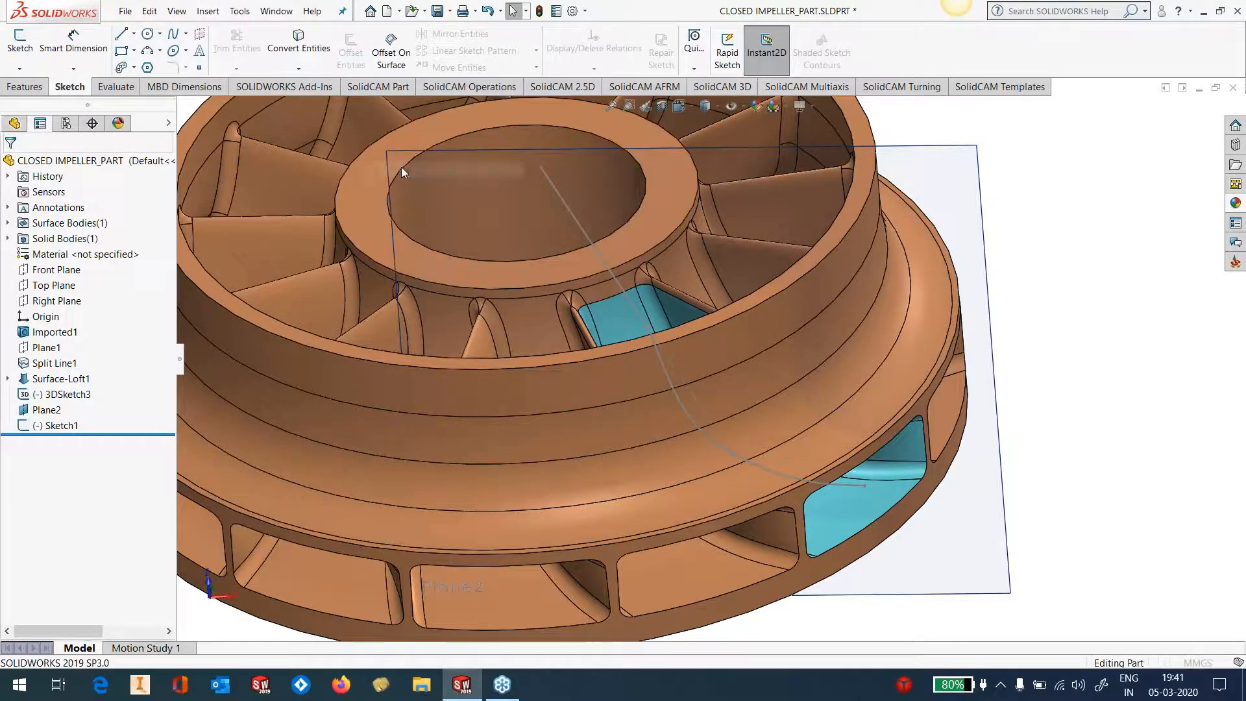
pyautogui.click(906, 148)
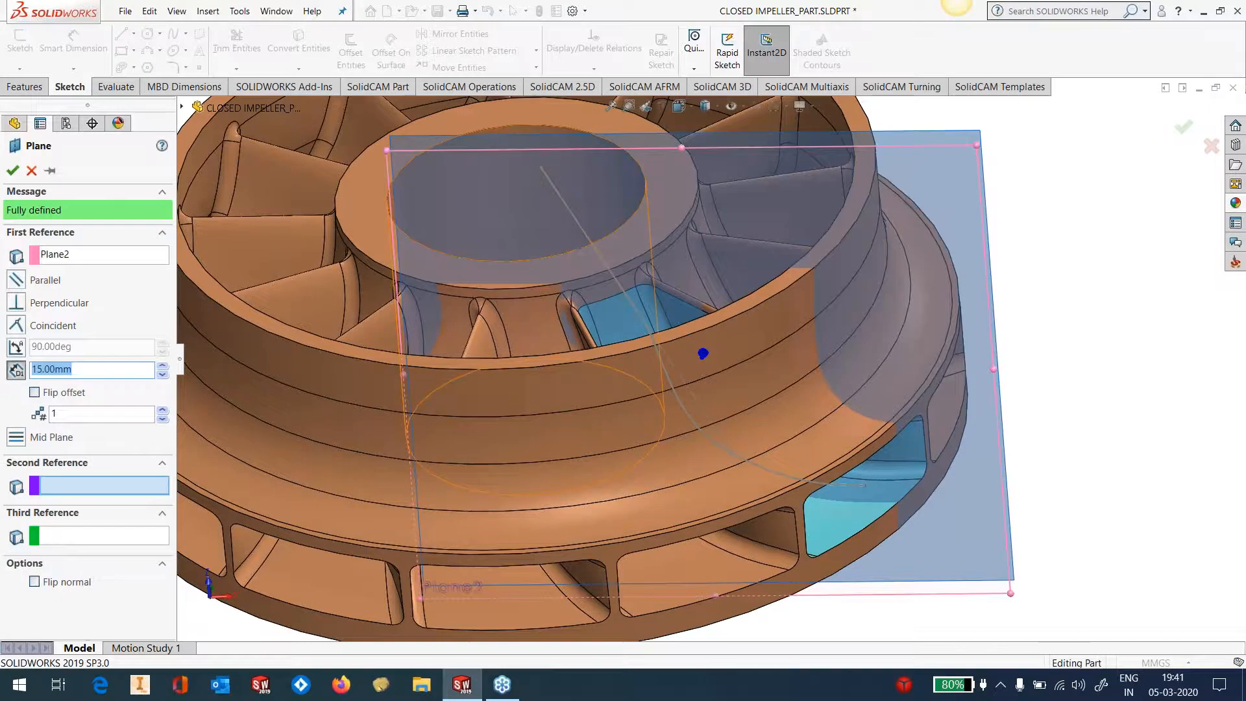
pyautogui.press('Return')
pyautogui.click(583, 234)
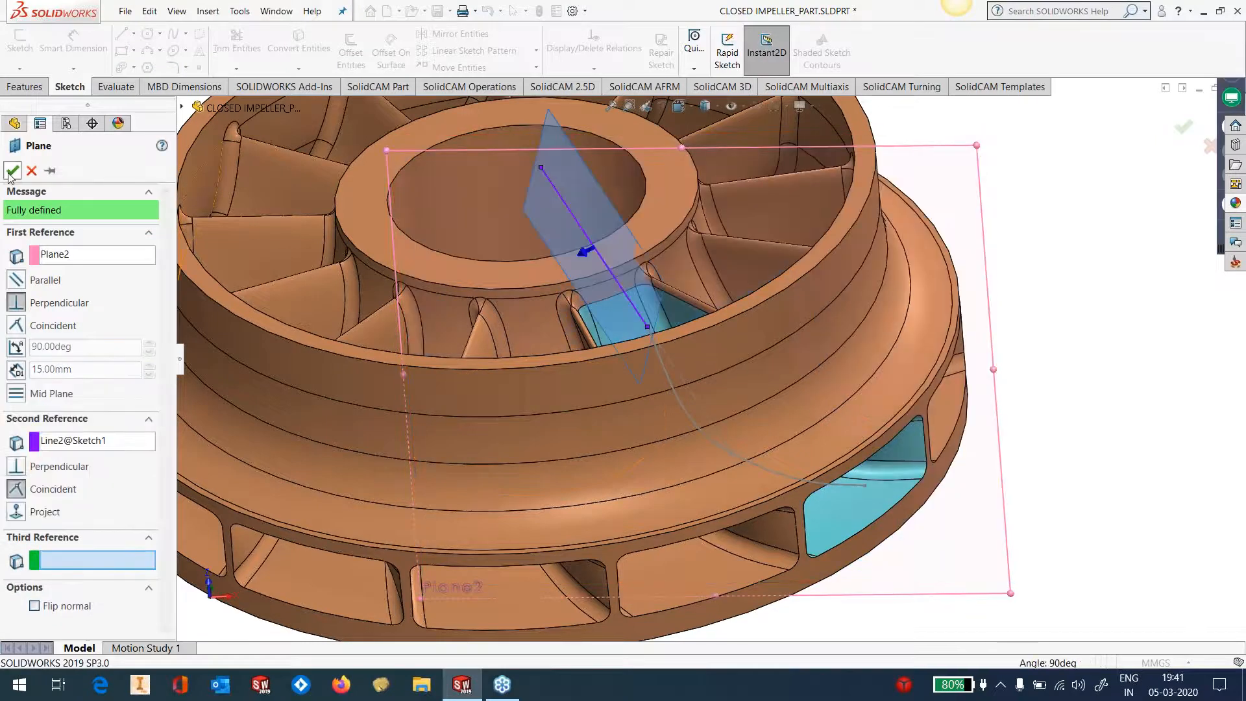
pyautogui.rightClick(630, 450)
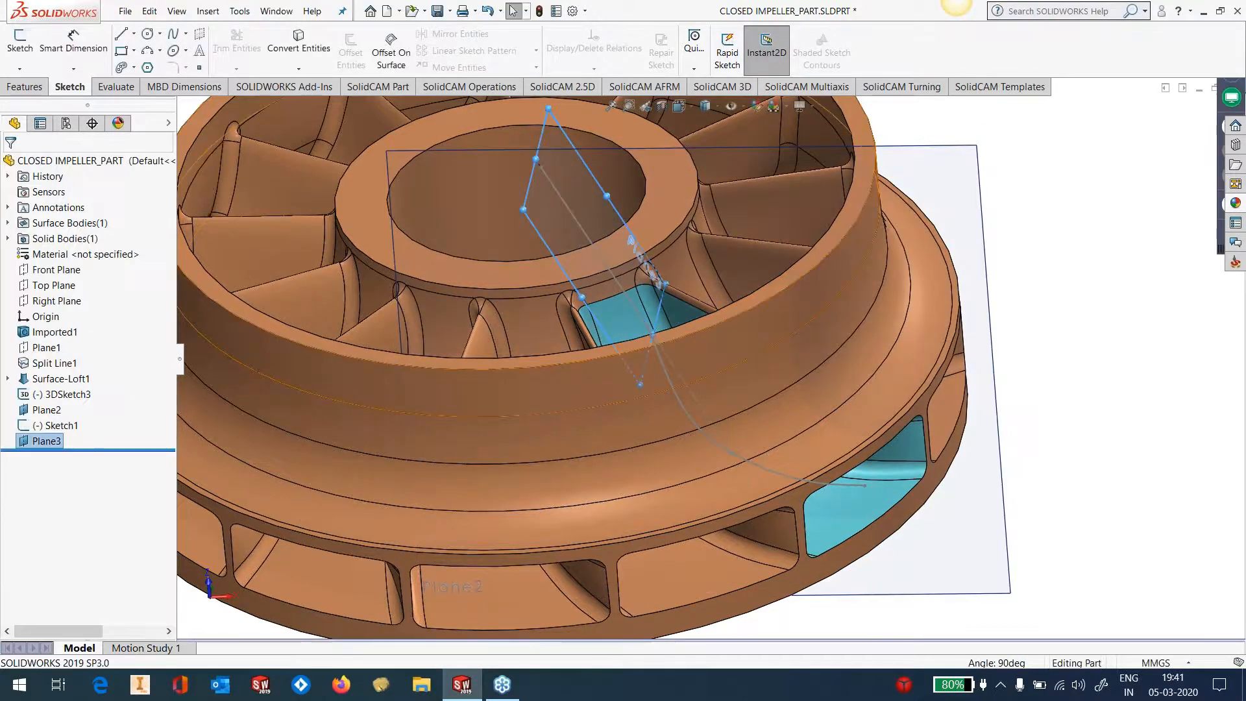
pyautogui.moveTo(630, 450); pyautogui.dragTo(662, 448, button='middle')
pyautogui.moveTo(642, 383); pyautogui.dragTo(623, 566)
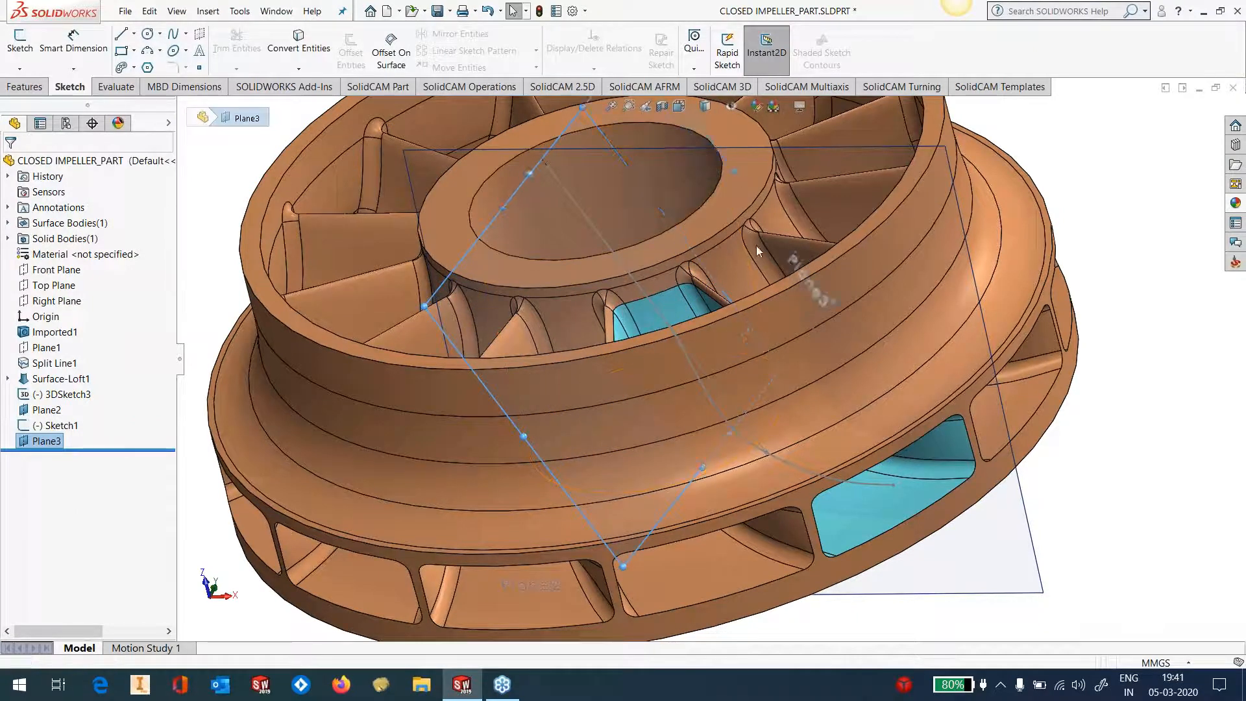
# Step: Create a plane offset 4 mm from the perpendicular plane, with the offset direction flipped
pyautogui.scroll(4, 714, 354)
pyautogui.click(208, 11)
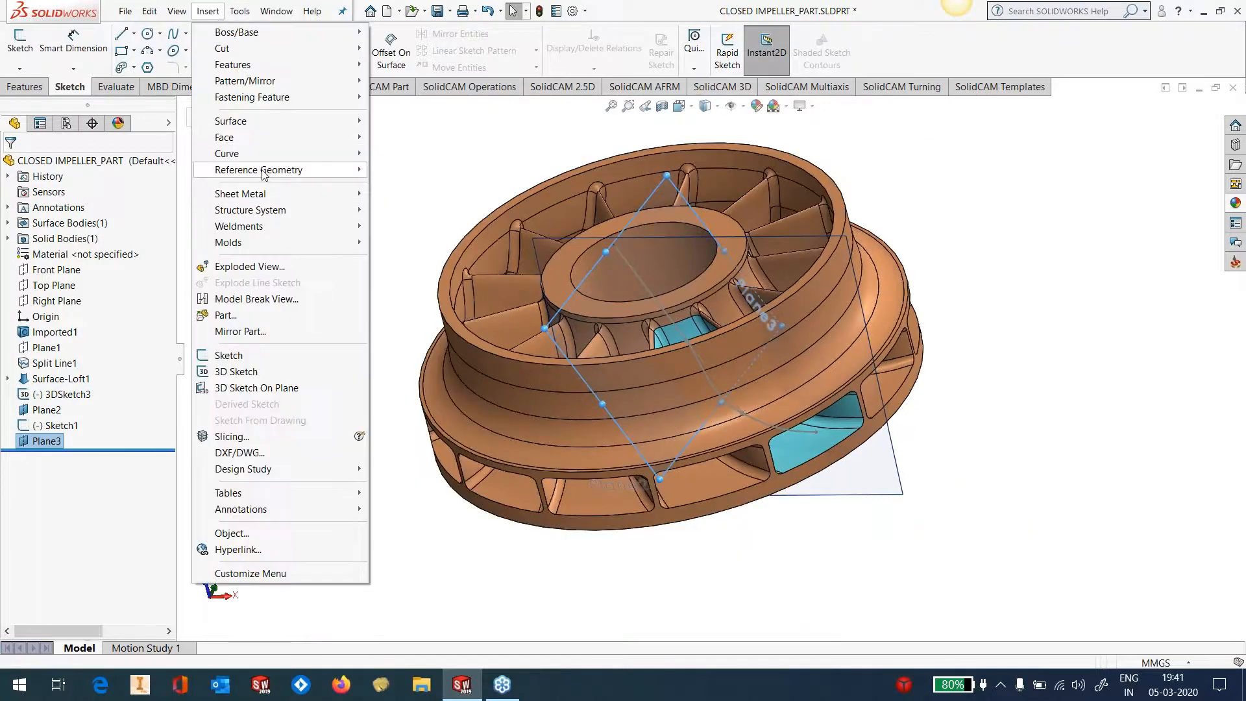
pyautogui.moveTo(263, 171)
pyautogui.click(466, 170)
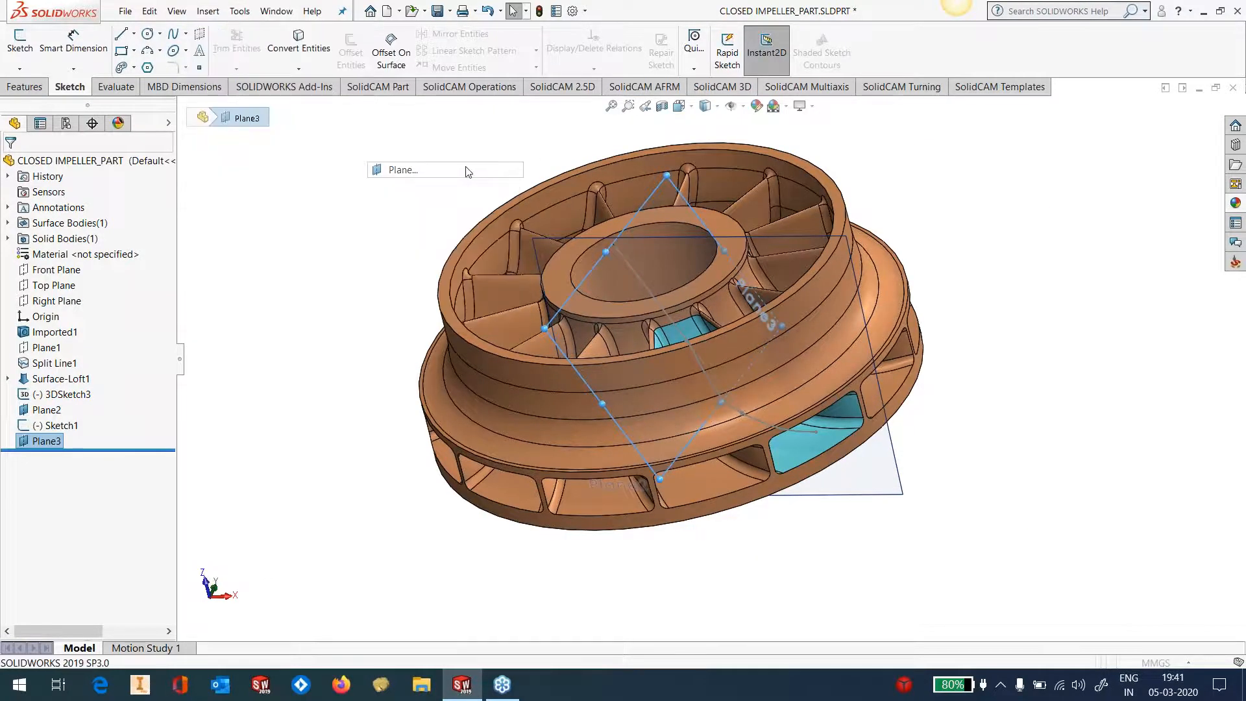
pyautogui.moveTo(721, 368); pyautogui.dragTo(759, 338, button='middle')
pyautogui.scroll(-3, 714, 316)
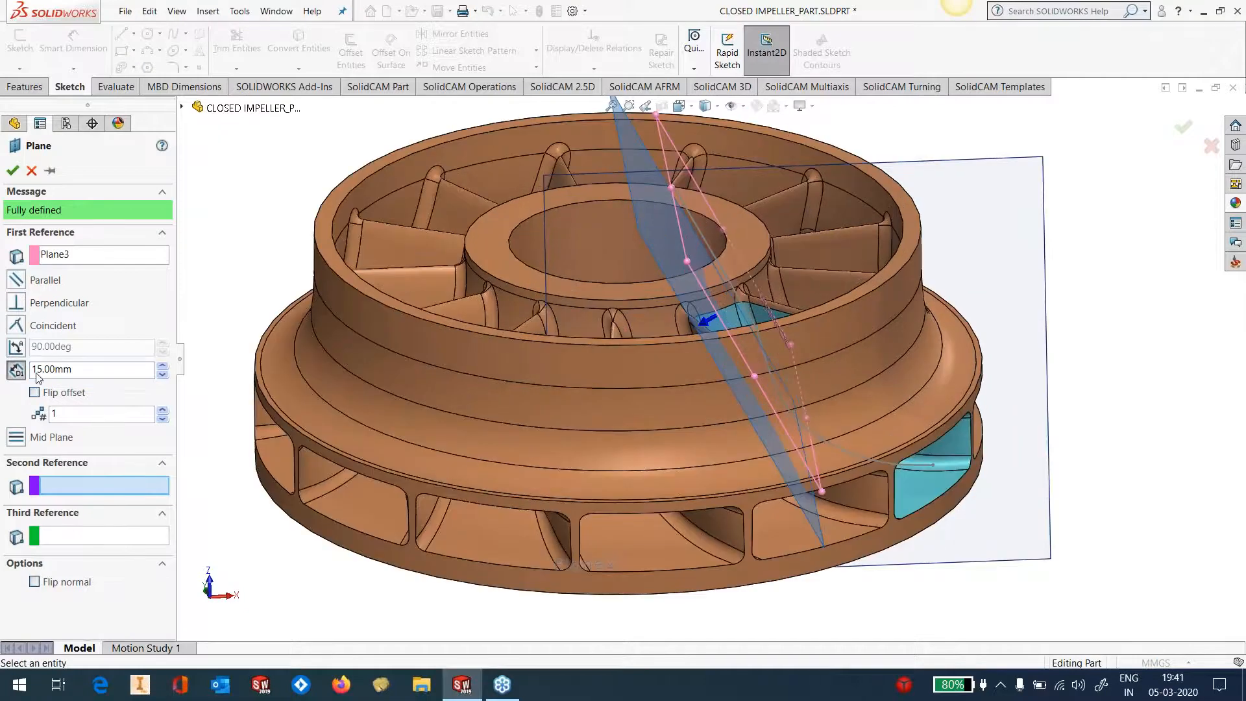
pyautogui.moveTo(72, 370); pyautogui.dragTo(5, 375)
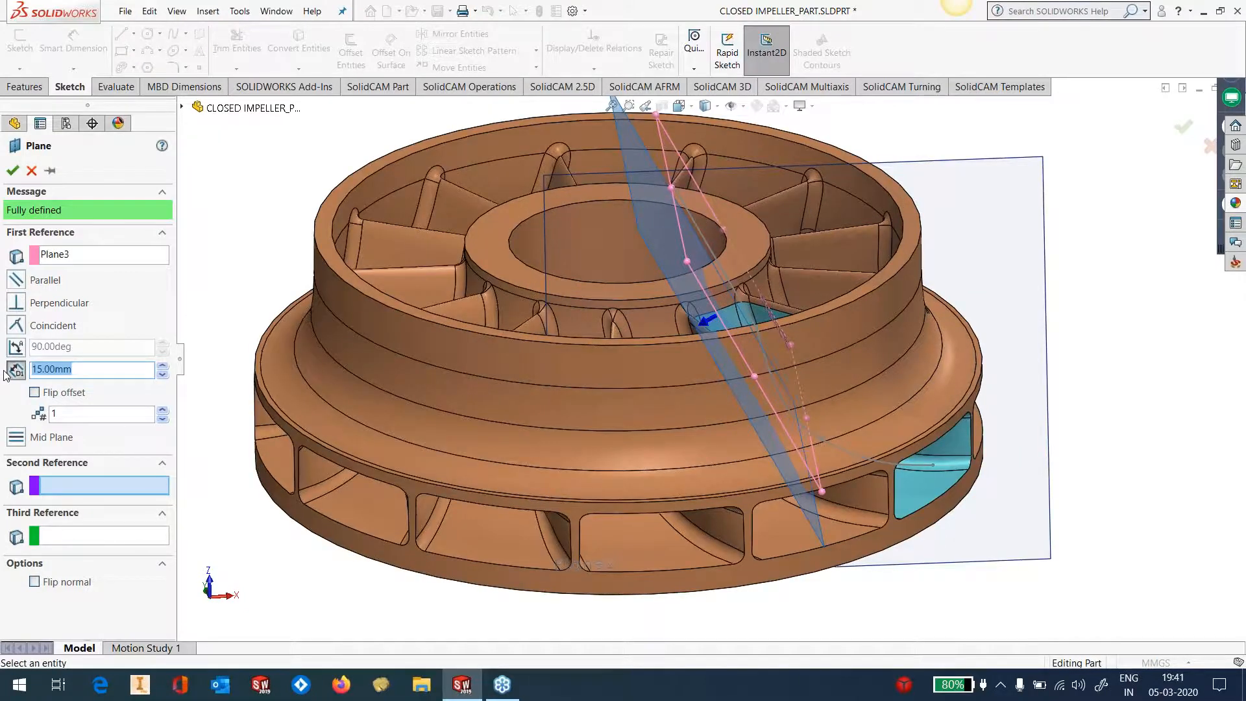
pyautogui.write('4')
pyautogui.click(35, 393)
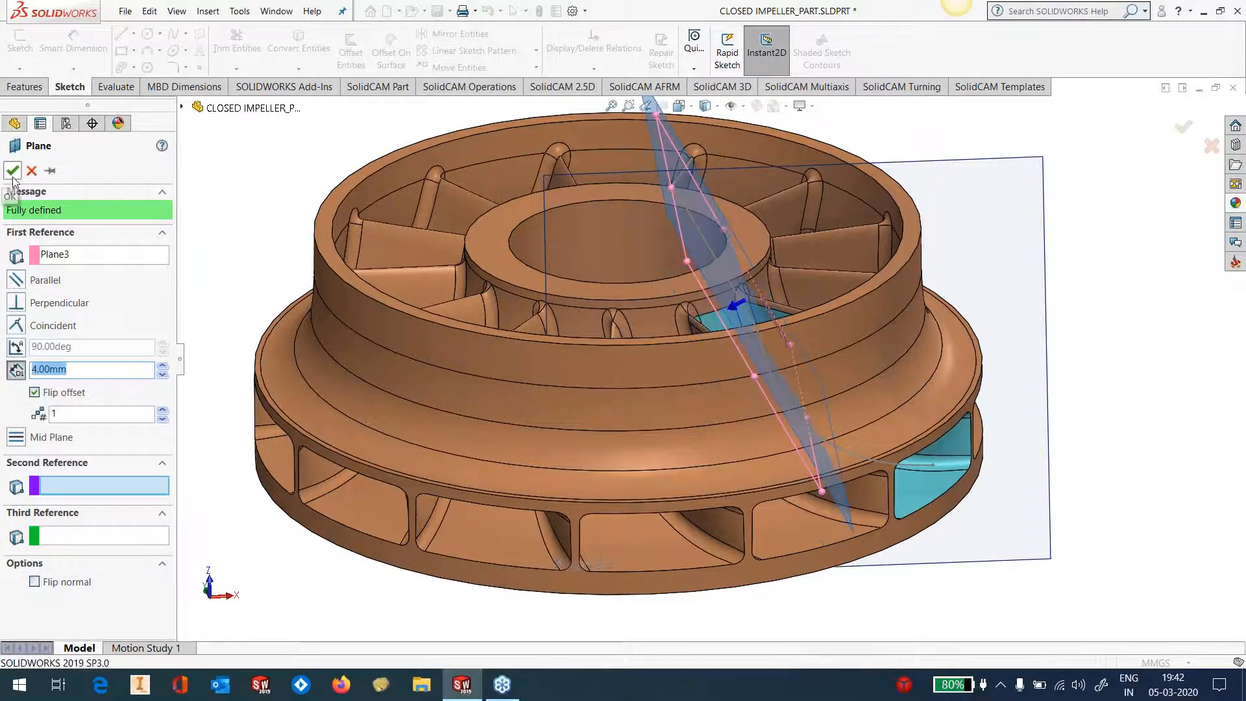
pyautogui.click(13, 172)
# Step: Hide the perpendicular plane and the middle-curve plane, leaving only the 4 mm offset plane displayed
pyautogui.moveTo(967, 312); pyautogui.dragTo(1143, 362, button='middle')
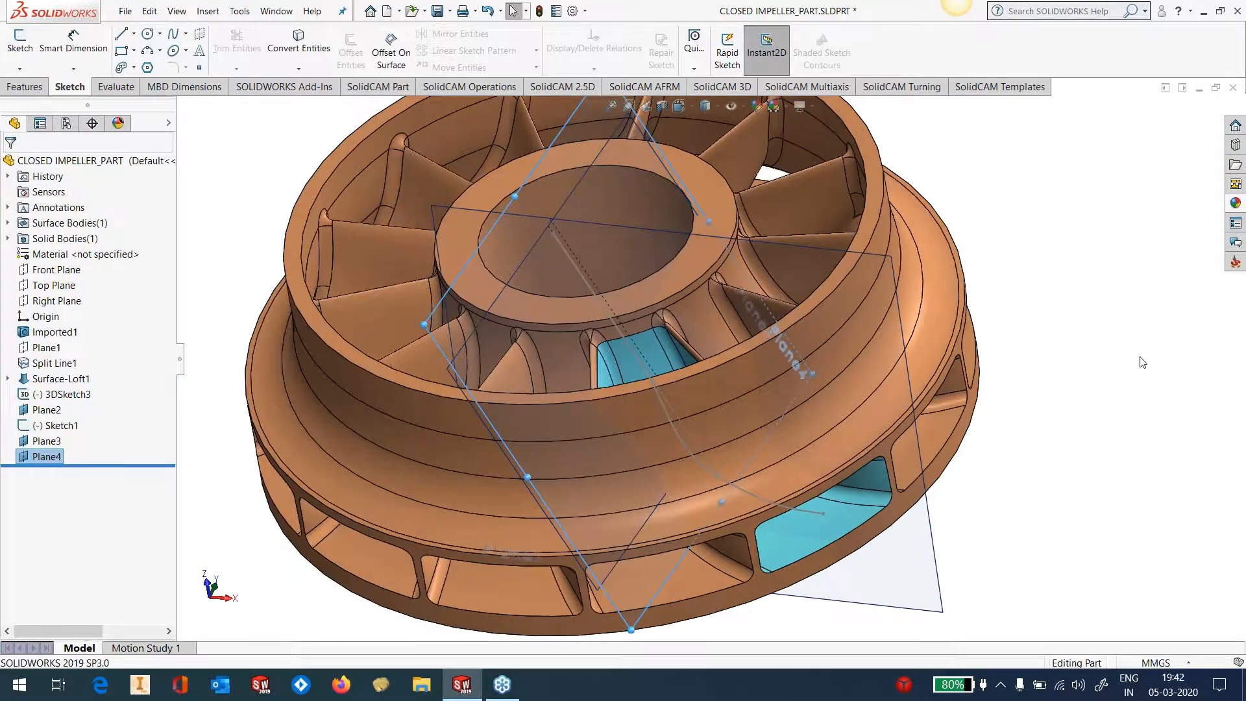
pyautogui.click(525, 481)
pyautogui.click(600, 443)
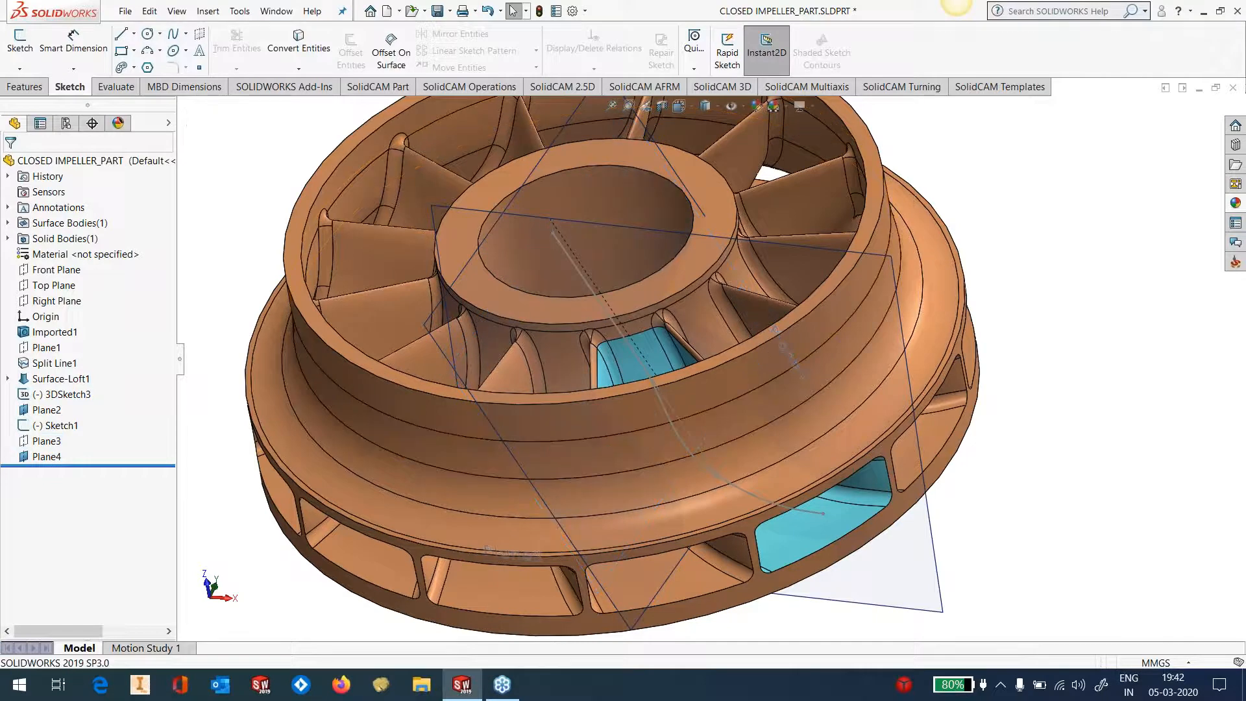
pyautogui.click(834, 599)
pyautogui.click(975, 542)
# Step: Open a sketch on the 4 mm offset plane and convert the line over the bore into it
pyautogui.scroll(3, 1069, 503)
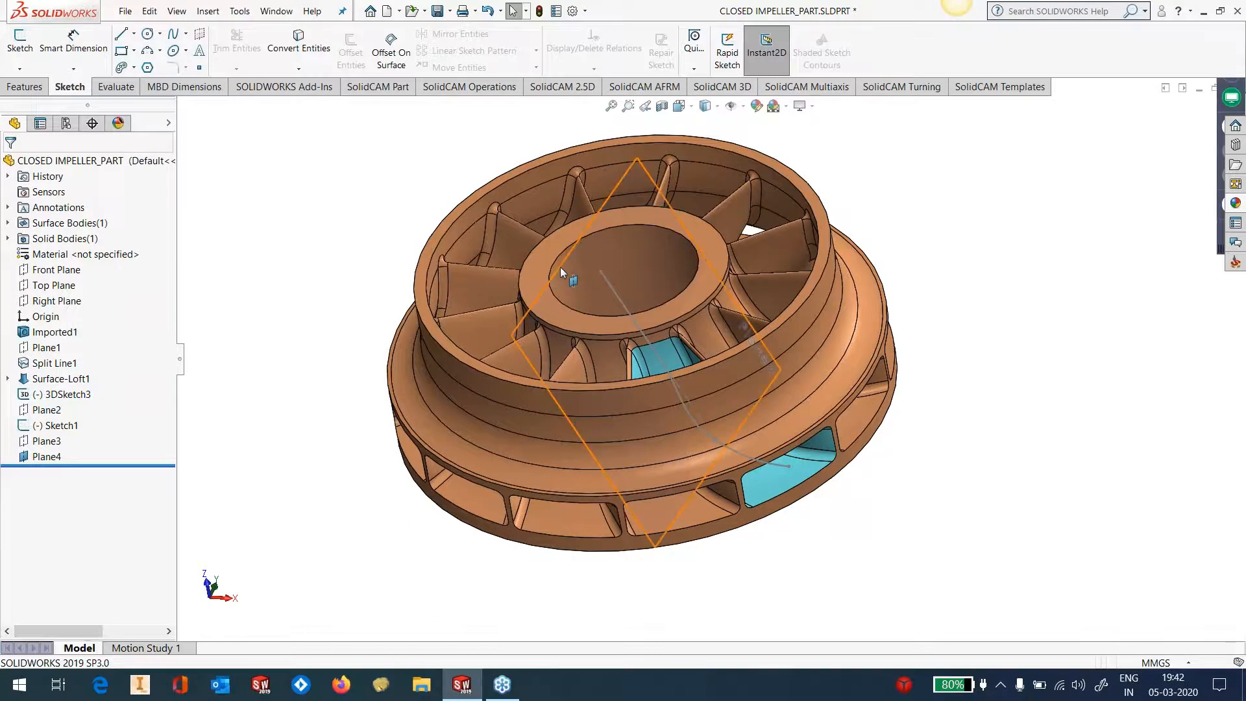
pyautogui.click(560, 267)
pyautogui.click(632, 232)
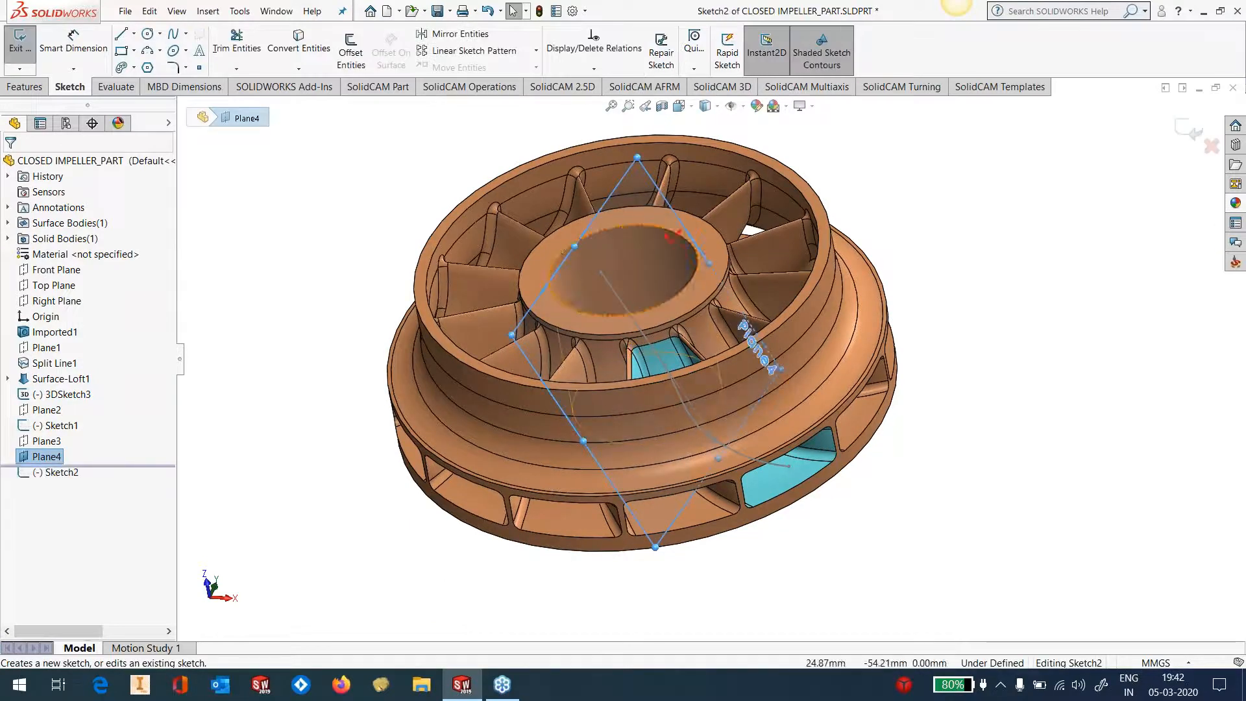
pyautogui.scroll(-3, 646, 278)
pyautogui.moveTo(647, 279); pyautogui.dragTo(640, 389, button='middle')
pyautogui.click(298, 47)
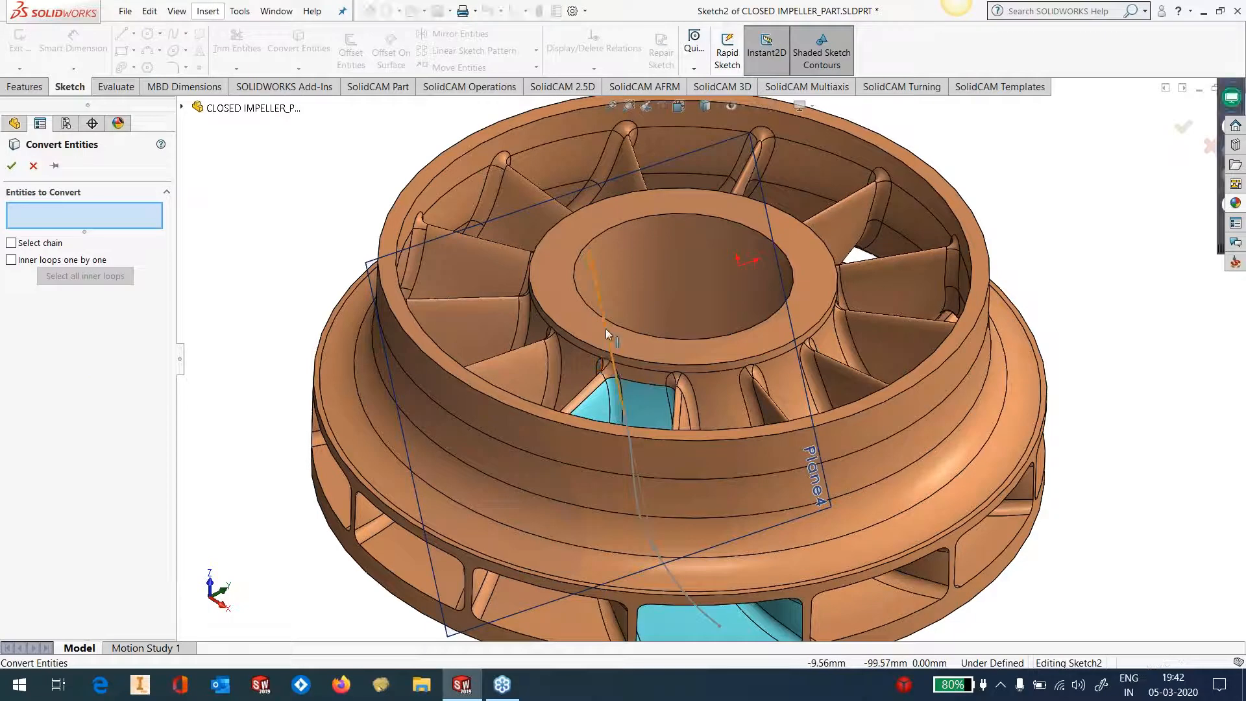
pyautogui.click(609, 350)
pyautogui.click(11, 165)
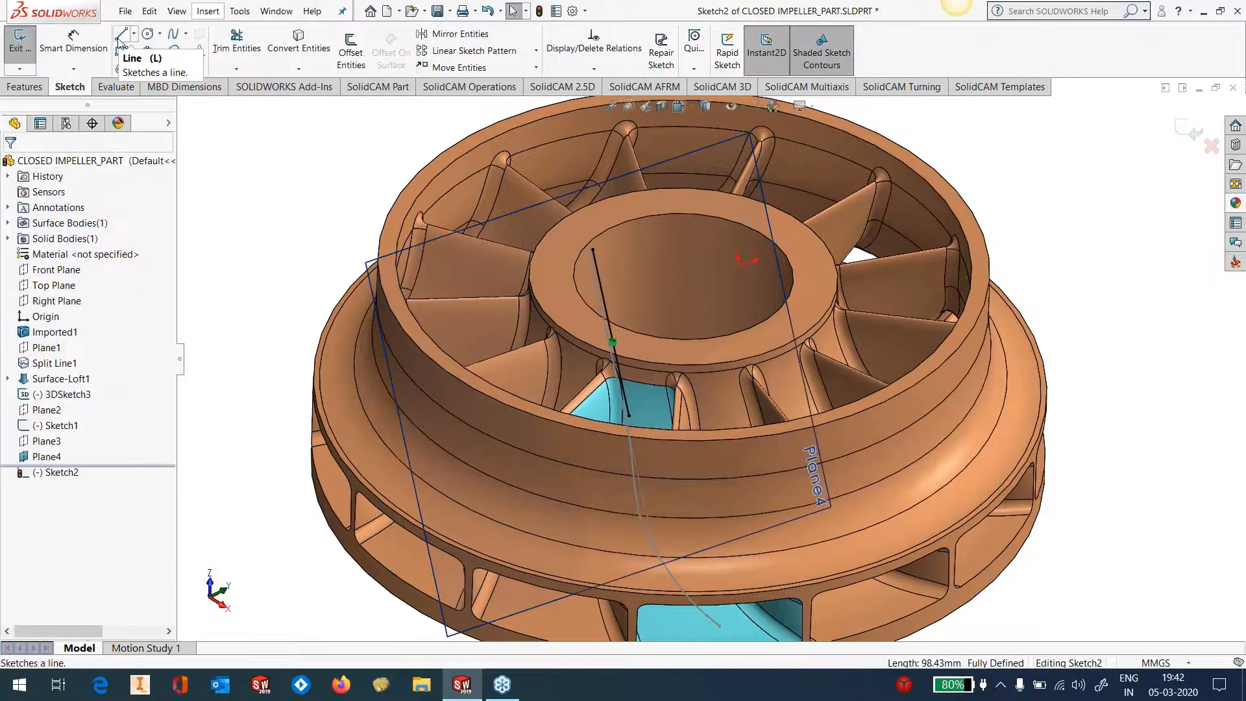
# Step: Sketch a slanted line about 76 mm long from the converted line's outer end over the bore, towards the adjacent blade
pyautogui.click(121, 33)
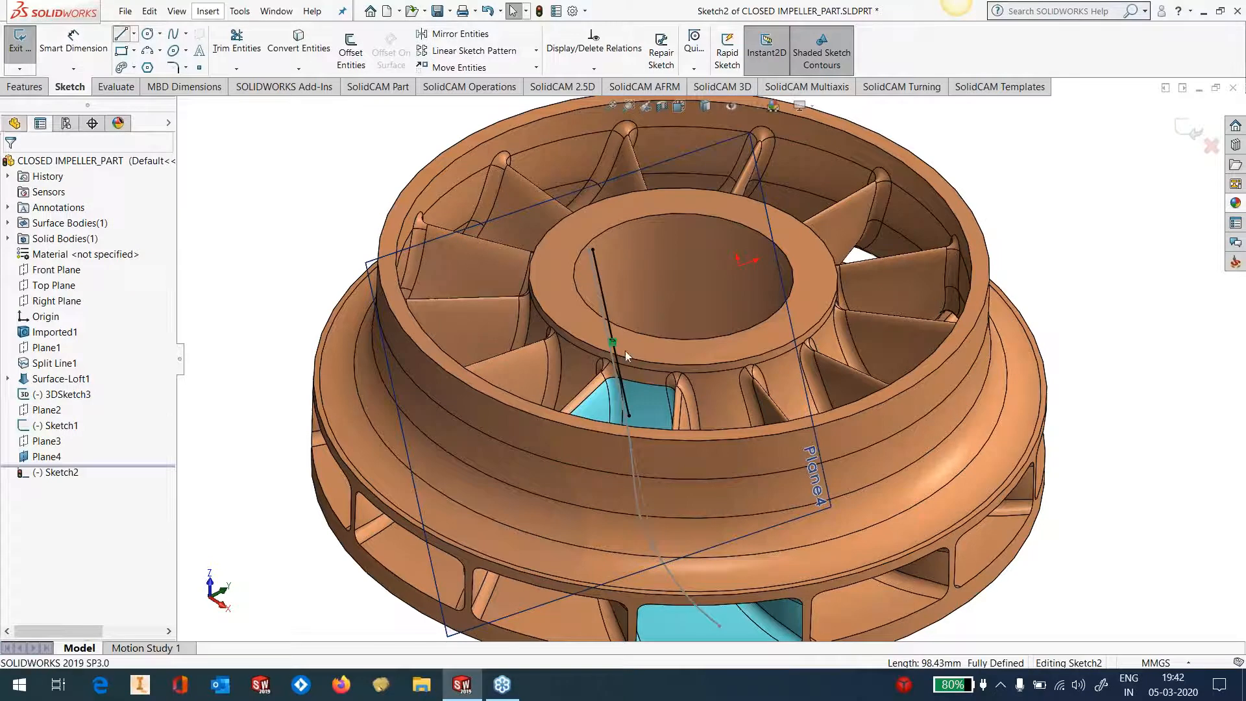
pyautogui.doubleClick(593, 250)
pyautogui.click(575, 380)
pyautogui.press('Escape')
# Step: Dimension the angle between the slanted line and the converted line over the bore to 15 degrees
pyautogui.click(73, 41)
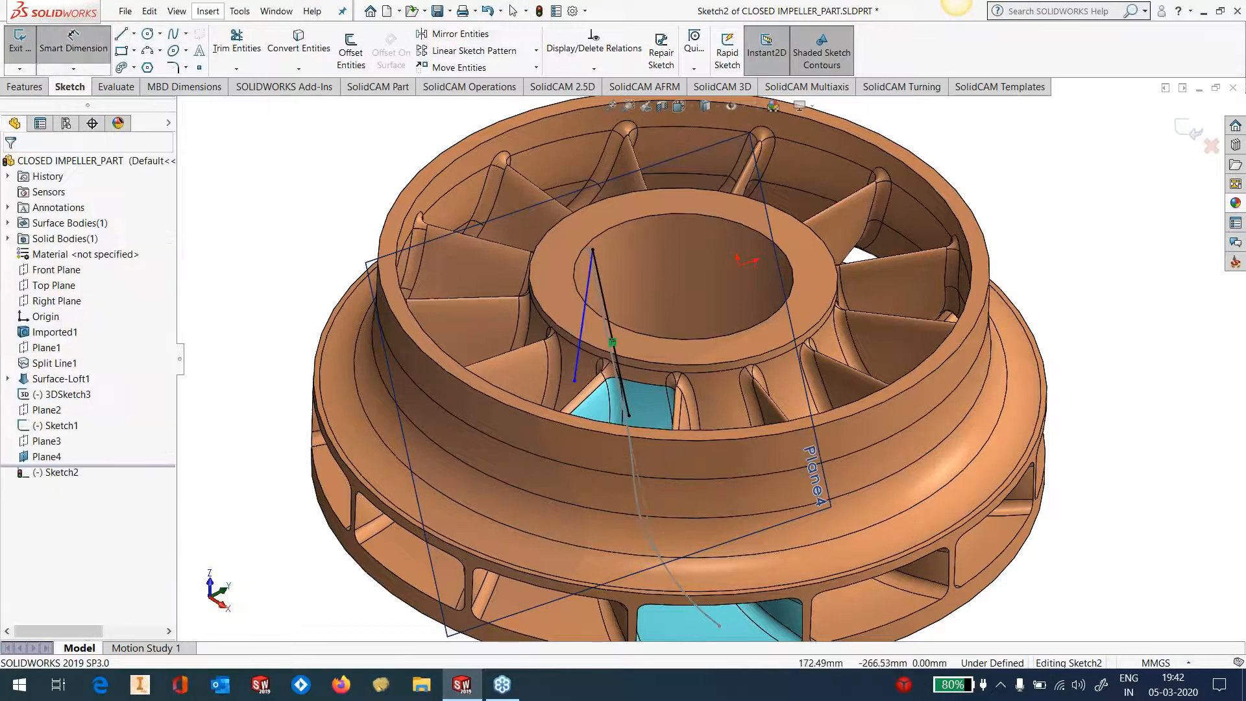
pyautogui.click(582, 338)
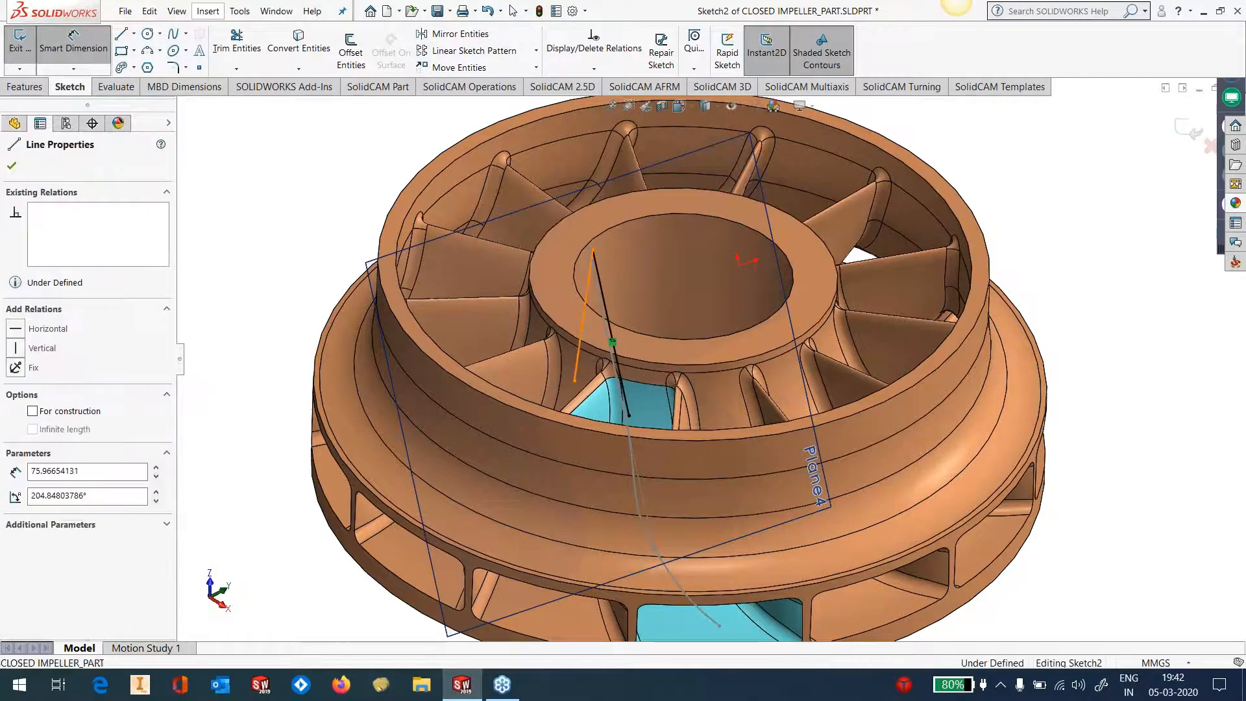
pyautogui.click(612, 329)
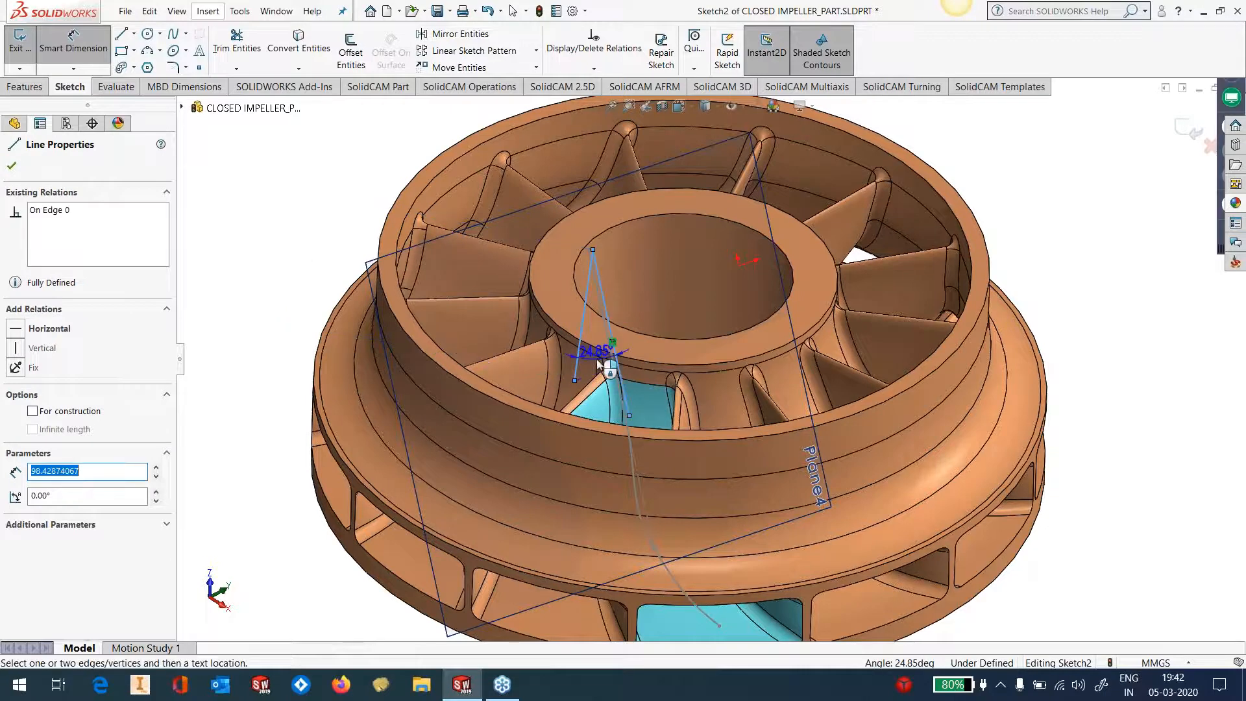
pyautogui.click(602, 361)
pyautogui.write('15')
pyautogui.press('Return')
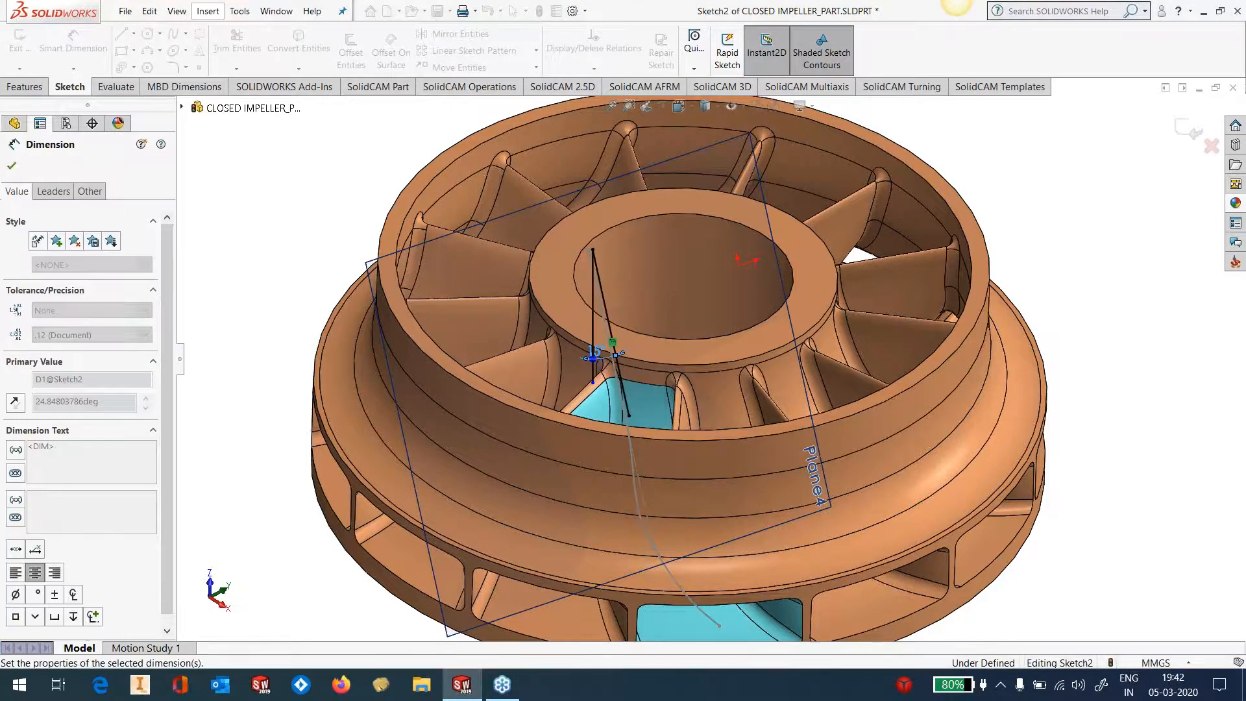
# Step: Set the slanted line's length to 70 mm and close the sketch
pyautogui.moveTo(662, 357)
pyautogui.mouseDown(button='middle')
pyautogui.moveTo(679, 365)
pyautogui.moveTo(664, 364)
pyautogui.mouseUp(button='middle')
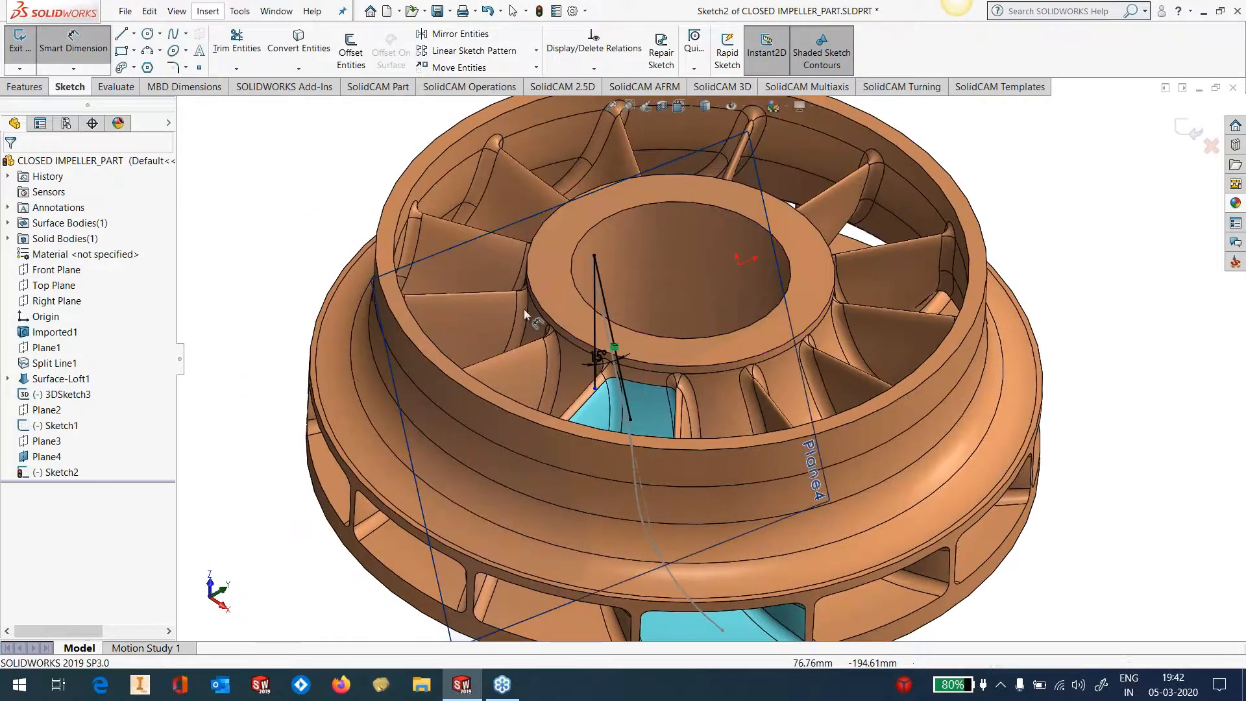
pyautogui.click(594, 312)
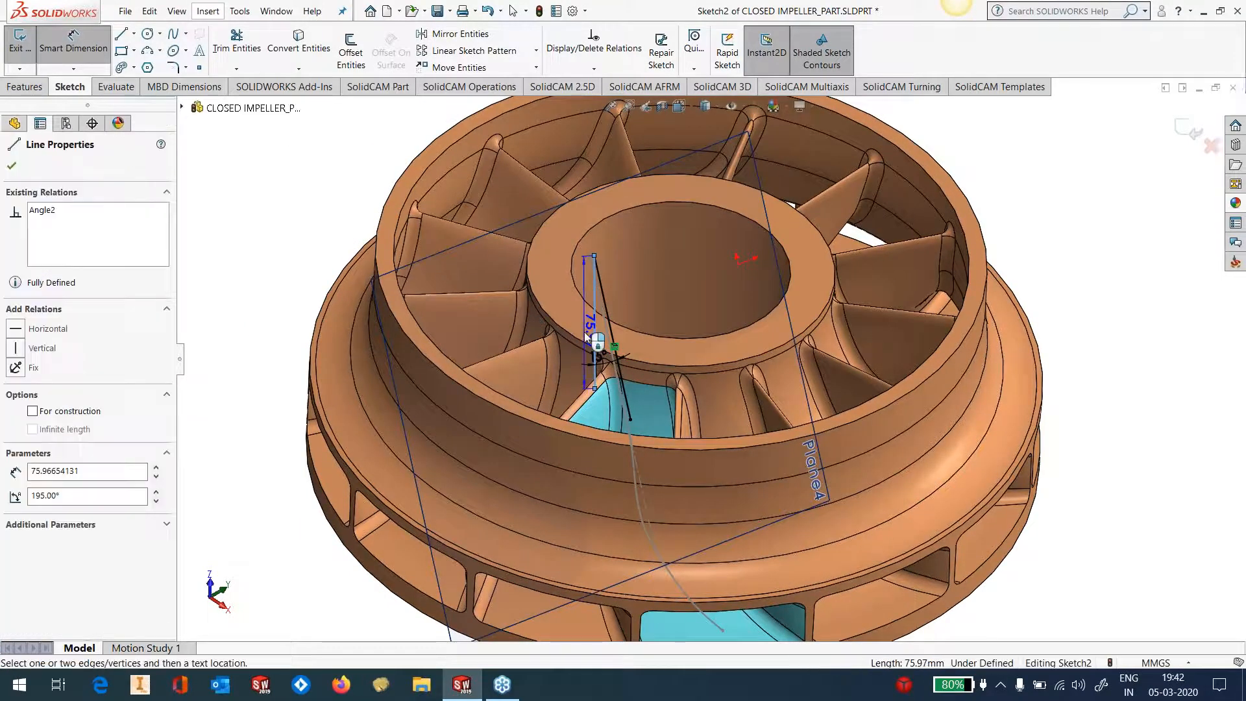
pyautogui.click(585, 333)
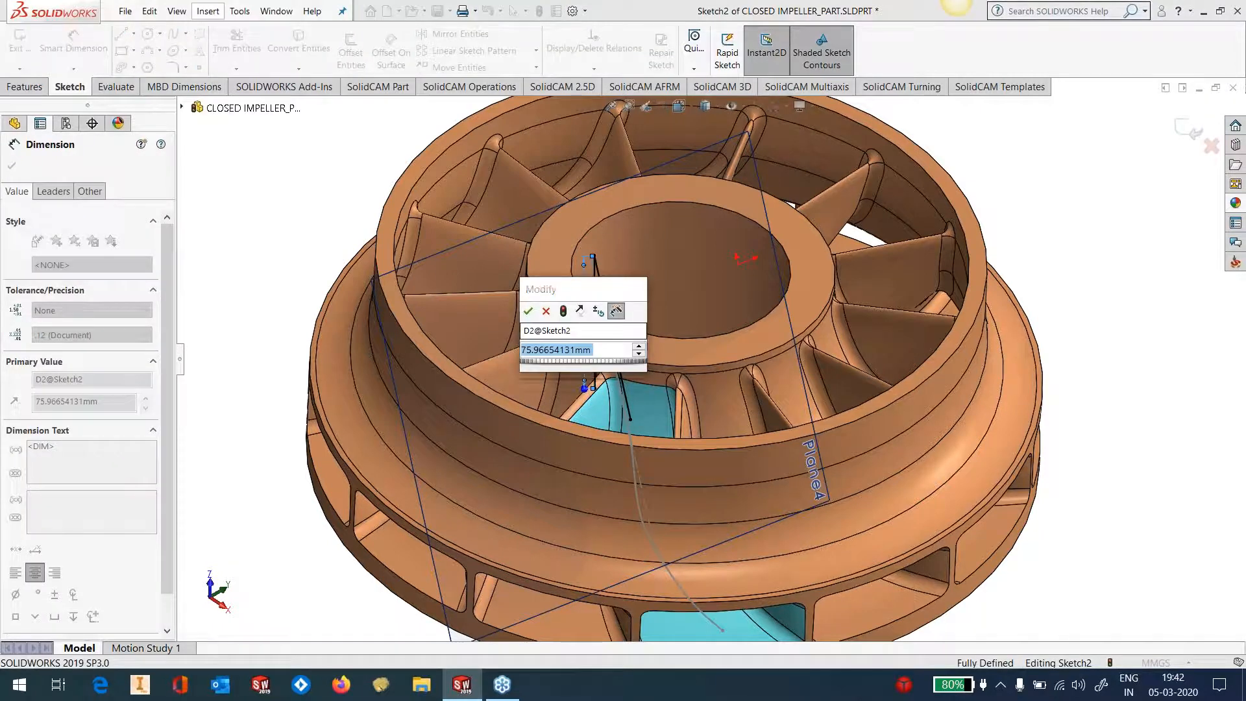
pyautogui.press('Return')
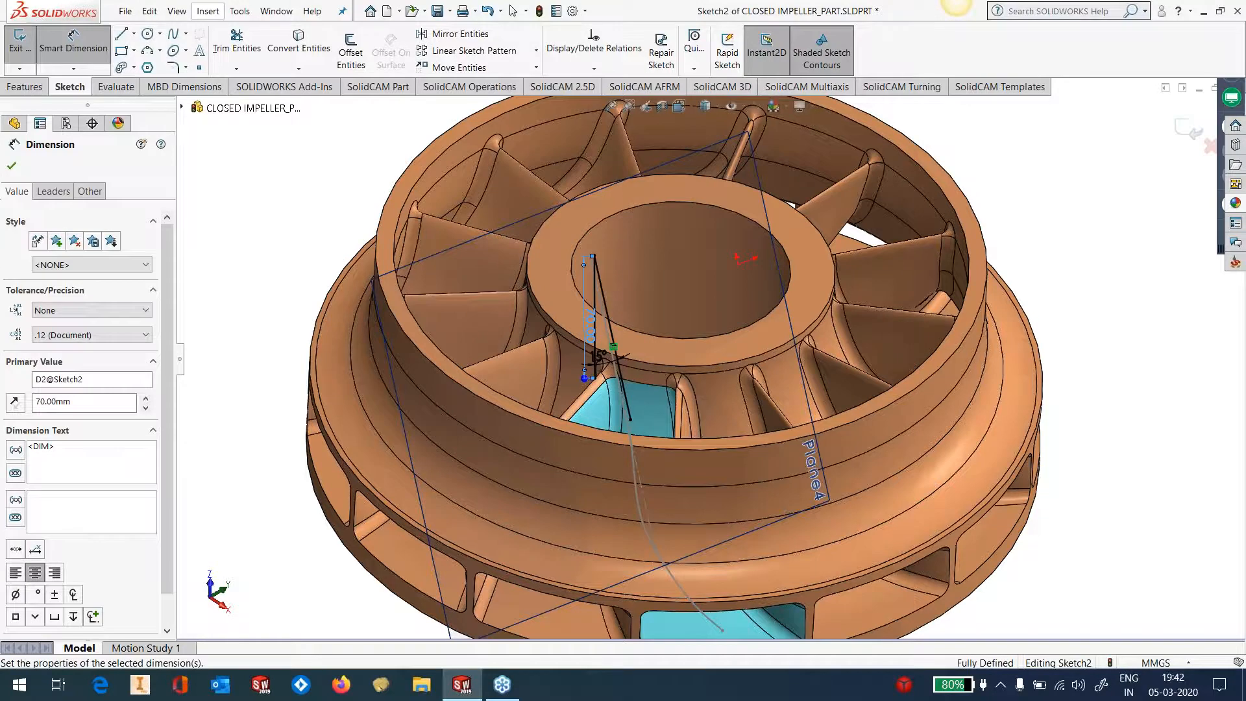
pyautogui.click(1167, 345)
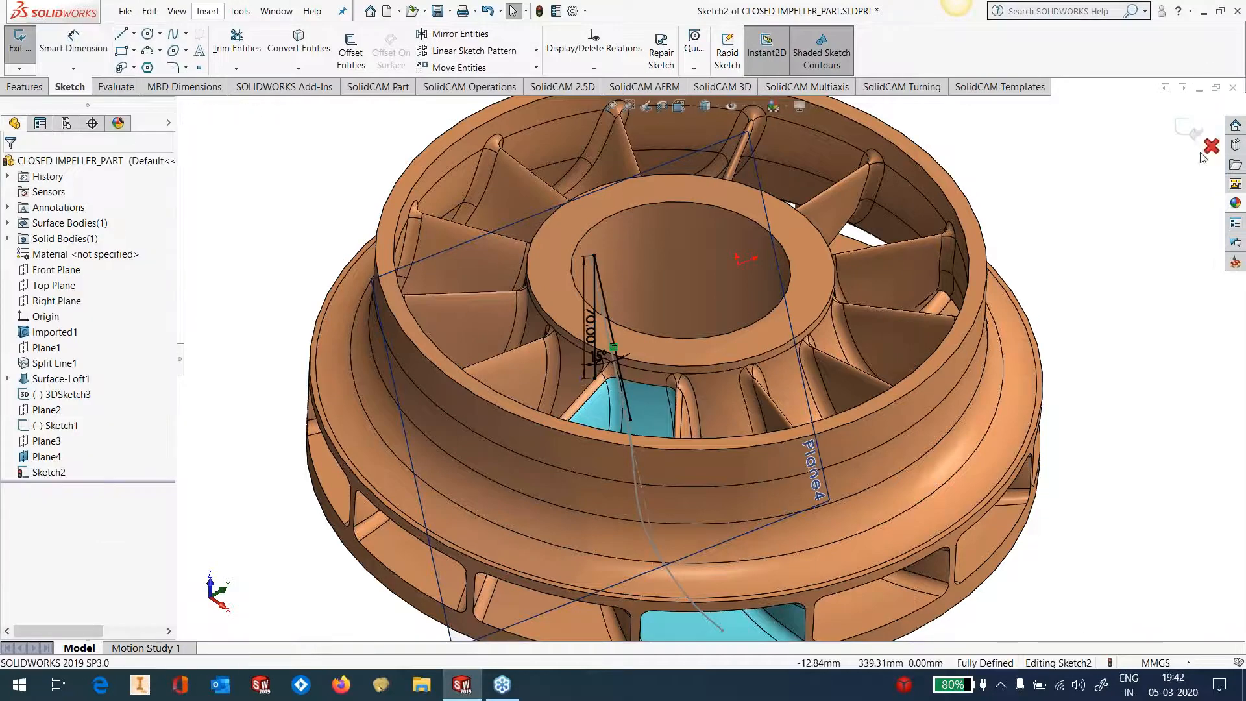
pyautogui.click(1190, 128)
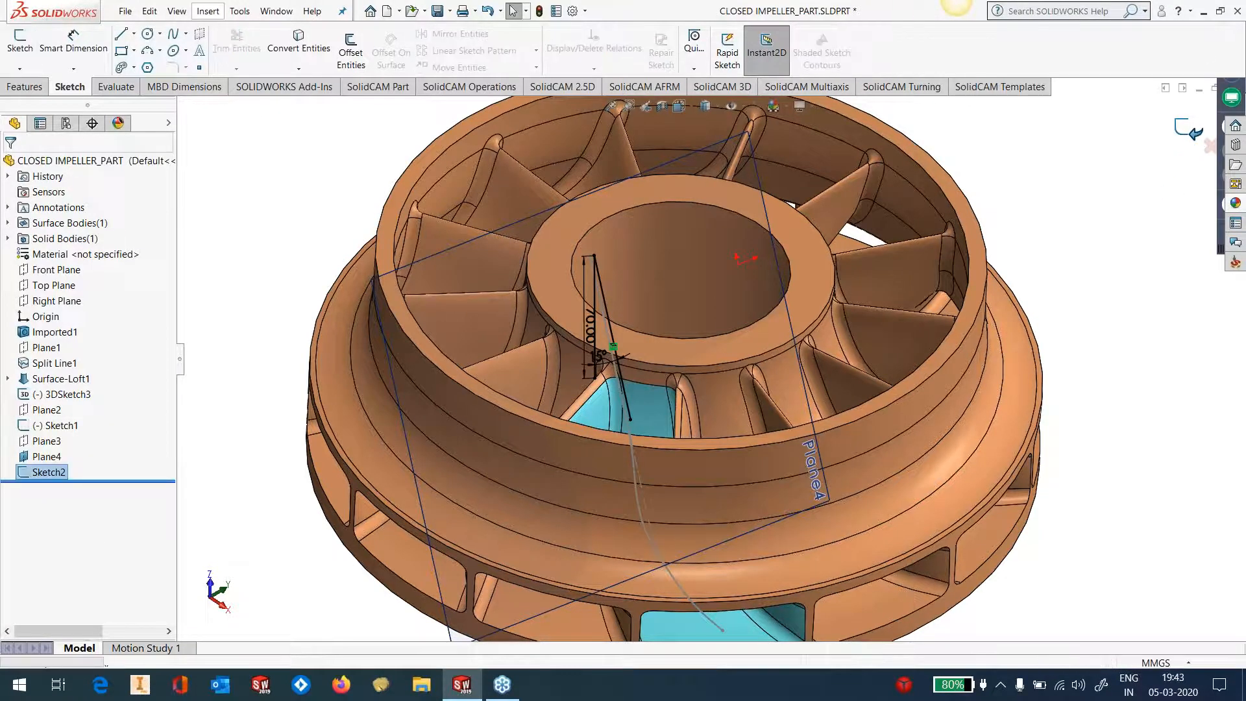
# Step: Hide the original line sketch over the bore and the 3D mid-passage curve
pyautogui.click(62, 425)
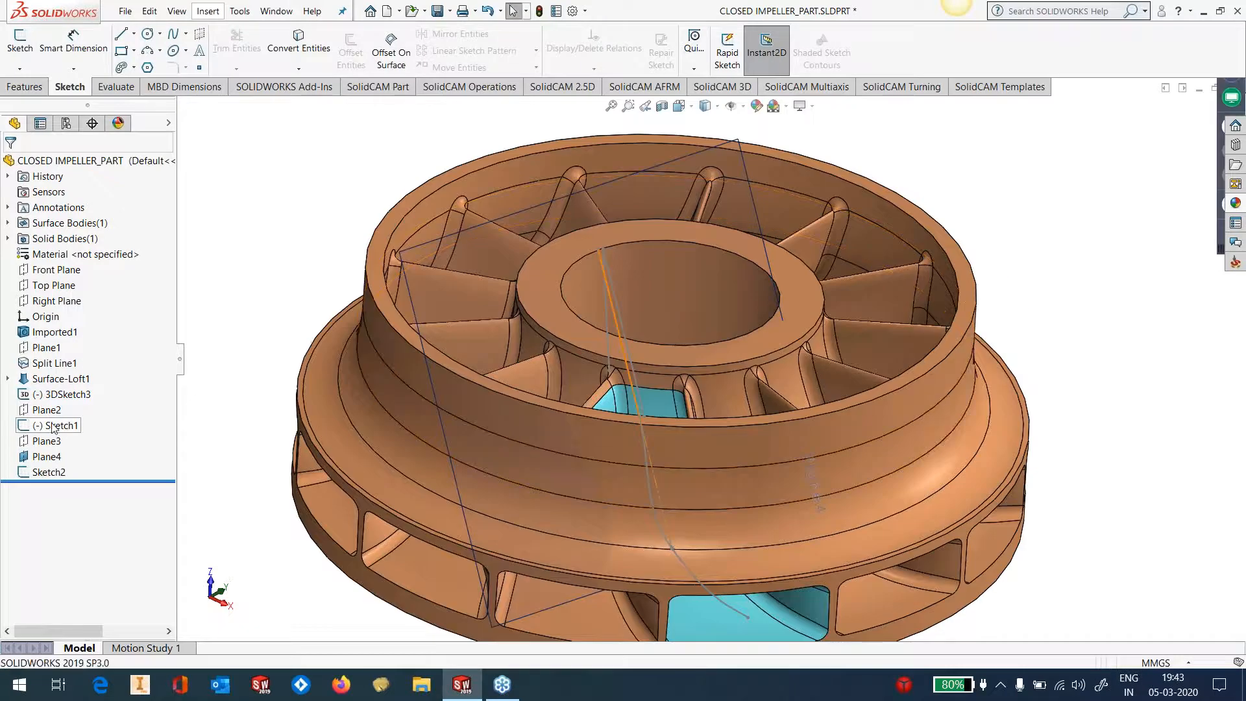
pyautogui.click(63, 391)
pyautogui.moveTo(598, 555); pyautogui.dragTo(594, 430, button='middle')
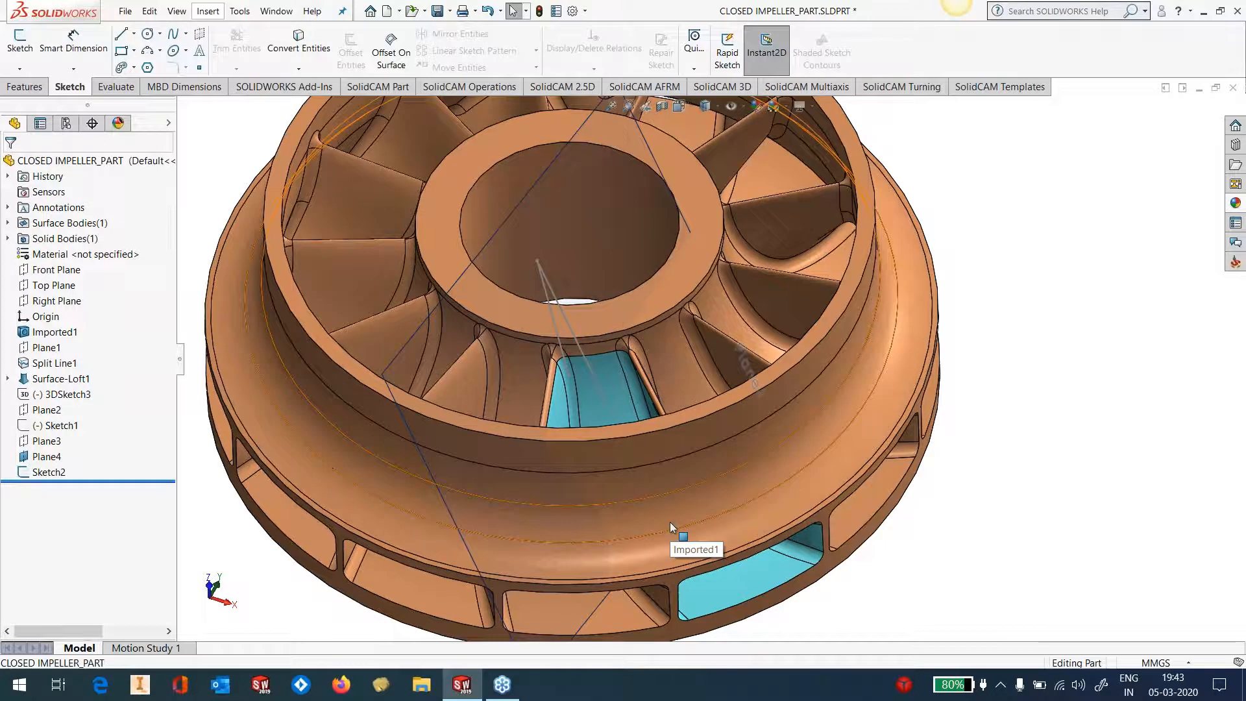
pyautogui.scroll(2, 966, 406)
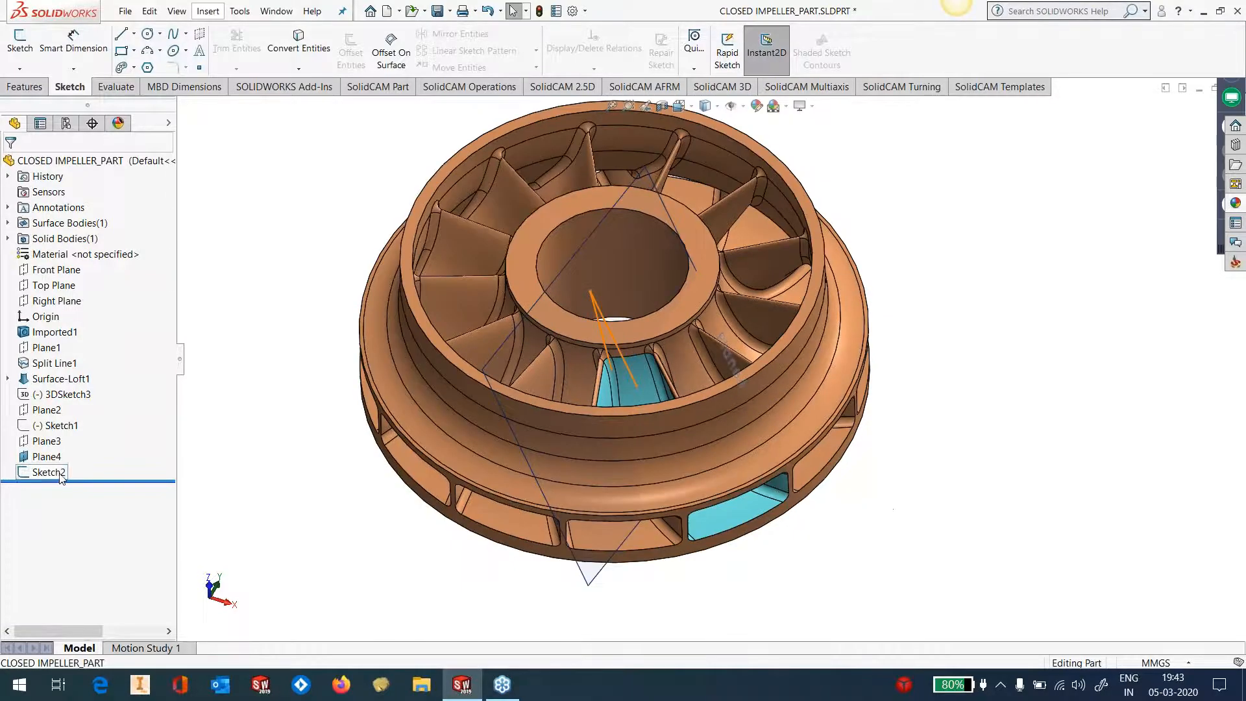
# Step: Rename the sketch holding the two angled lines as UPPER TILT CURVE
pyautogui.click(60, 474)
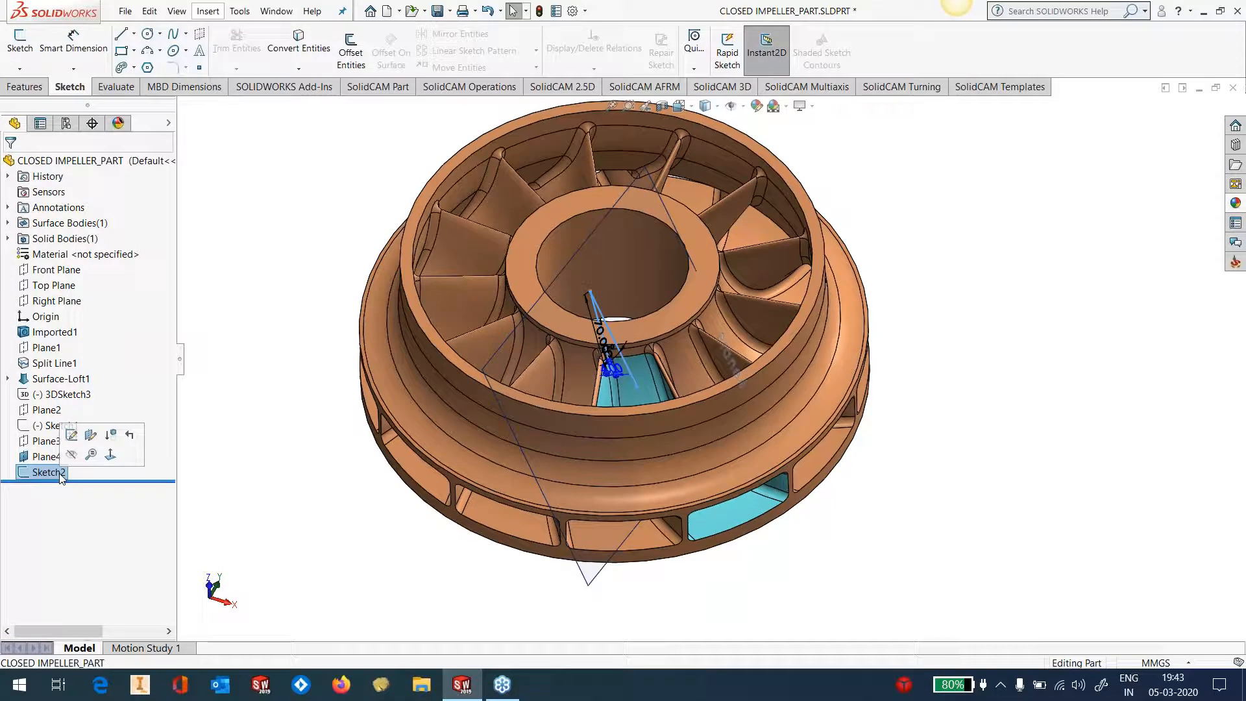
pyautogui.press('XF86AudioRaiseVolume')
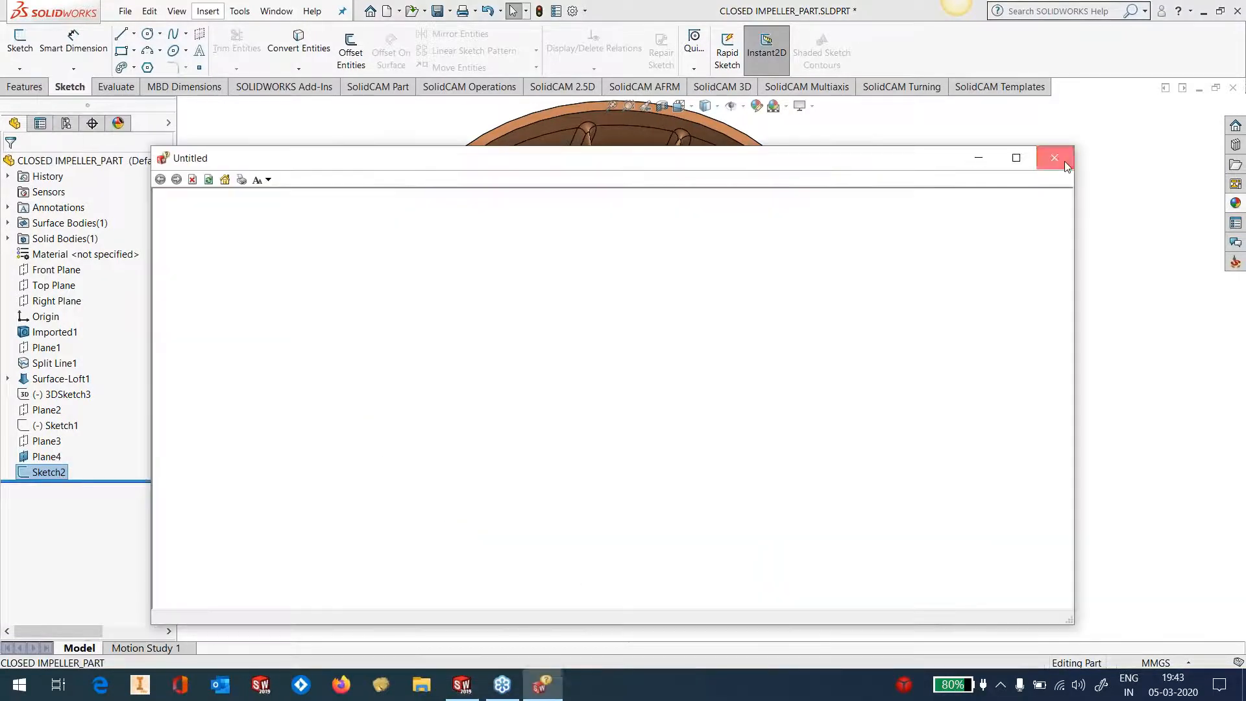
pyautogui.click(1065, 161)
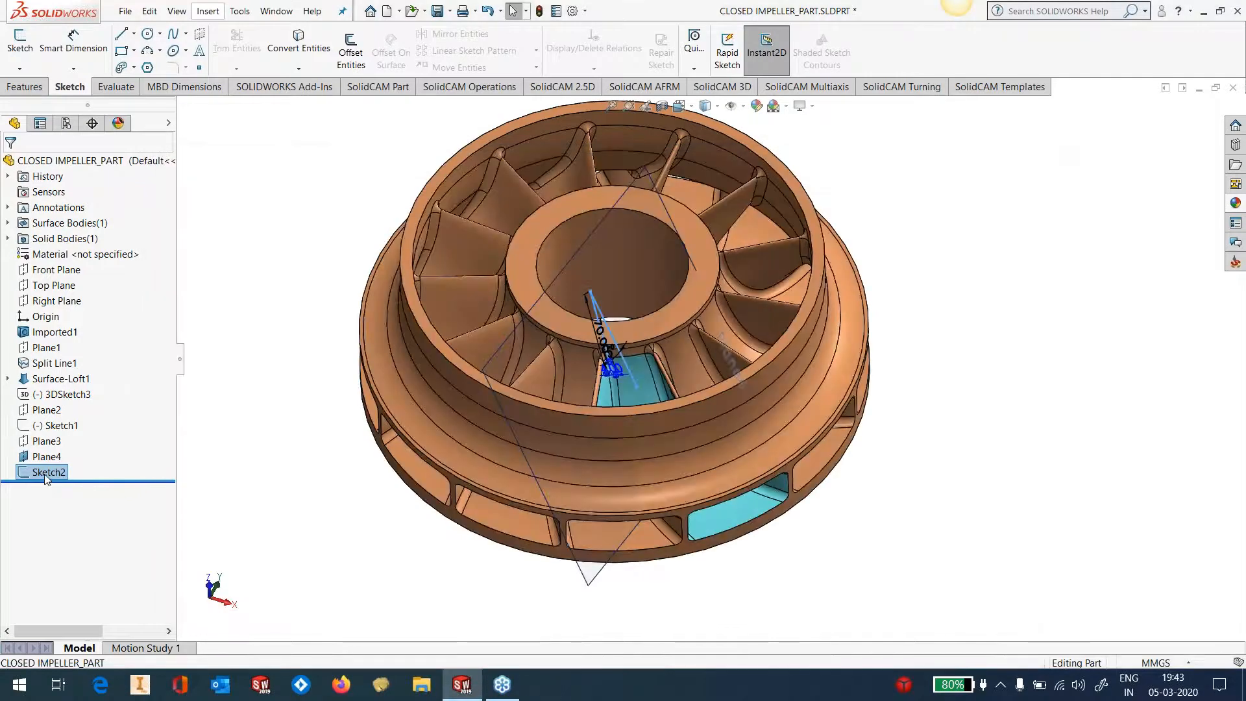
pyautogui.click(49, 476)
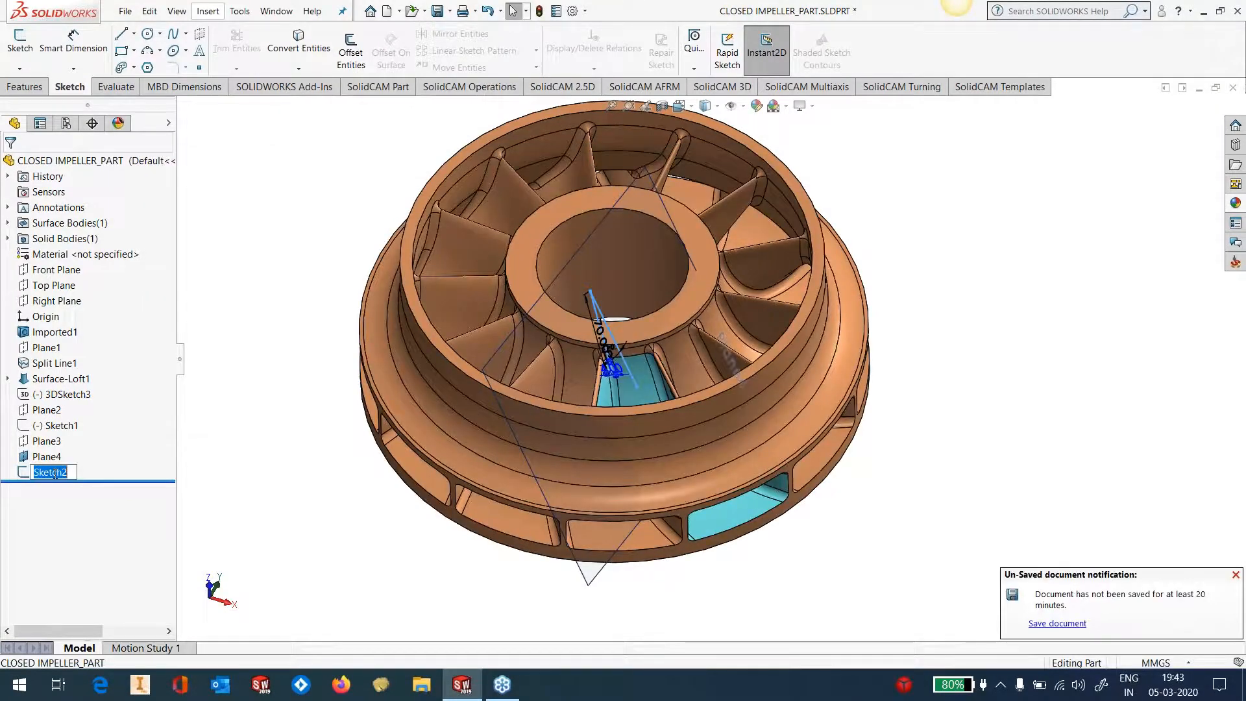
pyautogui.write('UPPER TILT C')
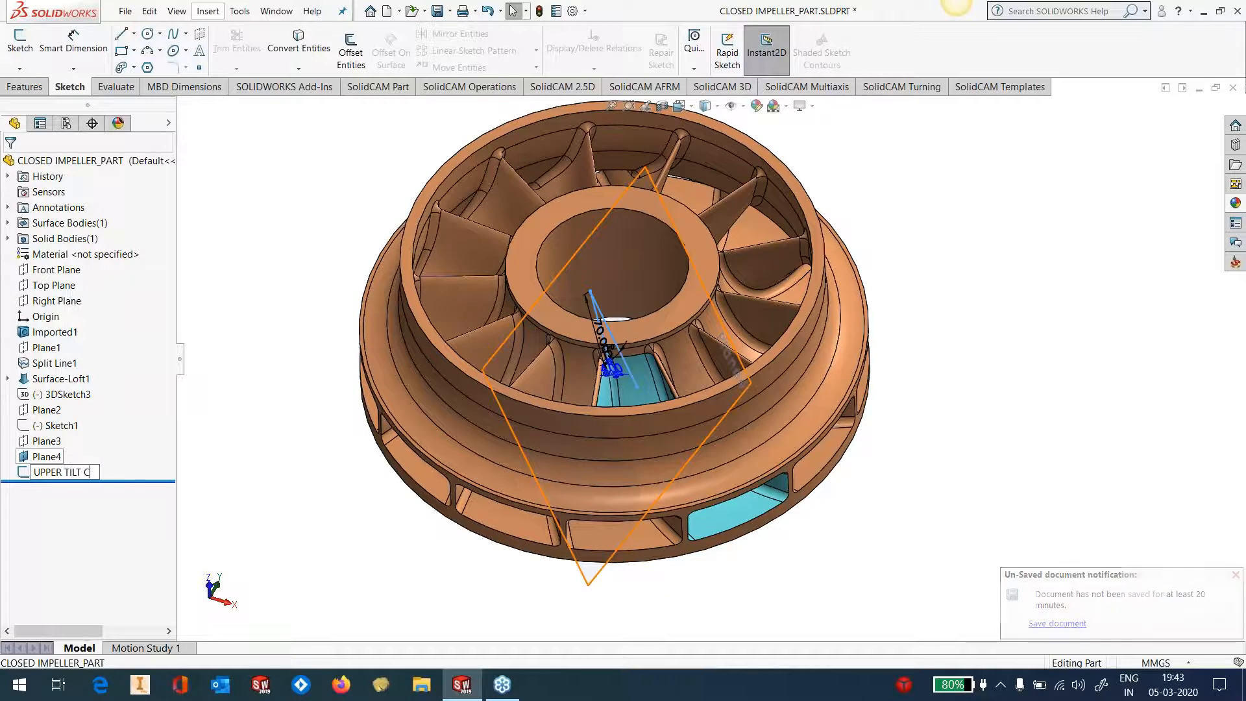
pyautogui.write('URVE')
pyautogui.press('Return')
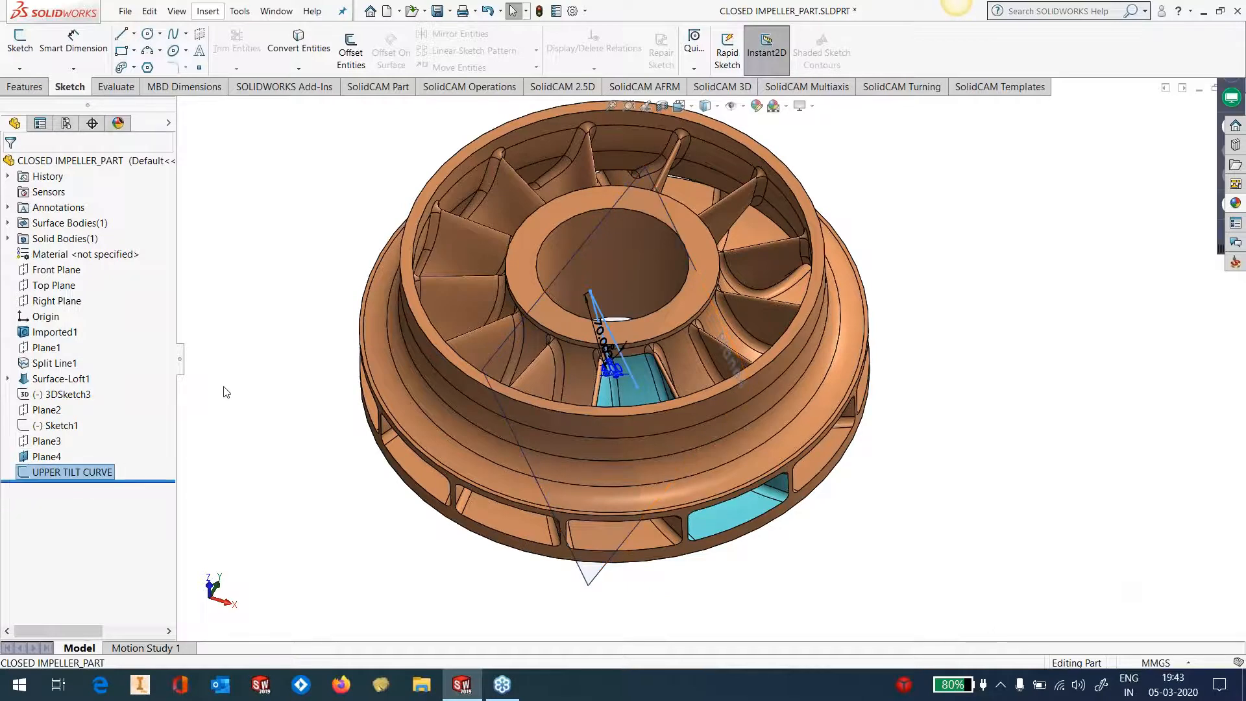
# Step: Hide the 4 mm offset plane and show the 3D mid-passage curve again
pyautogui.click(224, 391)
pyautogui.click(594, 576)
pyautogui.click(636, 546)
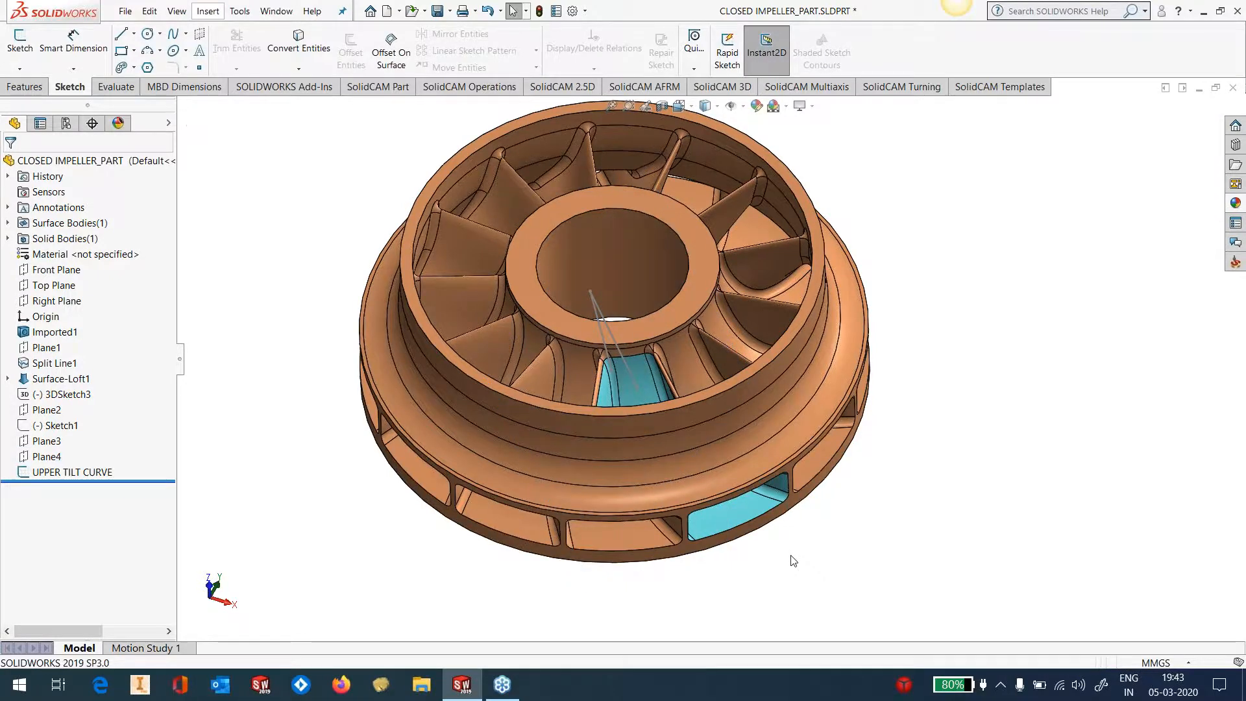
pyautogui.click(52, 399)
pyautogui.click(65, 378)
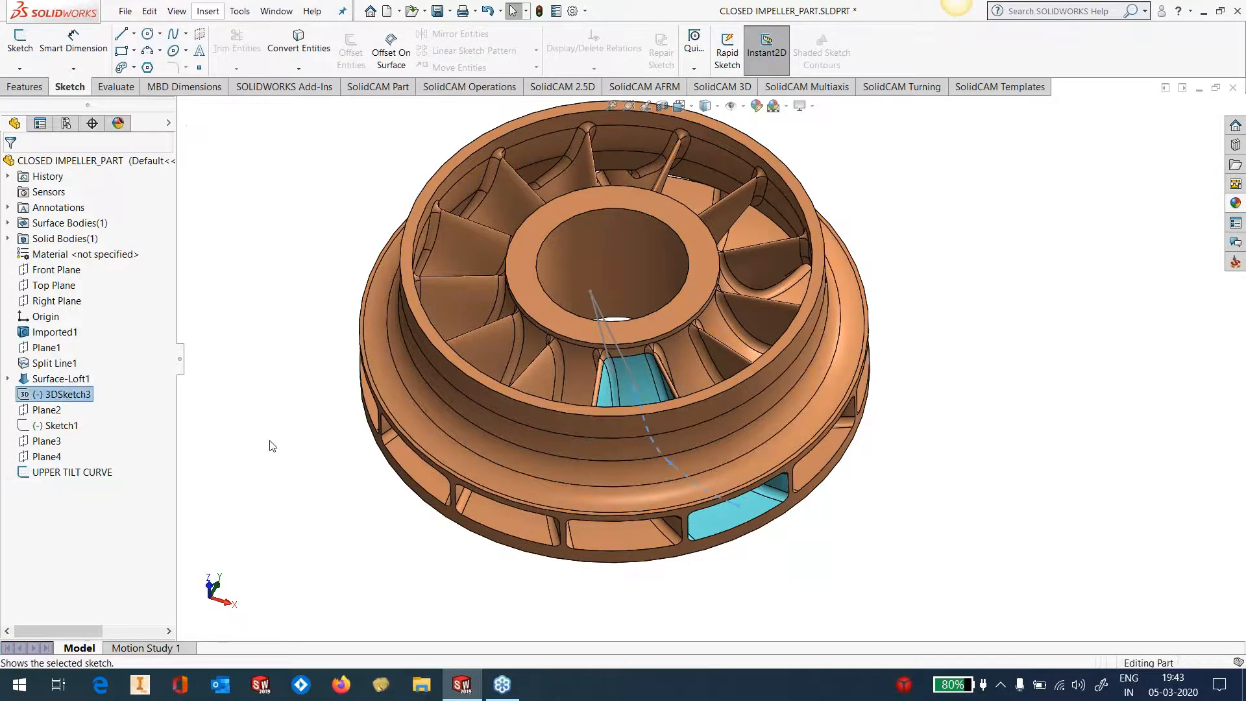
# Step: Create a reference plane perpendicular to the mid-passage curve through its end point at the impeller's outer rim
pyautogui.scroll(-2, 754, 457)
pyautogui.moveTo(747, 450); pyautogui.dragTo(747, 370, button='middle')
pyautogui.click(207, 11)
pyautogui.moveTo(258, 169)
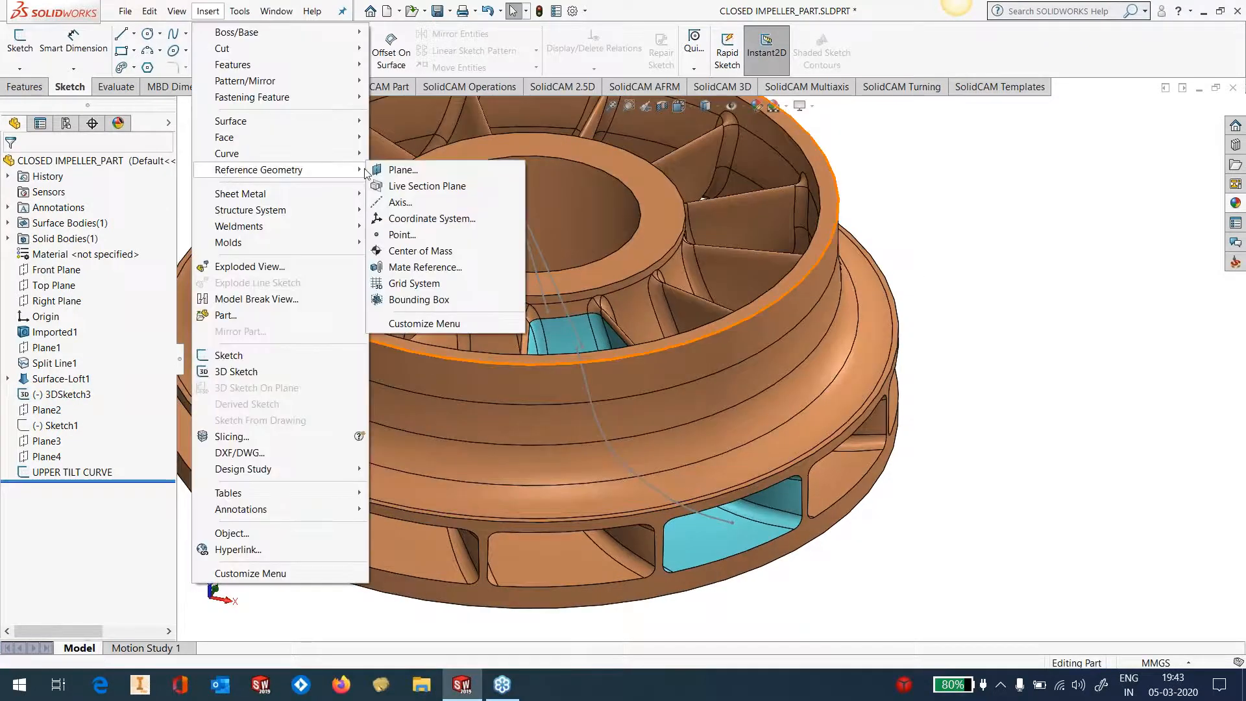
pyautogui.click(398, 171)
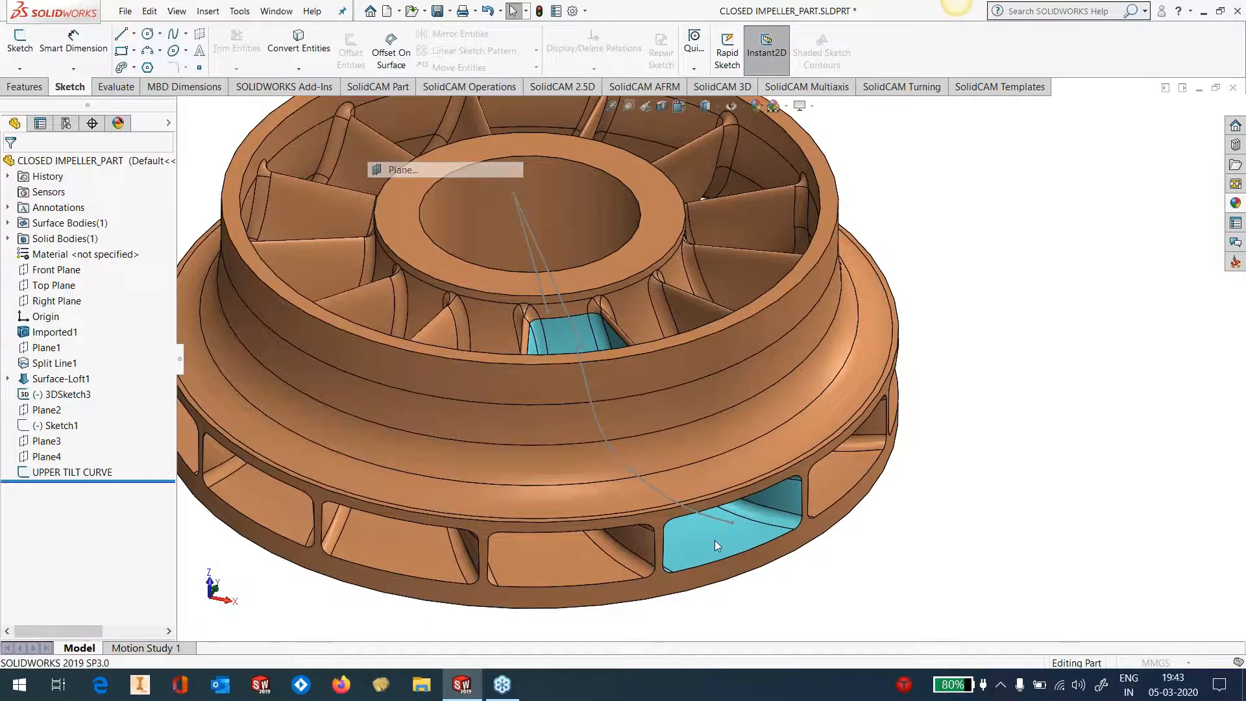
pyautogui.click(716, 519)
pyautogui.click(731, 523)
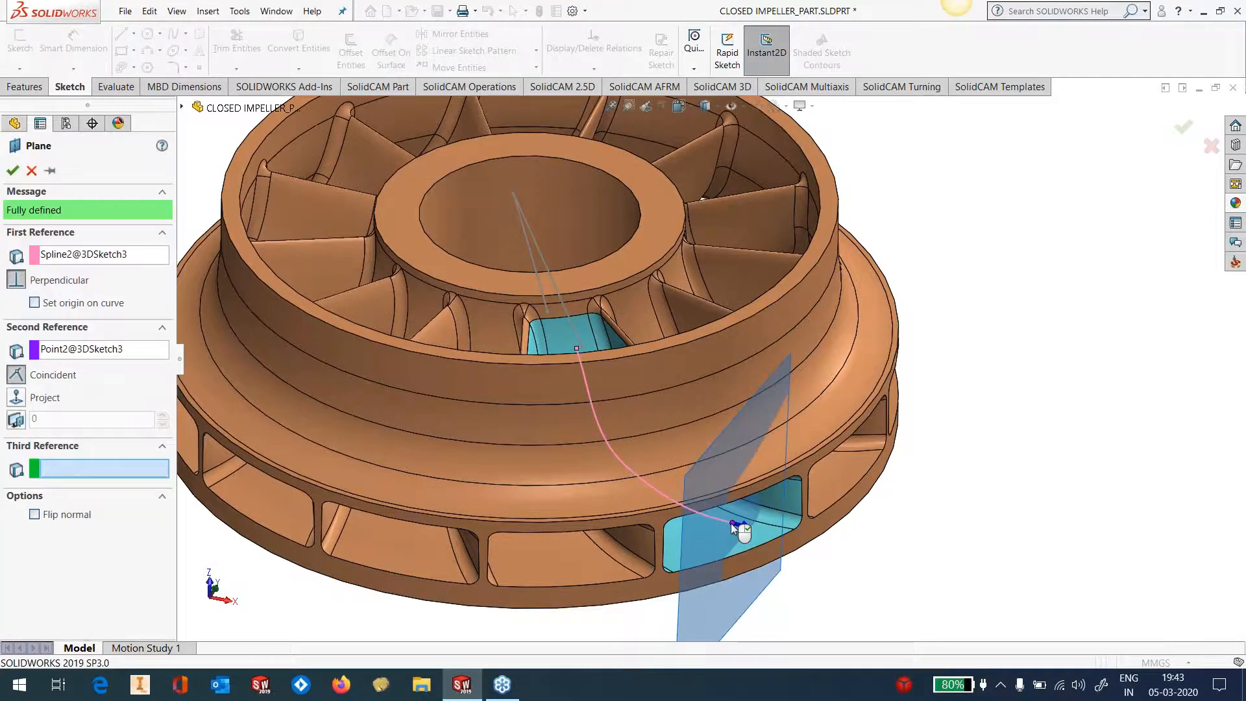
pyautogui.click(13, 170)
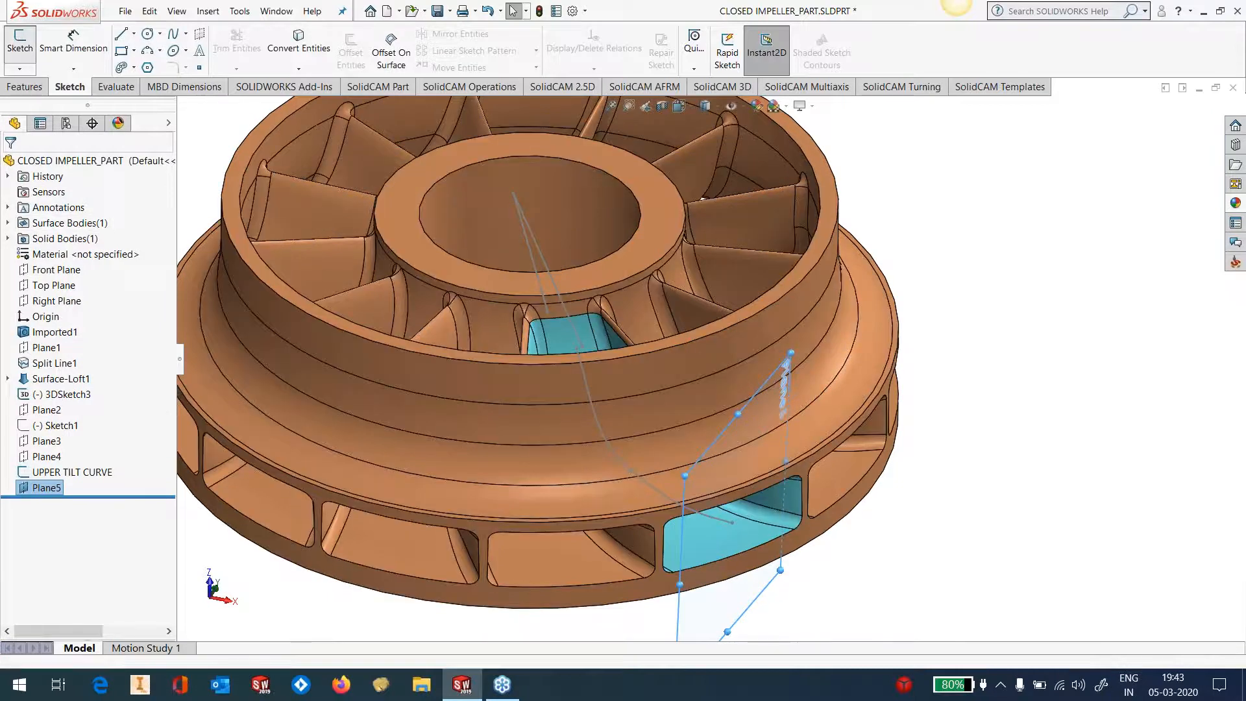
# Step: Sketch a line about 73 mm long on the new plane, from the curve's outer end straight down to the plane's lower edge
pyautogui.click(19, 40)
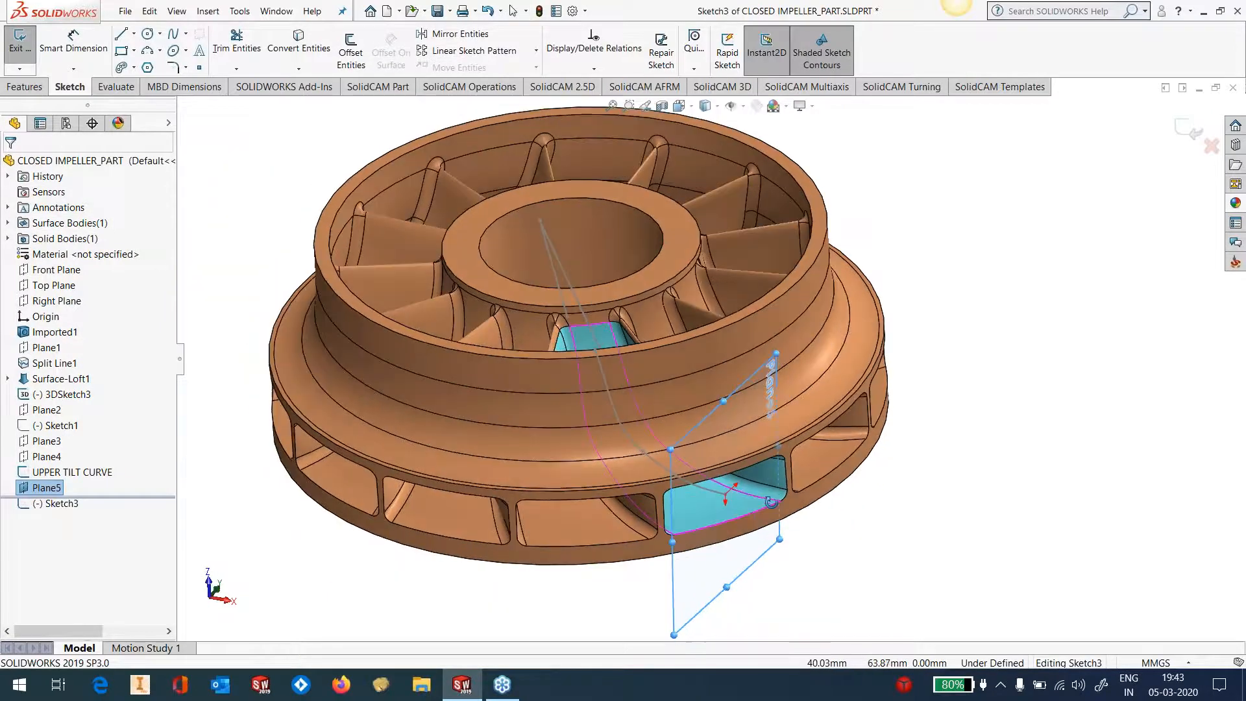
pyautogui.press('l')
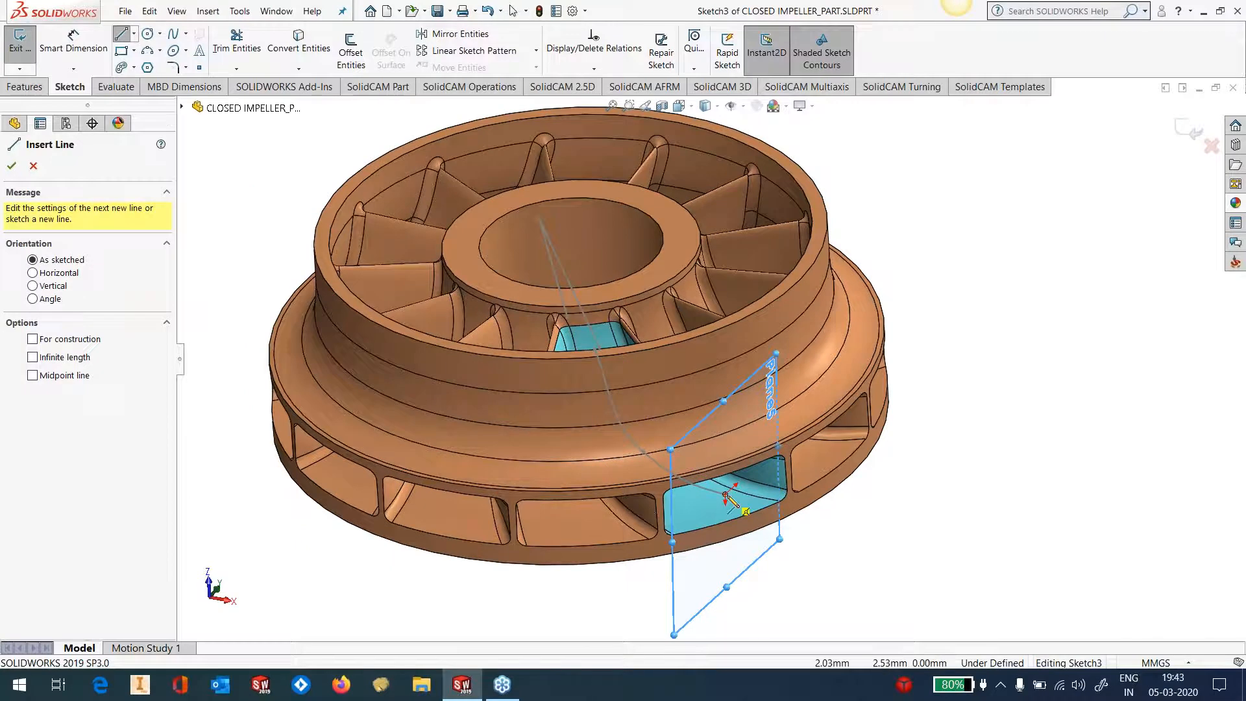
pyautogui.click(726, 500)
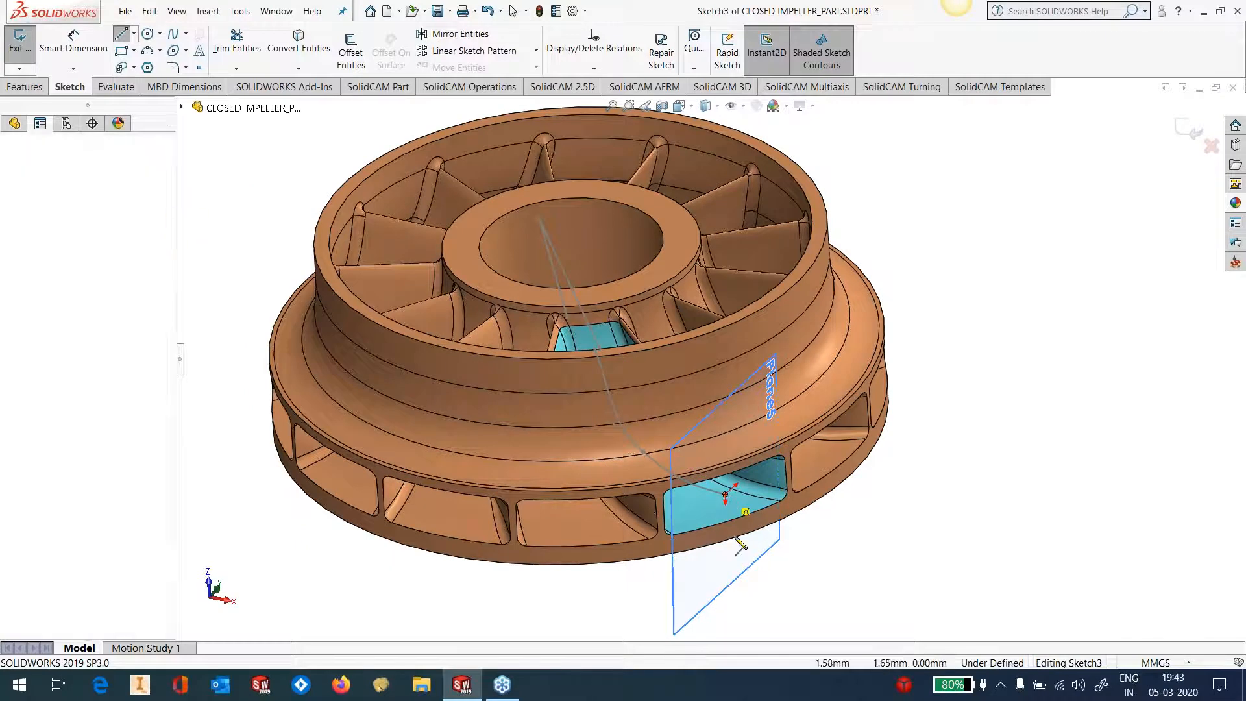
pyautogui.doubleClick(727, 588)
pyautogui.press('Escape')
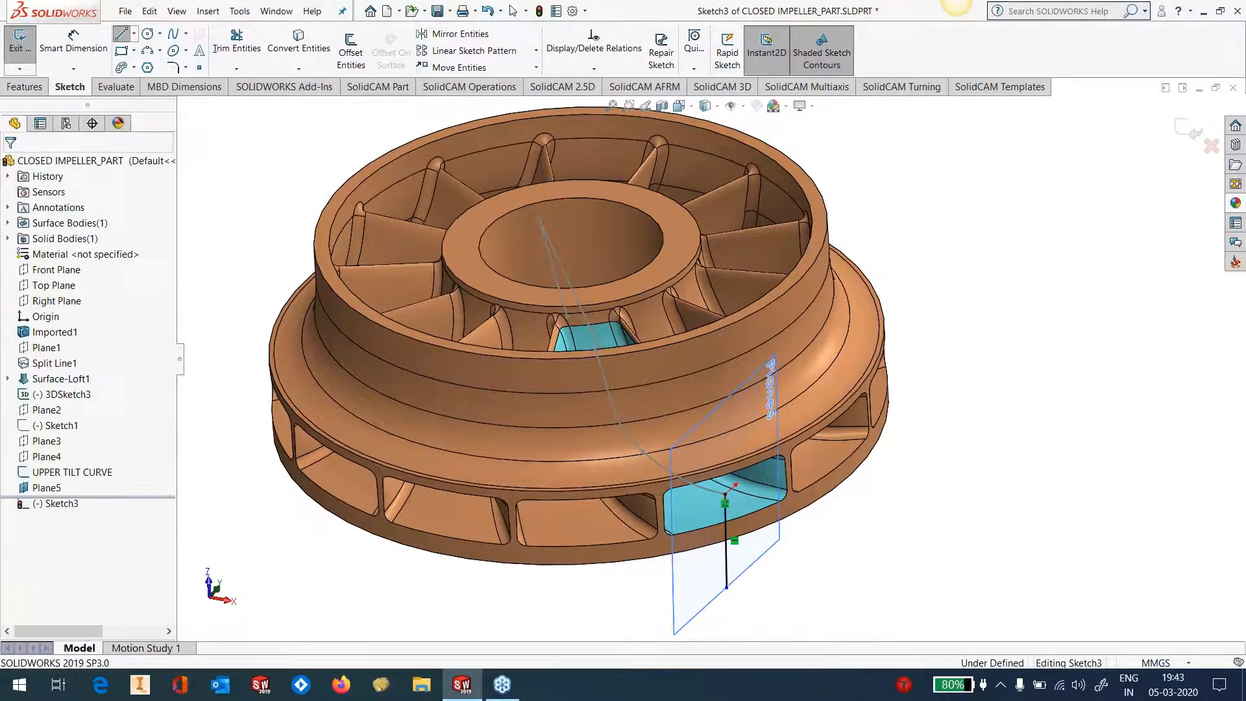
pyautogui.click(726, 551)
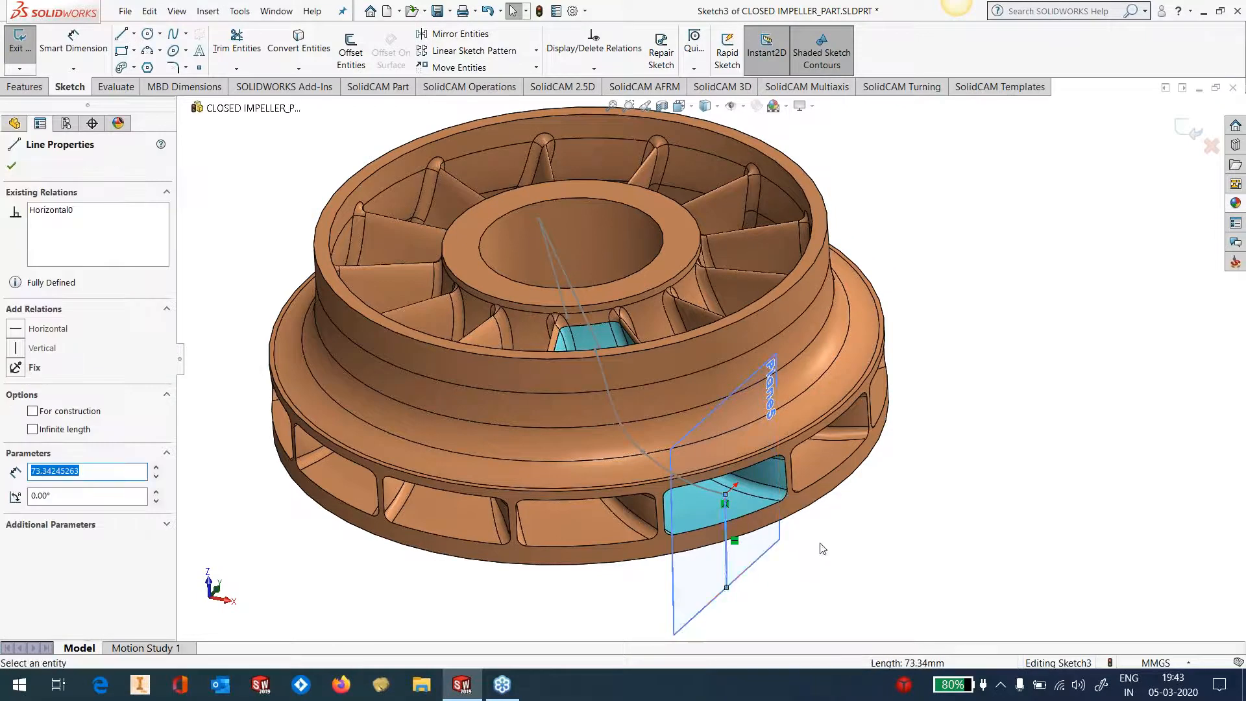
pyautogui.click(859, 562)
pyautogui.click(1184, 131)
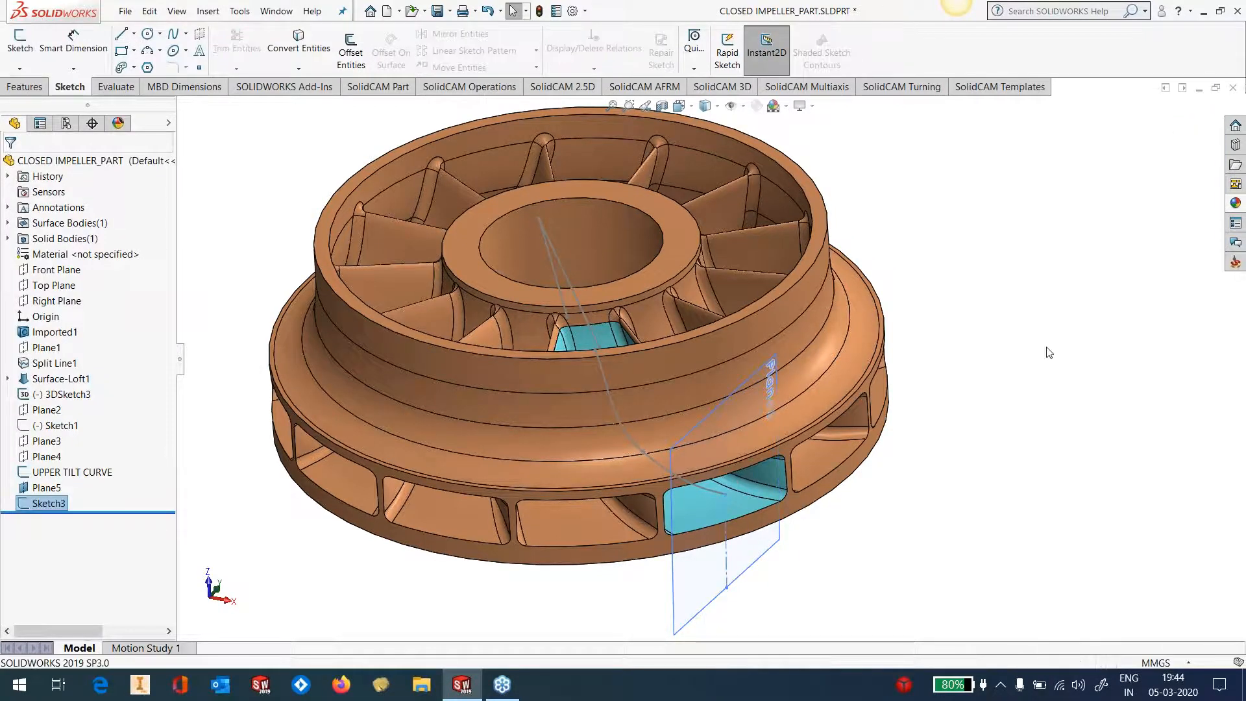
# Step: Create a reference plane perpendicular to the plane at the curve's outer end, through the sketched vertical line, and widen it slightly
pyautogui.click(208, 11)
pyautogui.moveTo(331, 169)
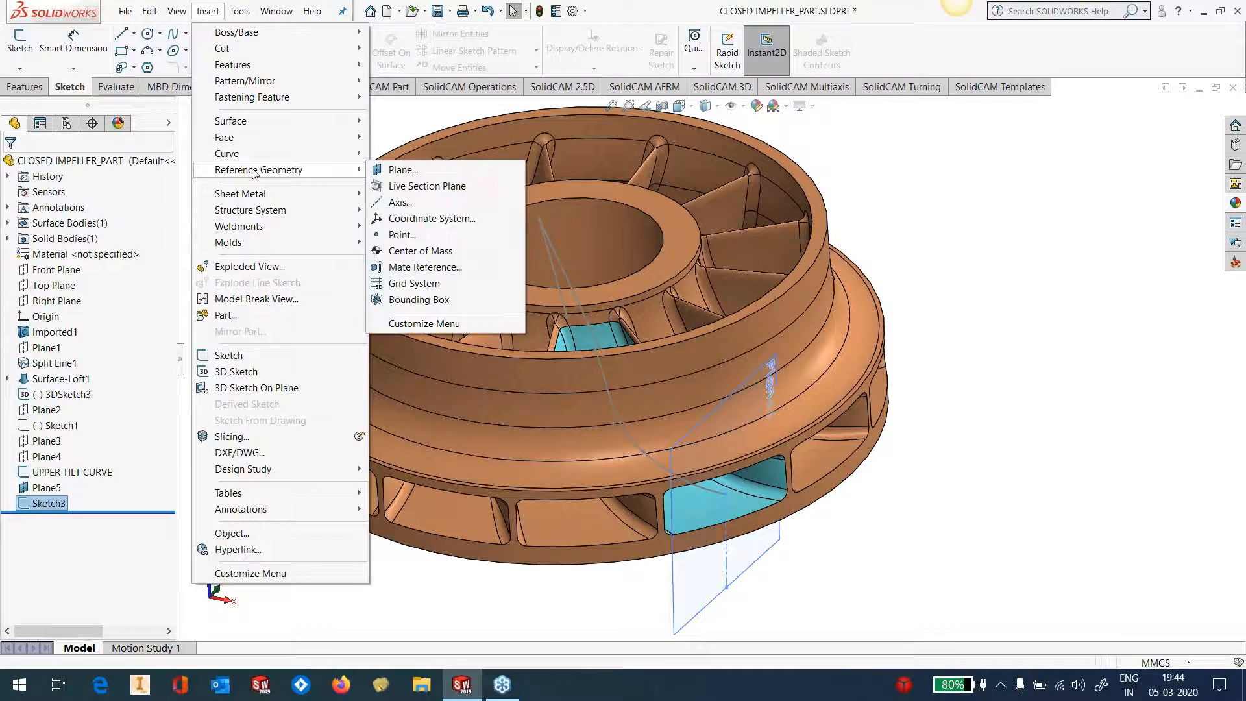
pyautogui.click(443, 170)
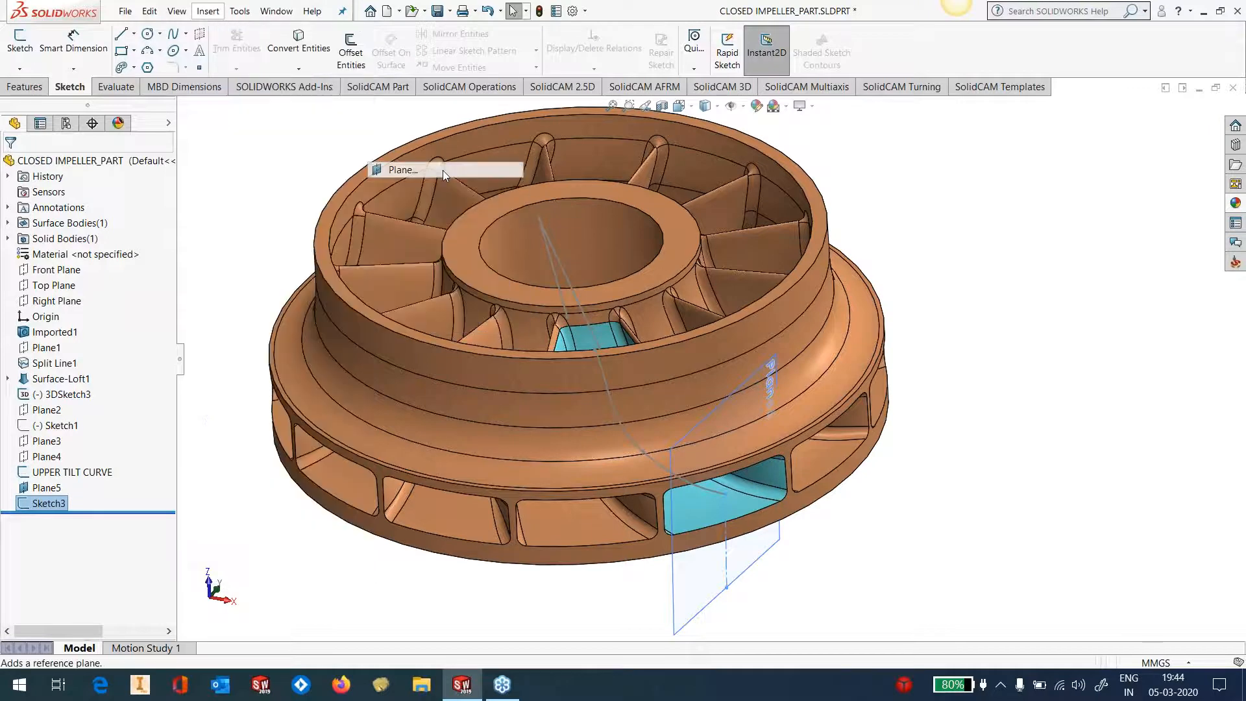
pyautogui.click(763, 560)
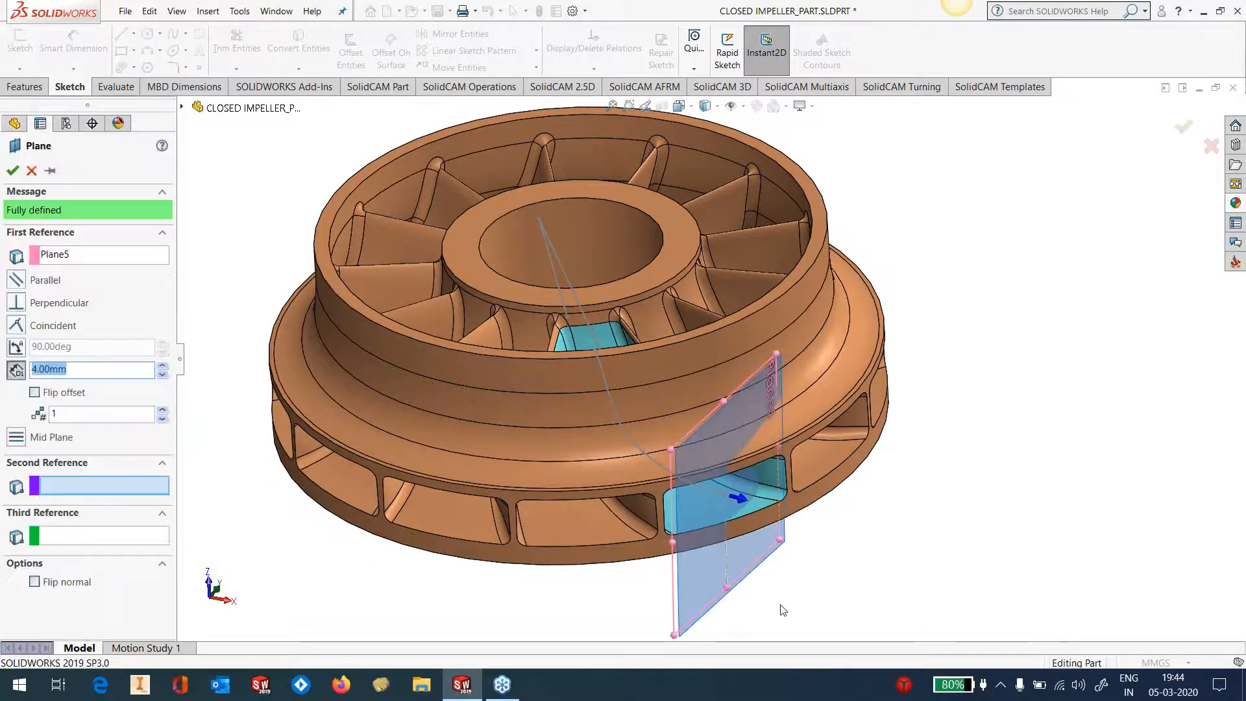
pyautogui.click(726, 549)
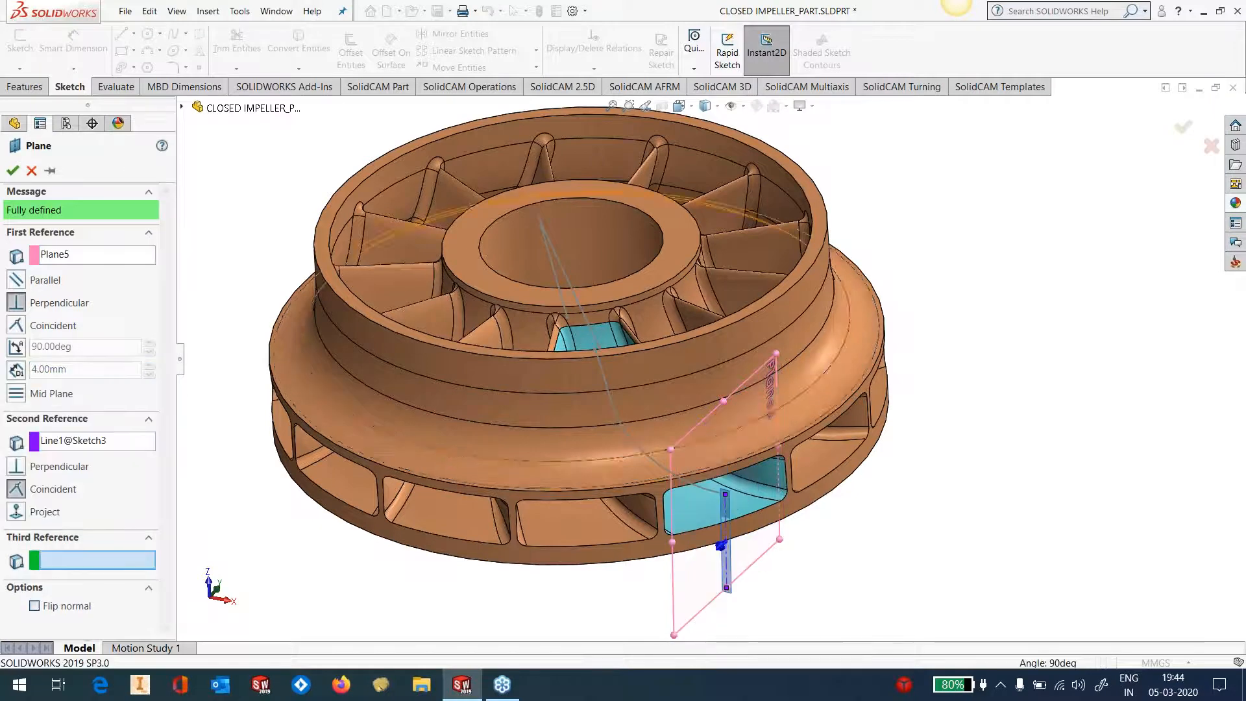
pyautogui.click(13, 170)
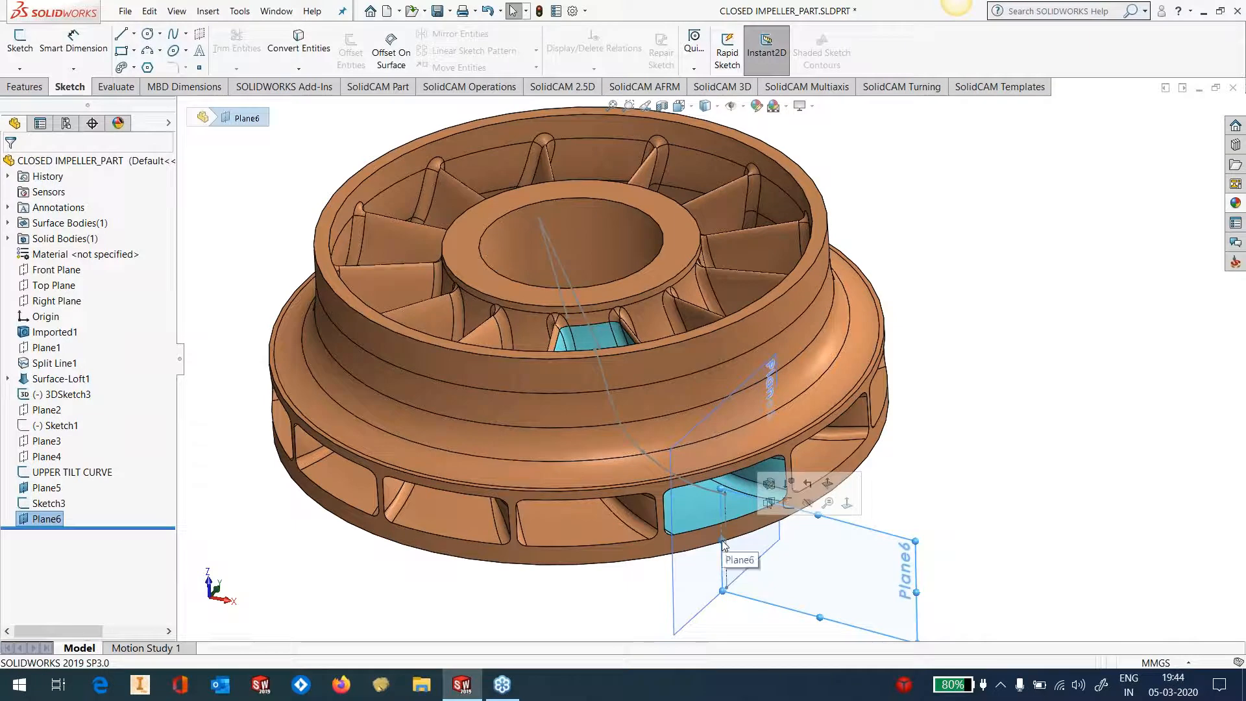
pyautogui.moveTo(722, 541); pyautogui.dragTo(706, 537)
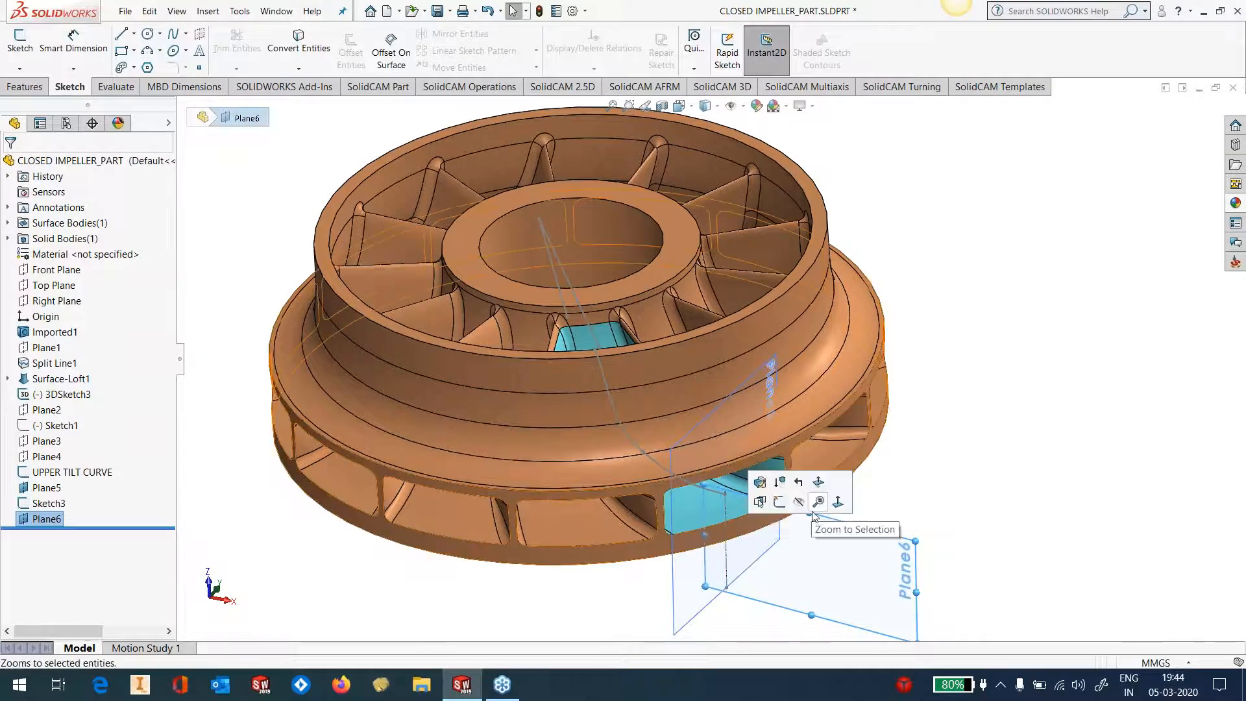
pyautogui.click(1045, 352)
pyautogui.click(701, 609)
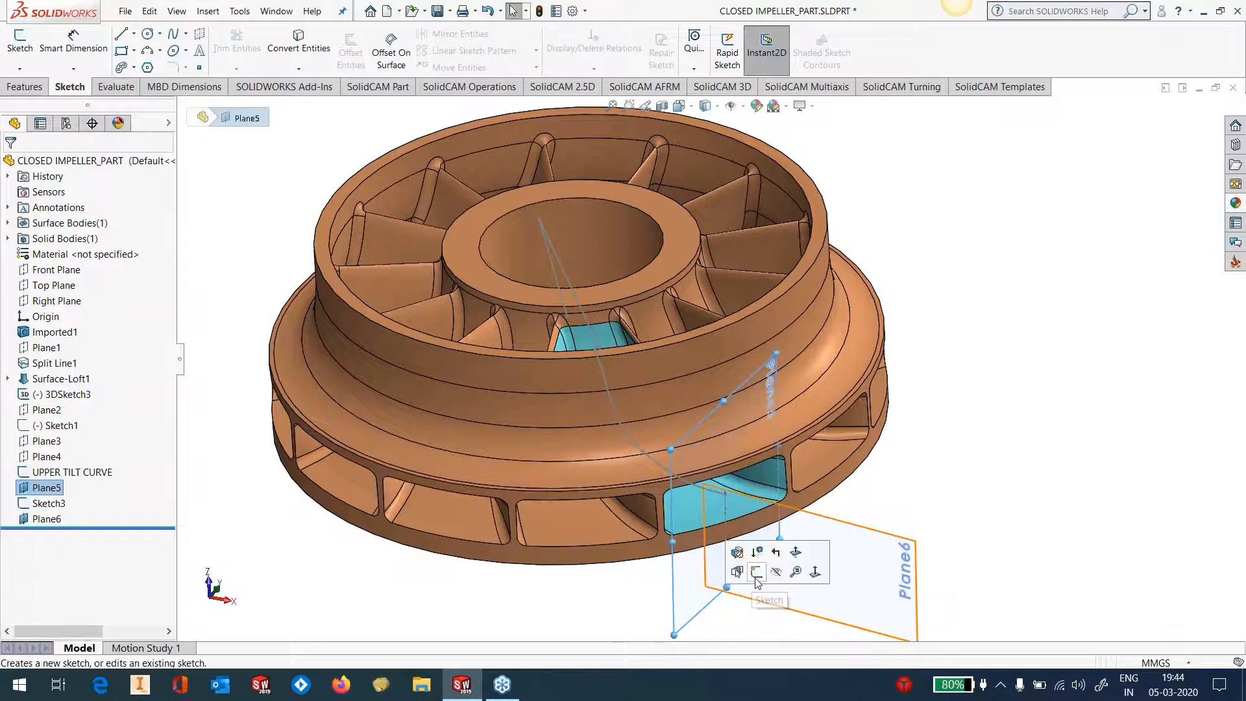
pyautogui.click(757, 572)
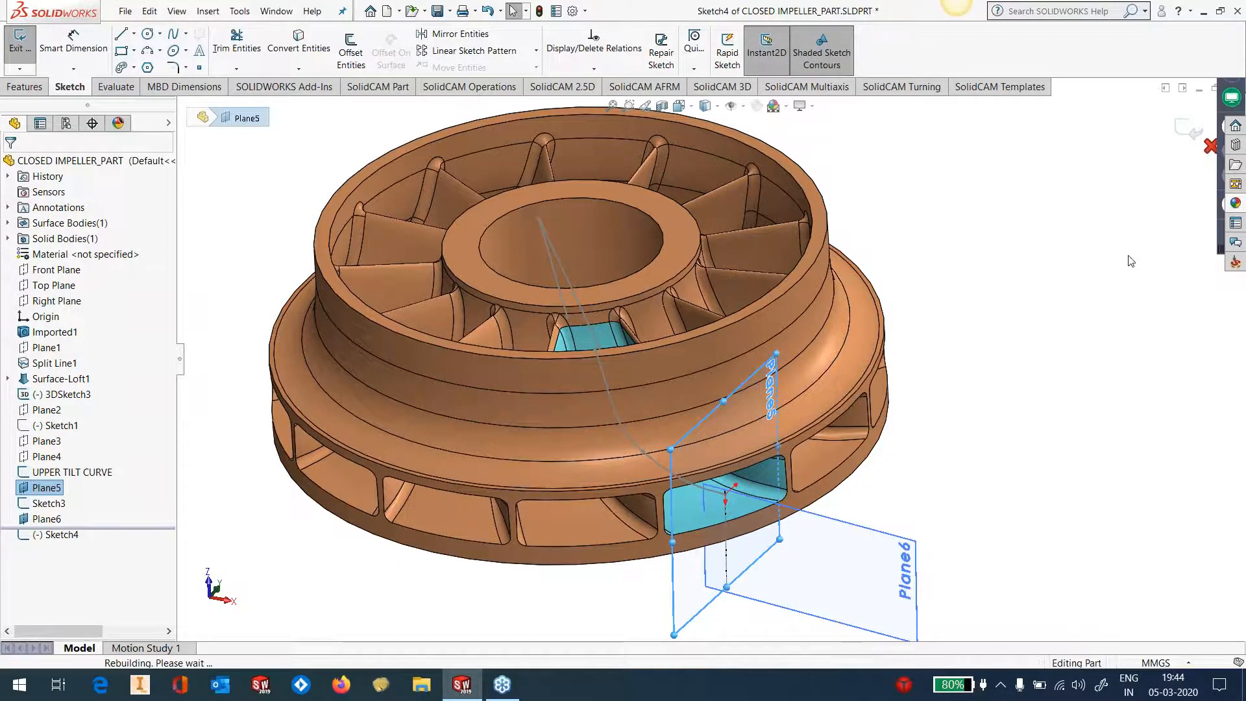
pyautogui.hotkey('ctrl', 'z')
# Step: Hide Plane5 at the curve's outer end and open a sketch on Plane6, viewed face-on
pyautogui.click(714, 608)
pyautogui.click(823, 543)
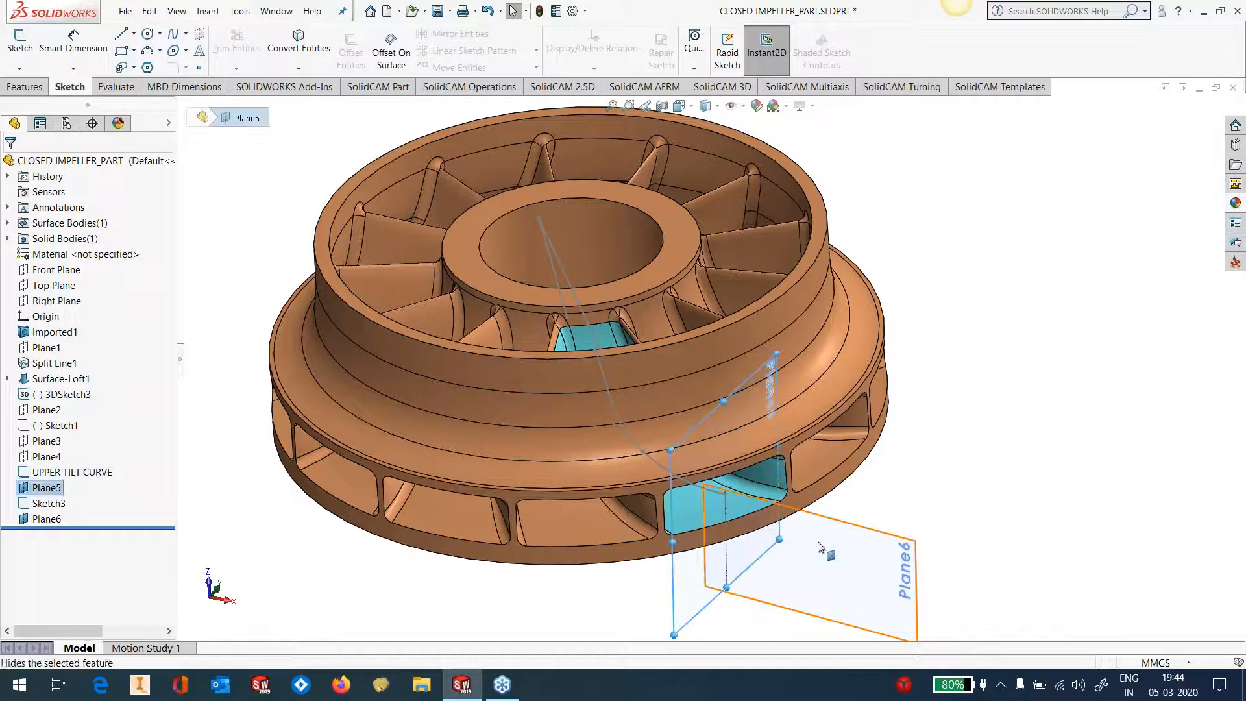
pyautogui.click(875, 529)
pyautogui.click(931, 493)
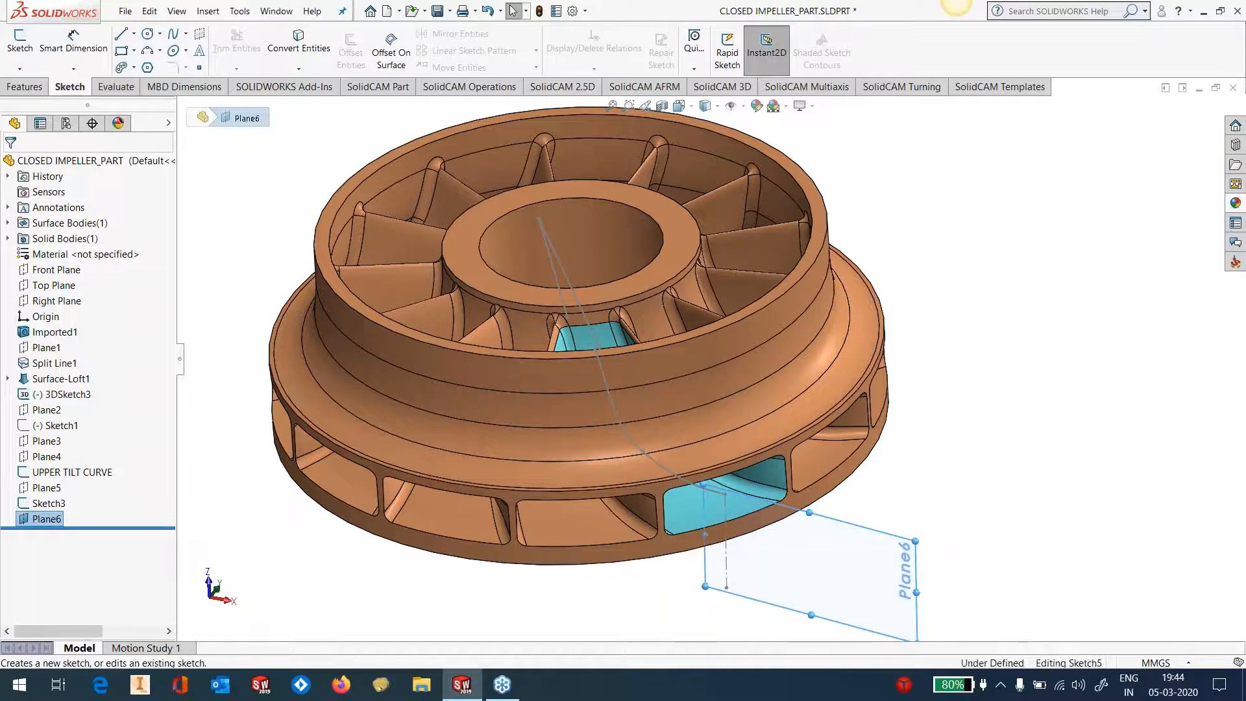
pyautogui.press('space')
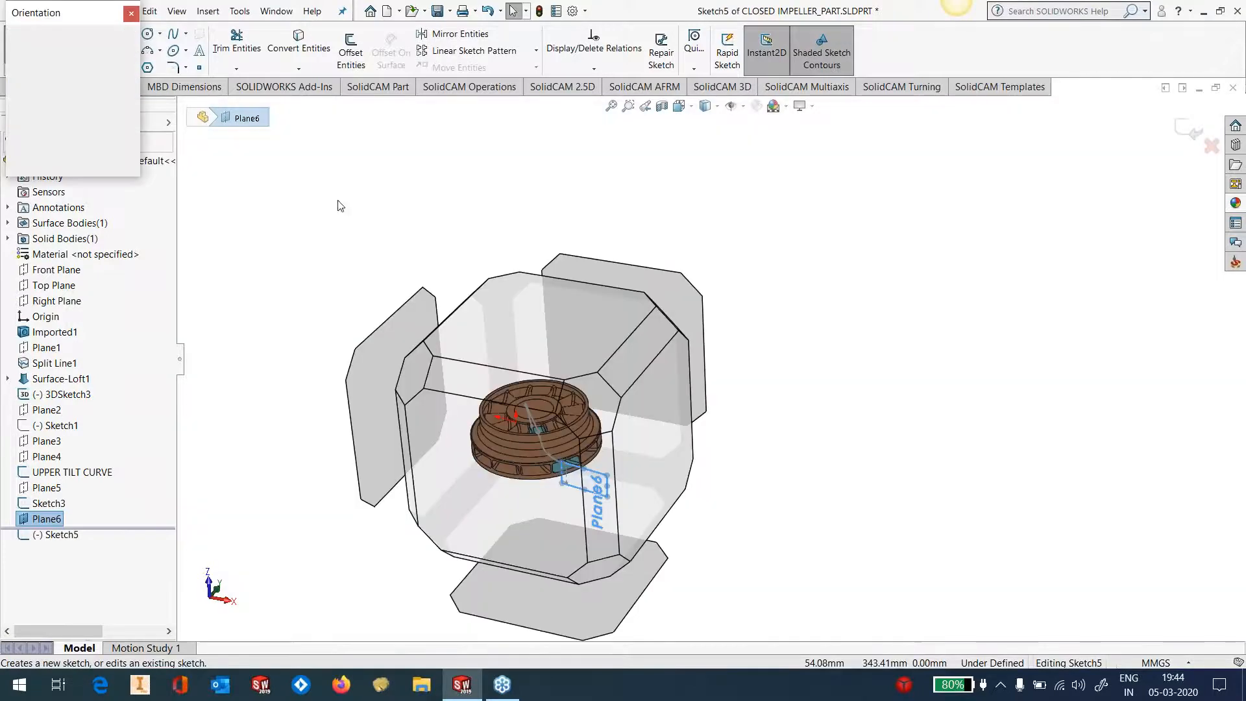
pyautogui.click(130, 90)
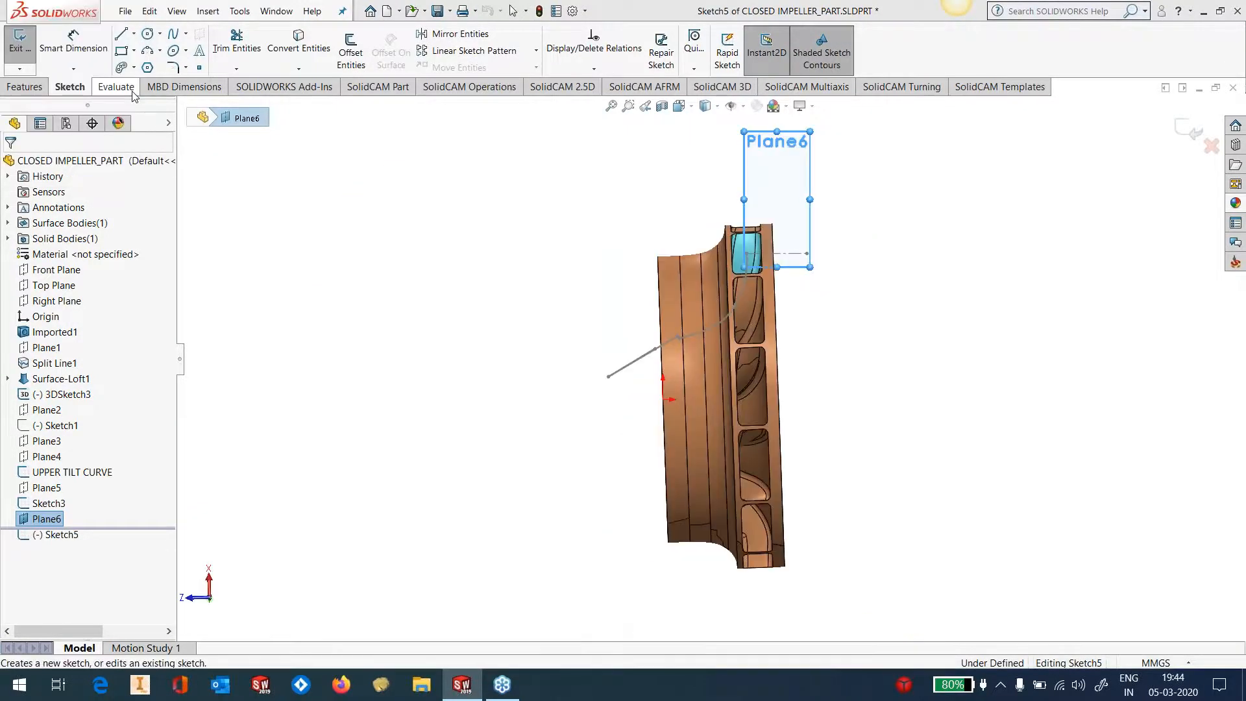
# Step: Sketch a straight line about 116 mm long from the mid-passage curve's outer end, running radially out beyond the impeller rim
pyautogui.click(132, 89)
pyautogui.scroll(-4, 790, 334)
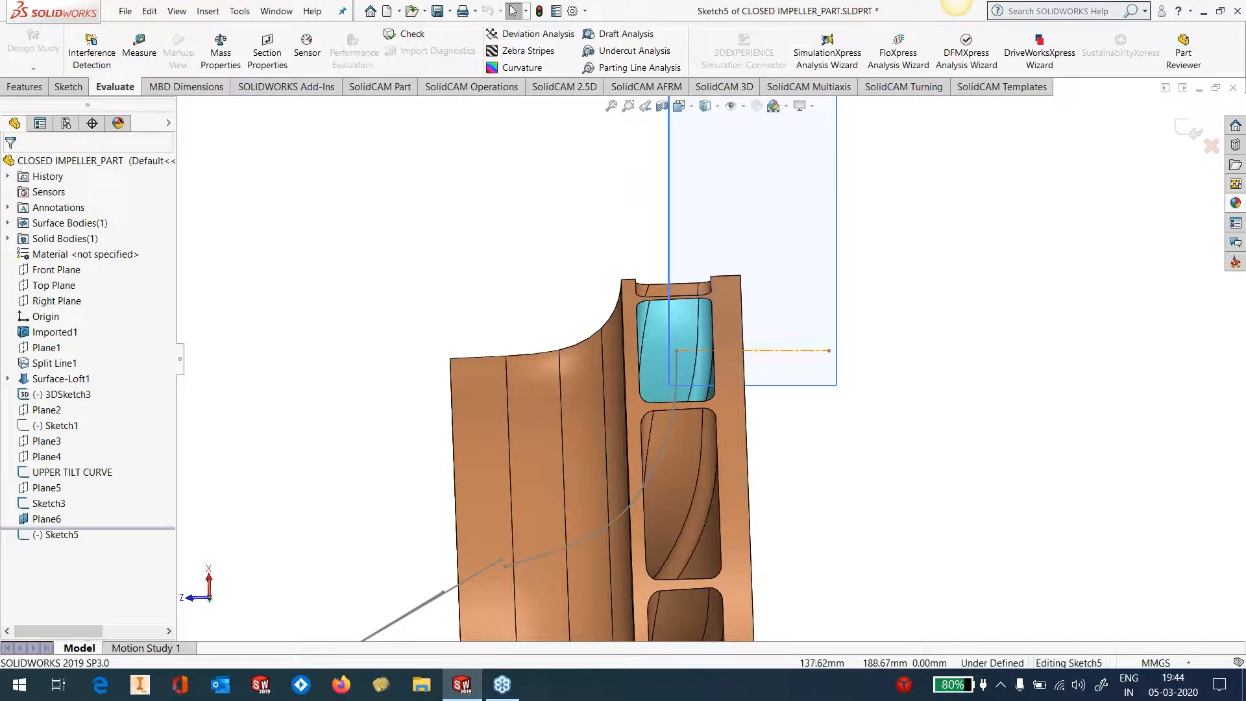
pyautogui.click(67, 89)
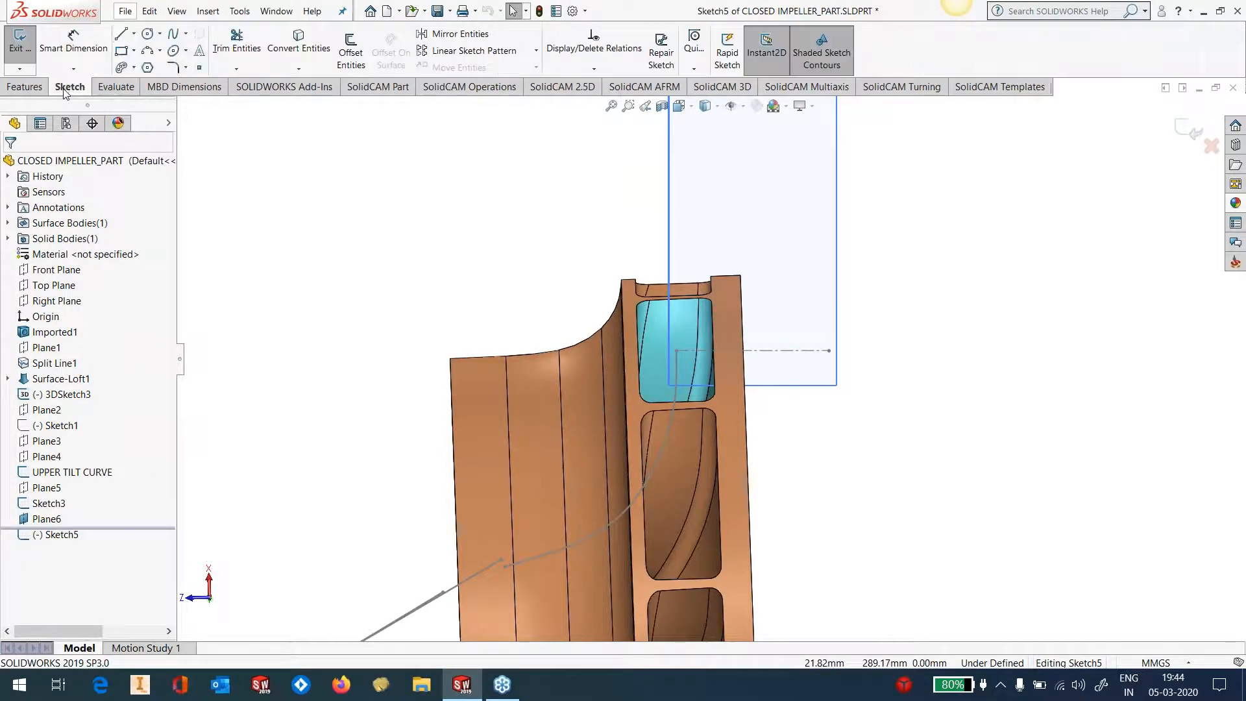
pyautogui.click(120, 34)
pyautogui.click(658, 413)
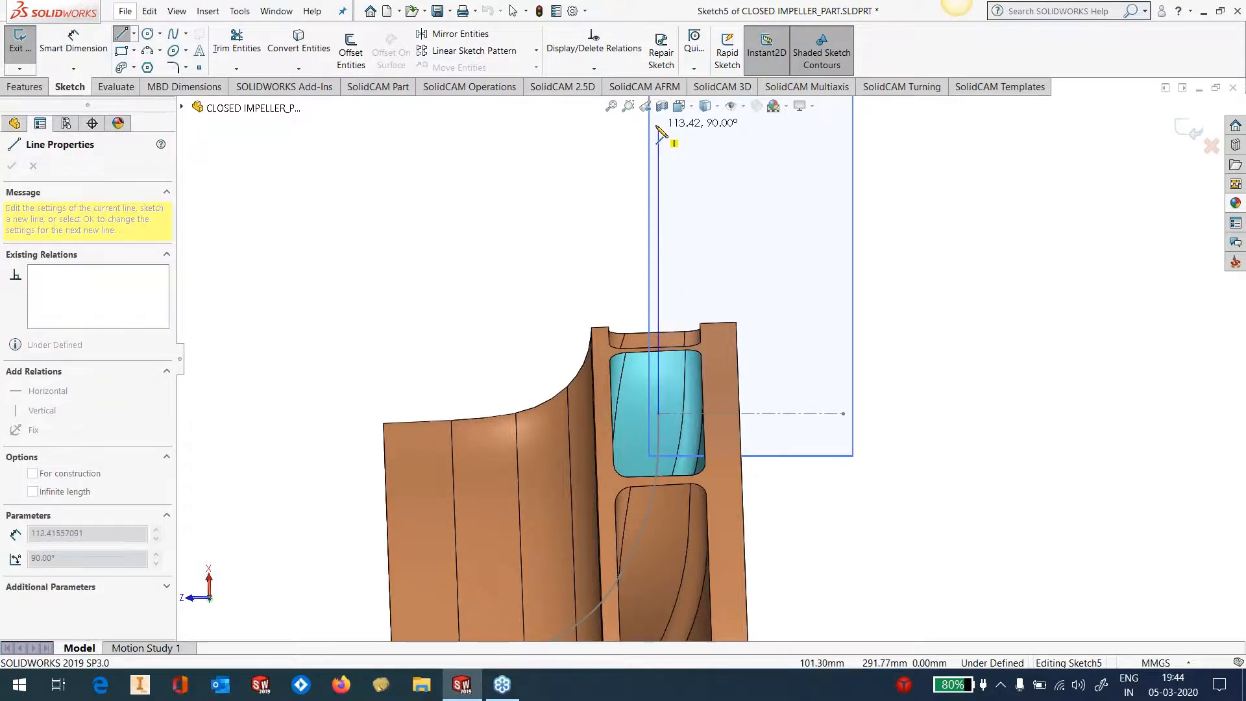
pyautogui.click(658, 122)
pyautogui.press('Escape')
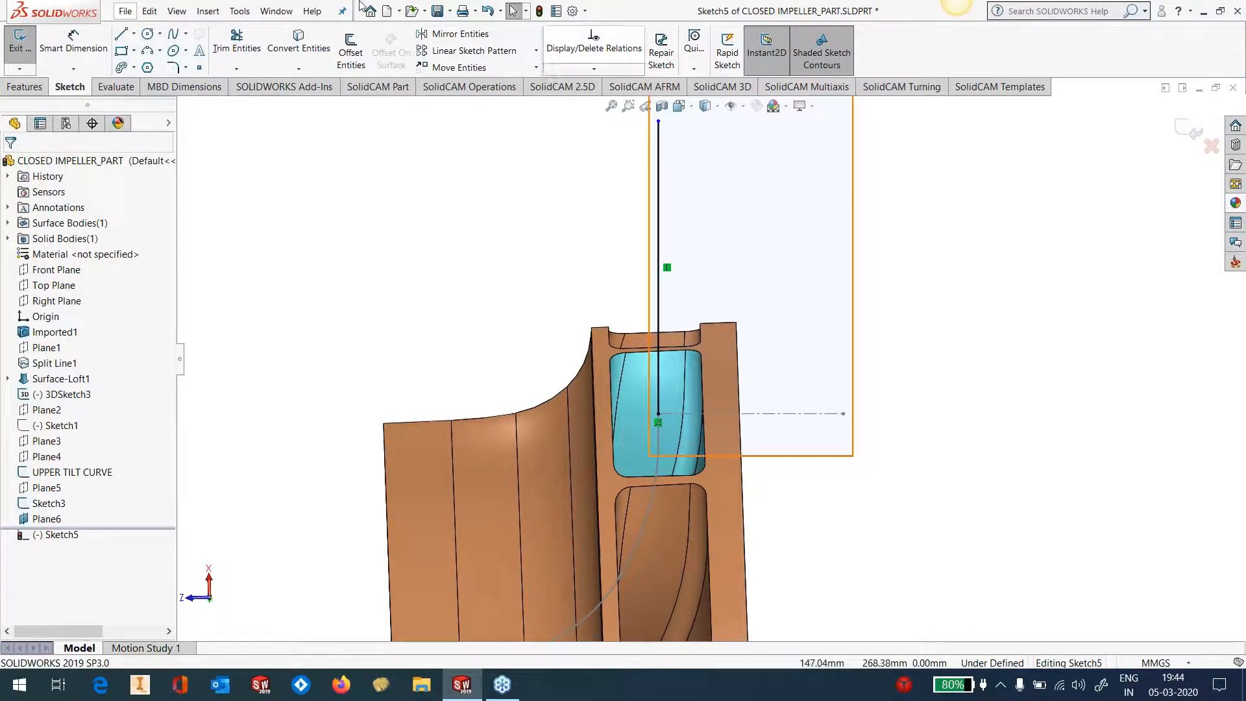
# Step: Sketch a second line about 69 mm long from the first line's free end, slanting back toward the passage opening
pyautogui.click(121, 34)
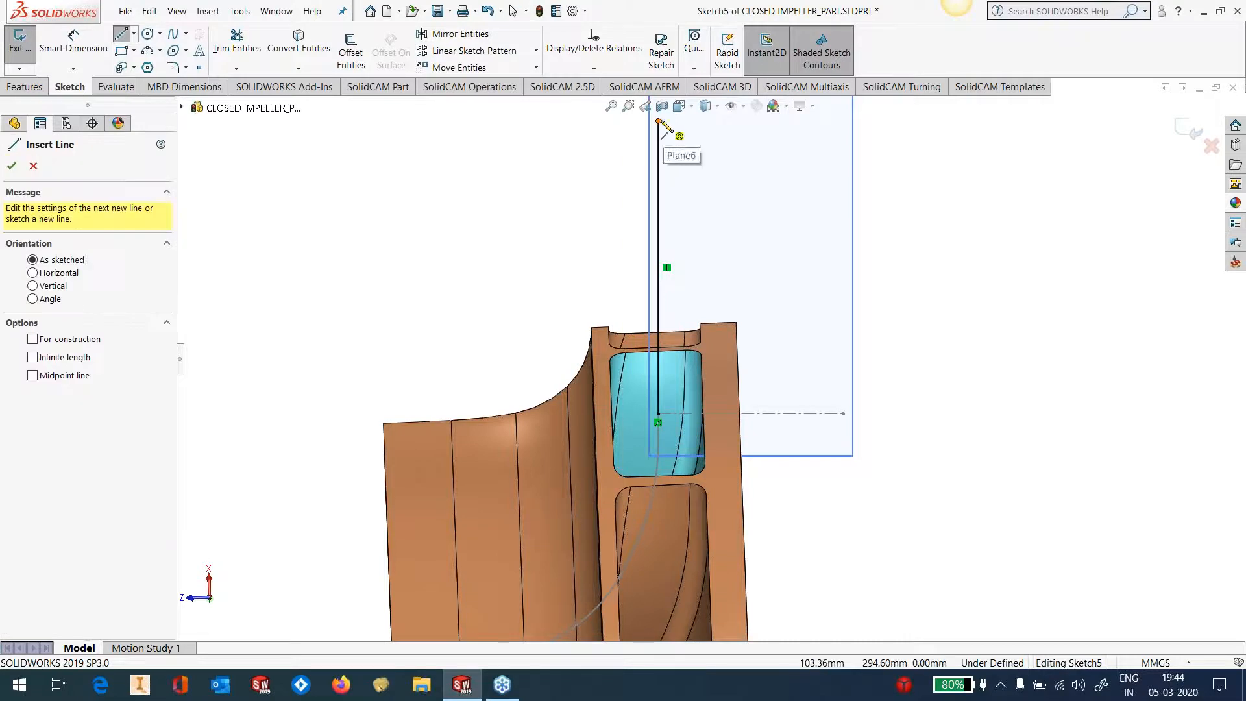
pyautogui.click(659, 123)
pyautogui.click(692, 292)
pyautogui.press('Escape')
# Step: Dimension the angle between the two sketched lines and set it to 6°
pyautogui.click(73, 45)
pyautogui.click(659, 234)
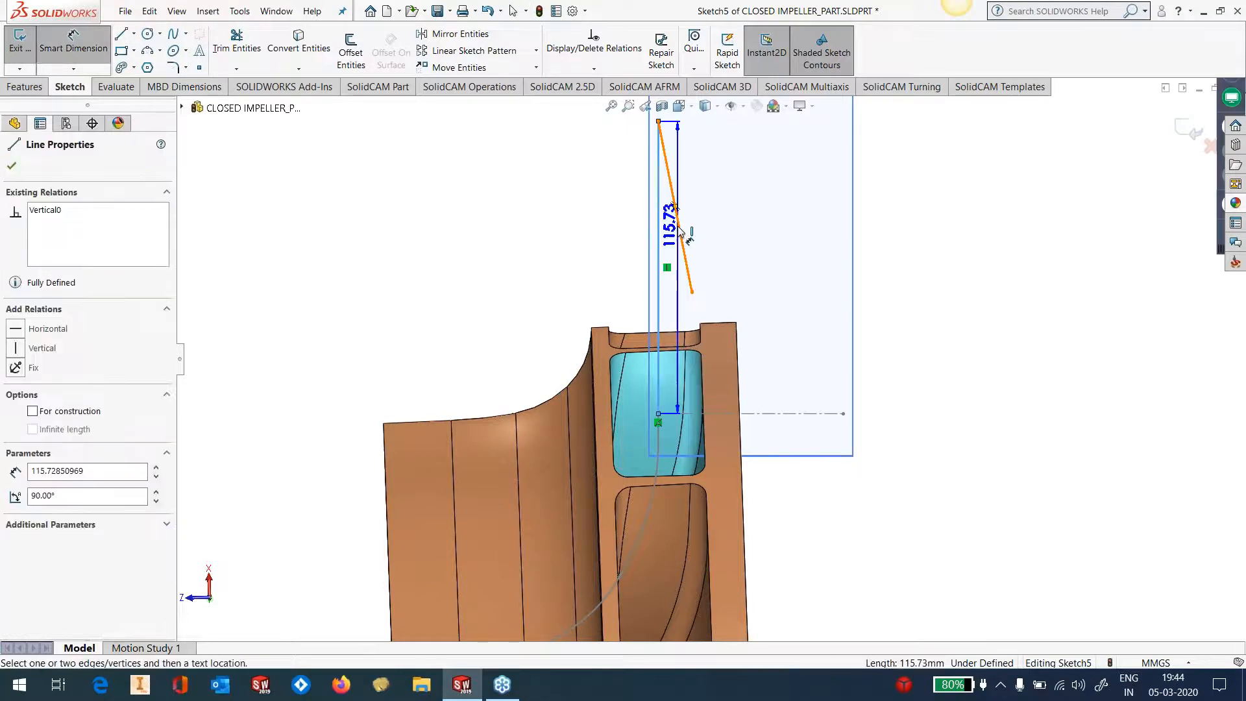
pyautogui.click(679, 232)
pyautogui.click(678, 278)
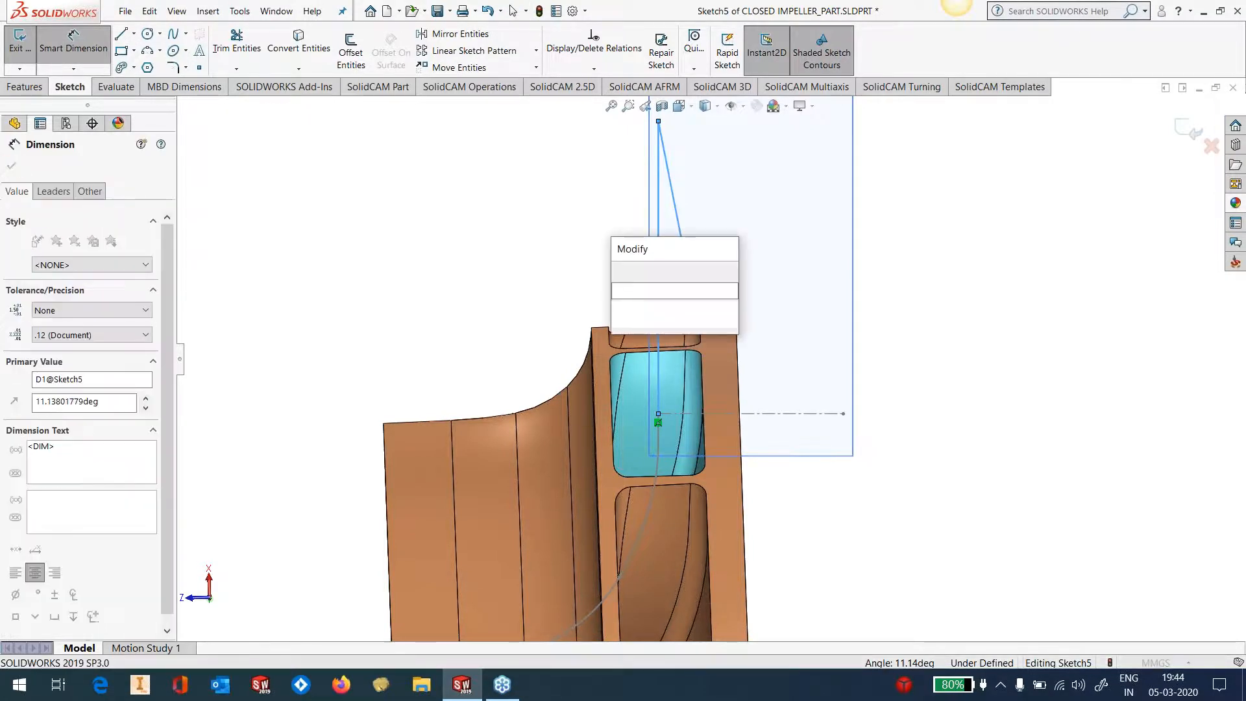
pyautogui.write('6')
pyautogui.press('Return')
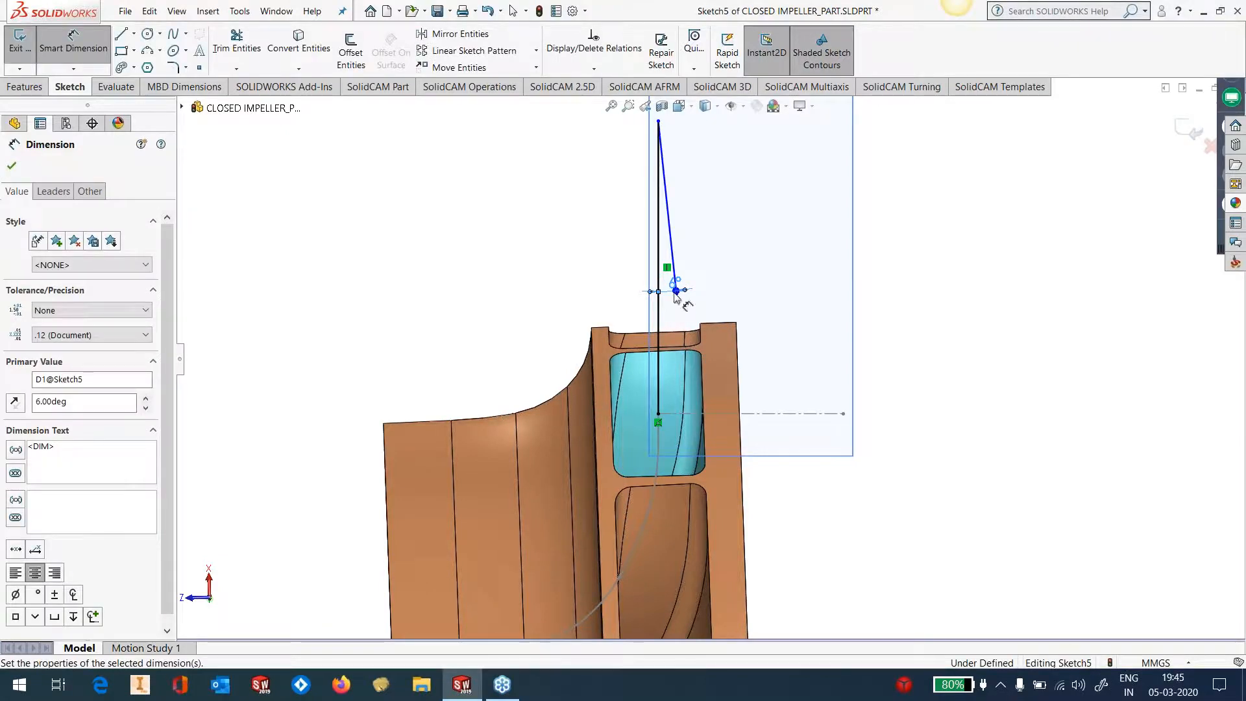
pyautogui.click(901, 332)
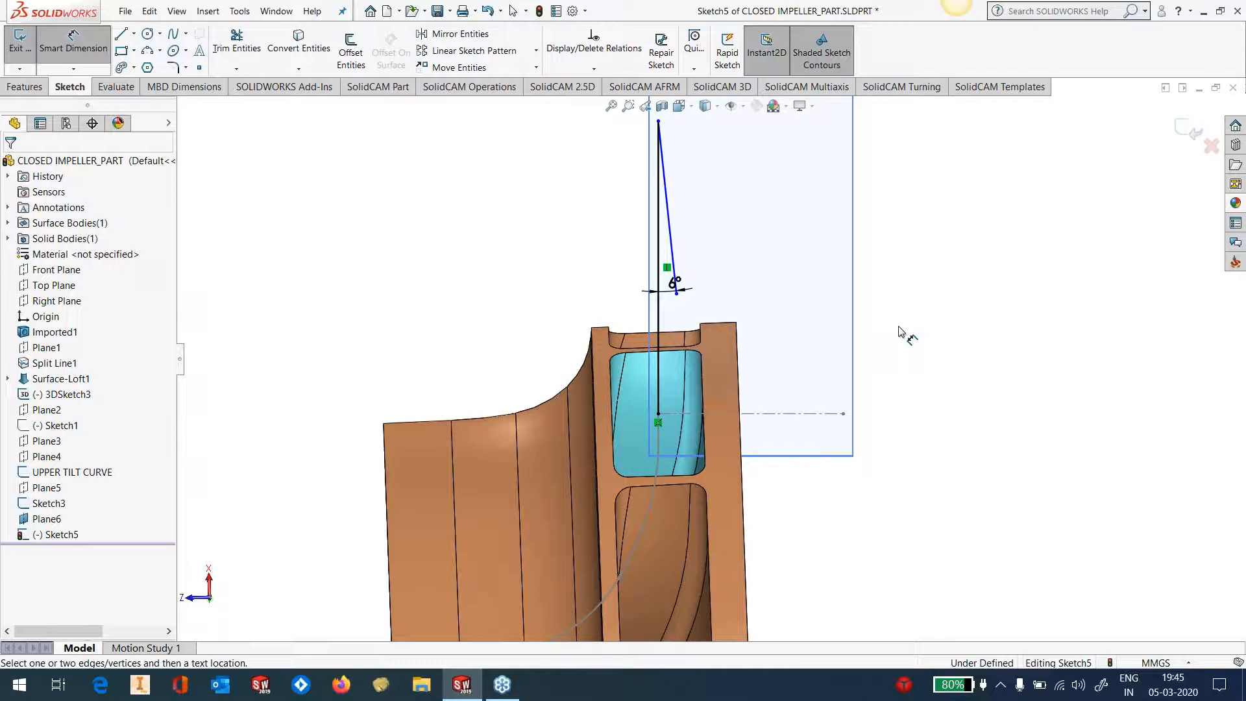
# Step: Dimension the slanted line's length and set it to 98 mm
pyautogui.click(672, 220)
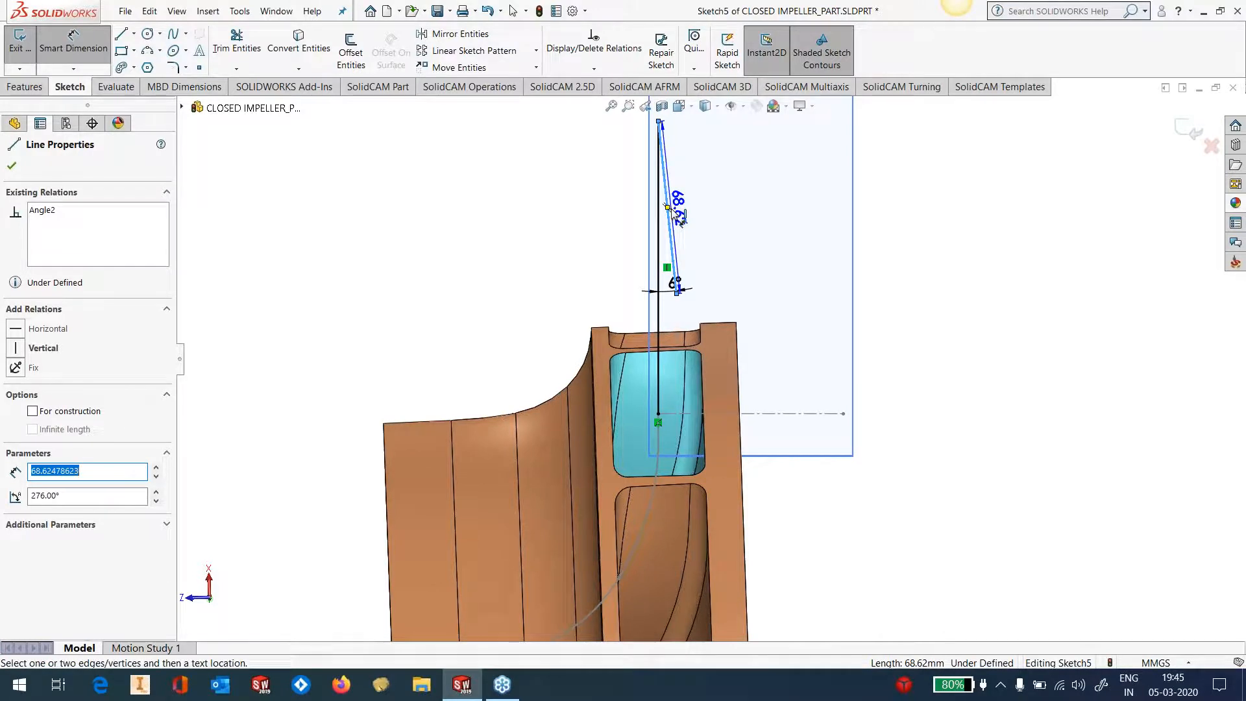
pyautogui.write('98')
pyautogui.press('Return')
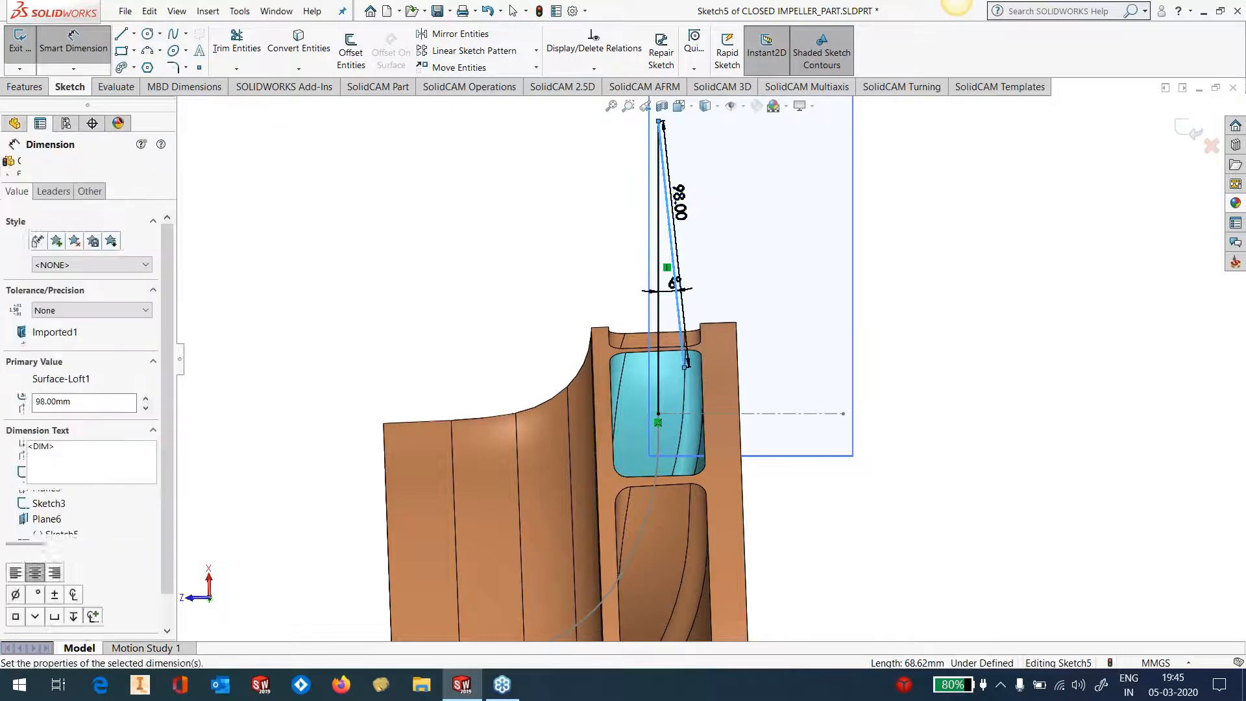
pyautogui.press('Return')
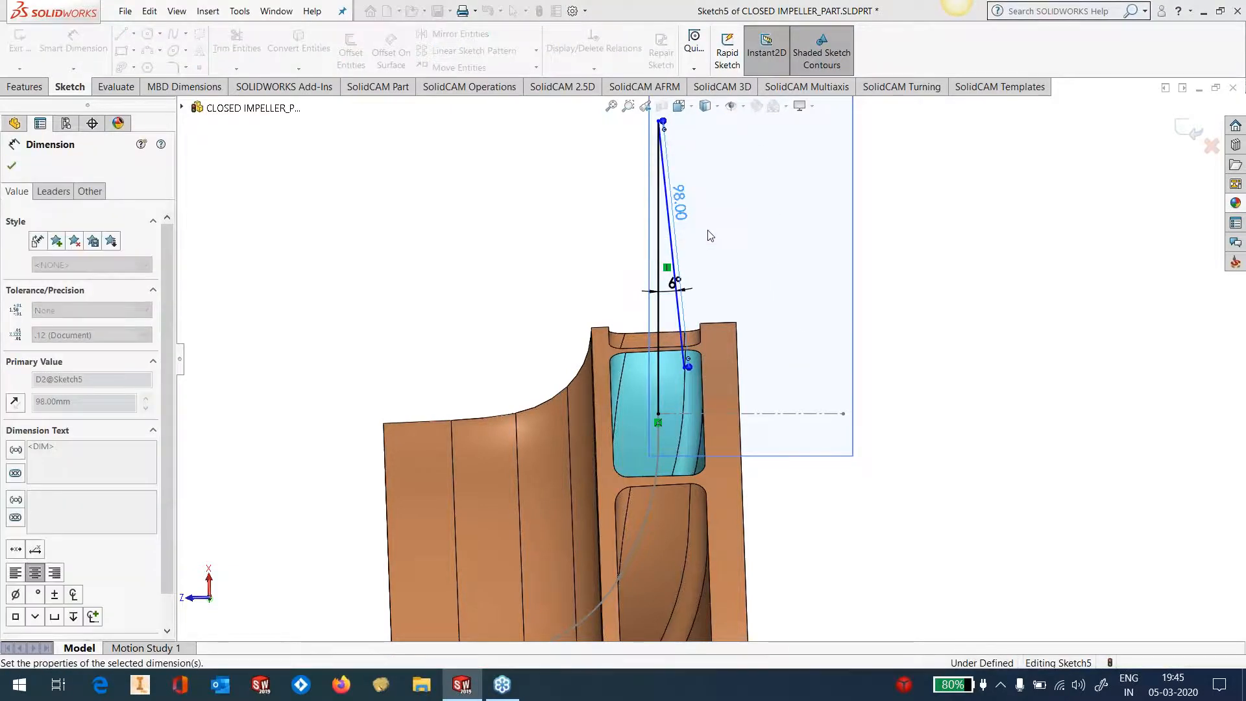
# Step: Dimension the line from the curve's outer end at 115 mm and finish the sketch
pyautogui.moveTo(856, 447)
pyautogui.mouseDown(button='middle')
pyautogui.moveTo(856, 362)
pyautogui.moveTo(840, 459)
pyautogui.mouseUp(button='middle')
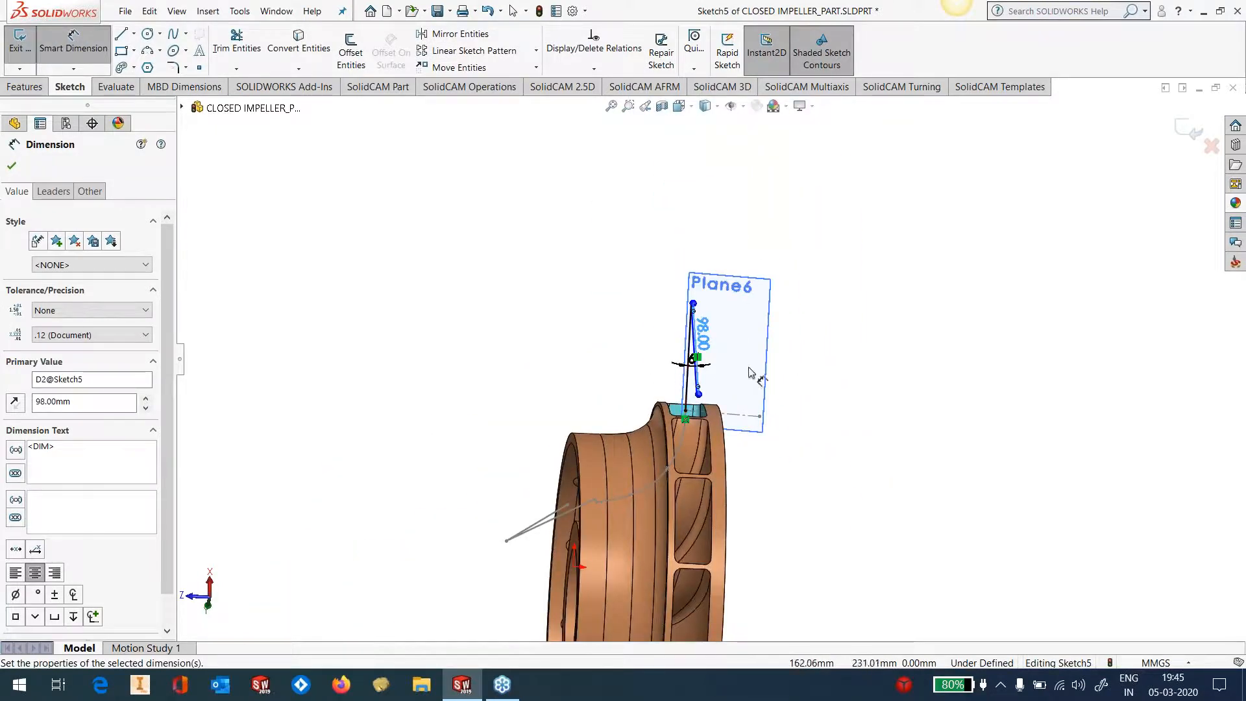
pyautogui.scroll(-3, 649, 383)
pyautogui.click(648, 385)
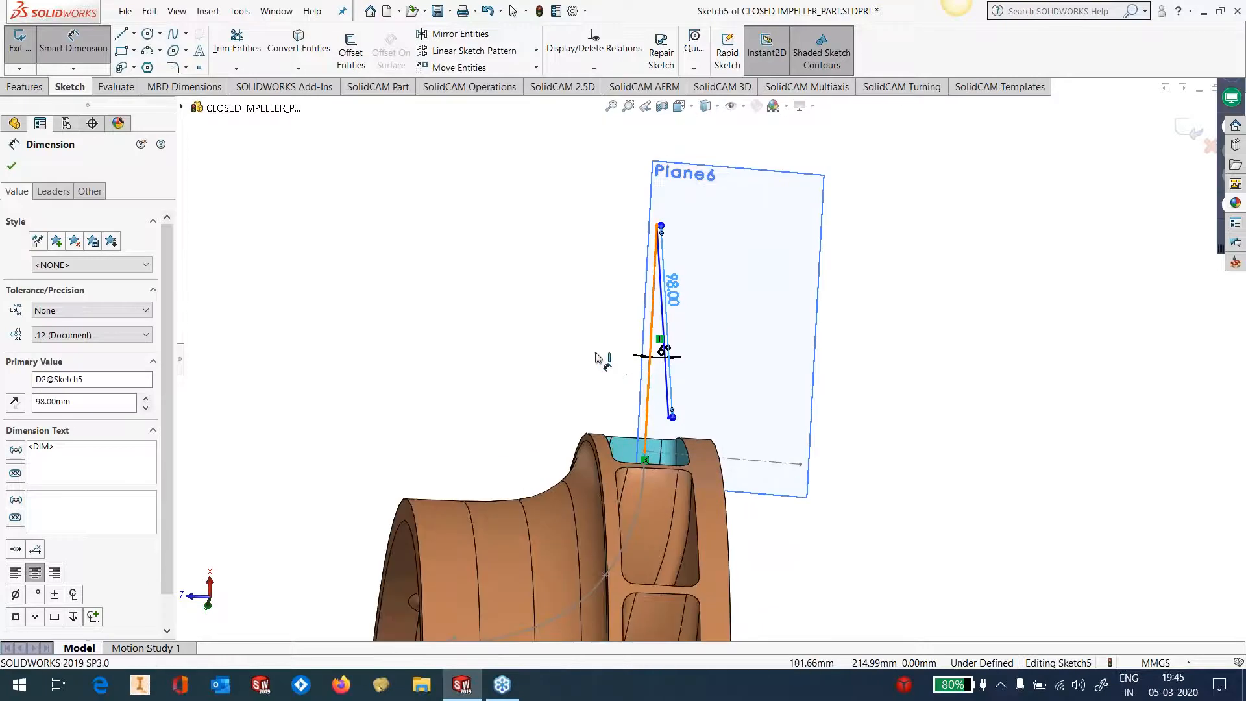
pyautogui.click(598, 354)
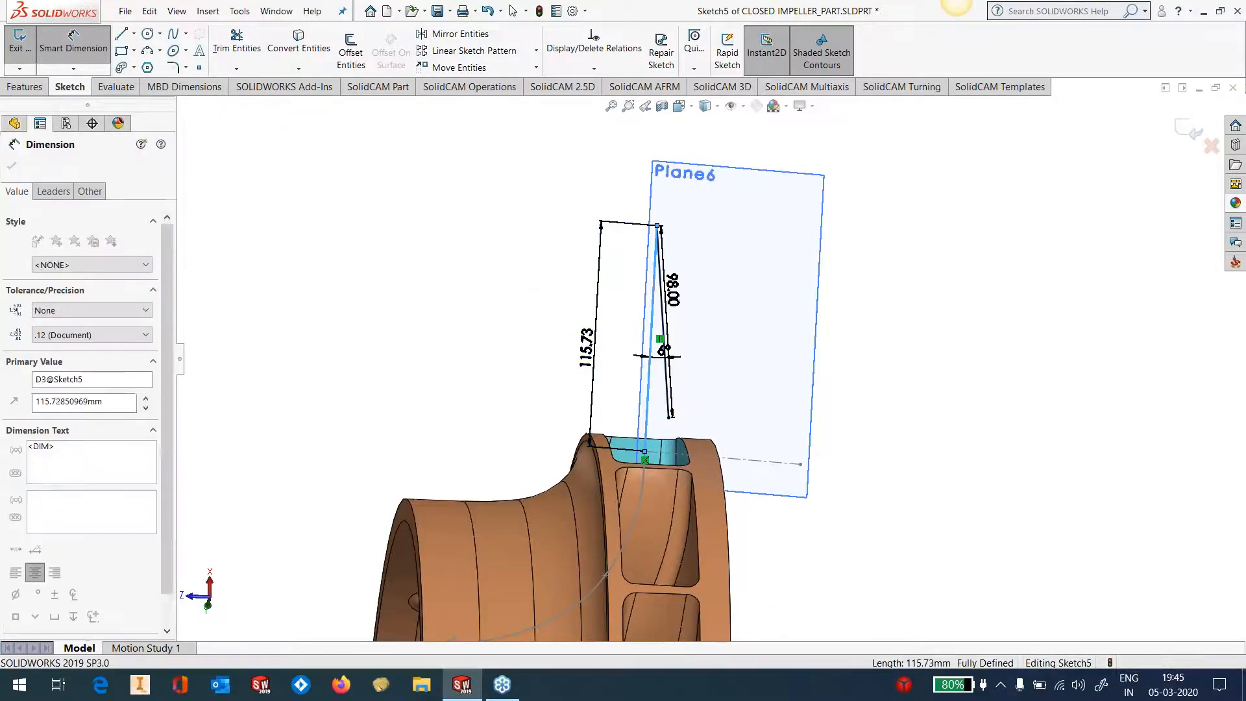
pyautogui.write('115')
pyautogui.press('Return')
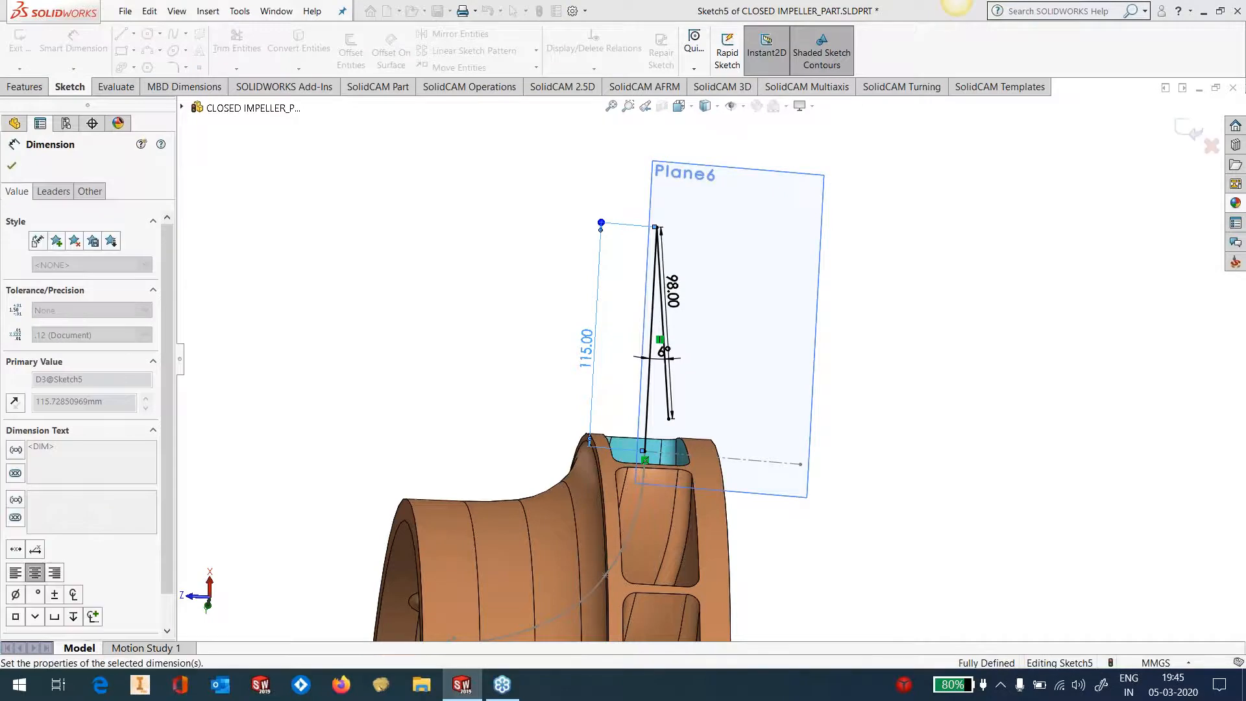
pyautogui.click(1189, 130)
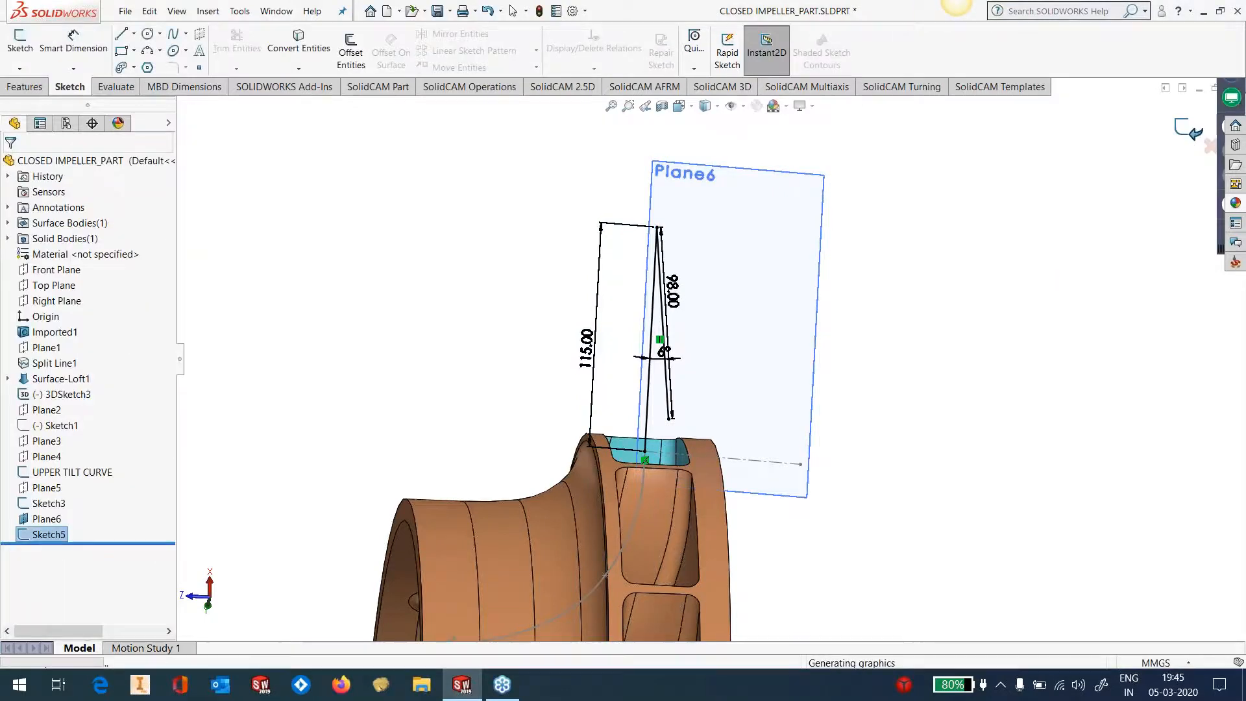
# Step: Hide the vertical line sketch, Plane6 and the 3D mid-passage curve, leaving the two-line tilt sketch shown
pyautogui.moveTo(1038, 272)
pyautogui.mouseDown(button='middle')
pyautogui.moveTo(880, 341)
pyautogui.moveTo(921, 554)
pyautogui.moveTo(870, 550)
pyautogui.mouseUp(button='middle')
pyautogui.scroll(4, 754, 437)
pyautogui.scroll(-1, 692, 373)
pyautogui.scroll(-3, 692, 373)
pyautogui.scroll(2, 714, 468)
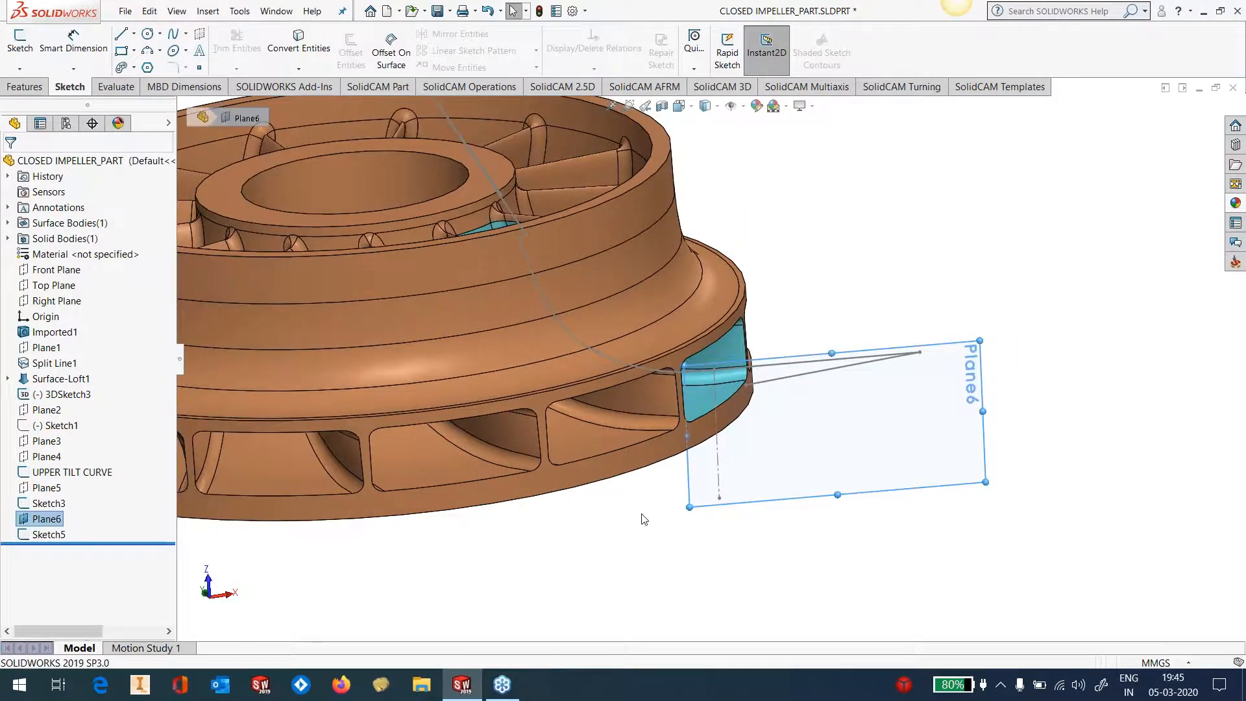
pyautogui.click(57, 503)
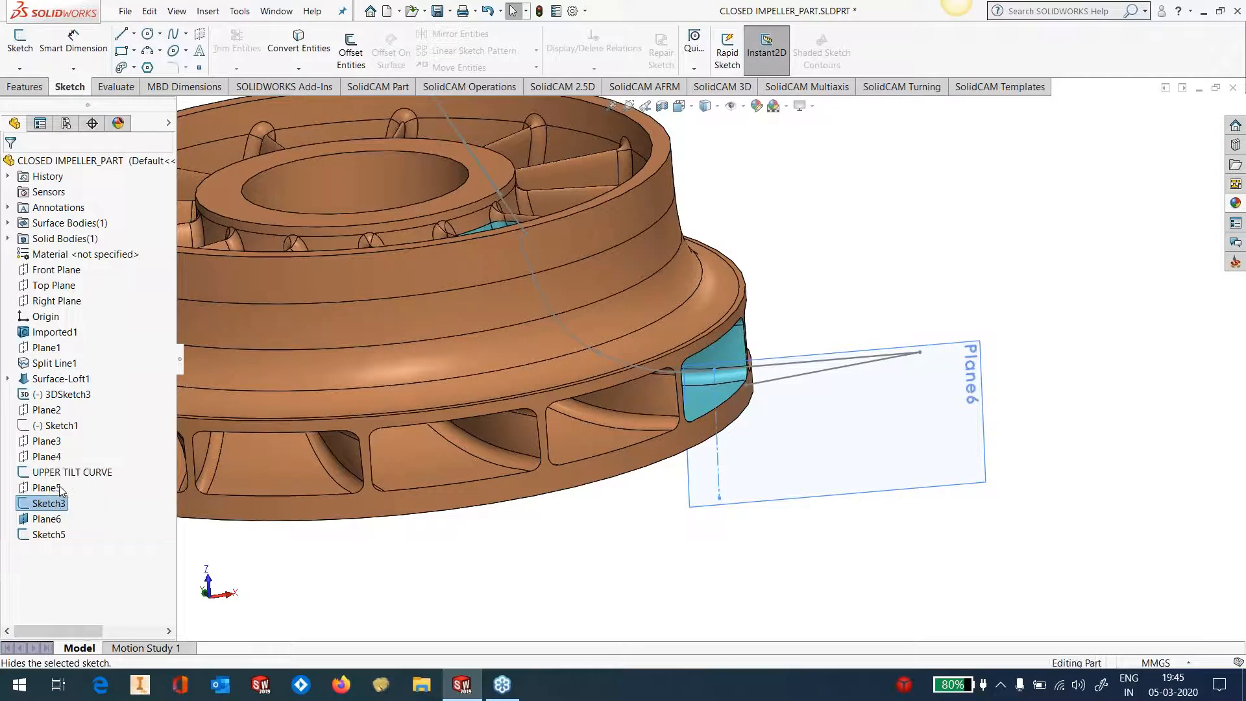
pyautogui.press('Escape')
pyautogui.click(826, 509)
pyautogui.press('Escape')
pyautogui.click(61, 394)
pyautogui.click(75, 373)
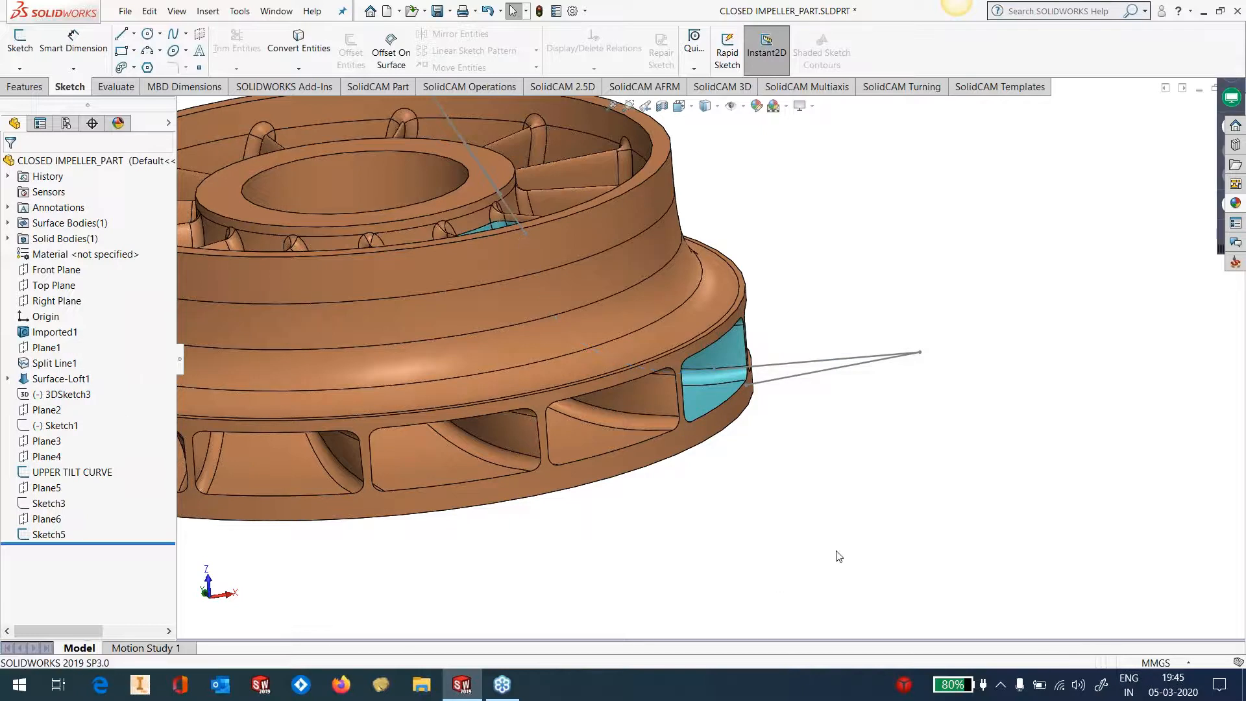
# Step: Rename the sketch holding the 115 mm and 98 mm lines as LOWER TILT CURVE
pyautogui.scroll(-2, 773, 304)
pyautogui.click(52, 535)
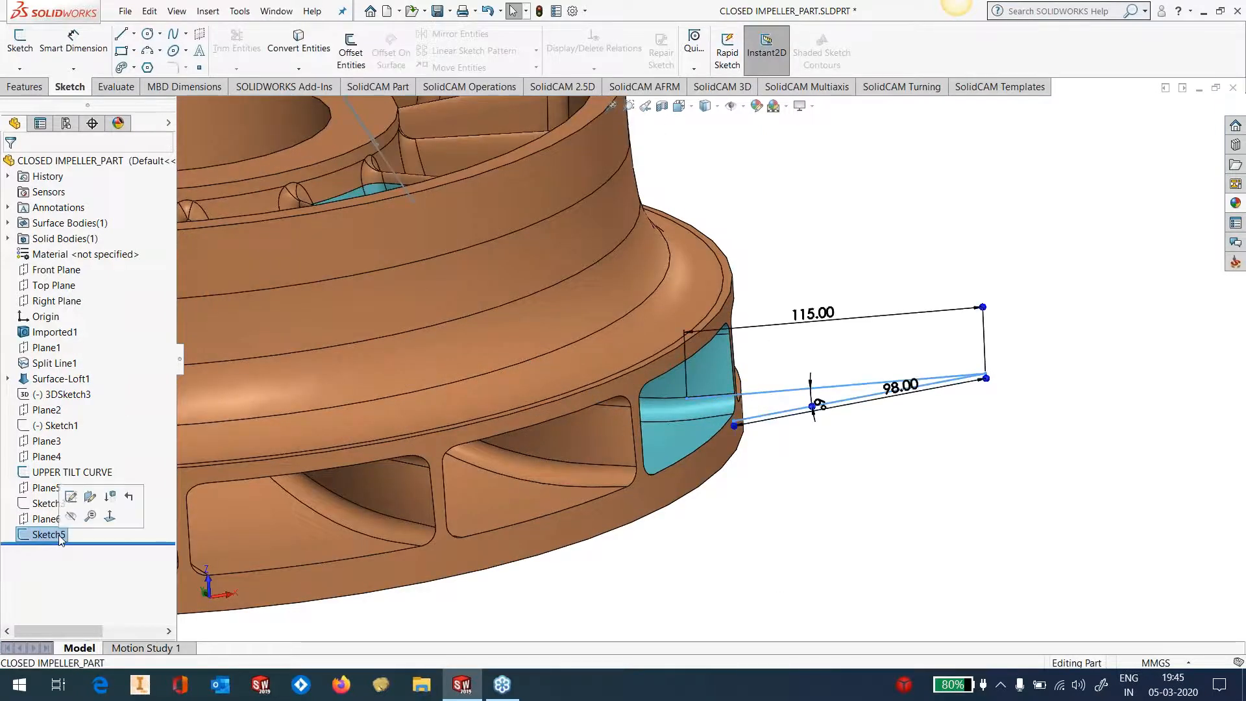
pyautogui.click(52, 535)
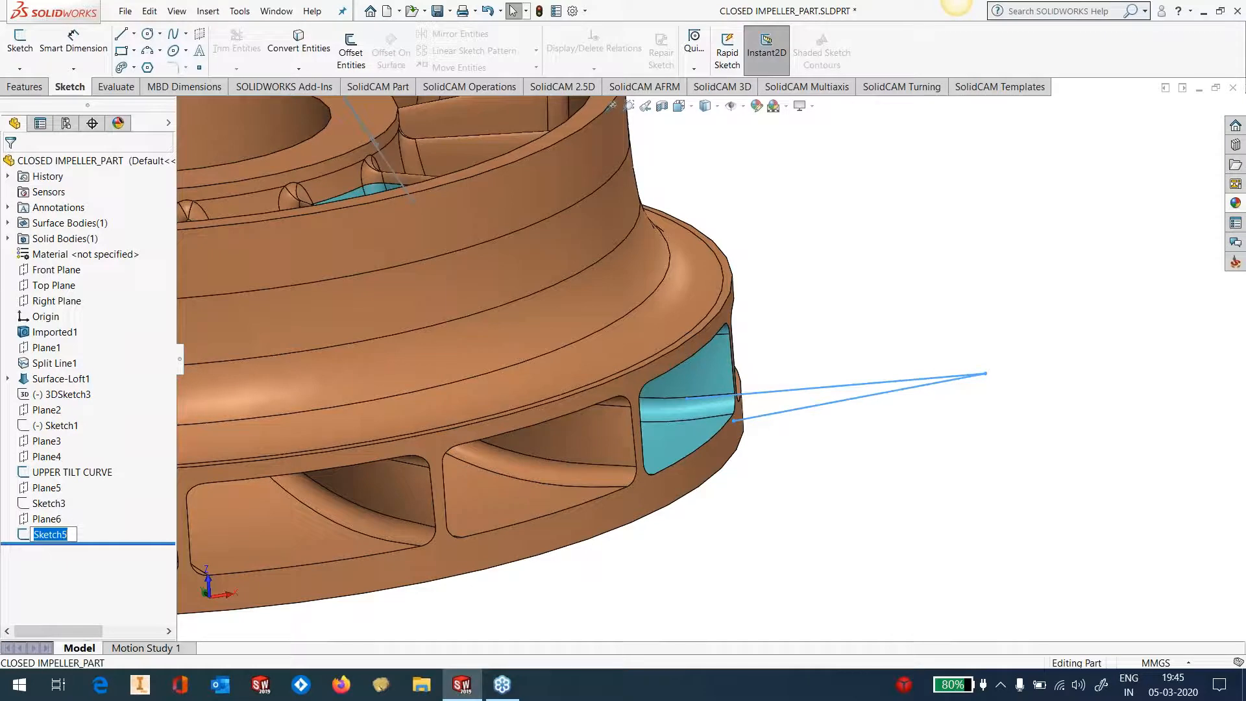
pyautogui.write('LOWER TILT CURVE')
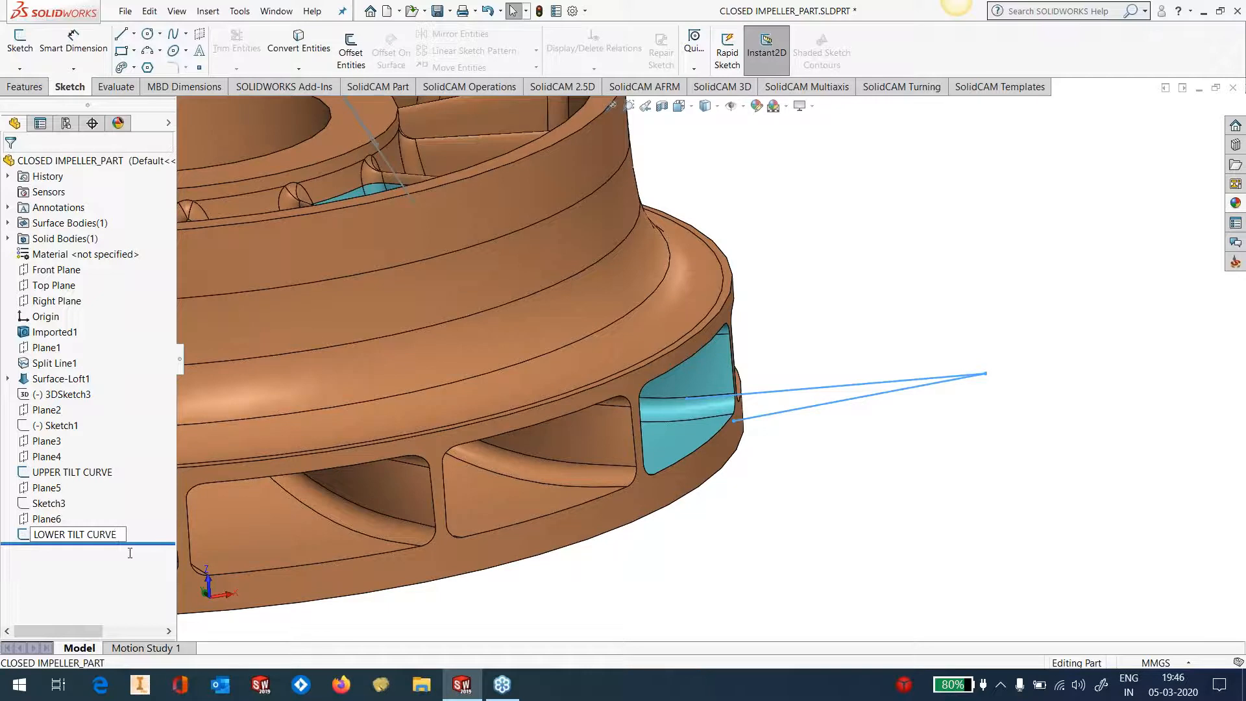
pyautogui.click(715, 503)
pyautogui.scroll(2, 685, 402)
pyautogui.scroll(-2, 668, 339)
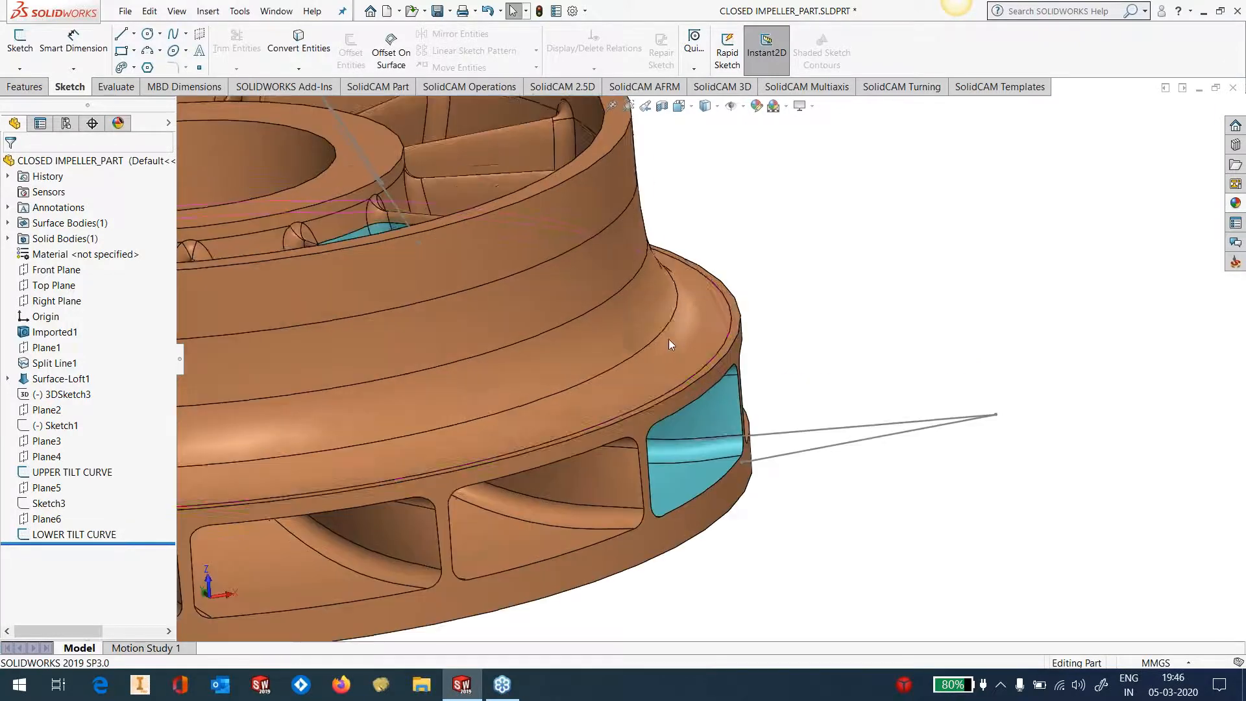
pyautogui.moveTo(669, 339); pyautogui.dragTo(668, 383, button='middle')
pyautogui.scroll(3, 701, 360)
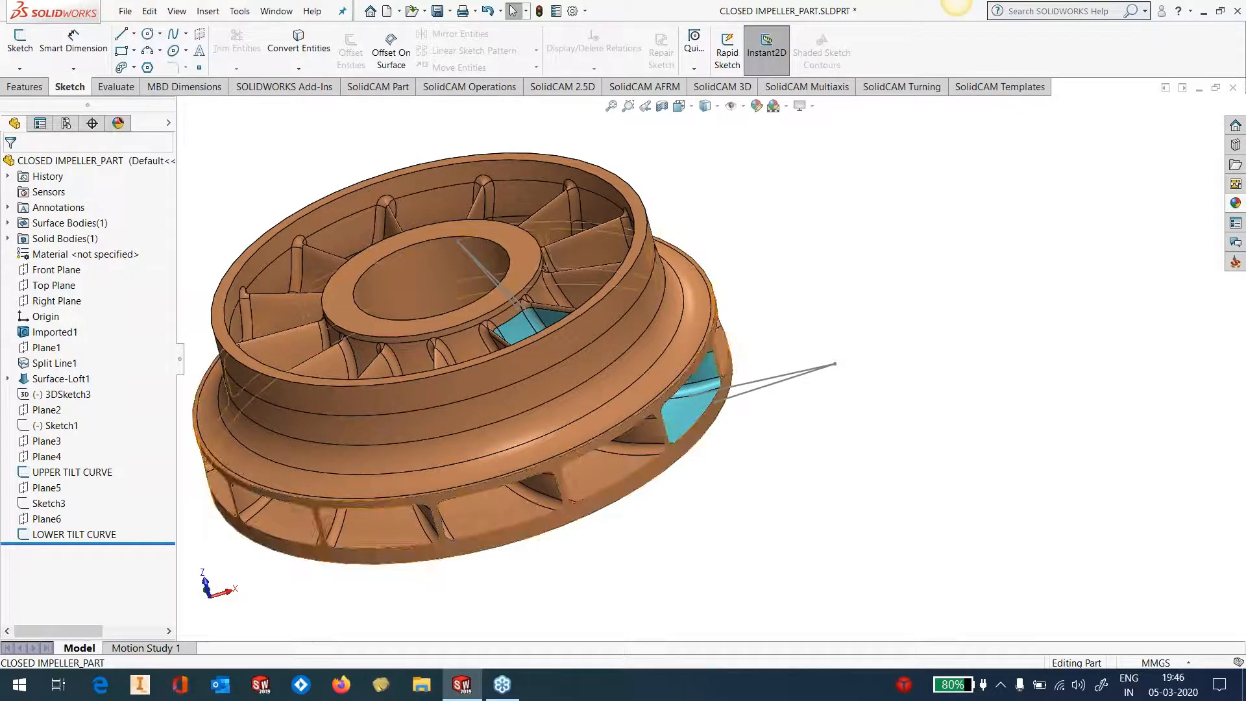
pyautogui.scroll(-3, 582, 328)
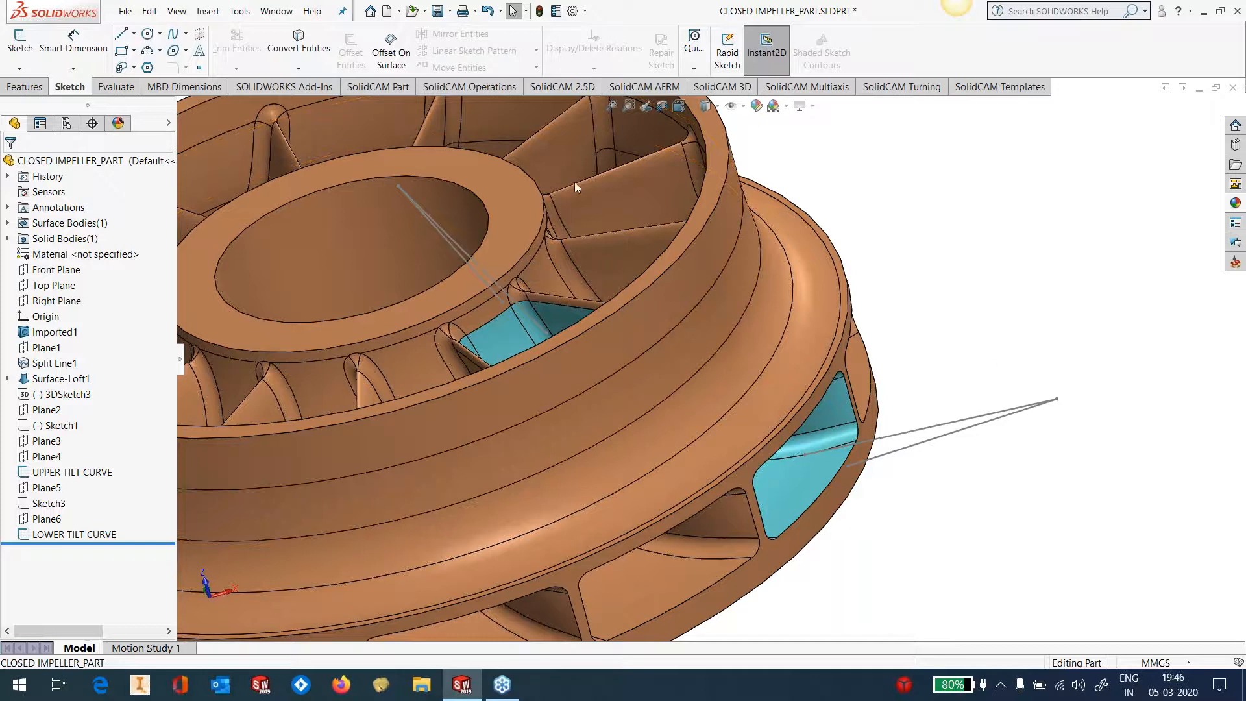
# Step: Start a surface offset at zero distance and select the first three faces inside the highlighted blade passage from its inlet side
pyautogui.click(208, 11)
pyautogui.moveTo(364, 122)
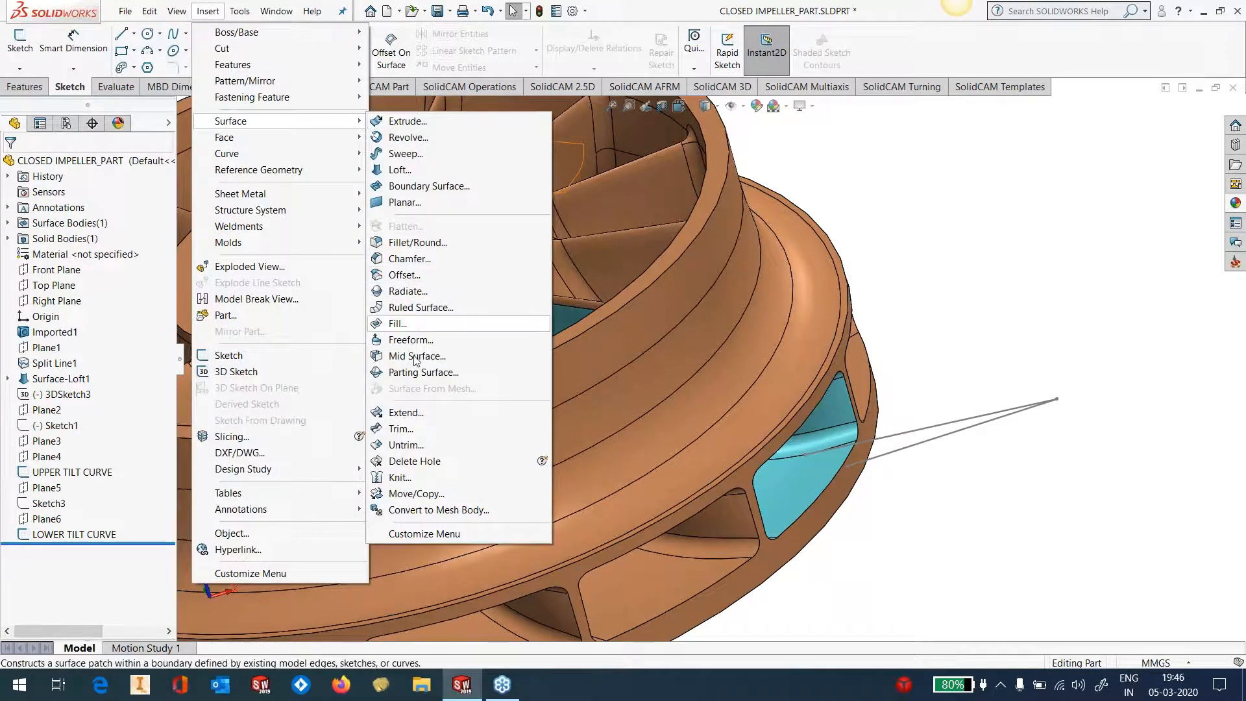
pyautogui.click(415, 273)
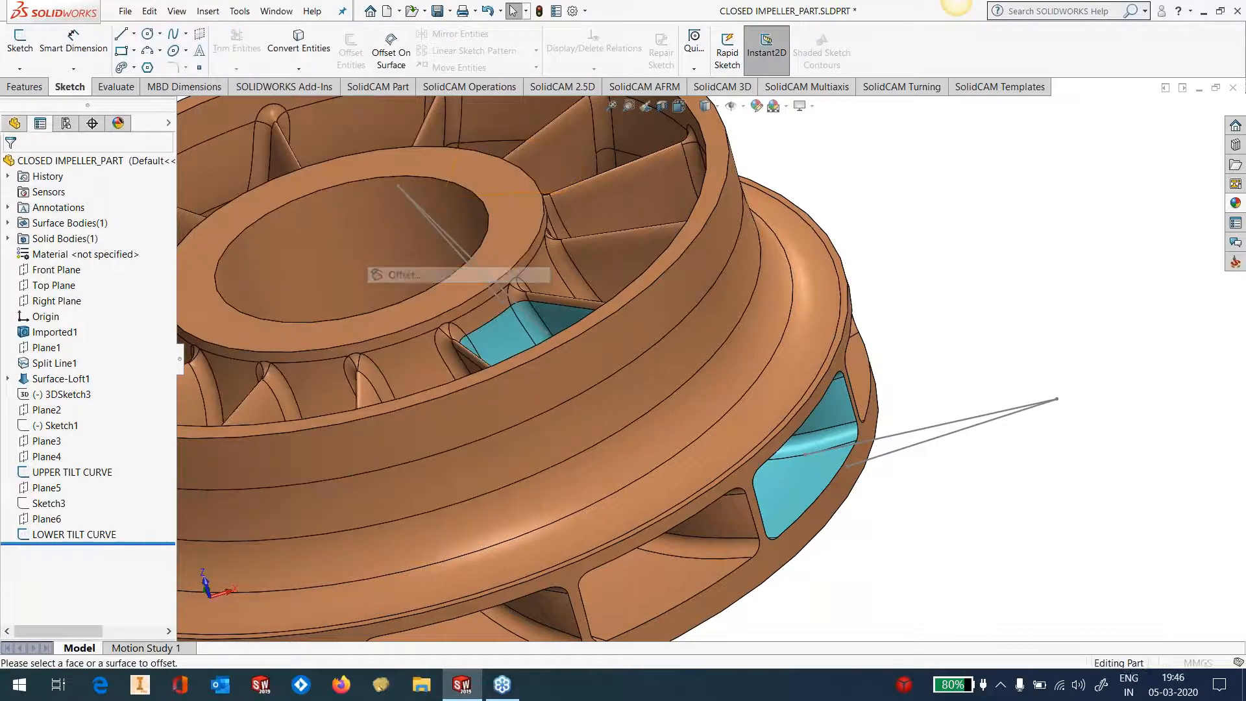
pyautogui.write('0')
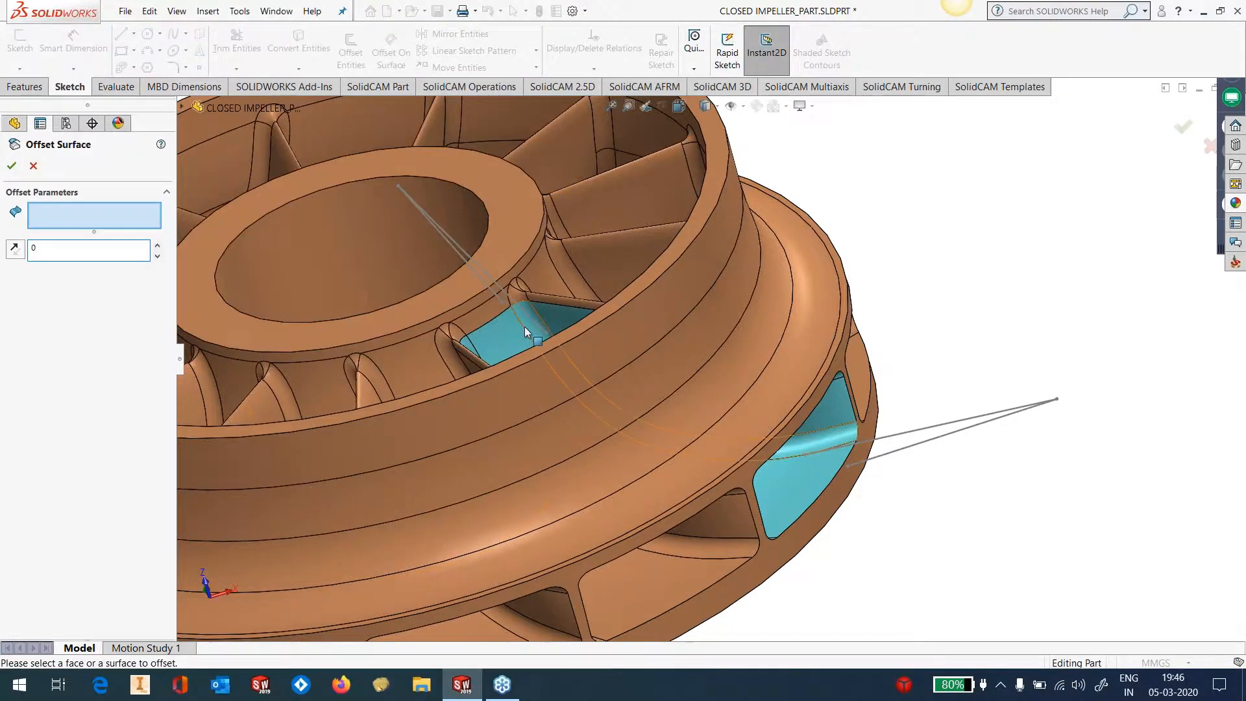
pyautogui.scroll(-5, 524, 326)
pyautogui.moveTo(534, 397); pyautogui.dragTo(572, 389, button='middle')
pyautogui.click(572, 377)
pyautogui.click(531, 429)
pyautogui.click(521, 470)
# Step: Add six more inlet-side wall and fillet faces of the blade passage to the surface copy
pyautogui.moveTo(521, 454); pyautogui.dragTo(877, 279, button='middle')
pyautogui.click(591, 265)
pyautogui.click(640, 237)
pyautogui.click(867, 283)
pyautogui.click(856, 281)
pyautogui.click(887, 338)
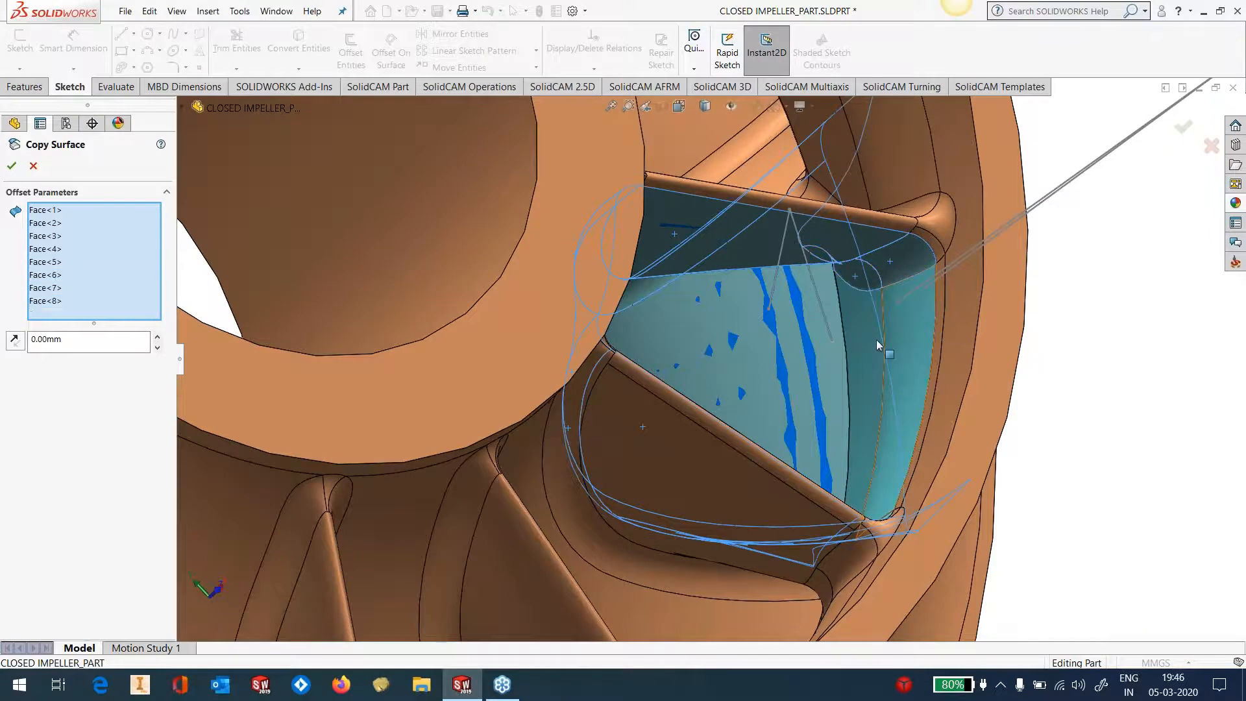
pyautogui.click(868, 359)
# Step: Add the three small fillet faces along the inner edge of the passage to the surface copy
pyautogui.moveTo(868, 368); pyautogui.dragTo(843, 627, button='middle')
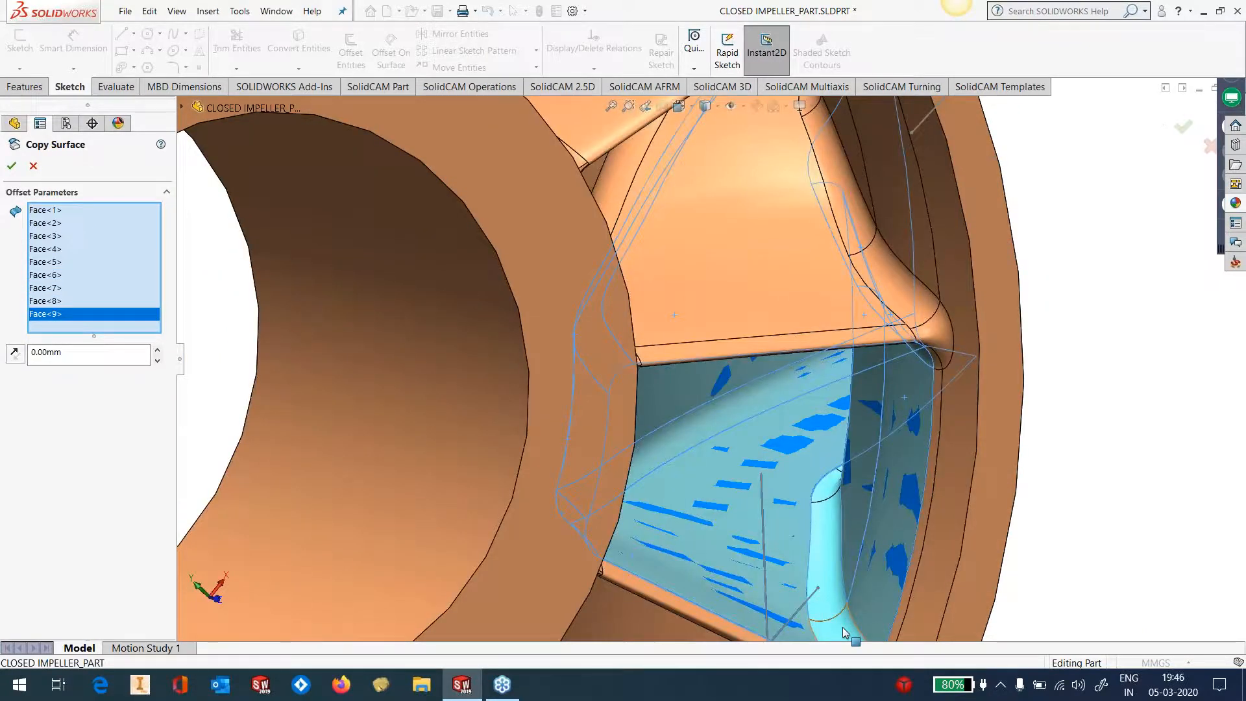
pyautogui.click(836, 622)
pyautogui.click(828, 571)
pyautogui.click(824, 494)
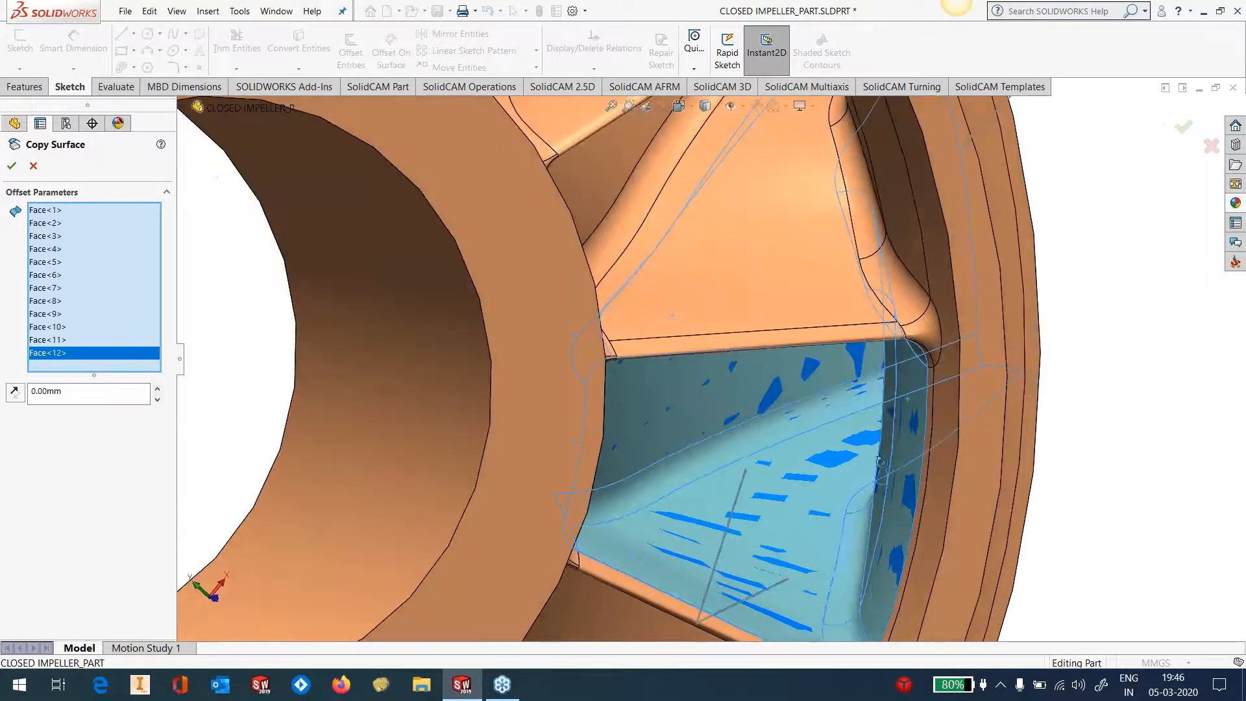
# Step: Add three more wall and fillet faces from the passage's outlet side to the surface copy
pyautogui.moveTo(824, 495); pyautogui.dragTo(1018, 427, button='middle')
pyautogui.scroll(-1, 1070, 346)
pyautogui.moveTo(1069, 346); pyautogui.dragTo(935, 513, button='middle')
pyautogui.click(889, 310)
pyautogui.scroll(-6, 896, 312)
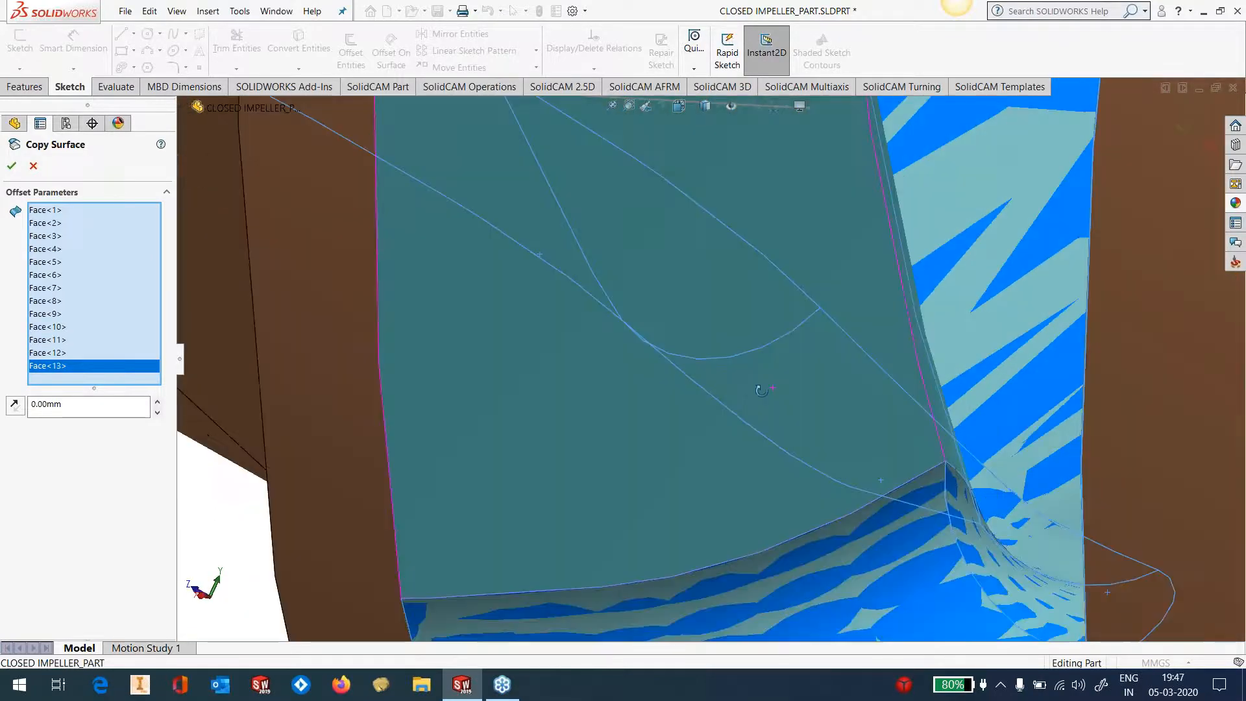
pyautogui.moveTo(759, 387); pyautogui.dragTo(761, 403, button='middle')
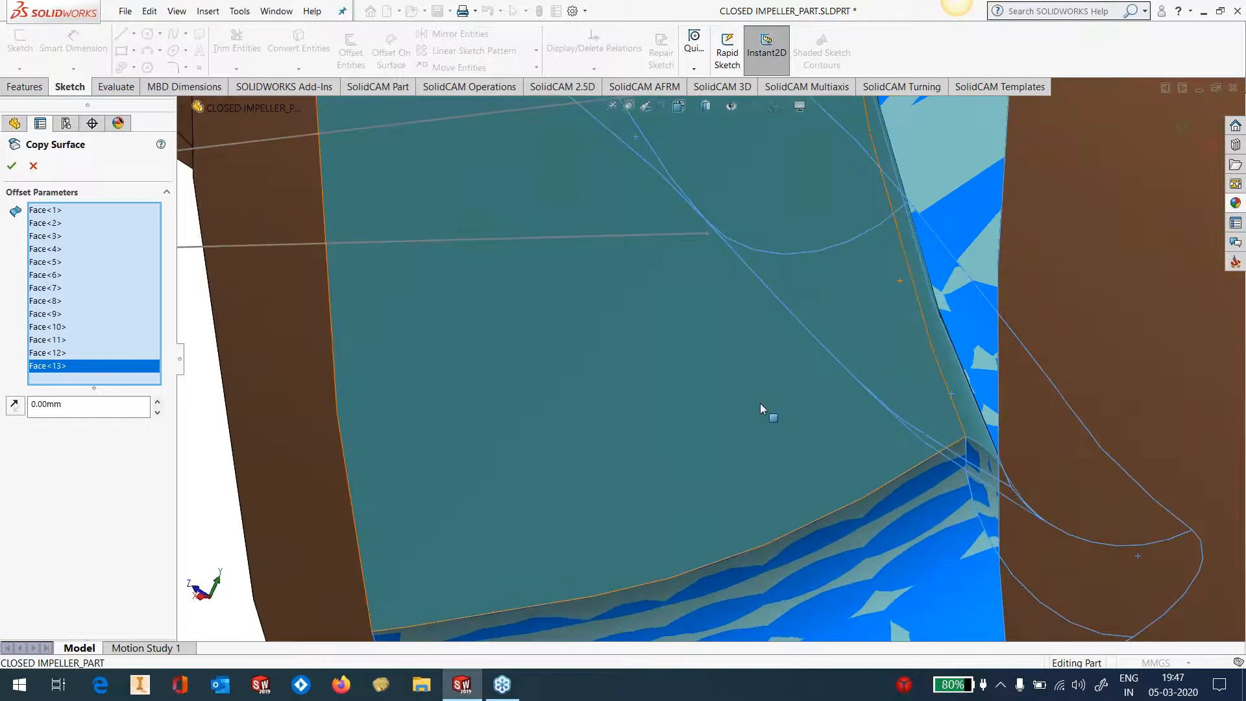
pyautogui.click(761, 403)
pyautogui.click(904, 396)
pyautogui.scroll(3, 905, 396)
pyautogui.scroll(4, 905, 396)
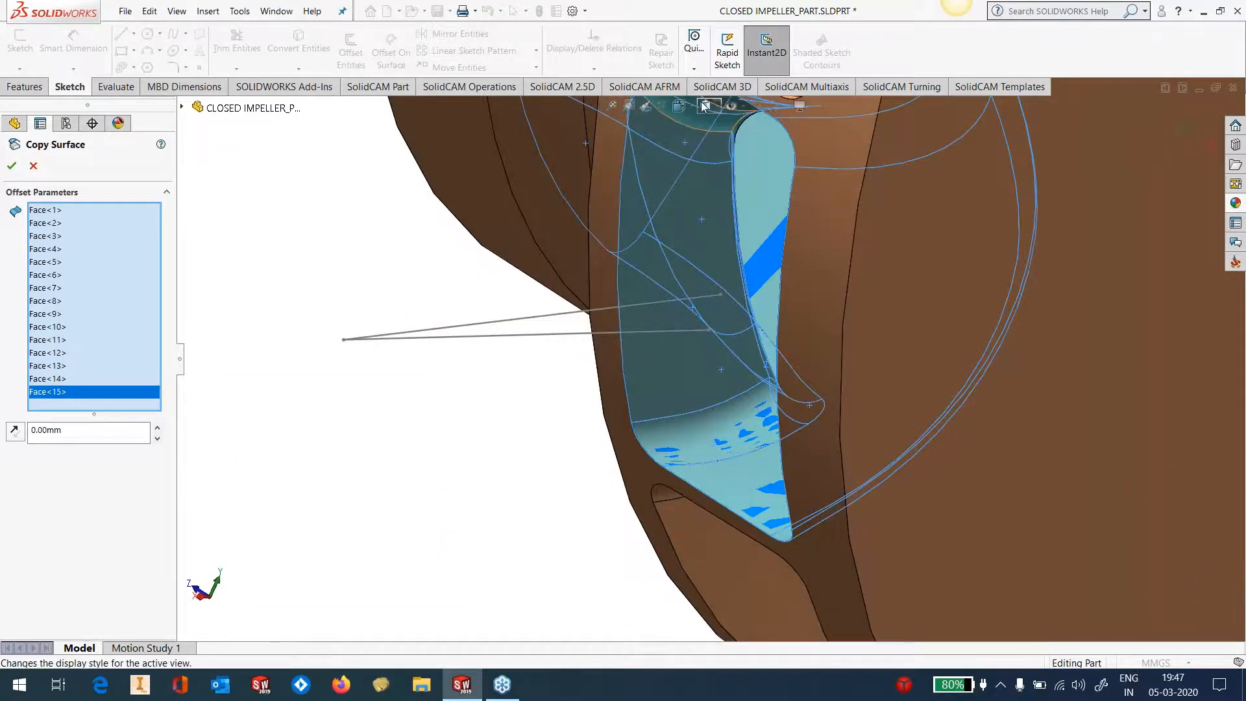
# Step: Add the last two corner fillet faces near the outlet and create the 0.00 mm surface copy of all 17 passage faces
pyautogui.scroll(-8, 727, 114)
pyautogui.click(679, 273)
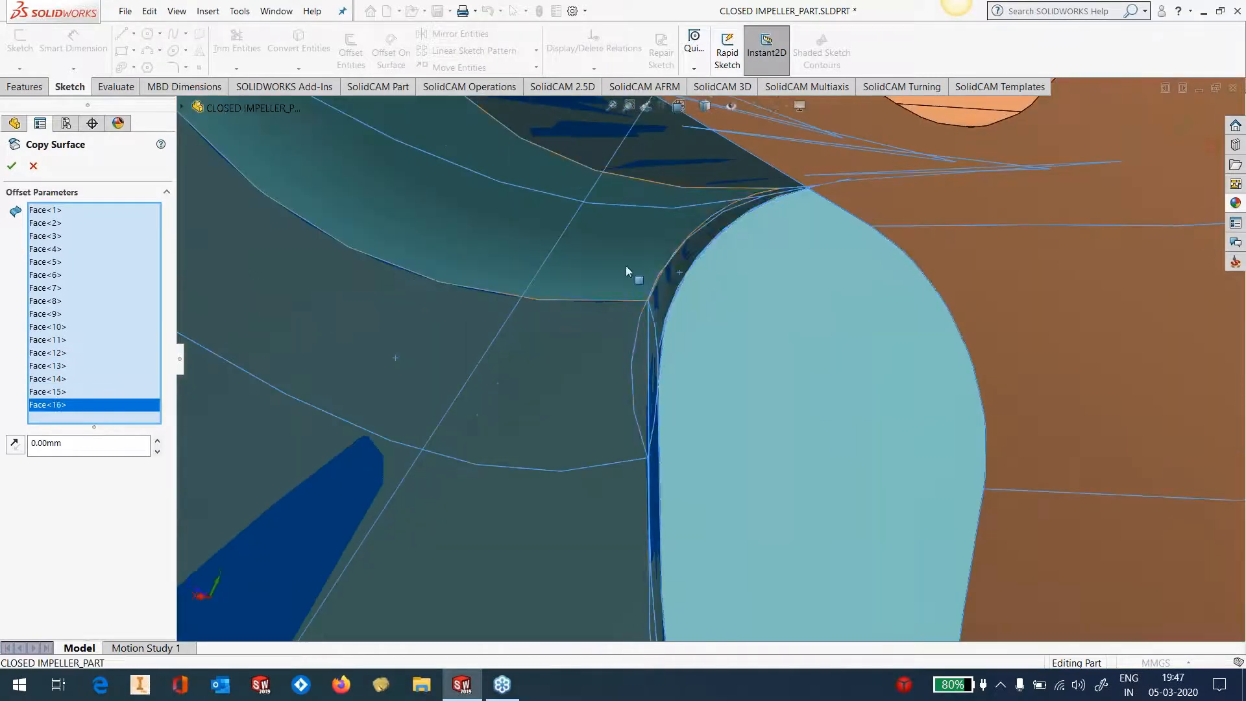
pyautogui.click(626, 266)
pyautogui.scroll(6, 595, 378)
pyautogui.scroll(8, 594, 377)
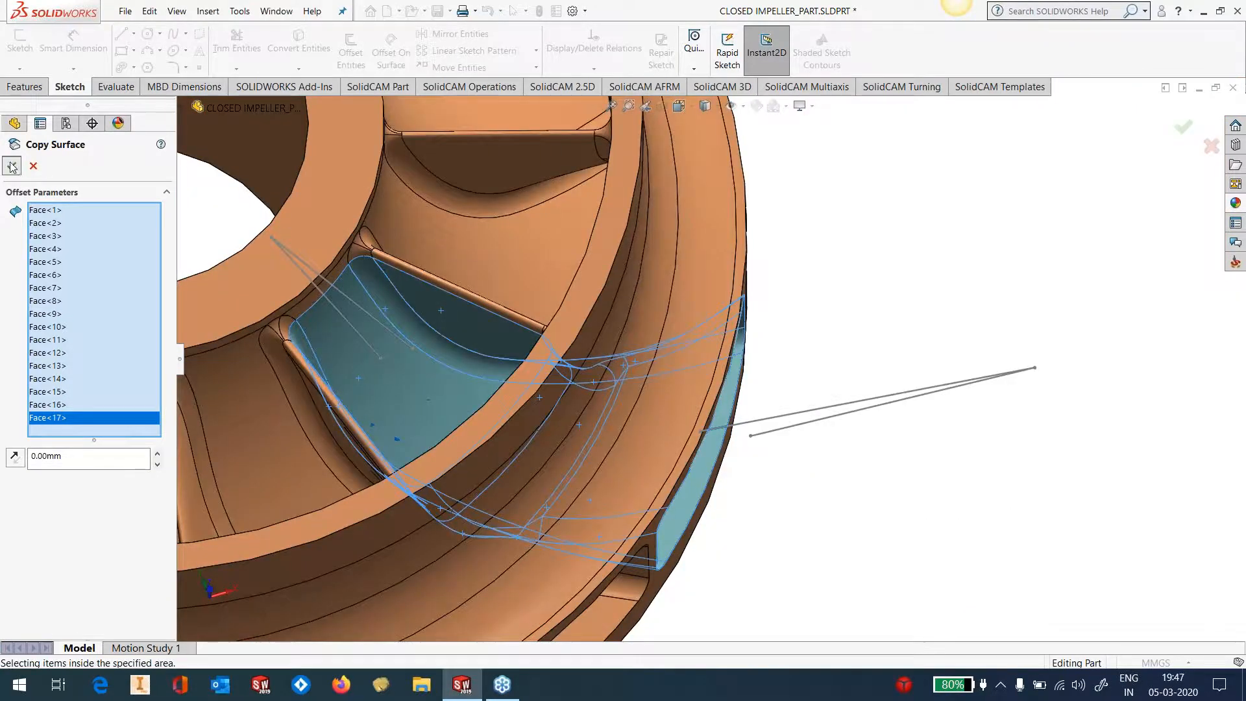
pyautogui.click(12, 167)
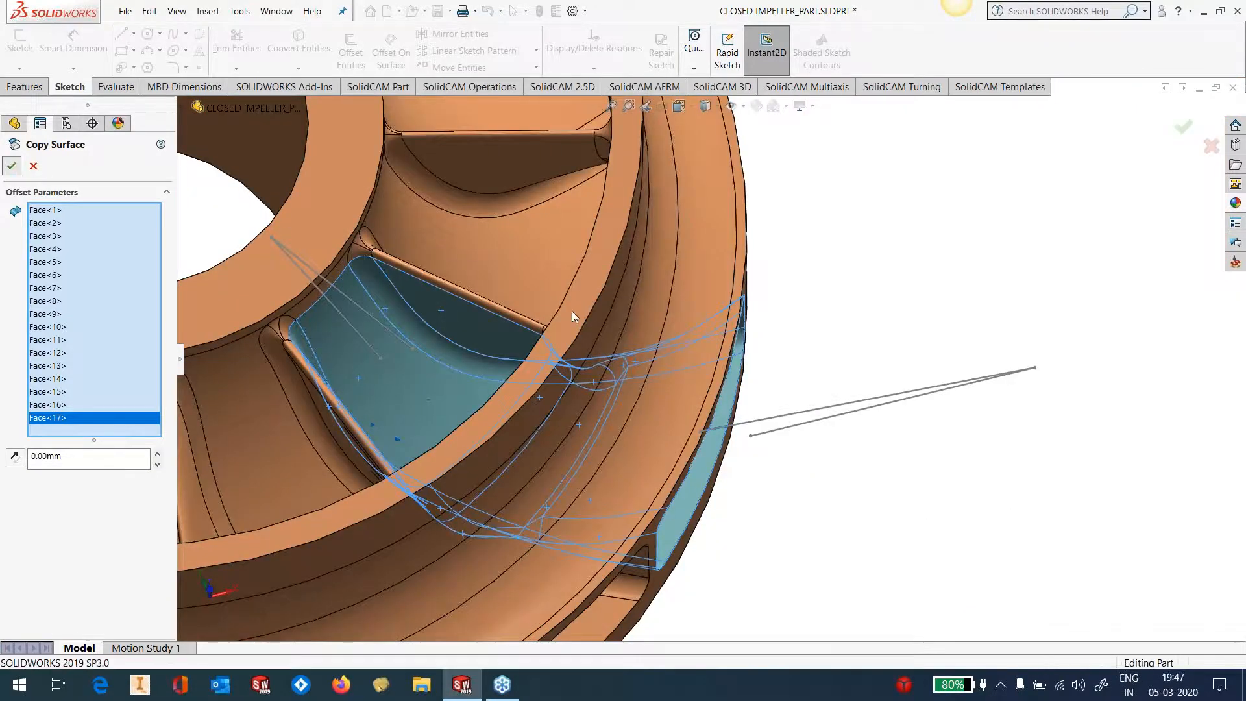
# Step: Hide the solid impeller body, leaving the copied passage surfaces and the tilt curves shown
pyautogui.scroll(5, 708, 360)
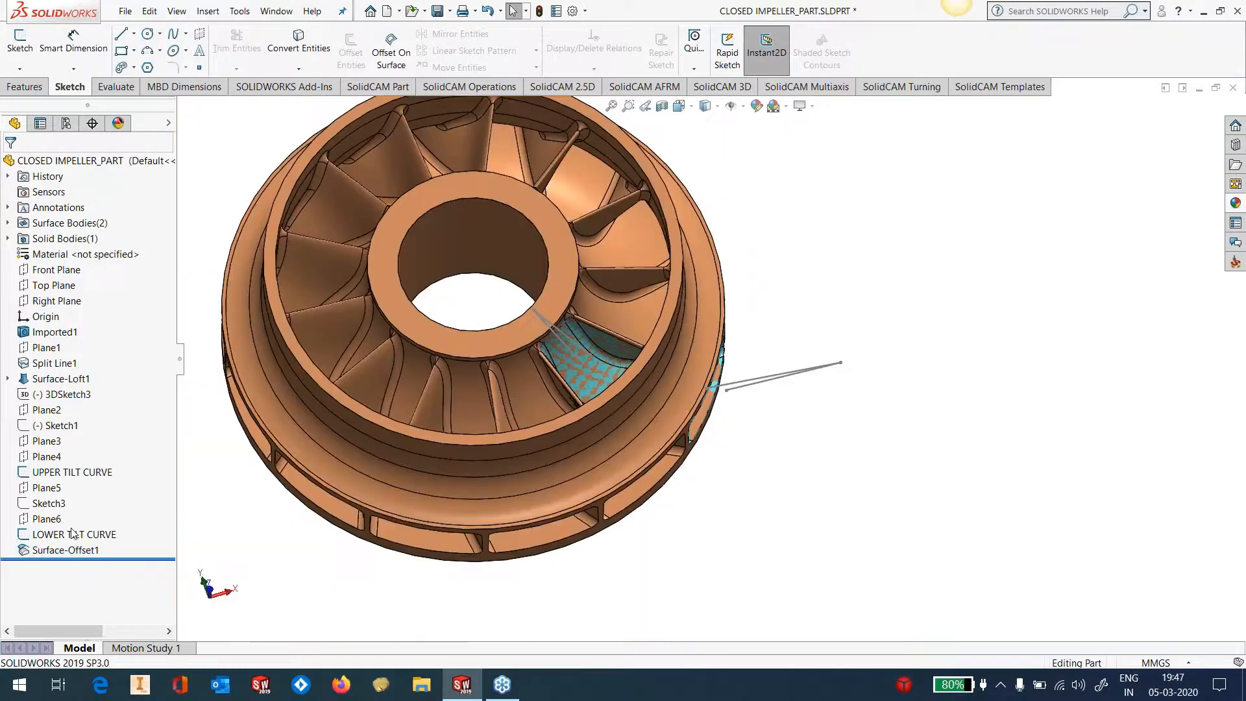
pyautogui.click(8, 239)
pyautogui.click(67, 255)
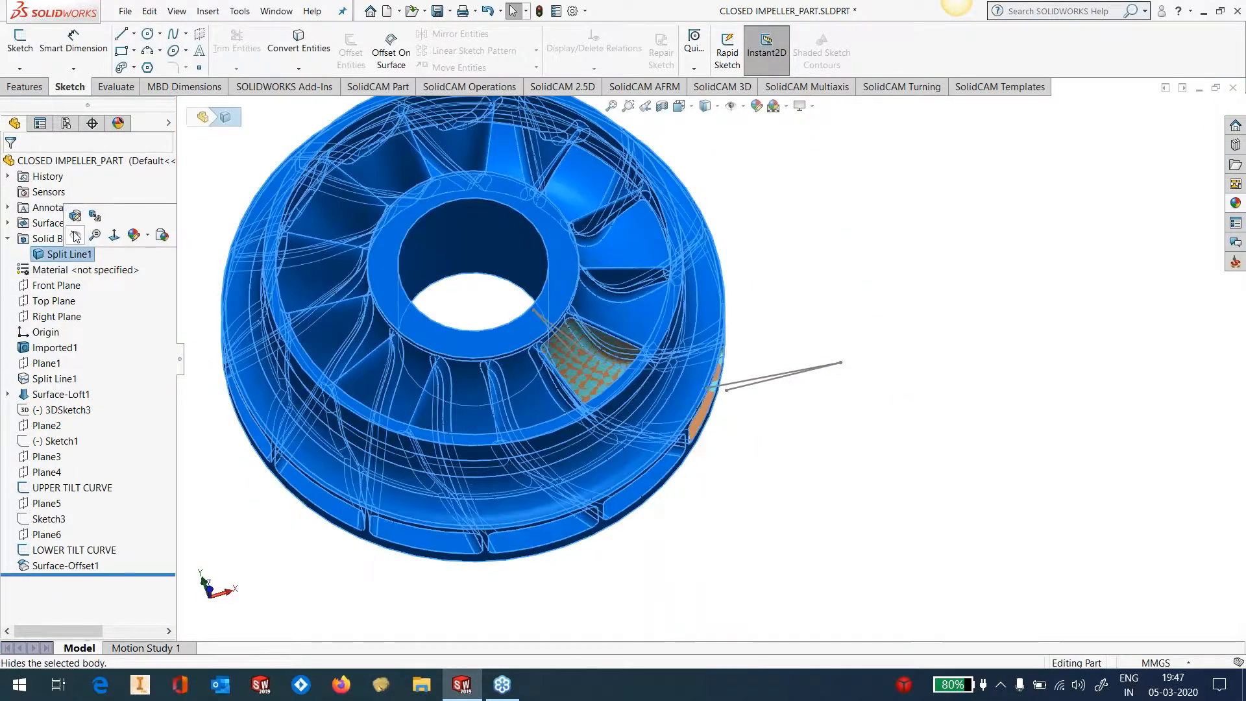
pyautogui.click(77, 215)
pyautogui.moveTo(601, 299); pyautogui.dragTo(699, 303, button='middle')
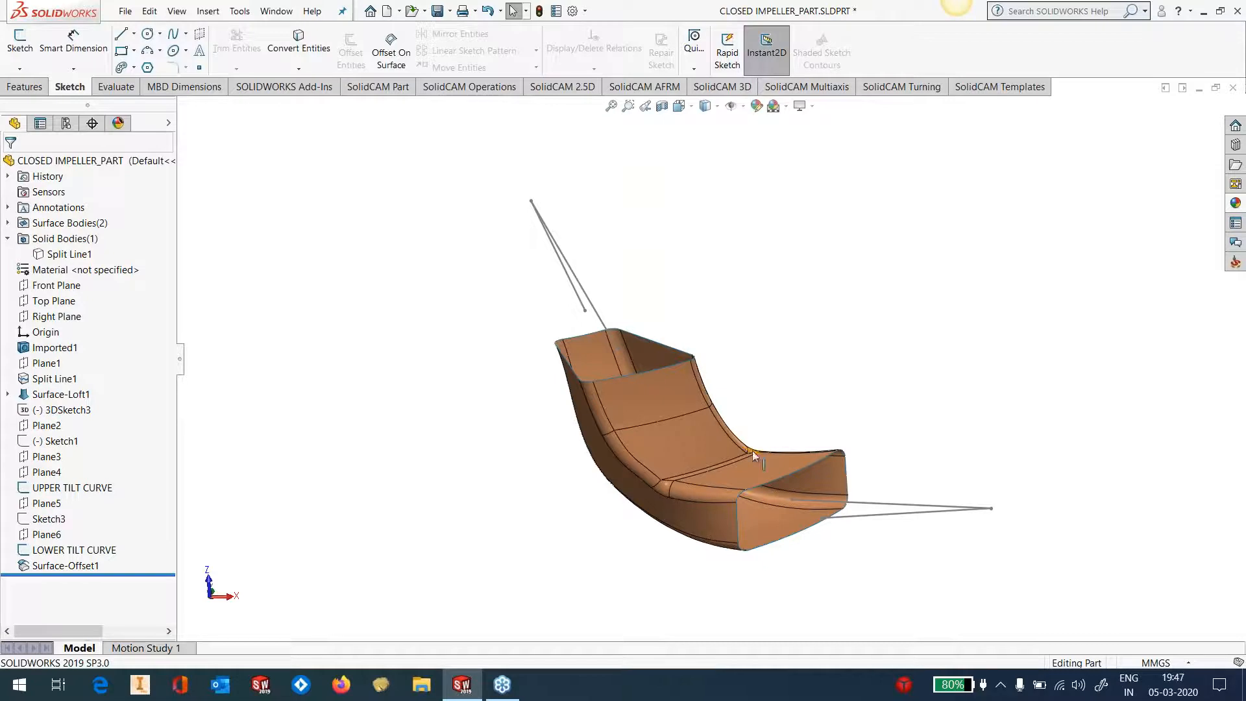
# Step: Start a reference plane and take two vertices at the passage's inner bend as its first two references
pyautogui.scroll(-5, 772, 511)
pyautogui.moveTo(731, 427); pyautogui.dragTo(654, 343, button='middle')
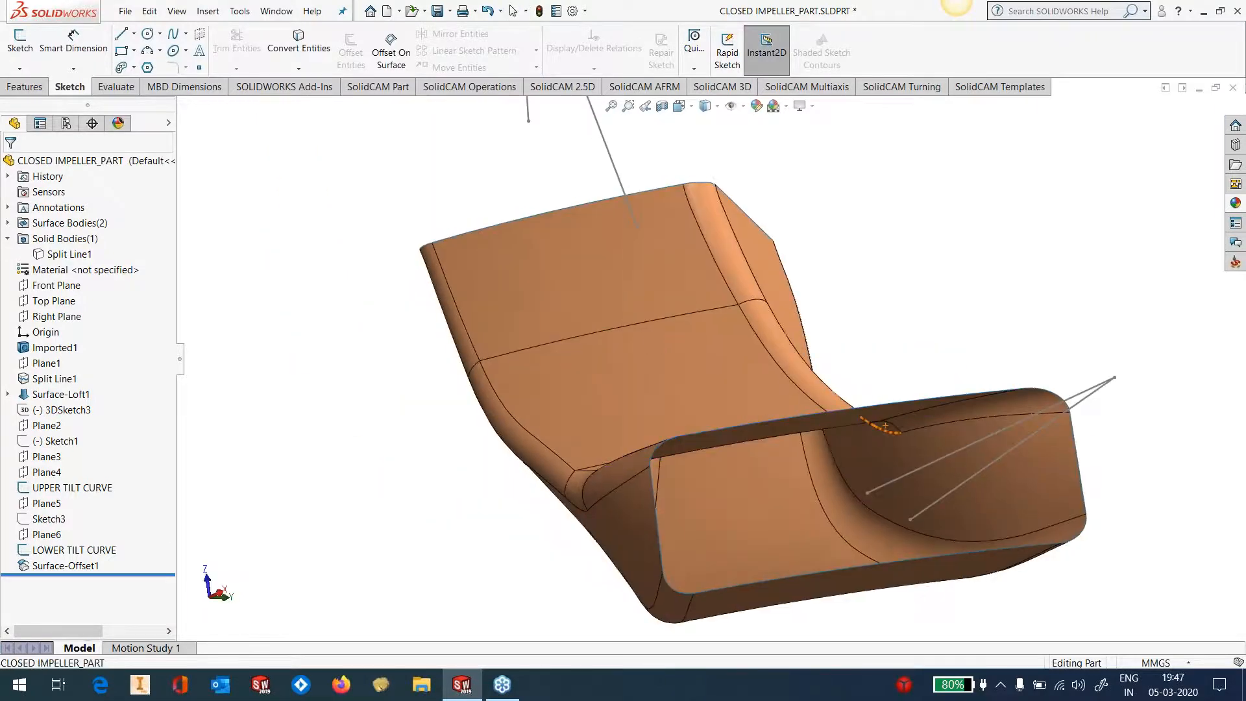
pyautogui.click(207, 11)
pyautogui.moveTo(260, 170)
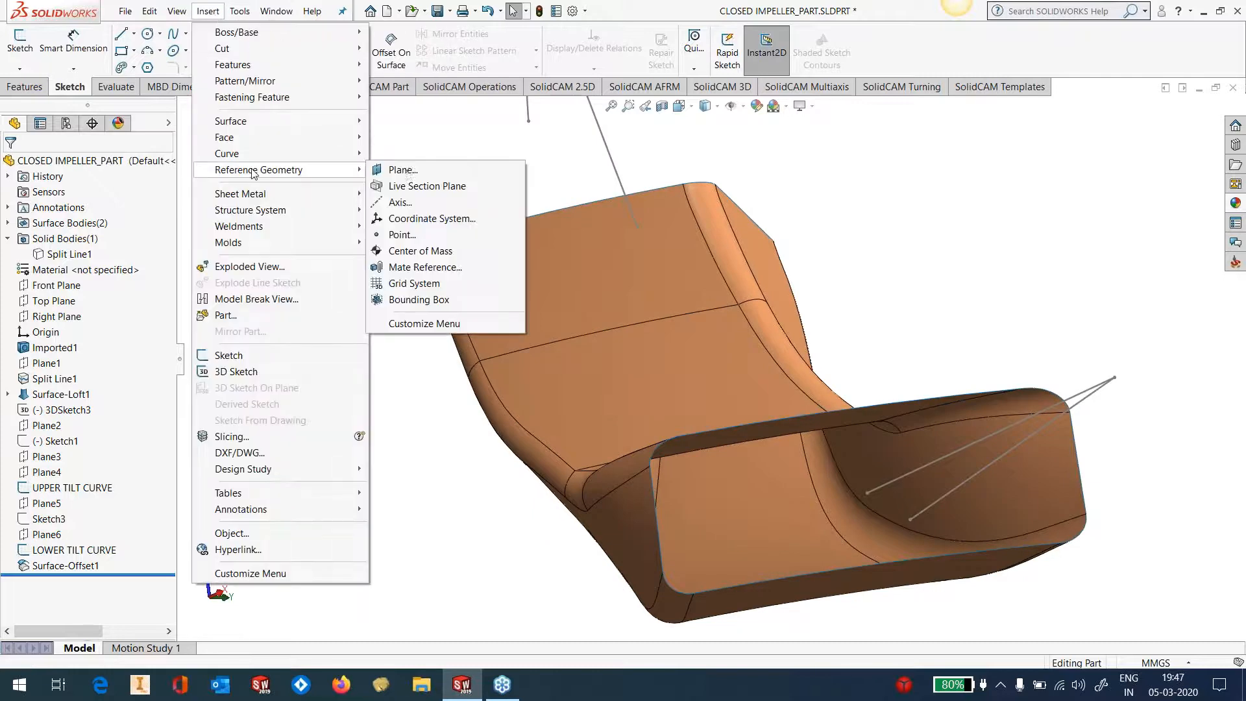
pyautogui.click(419, 170)
pyautogui.scroll(-6, 879, 387)
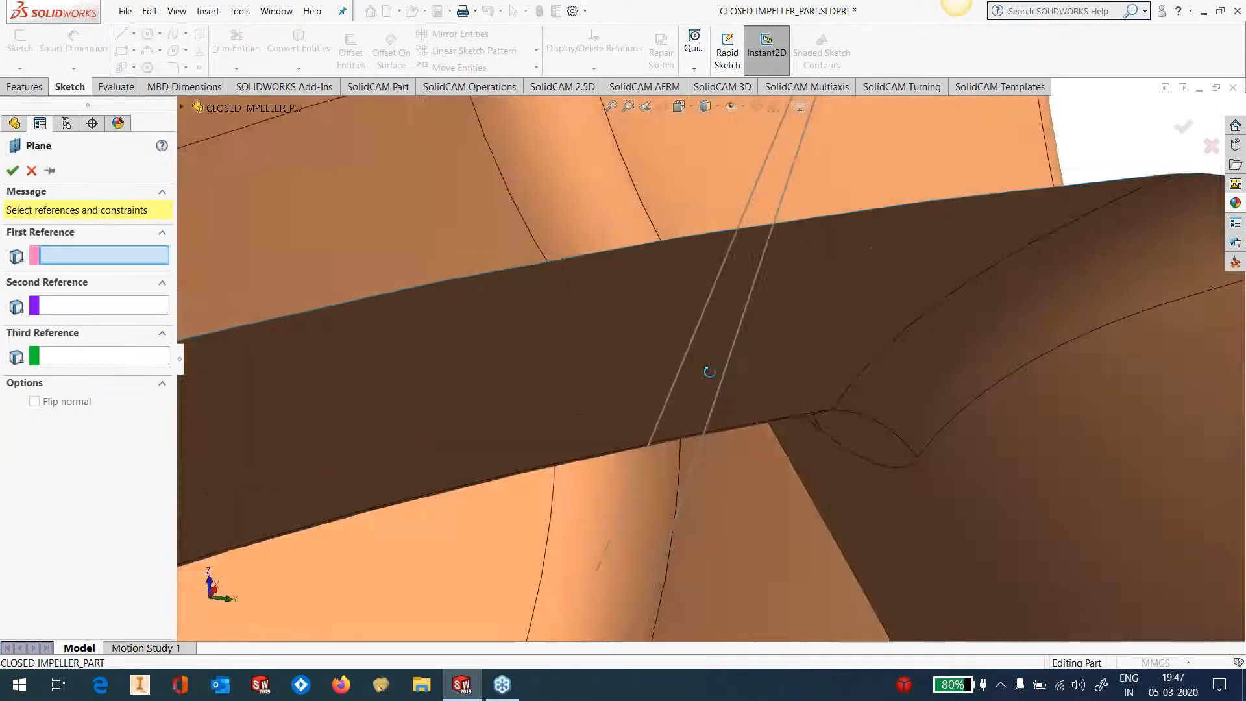
pyautogui.moveTo(709, 372); pyautogui.dragTo(695, 365, button='middle')
pyautogui.click(1129, 523)
pyautogui.moveTo(1024, 456); pyautogui.dragTo(1053, 479, button='middle')
pyautogui.click(1052, 476)
# Step: Pick a vertex at the opposite end of the bend as third reference and create the plane through the three vertices
pyautogui.press('f')
pyautogui.scroll(-5, 542, 455)
pyautogui.scroll(-3, 541, 453)
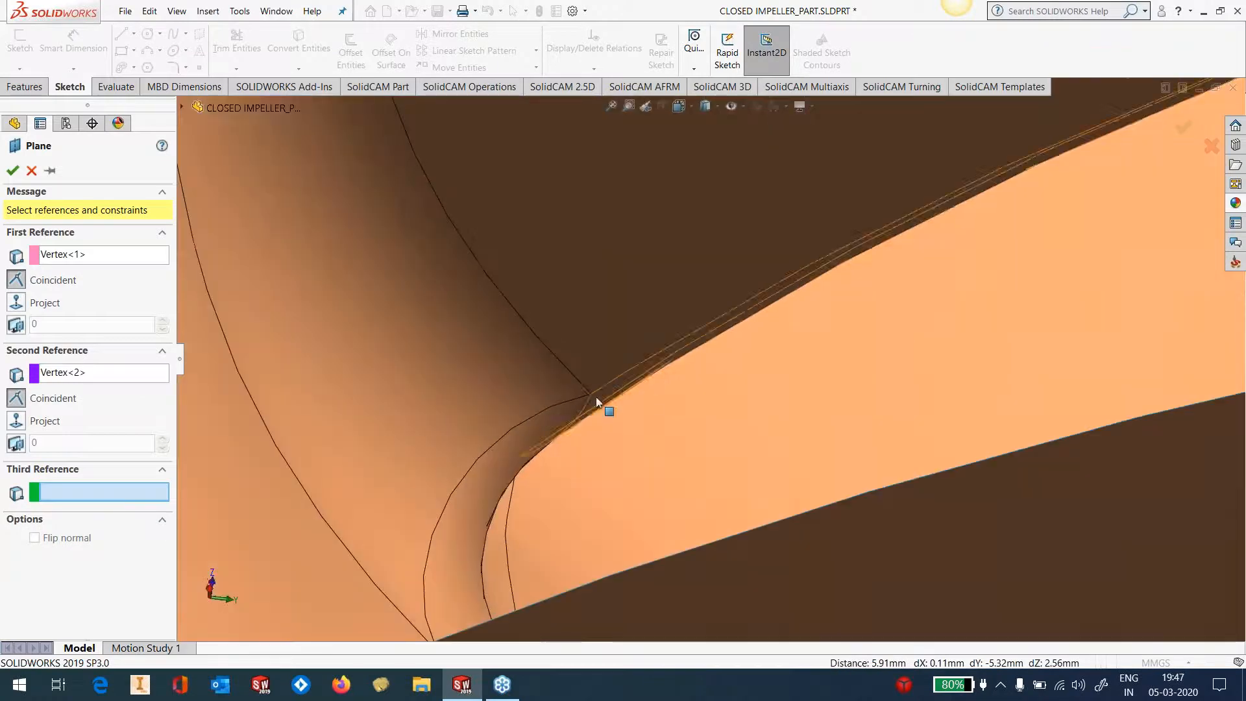
pyautogui.click(591, 395)
pyautogui.scroll(3, 745, 431)
pyautogui.scroll(4, 745, 431)
pyautogui.moveTo(800, 344); pyautogui.dragTo(1073, 503, button='middle')
pyautogui.press('f')
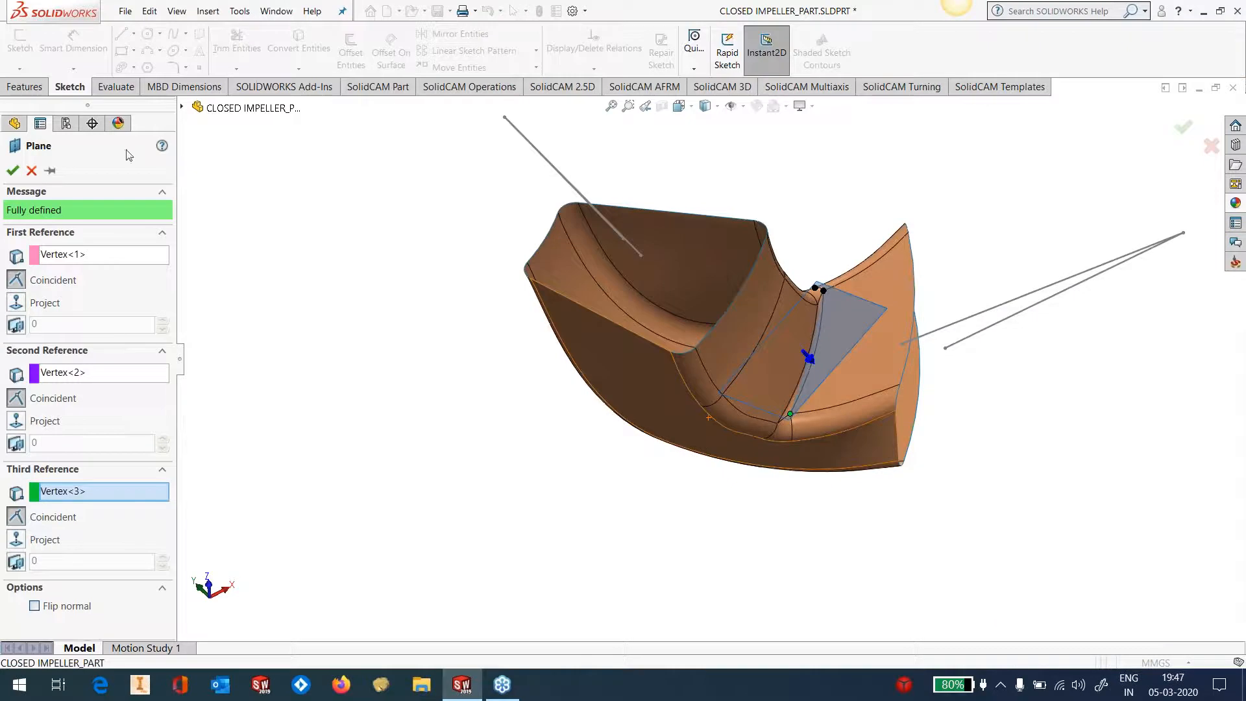
pyautogui.click(13, 171)
# Step: Create a plane offset 5 mm from the three-vertex plane towards the outlet, and hide the three-vertex plane
pyautogui.moveTo(822, 415); pyautogui.dragTo(759, 320, button='middle')
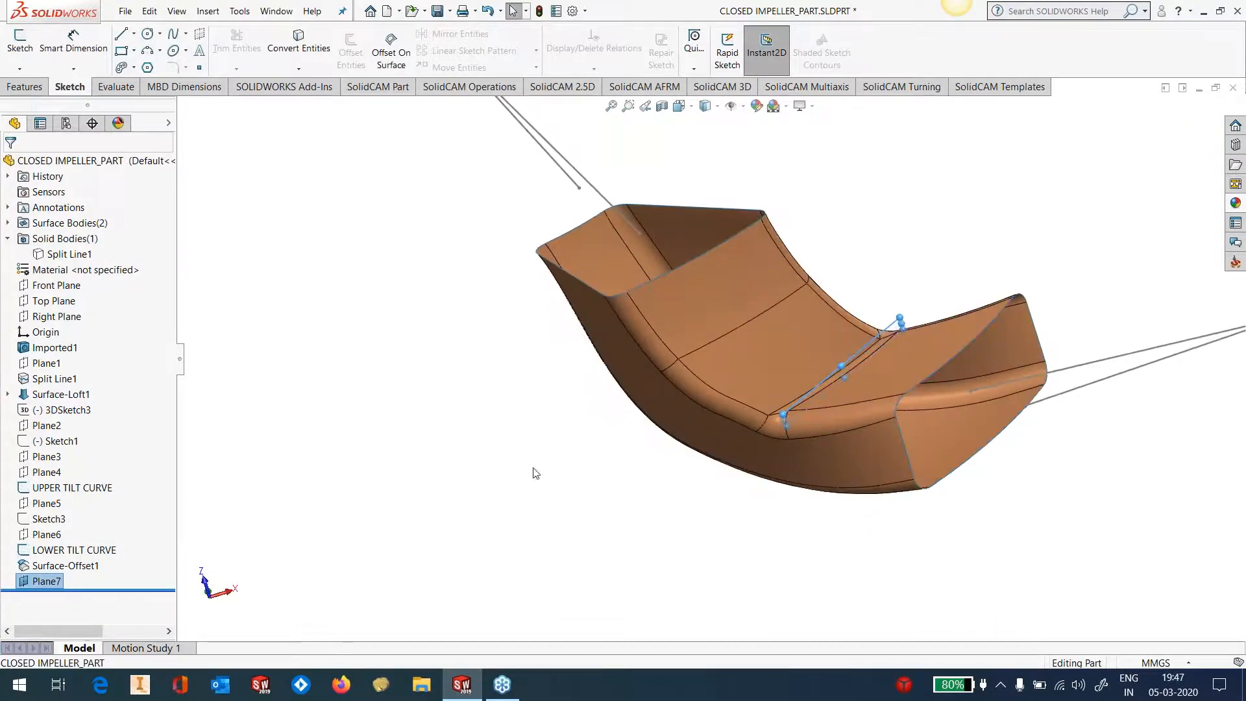
pyautogui.click(208, 11)
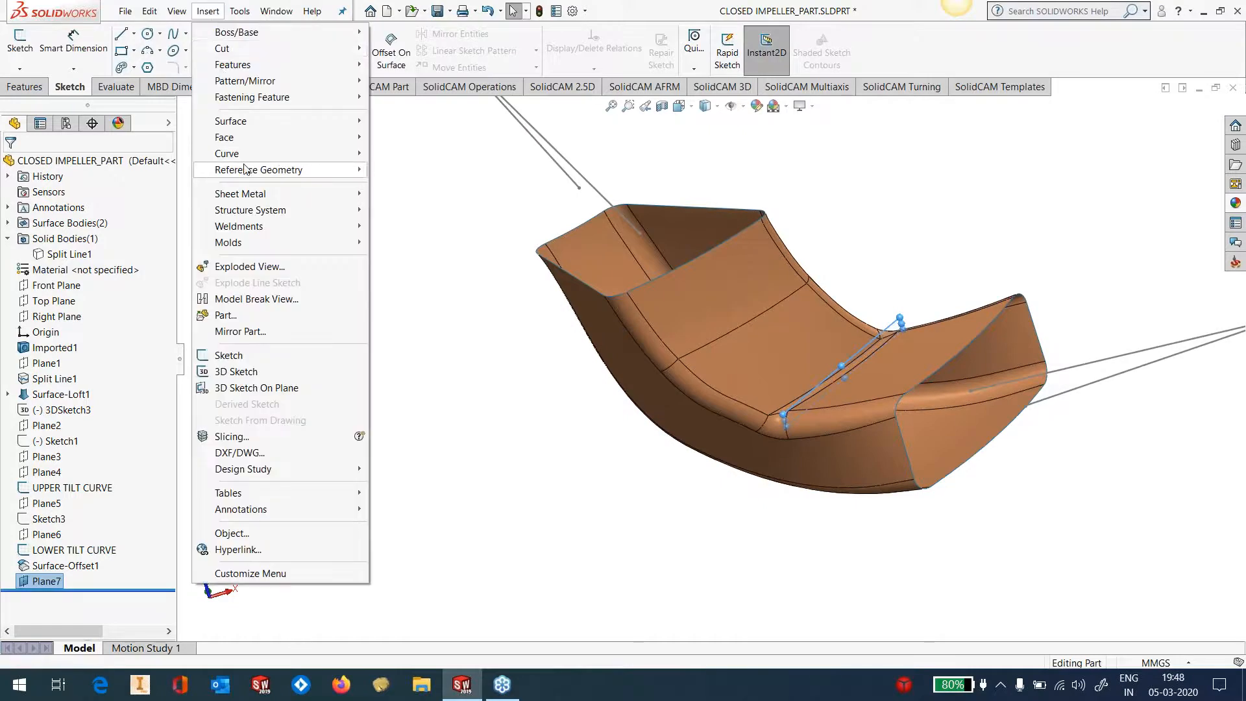
pyautogui.moveTo(280, 170)
pyautogui.click(399, 171)
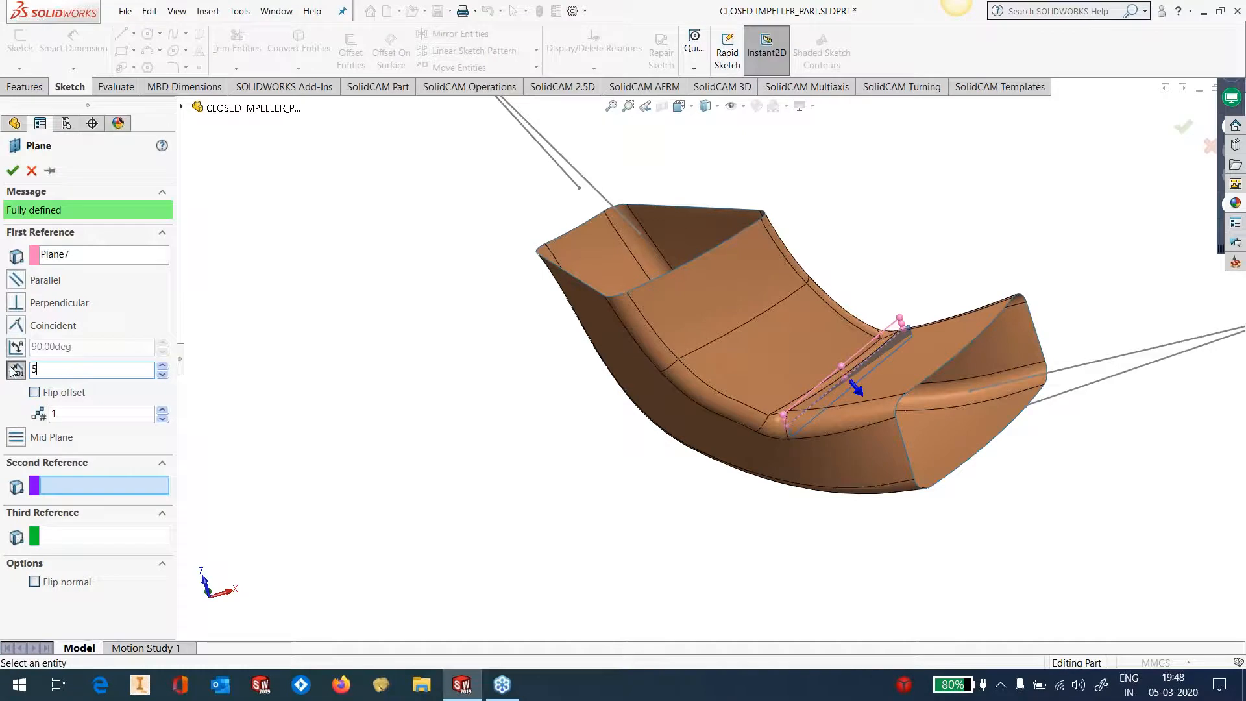
pyautogui.click(12, 171)
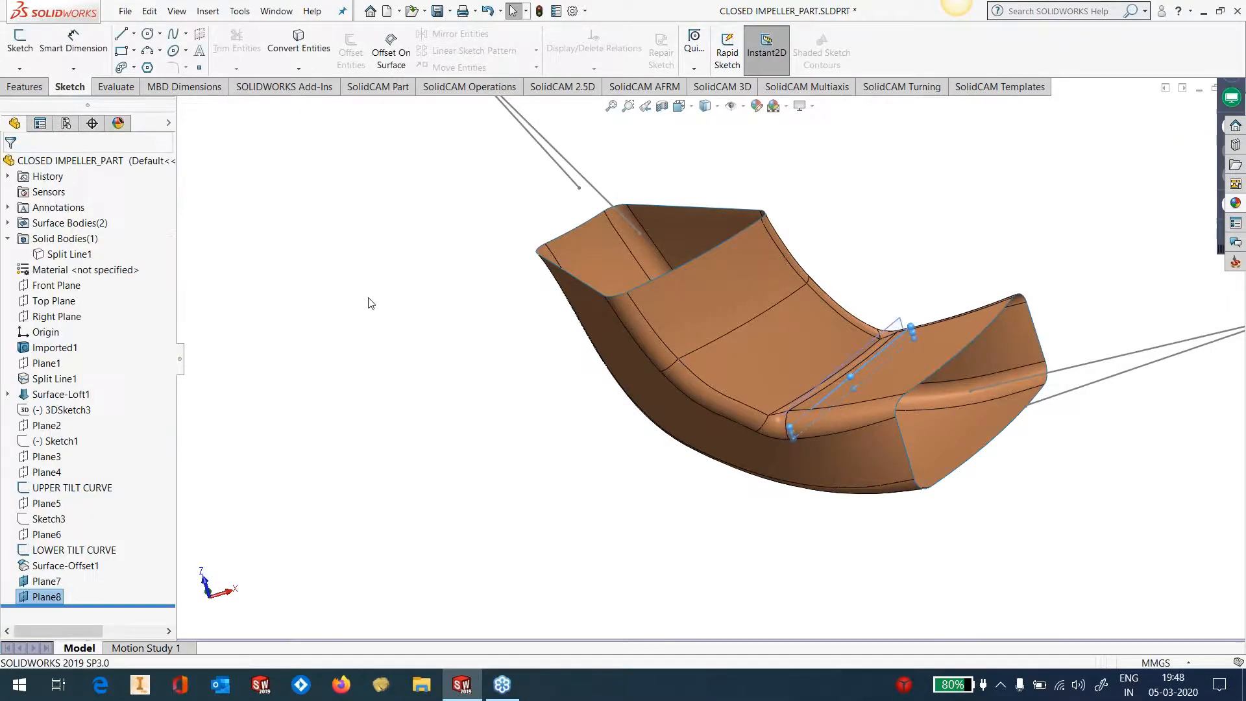
pyautogui.click(898, 322)
pyautogui.click(970, 286)
# Step: Trim the copied passage surface with the offset plane as standard trim tool, keeping the inlet-side portion
pyautogui.moveTo(928, 295); pyautogui.dragTo(969, 323, button='middle')
pyautogui.click(207, 12)
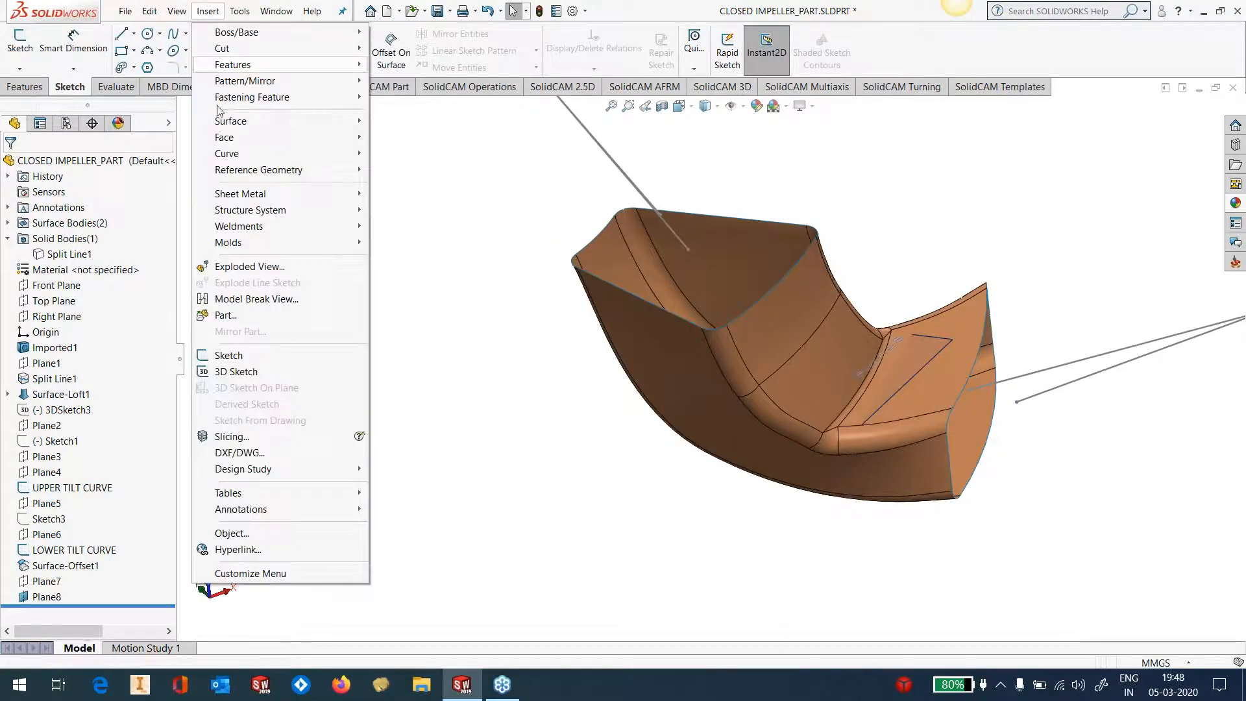
pyautogui.moveTo(251, 121)
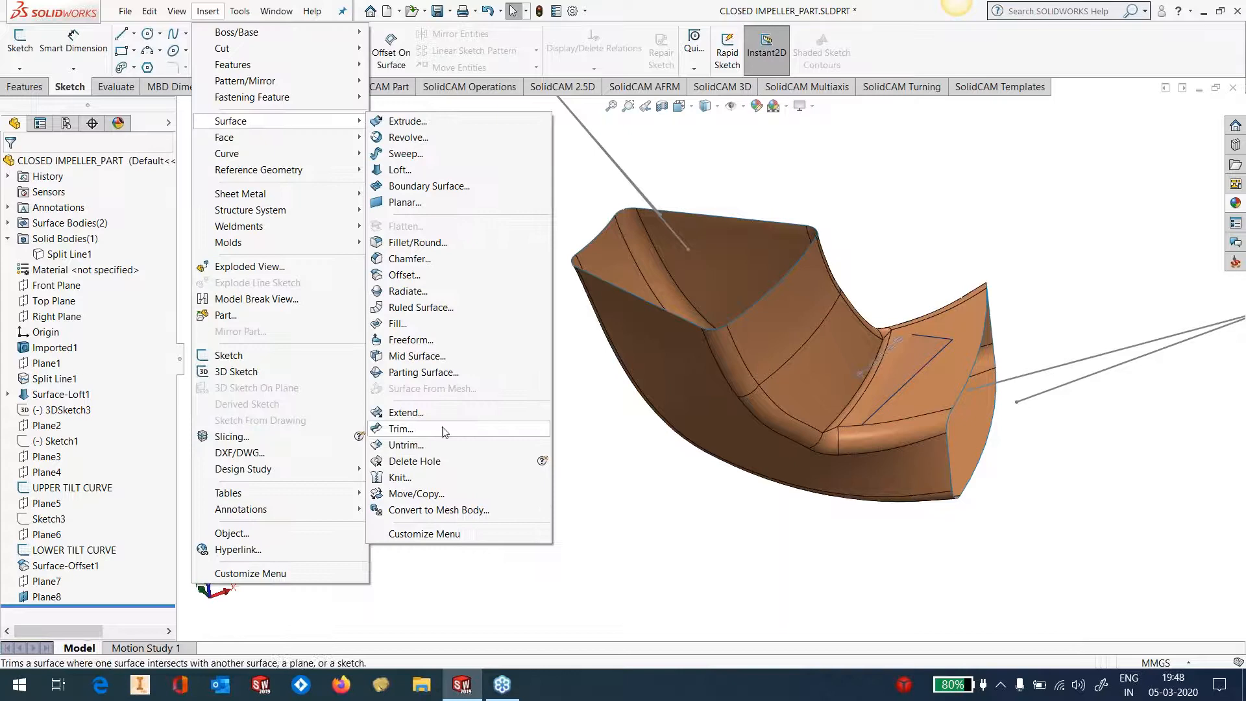
pyautogui.click(401, 429)
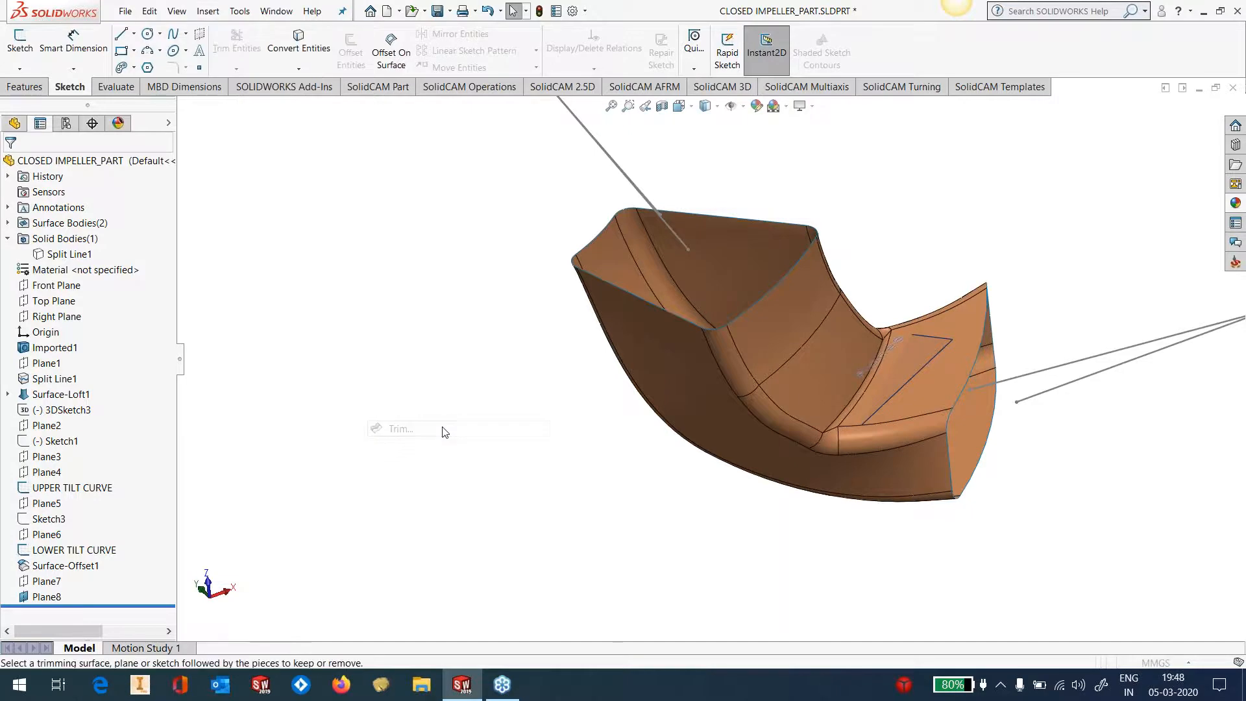
pyautogui.click(936, 353)
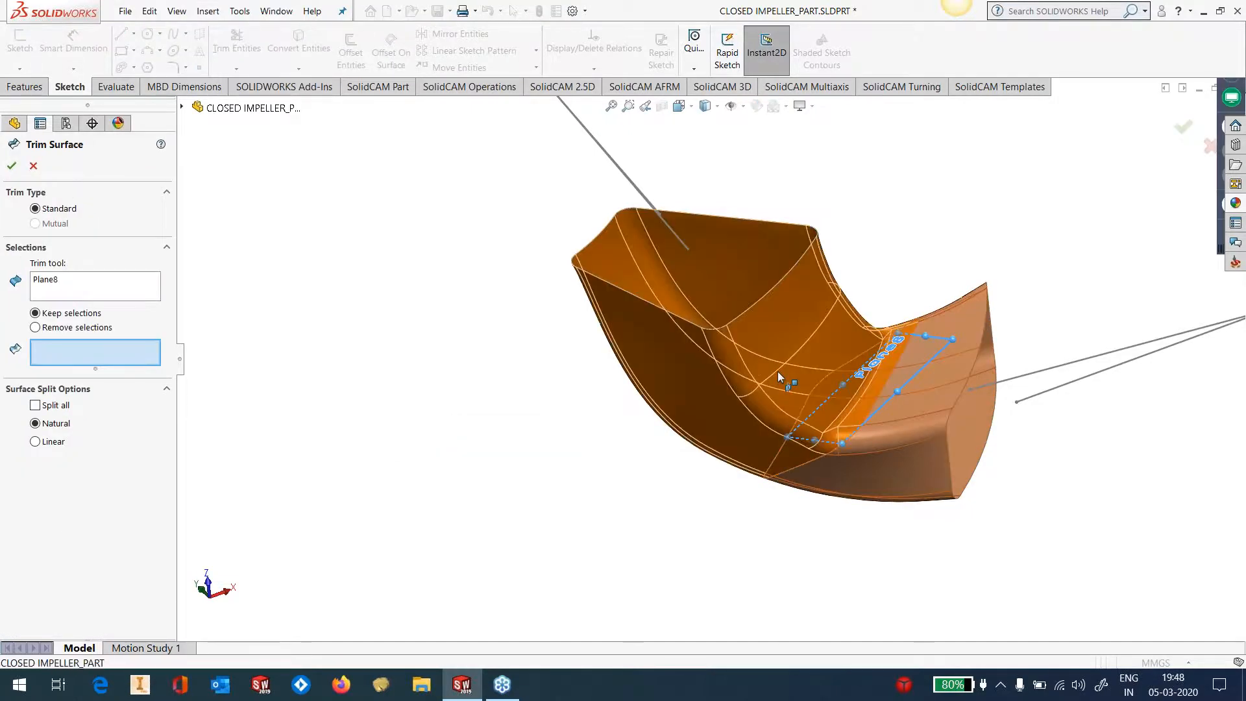
pyautogui.click(778, 372)
pyautogui.moveTo(310, 479); pyautogui.dragTo(305, 423, button='middle')
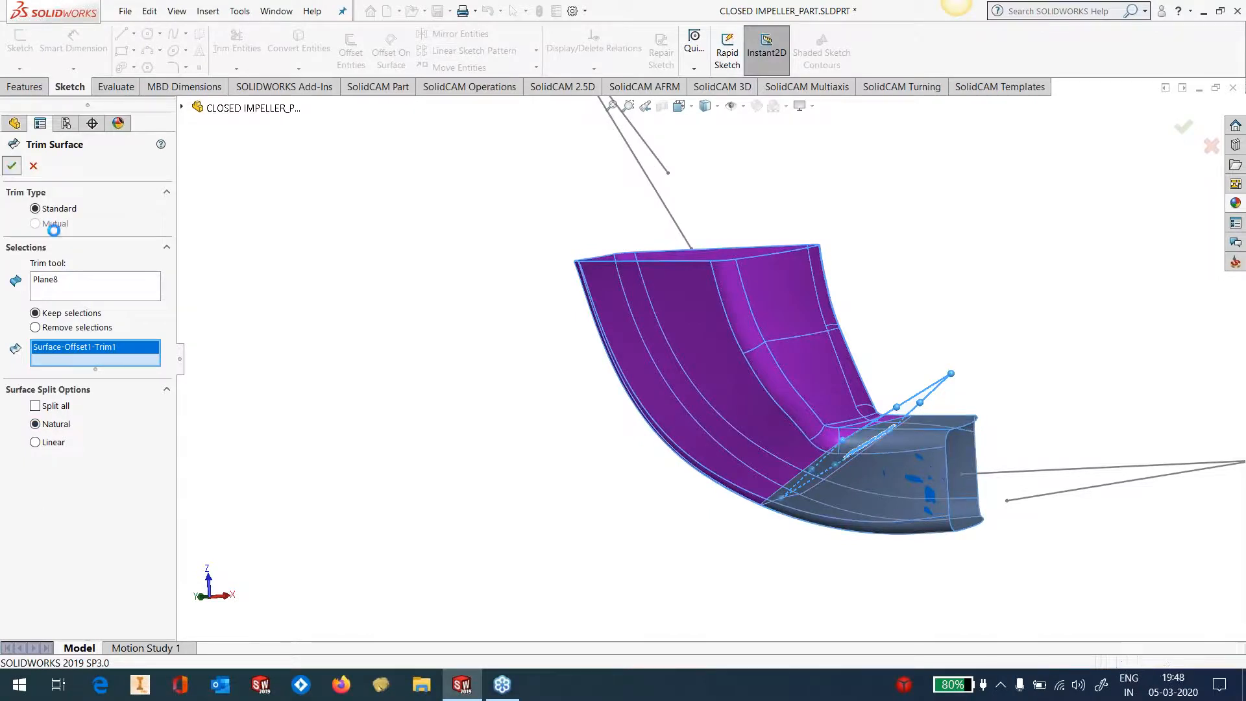
pyautogui.click(567, 372)
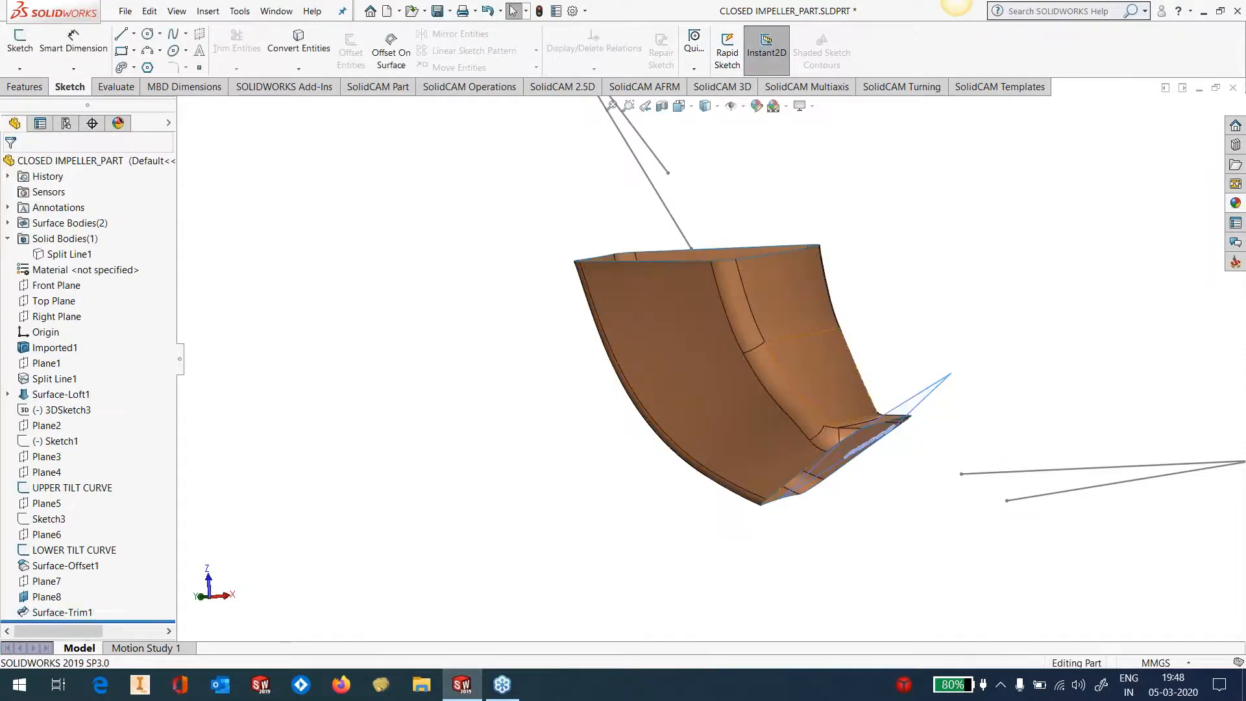
# Step: Rename the trimmed inlet-side surface body as UPPER SURFACE
pyautogui.moveTo(311, 479); pyautogui.dragTo(260, 519, button='middle')
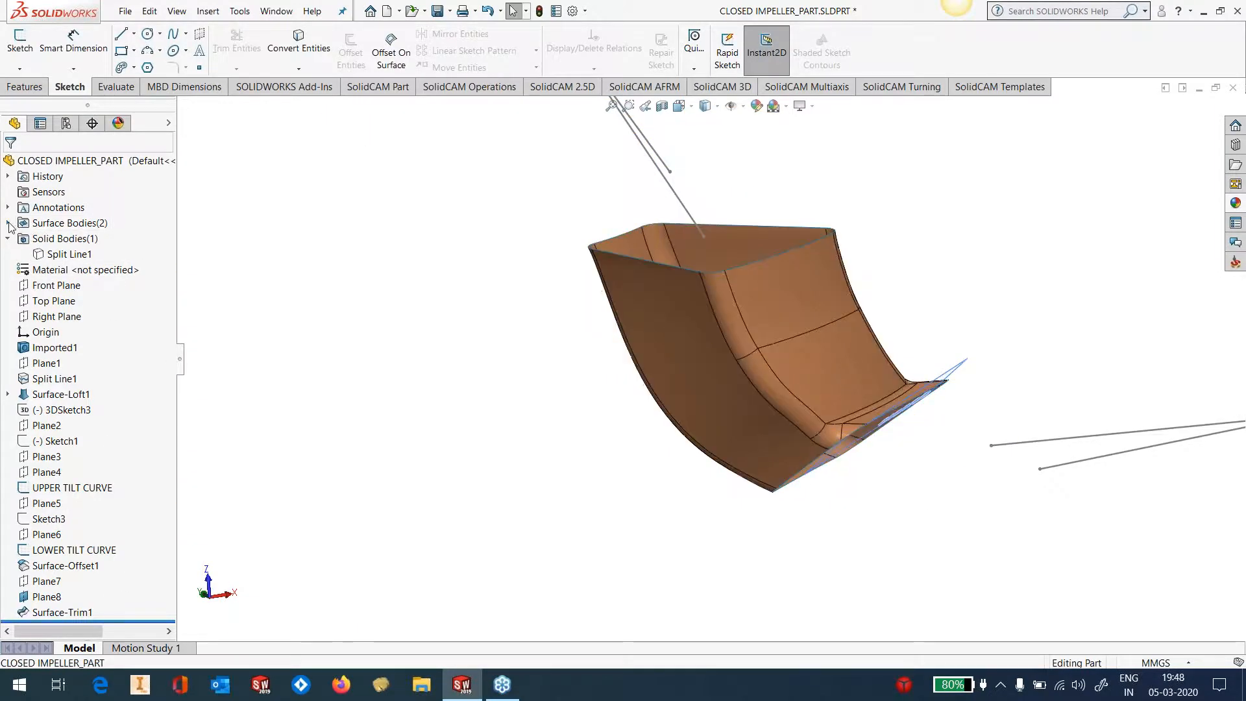
pyautogui.click(6, 224)
pyautogui.click(68, 260)
pyautogui.click(67, 260)
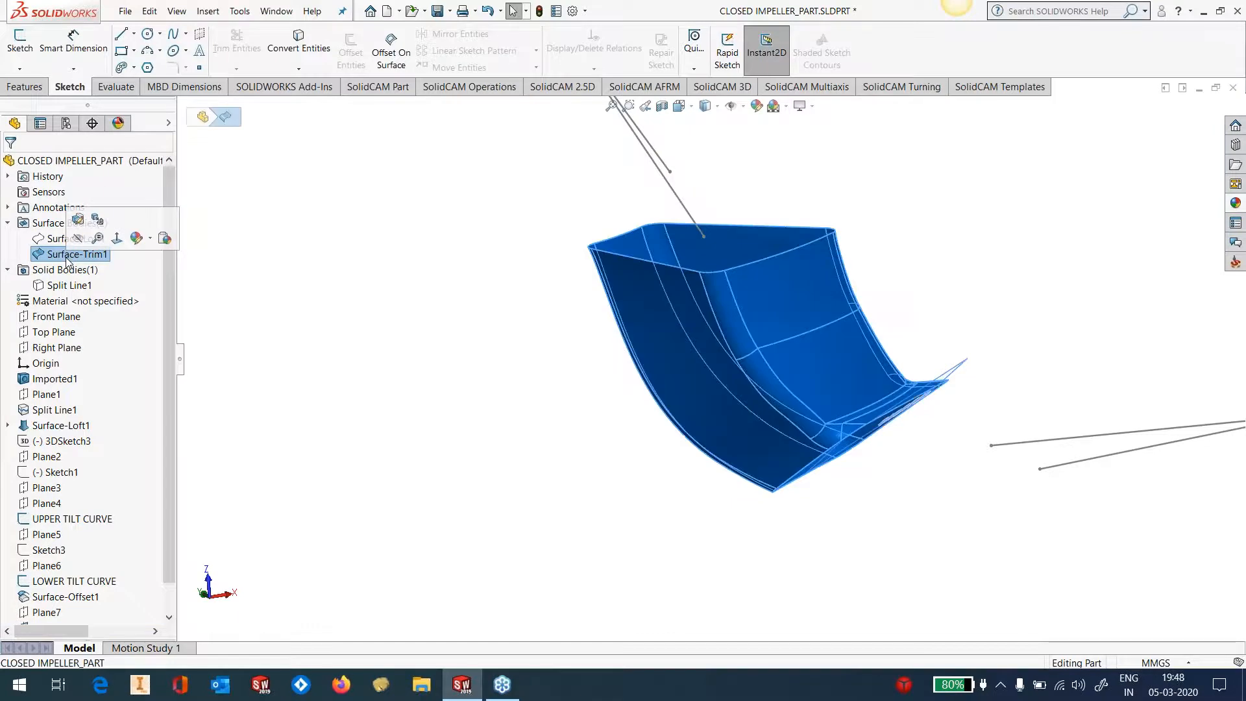
pyautogui.click(67, 254)
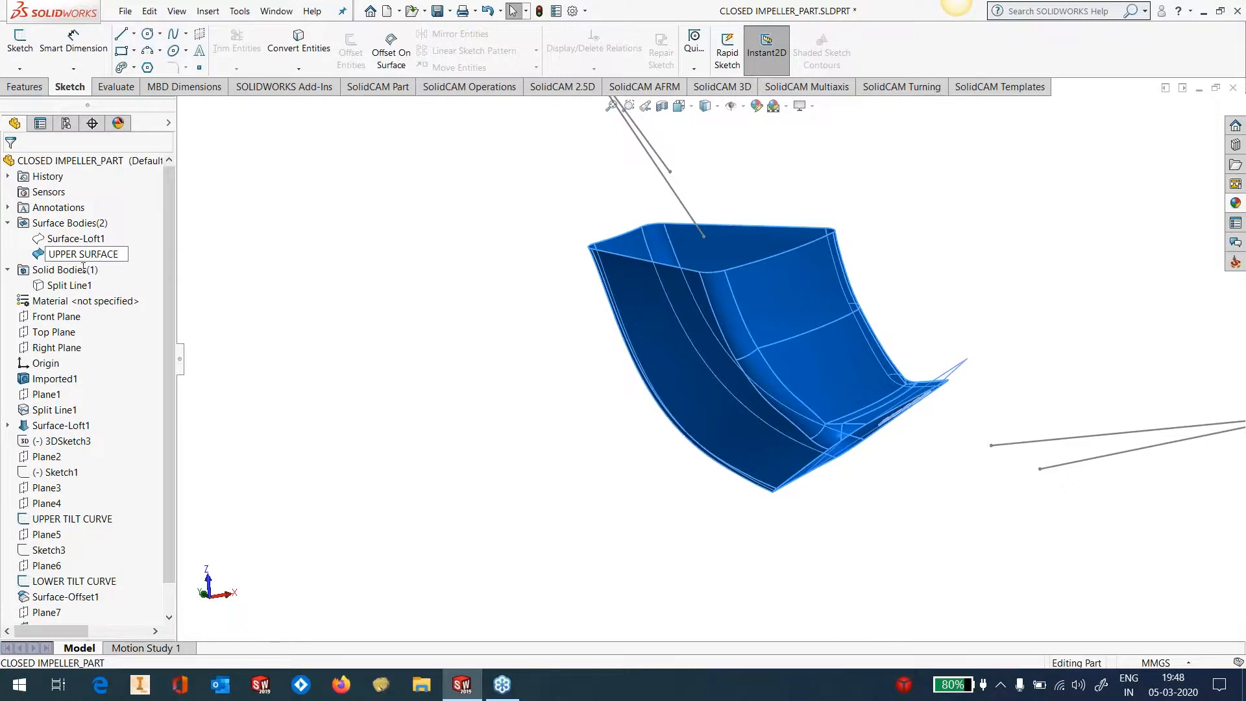
pyautogui.click(239, 332)
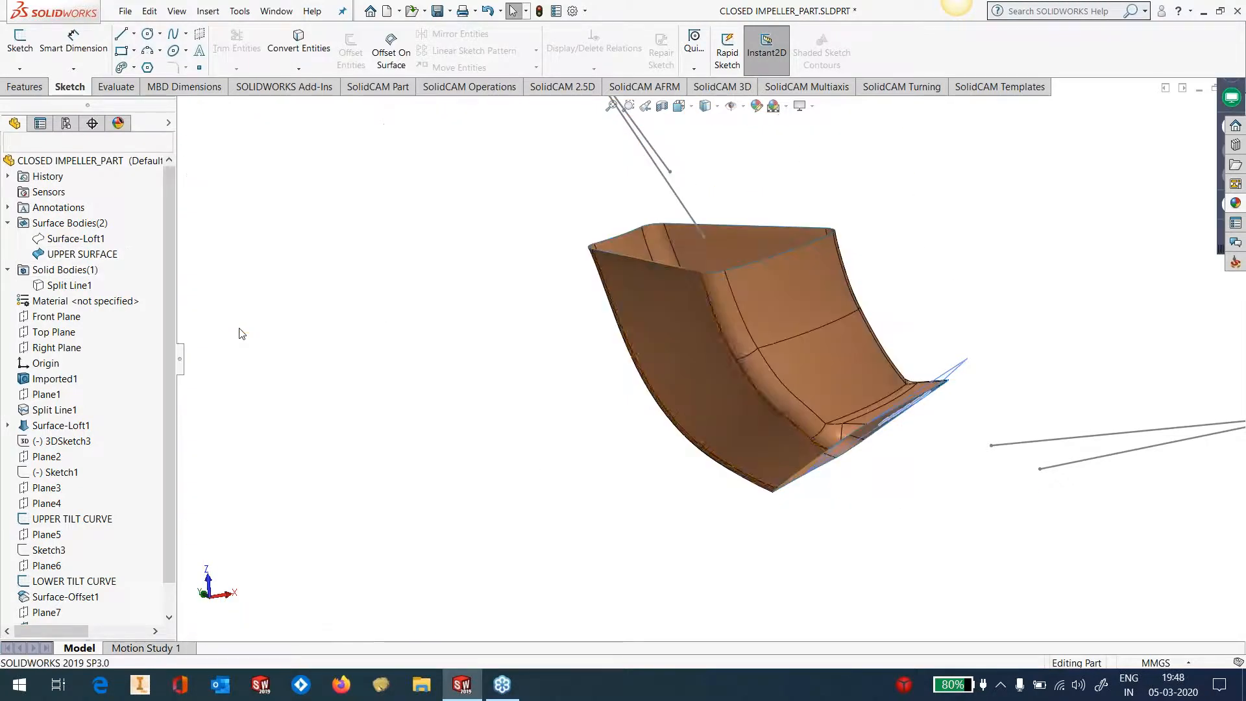
# Step: Hide the UPPER SURFACE body and show the impeller's solid body
pyautogui.click(56, 255)
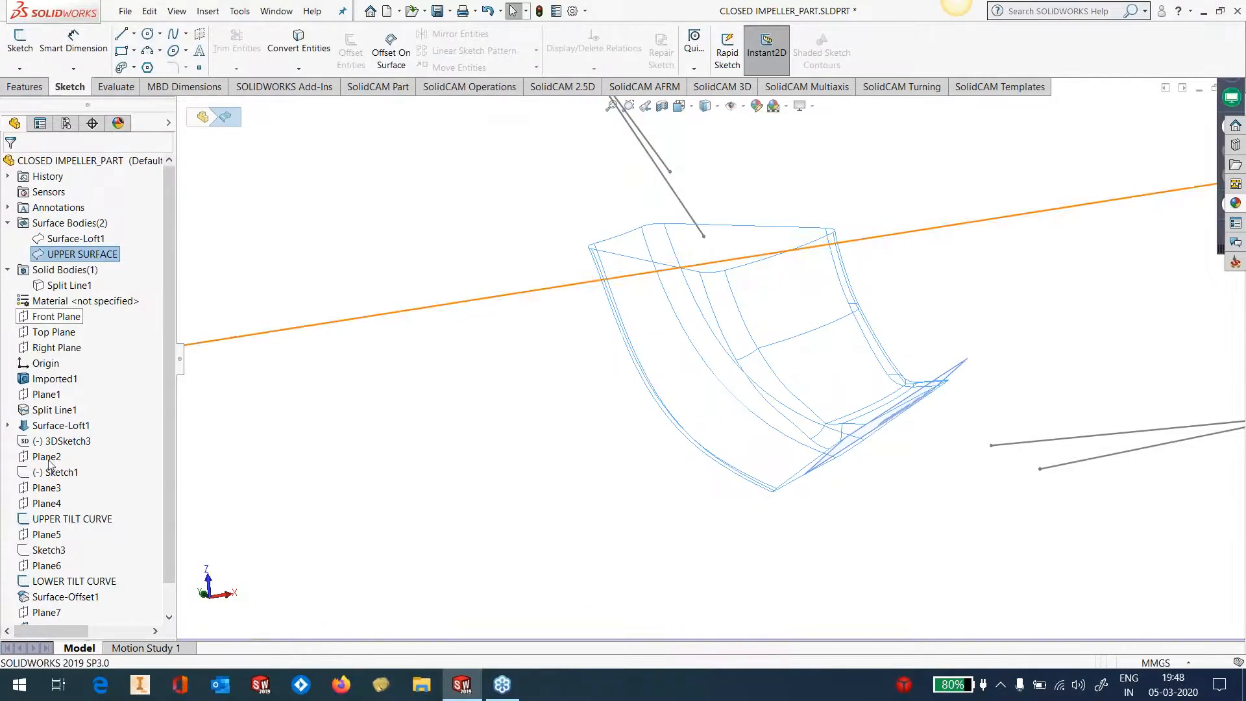
pyautogui.click(88, 290)
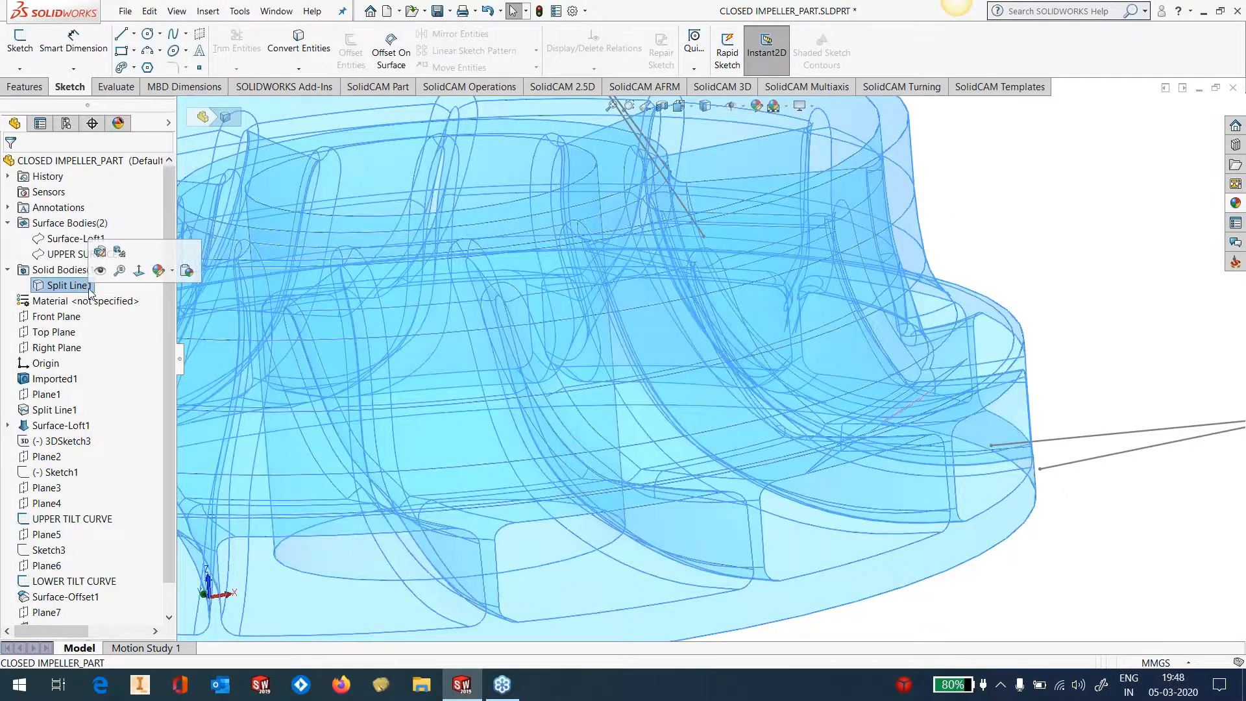
pyautogui.press('Escape')
# Step: Start an offset surface at 0 mm and select seven faces of the highlighted blade passage through the inlet opening
pyautogui.click(207, 11)
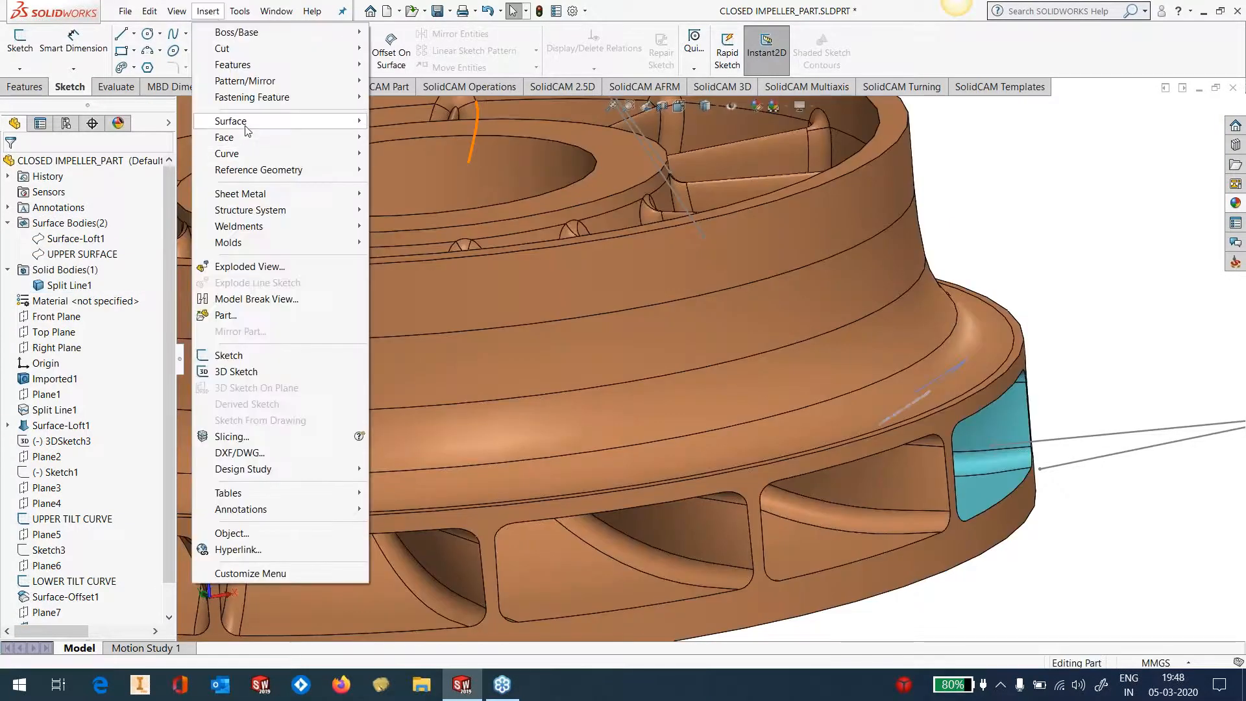
pyautogui.moveTo(246, 127)
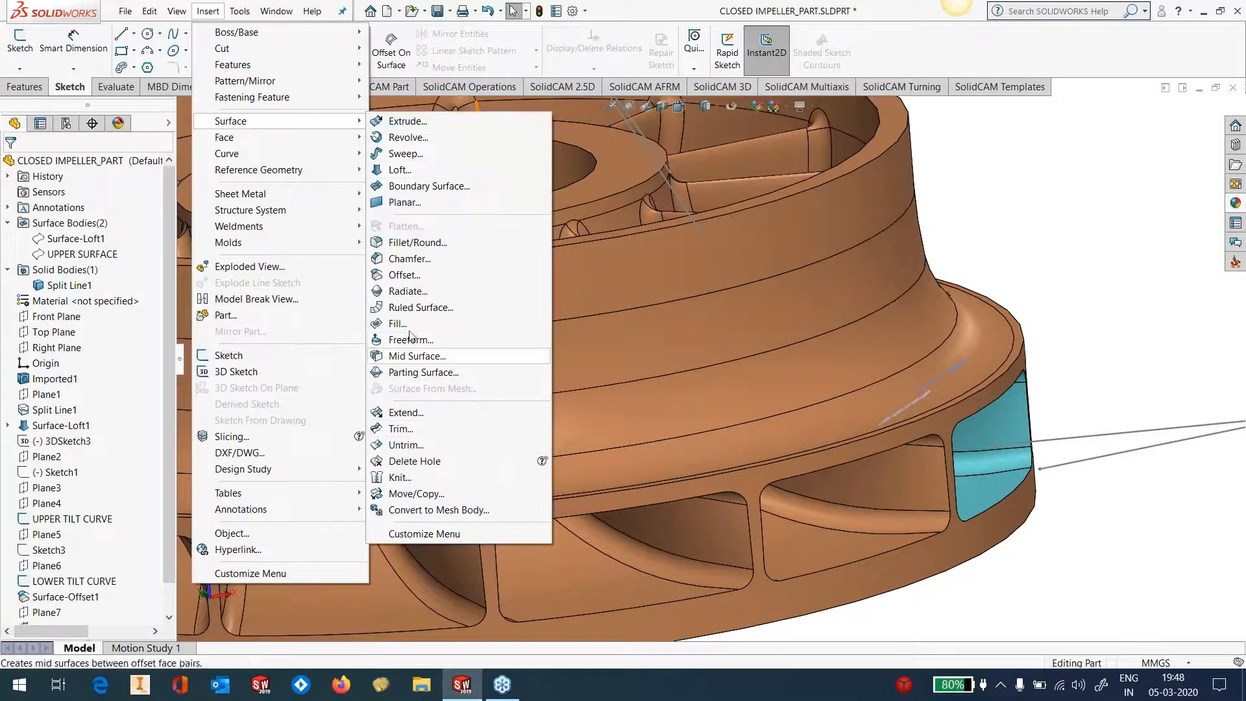
pyautogui.click(420, 276)
pyautogui.moveTo(859, 284); pyautogui.dragTo(785, 344, button='middle')
pyautogui.scroll(-5, 701, 276)
pyautogui.click(639, 300)
pyautogui.click(678, 264)
pyautogui.click(718, 272)
pyautogui.click(579, 318)
pyautogui.moveTo(621, 315); pyautogui.dragTo(660, 492, button='middle')
pyautogui.click(661, 492)
pyautogui.click(762, 588)
pyautogui.click(762, 587)
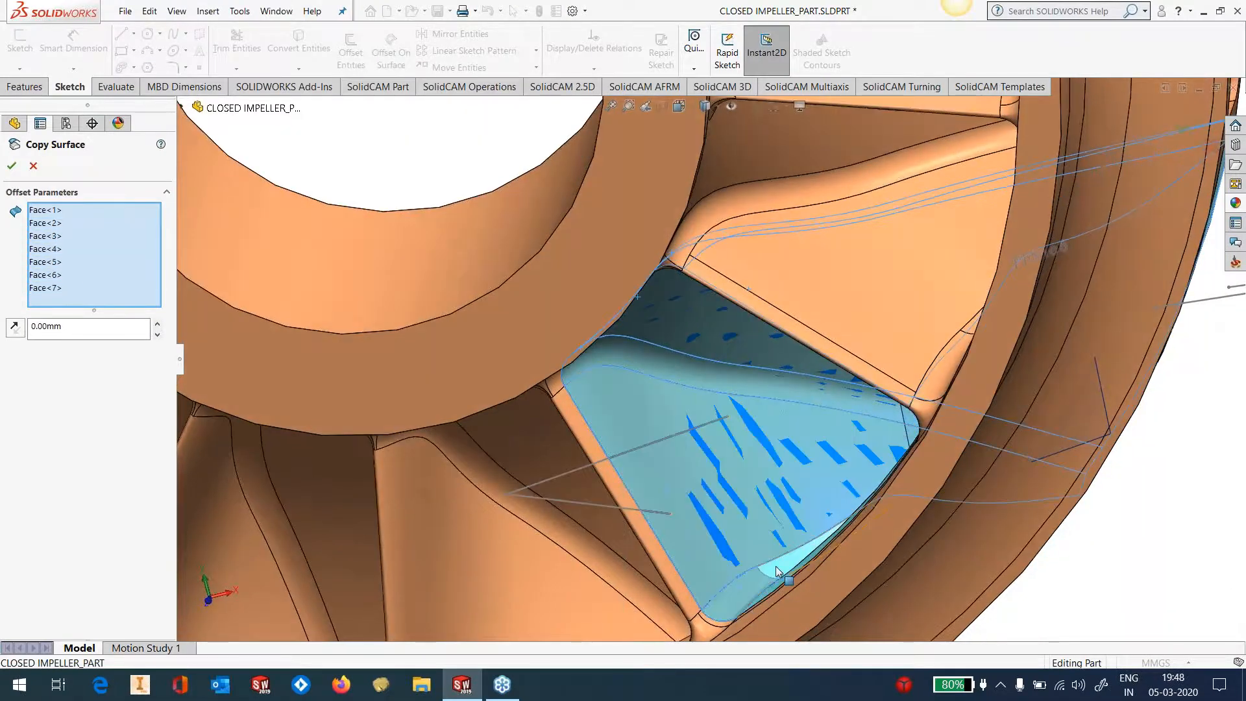
# Step: Add four more faces deeper inside the same passage to the 0 mm surface copy, including its floor and fillets
pyautogui.moveTo(763, 588); pyautogui.dragTo(874, 528, button='middle')
pyautogui.click(874, 529)
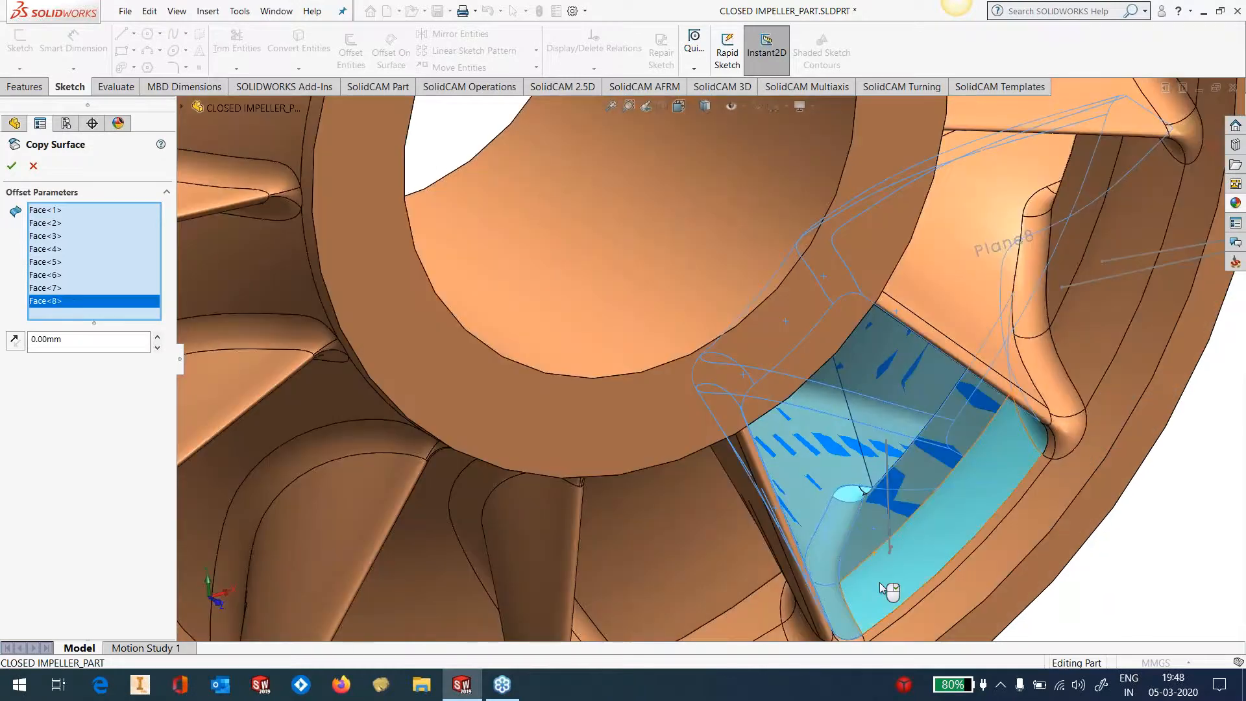
pyautogui.click(880, 584)
pyautogui.click(1030, 433)
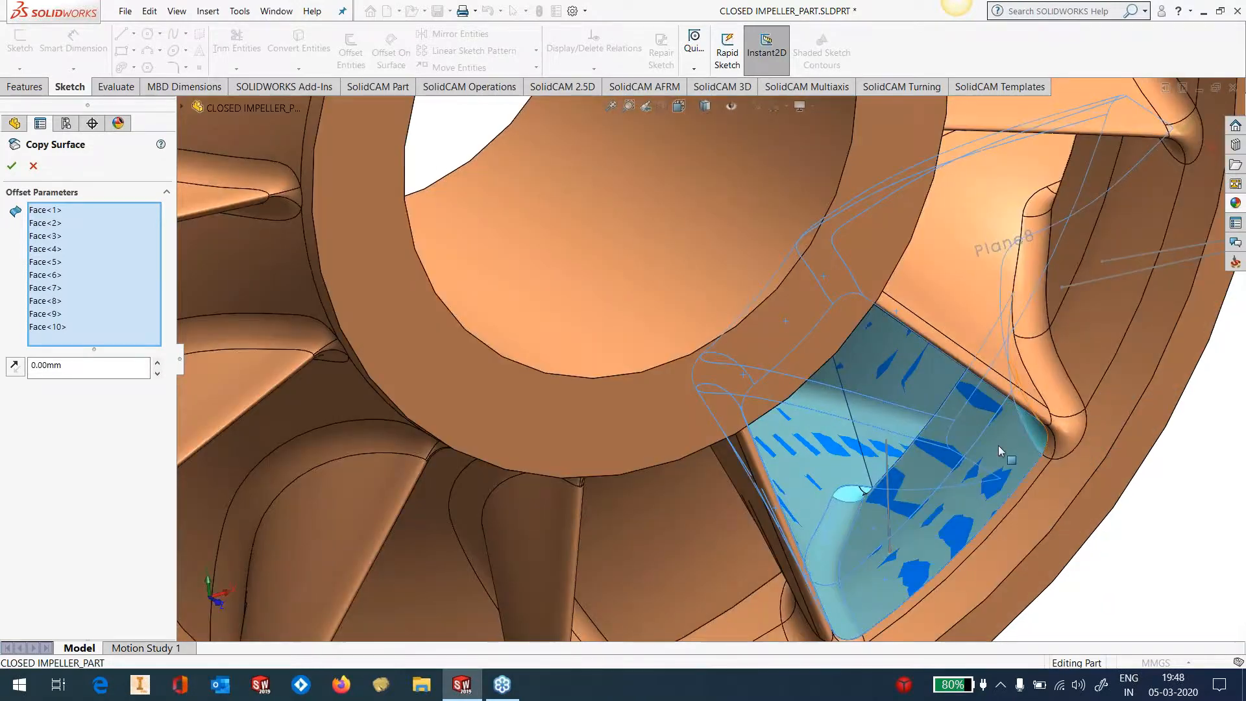
pyautogui.click(863, 500)
# Step: Add three more passage faces to the surface copy through the outlet opening at the impeller's rim
pyautogui.scroll(3, 982, 504)
pyautogui.moveTo(930, 459); pyautogui.dragTo(815, 378, button='middle')
pyautogui.scroll(3, 969, 341)
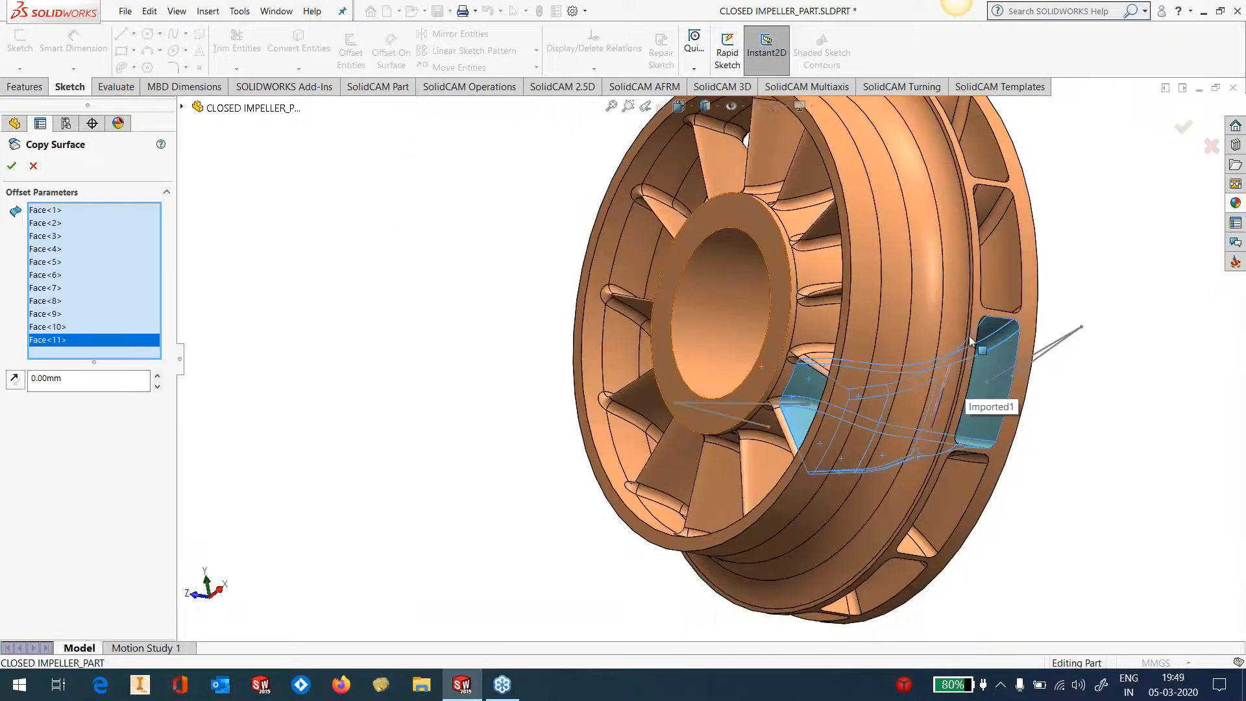
pyautogui.scroll(-4, 1032, 339)
pyautogui.moveTo(1032, 339); pyautogui.dragTo(765, 352, button='middle')
pyautogui.click(765, 352)
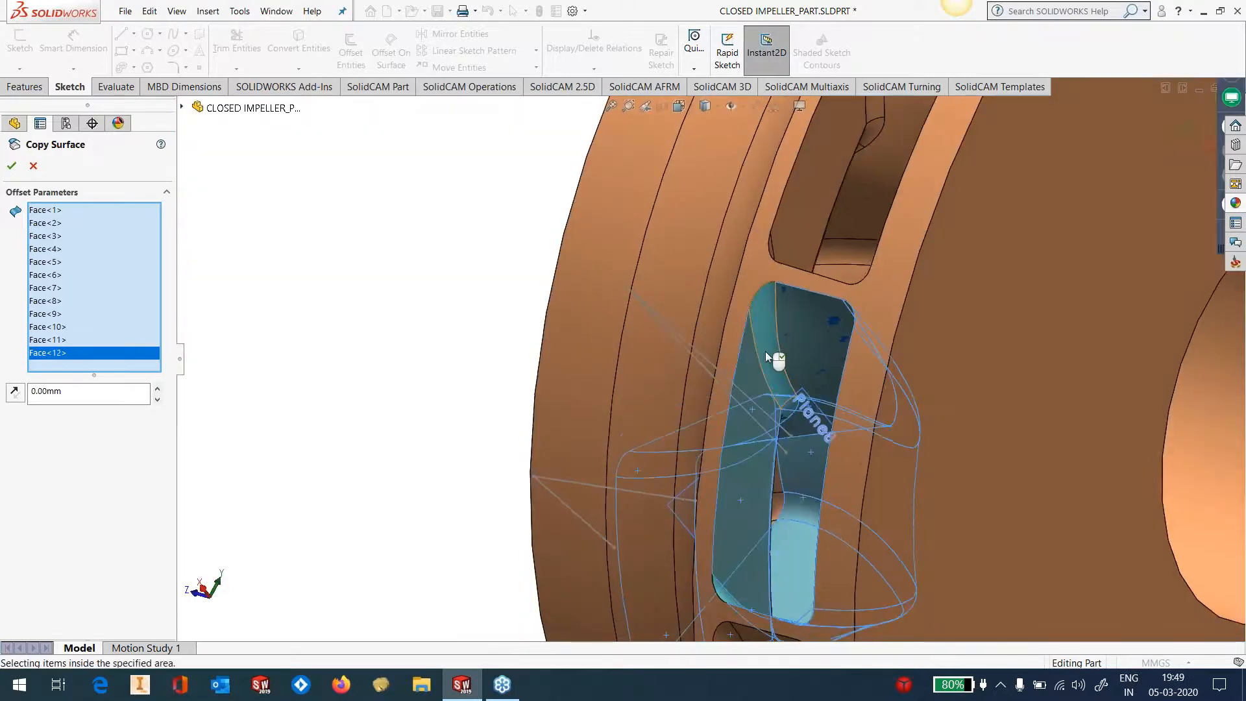
pyautogui.click(766, 374)
pyautogui.click(762, 450)
# Step: Add the small blend faces at the passage's inner bend and the narrow strip face along the blade to the selection
pyautogui.scroll(-5, 765, 446)
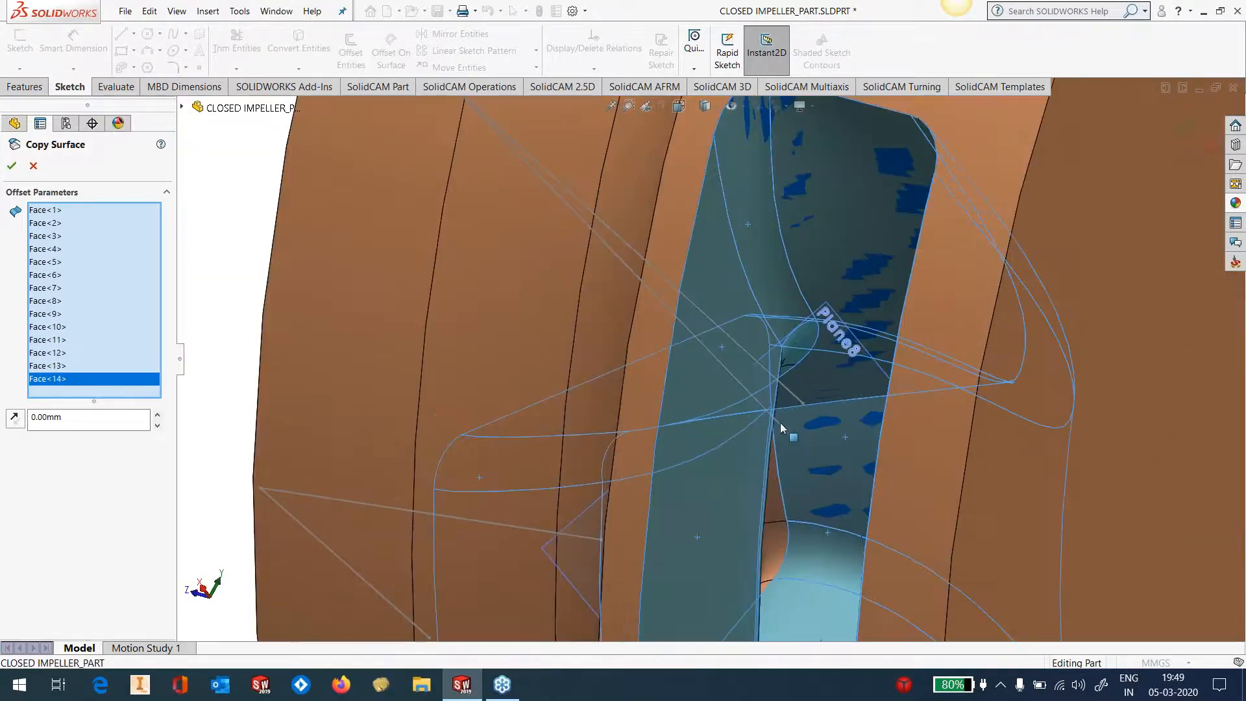
pyautogui.scroll(-3, 780, 422)
pyautogui.click(809, 297)
pyautogui.click(769, 353)
pyautogui.scroll(-3, 752, 343)
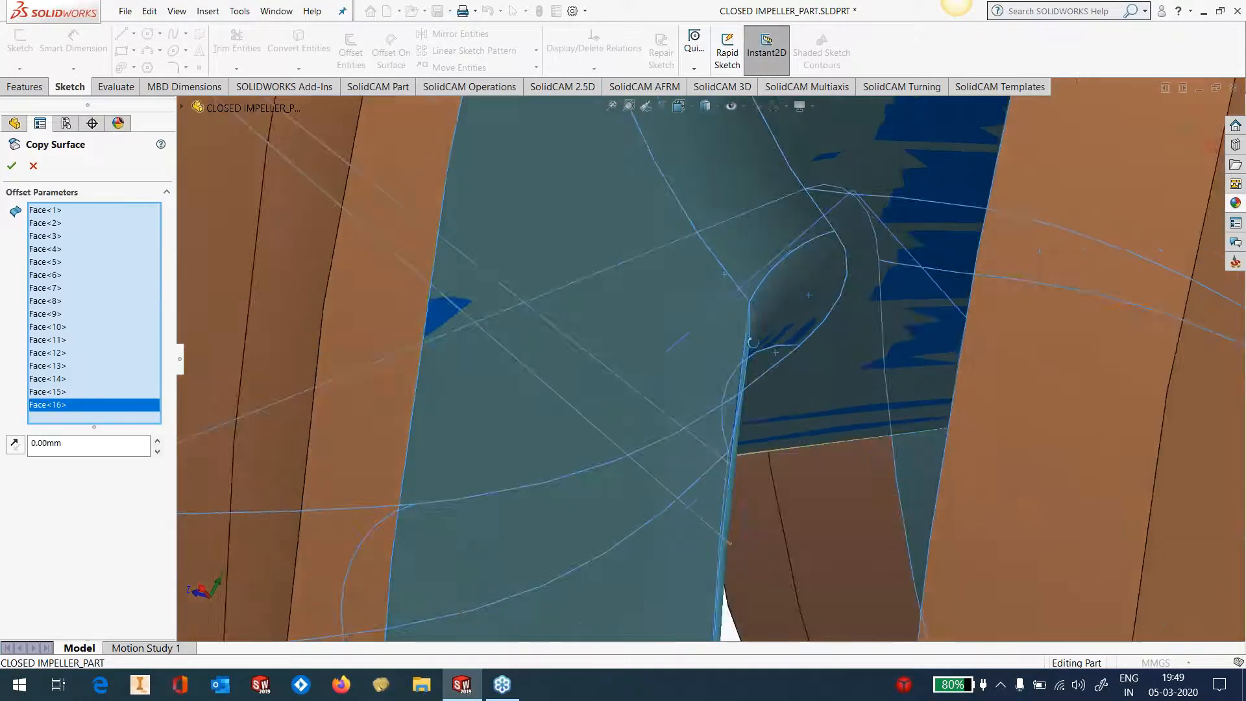
pyautogui.scroll(-6, 753, 342)
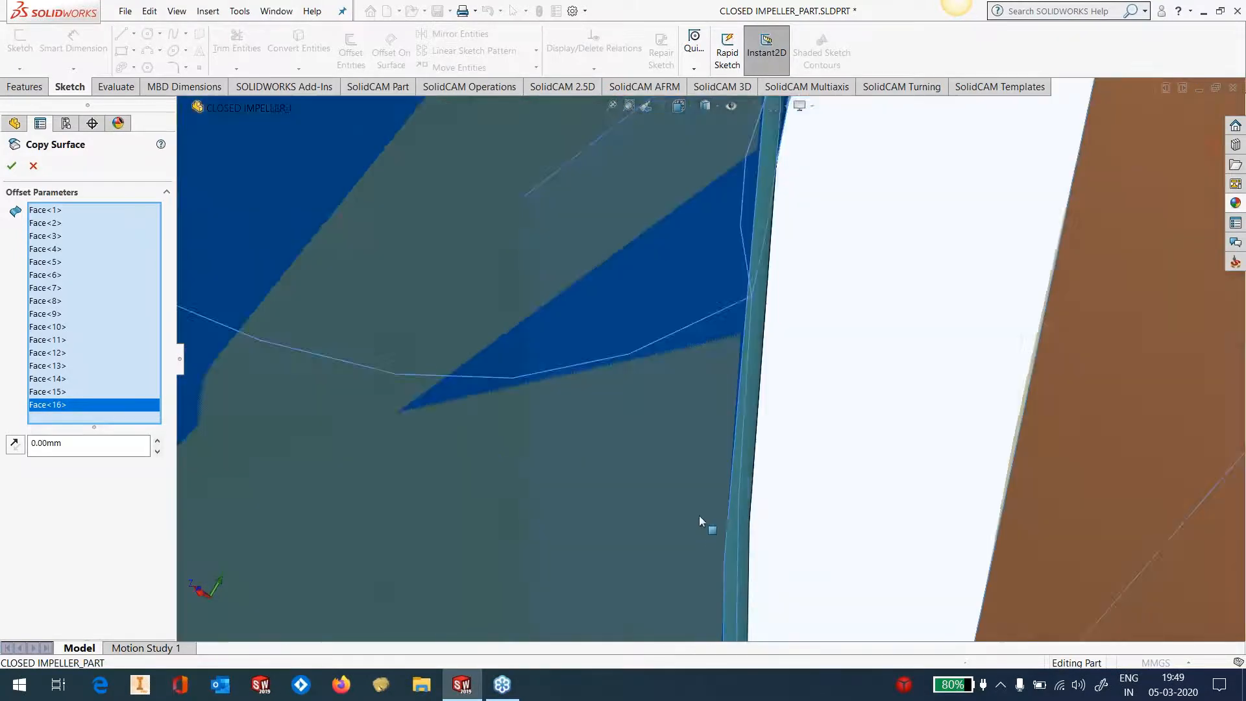
pyautogui.scroll(-2, 727, 510)
pyautogui.click(759, 505)
# Step: Create the 0 mm copy of the selected passage faces and hide the impeller's solid body
pyautogui.scroll(6, 758, 505)
pyautogui.scroll(7, 714, 360)
pyautogui.moveTo(714, 360)
pyautogui.mouseDown(button='middle')
pyautogui.moveTo(734, 526)
pyautogui.moveTo(830, 462)
pyautogui.moveTo(948, 532)
pyautogui.moveTo(929, 495)
pyautogui.moveTo(714, 360)
pyautogui.mouseUp(button='middle')
pyautogui.scroll(3, 714, 360)
pyautogui.click(11, 165)
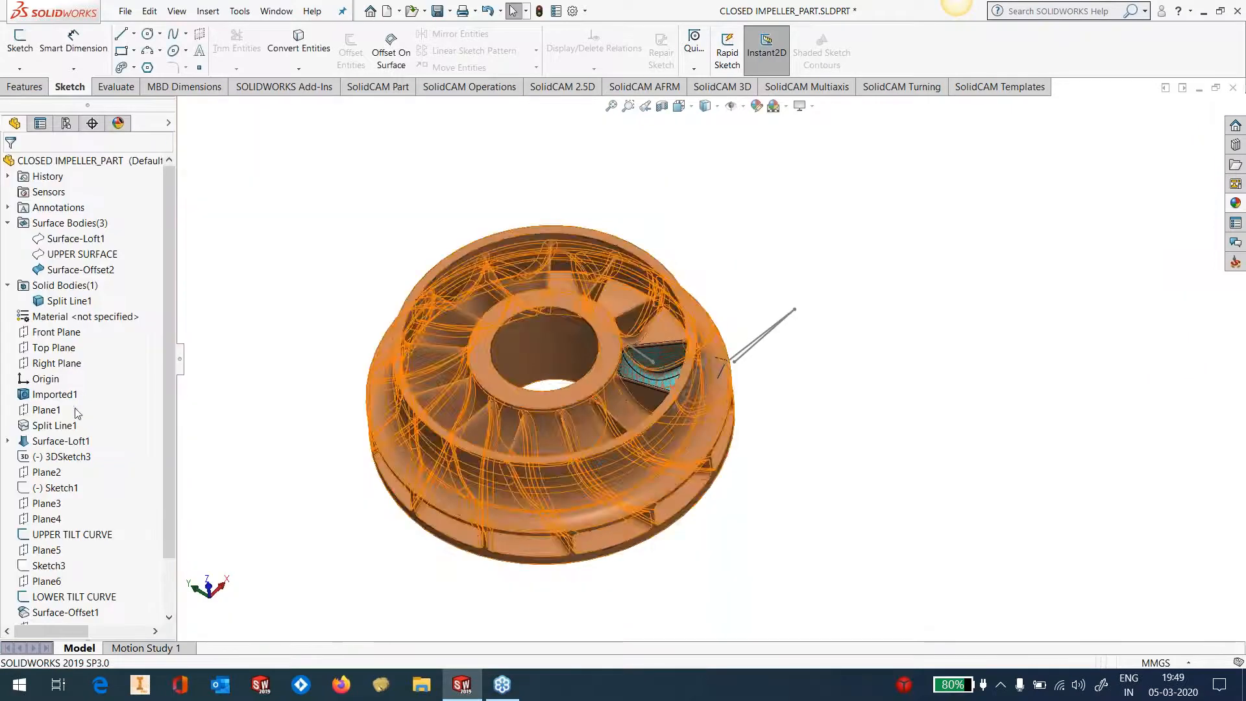
pyautogui.click(65, 302)
pyautogui.click(73, 284)
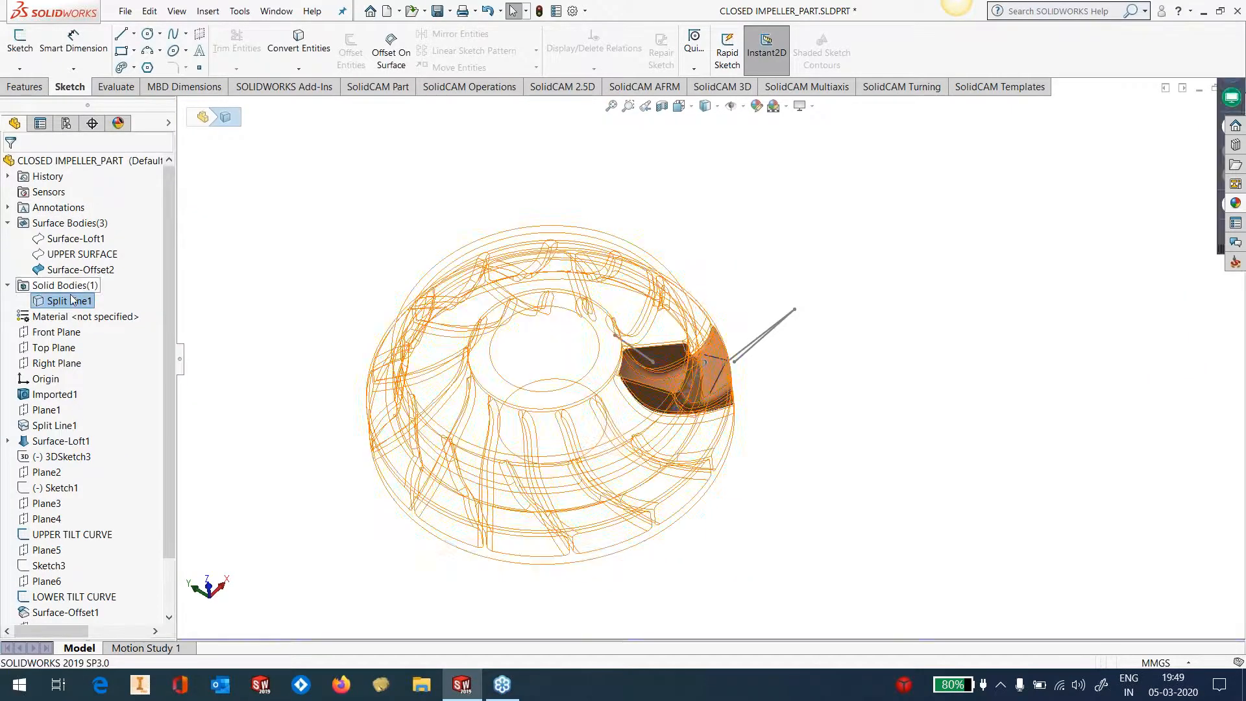
# Step: Create a plane offset 15 mm from Plane8 with the offset flipped towards the inlet
pyautogui.scroll(-4, 166, 519)
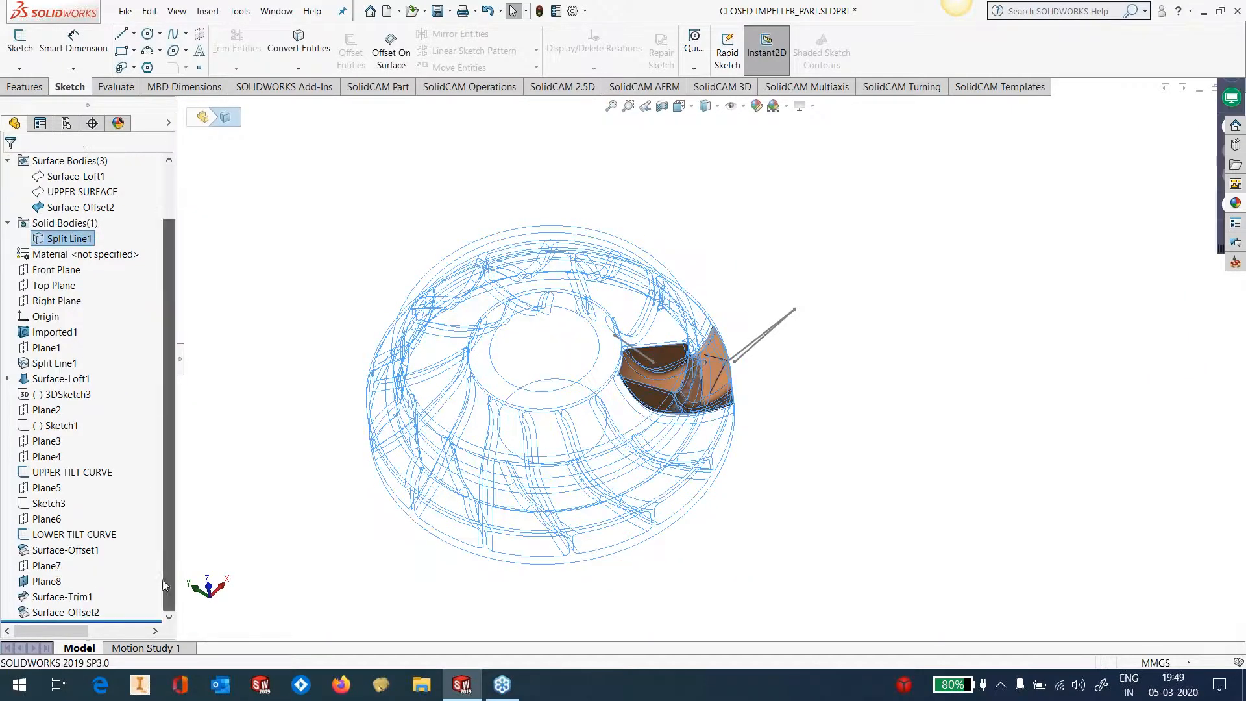
pyautogui.click(56, 581)
pyautogui.moveTo(717, 415); pyautogui.dragTo(700, 373, button='middle')
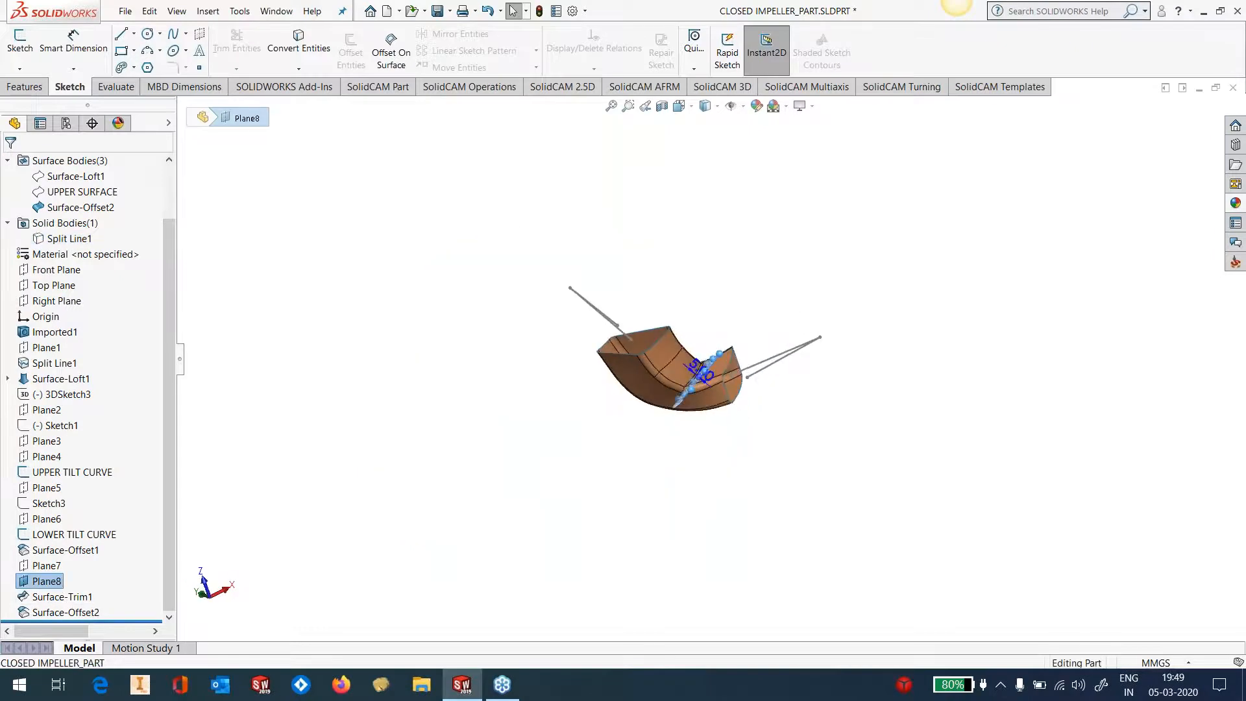
pyautogui.scroll(-8, 693, 367)
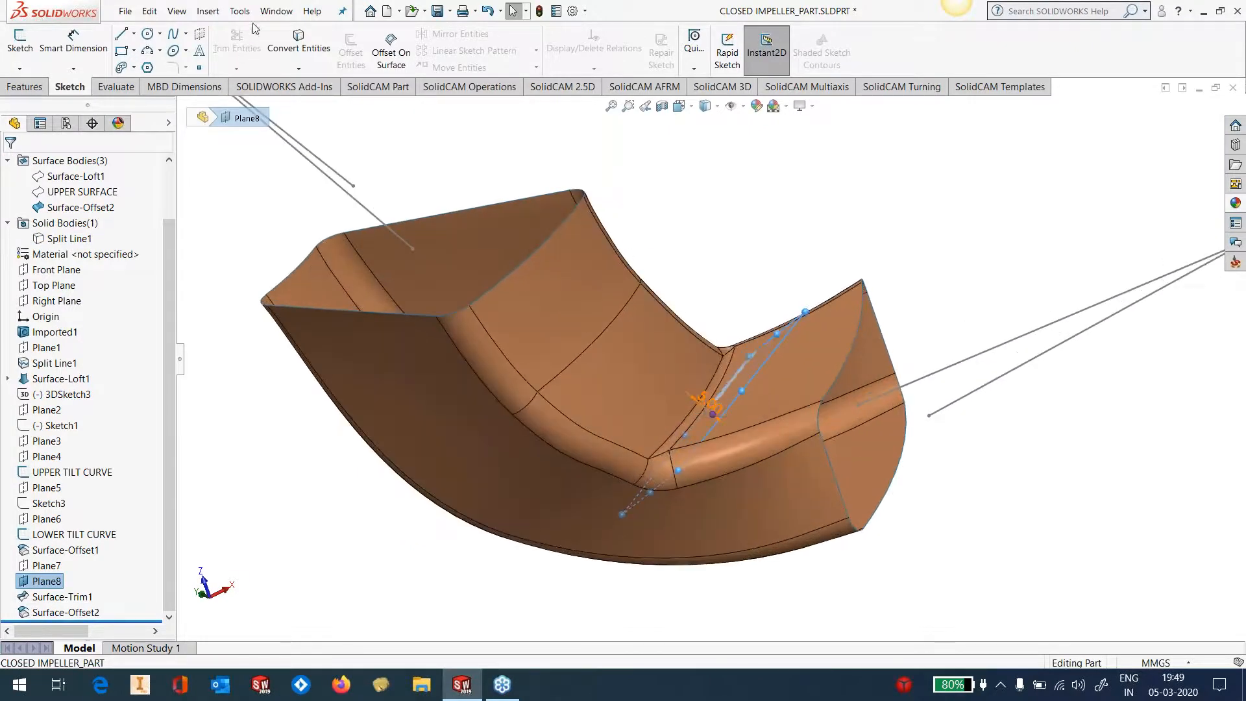
pyautogui.click(208, 11)
pyautogui.moveTo(325, 167)
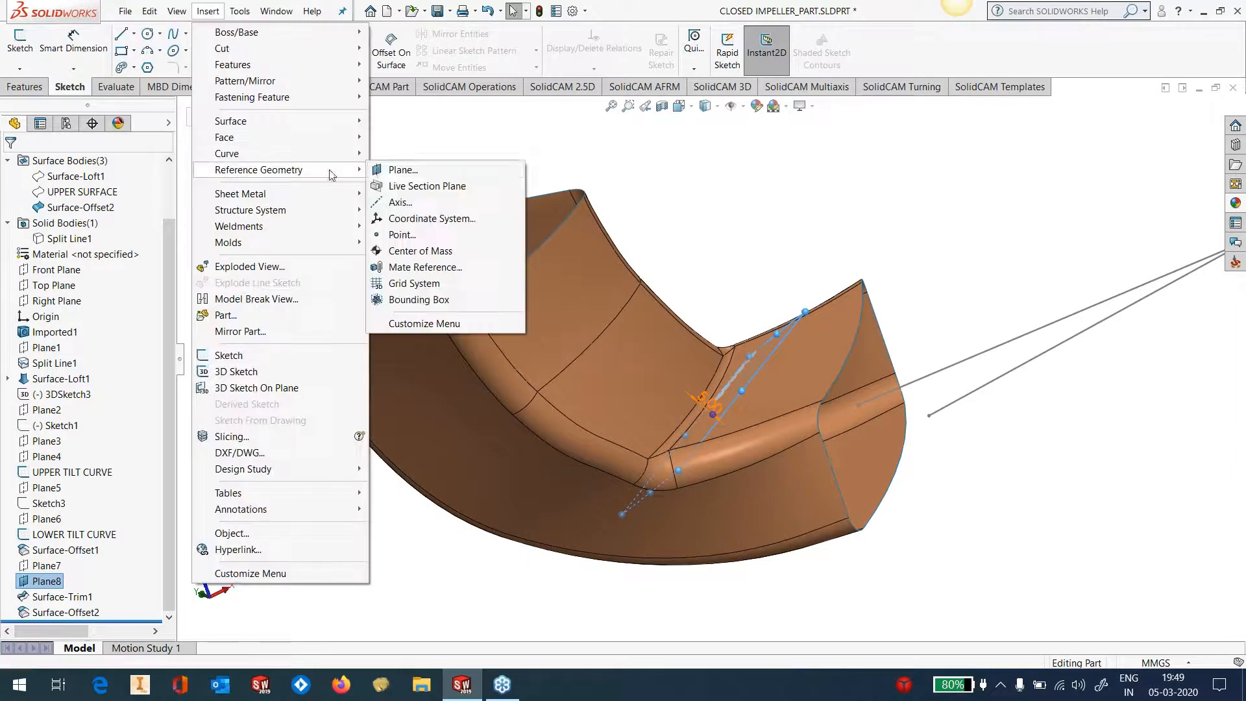
pyautogui.click(381, 170)
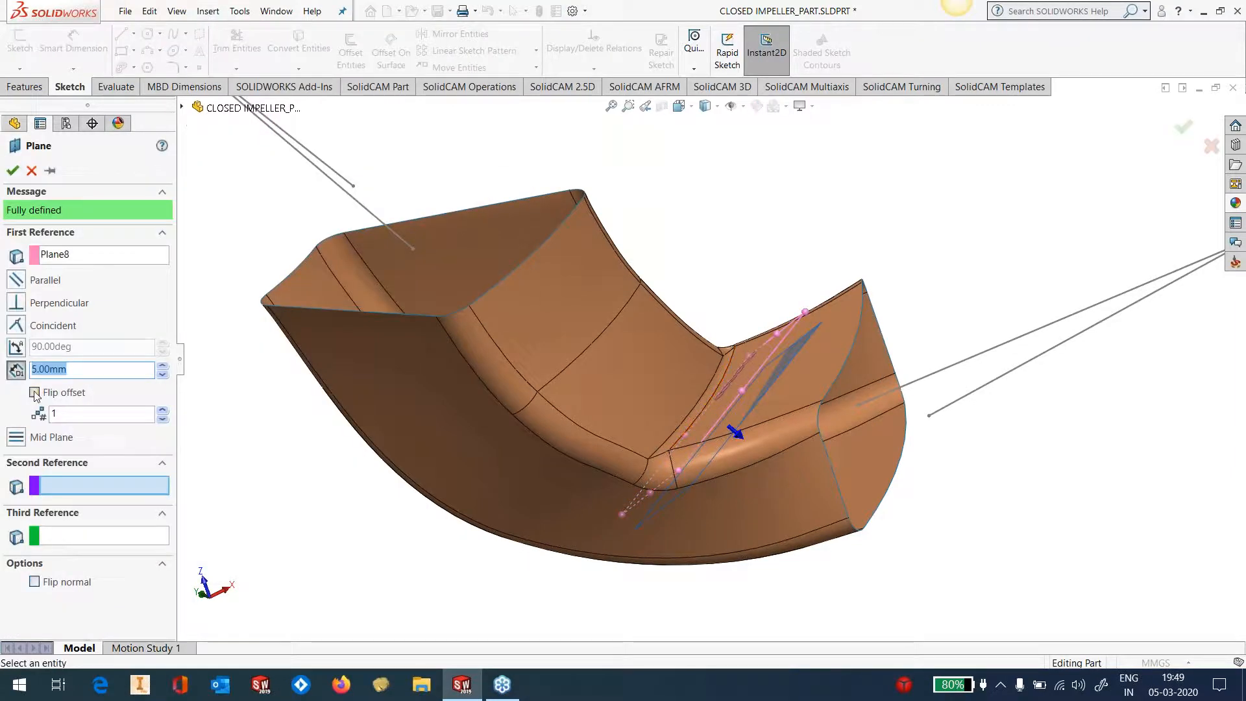
pyautogui.click(34, 393)
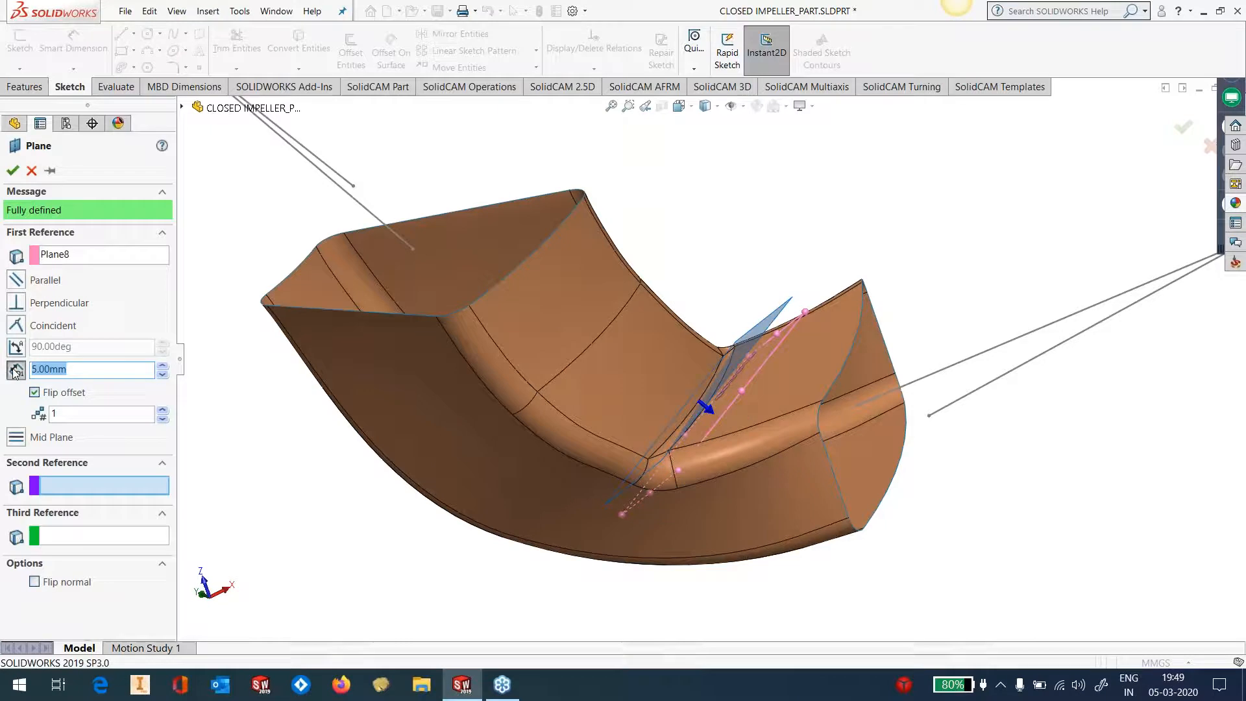
pyautogui.write('15')
pyautogui.press('Return')
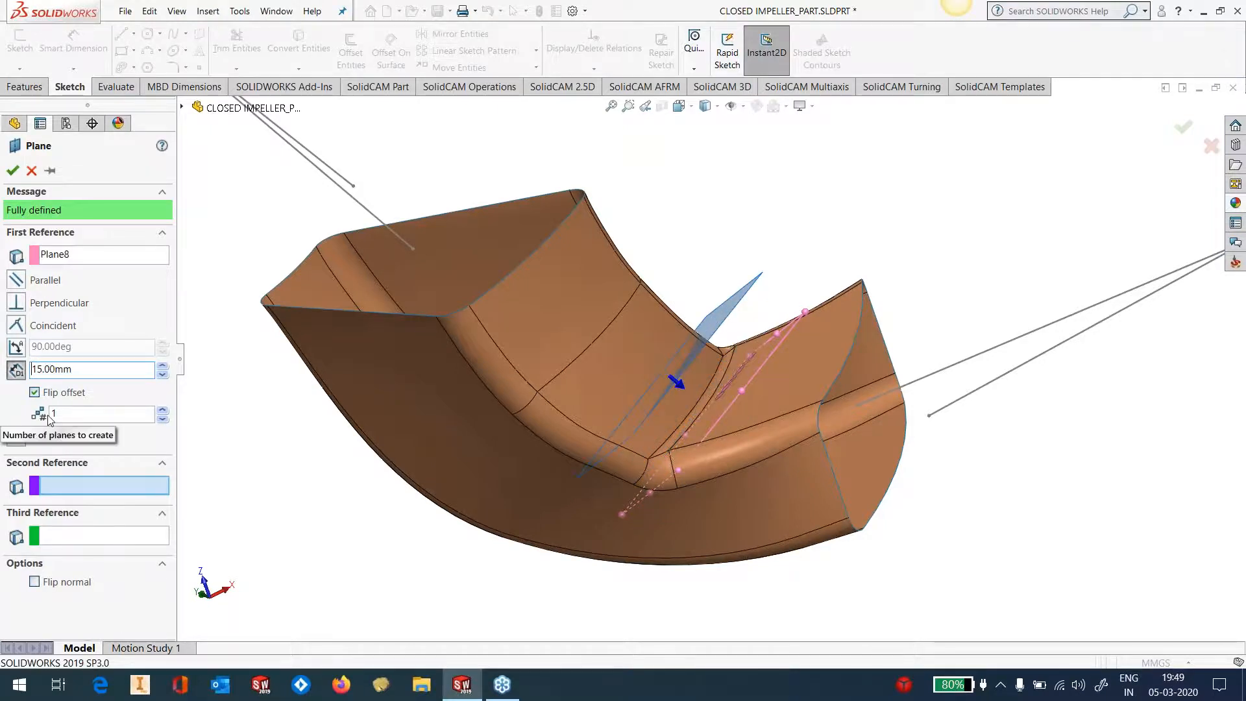
pyautogui.click(13, 170)
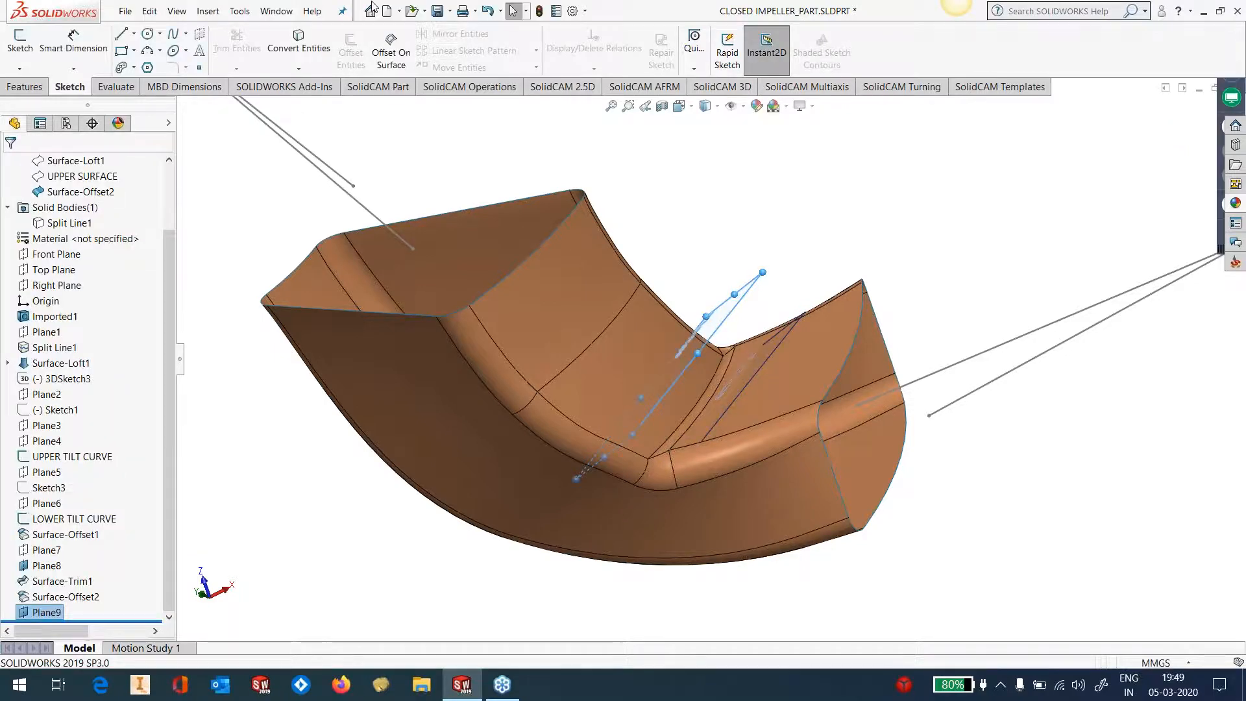
# Step: Trim the new passage surface copy with the 15 mm offset plane as standard trim tool, keeping the outlet-side portion
pyautogui.click(208, 11)
pyautogui.moveTo(273, 121)
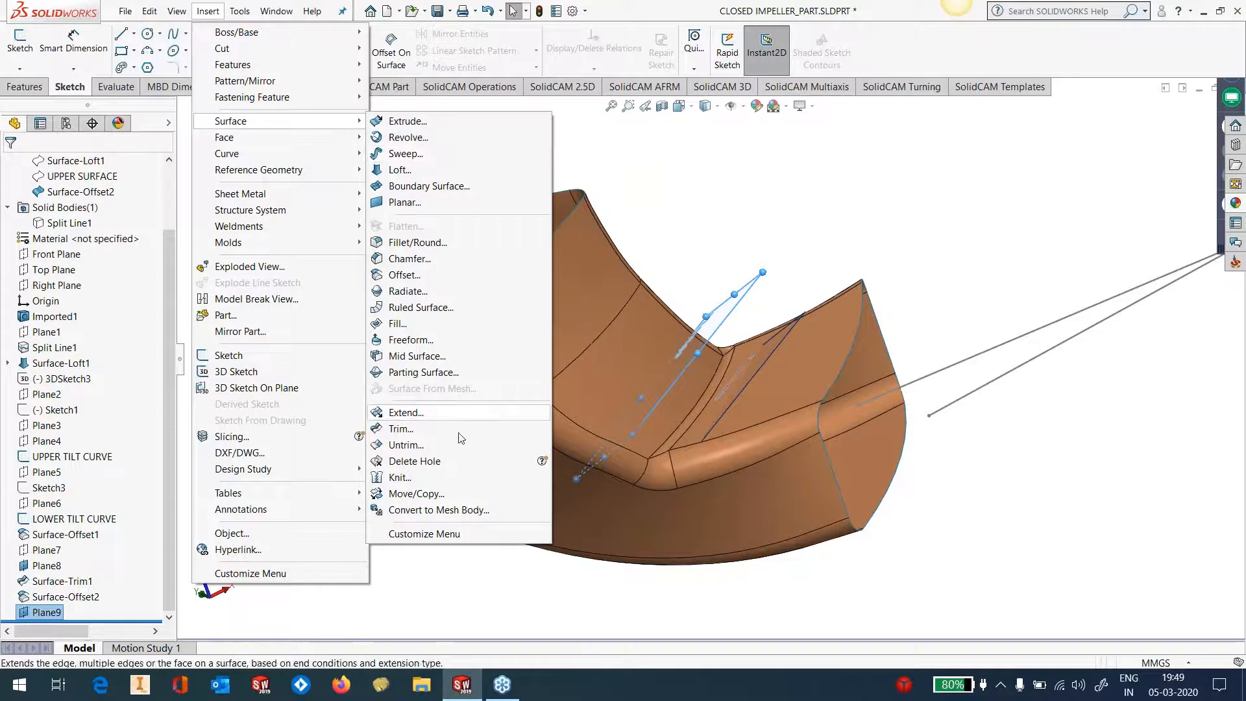
pyautogui.click(435, 429)
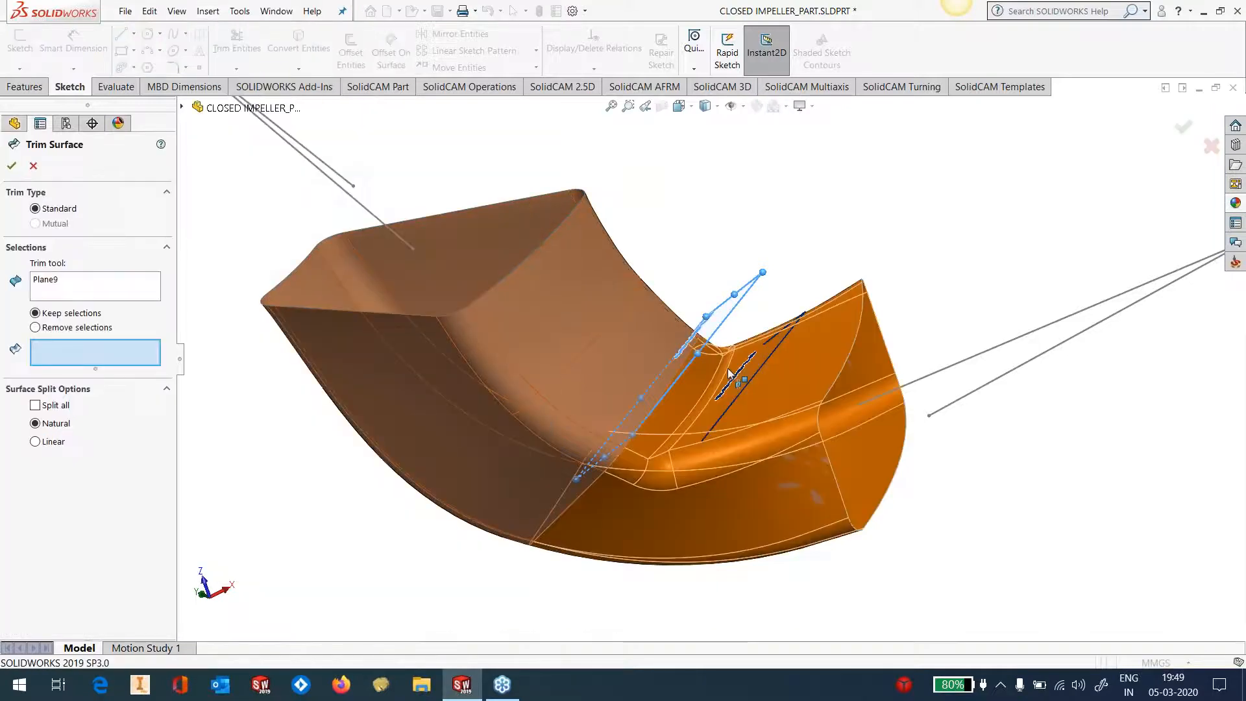
pyautogui.click(770, 415)
pyautogui.moveTo(770, 415); pyautogui.dragTo(292, 316, button='middle')
pyautogui.click(12, 165)
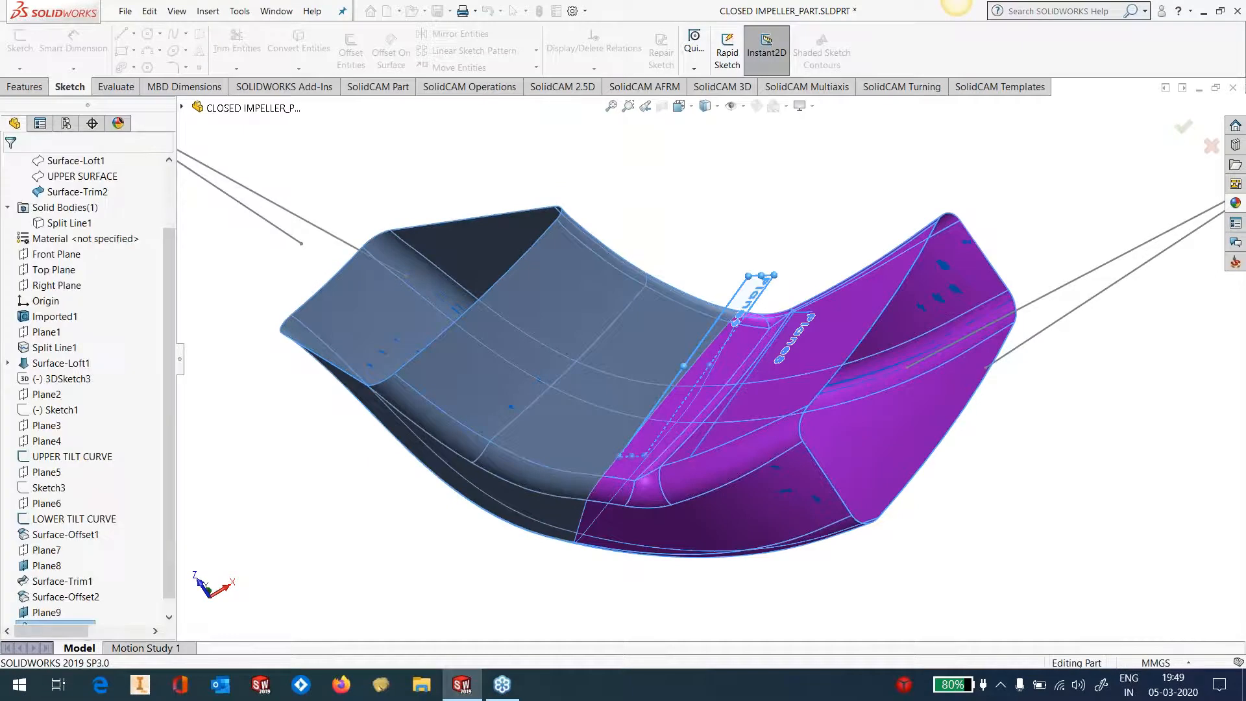
# Step: Rename the trimmed outlet-side surface body as LOWER SURFACE
pyautogui.scroll(1, 169, 239)
pyautogui.click(97, 223)
pyautogui.click(96, 223)
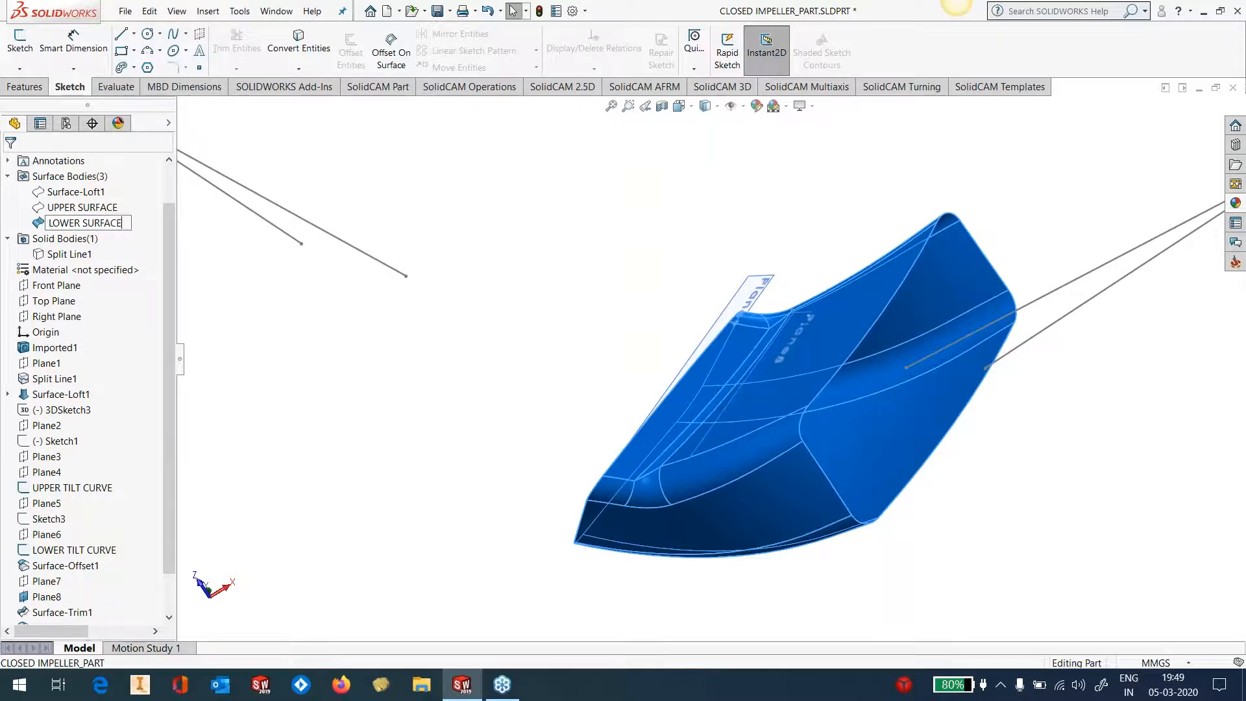
pyautogui.click(831, 234)
# Step: Hide the plane used to trim the outlet-side surface
pyautogui.scroll(4, 832, 233)
pyautogui.moveTo(759, 302); pyautogui.dragTo(734, 323, button='middle')
pyautogui.click(736, 323)
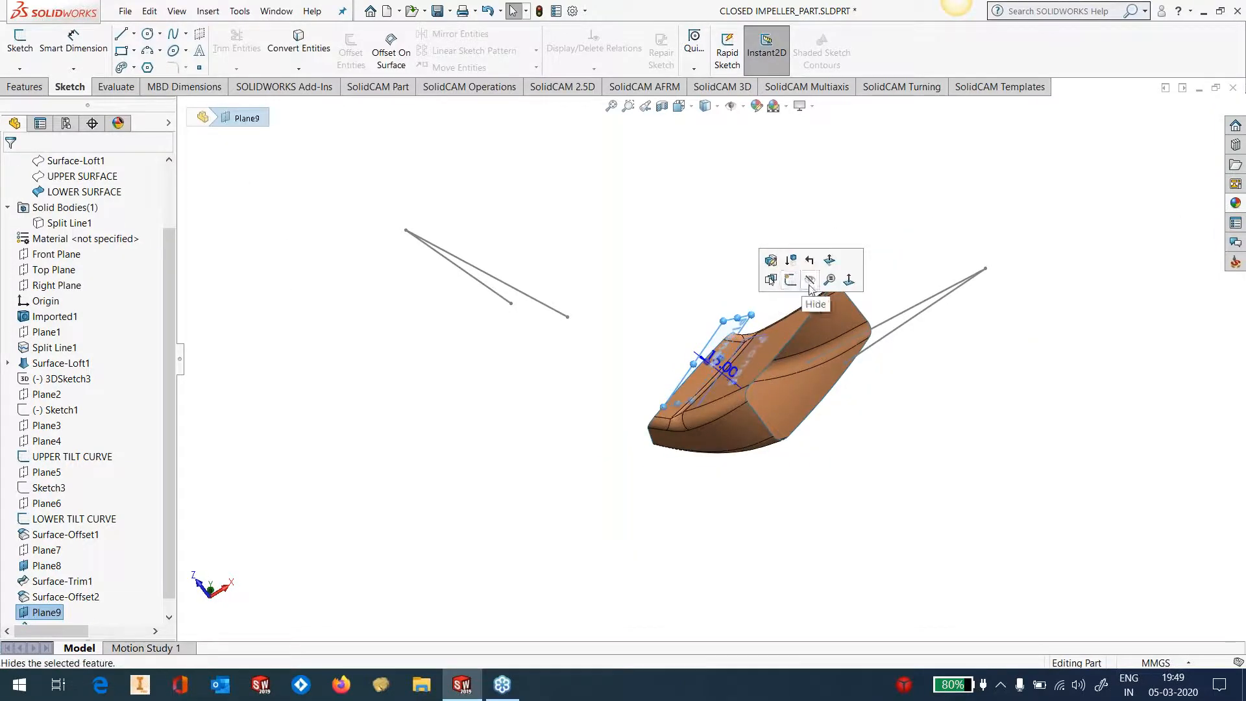
# Step: Hide the LOWER SURFACE body and show the impeller's solid body again
pyautogui.click(88, 192)
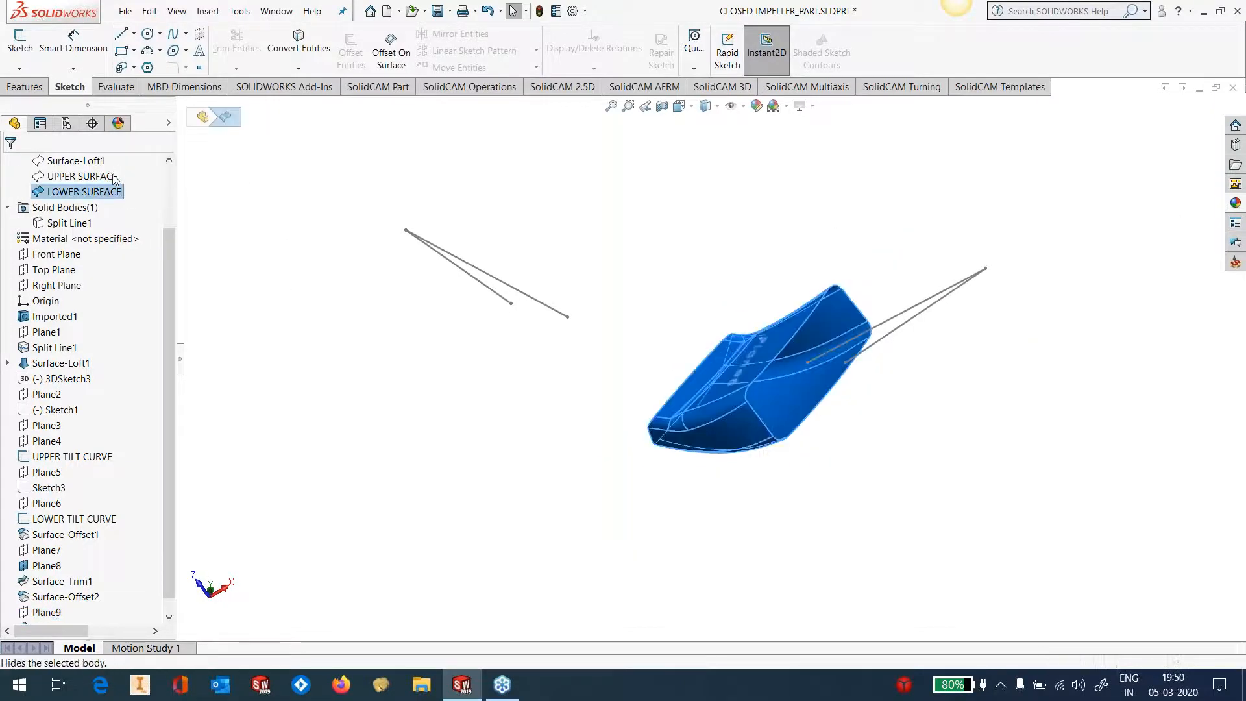
pyautogui.click(70, 222)
pyautogui.click(88, 205)
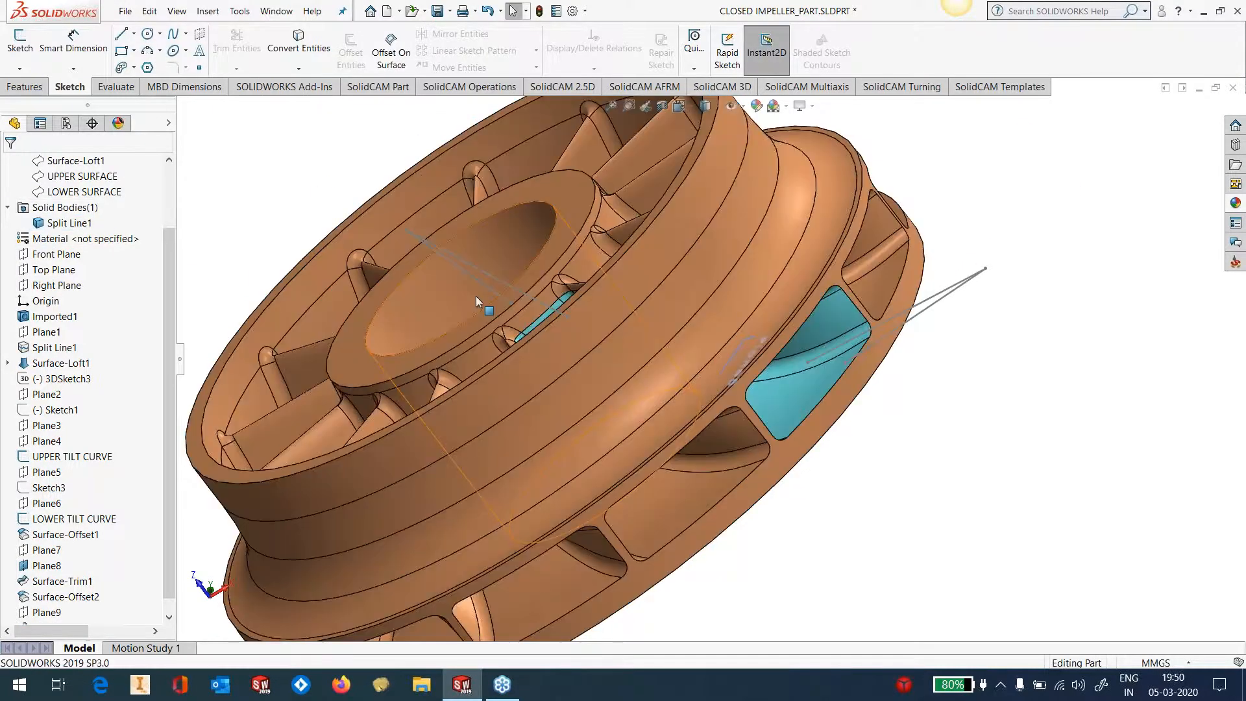
pyautogui.scroll(4, 649, 337)
pyautogui.moveTo(649, 338)
pyautogui.mouseDown(button='middle')
pyautogui.moveTo(613, 437)
pyautogui.moveTo(623, 414)
pyautogui.mouseUp(button='middle')
pyautogui.scroll(-5, 657, 362)
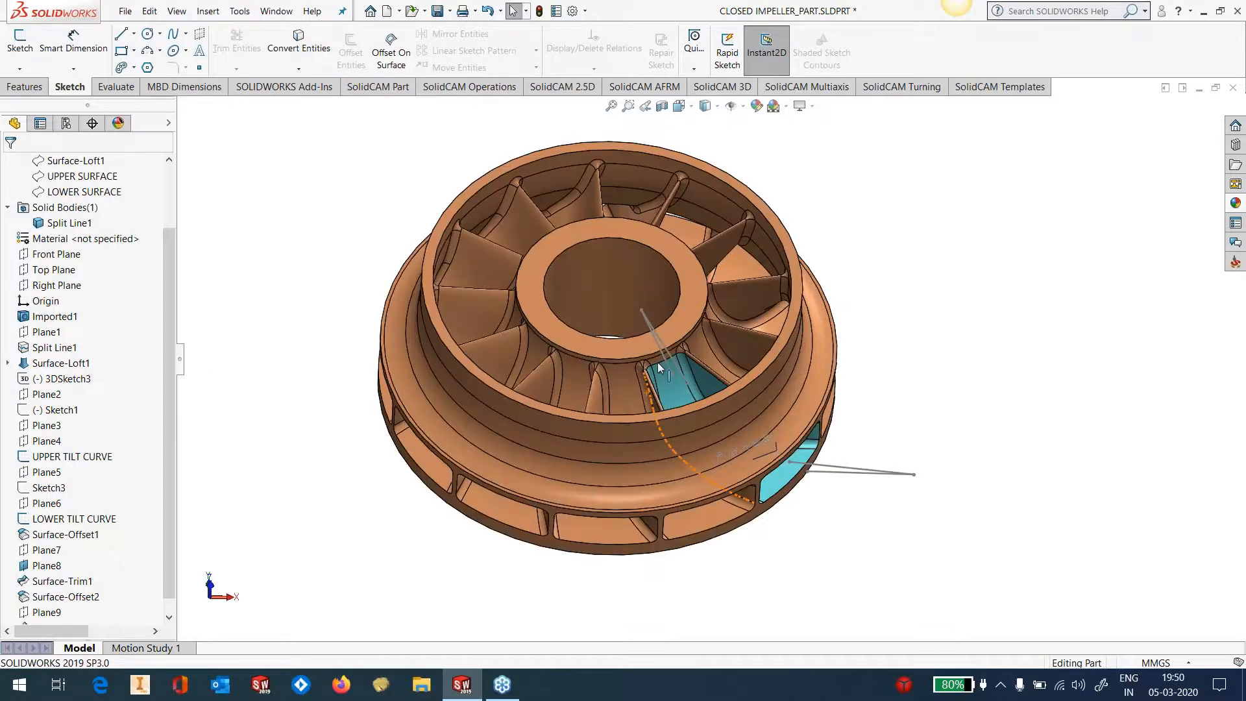
pyautogui.scroll(2, 614, 292)
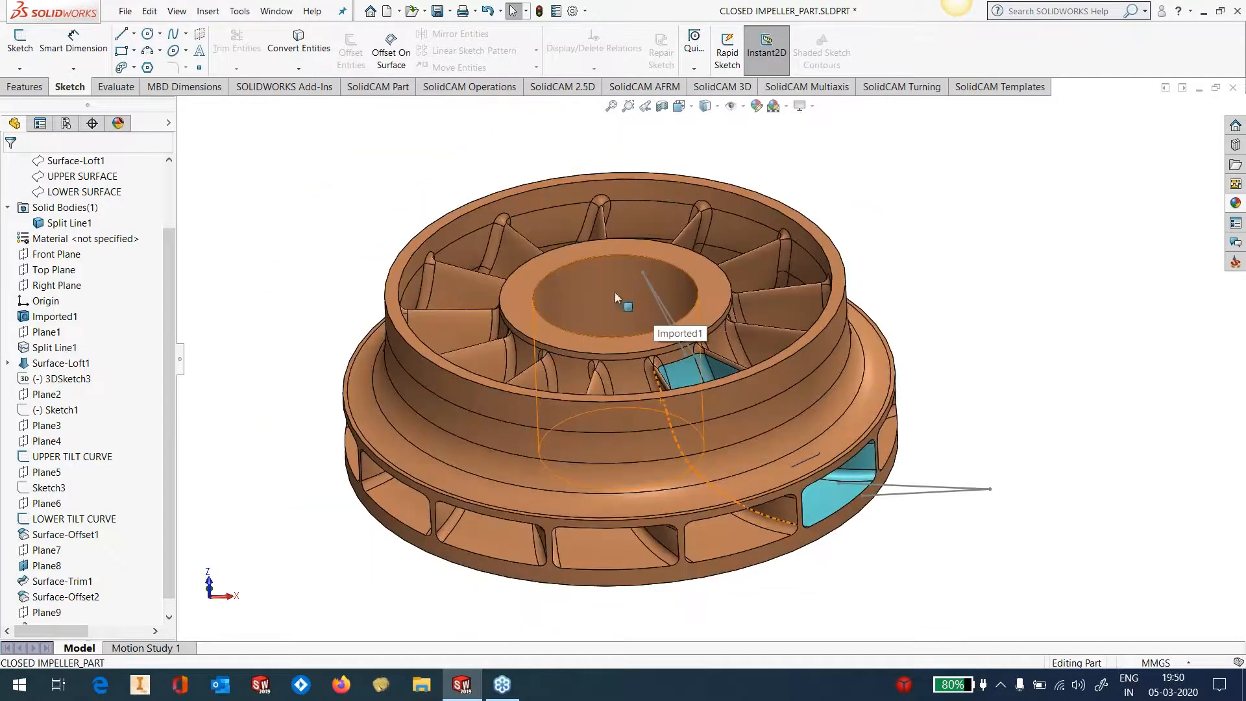
# Step: Save the impeller part and create an external metric SolidCAM milling part named CLOSED IMPELLER_PART in the model's directory
pyautogui.click(125, 11)
pyautogui.click(145, 161)
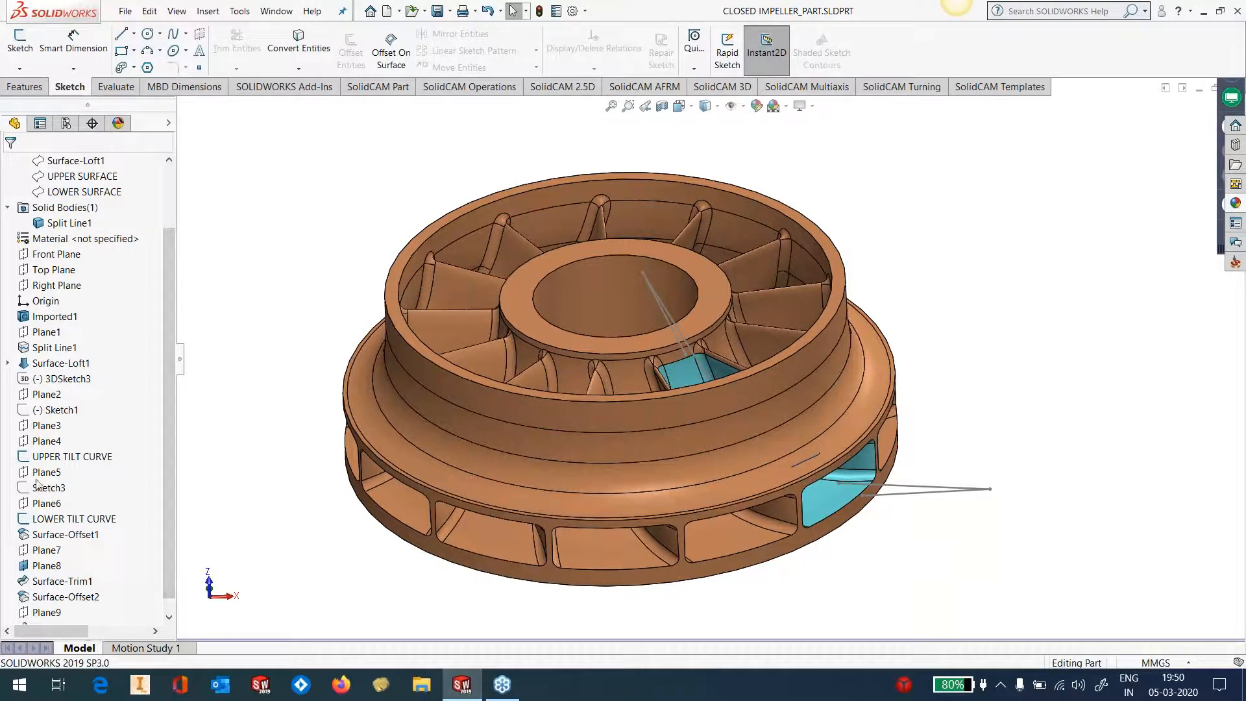
pyautogui.click(239, 11)
pyautogui.moveTo(273, 64)
pyautogui.moveTo(474, 64)
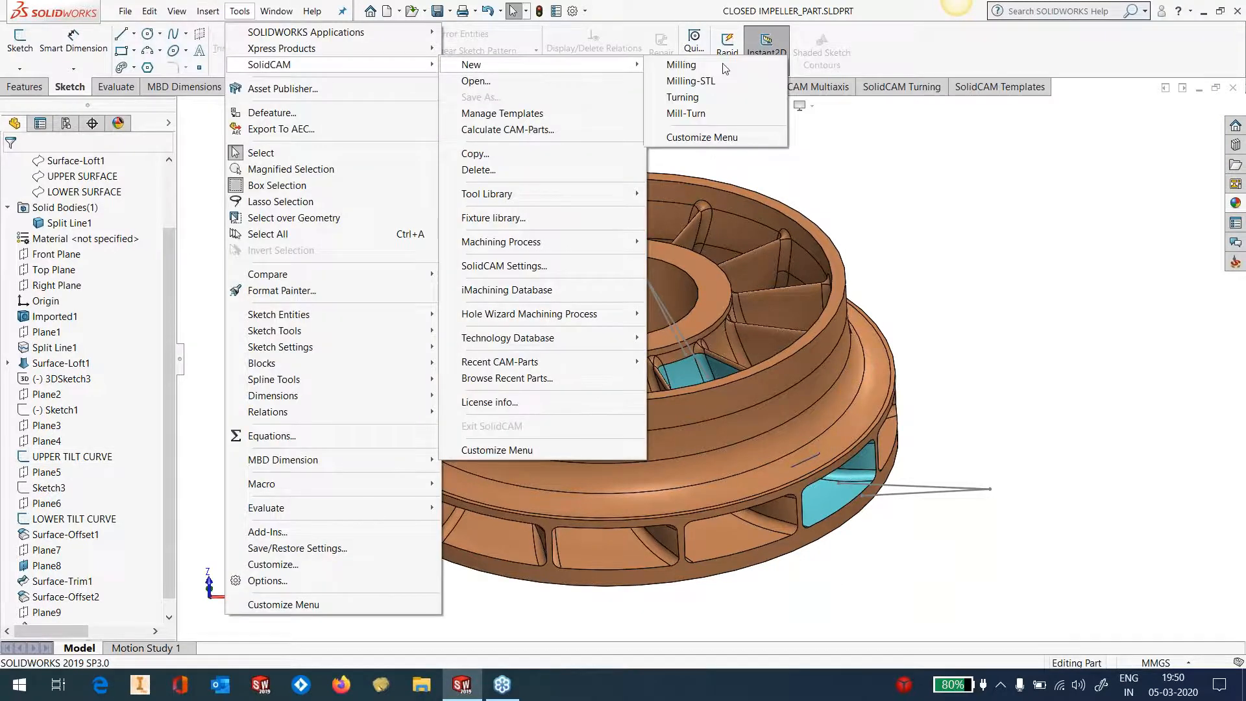
pyautogui.click(749, 85)
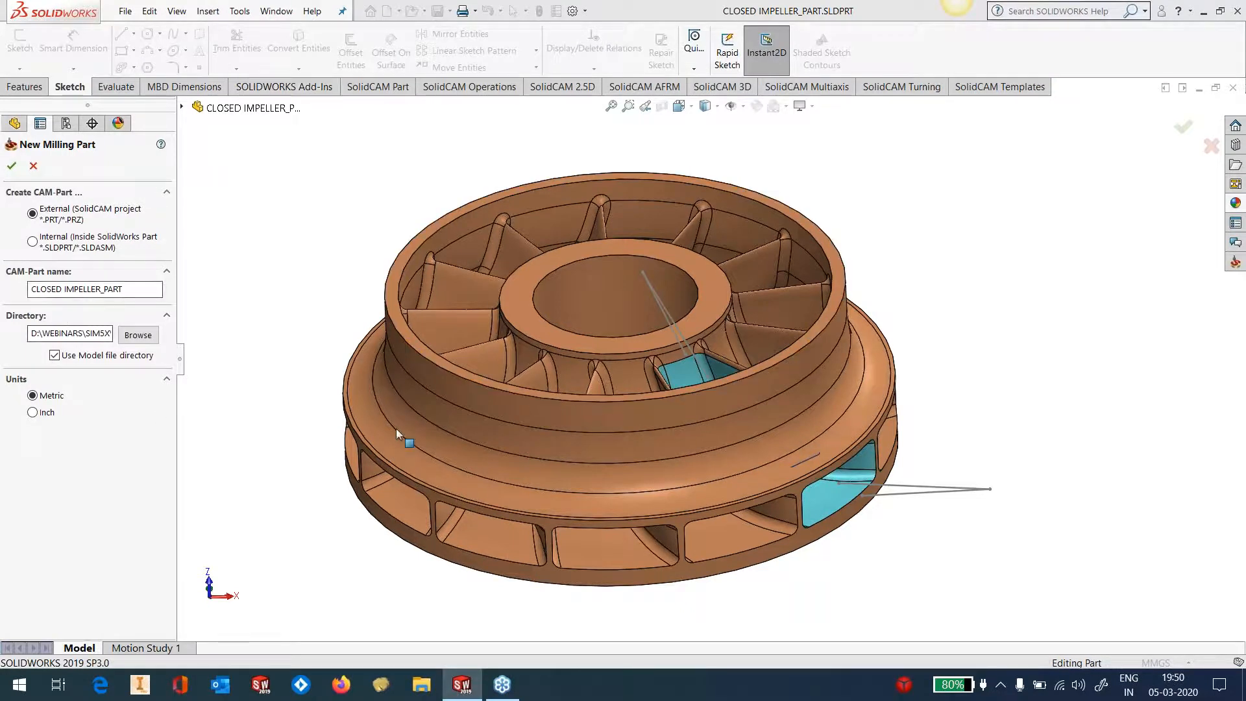
pyautogui.click(12, 166)
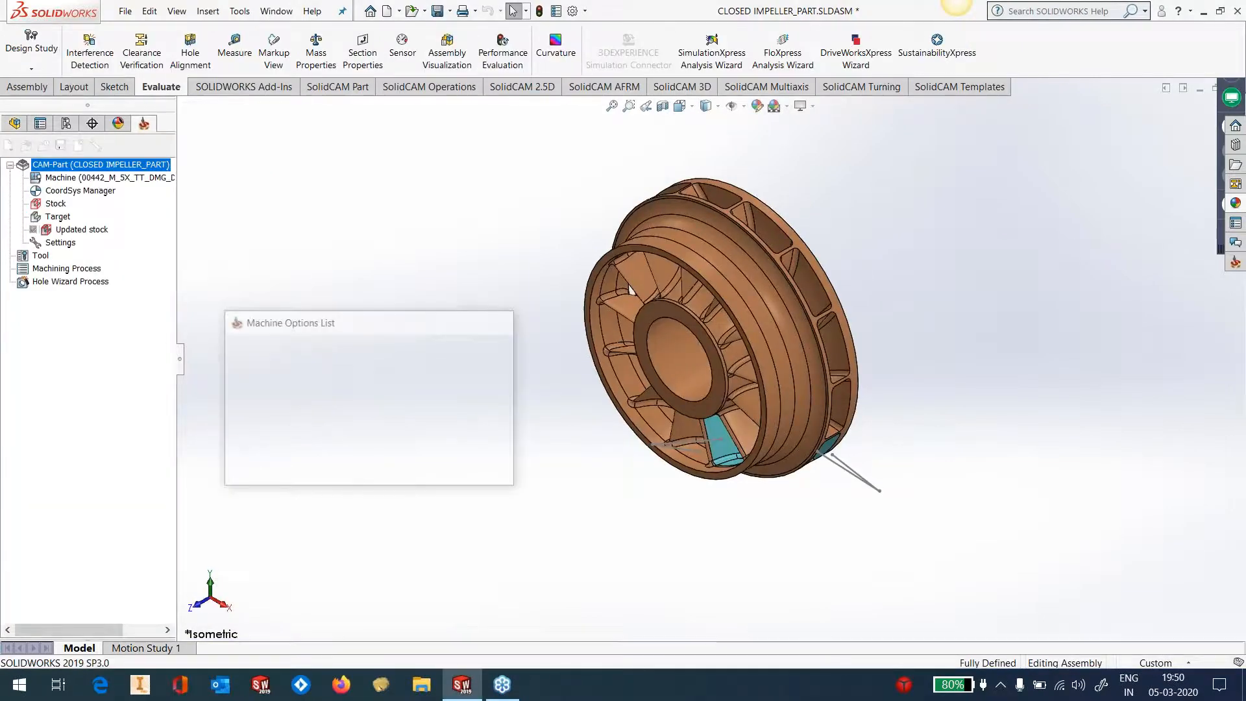
# Step: Select DMU65-monoBLOCK_iTNC530_5X as the CNC machine for the milling part
pyautogui.click(138, 213)
pyautogui.click(311, 289)
pyautogui.moveTo(312, 289); pyautogui.dragTo(307, 353)
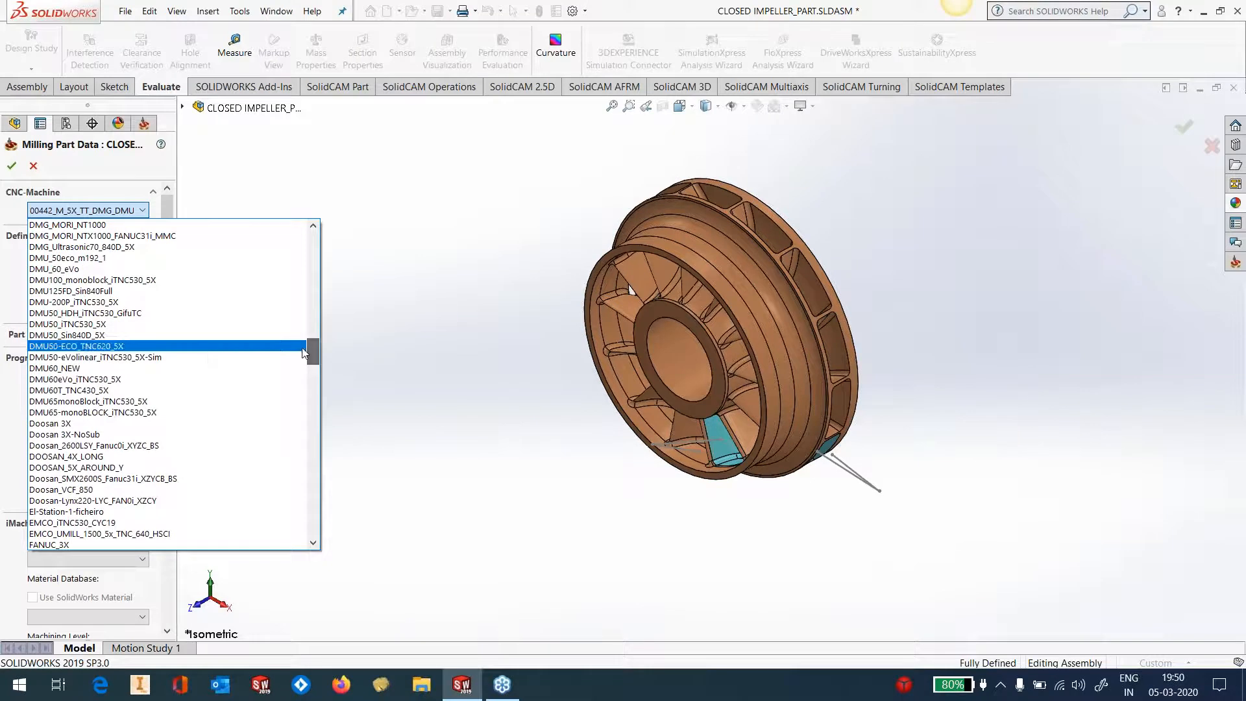
pyautogui.click(146, 413)
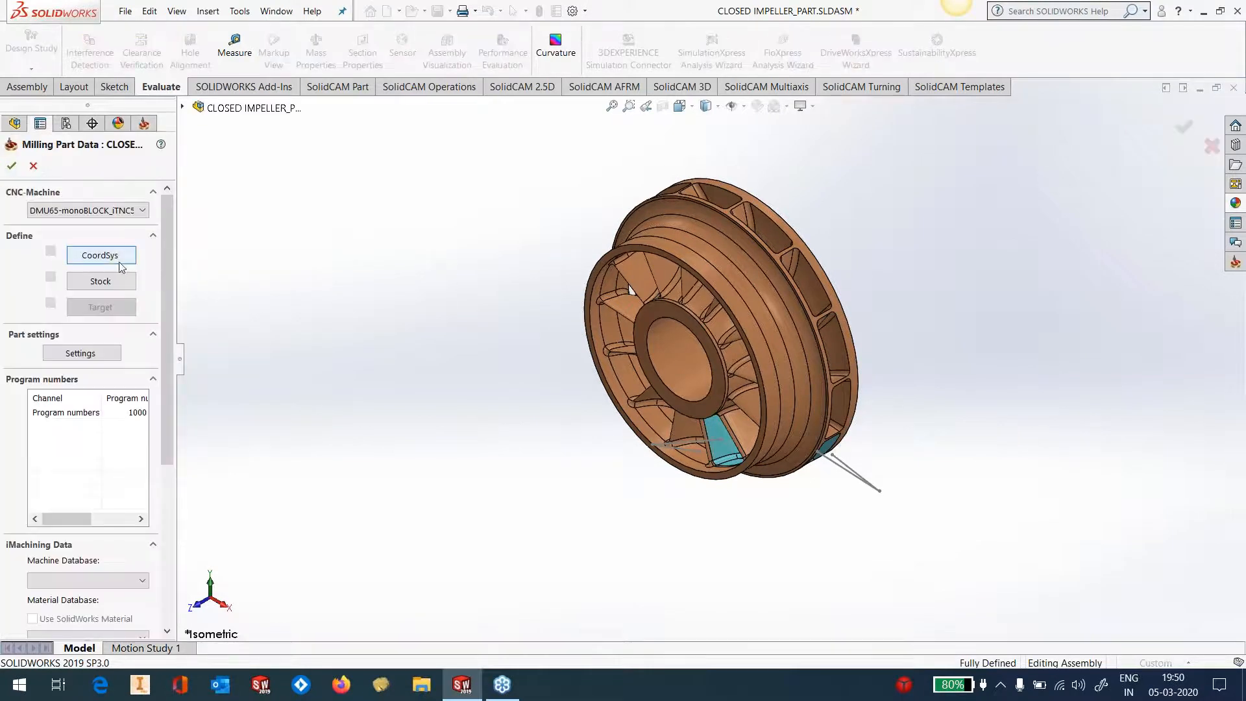
# Step: Define machine coordinate system 1 from the impeller's bore face, with its origin at the center of the revolution face
pyautogui.click(116, 262)
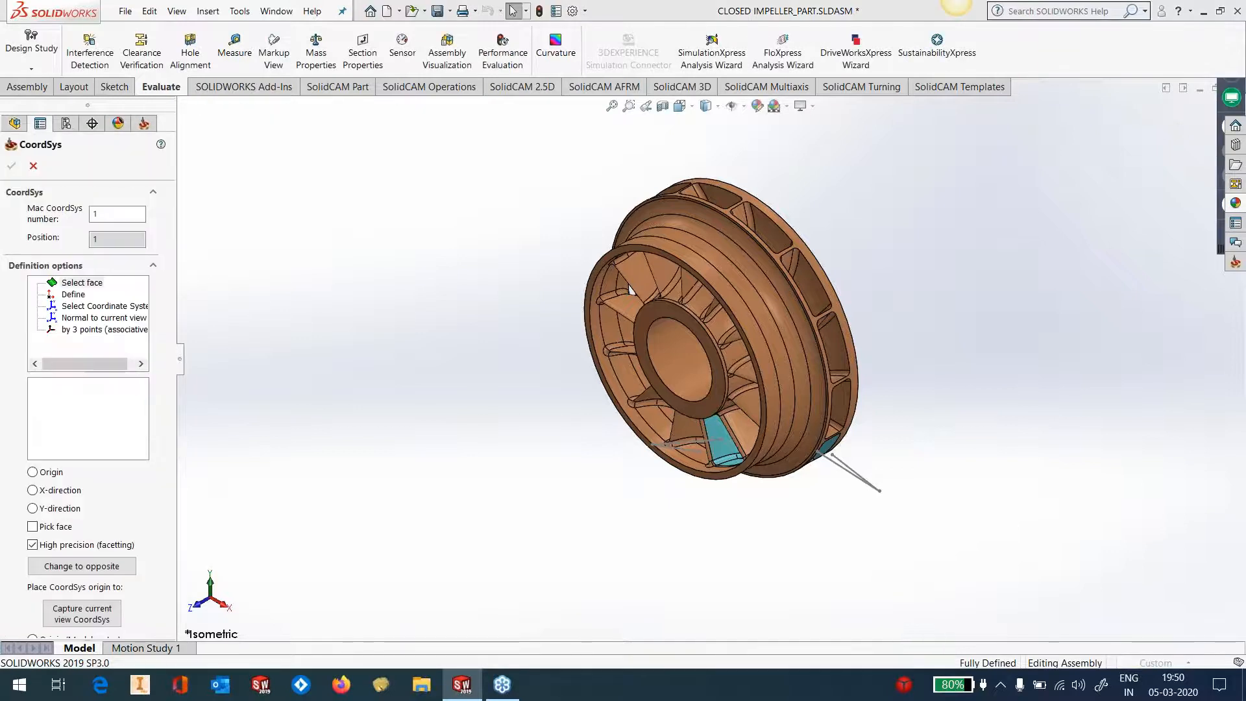
pyautogui.click(675, 383)
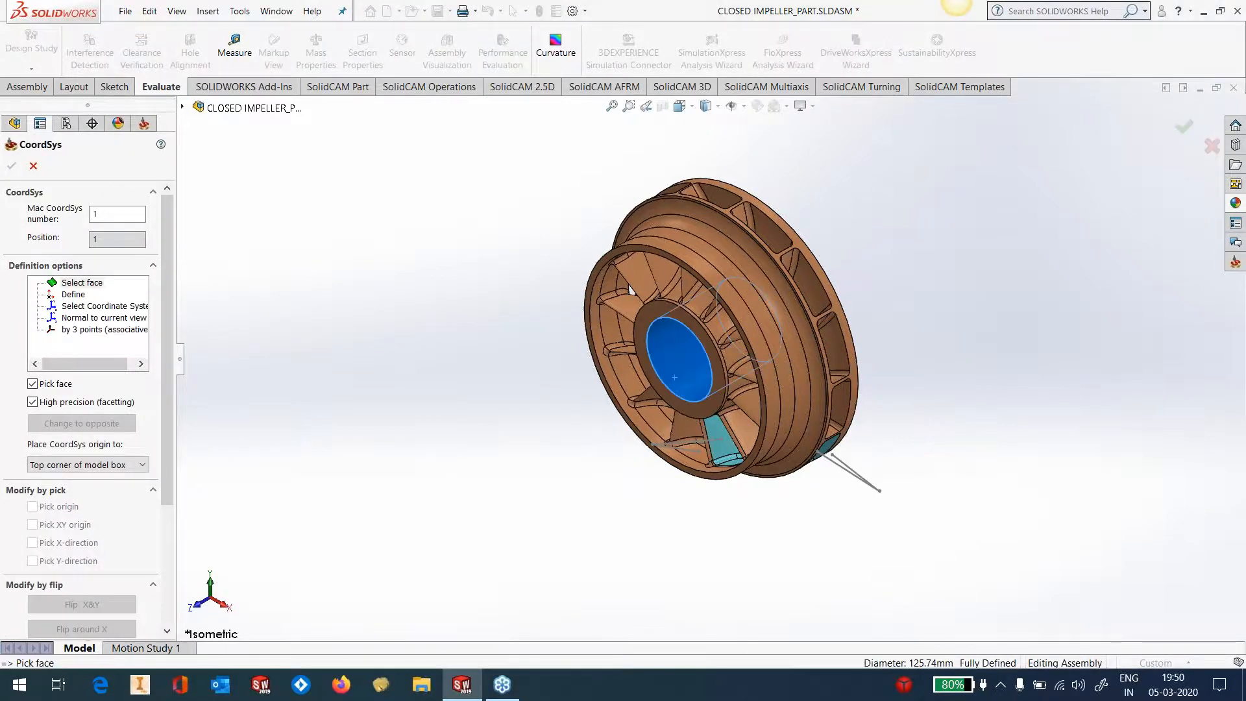
pyautogui.click(88, 465)
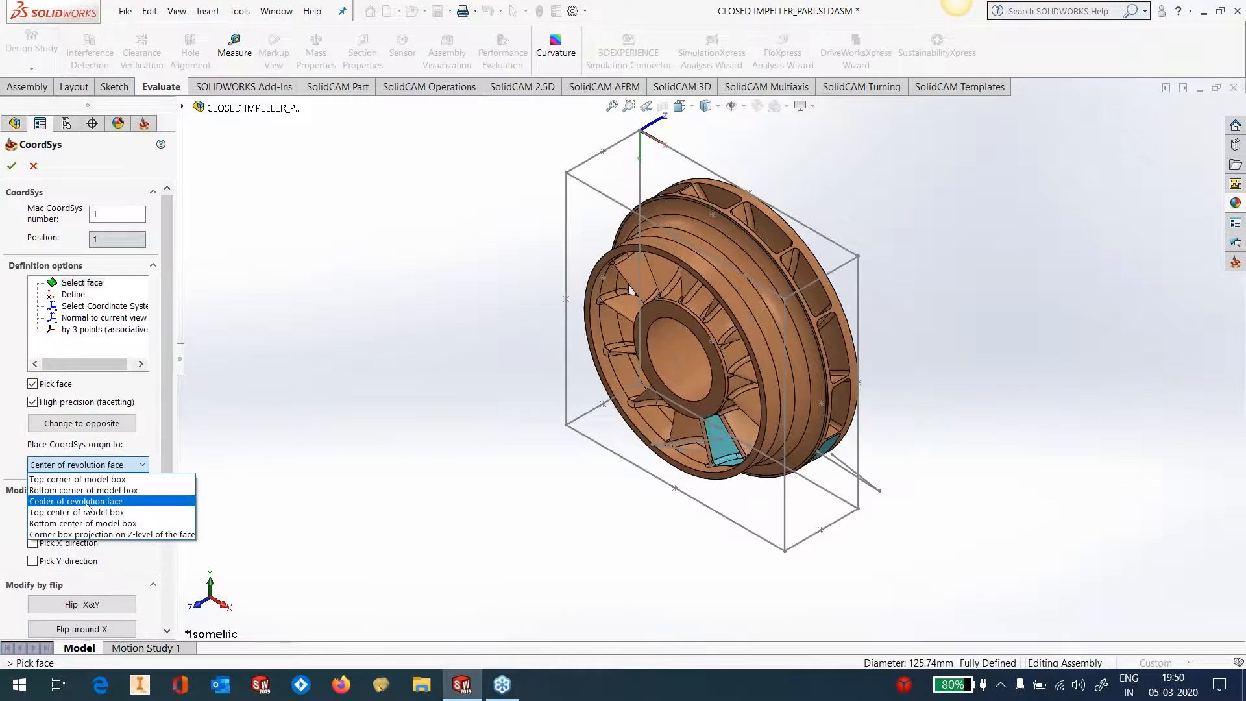
pyautogui.click(86, 502)
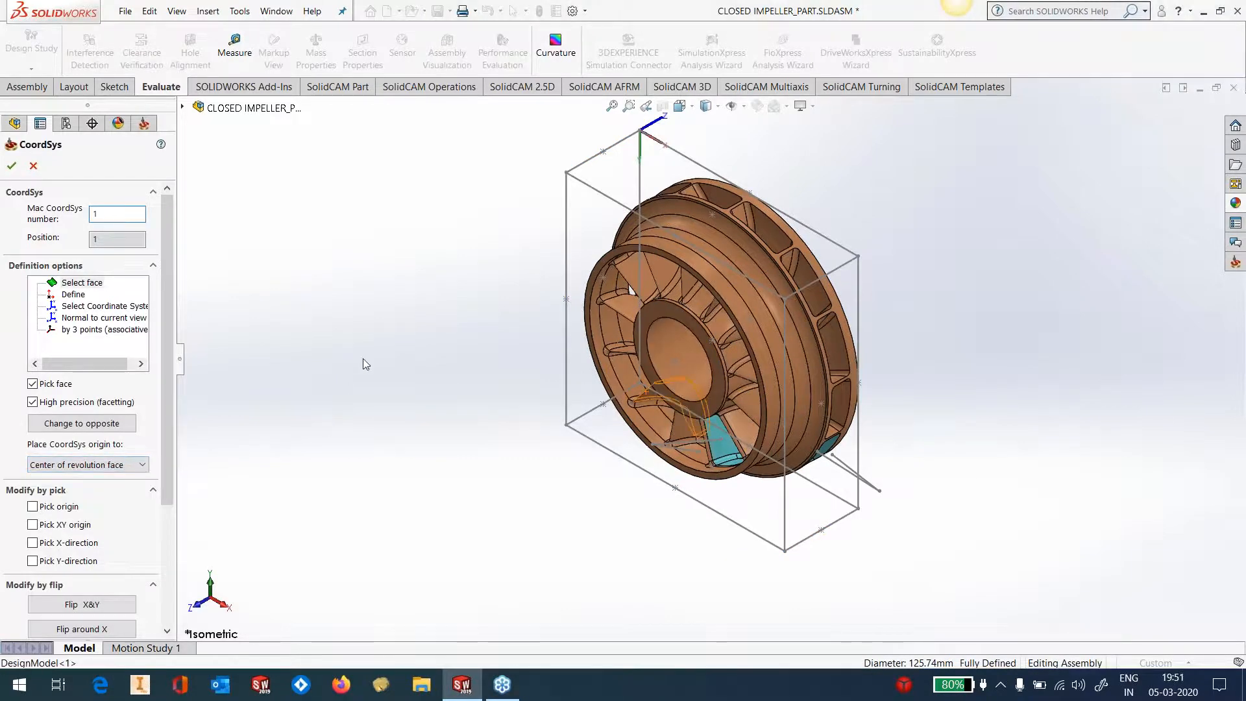
pyautogui.press('Return')
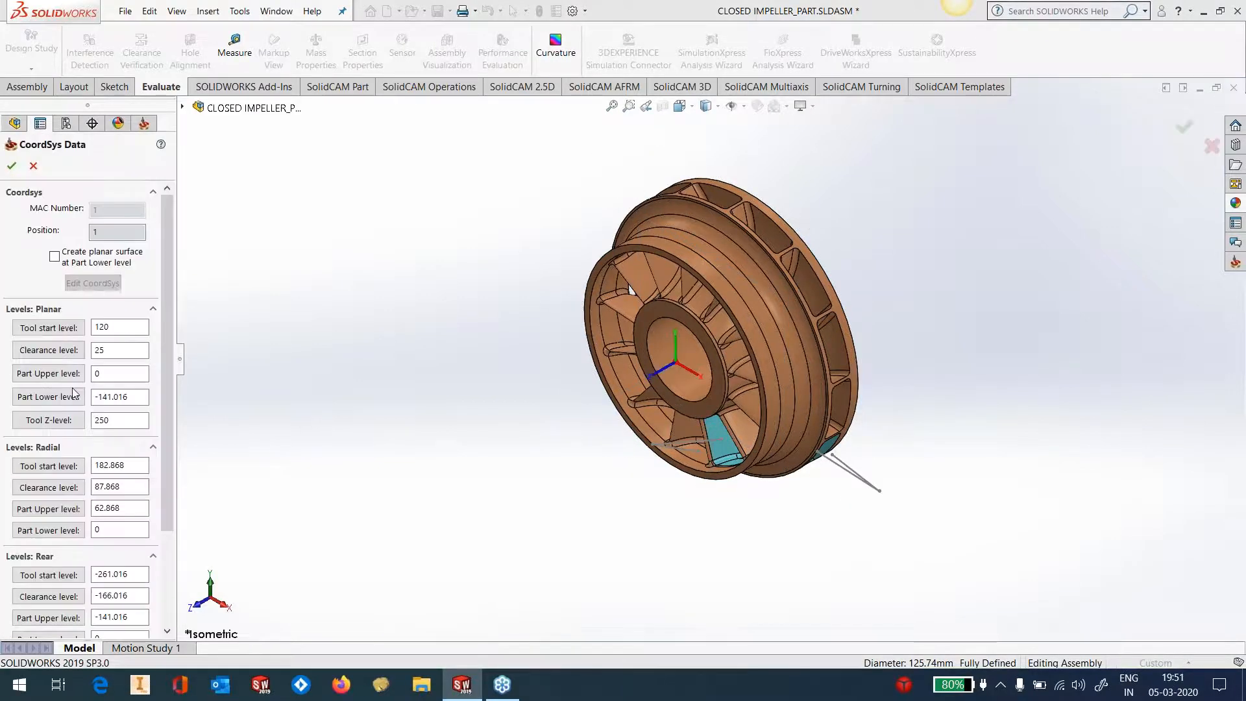
pyautogui.click(12, 167)
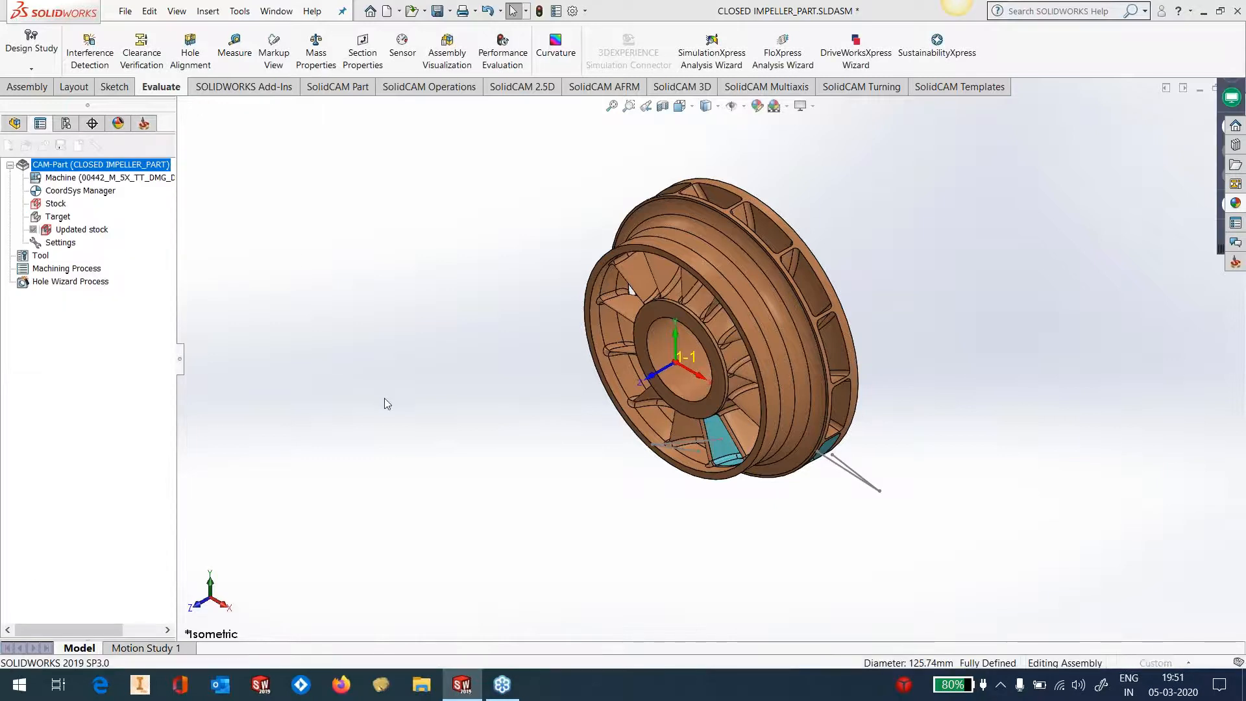
pyautogui.moveTo(478, 459); pyautogui.dragTo(601, 194, button='middle')
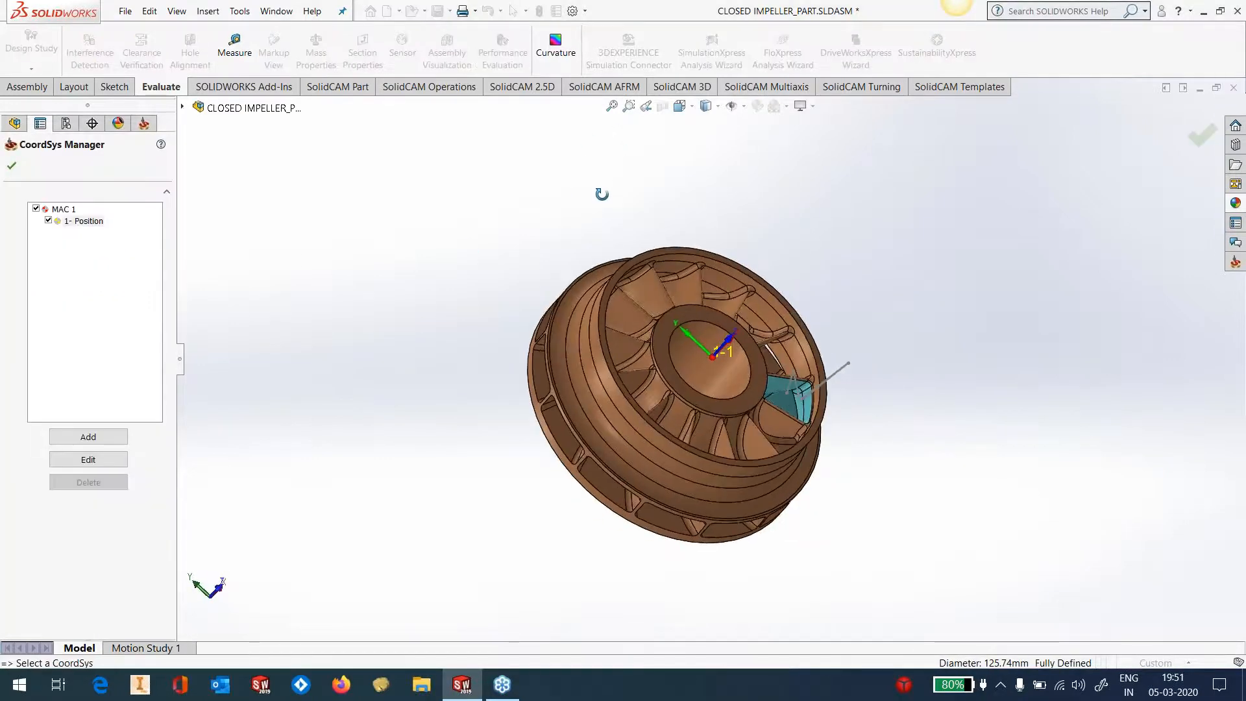
pyautogui.click(12, 167)
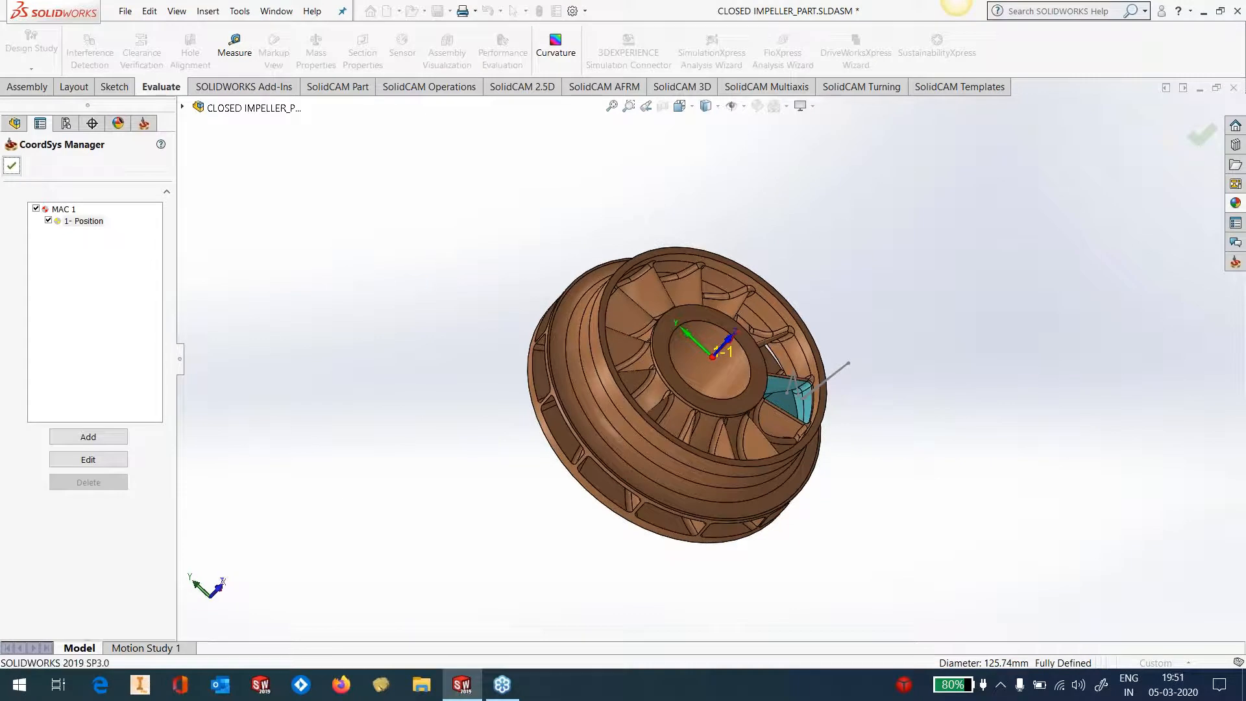
# Step: Define the impeller solid as the target model and accept the milling part data
pyautogui.click(78, 311)
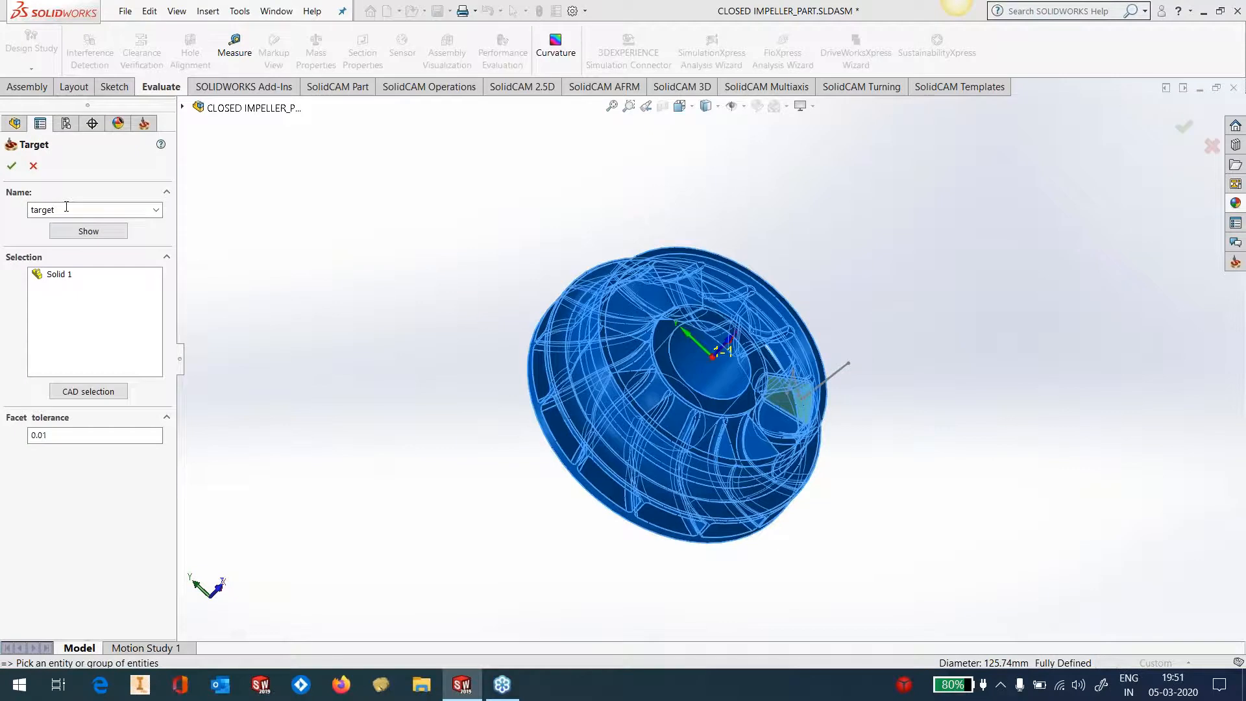
pyautogui.click(12, 167)
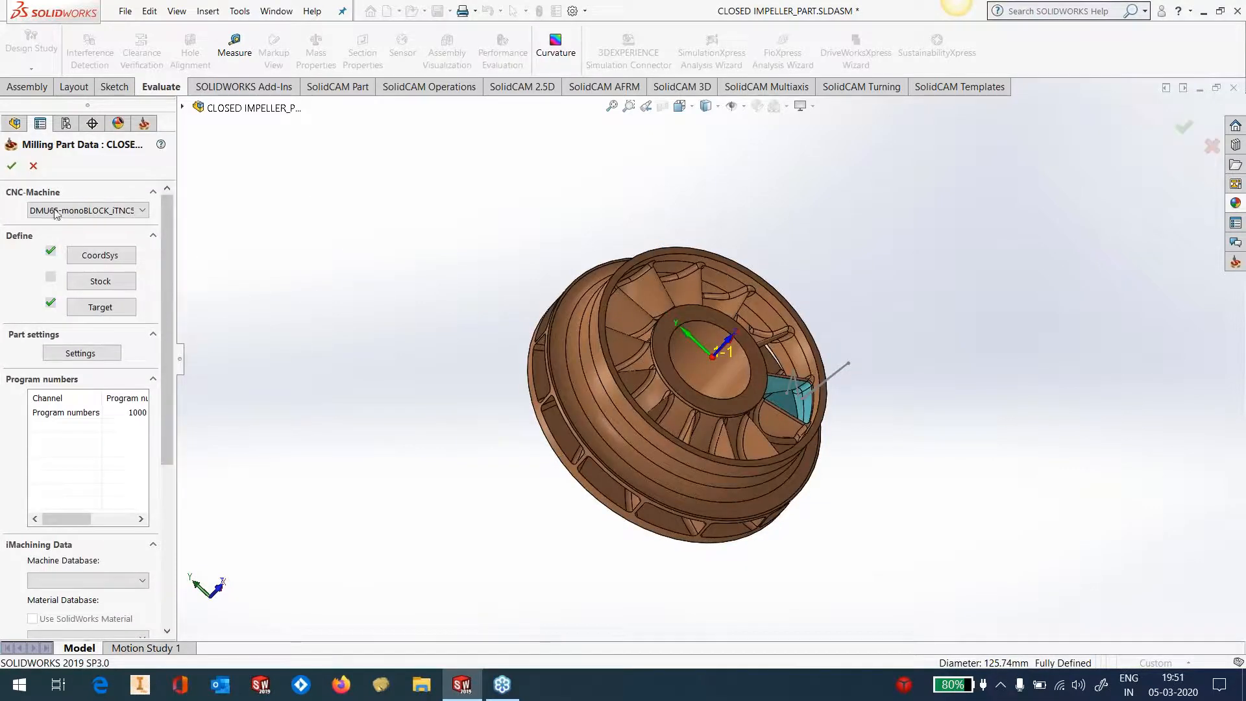
pyautogui.click(12, 166)
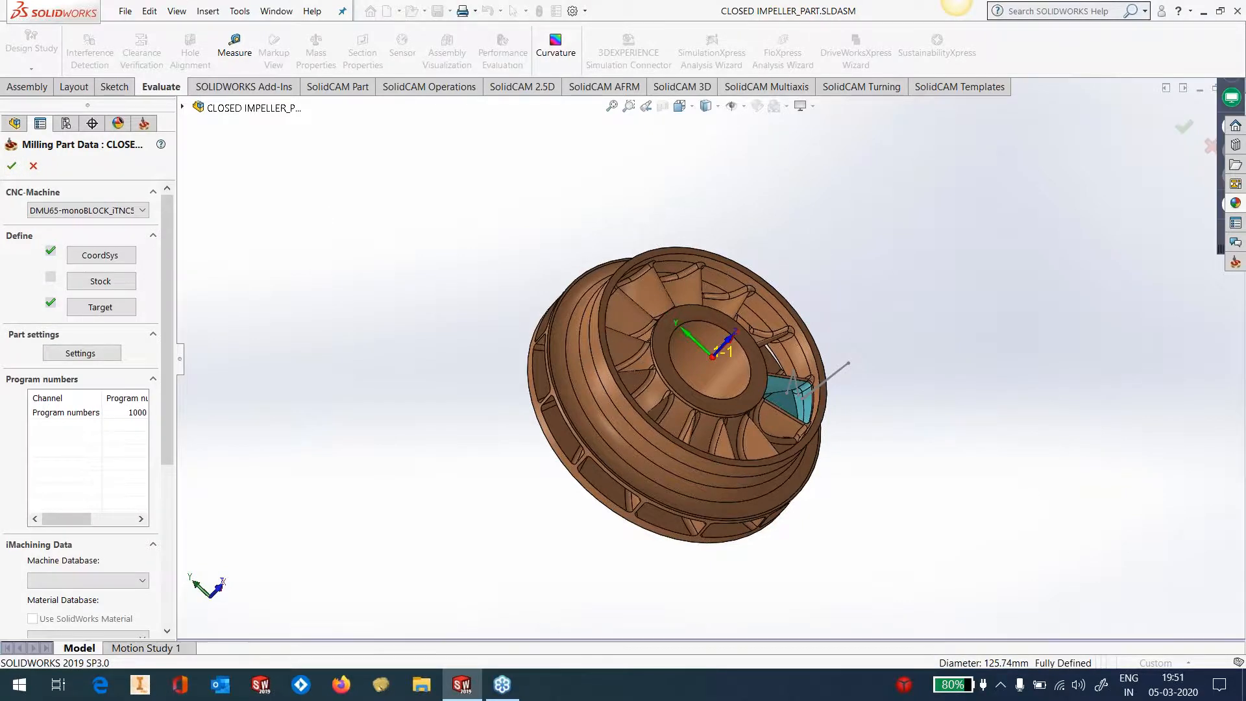
# Step: Insert the existing part HOLDING FIXTURE.SLDPRT from the CLOSED IMPELLER folder into the CAM assembly
pyautogui.click(208, 11)
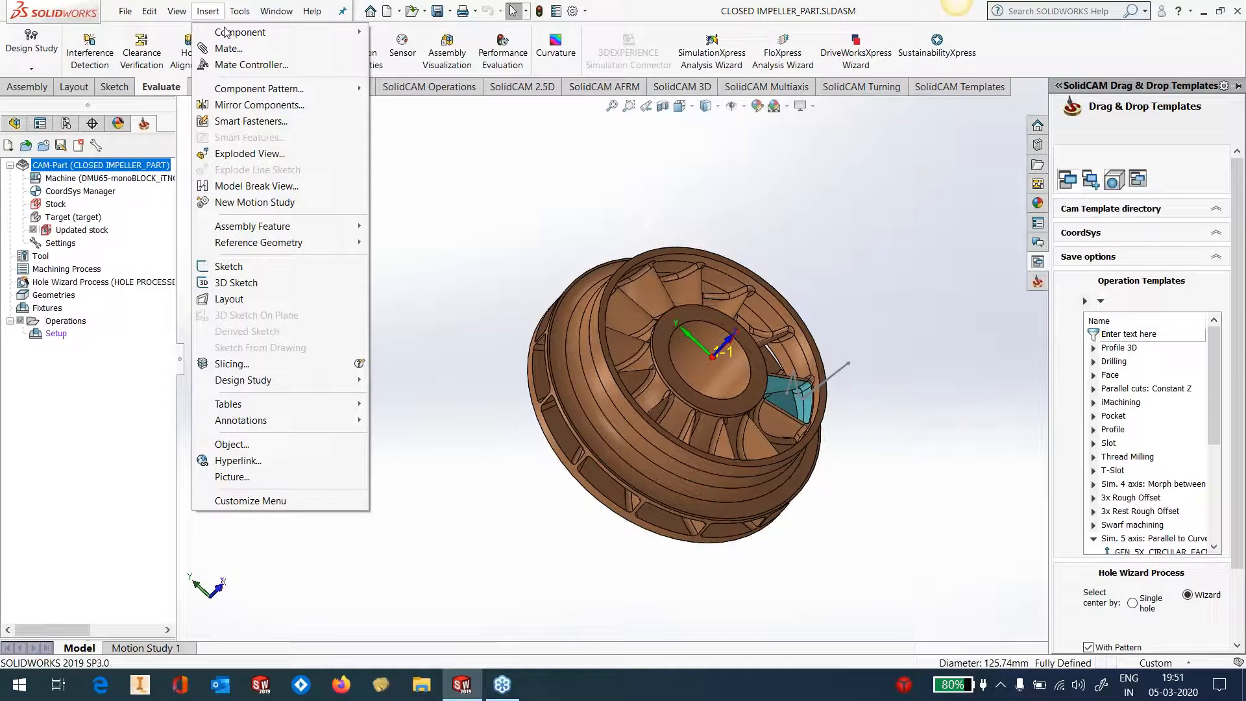
pyautogui.moveTo(228, 32)
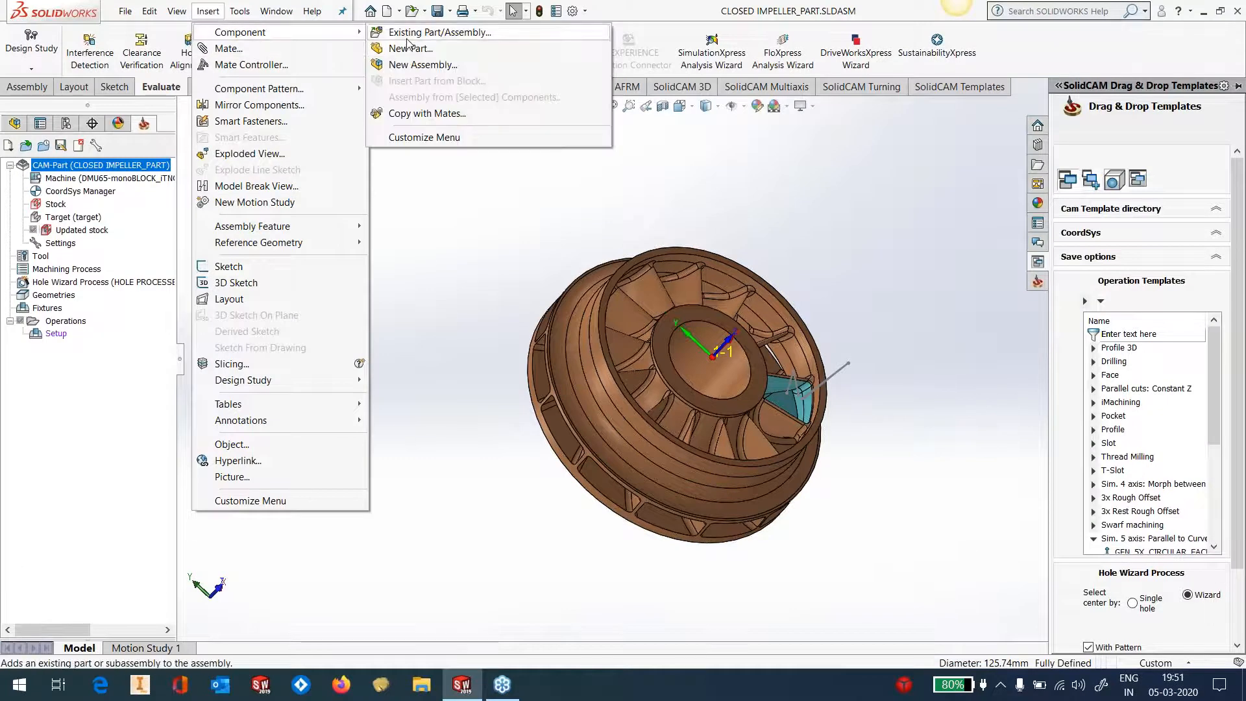
pyautogui.click(416, 32)
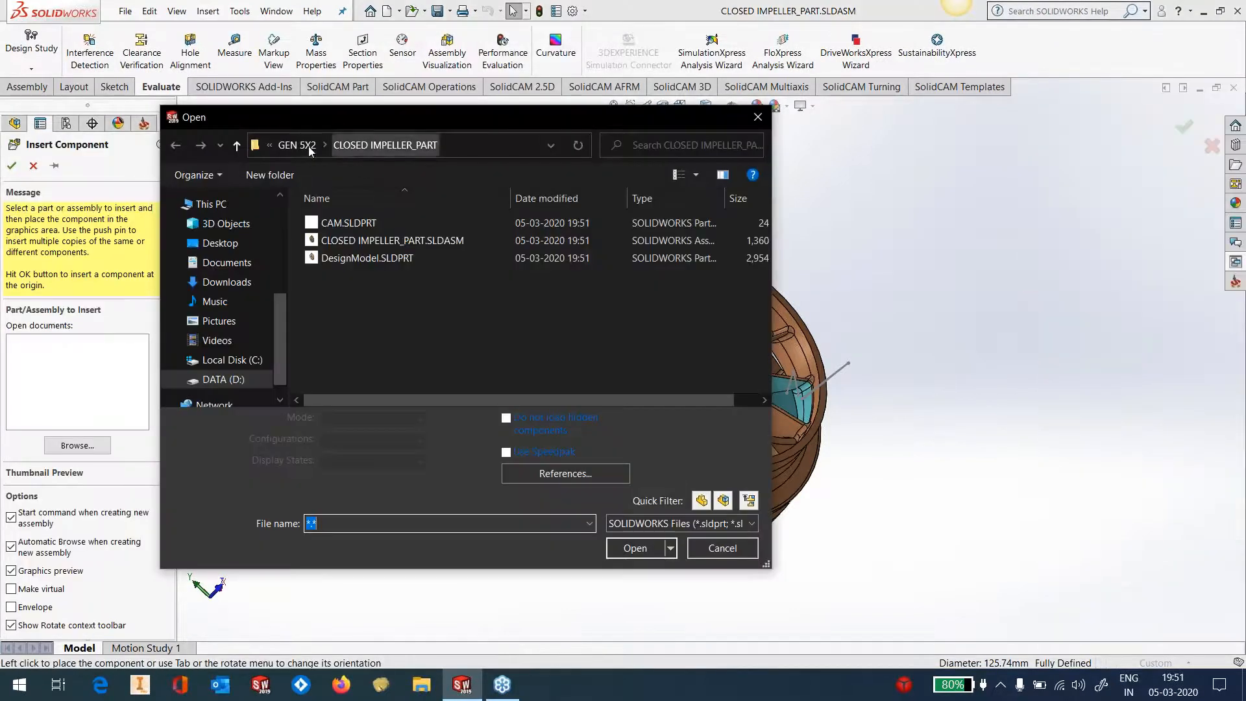
pyautogui.click(302, 146)
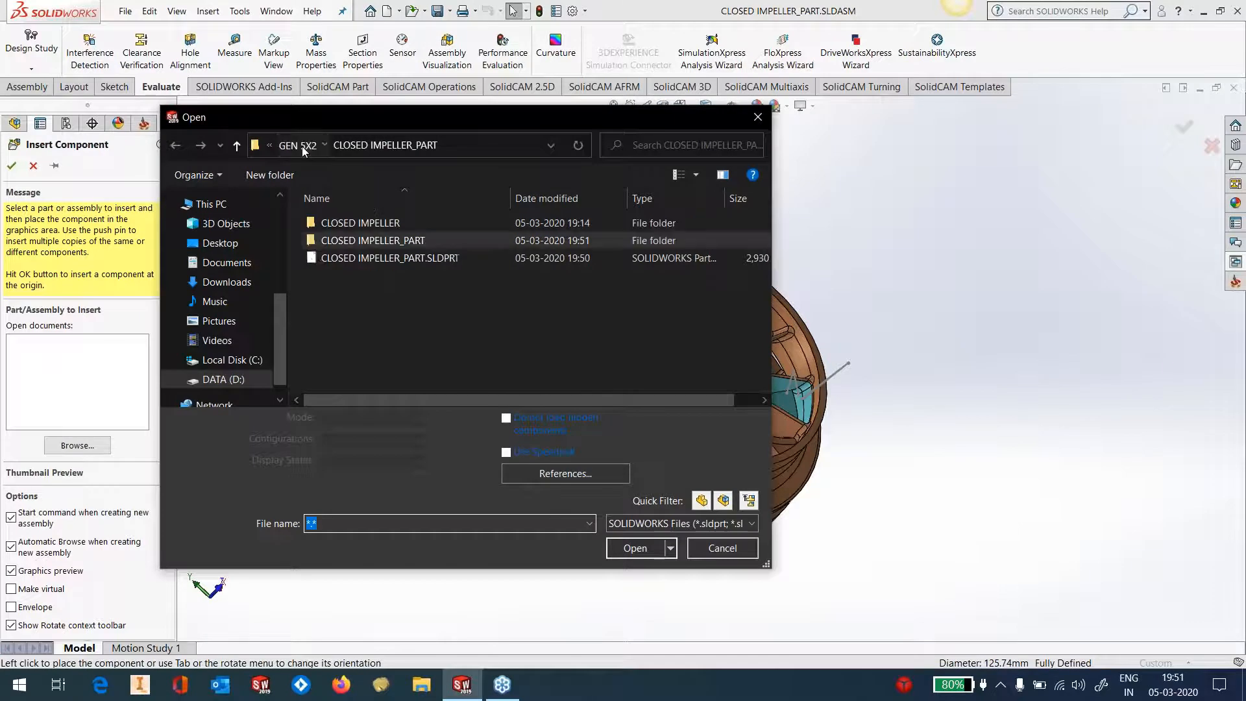
pyautogui.click(367, 225)
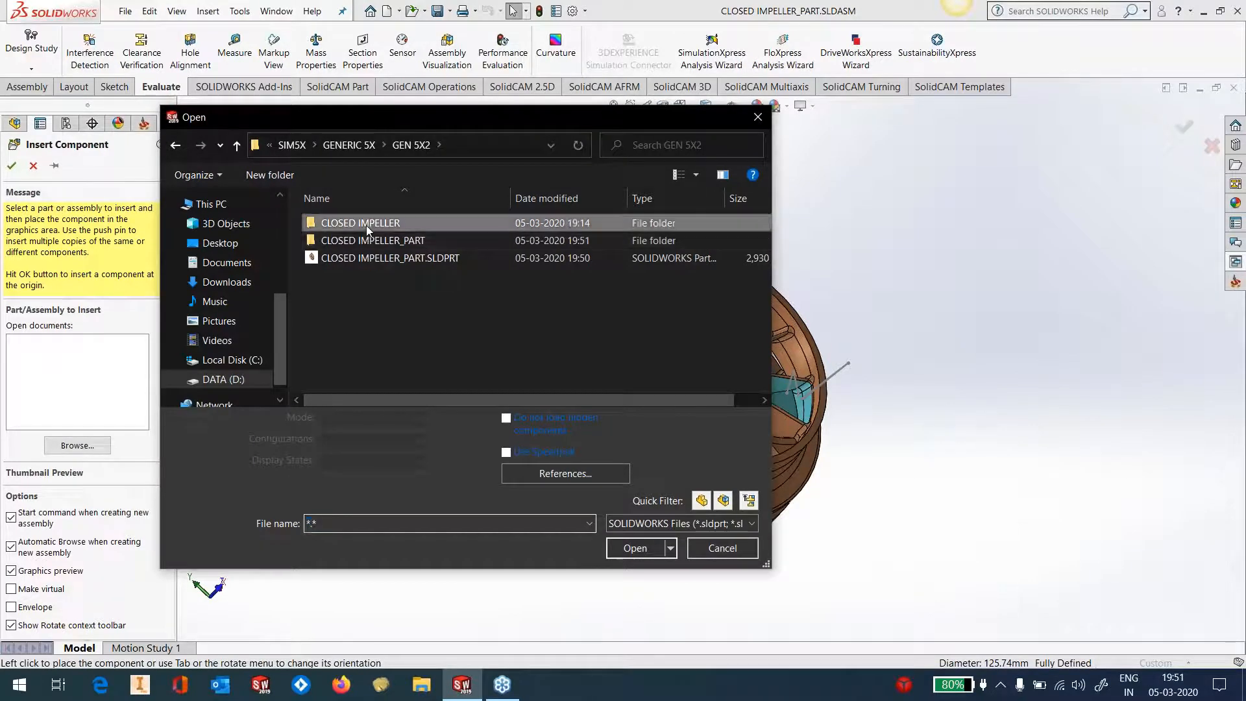
pyautogui.doubleClick(366, 225)
pyautogui.click(406, 277)
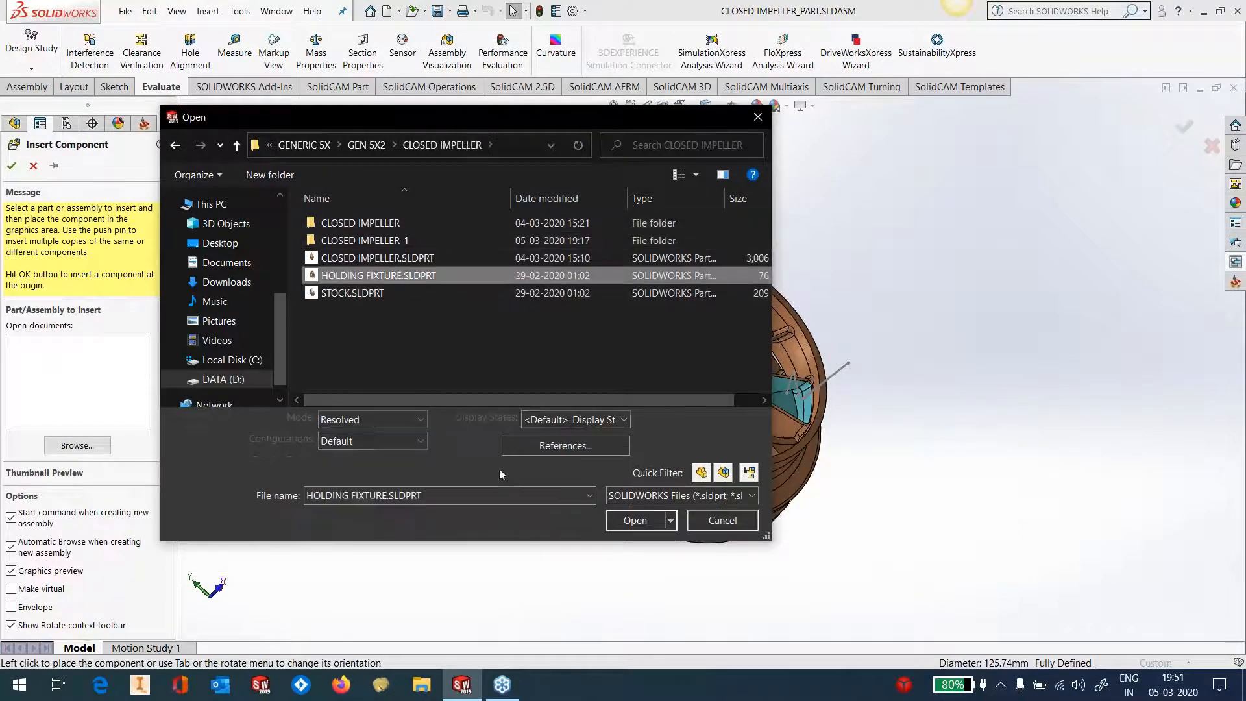
pyautogui.click(628, 520)
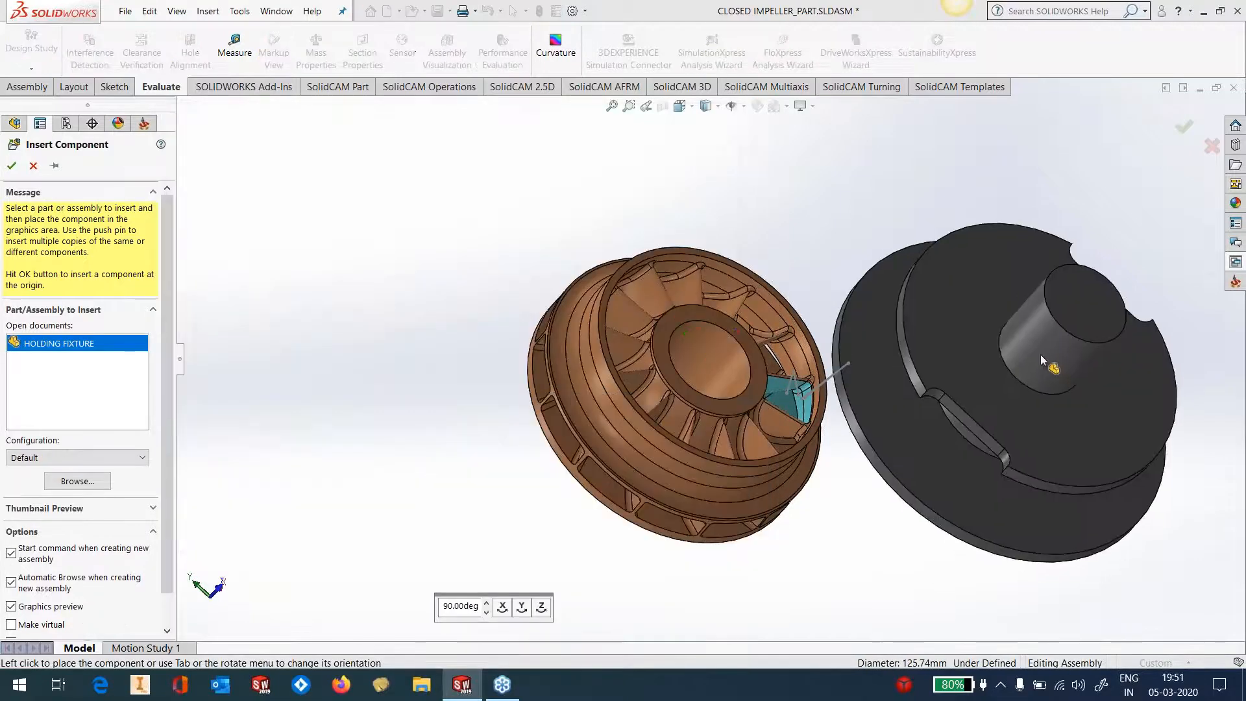
pyautogui.click(12, 165)
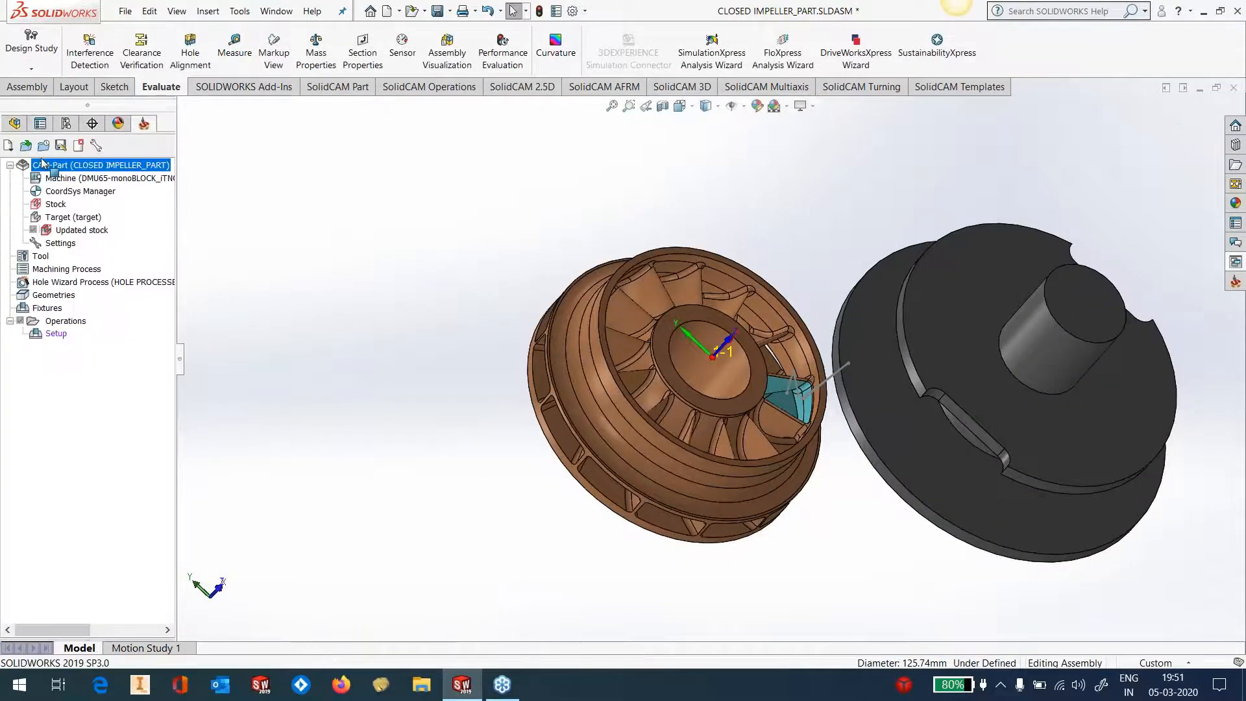
# Step: Add a coincident mate between the top face of the fixture's upper disc and the impeller's flat bottom face
pyautogui.scroll(2, 724, 366)
pyautogui.scroll(-2, 851, 378)
pyautogui.scroll(-1, 850, 378)
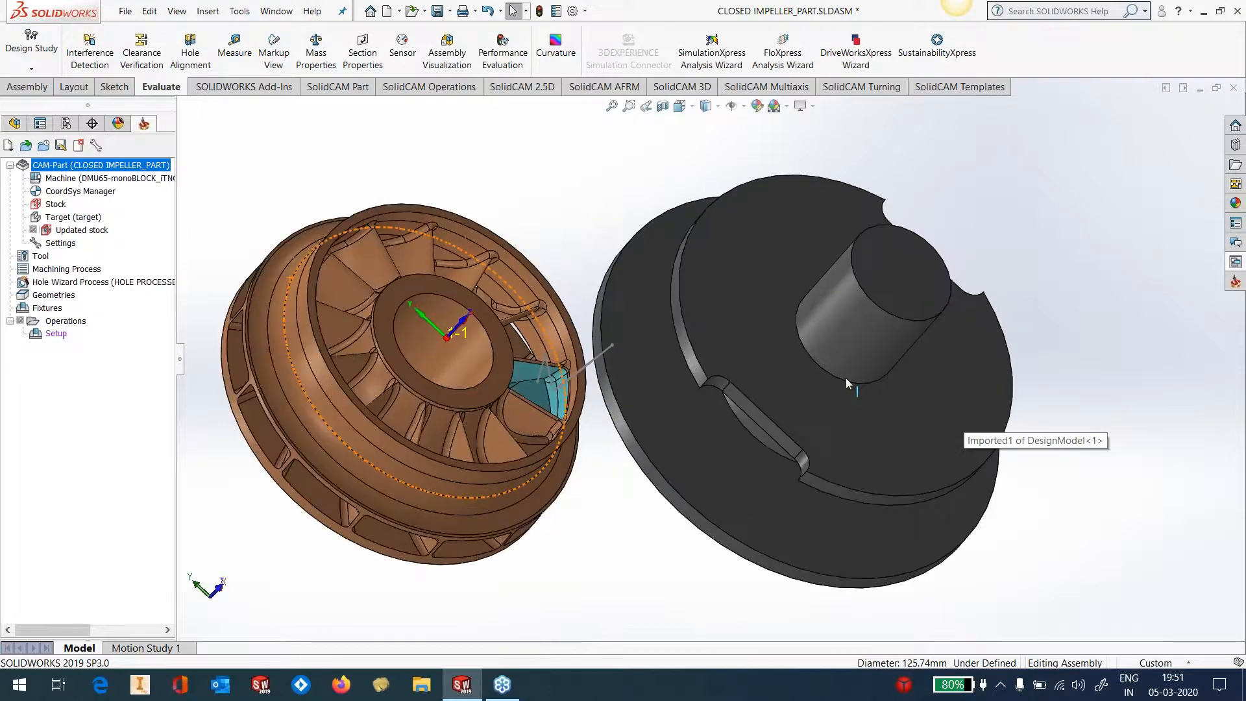
pyautogui.moveTo(846, 378); pyautogui.dragTo(826, 332, button='middle')
pyautogui.click(208, 11)
pyautogui.click(821, 379)
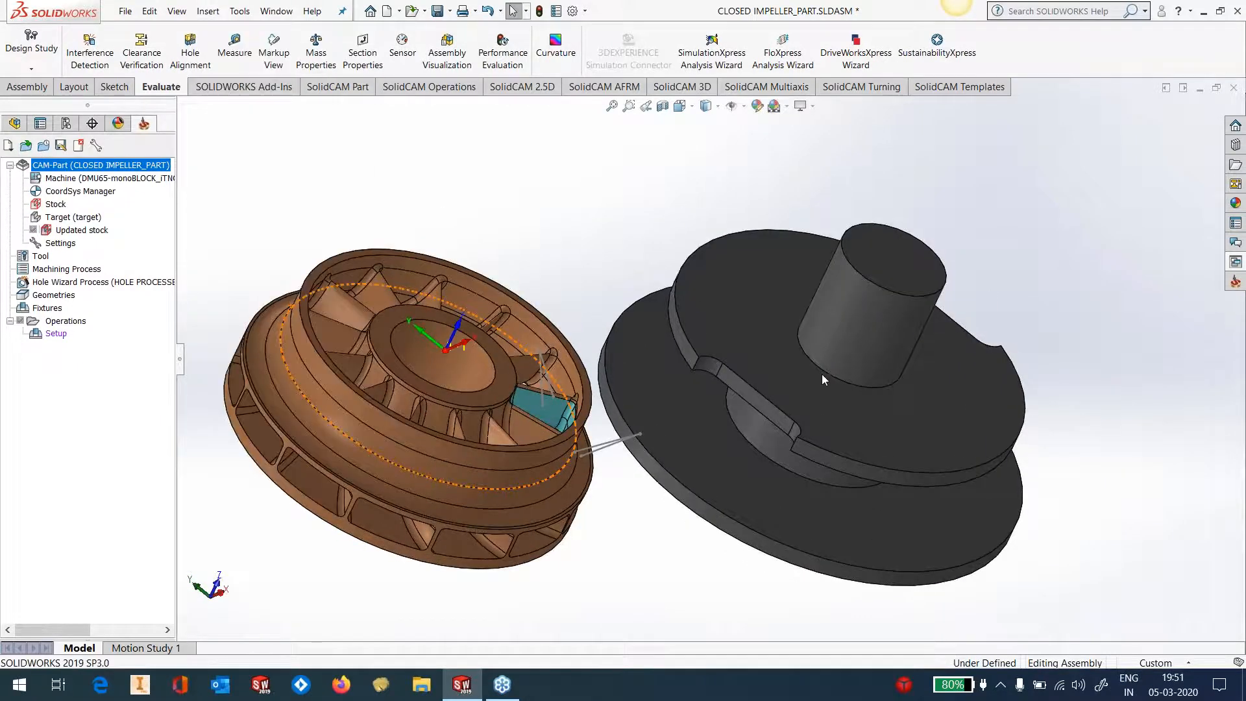
pyautogui.click(814, 392)
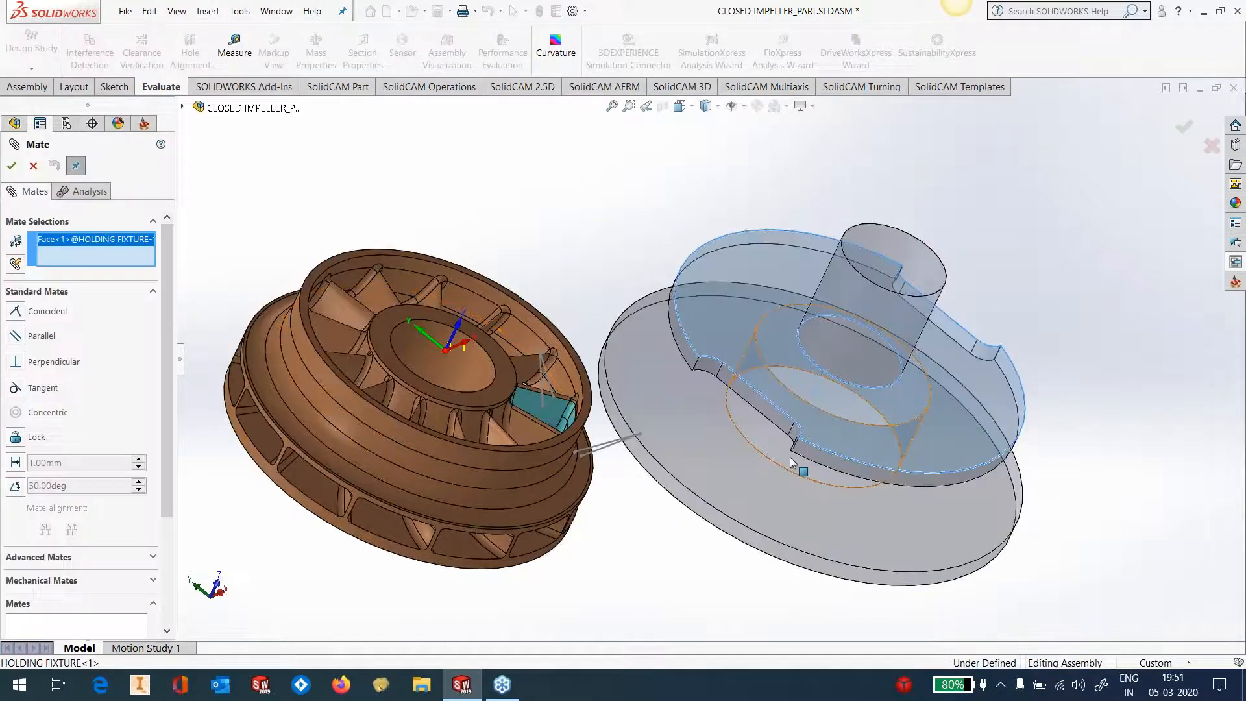
pyautogui.moveTo(814, 392); pyautogui.dragTo(654, 345, button='middle')
pyautogui.click(579, 469)
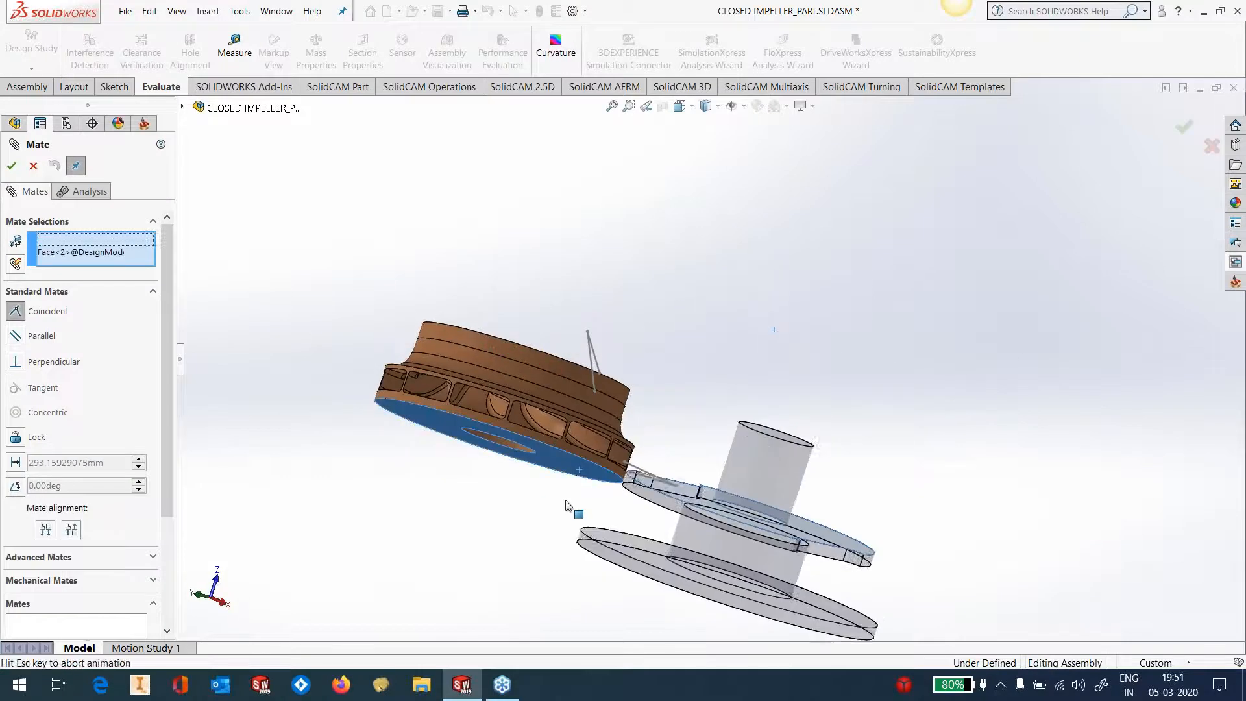
pyautogui.click(551, 525)
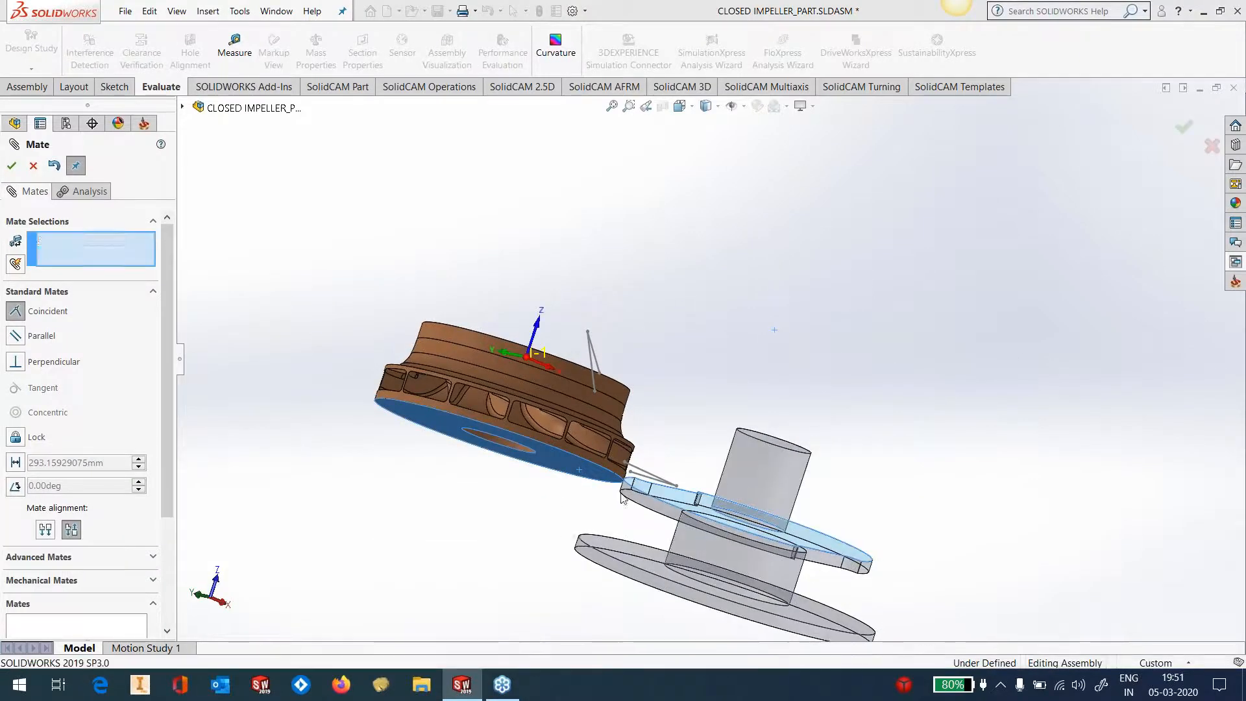
# Step: Add a concentric mate between the fixture's cylindrical post and the impeller's bore
pyautogui.moveTo(658, 424); pyautogui.dragTo(746, 512, button='middle')
pyautogui.click(715, 494)
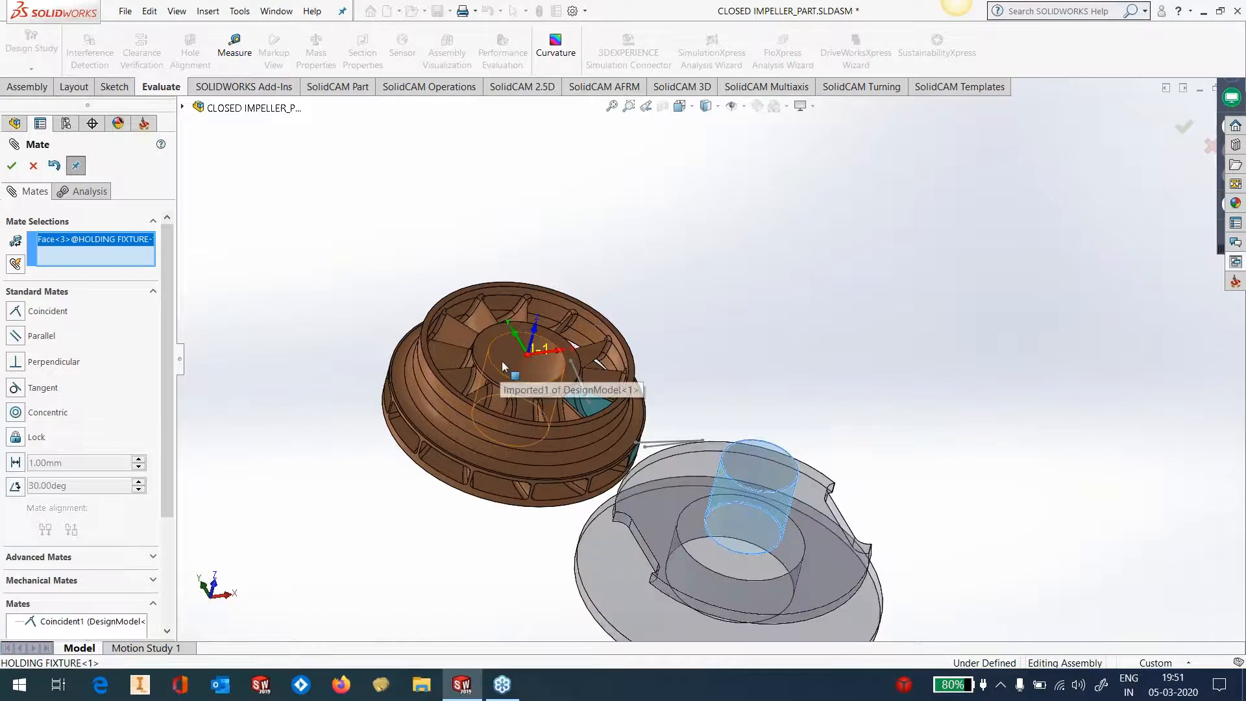
pyautogui.click(501, 361)
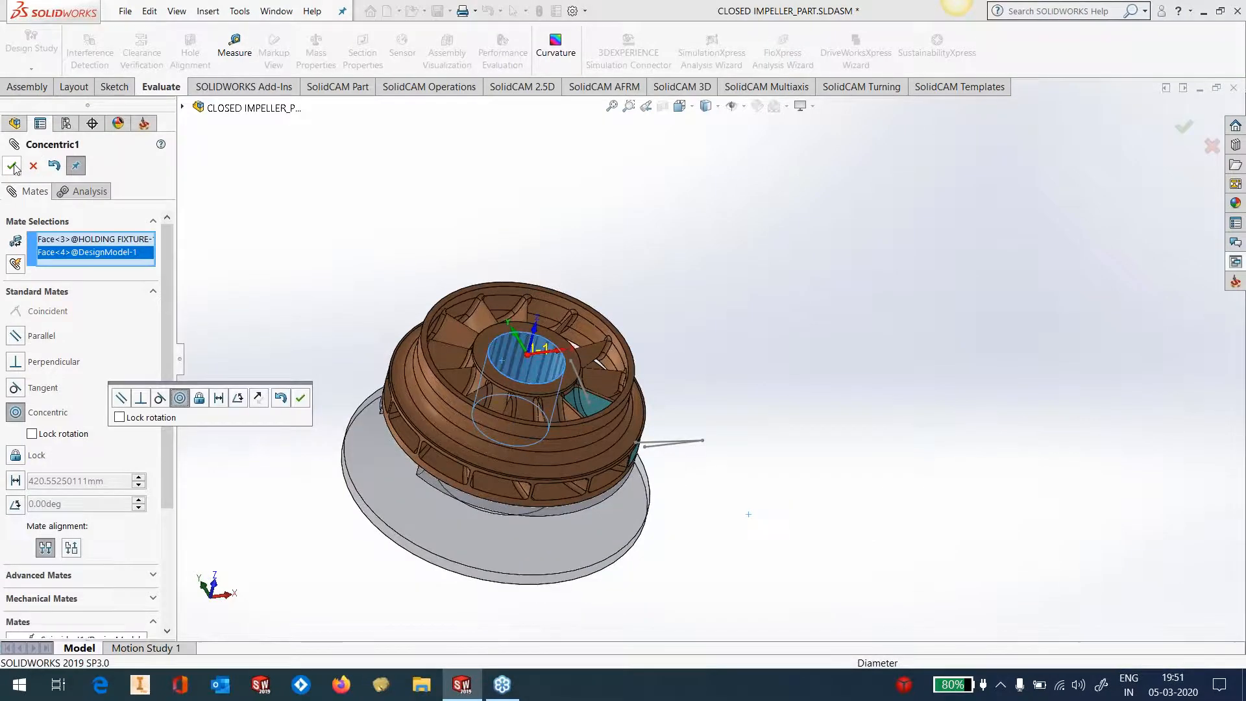
pyautogui.click(12, 165)
pyautogui.moveTo(565, 389); pyautogui.dragTo(654, 486, button='middle')
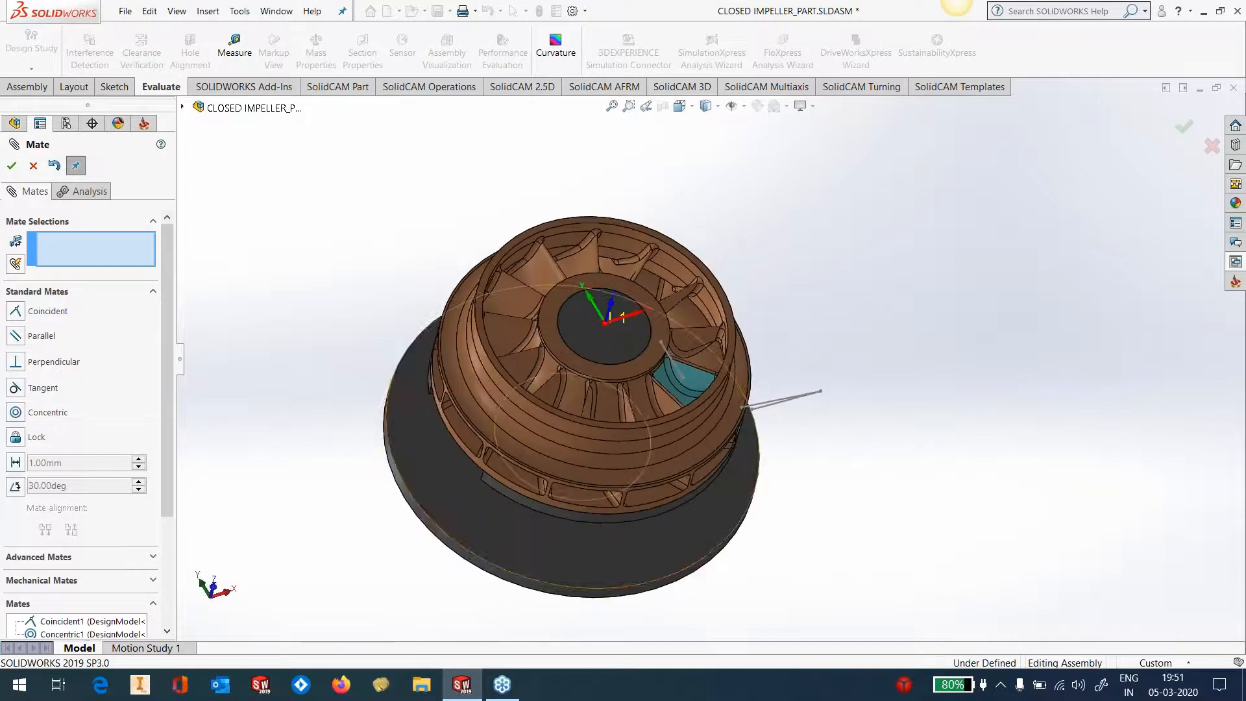
pyautogui.click(11, 168)
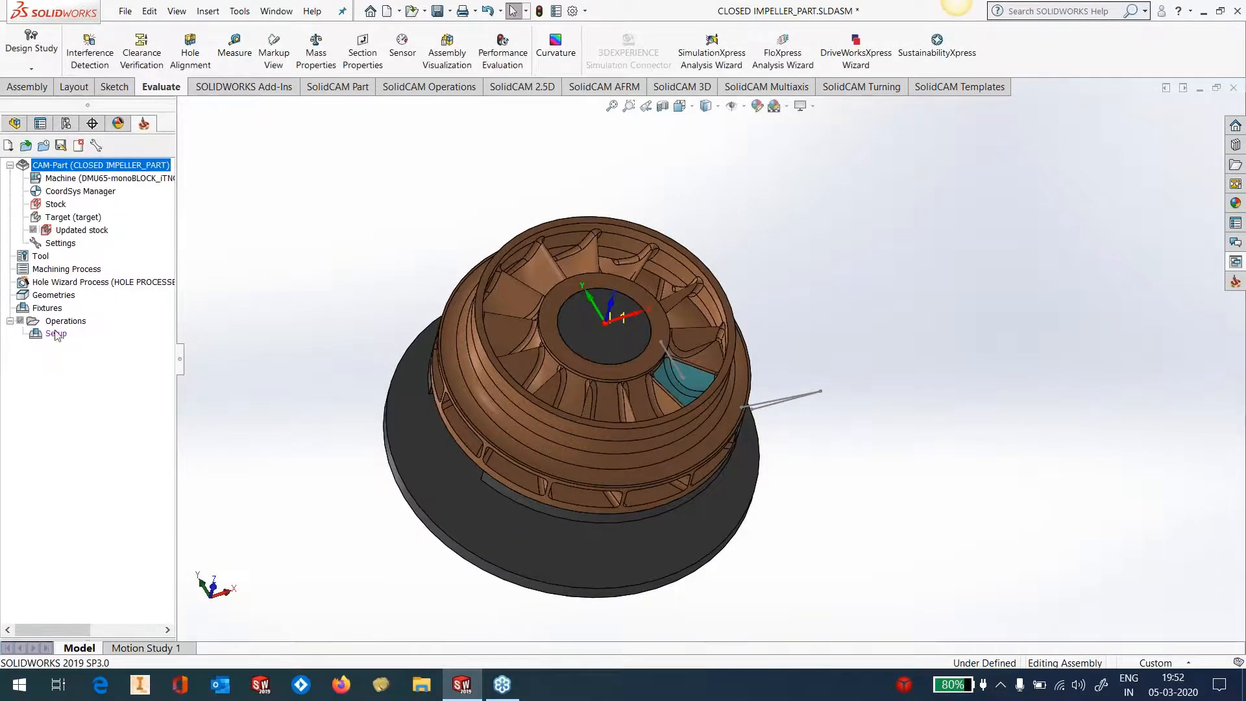
# Step: Edit the machine setup and set the fixture's Z offset to 350
pyautogui.rightClick(56, 335)
pyautogui.click(72, 336)
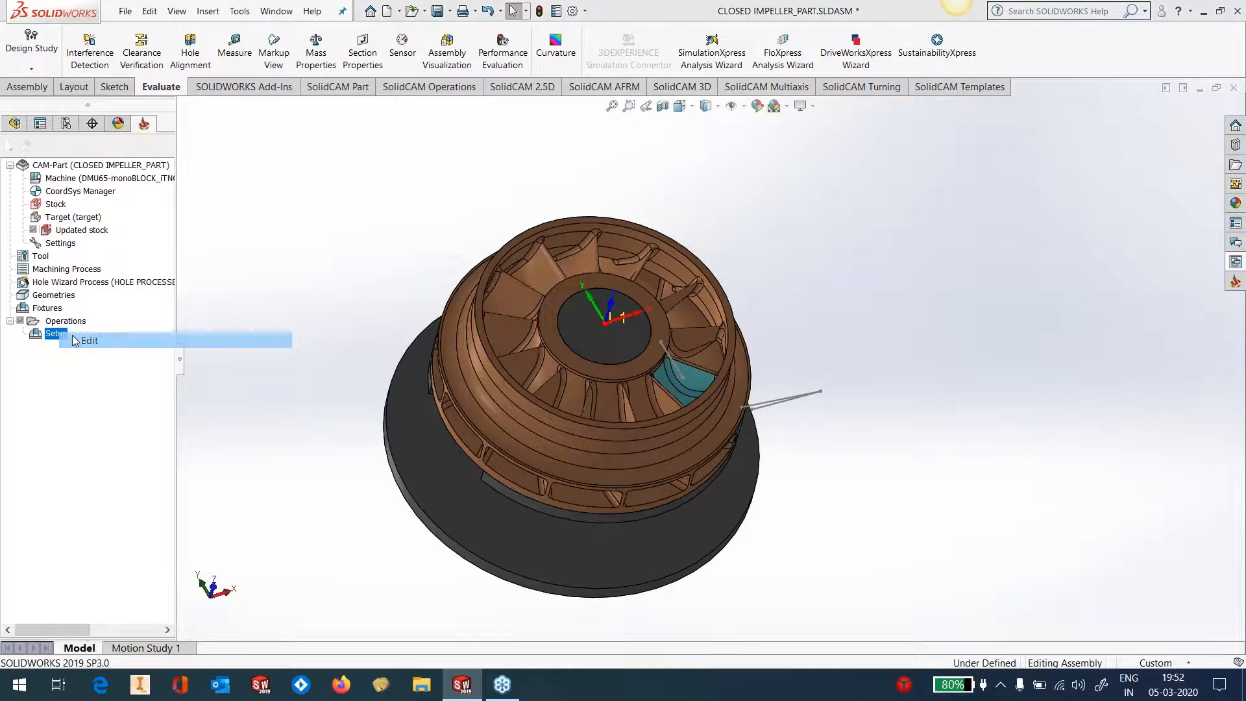
pyautogui.doubleClick(693, 314)
pyautogui.write('350')
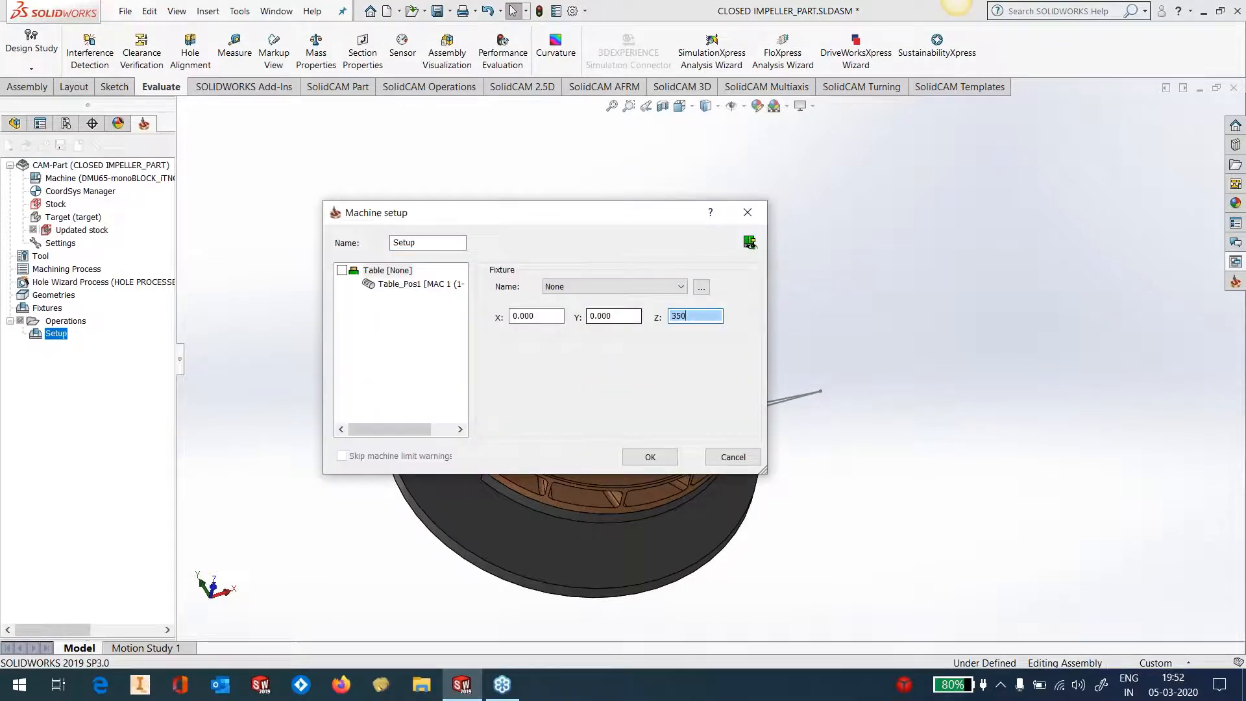
pyautogui.click(649, 456)
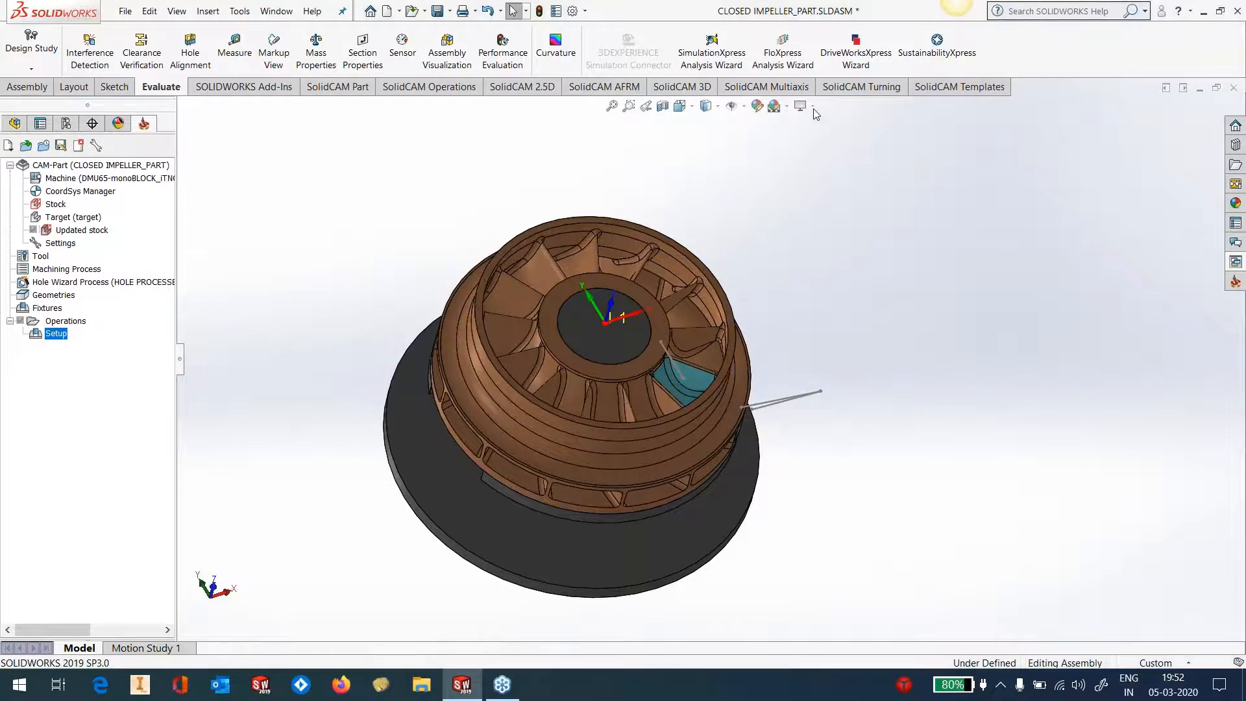
# Step: Change the display scene of the graphics area so the impeller and fixture appear brighter
pyautogui.click(788, 109)
pyautogui.click(806, 142)
pyautogui.scroll(-2, 603, 367)
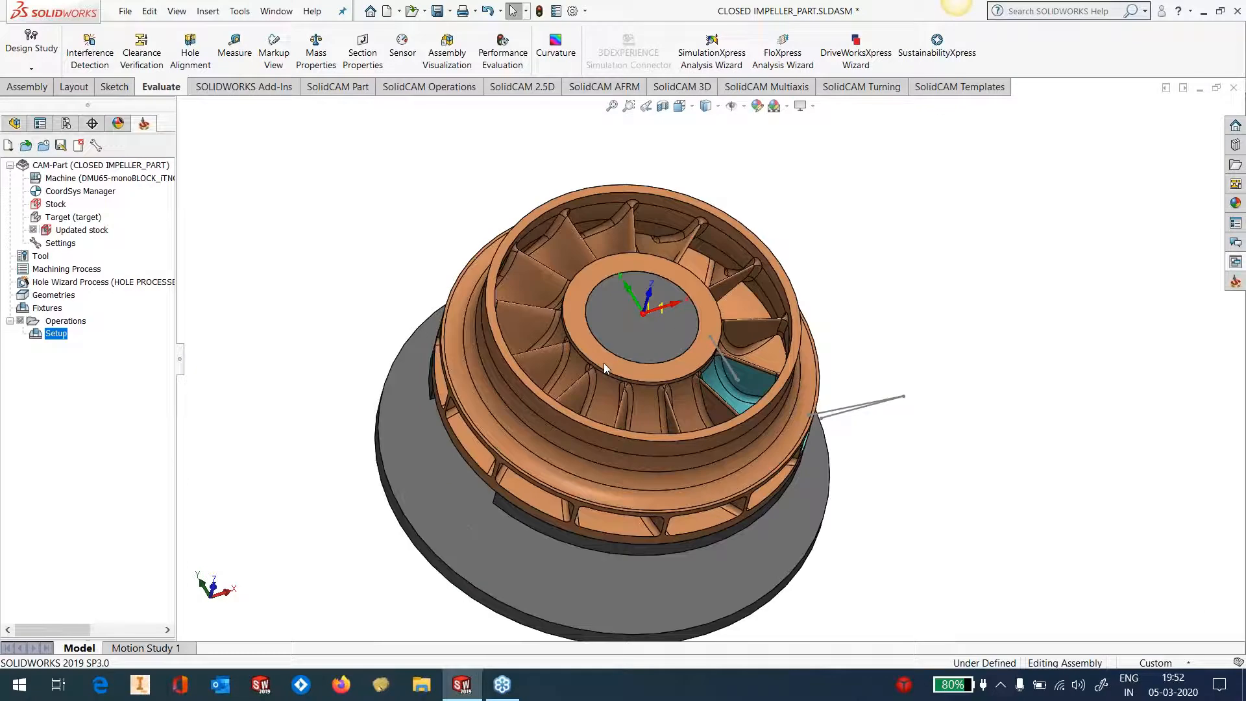
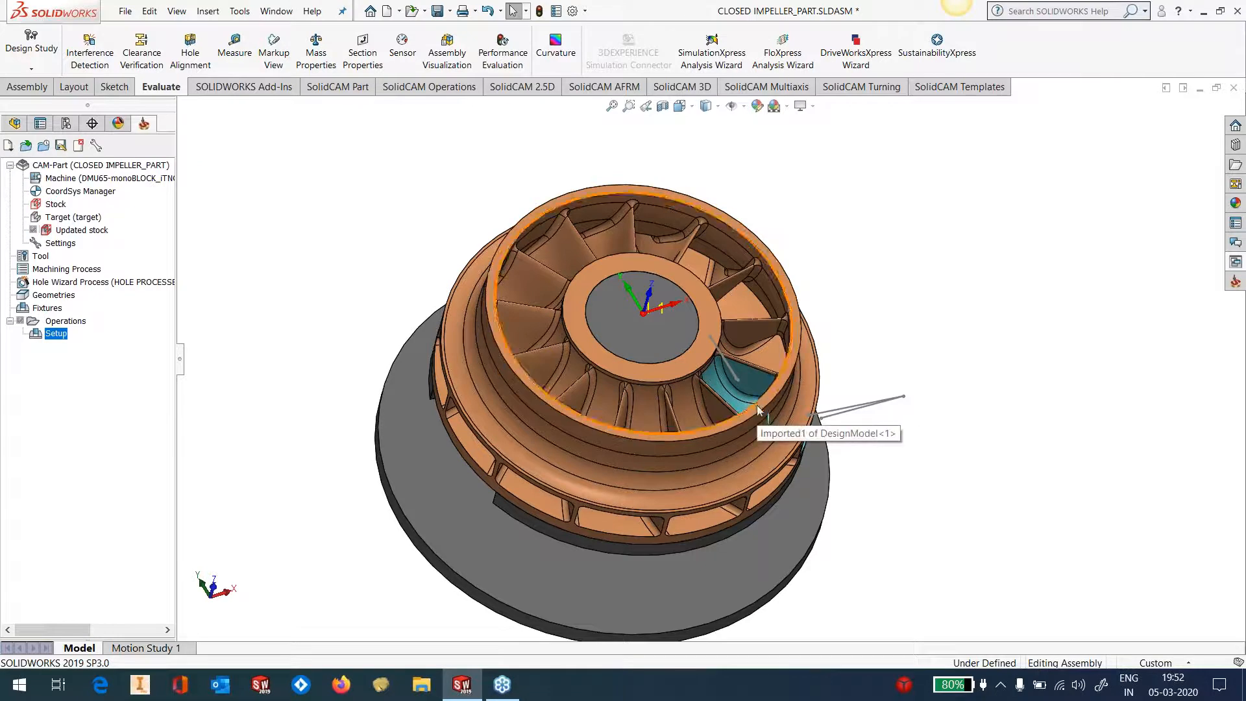
# Step: Hide the HOLDING FIXTURE component in the CAM assembly
pyautogui.scroll(-2, 727, 406)
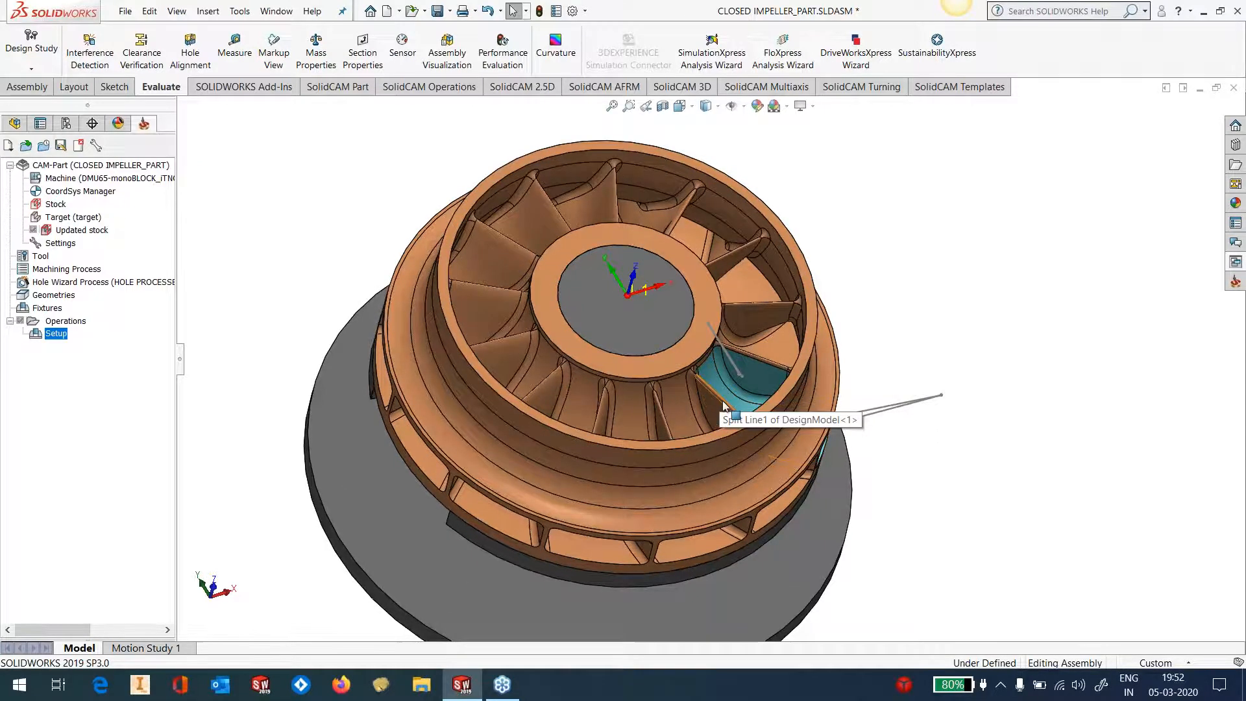
pyautogui.scroll(1, 724, 406)
pyautogui.click(15, 122)
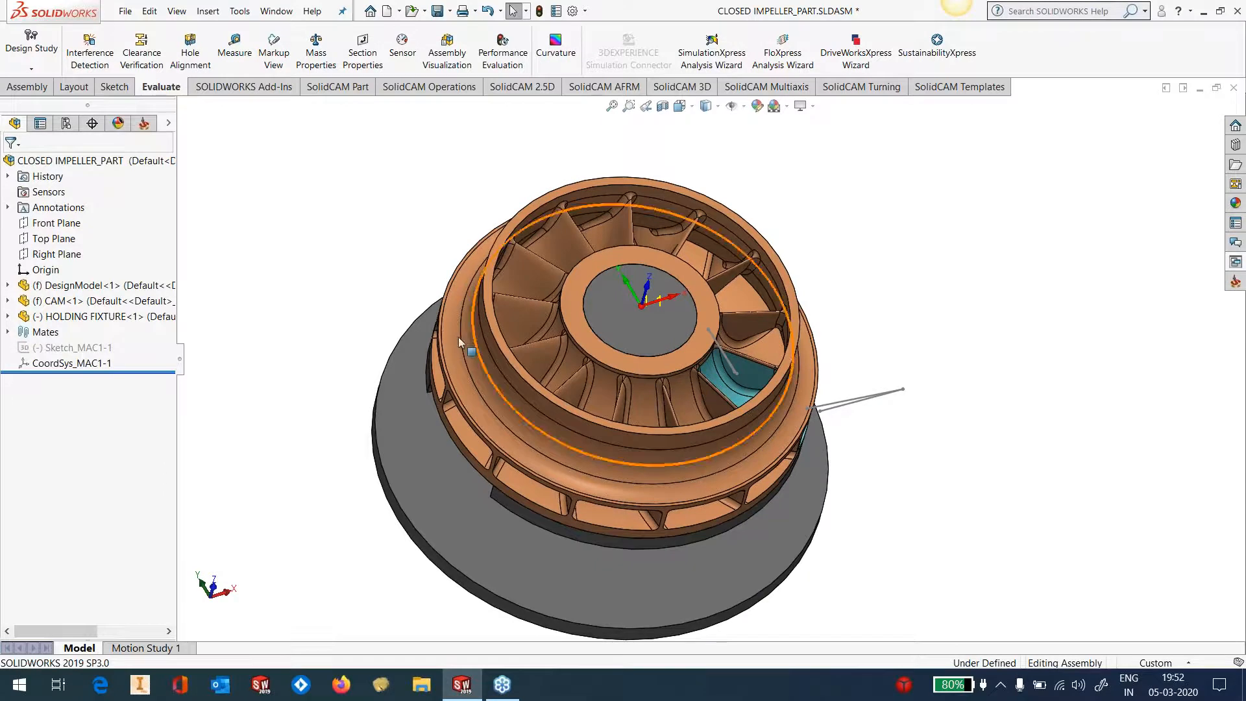
pyautogui.click(85, 317)
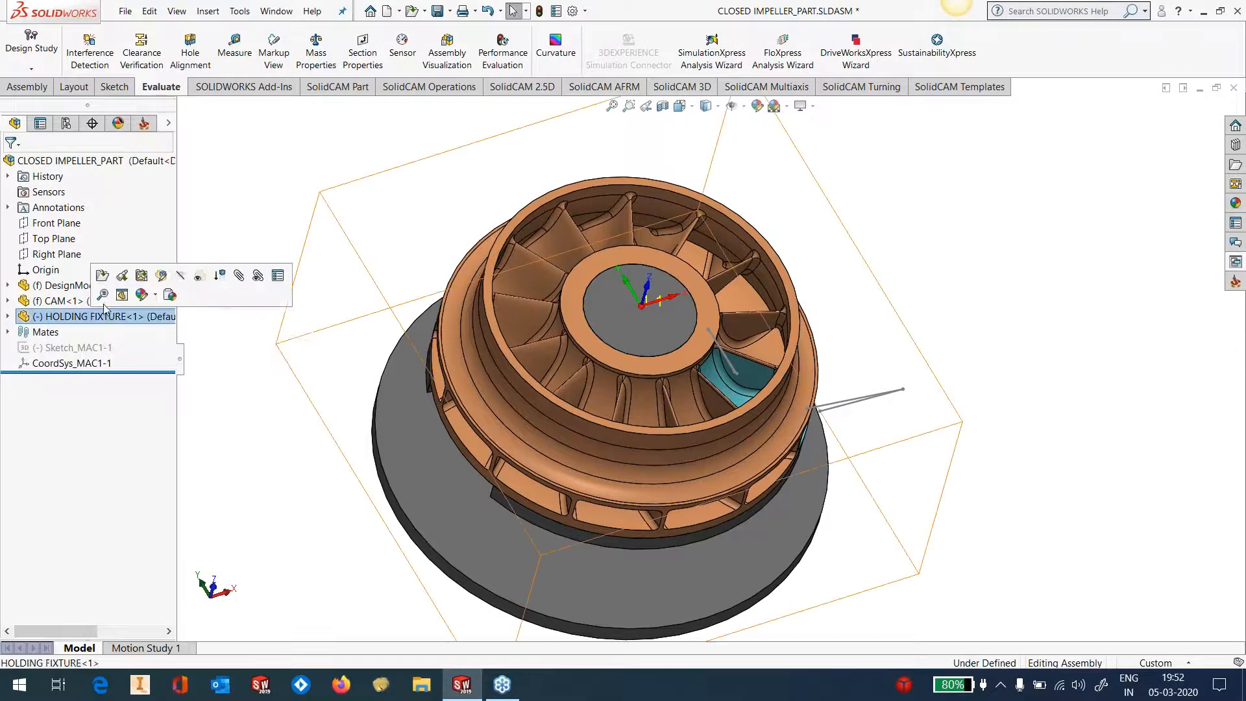
pyautogui.click(185, 282)
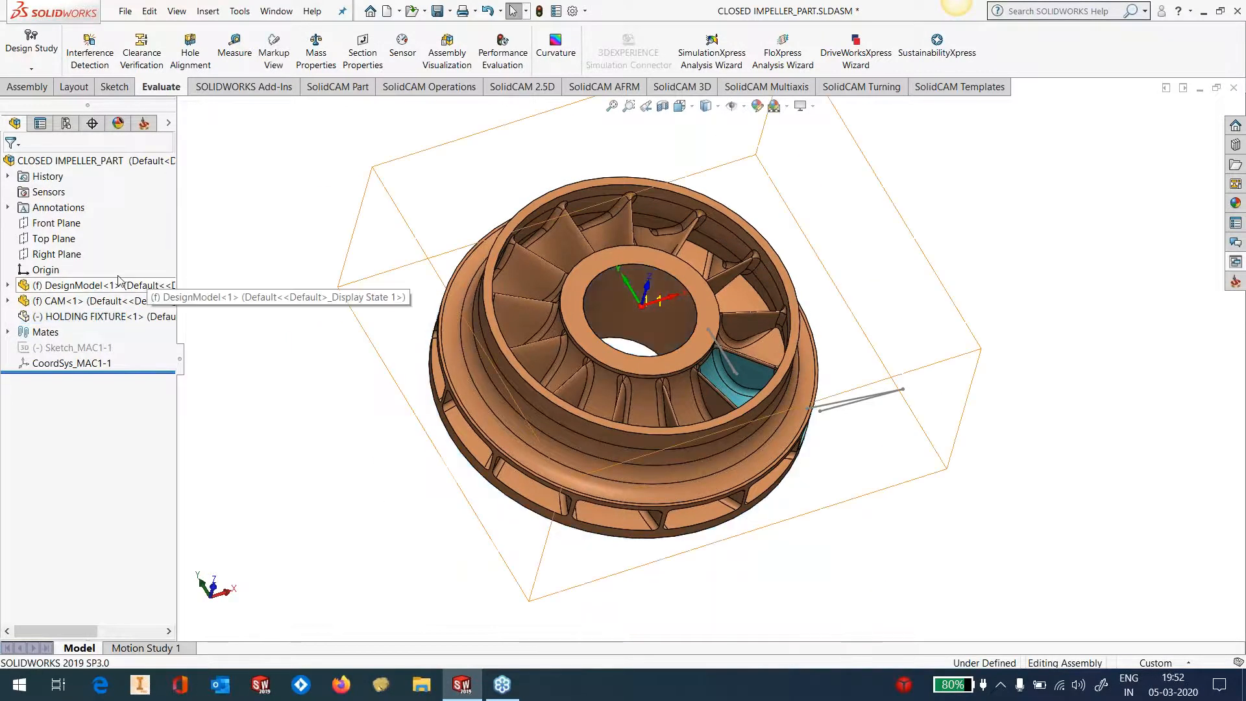
# Step: Hide the impeller's Split Line1 solid body inside DesignModel
pyautogui.click(8, 285)
pyautogui.click(23, 254)
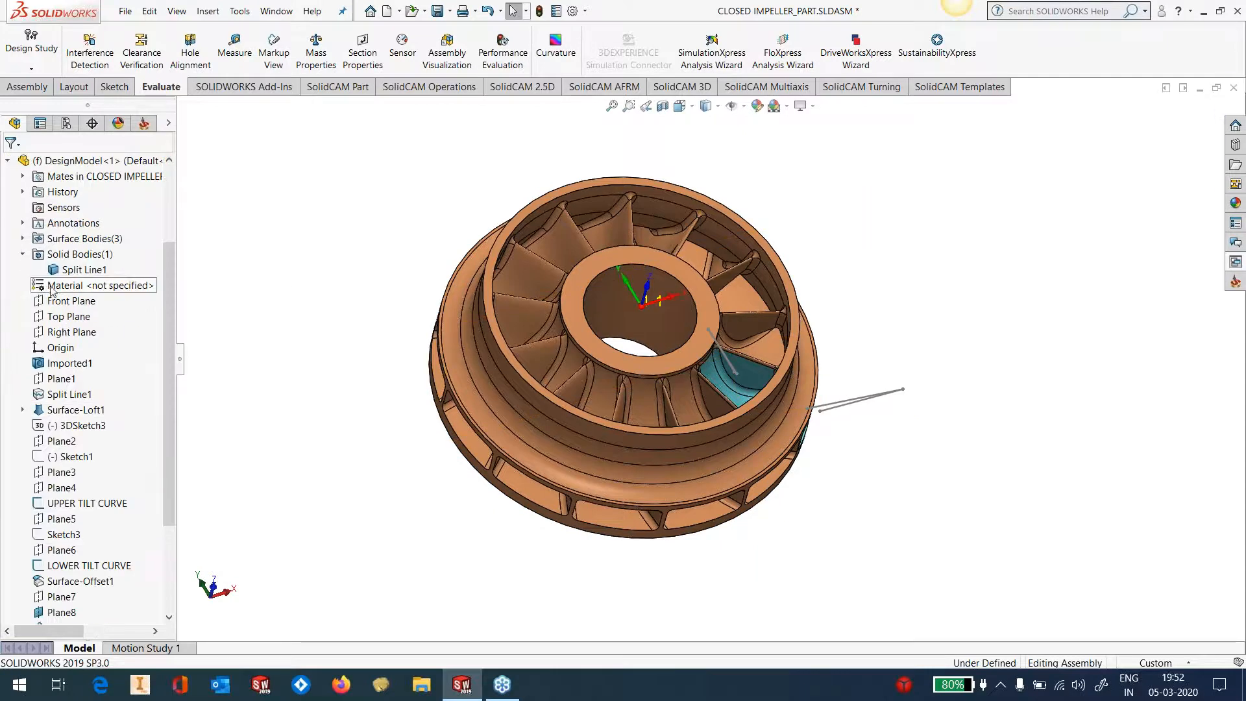
pyautogui.click(83, 268)
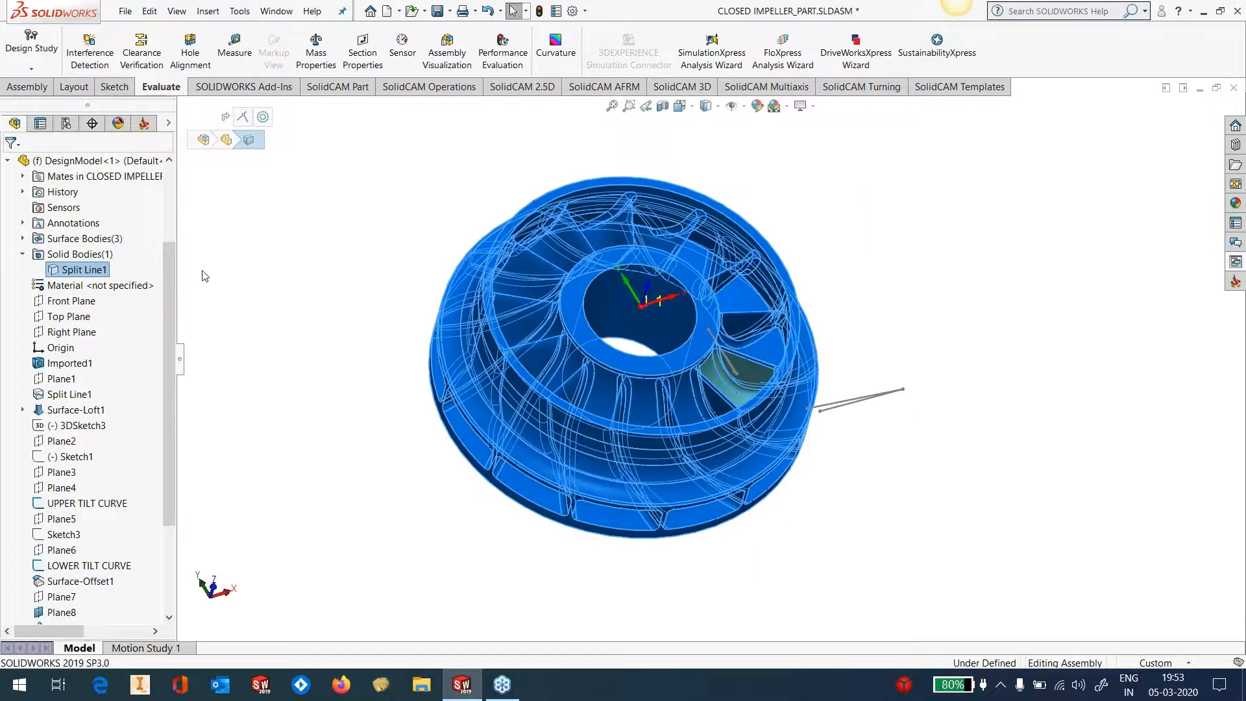
# Step: Show the UPPER SURFACE body from DesignModel's surface bodies
pyautogui.click(23, 239)
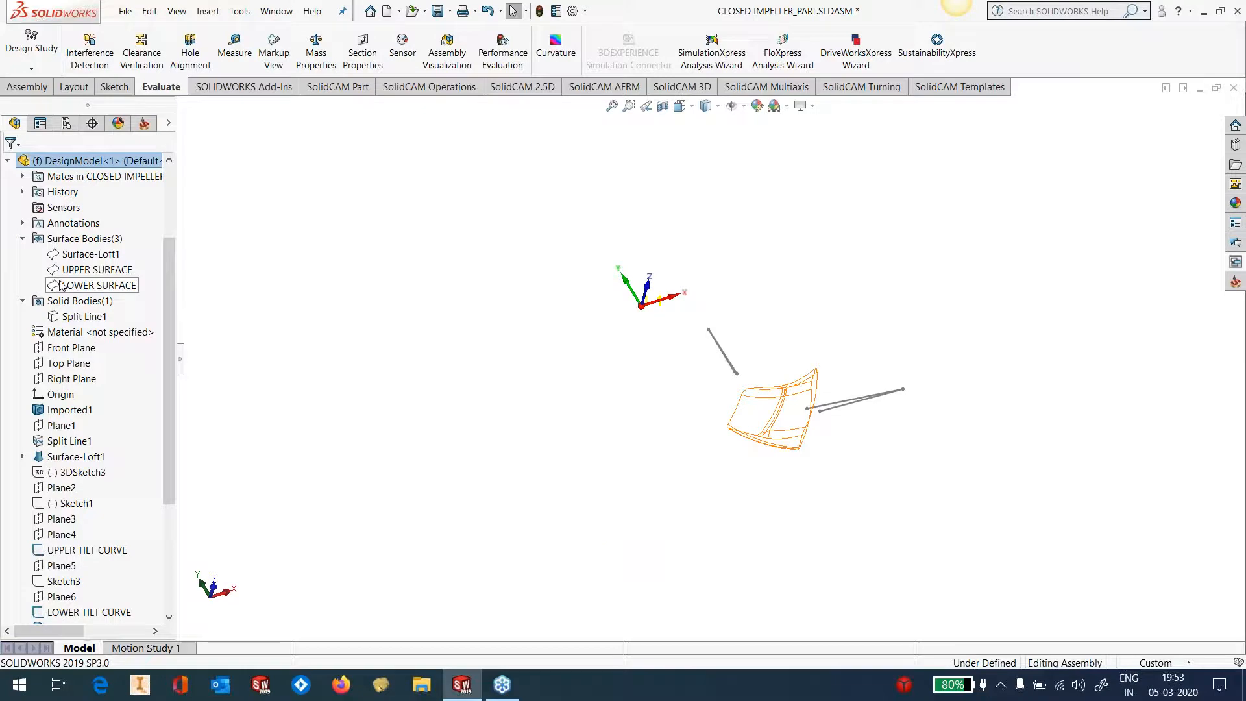
pyautogui.click(97, 270)
pyautogui.scroll(-7, 772, 415)
pyautogui.moveTo(746, 418); pyautogui.dragTo(750, 294, button='middle')
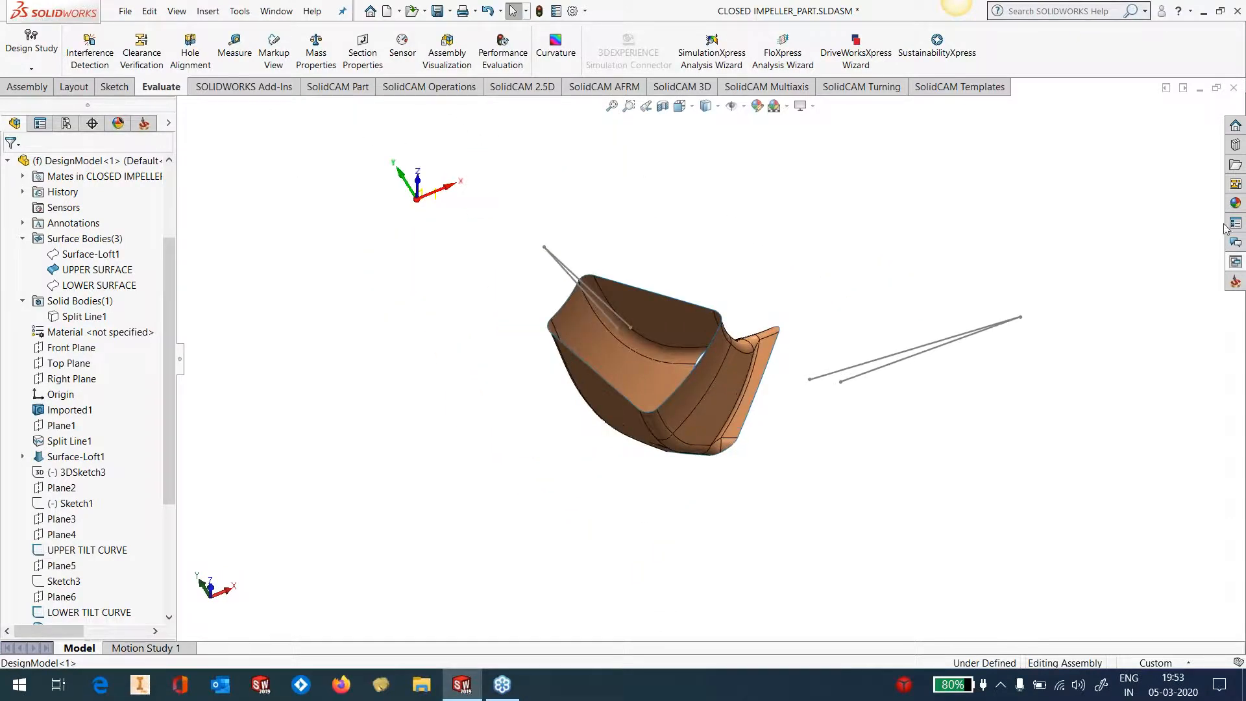
# Step: Add a Sim. 5-Axis Milling operation under Setup from the GEN_5X_MAINTUBE template in the Morph between two boundary curves group
pyautogui.click(144, 123)
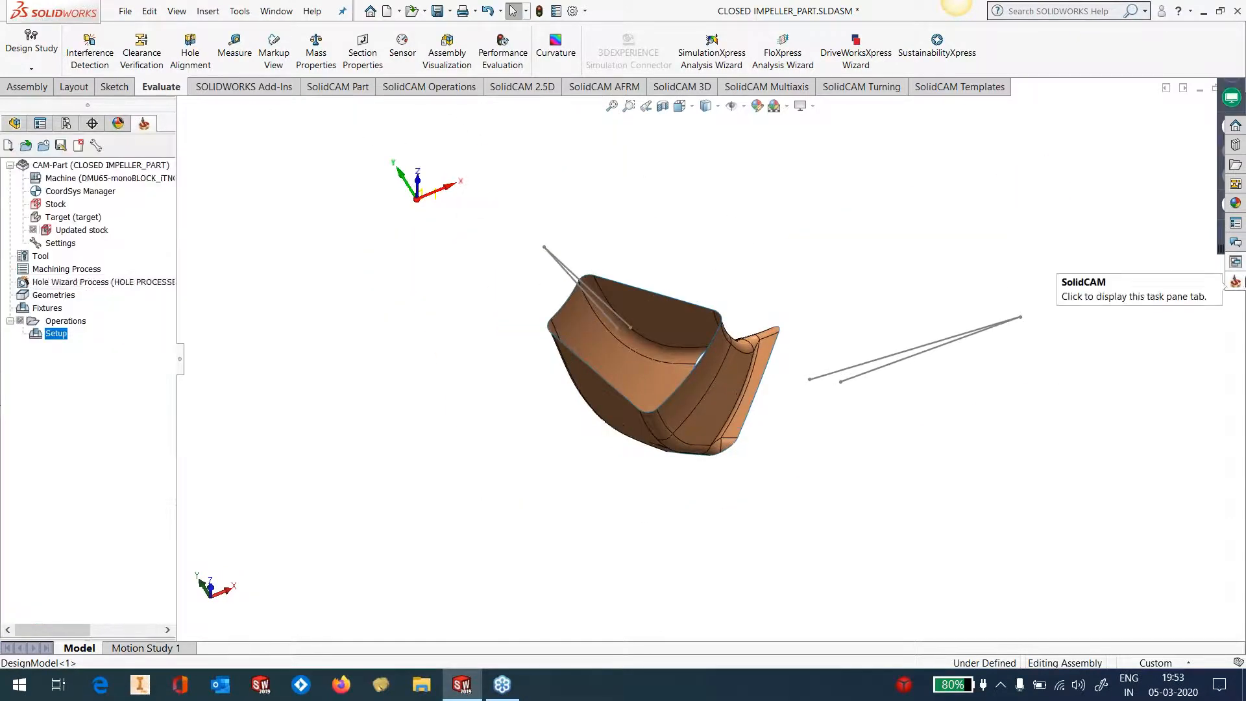
pyautogui.click(1235, 280)
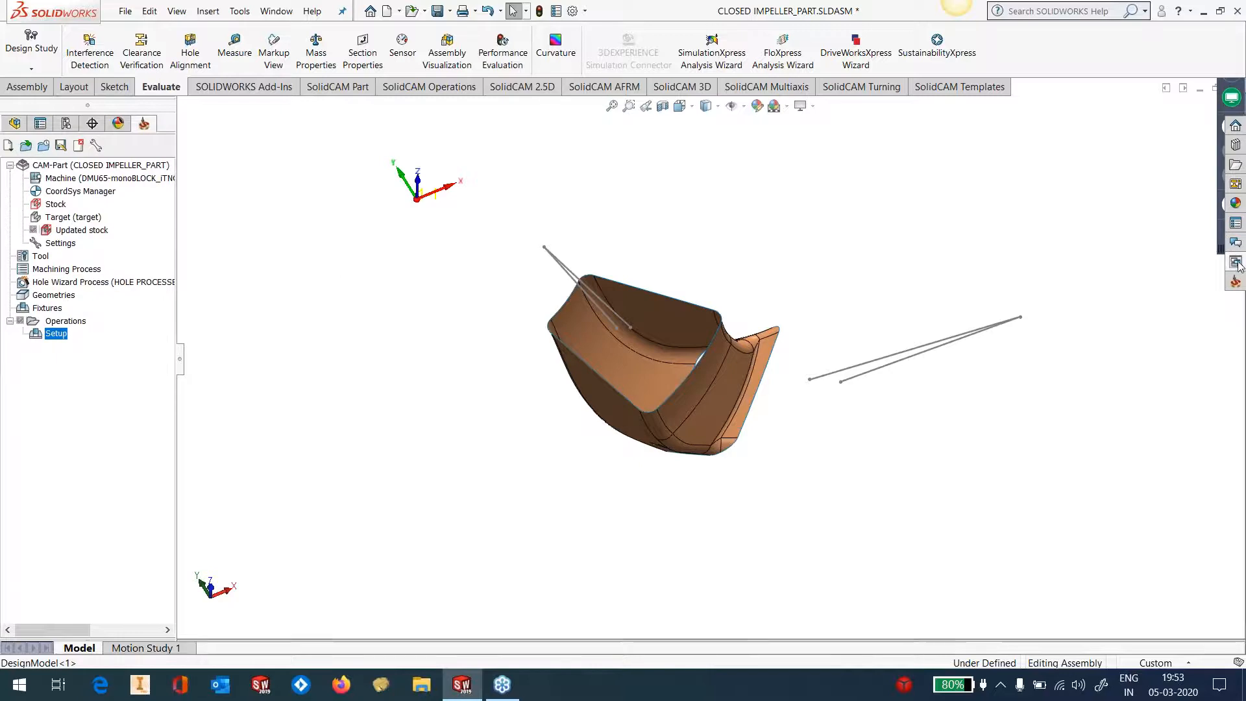
pyautogui.moveTo(1210, 421); pyautogui.dragTo(1214, 524)
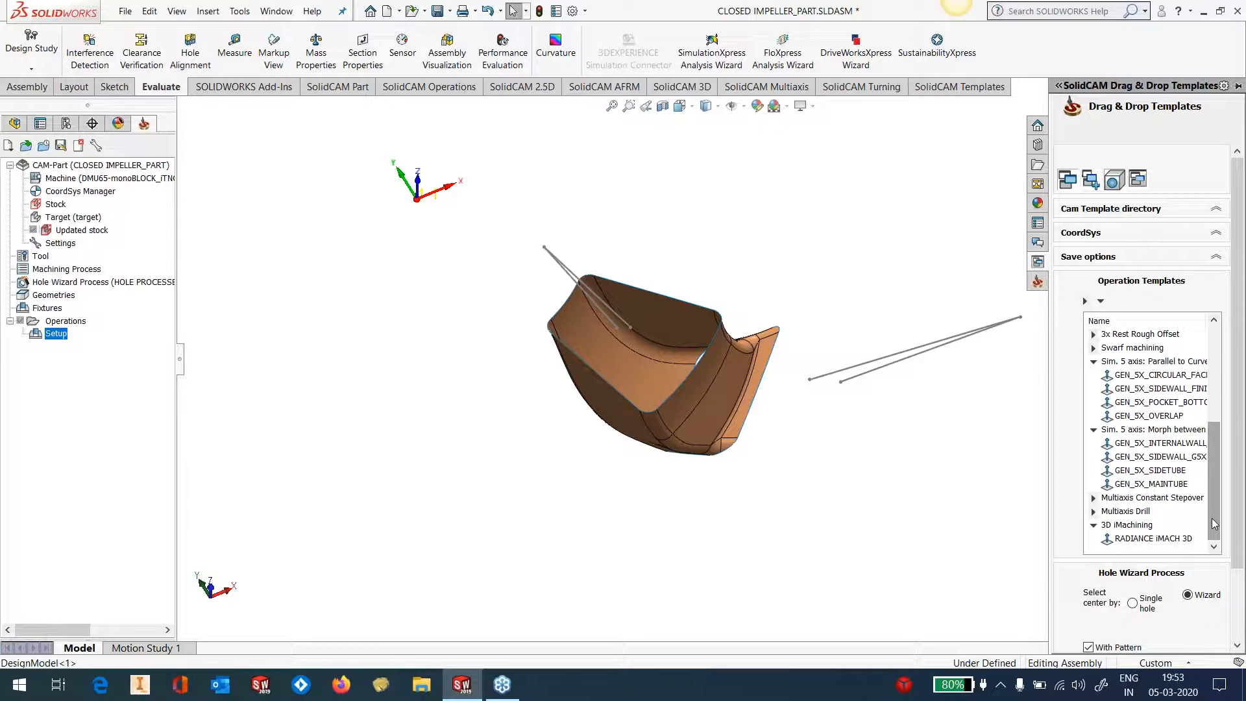
pyautogui.click(1156, 484)
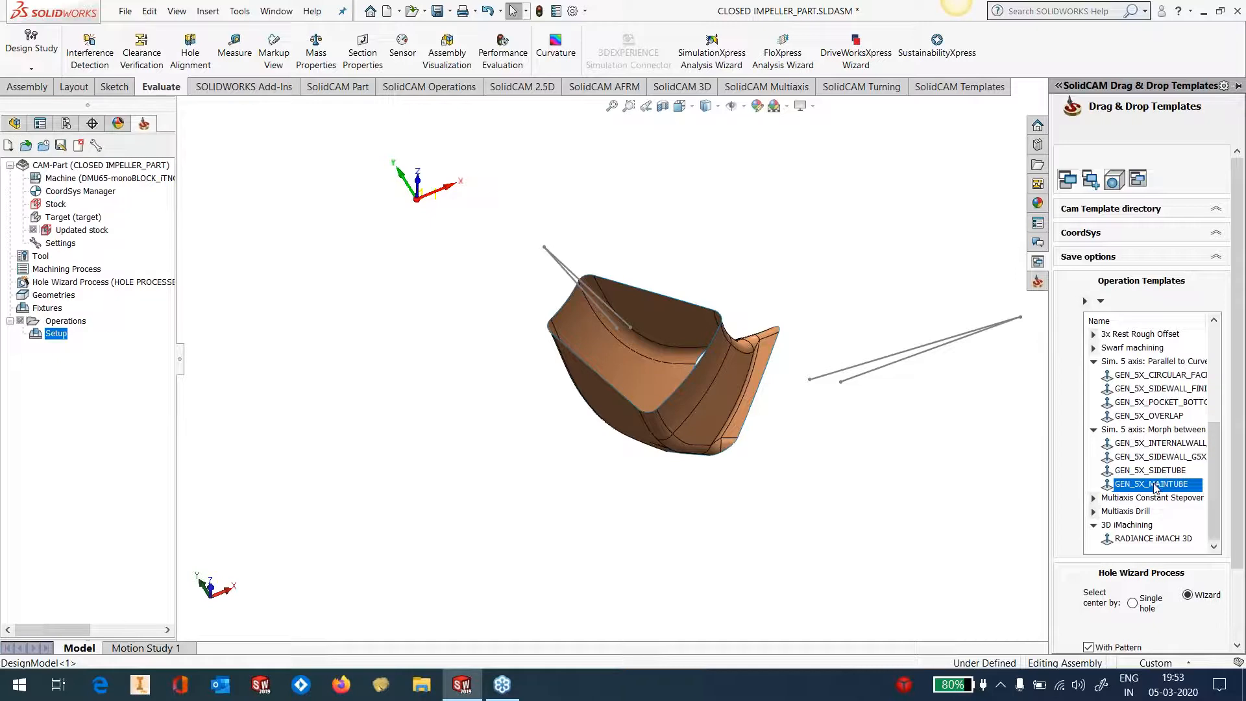
pyautogui.moveTo(797, 483); pyautogui.dragTo(74, 457)
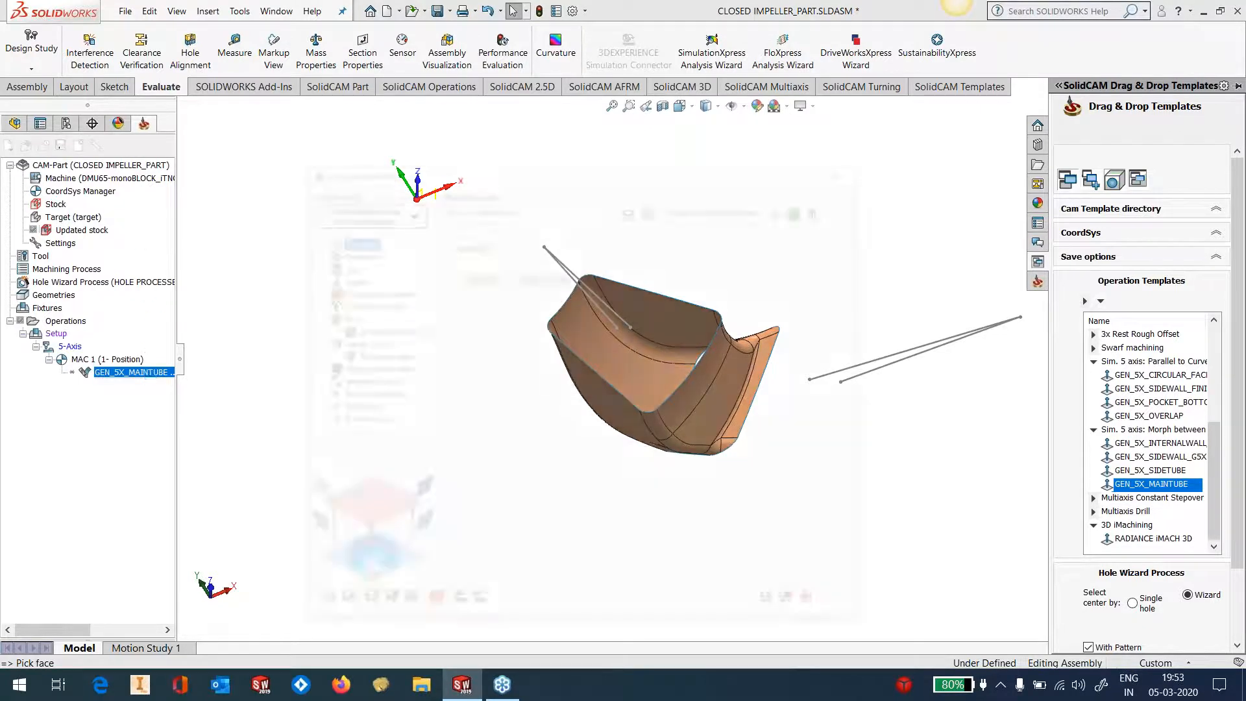
pyautogui.moveTo(428, 171); pyautogui.dragTo(405, 158)
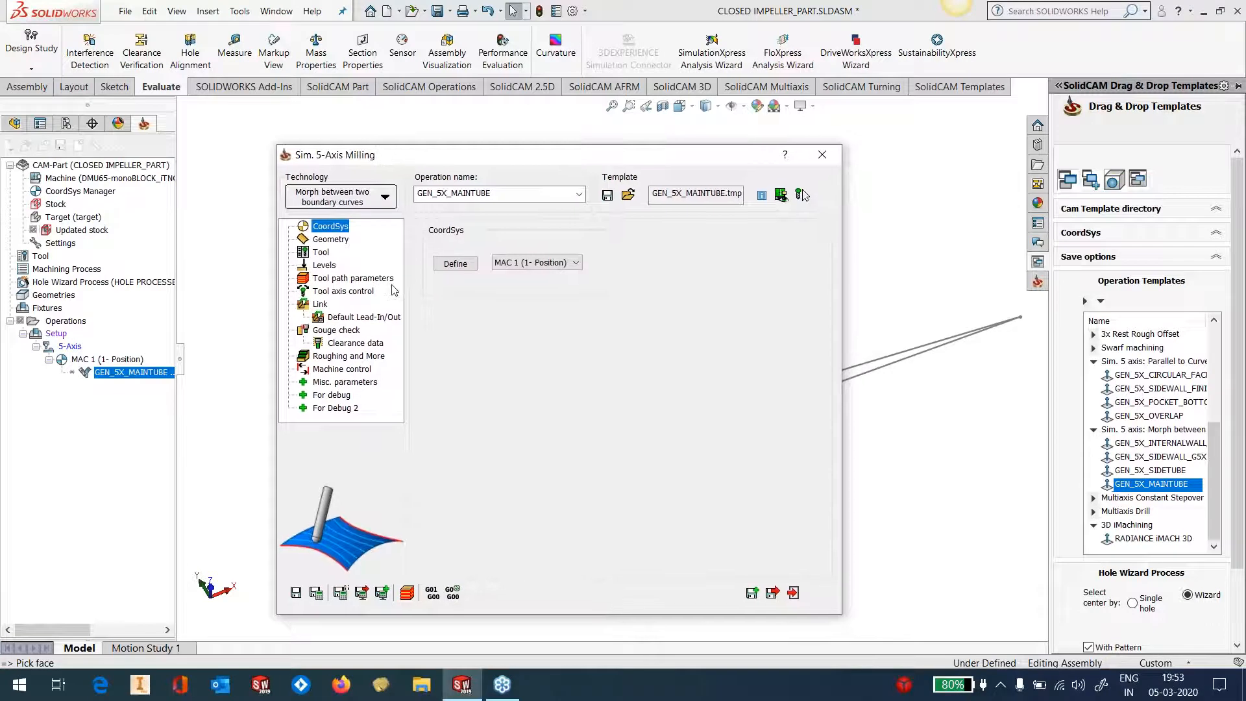
# Step: Select the inner wall, floor and fillet faces of the upper passage surface as the operation's geometry
pyautogui.click(330, 239)
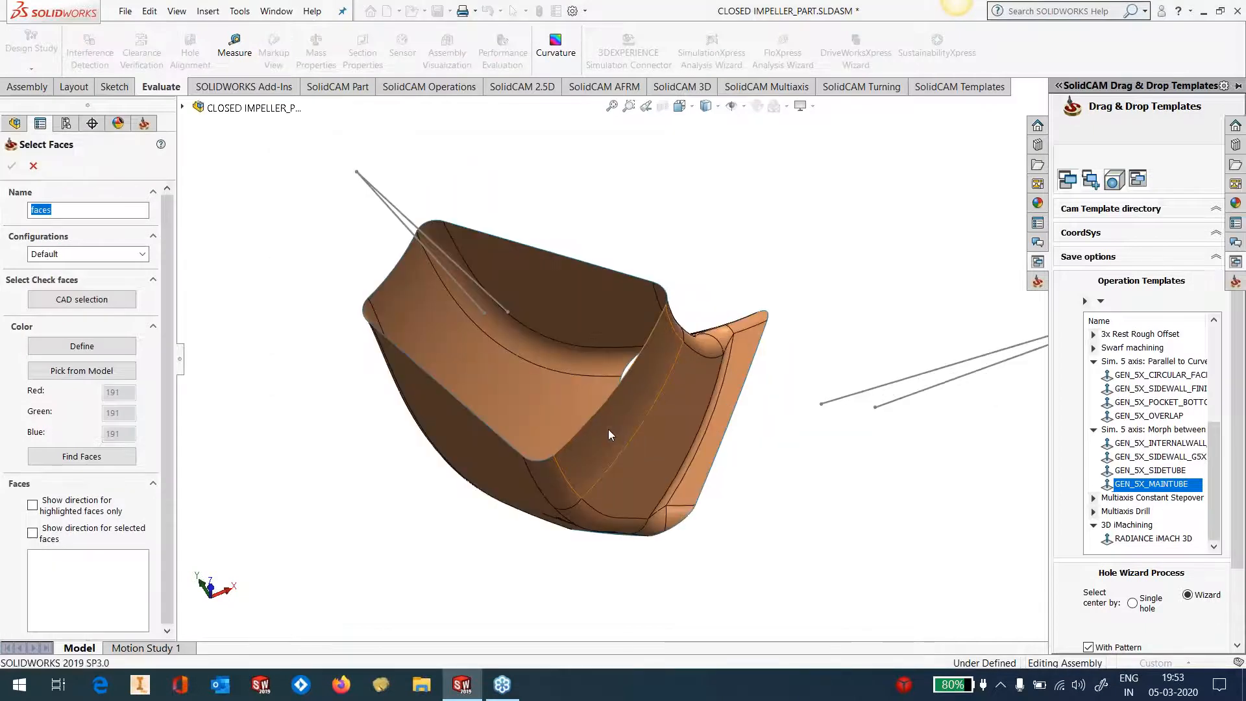
pyautogui.click(609, 430)
pyautogui.click(570, 500)
pyautogui.click(445, 340)
pyautogui.moveTo(461, 400); pyautogui.dragTo(397, 399, button='middle')
pyautogui.click(394, 397)
pyautogui.click(413, 350)
pyautogui.moveTo(560, 295); pyautogui.dragTo(520, 374, button='middle')
pyautogui.click(493, 357)
pyautogui.click(611, 301)
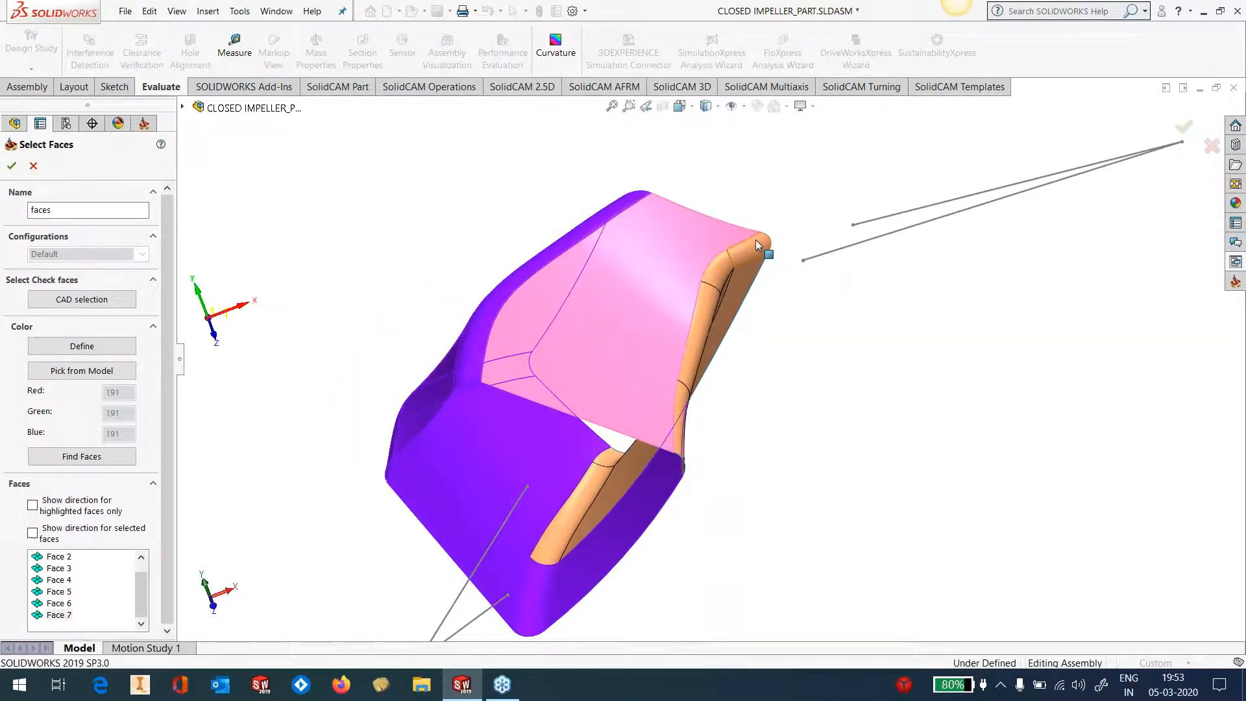
# Step: Add the unselected rounded edge faces and the adjoining side faces of the impeller passage to the drive surface selection
pyautogui.click(753, 247)
pyautogui.click(717, 276)
pyautogui.click(707, 306)
pyautogui.moveTo(708, 306); pyautogui.dragTo(631, 404, button='middle')
pyautogui.click(631, 403)
pyautogui.click(717, 498)
pyautogui.scroll(-5, 717, 499)
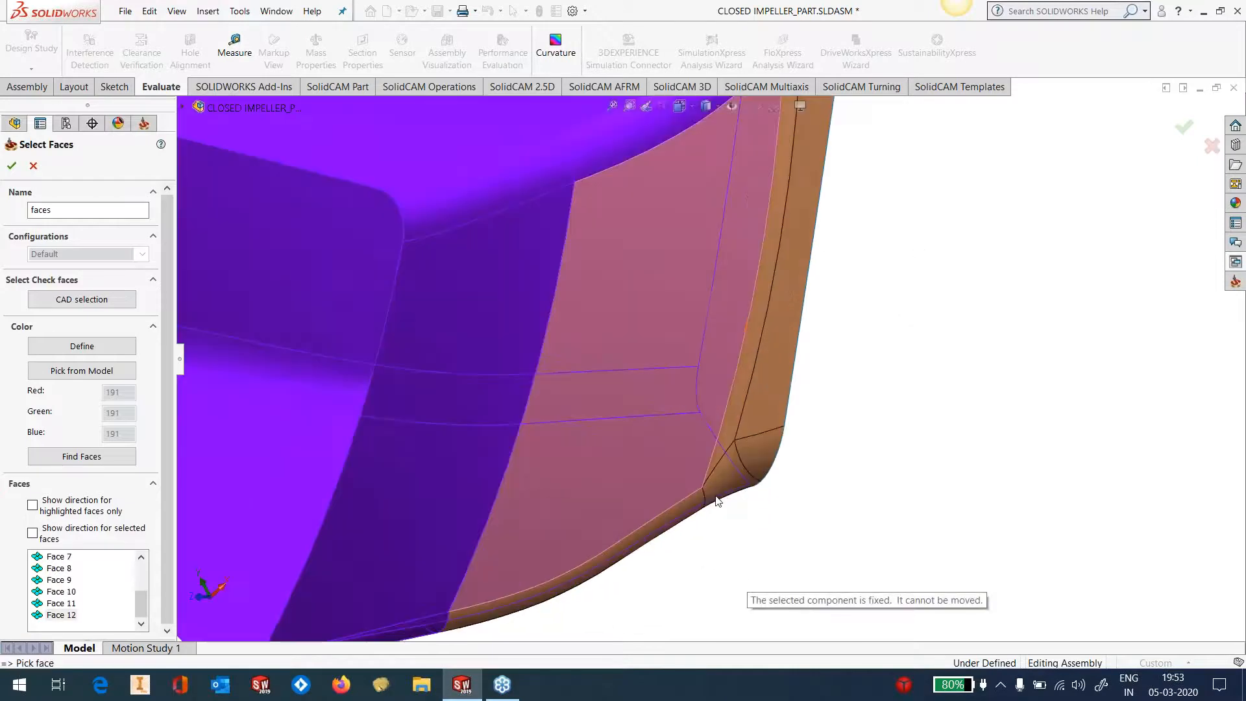
# Step: Add the long fillet, its corner patch and the narrow adjoining faces, and accept the drive surface selection "faces"
pyautogui.scroll(5, 717, 500)
pyautogui.click(649, 541)
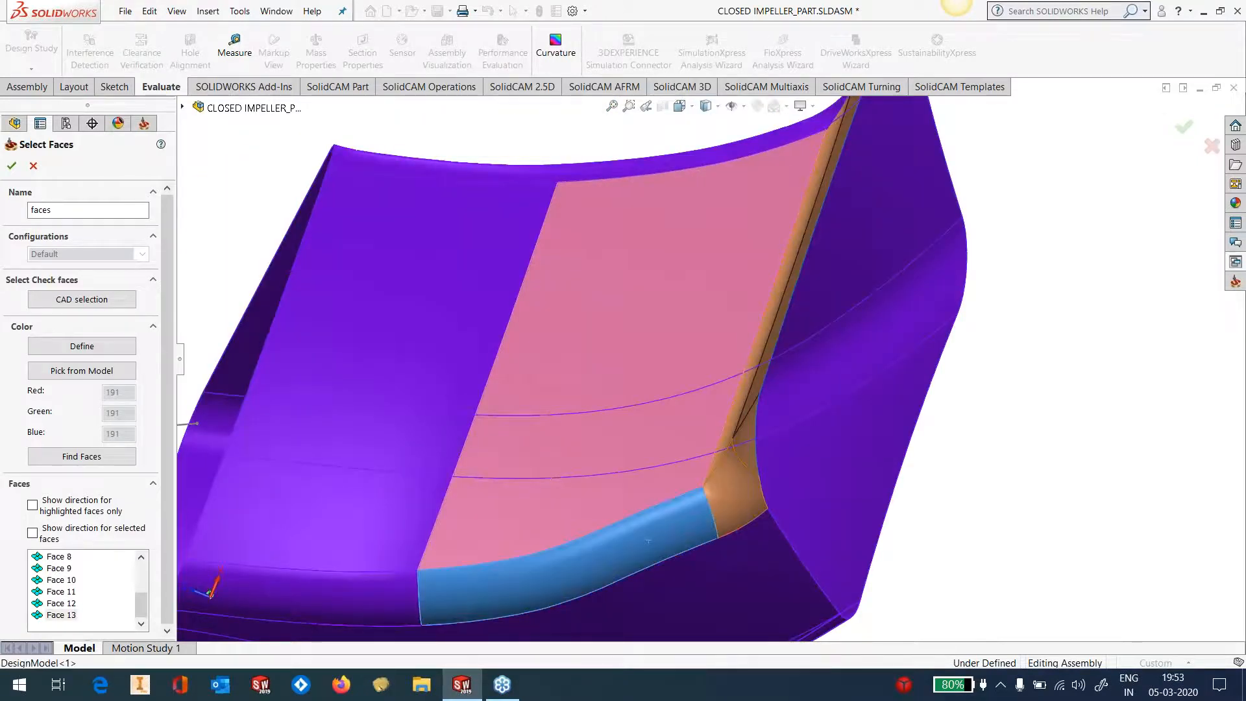
pyautogui.click(735, 503)
pyautogui.click(746, 450)
pyautogui.click(758, 392)
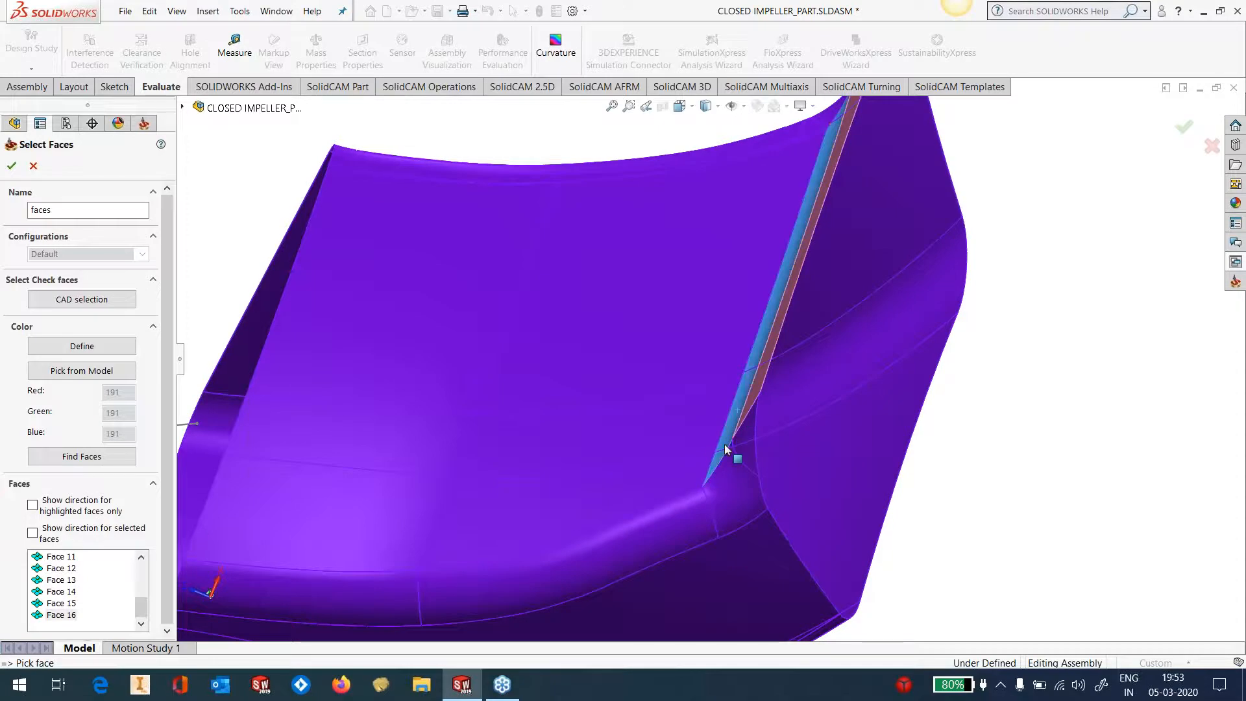
pyautogui.click(738, 411)
pyautogui.scroll(4, 717, 367)
pyautogui.moveTo(716, 367); pyautogui.dragTo(746, 540, button='middle')
pyautogui.scroll(2, 772, 426)
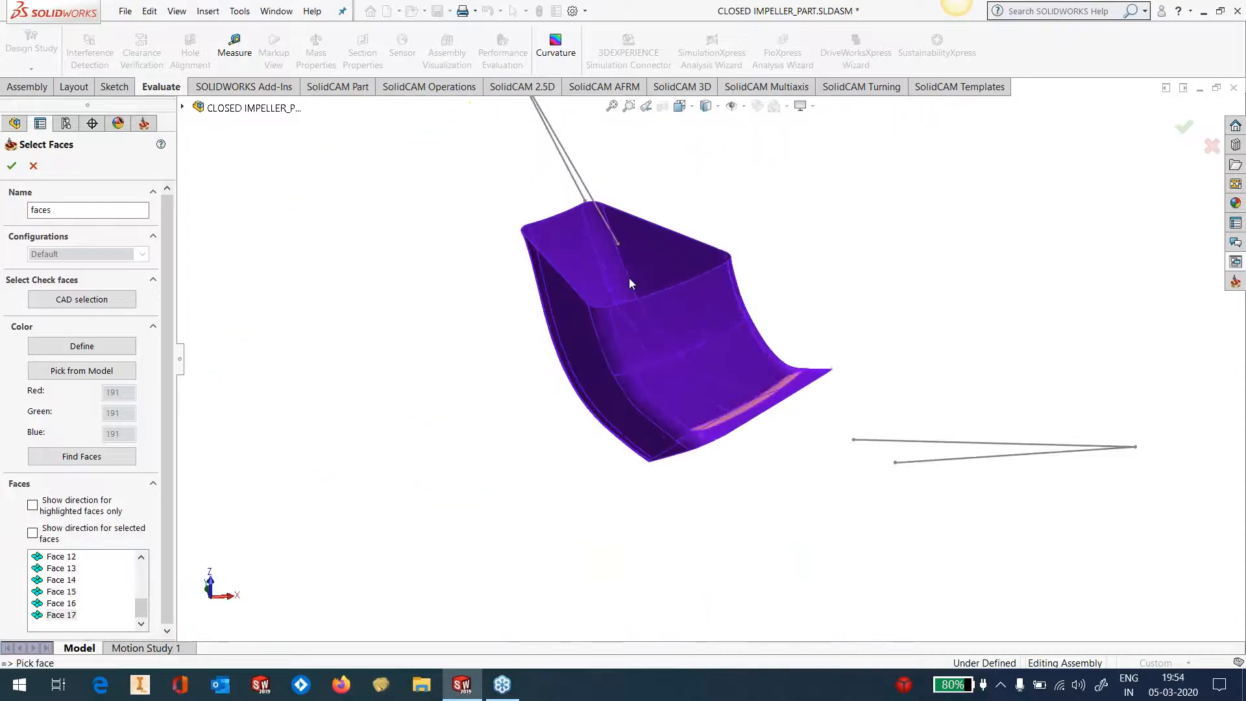
pyautogui.scroll(-1, 630, 283)
pyautogui.click(12, 165)
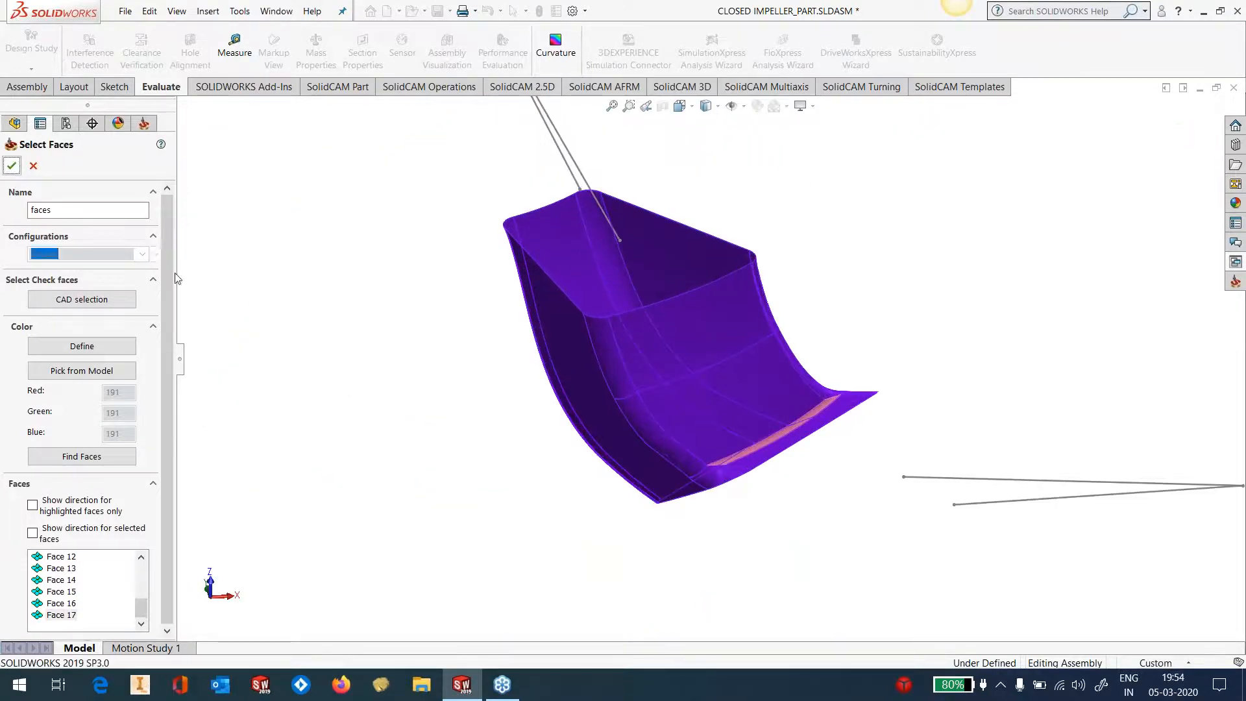
# Step: Define the start edge curve "contour" as a closed chain around the passage's upper rim
pyautogui.click(466, 341)
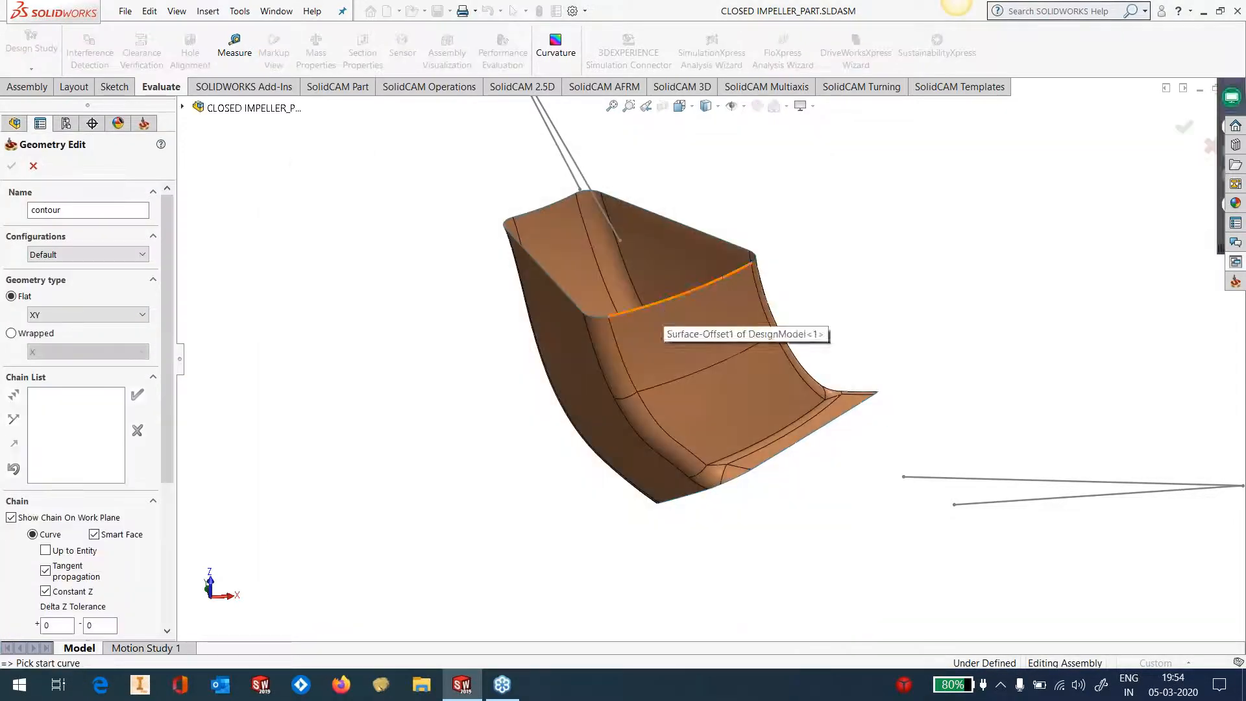
pyautogui.click(662, 301)
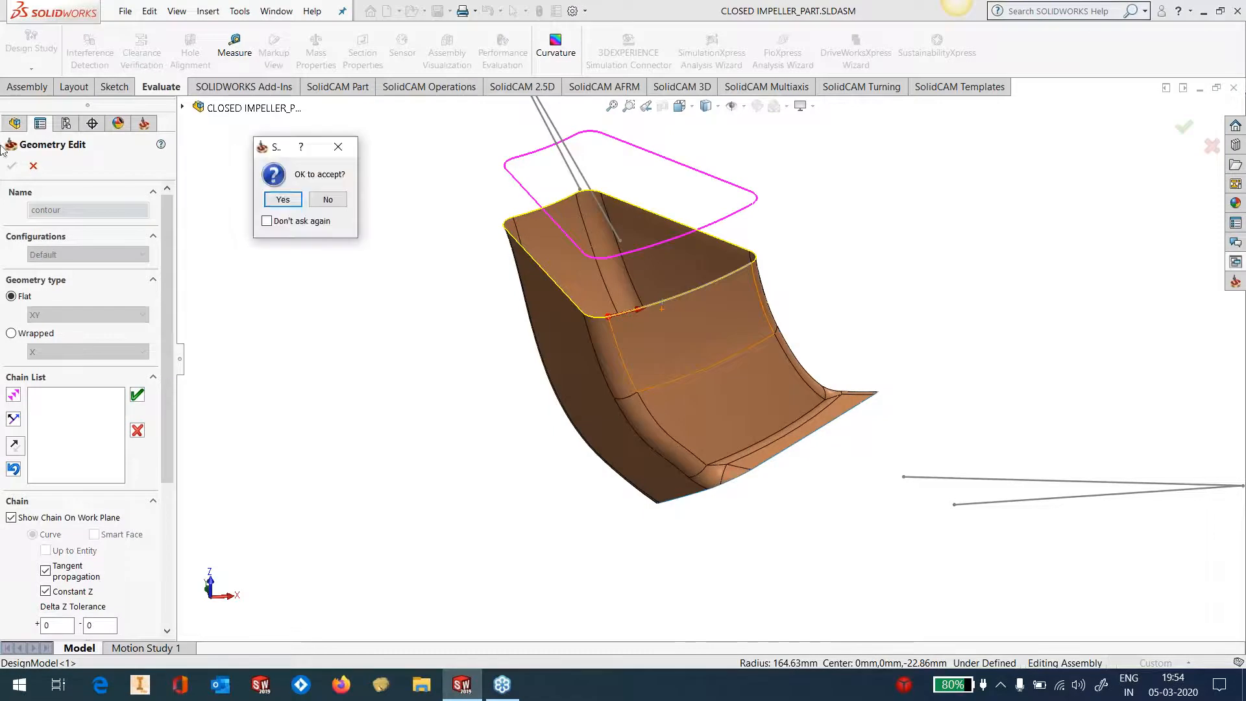
pyautogui.click(280, 200)
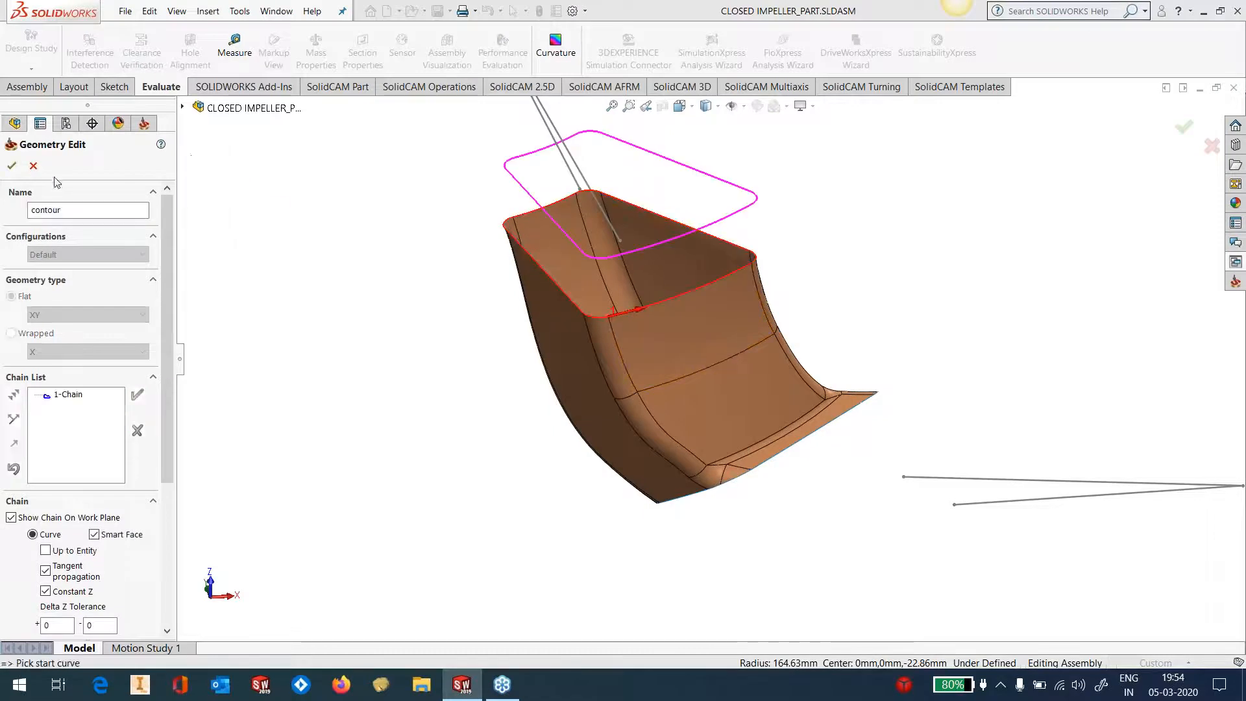
pyautogui.click(12, 166)
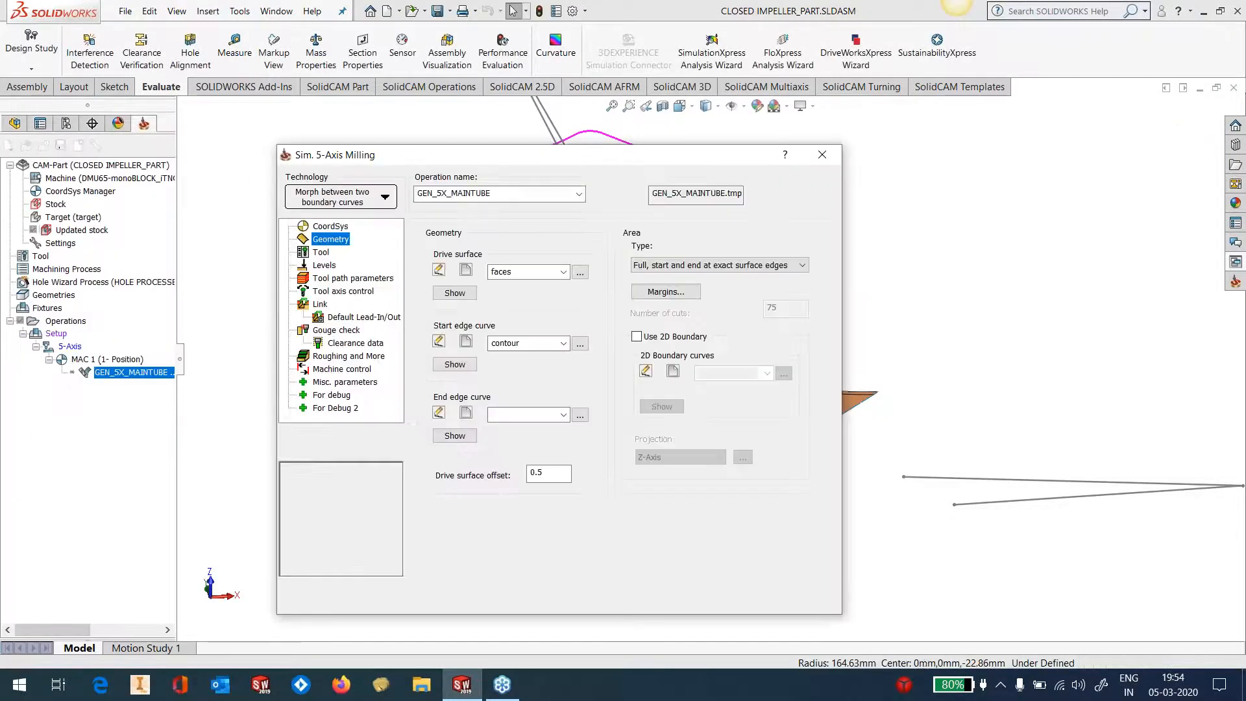
# Step: Define the end edge curve "contour1" as a chain around the passage's lower opening
pyautogui.click(439, 413)
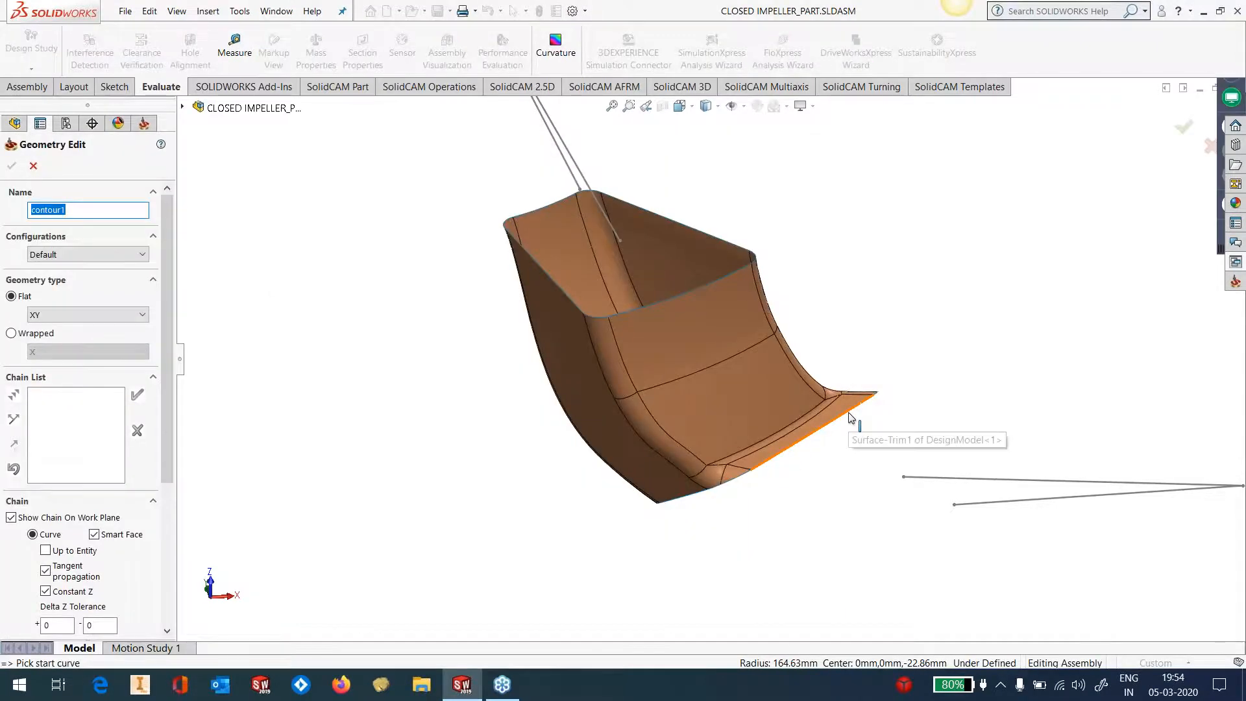
pyautogui.click(854, 421)
pyautogui.click(283, 201)
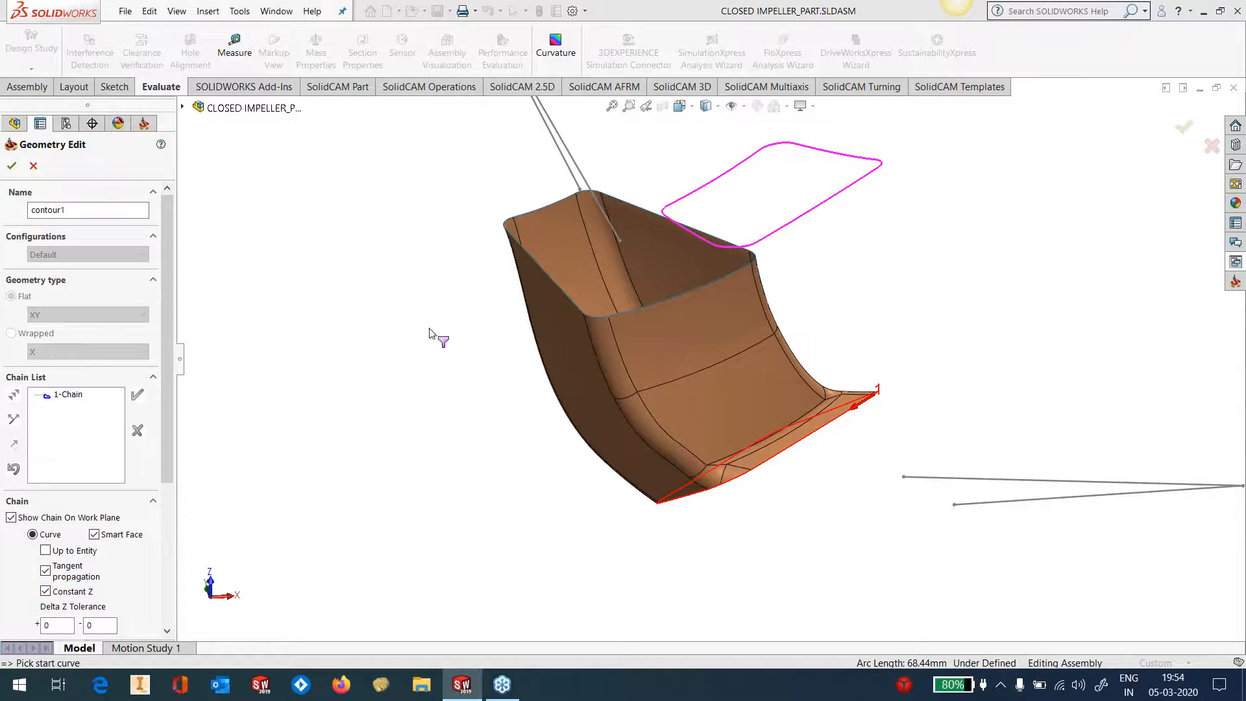
pyautogui.moveTo(433, 335); pyautogui.dragTo(406, 334, button='middle')
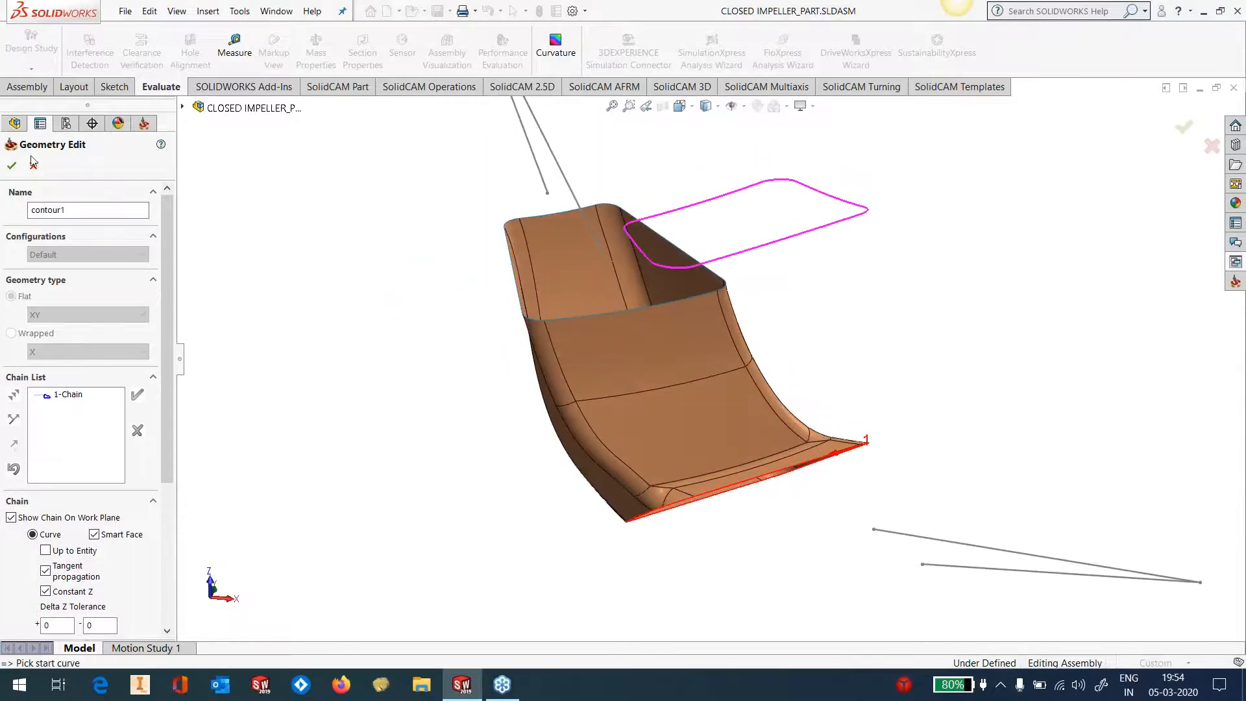
pyautogui.click(9, 166)
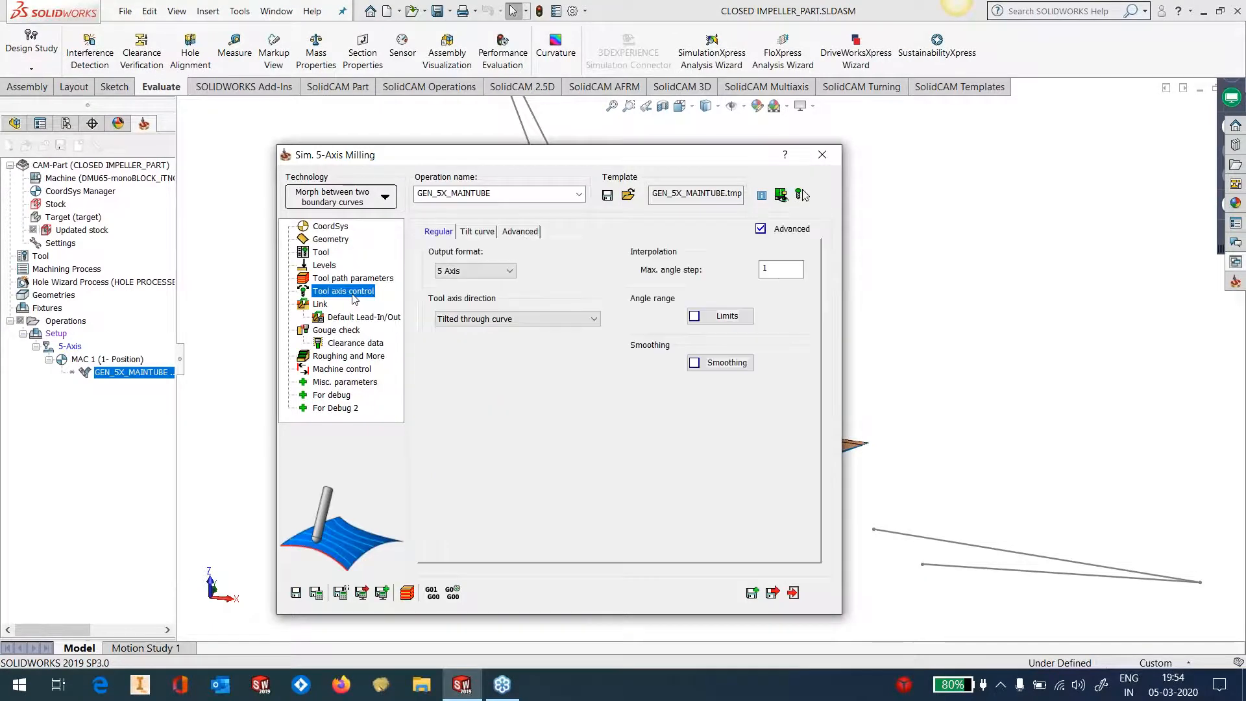
# Step: Set the tool contact point to Auto in the advanced tool axis control settings
pyautogui.click(521, 231)
pyautogui.click(498, 405)
pyautogui.click(482, 419)
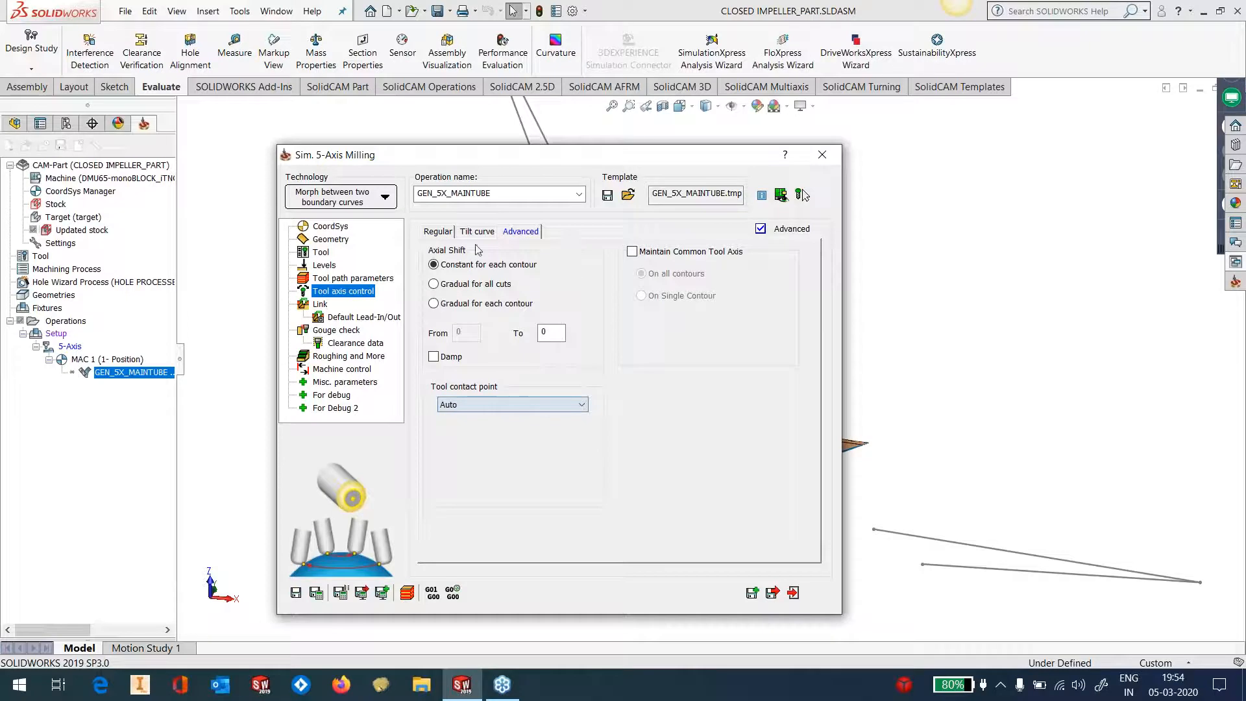
# Step: Examine the dimensions and picture of tool 8, the 12 mm lollipop mill, and accept it for the operation
pyautogui.click(320, 251)
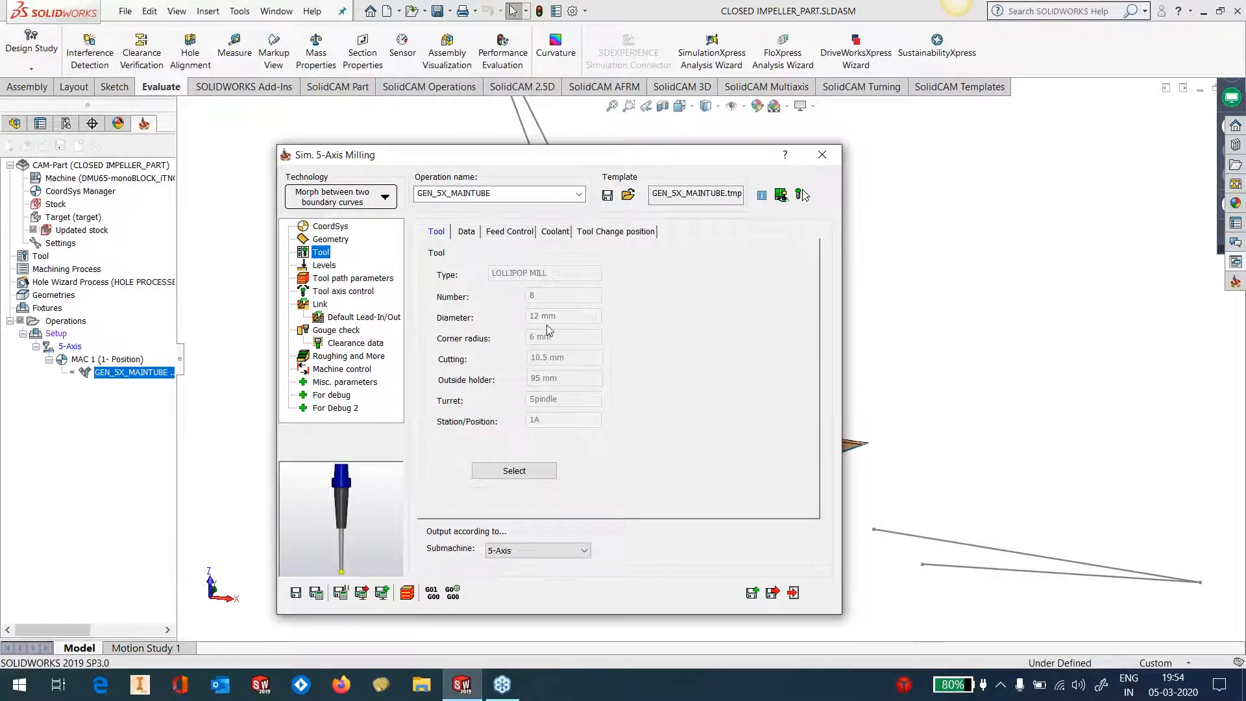
pyautogui.click(518, 473)
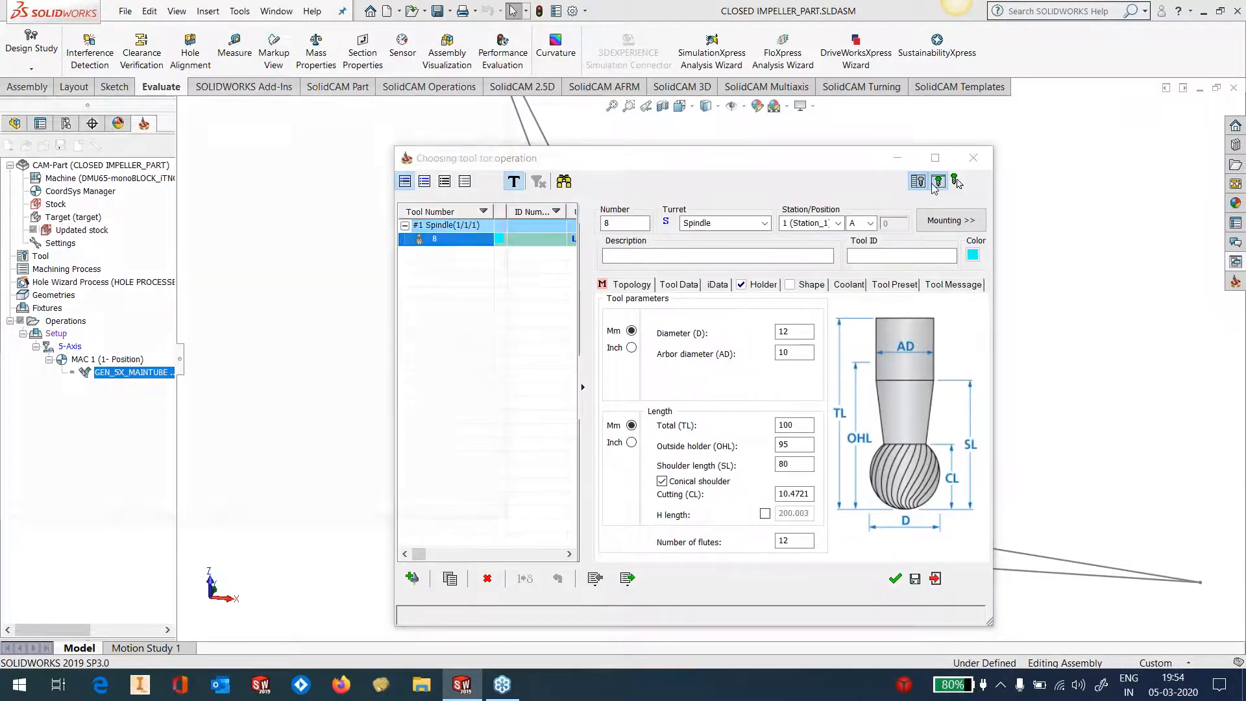
pyautogui.click(938, 183)
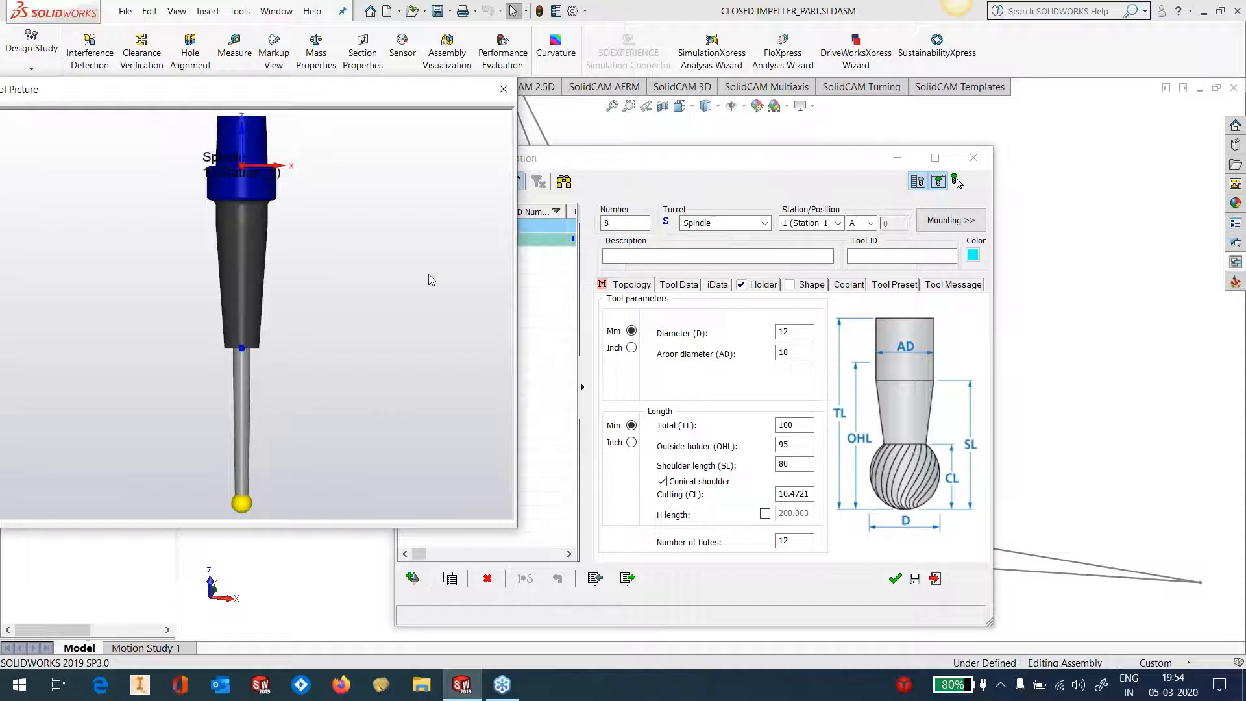
pyautogui.click(504, 89)
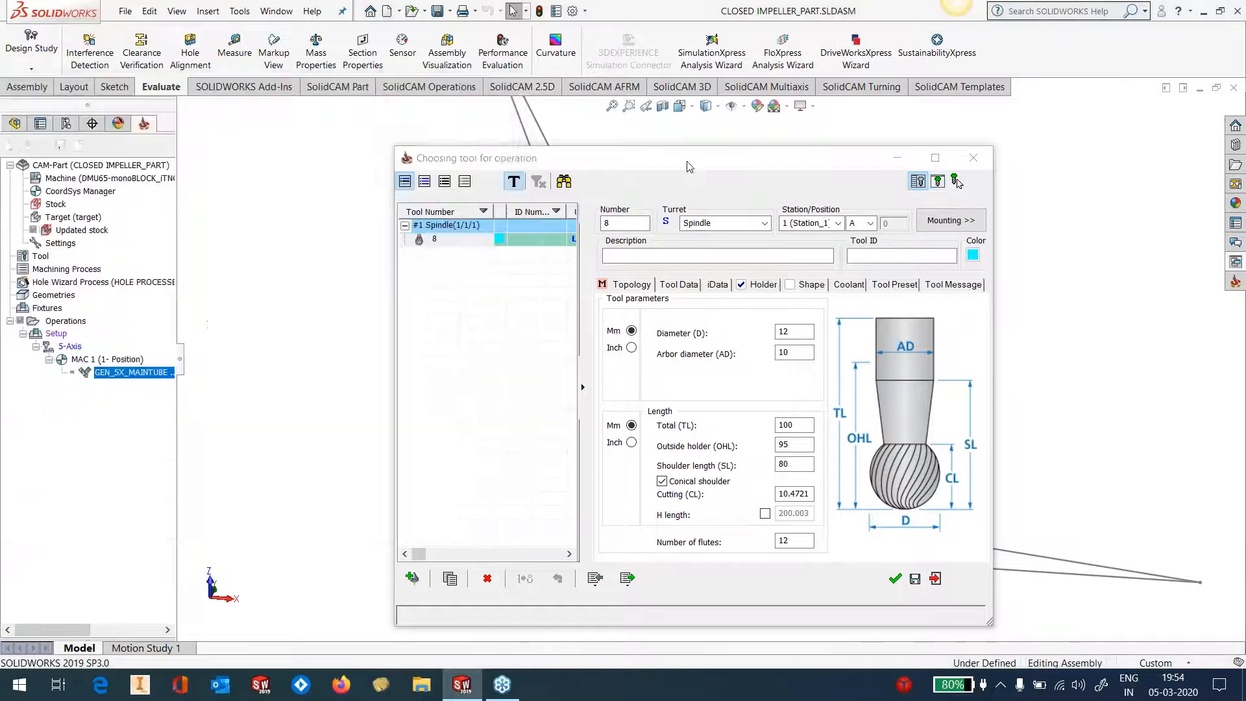
pyautogui.moveTo(689, 165); pyautogui.dragTo(680, 132)
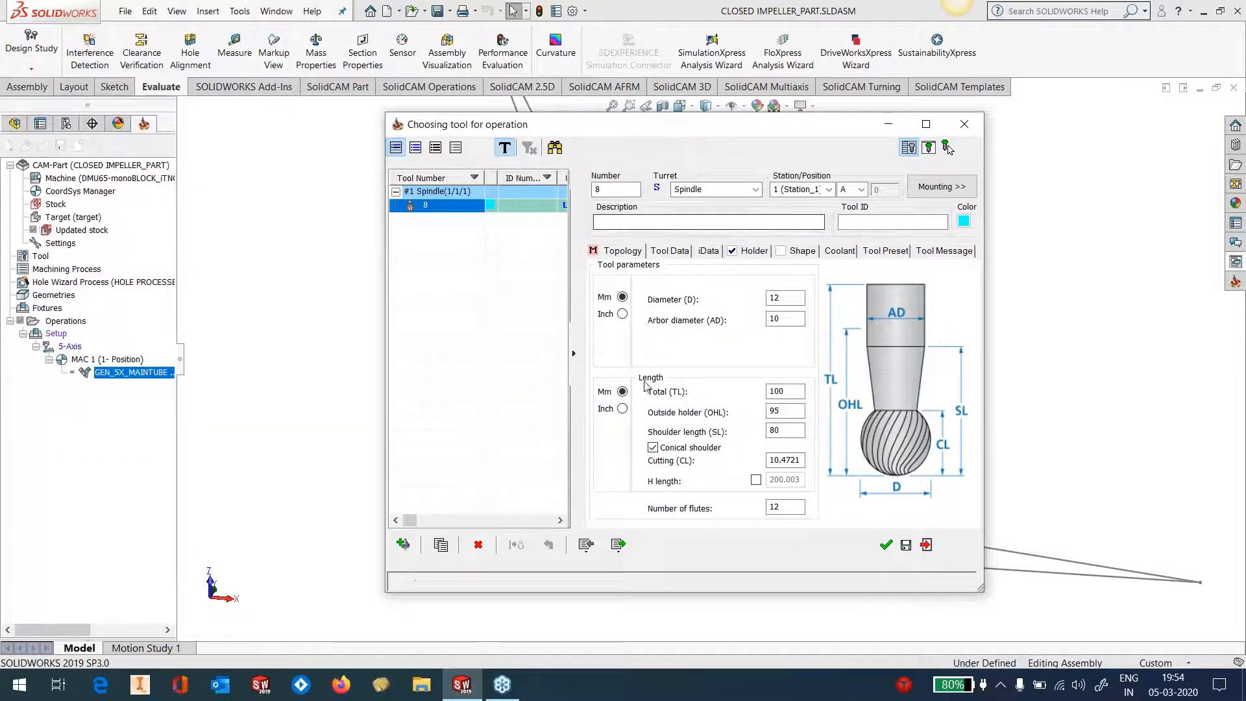
pyautogui.click(890, 543)
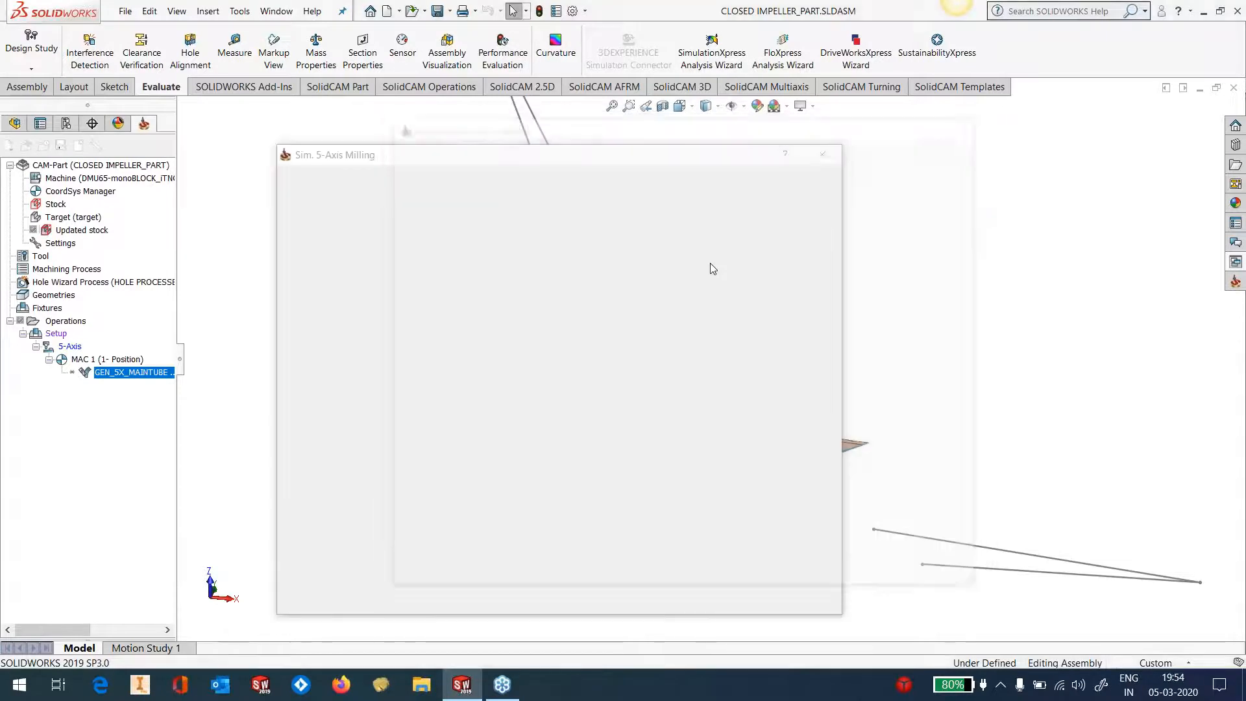
# Step: Redefine the clearance plane direction with two points, from the upper sketch line's end in the passage to the apex outside it
pyautogui.click(328, 267)
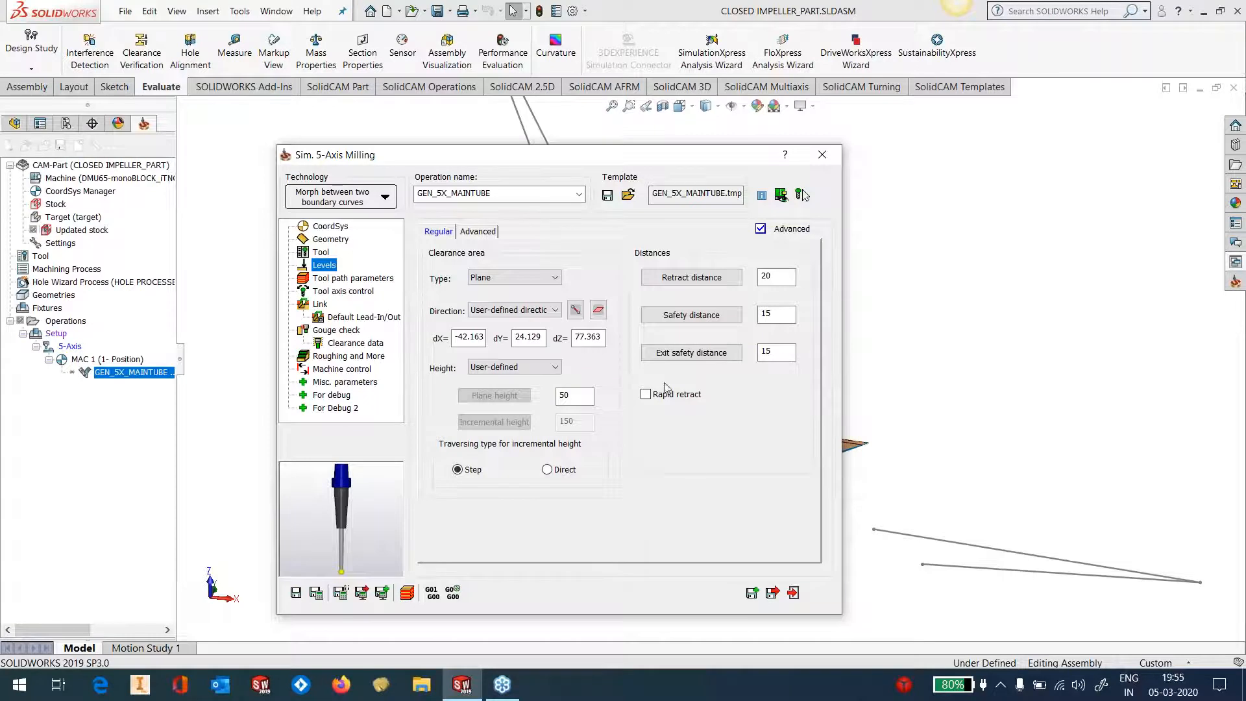
pyautogui.click(576, 312)
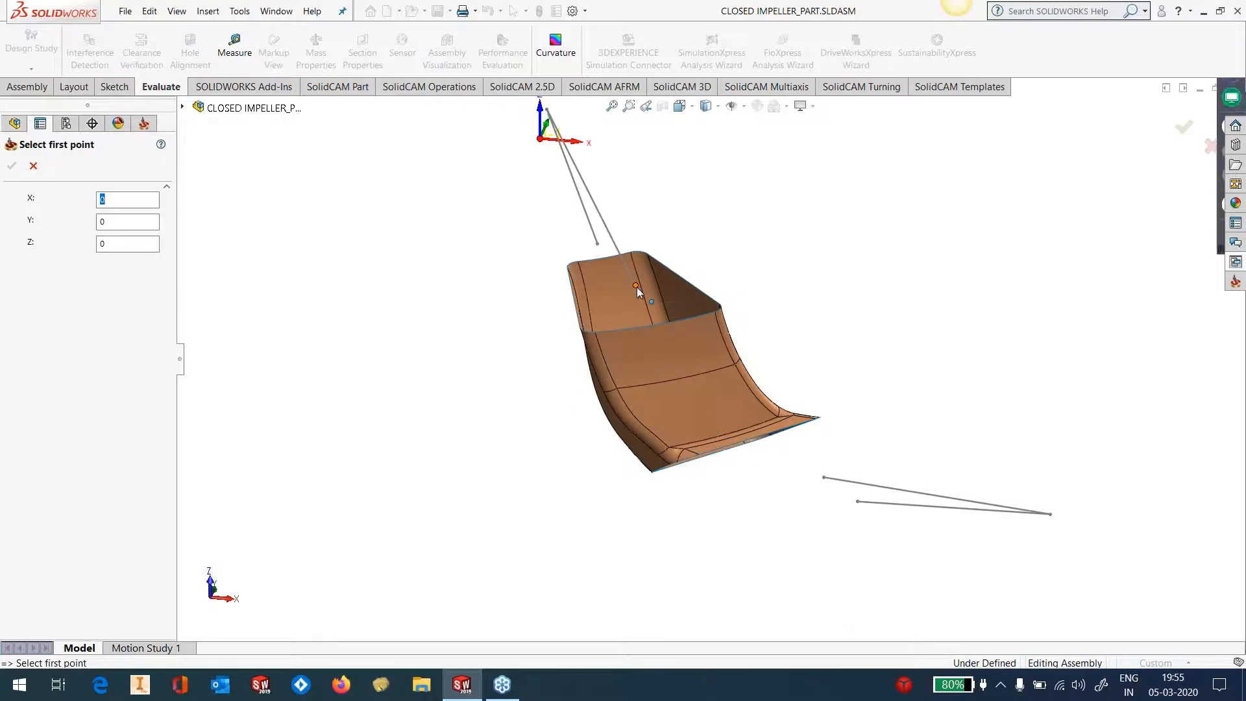
pyautogui.click(726, 276)
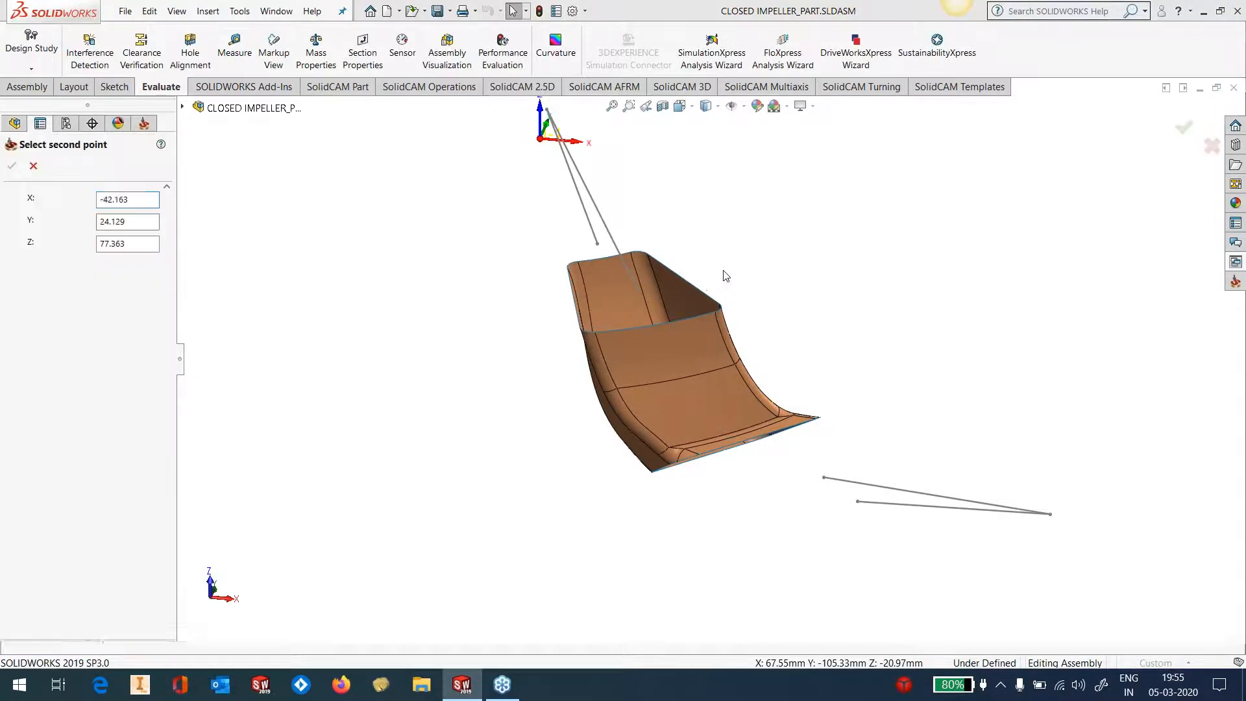
pyautogui.scroll(2, 723, 273)
pyautogui.click(597, 186)
pyautogui.click(13, 168)
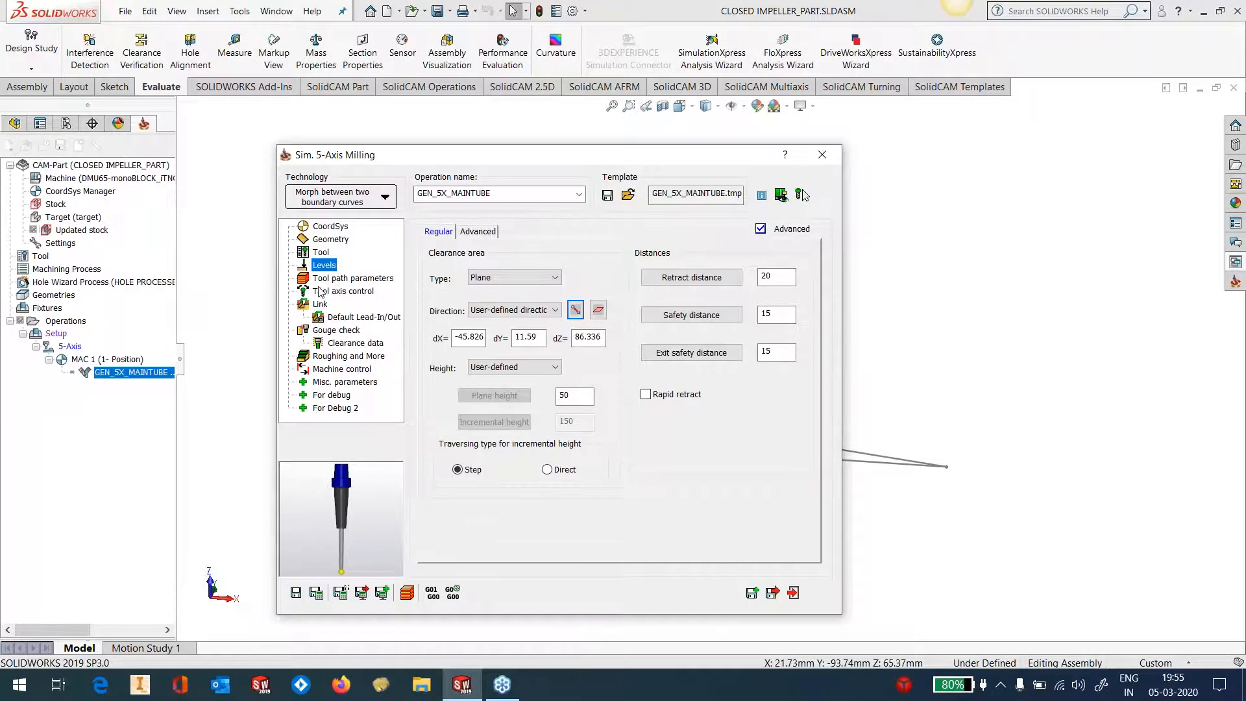
# Step: Review the level settings and the surface quality and step over values of the tool path parameters
pyautogui.click(488, 233)
pyautogui.click(443, 232)
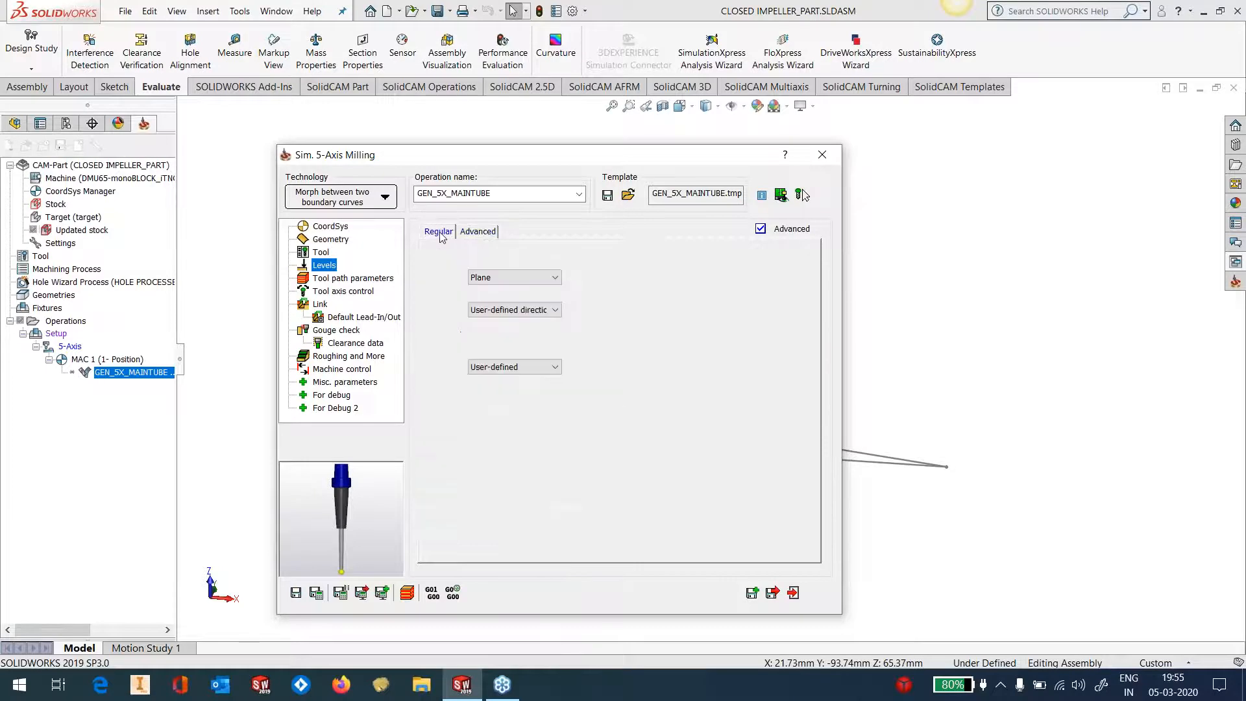
pyautogui.click(350, 278)
pyautogui.click(525, 413)
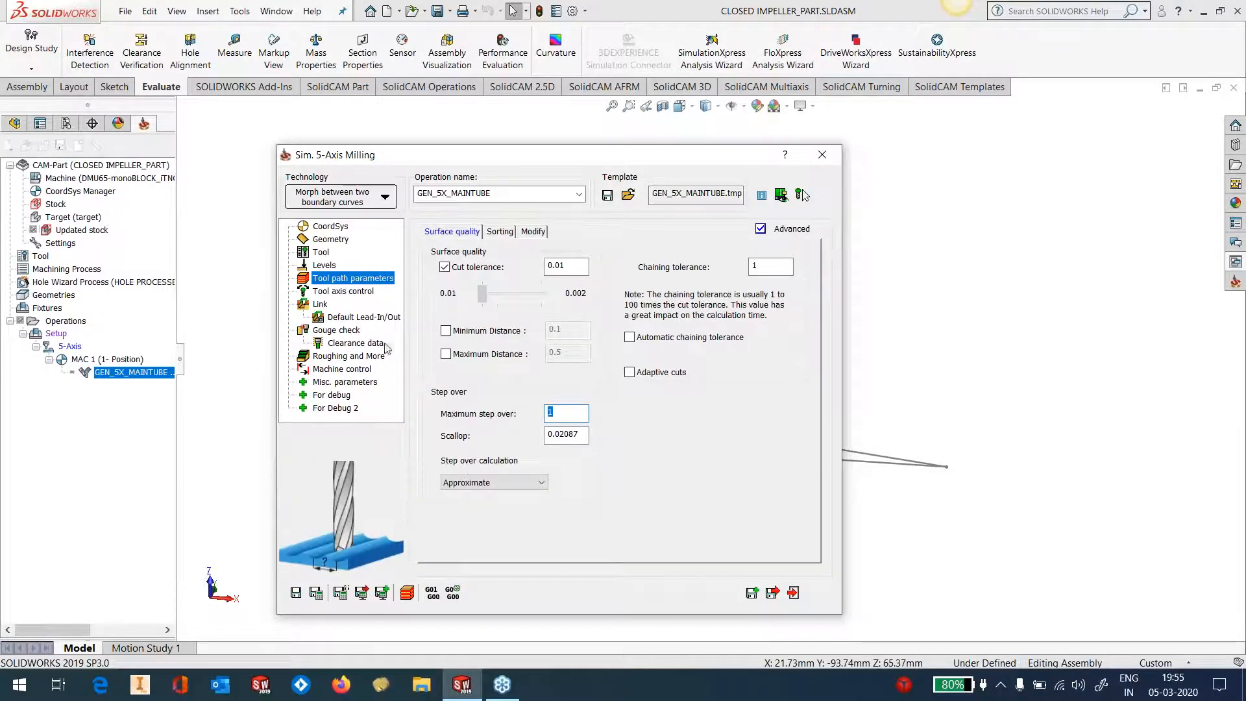
# Step: Start a new tilt curve chain and turn off work-plane chain display, tangent propagation and constant Z
pyautogui.click(333, 293)
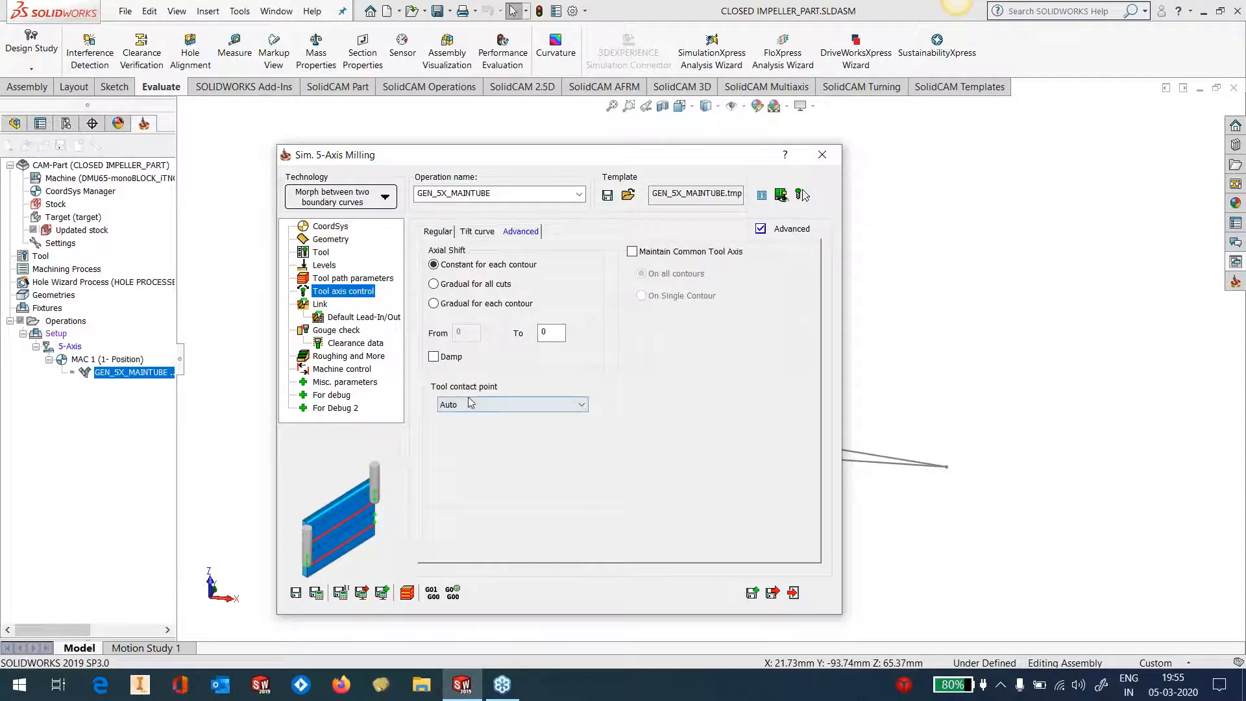
pyautogui.click(448, 233)
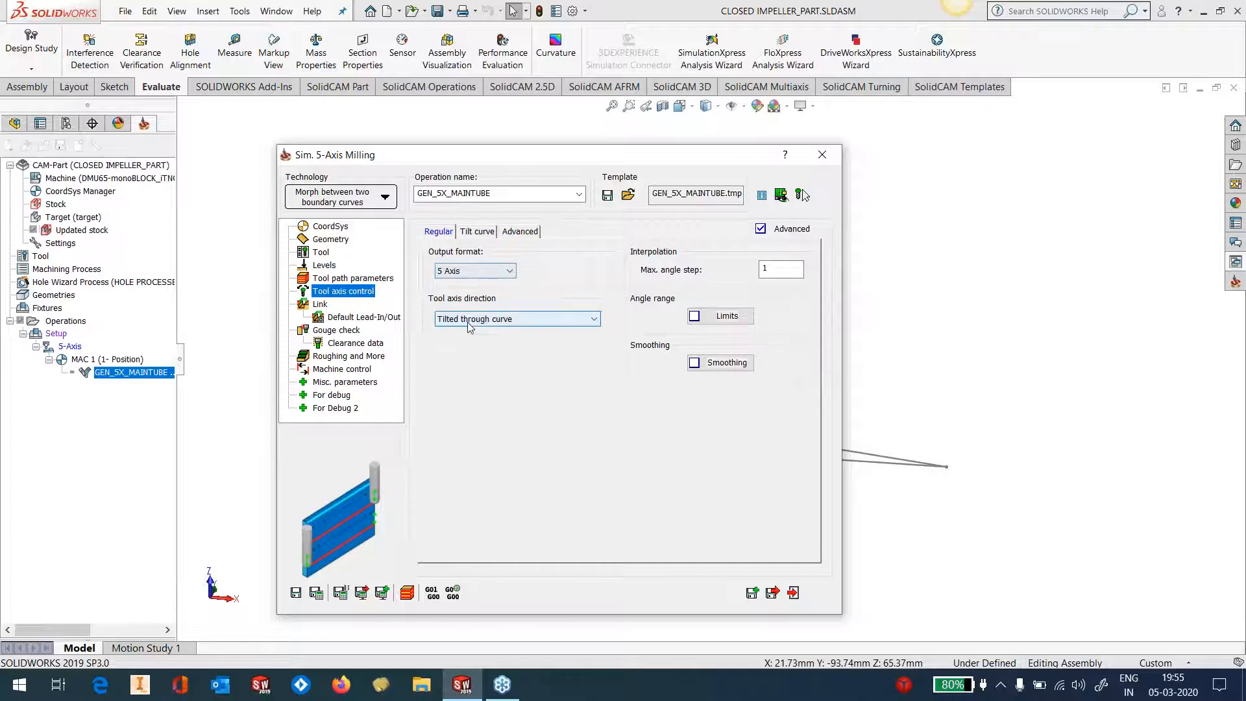
pyautogui.click(481, 231)
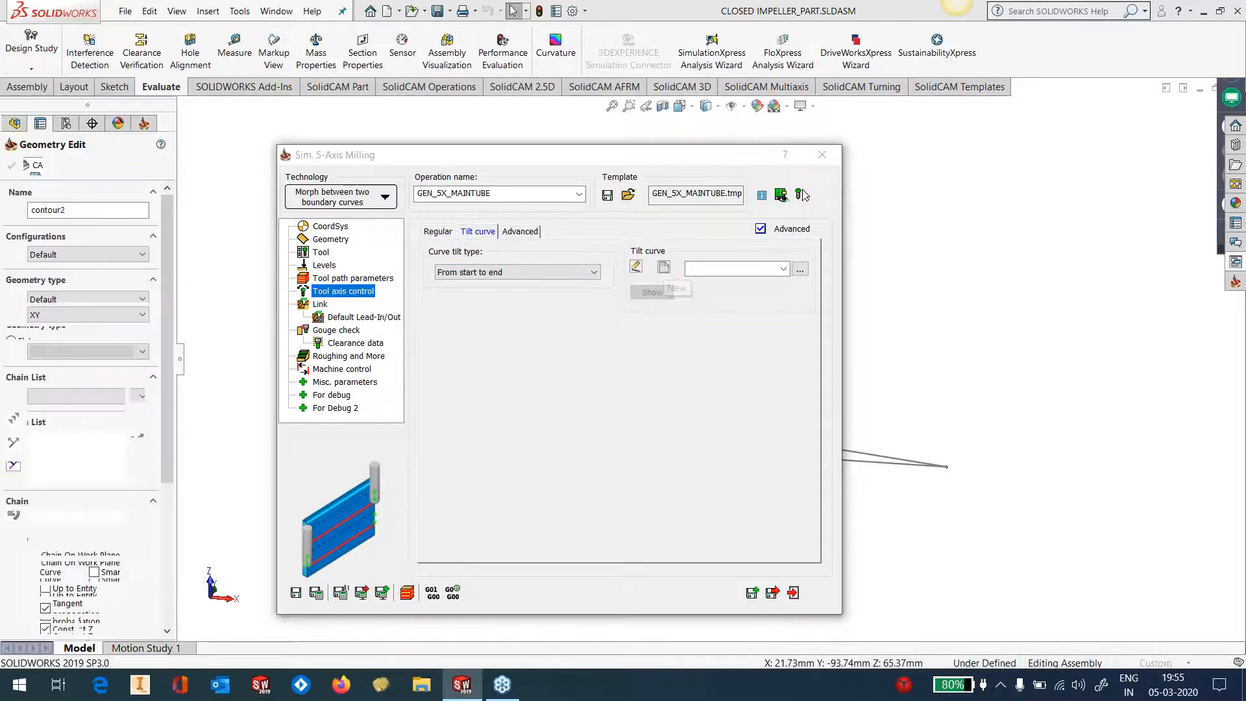
pyautogui.scroll(-3, 596, 196)
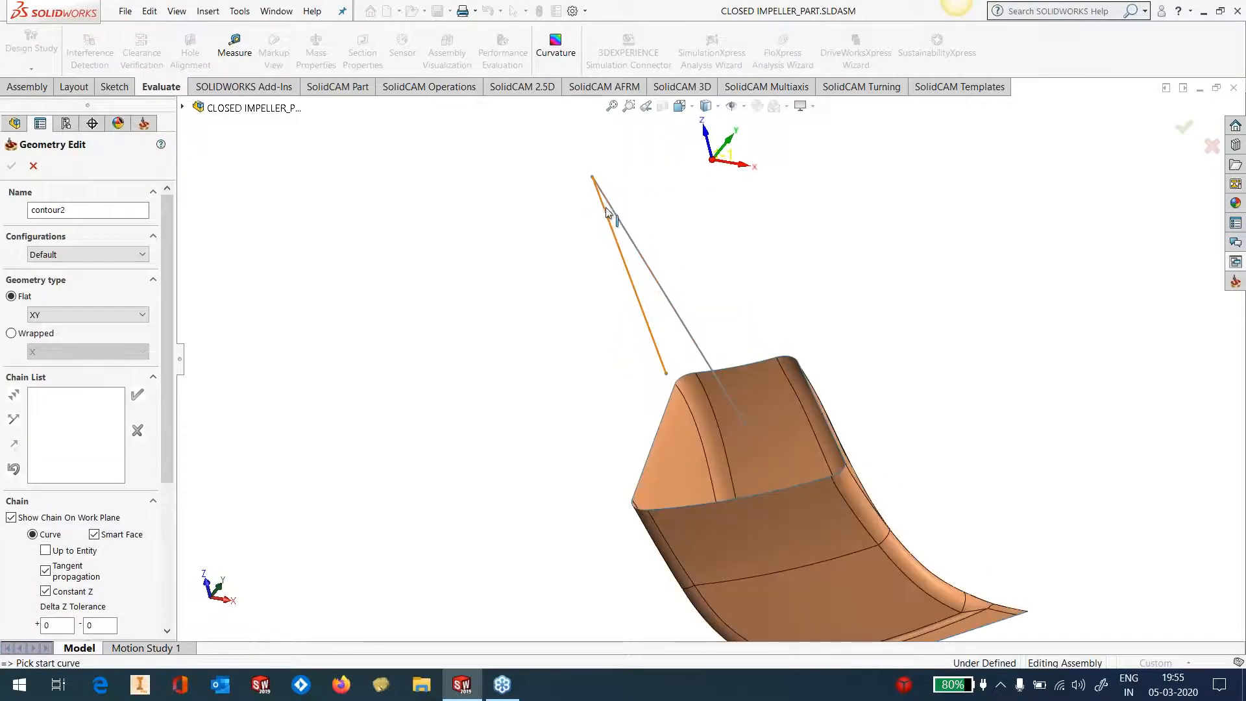
pyautogui.click(68, 594)
pyautogui.click(68, 573)
pyautogui.click(64, 519)
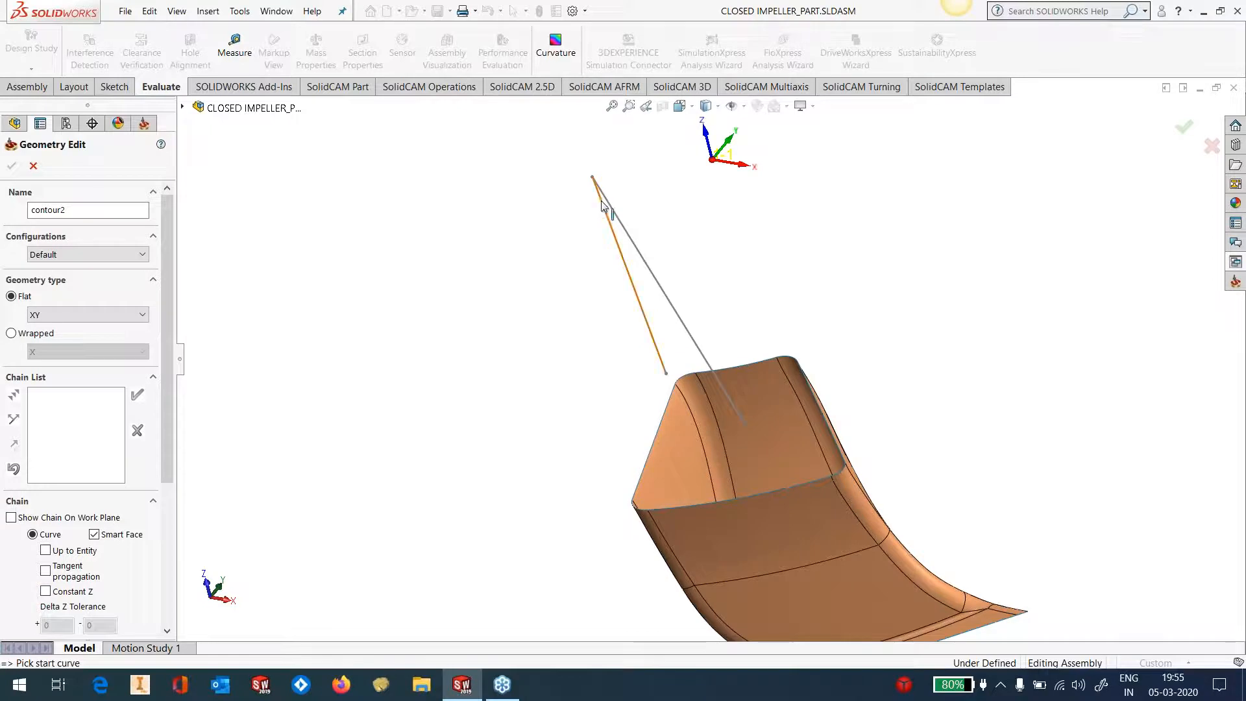
# Step: Define the tilt curve "contour2" from the sketch line above the passage that ends outside the rim
pyautogui.click(601, 207)
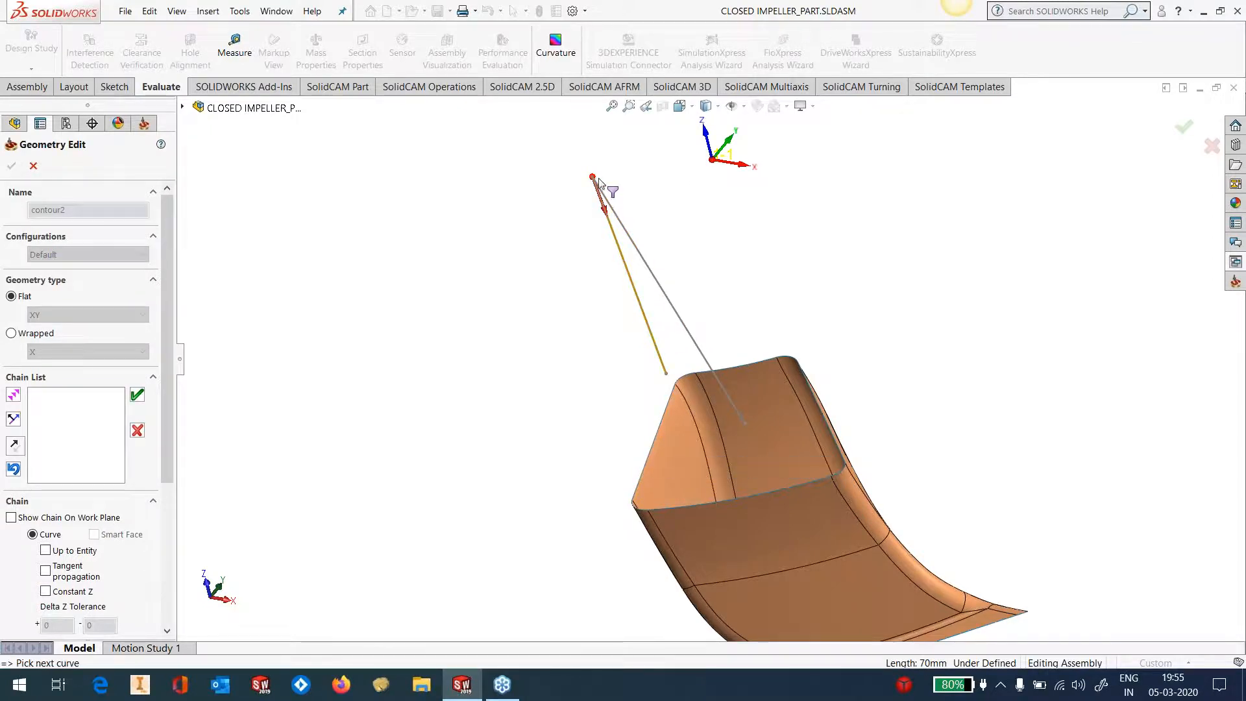
pyautogui.click(137, 394)
pyautogui.click(11, 166)
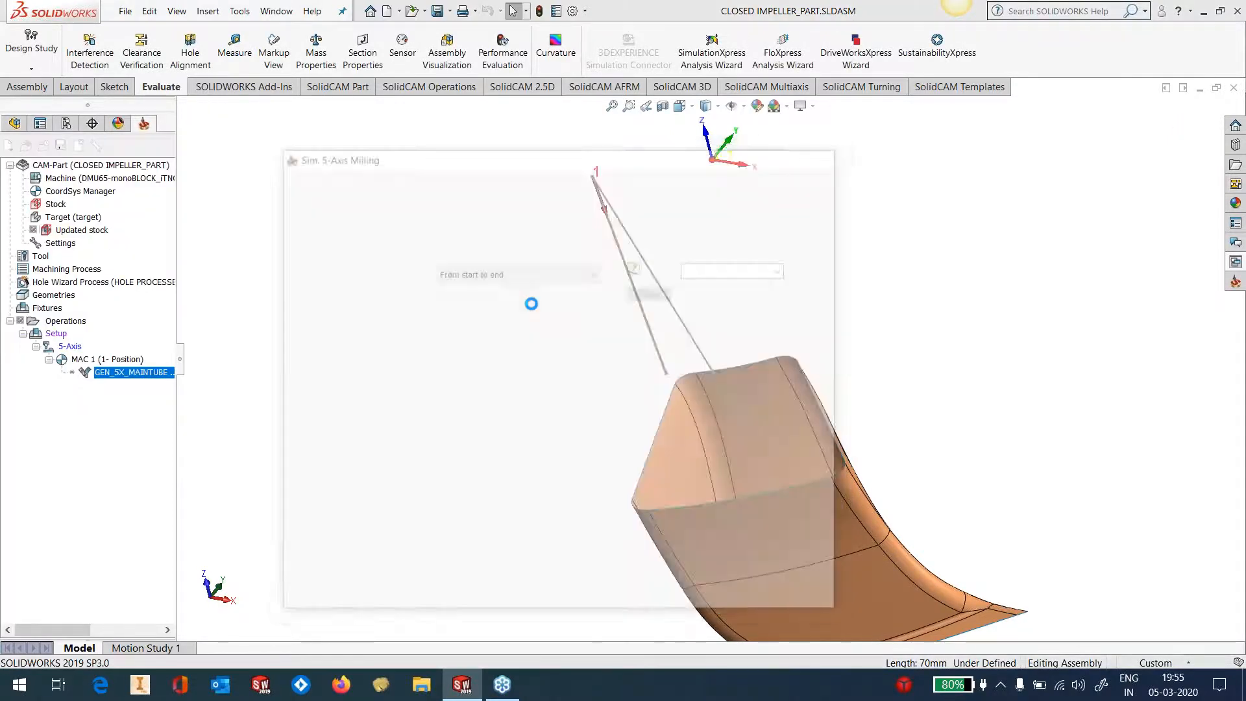
# Step: Examine the first and second gouge check settings for tool components, check surfaces and strategy
pyautogui.click(320, 304)
pyautogui.click(336, 330)
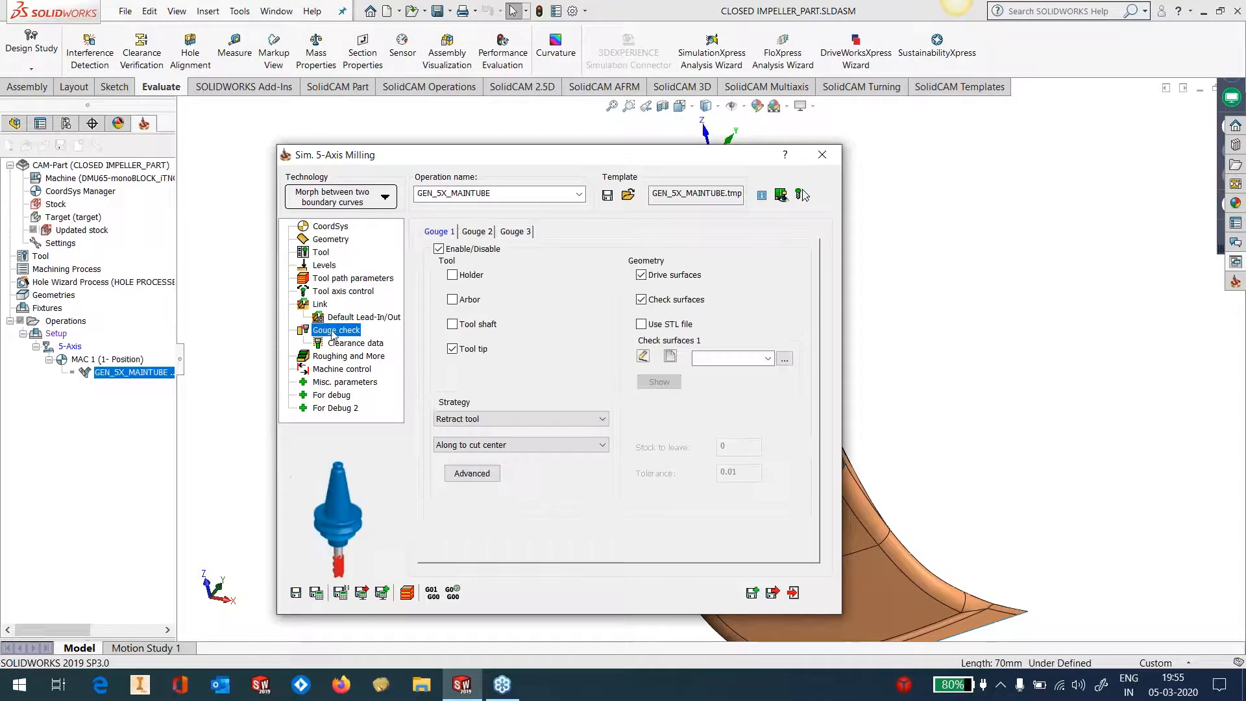
pyautogui.click(485, 231)
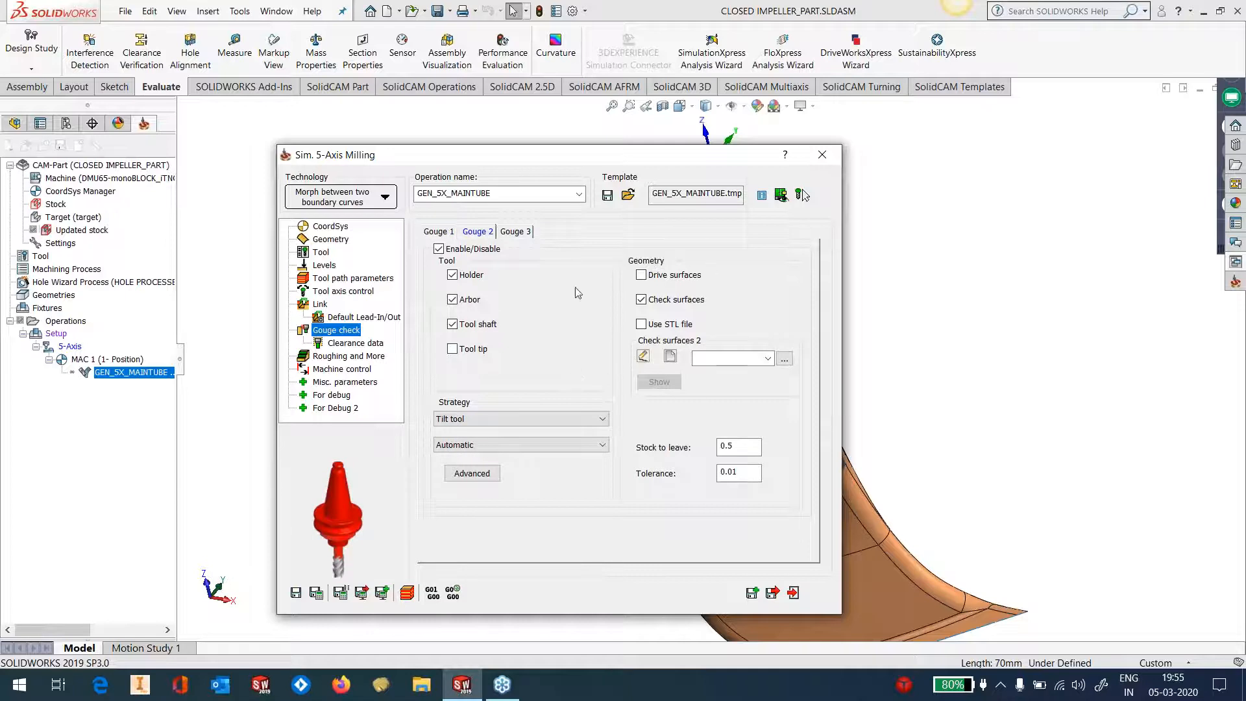
# Step: Define the check surfaces "faces1" for the second gouge check from the wall faces of the passage surface
pyautogui.click(450, 232)
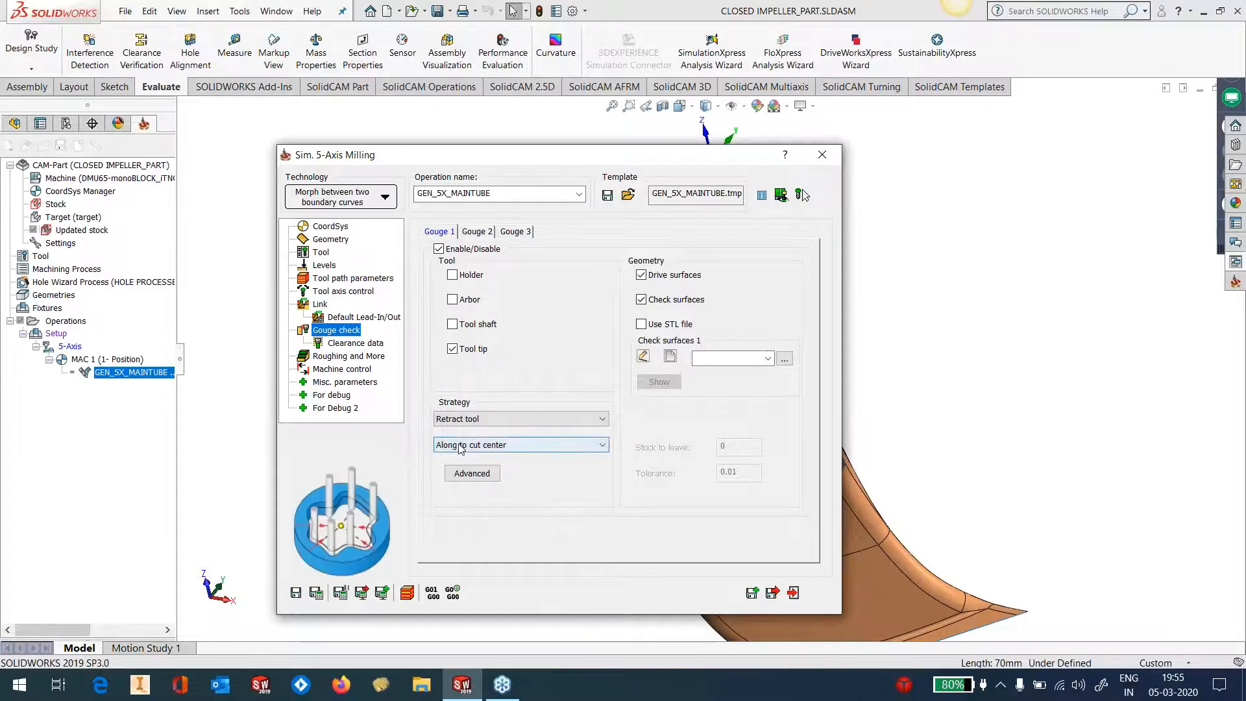
pyautogui.click(480, 233)
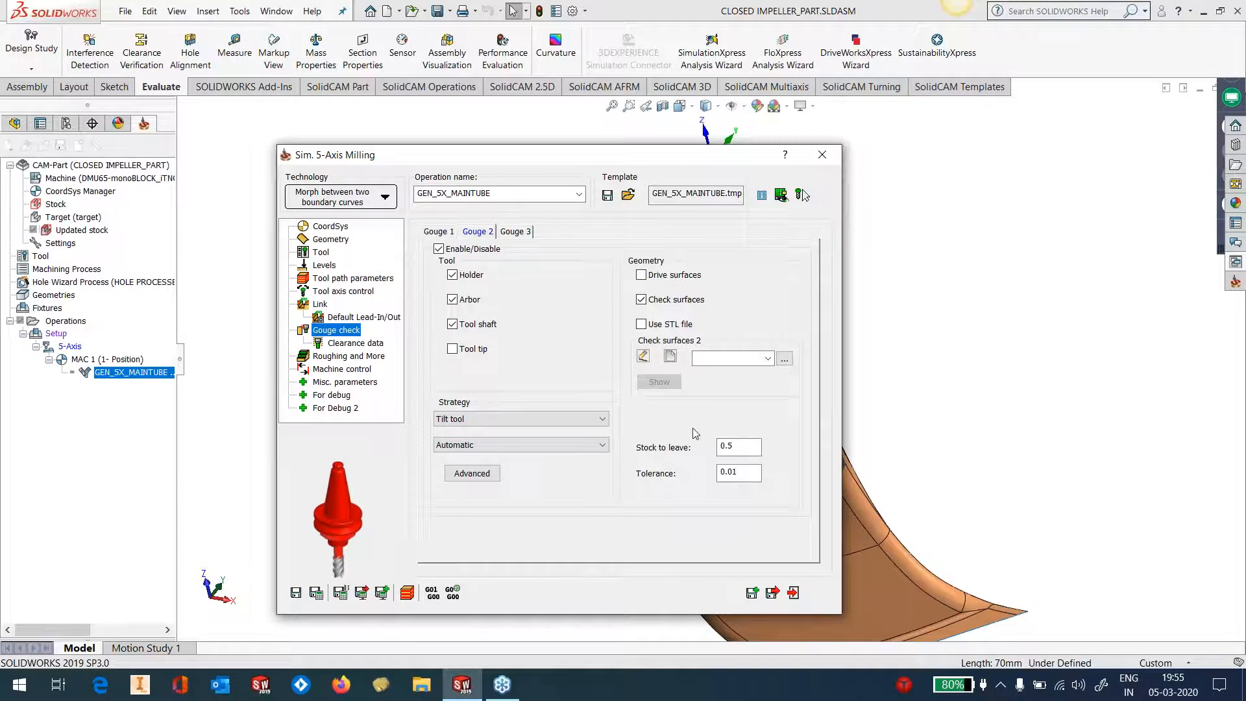
pyautogui.click(672, 357)
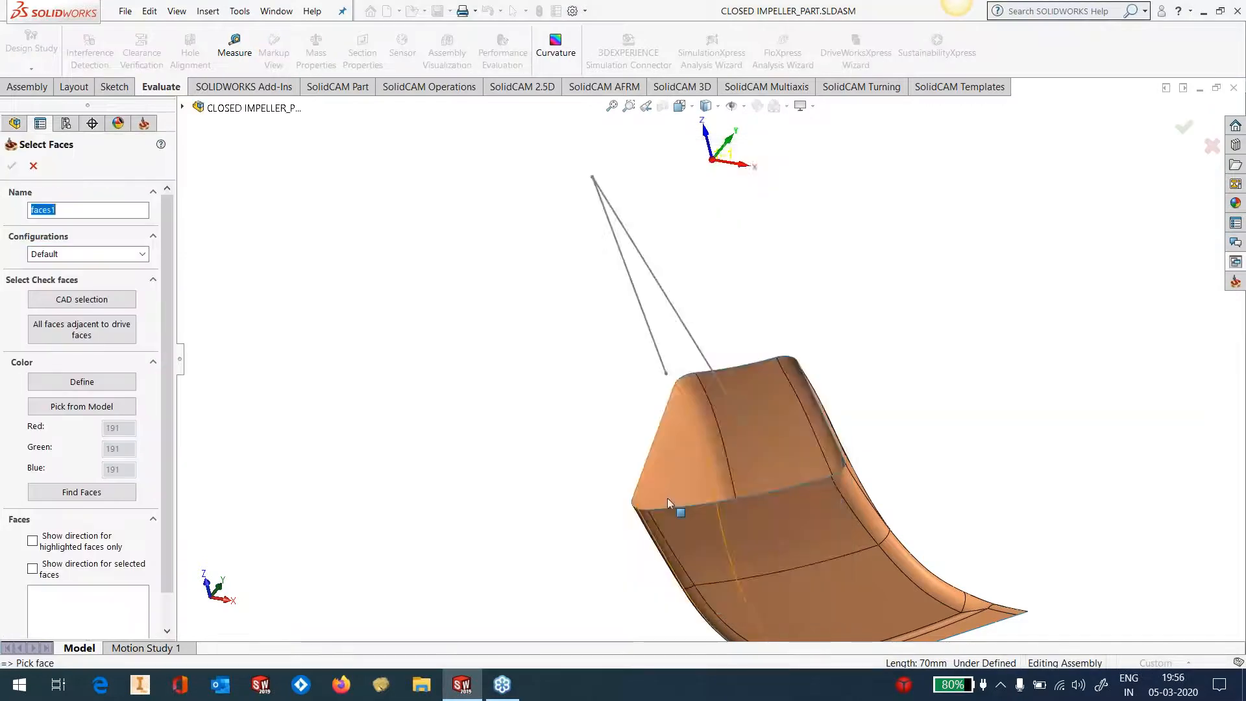
pyautogui.moveTo(669, 503); pyautogui.dragTo(743, 479, button='middle')
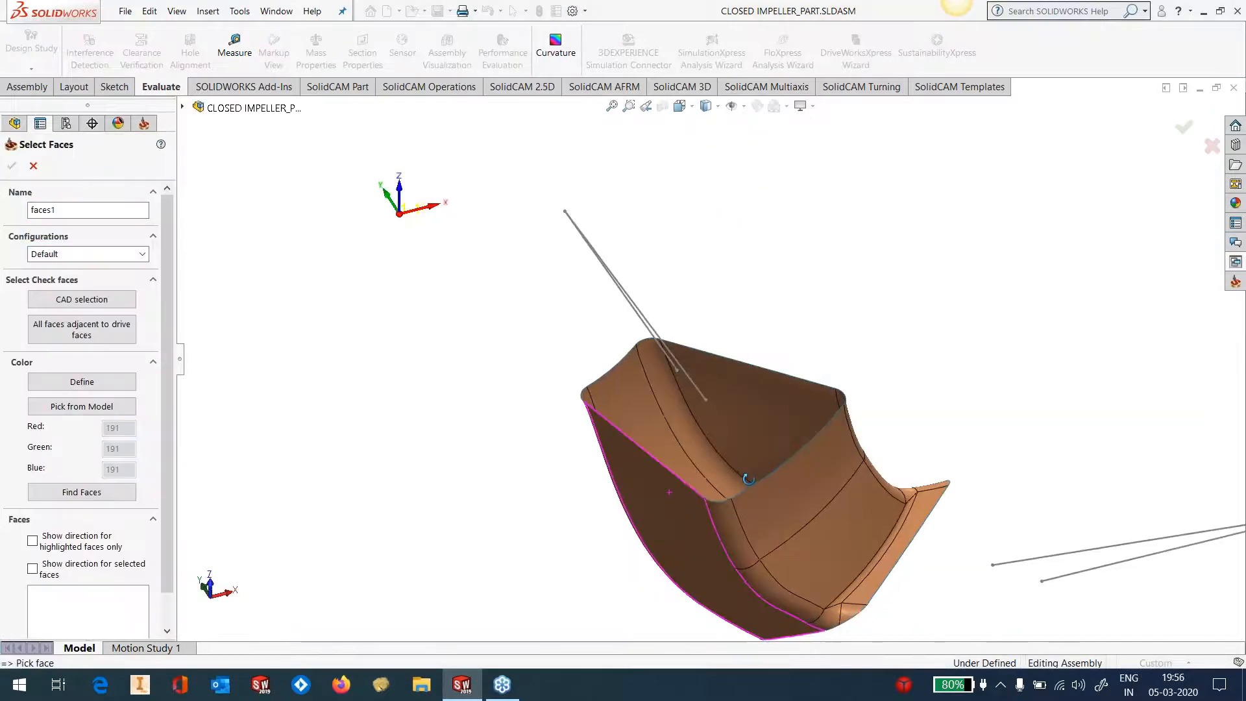
pyautogui.click(618, 390)
pyautogui.click(743, 387)
pyautogui.moveTo(743, 388); pyautogui.dragTo(720, 458, button='middle')
pyautogui.click(883, 516)
pyautogui.scroll(-2, 868, 515)
pyautogui.click(843, 500)
pyautogui.click(11, 167)
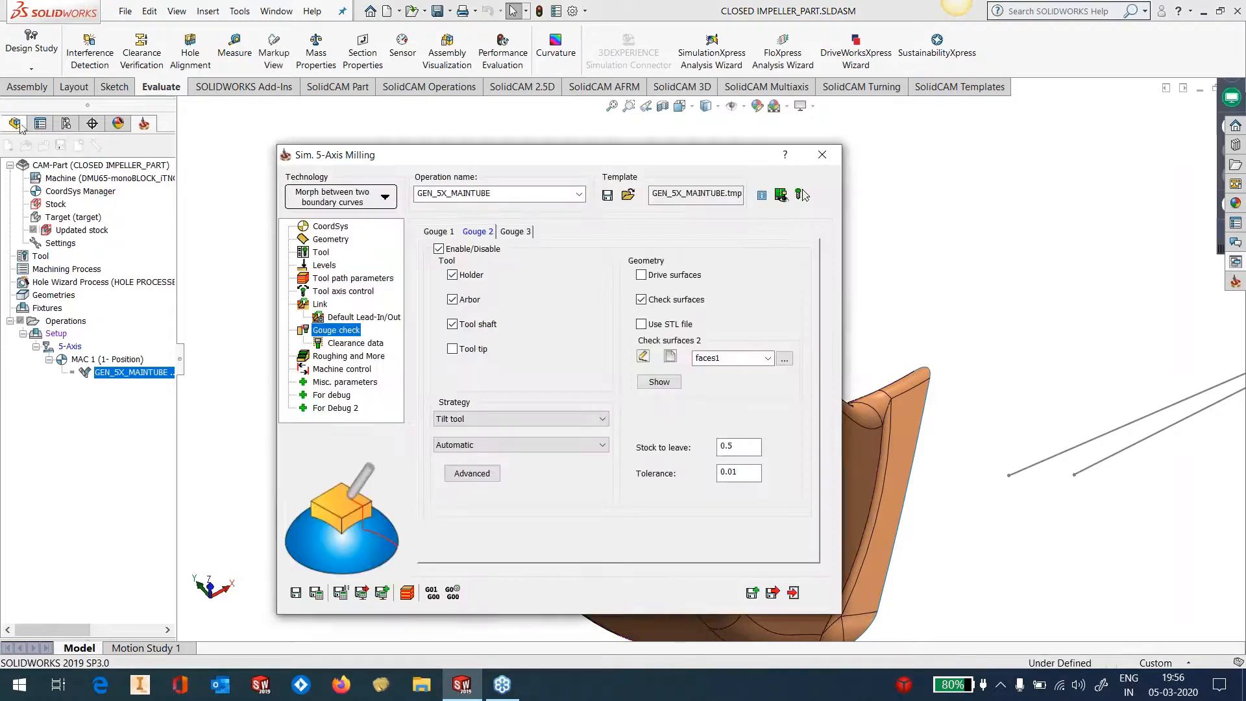
# Step: Show the solid body Split Line1 of the design model
pyautogui.click(16, 124)
pyautogui.click(86, 316)
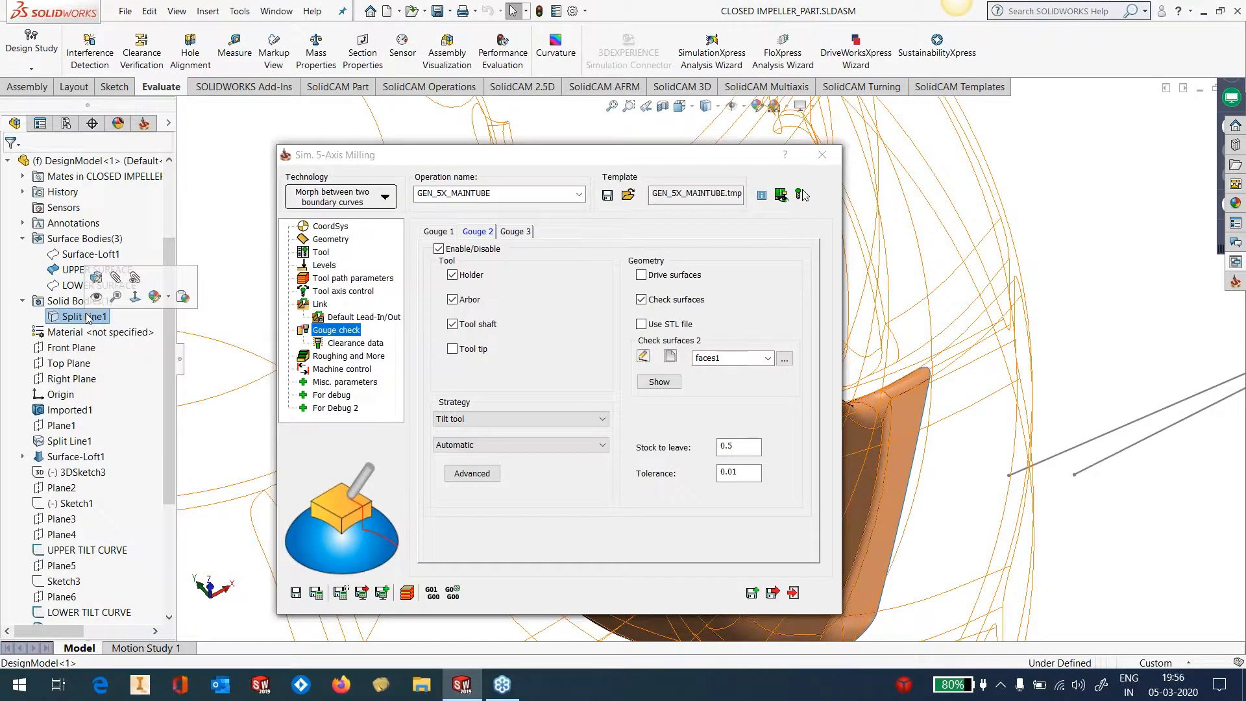
pyautogui.click(96, 296)
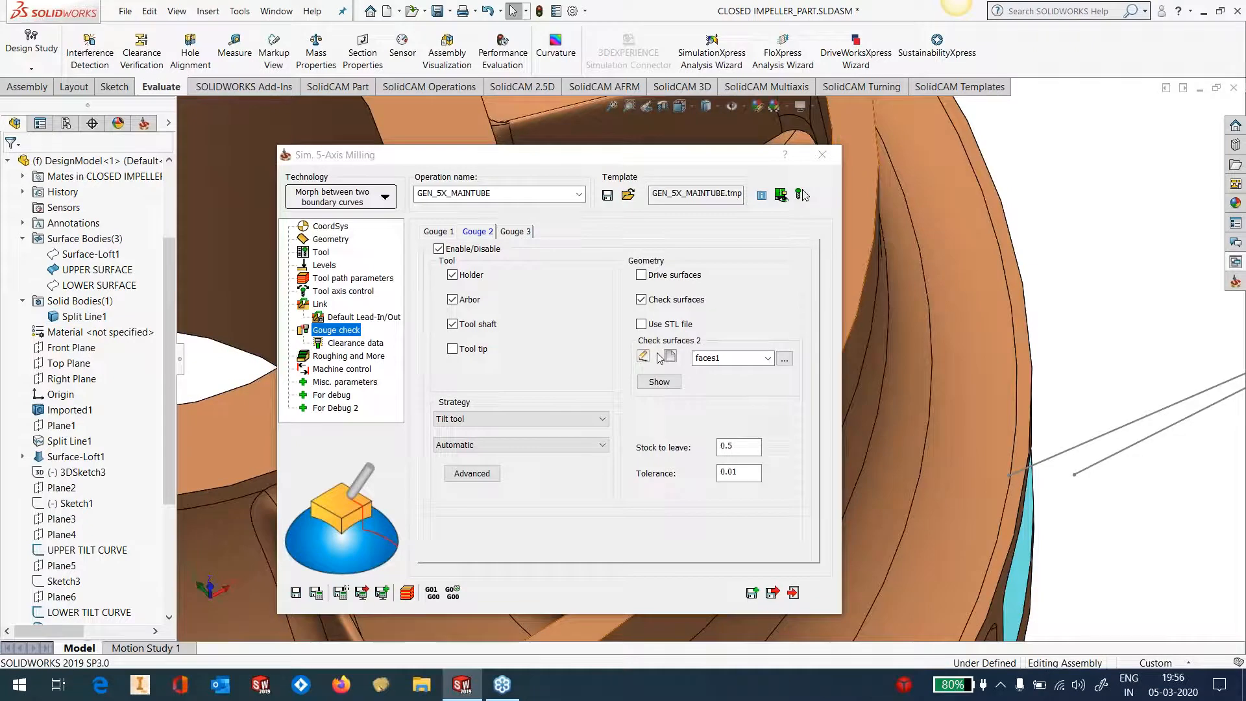
# Step: Edit check surfaces faces1 and add the hub ring face, blade edge faces and hub-side corner fillets around the passage opening
pyautogui.click(649, 360)
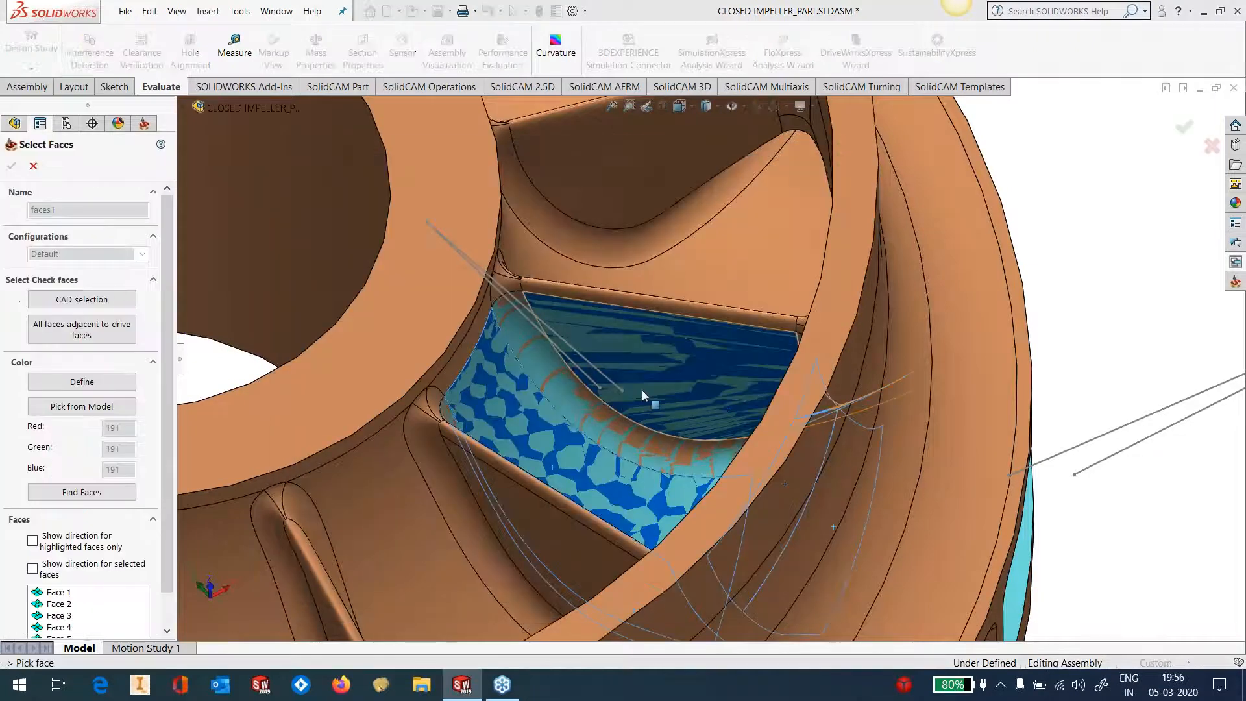
pyautogui.scroll(2, 642, 390)
pyautogui.moveTo(597, 381); pyautogui.dragTo(569, 370, button='middle')
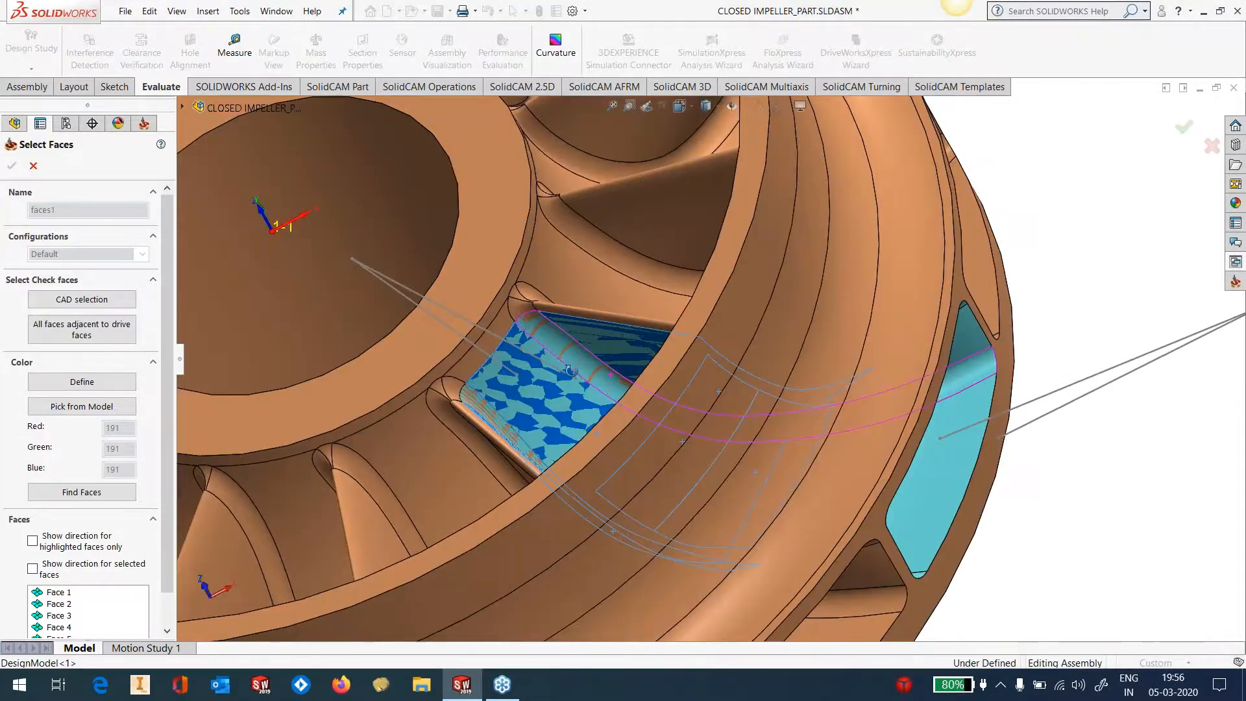
pyautogui.scroll(-3, 429, 354)
pyautogui.click(500, 382)
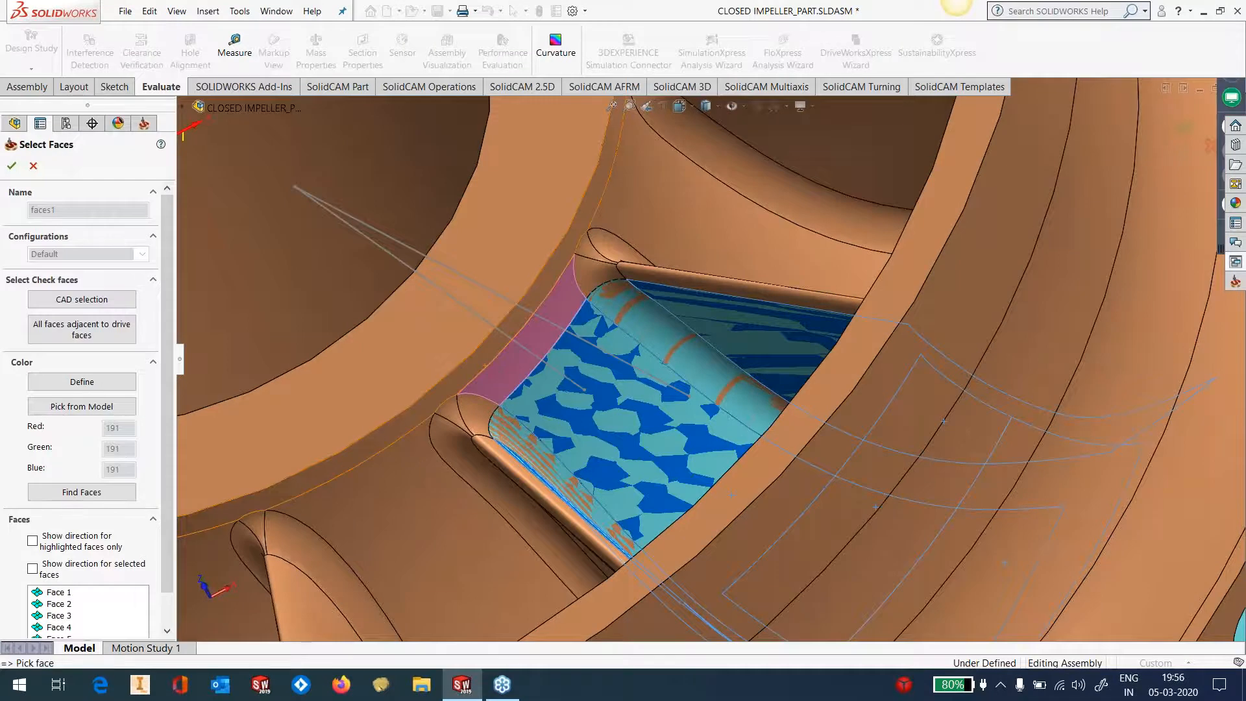
pyautogui.click(511, 340)
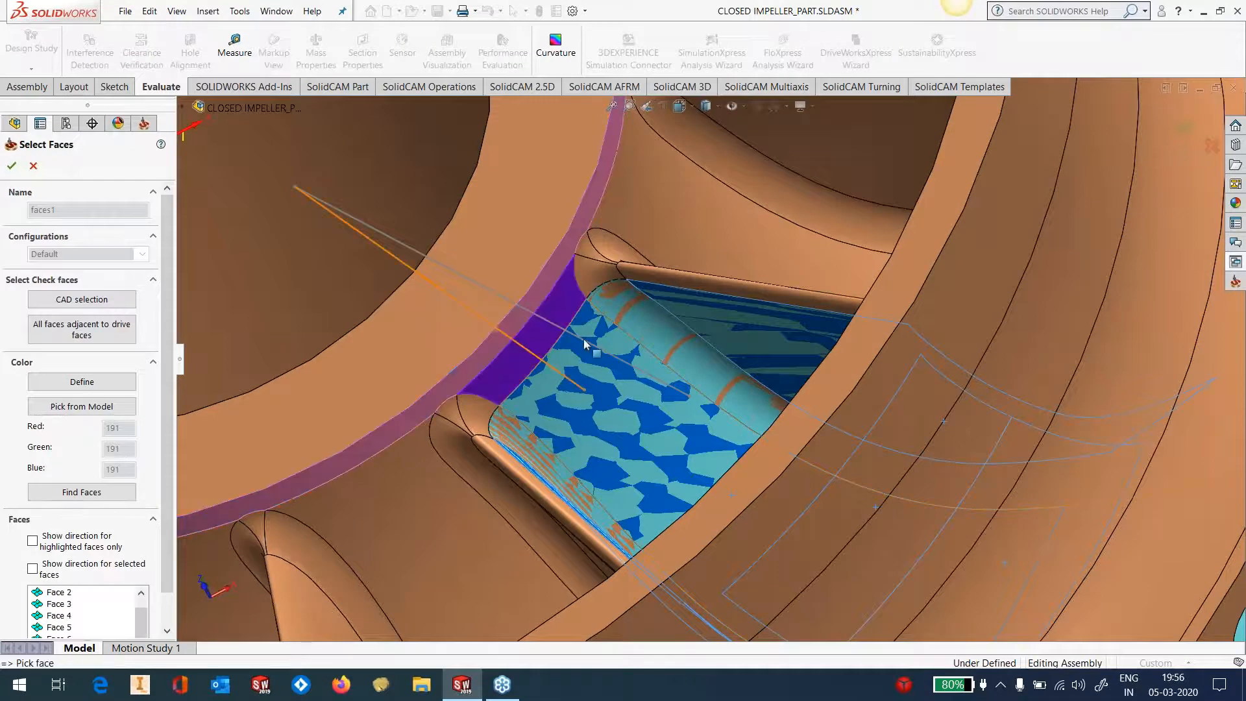
pyautogui.click(587, 280)
pyautogui.click(660, 280)
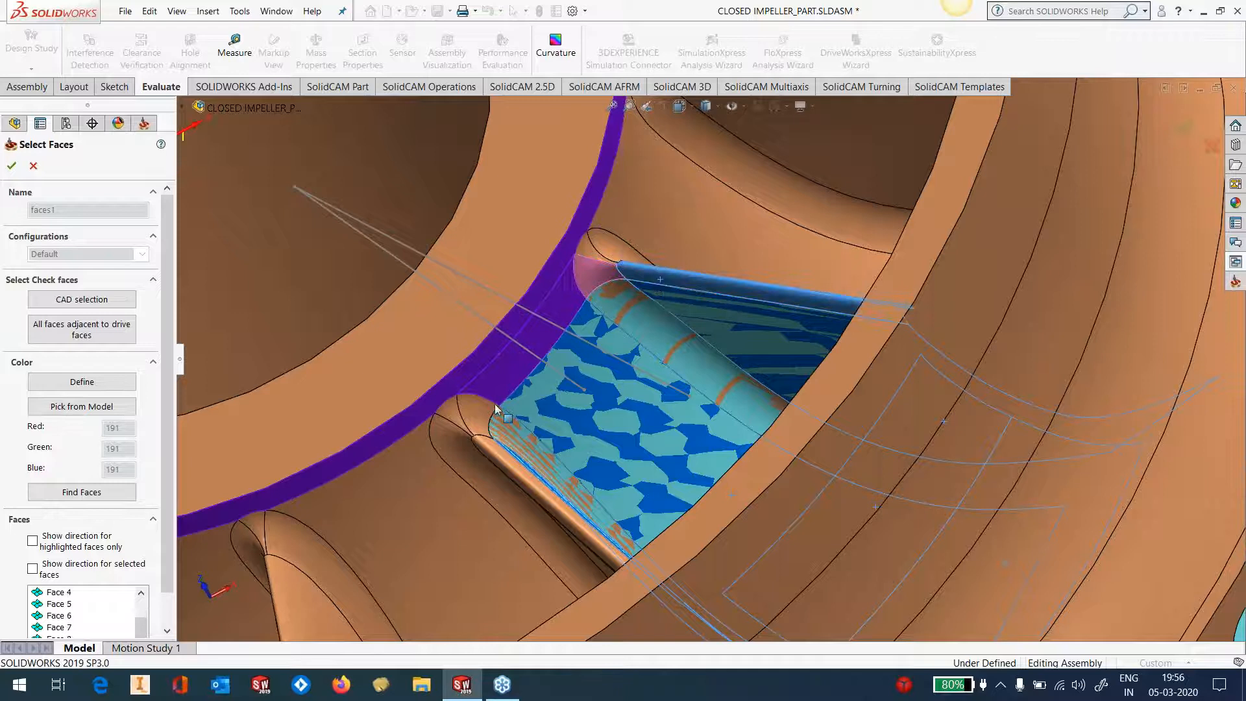
pyautogui.click(486, 418)
pyautogui.click(503, 459)
# Step: Add the remaining edge and outer corner faces around the passage opening to faces1 and hide the Split Line1 body
pyautogui.moveTo(563, 368); pyautogui.dragTo(746, 337, button='middle')
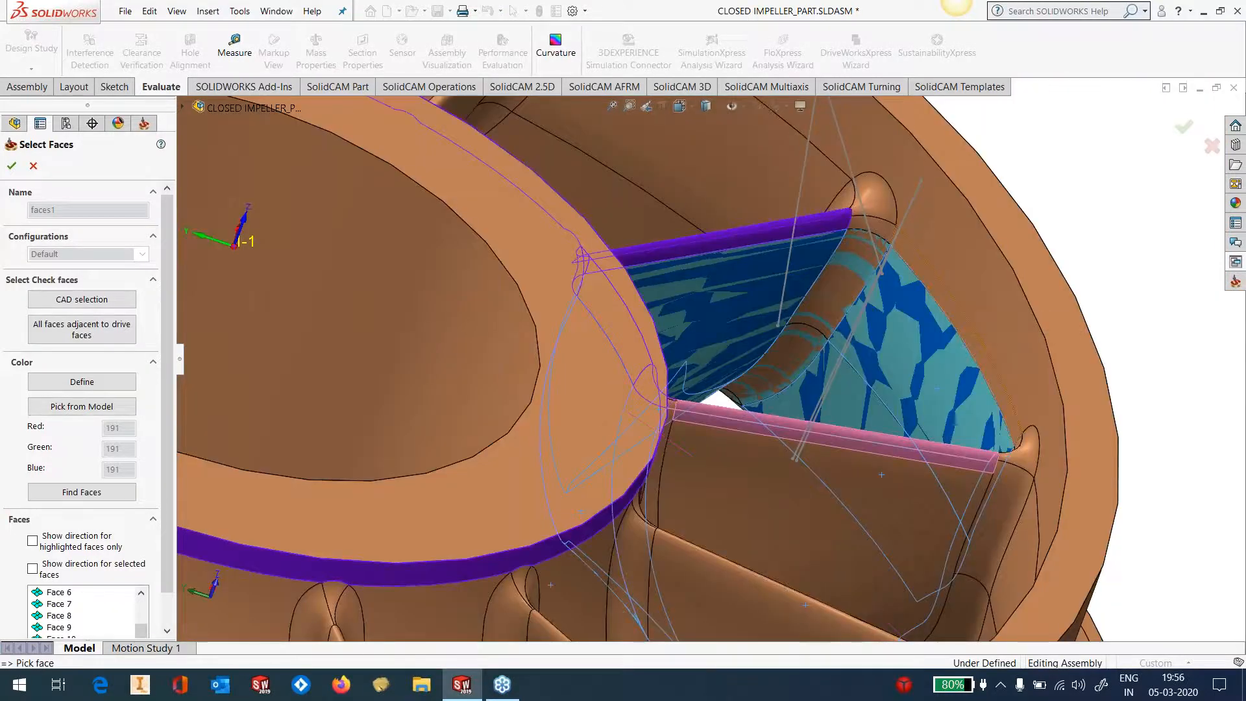
pyautogui.click(957, 329)
pyautogui.click(886, 233)
pyautogui.moveTo(1025, 454); pyautogui.dragTo(850, 299, button='middle')
pyautogui.scroll(2, 851, 299)
pyautogui.click(12, 166)
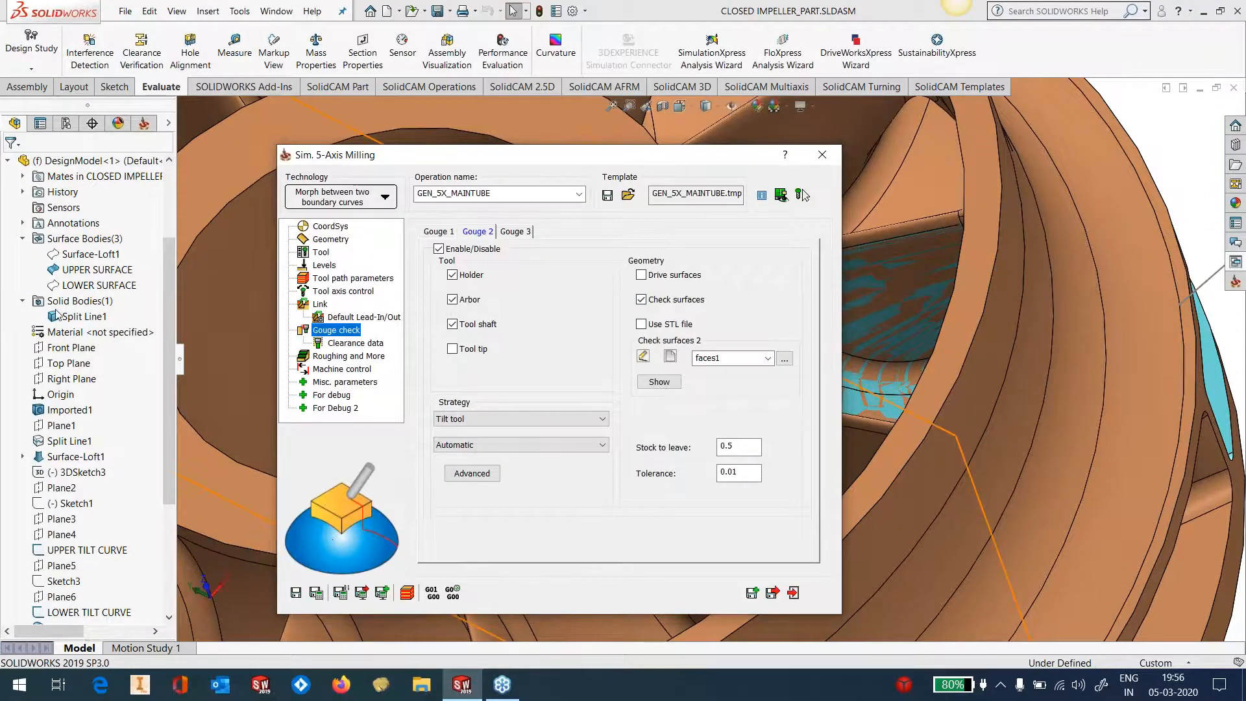
pyautogui.click(71, 316)
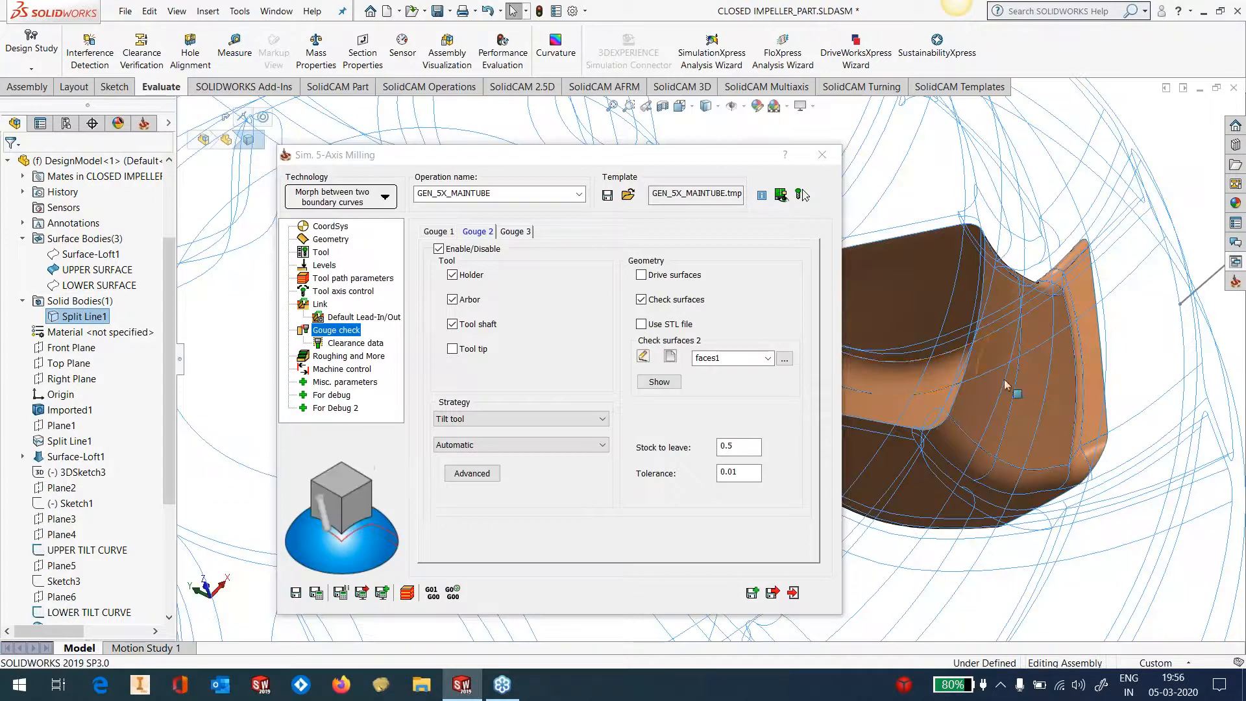
# Step: Review the clearance data, roughing, machine control and miscellaneous parameters and try to save the operation
pyautogui.click(344, 343)
pyautogui.click(337, 356)
pyautogui.click(337, 368)
pyautogui.click(339, 382)
pyautogui.click(296, 593)
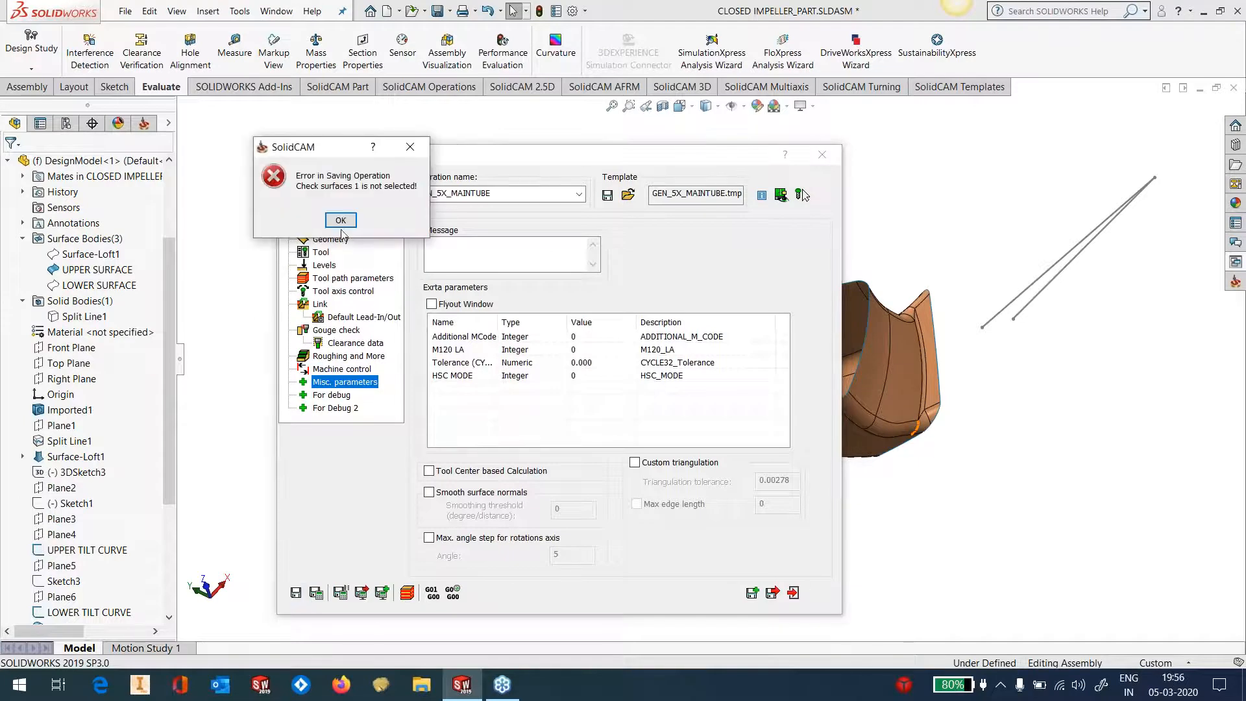
pyautogui.click(341, 221)
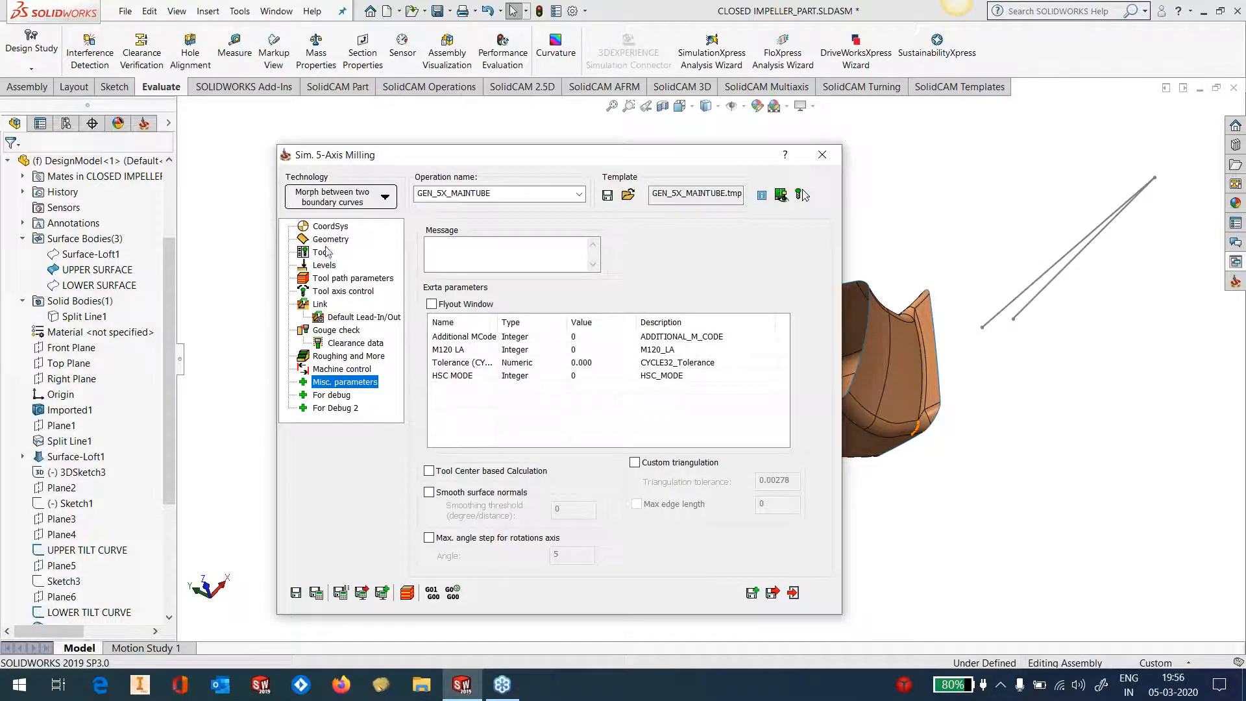
# Step: Return to the first gouge check settings and show the Split Line1 solid body again
pyautogui.click(336, 330)
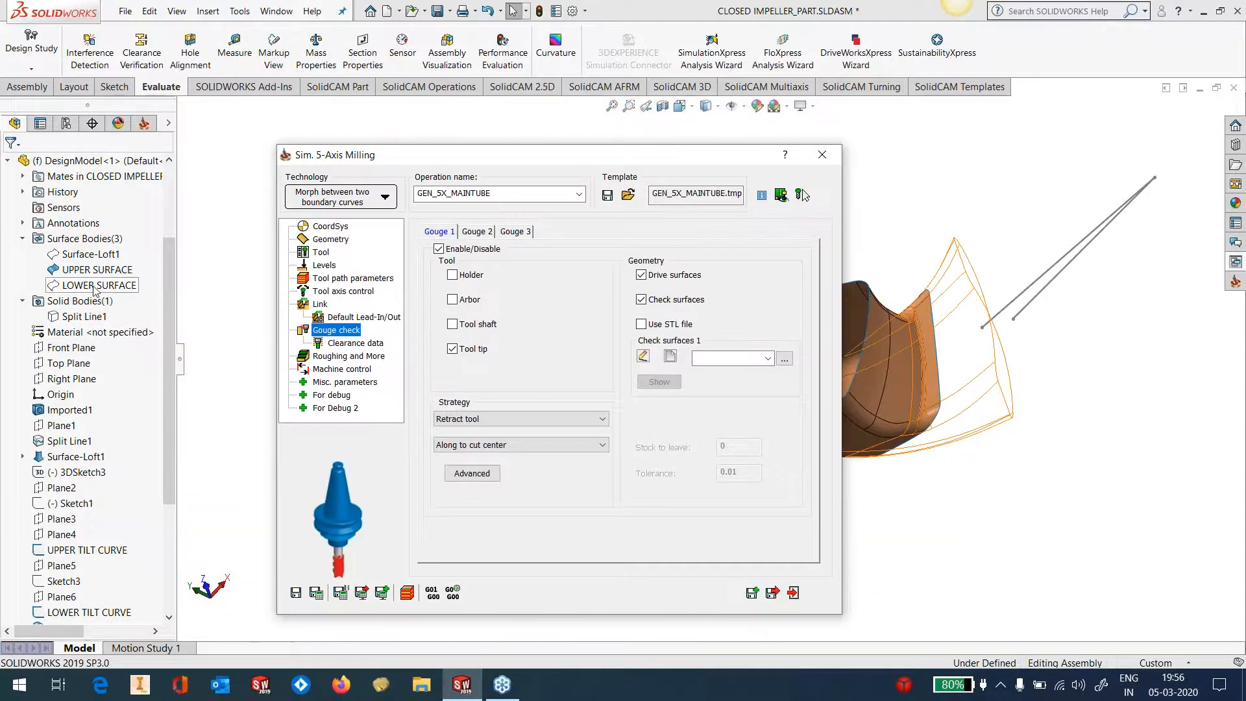
pyautogui.click(87, 318)
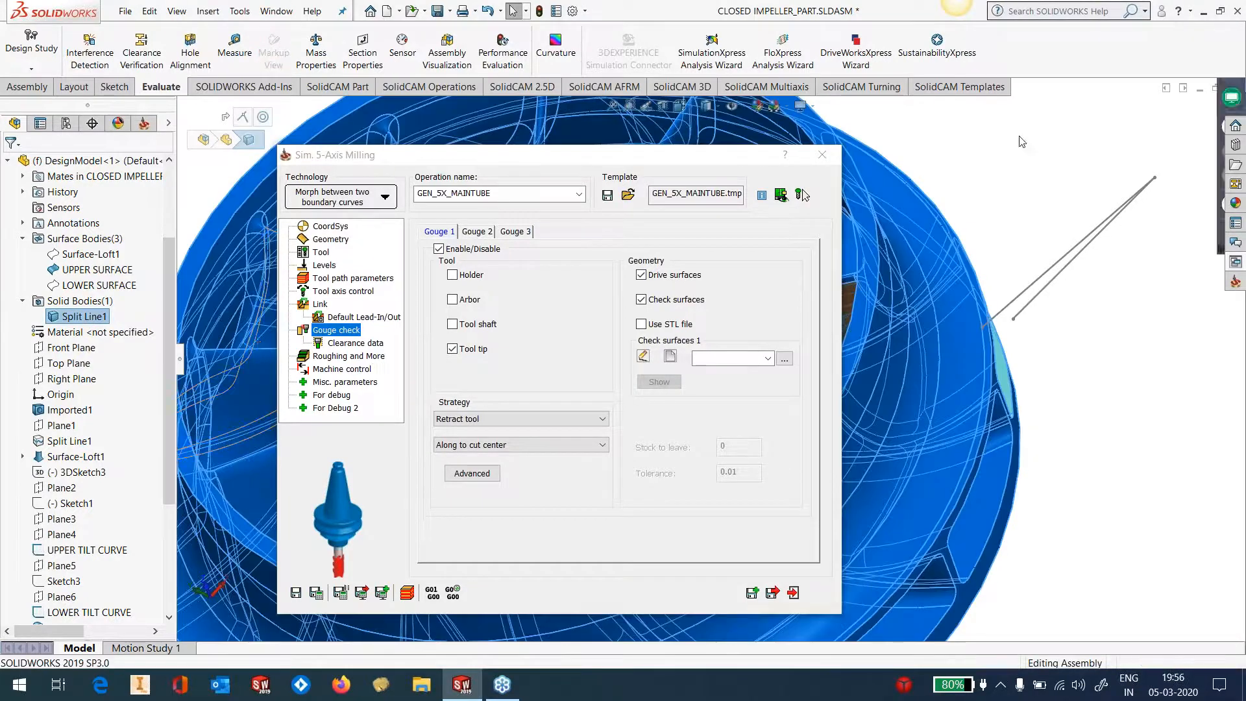
pyautogui.click(1021, 139)
# Step: Start check surfaces "faces2" for the first gouge check with the hub ring face, one blade edge and the hub-side corner fillets
pyautogui.click(670, 356)
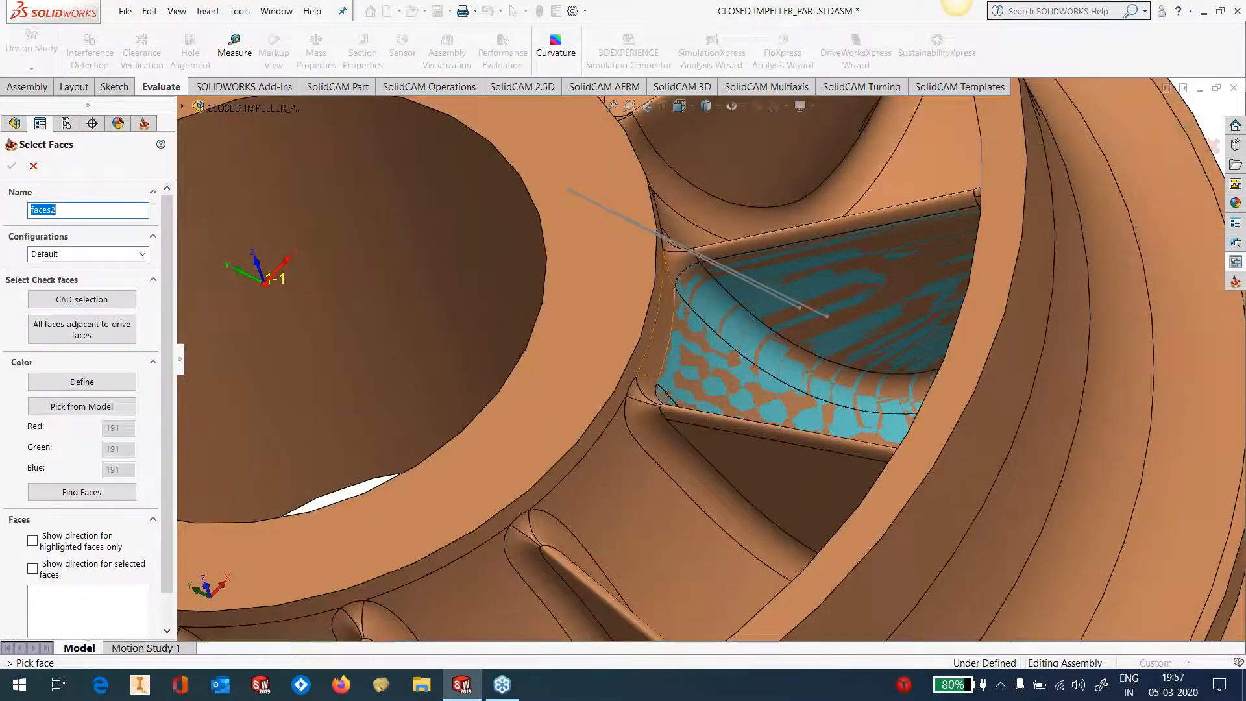
pyautogui.click(648, 342)
pyautogui.click(659, 341)
pyautogui.click(727, 250)
pyautogui.click(678, 255)
pyautogui.click(648, 392)
# Step: Complete faces2 with the second blade edge, the outer corner faces and the shroud-side edge face of the opening
pyautogui.moveTo(699, 409); pyautogui.dragTo(857, 500, button='middle')
pyautogui.moveTo(936, 544); pyautogui.dragTo(1003, 571, button='middle')
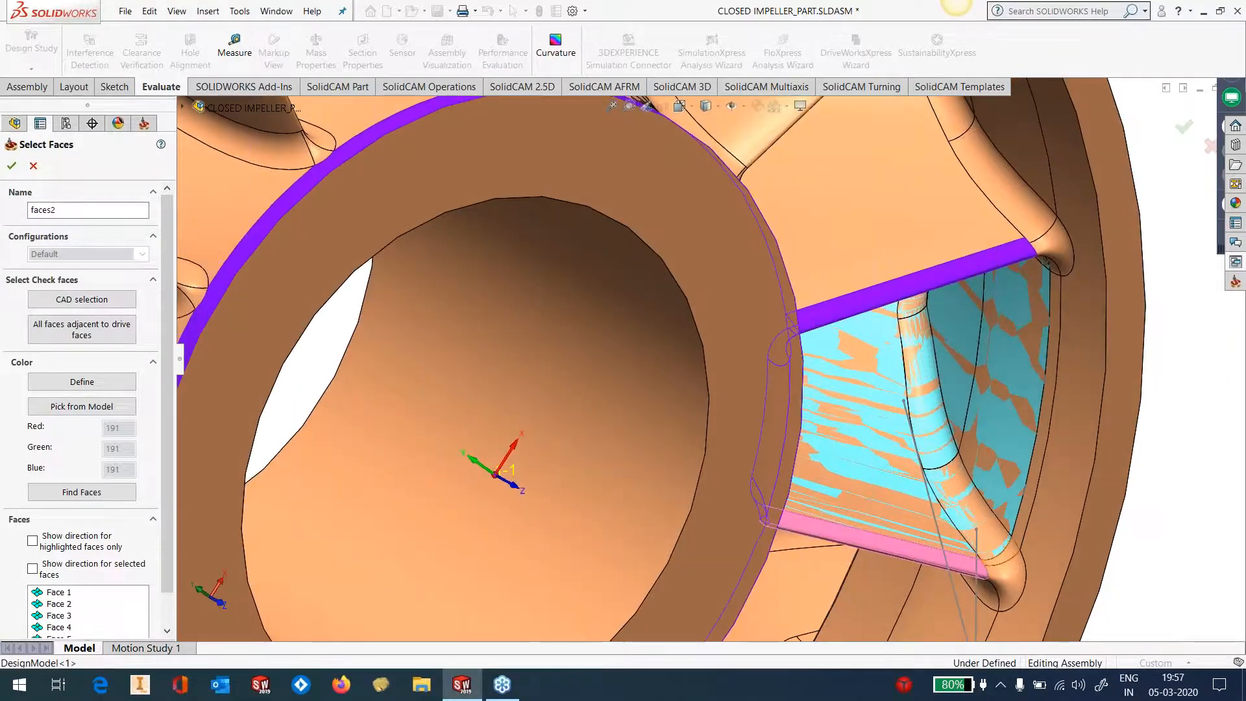
pyautogui.click(1003, 550)
pyautogui.click(1028, 509)
pyautogui.moveTo(1028, 509); pyautogui.dragTo(1038, 361, button='middle')
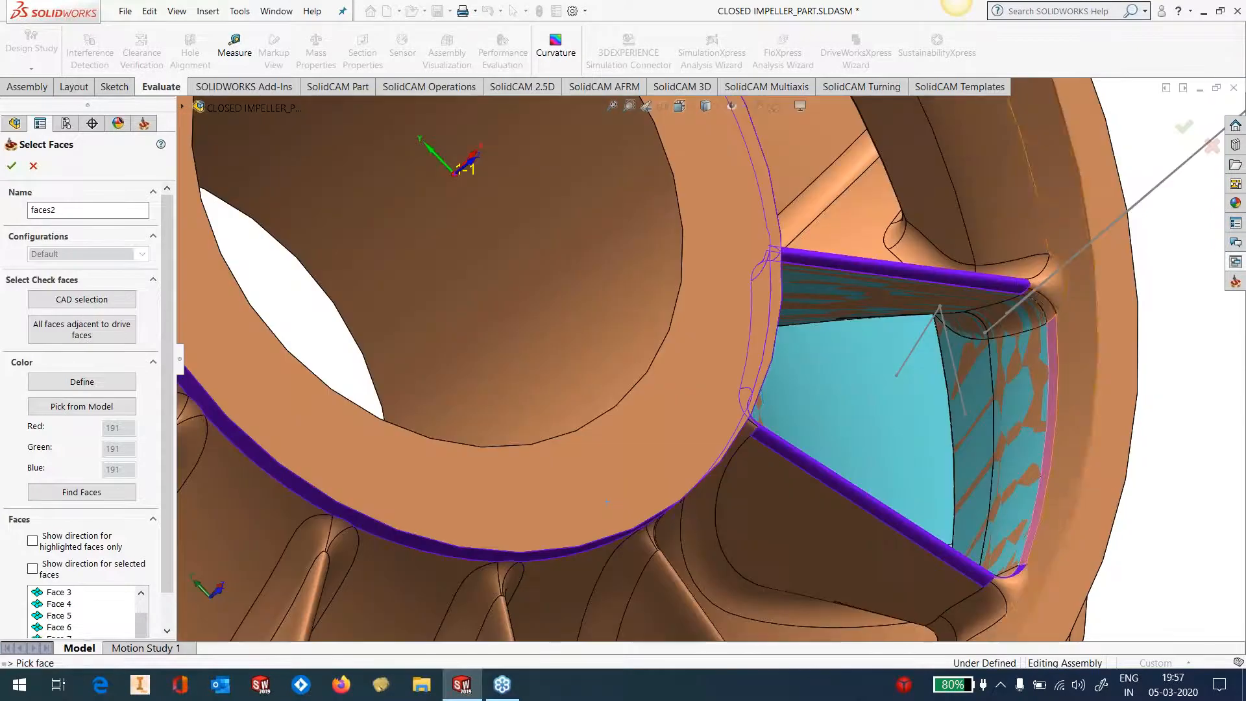
pyautogui.scroll(2, 1039, 361)
pyautogui.moveTo(928, 405); pyautogui.dragTo(904, 388, button='middle')
pyautogui.click(11, 166)
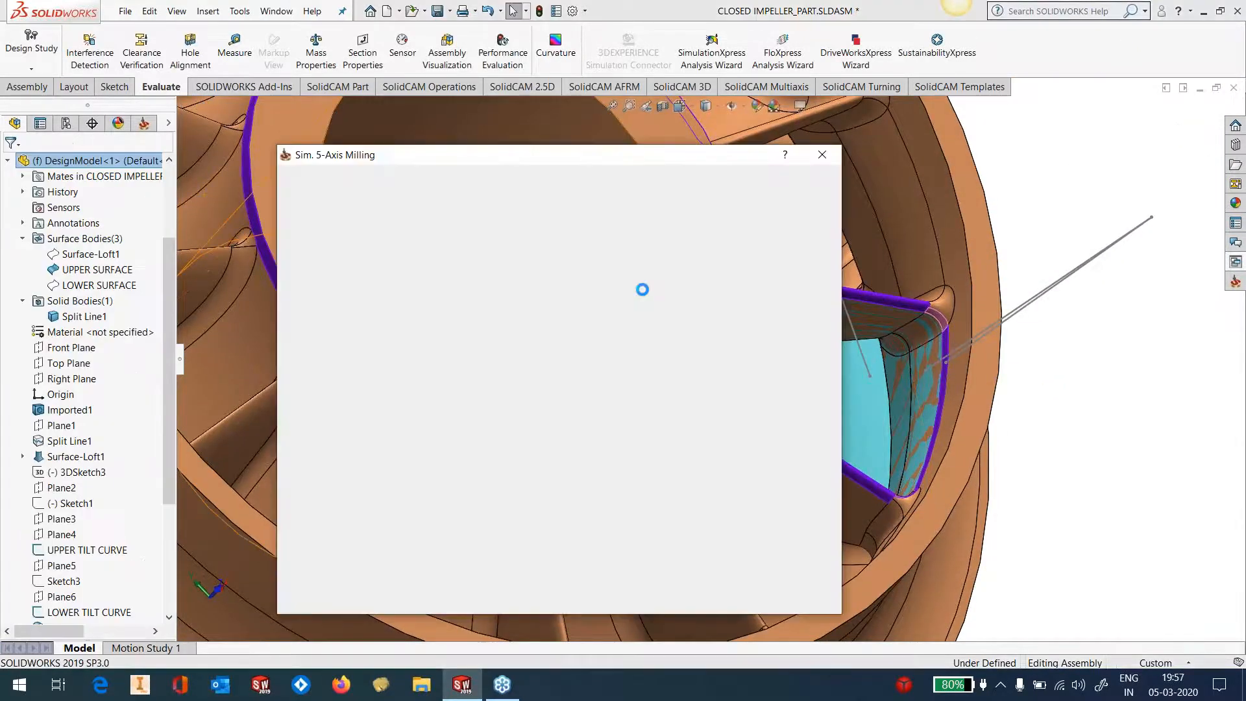
# Step: Hide the Split Line1 body, save the operation and calculate its tool path
pyautogui.click(95, 317)
pyautogui.click(106, 301)
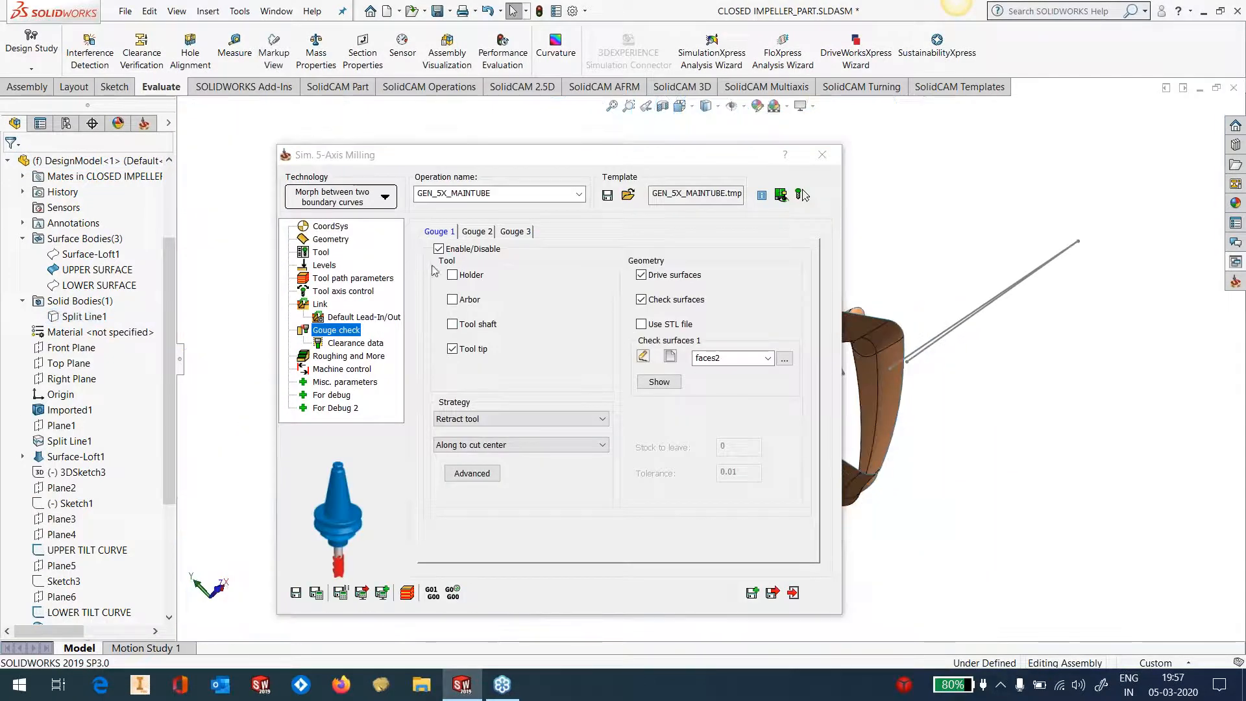
pyautogui.click(295, 592)
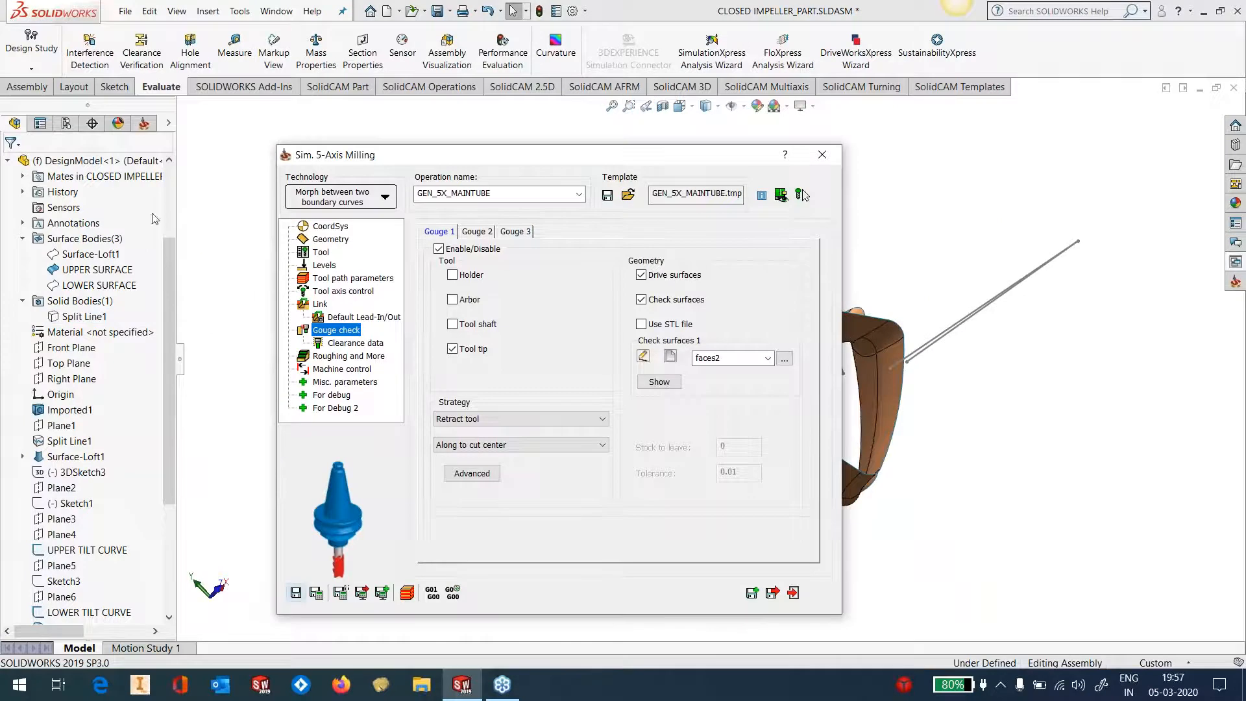
pyautogui.click(150, 126)
pyautogui.click(316, 596)
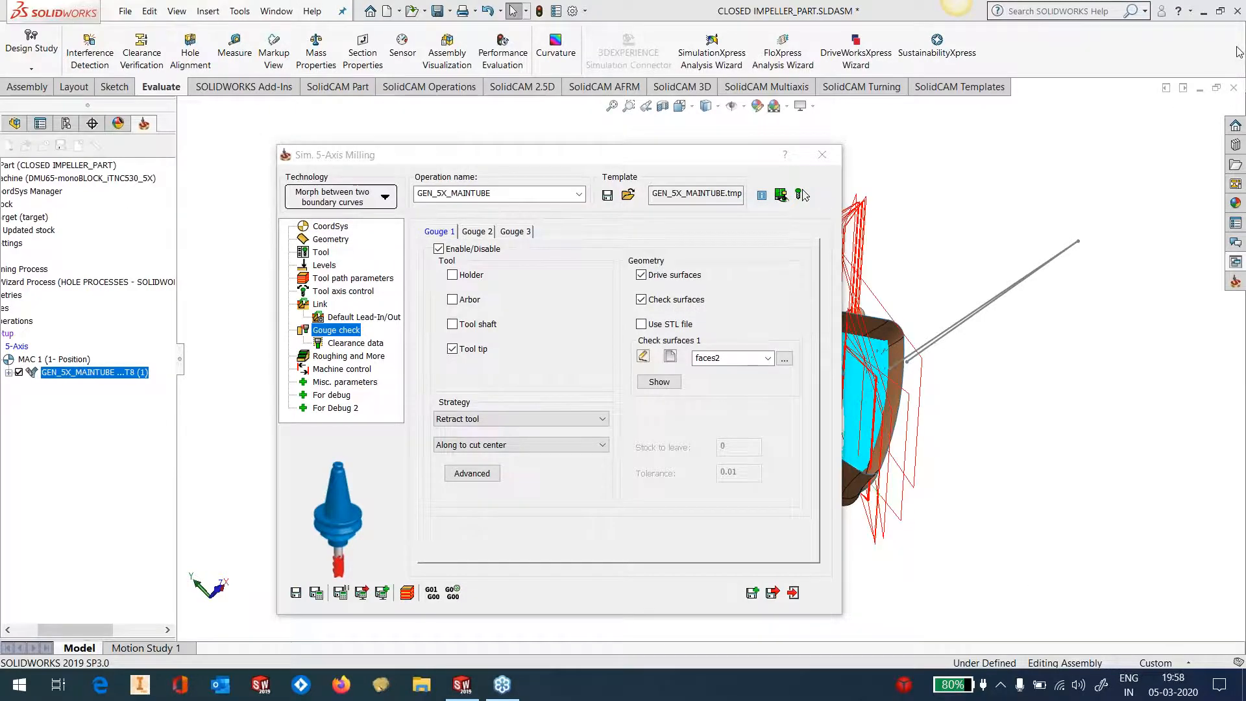
# Step: Collapse the operation dialog and examine the calculated tool path and its links inside the passage, especially at the corners
pyautogui.doubleClick(691, 160)
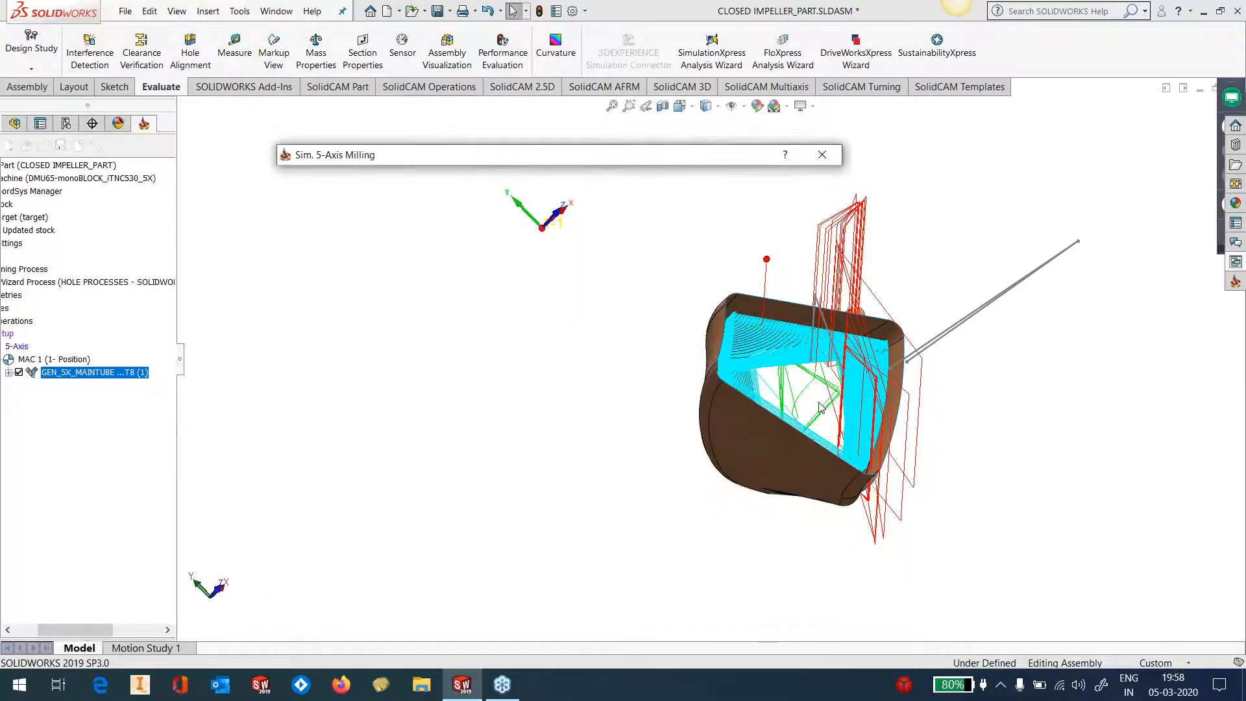
pyautogui.moveTo(823, 352); pyautogui.dragTo(797, 426, button='middle')
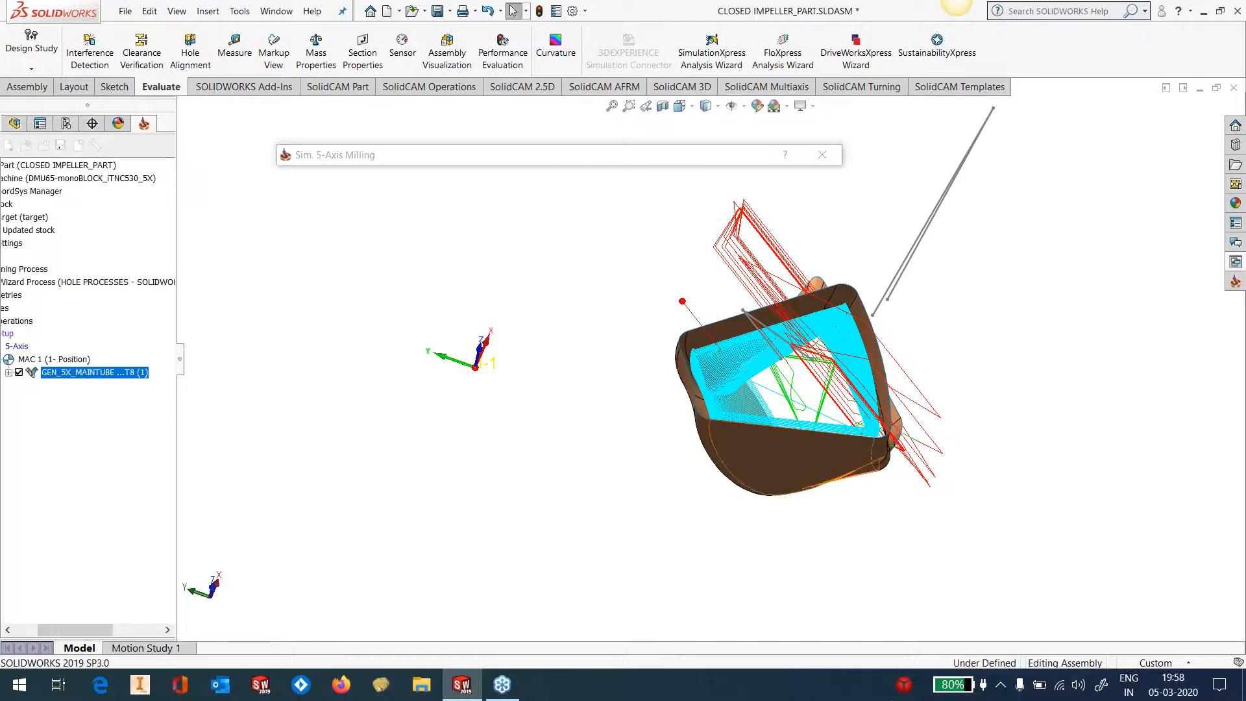
pyautogui.scroll(-8, 837, 312)
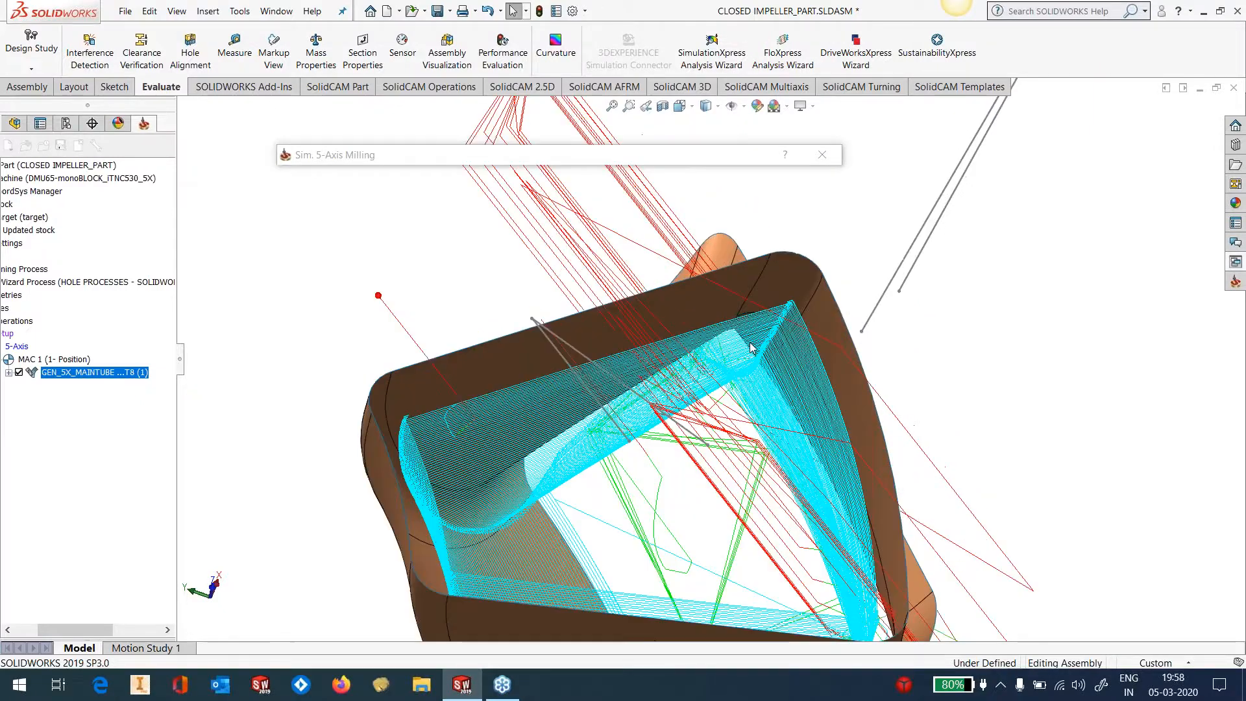
pyautogui.scroll(-3, 823, 305)
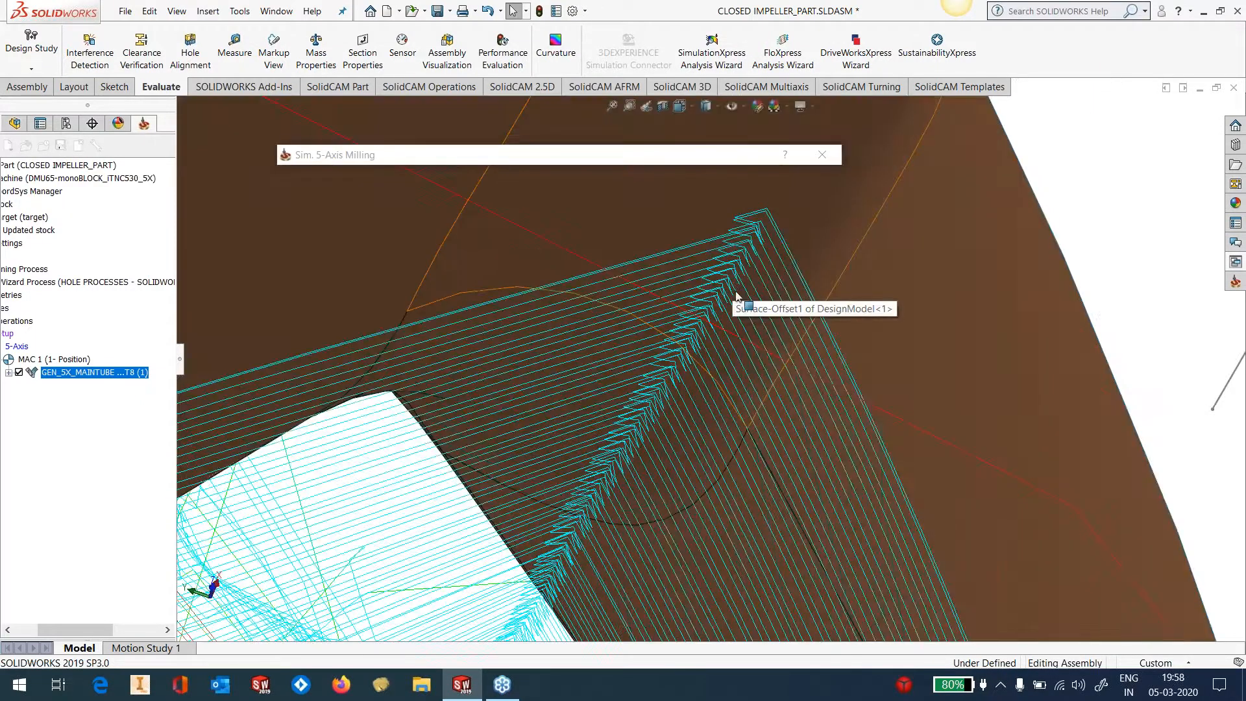
pyautogui.scroll(8, 752, 402)
pyautogui.scroll(-8, 464, 454)
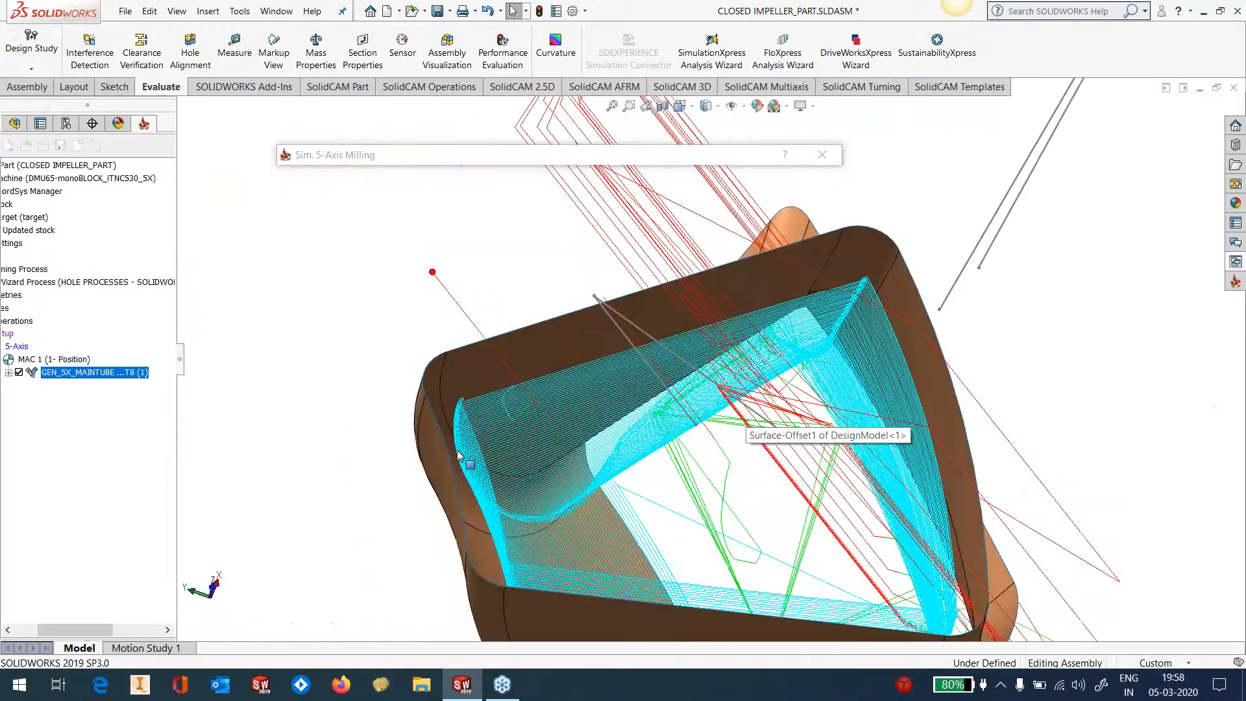
pyautogui.scroll(5, 821, 402)
pyautogui.moveTo(827, 398); pyautogui.dragTo(924, 422, button='middle')
pyautogui.scroll(4, 708, 344)
pyautogui.scroll(-1, 635, 283)
pyautogui.scroll(-3, 635, 289)
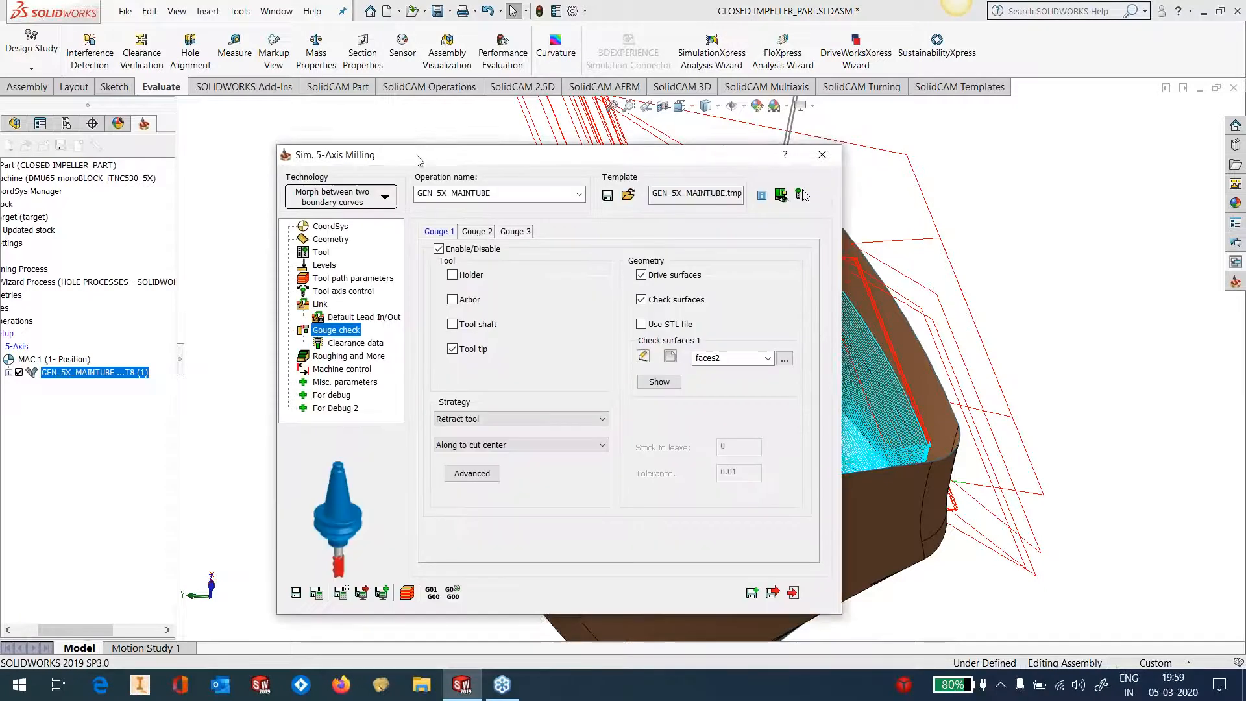
# Step: Set the tool contact point to At Center in the advanced tool axis control settings and recalculate the operation
pyautogui.moveTo(415, 152); pyautogui.dragTo(407, 112)
pyautogui.click(335, 253)
pyautogui.click(507, 198)
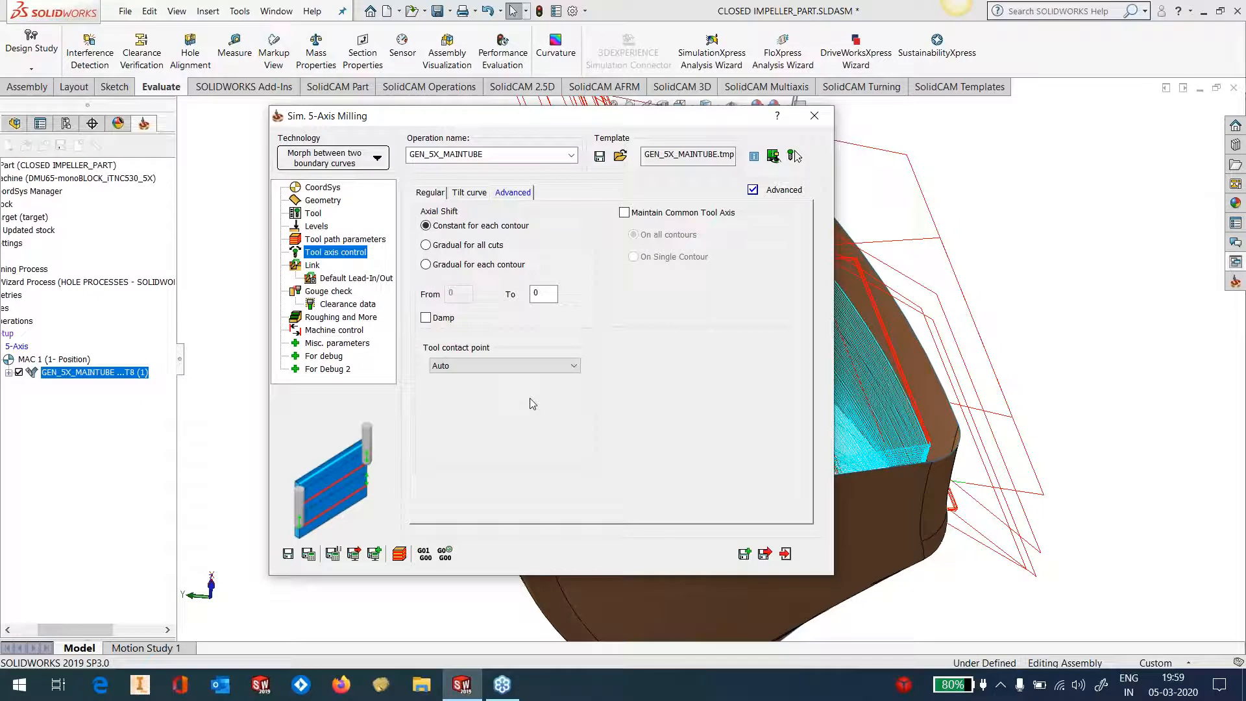
pyautogui.click(495, 368)
pyautogui.click(481, 373)
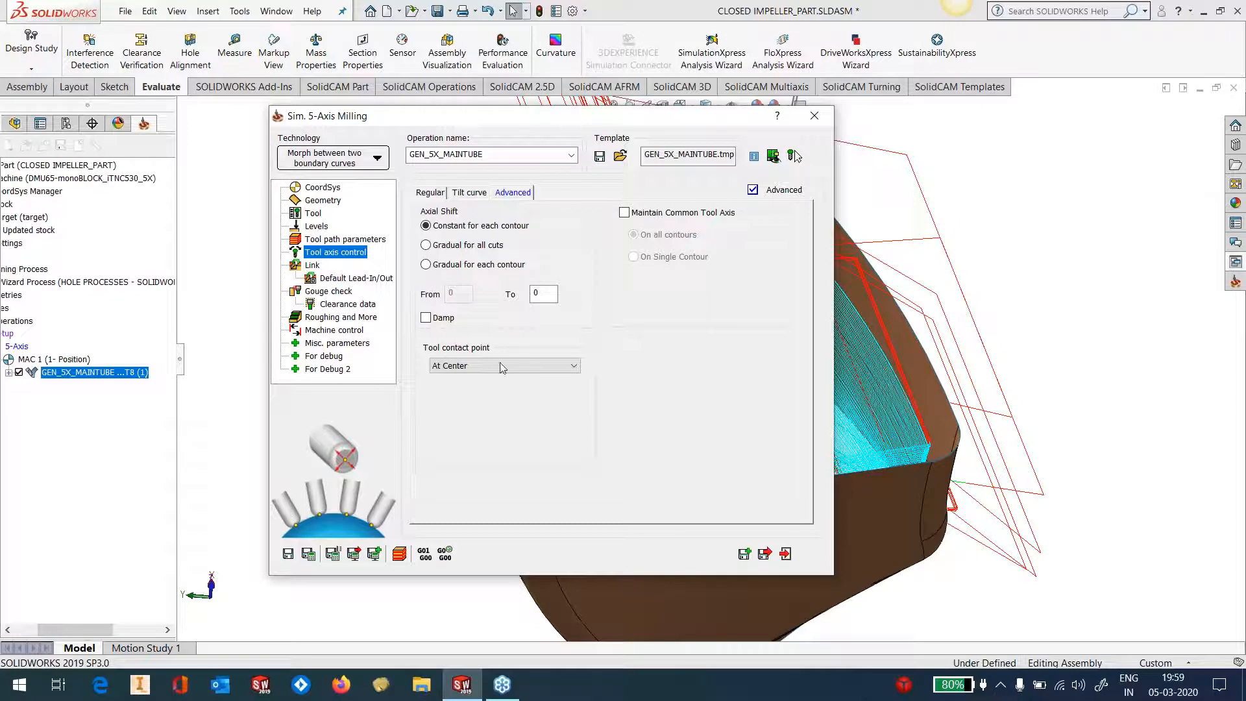
pyautogui.click(309, 554)
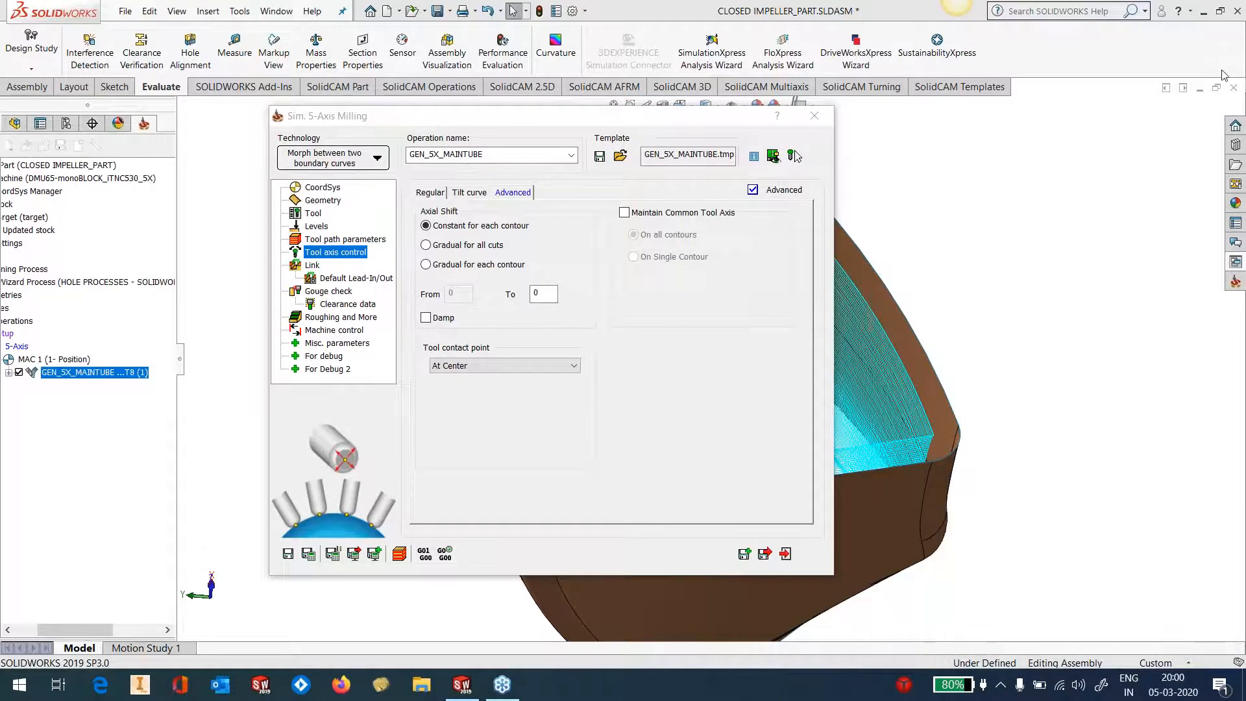
# Step: Collapse the operation dialog and examine the recalculated tool path from several sides, particularly in the passage corners
pyautogui.doubleClick(724, 116)
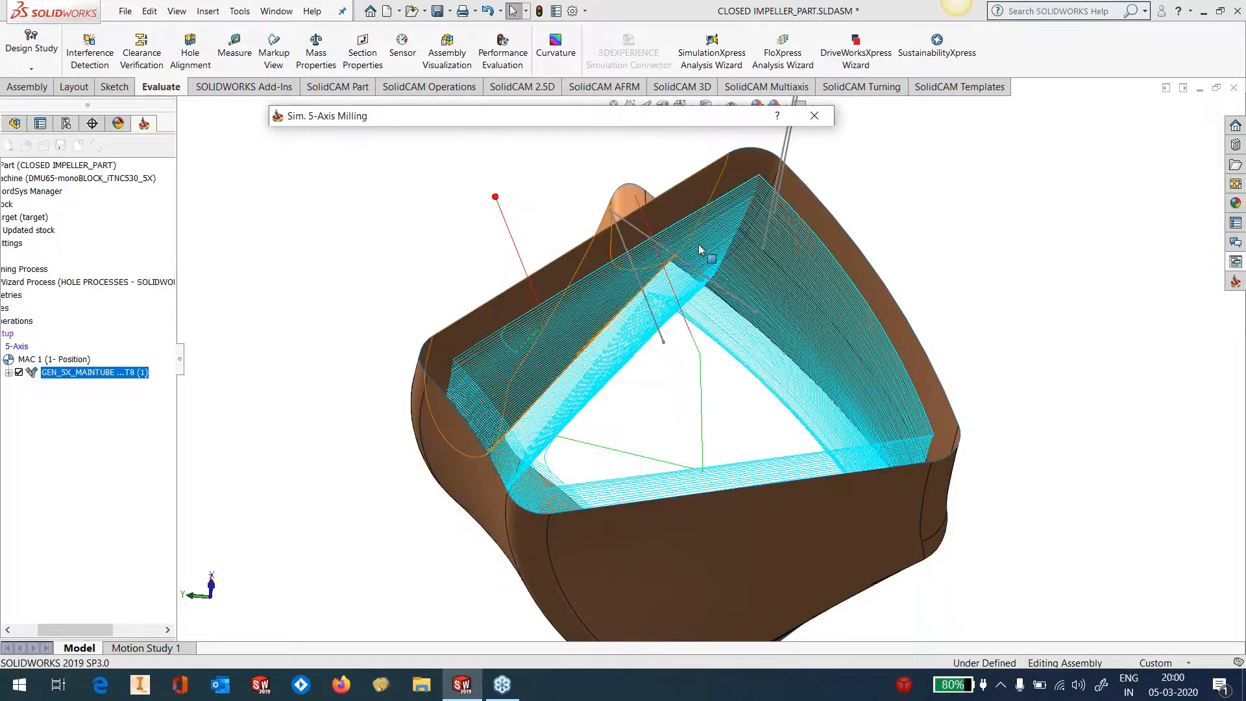
pyautogui.scroll(3, 749, 296)
pyautogui.moveTo(751, 300); pyautogui.dragTo(714, 323, button='middle')
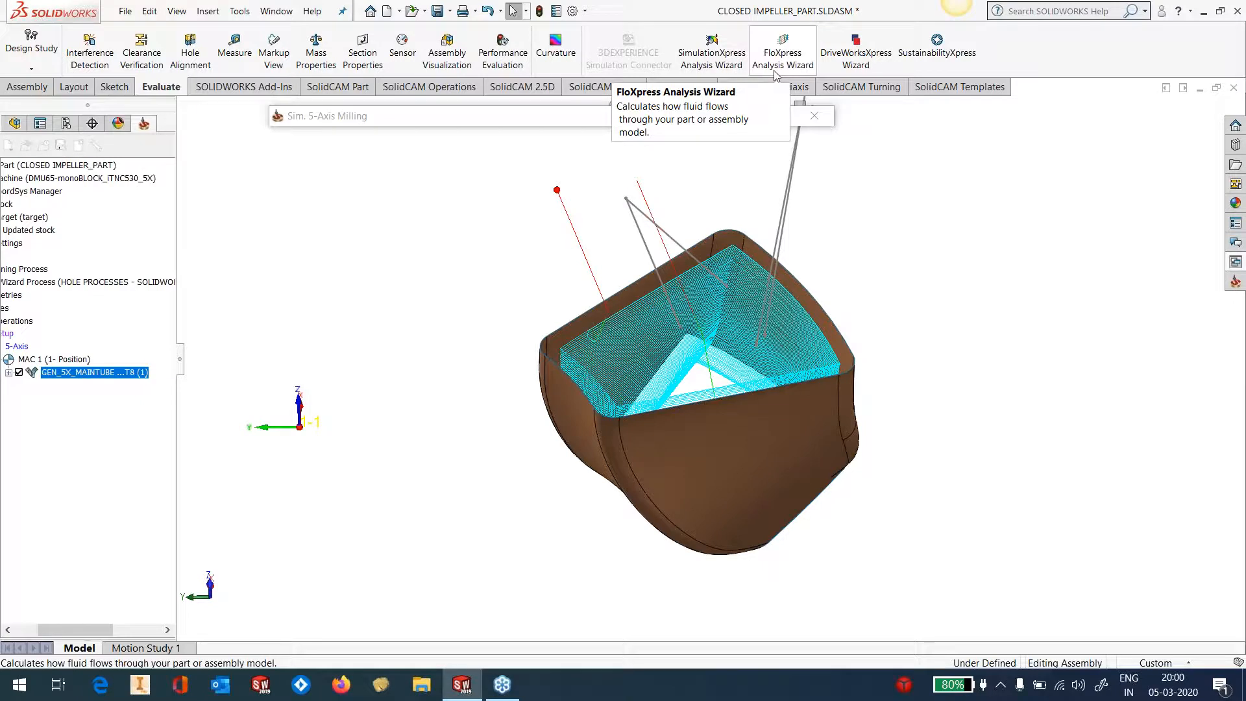
pyautogui.scroll(-5, 734, 274)
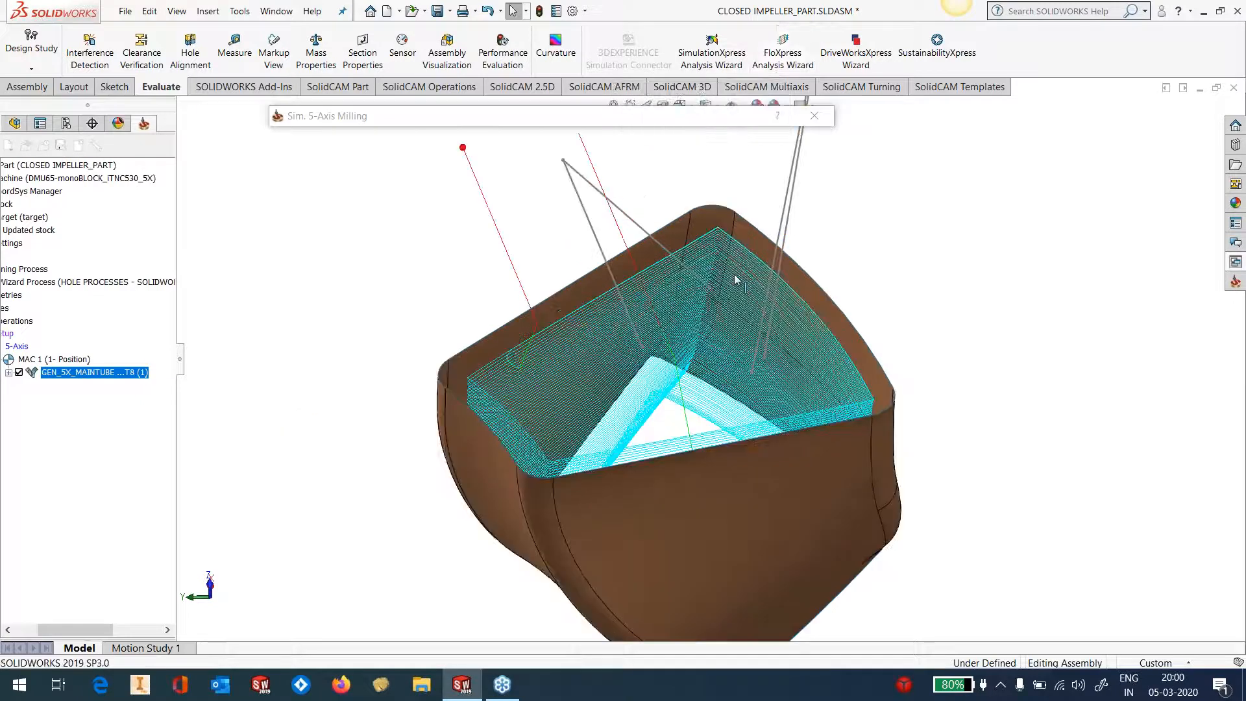
pyautogui.scroll(-3, 734, 274)
pyautogui.scroll(-3, 729, 272)
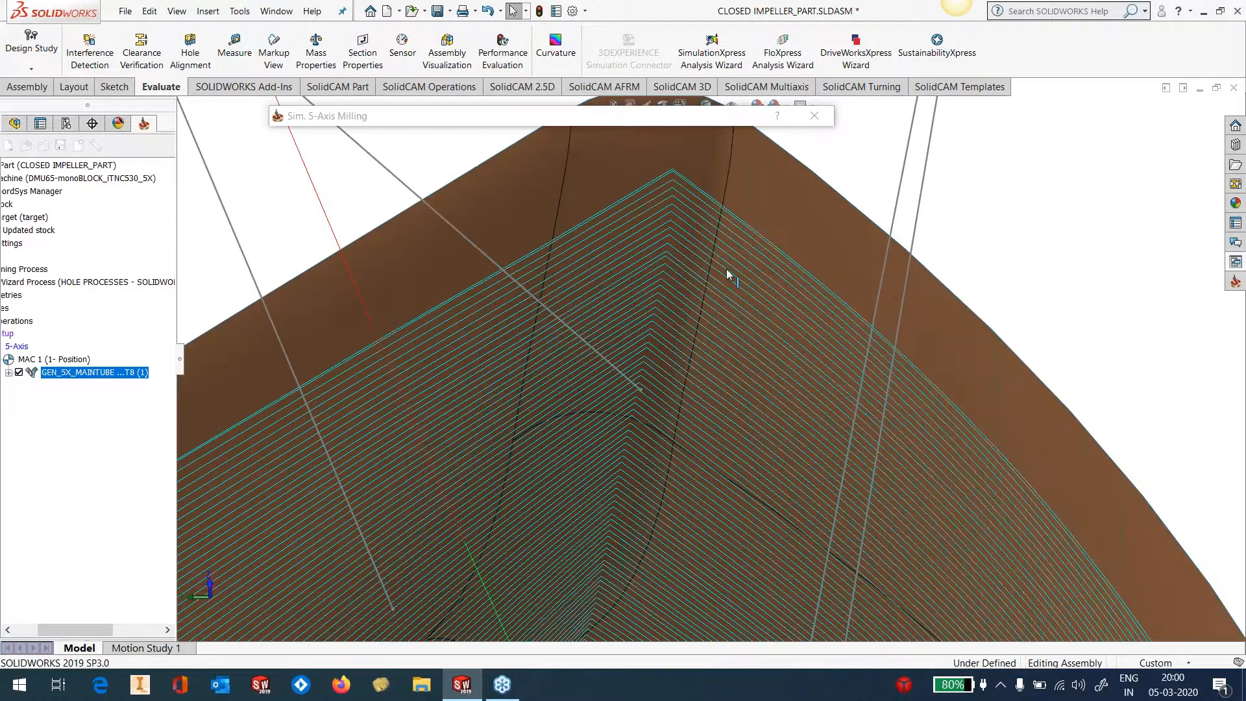
pyautogui.scroll(8, 727, 270)
pyautogui.moveTo(724, 443); pyautogui.dragTo(683, 457, button='middle')
pyautogui.scroll(4, 683, 457)
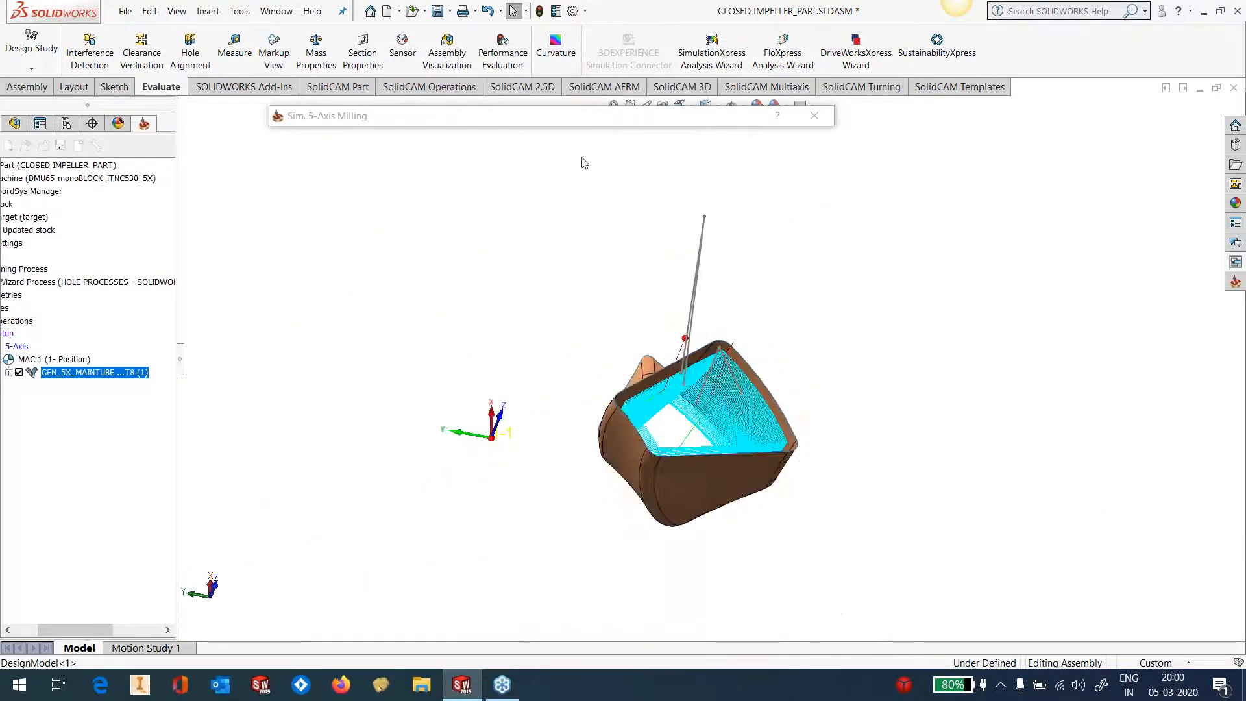
# Step: Start the machine simulation of the GEN_5X_MAINTUBE operation, accept the stock error and move the simulation controls off the tree
pyautogui.moveTo(583, 122)
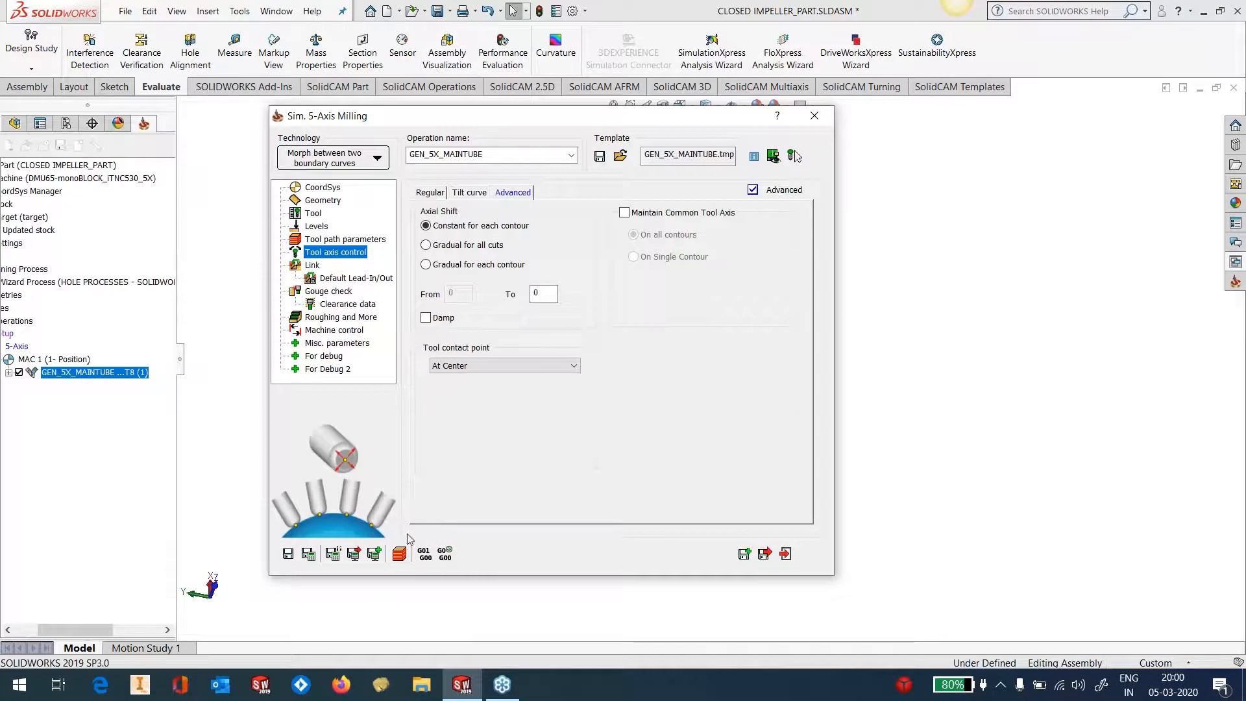
pyautogui.click(400, 556)
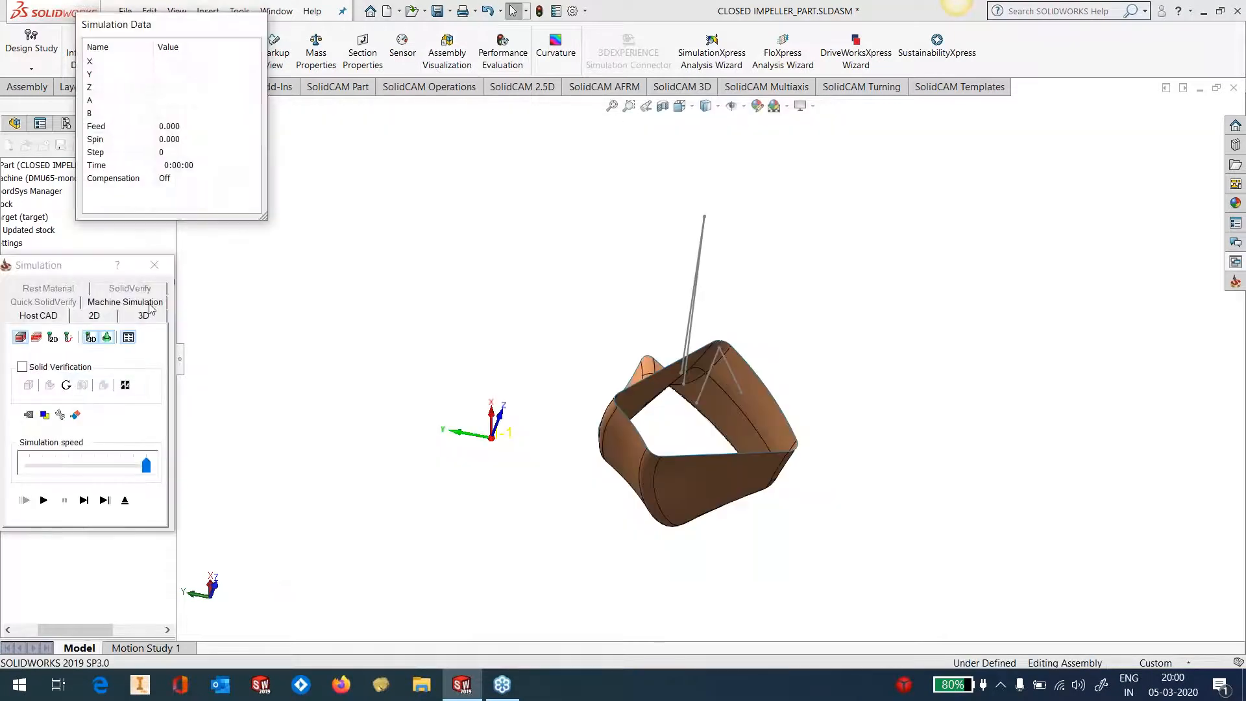
pyautogui.click(147, 303)
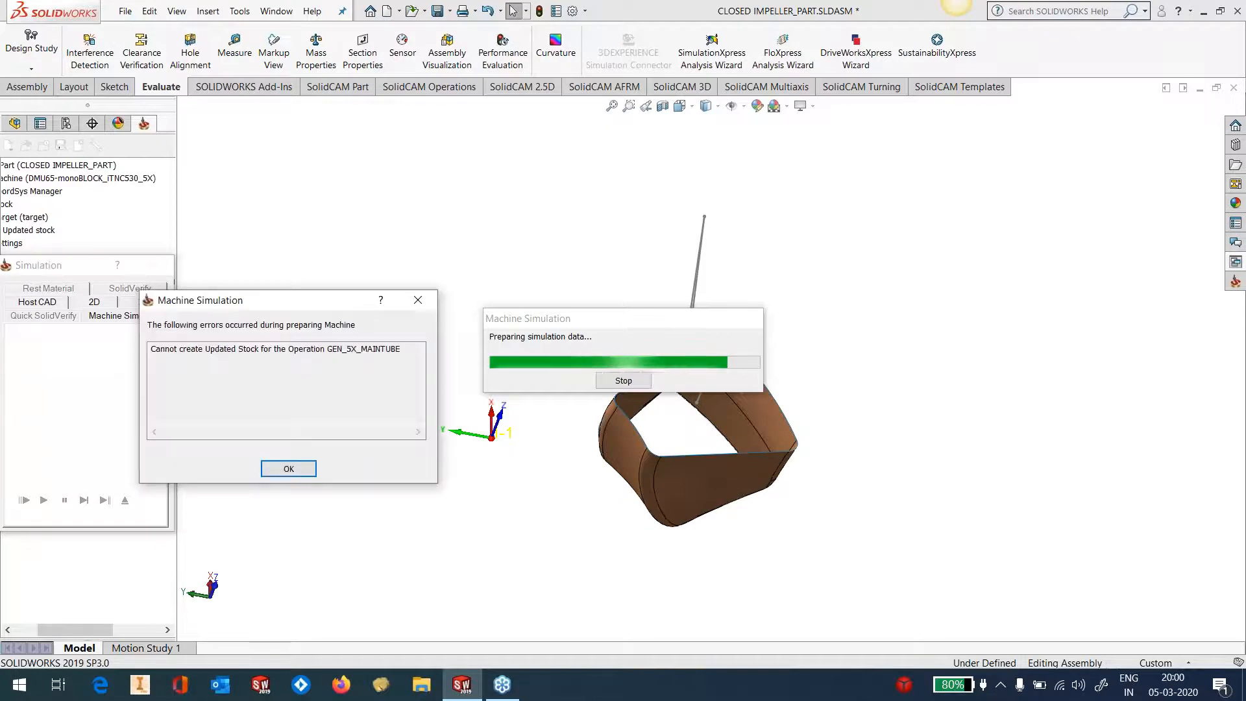
pyautogui.click(289, 469)
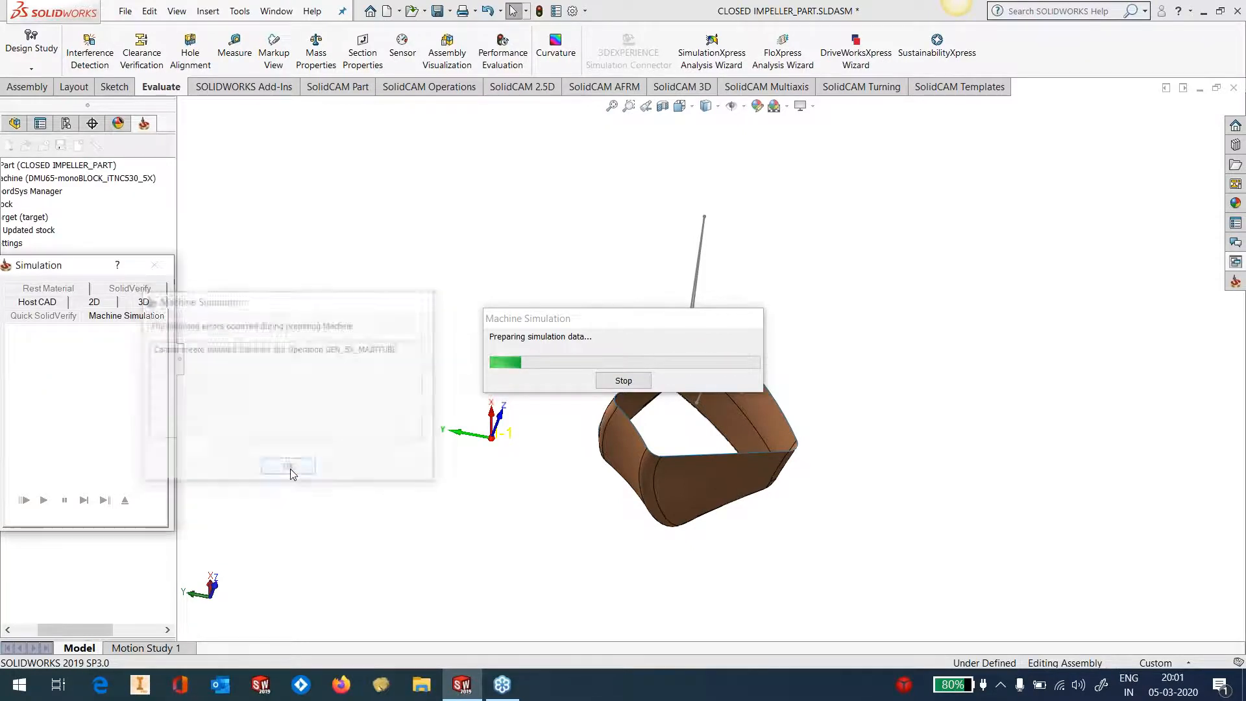
pyautogui.moveTo(47, 268); pyautogui.dragTo(150, 257)
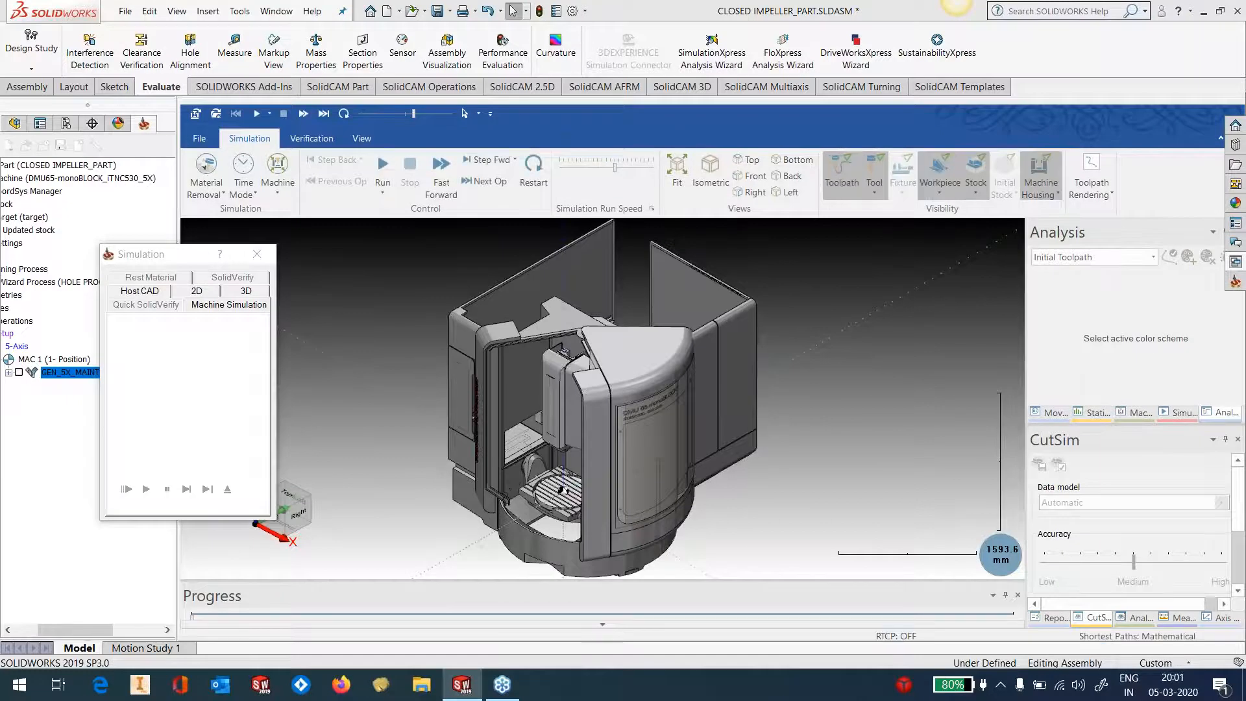
# Step: Colour the simulated tool path by Tool Number and examine it inside the impeller passage on the machine table
pyautogui.scroll(9, 545, 490)
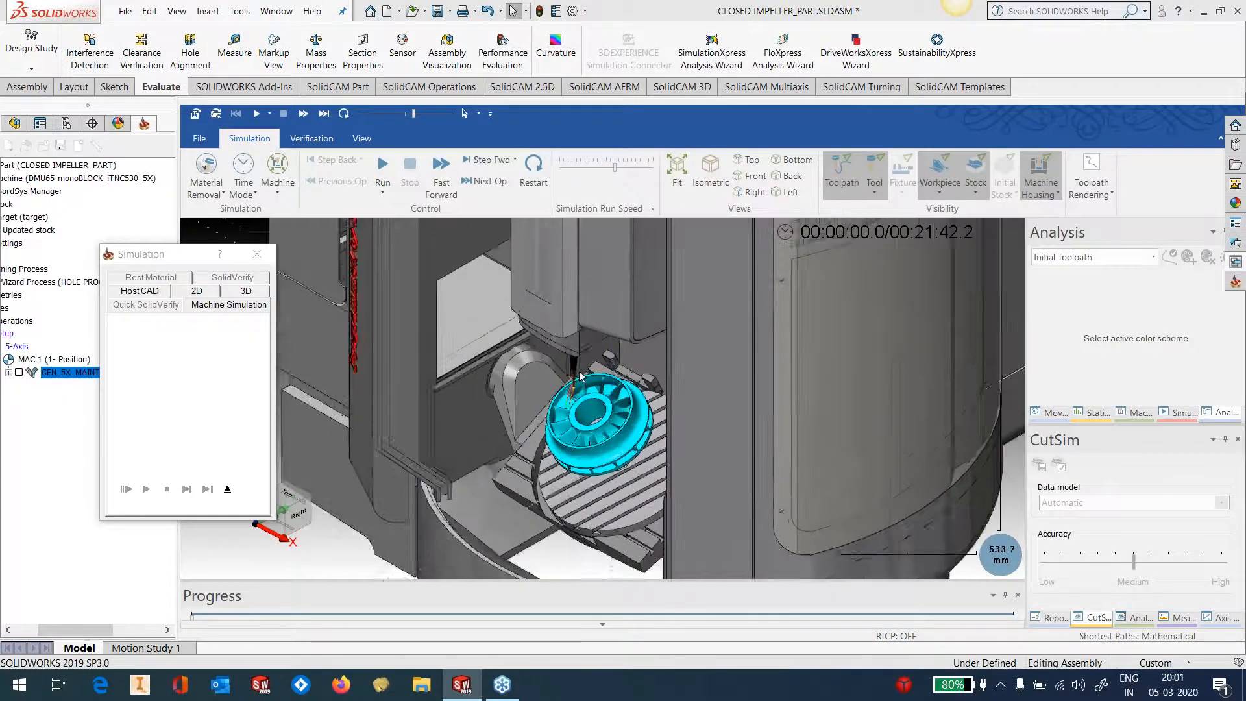
pyautogui.scroll(11, 567, 405)
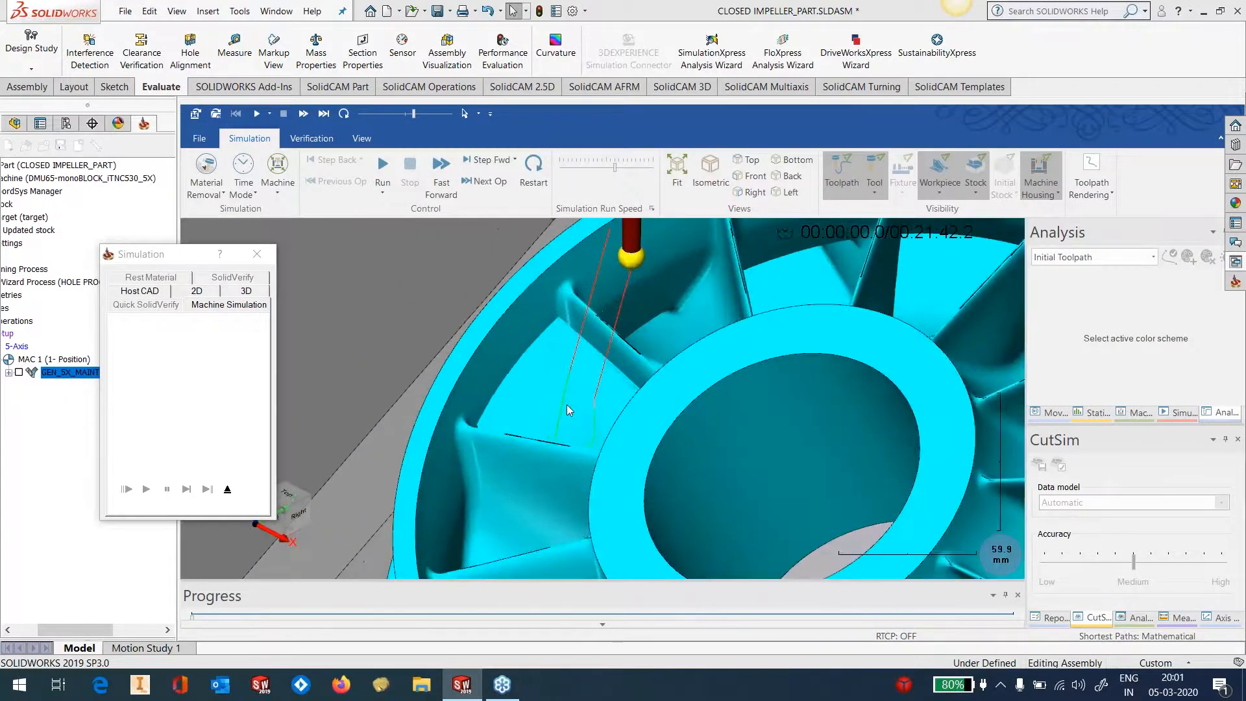
pyautogui.scroll(3, 567, 409)
pyautogui.scroll(-8, 567, 410)
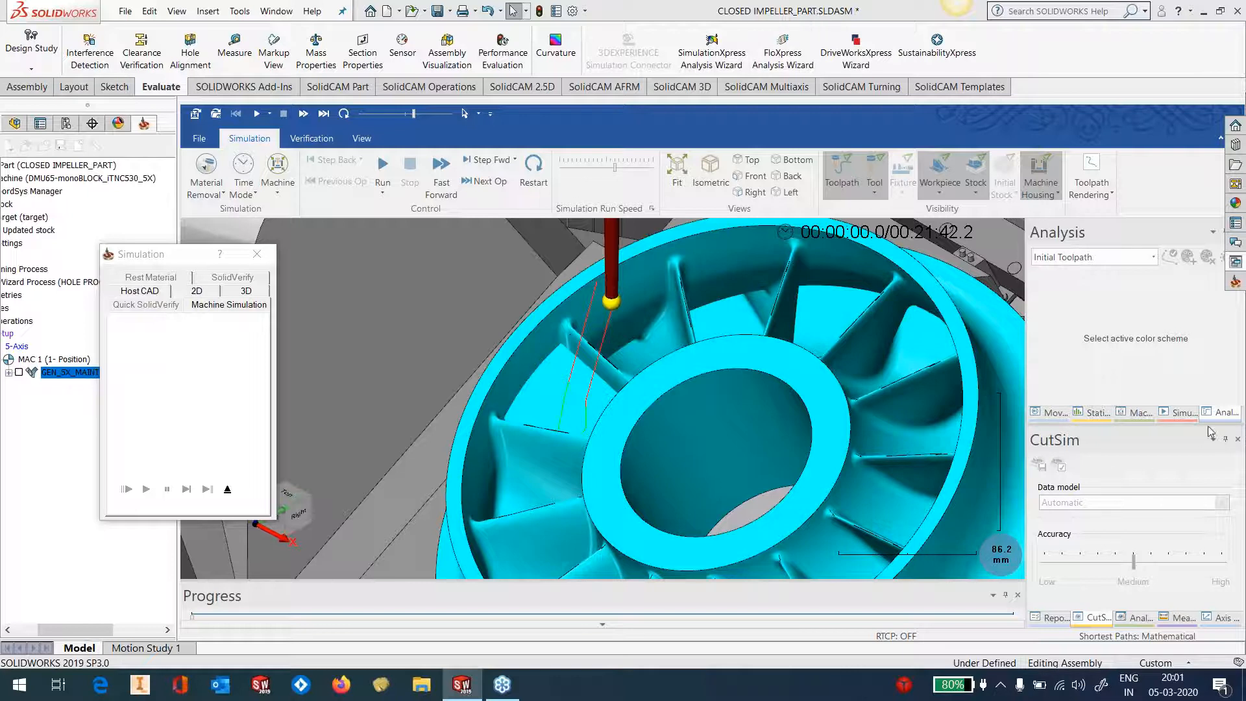
pyautogui.click(1095, 258)
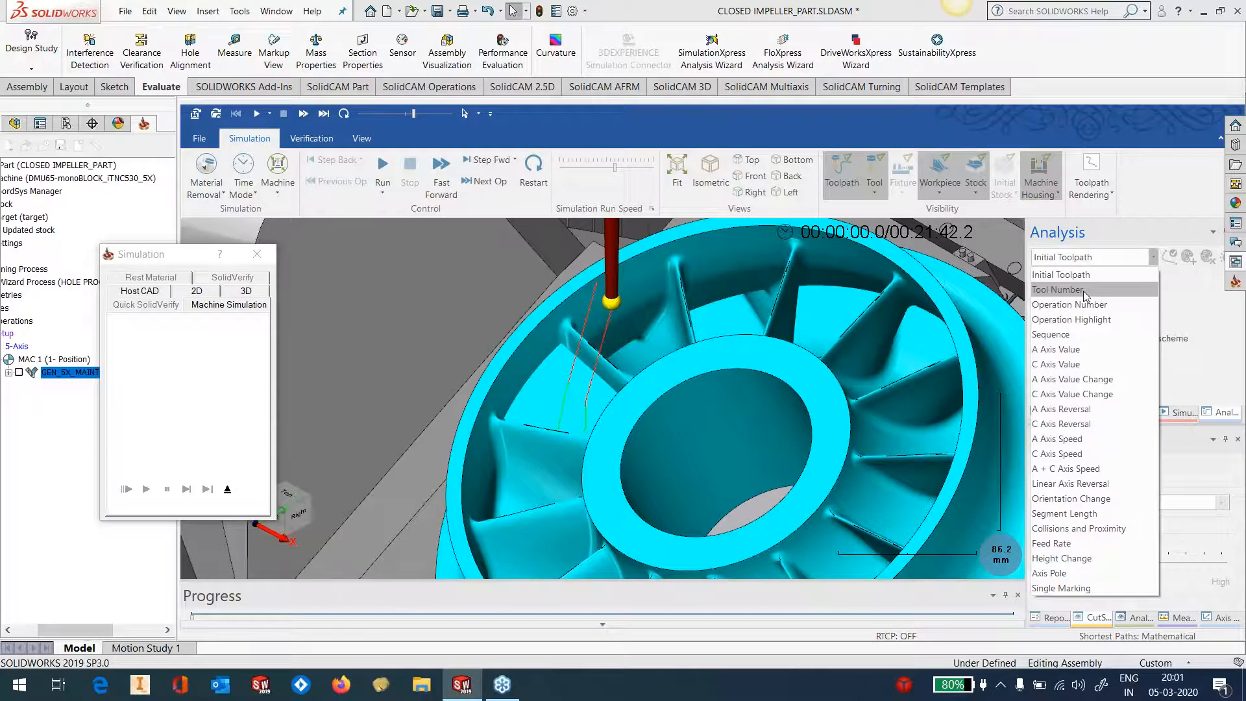
pyautogui.click(1084, 291)
pyautogui.scroll(2, 505, 440)
pyautogui.scroll(4, 533, 422)
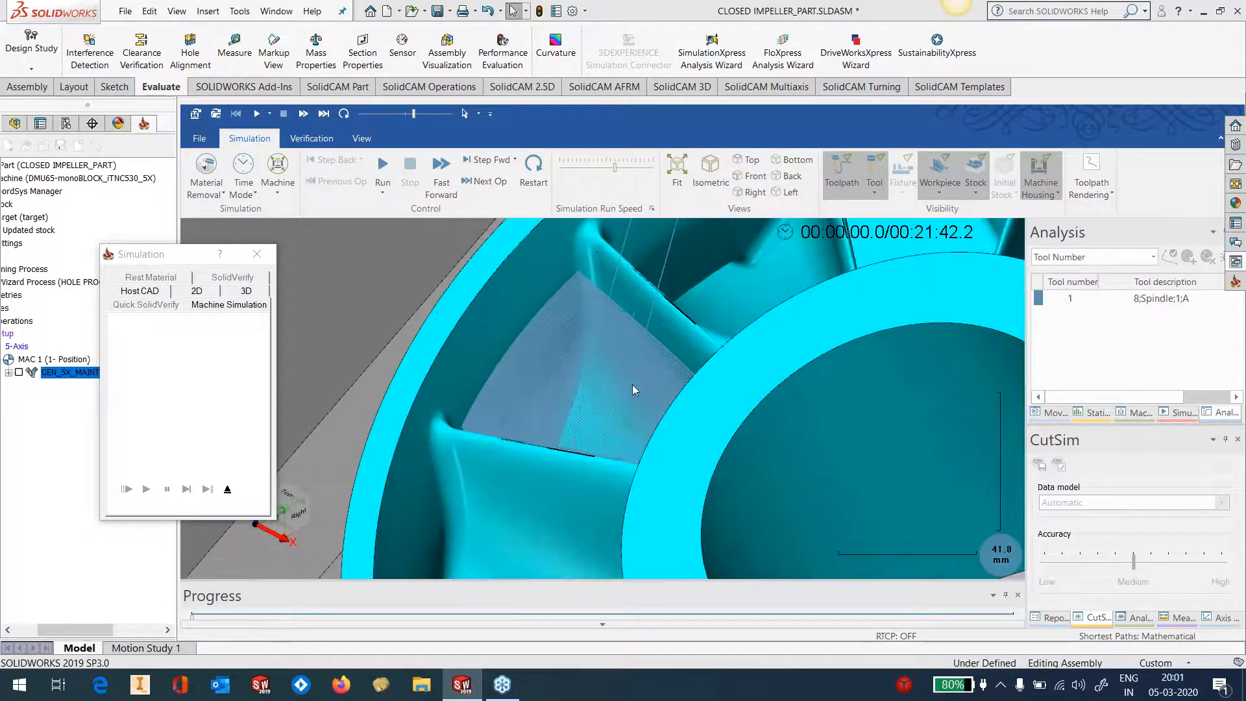
pyautogui.moveTo(626, 379); pyautogui.dragTo(709, 420, button='middle')
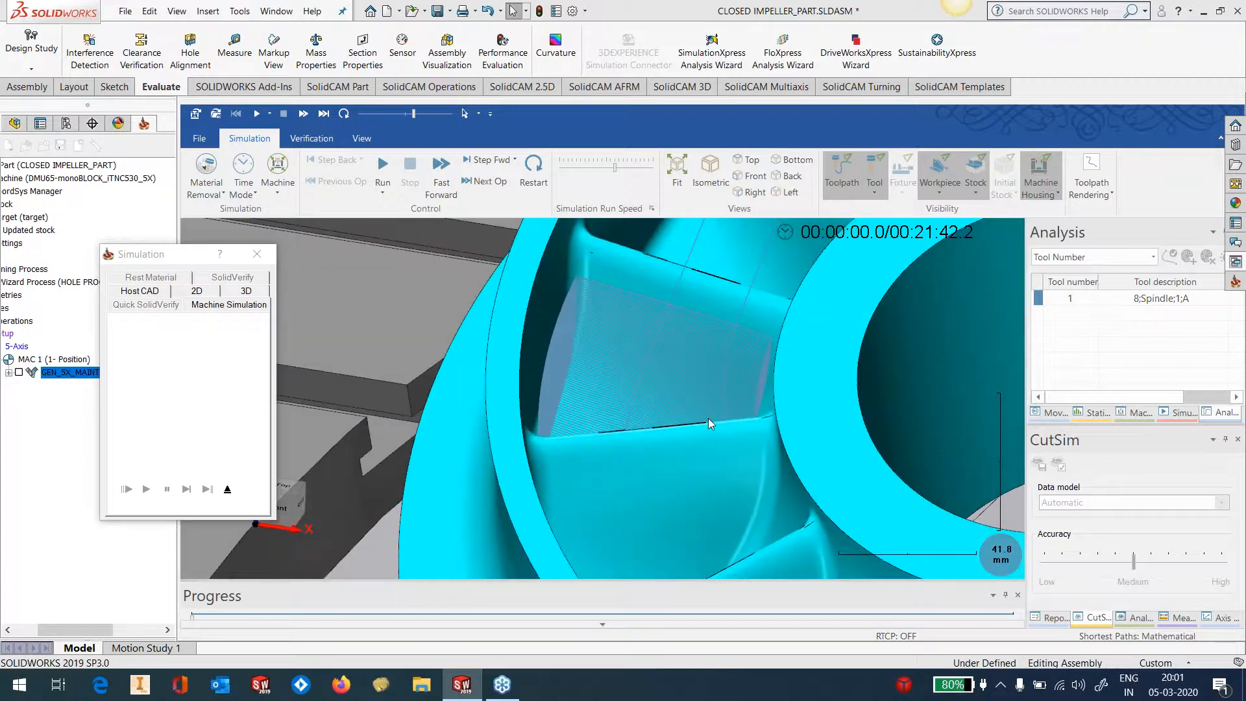
pyautogui.scroll(-4, 709, 421)
pyautogui.scroll(-8, 709, 420)
pyautogui.scroll(3, 788, 465)
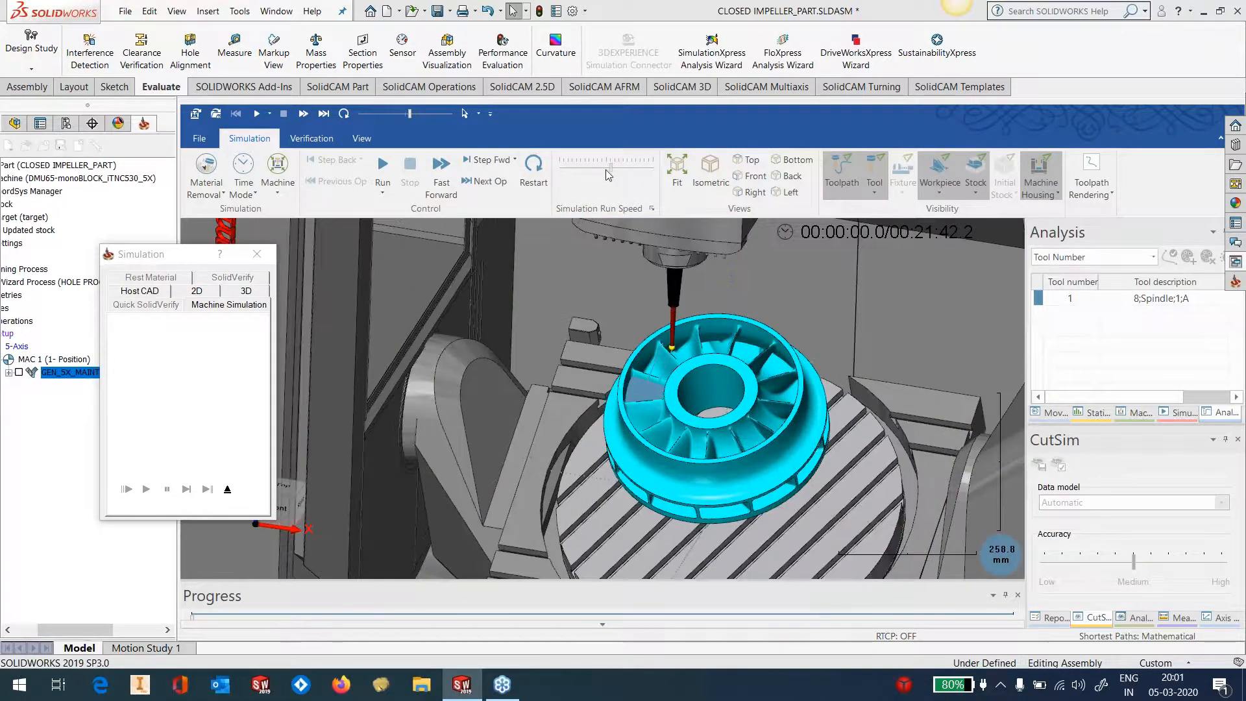
# Step: Run the machine simulation at an adjusted speed, pause it, exit the simulation and close the operation dialog
pyautogui.click(374, 170)
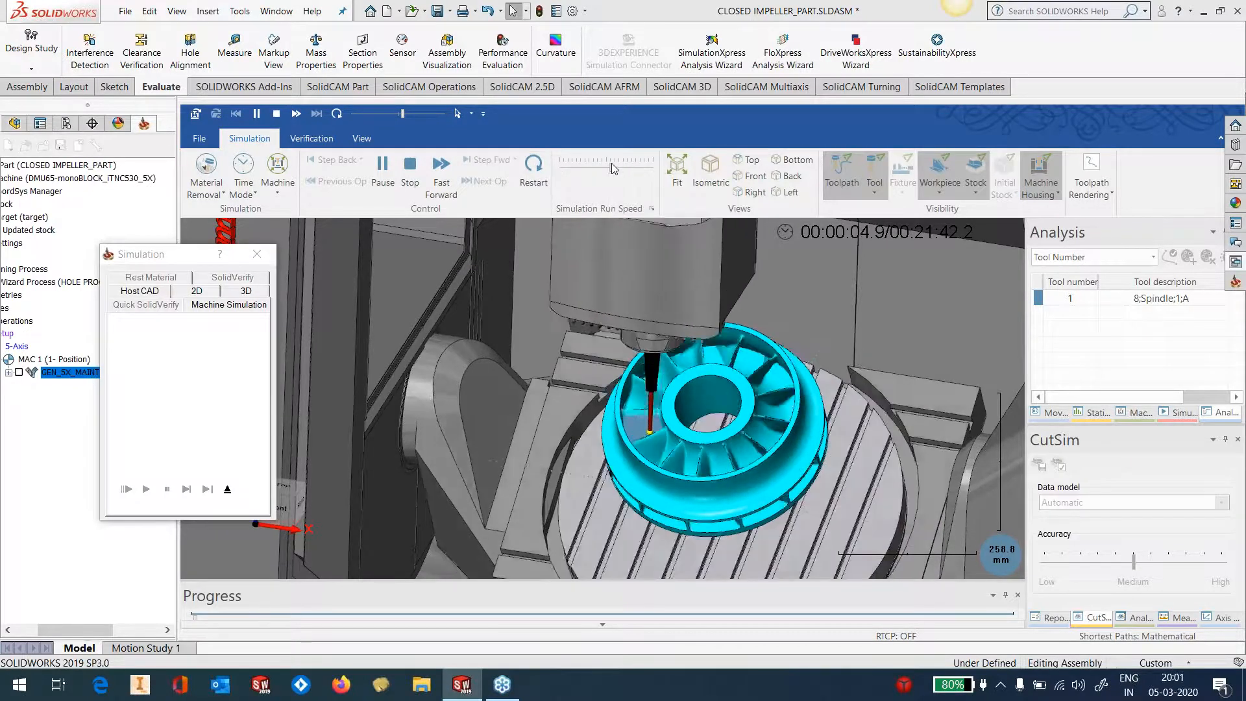
pyautogui.moveTo(612, 165); pyautogui.dragTo(621, 167)
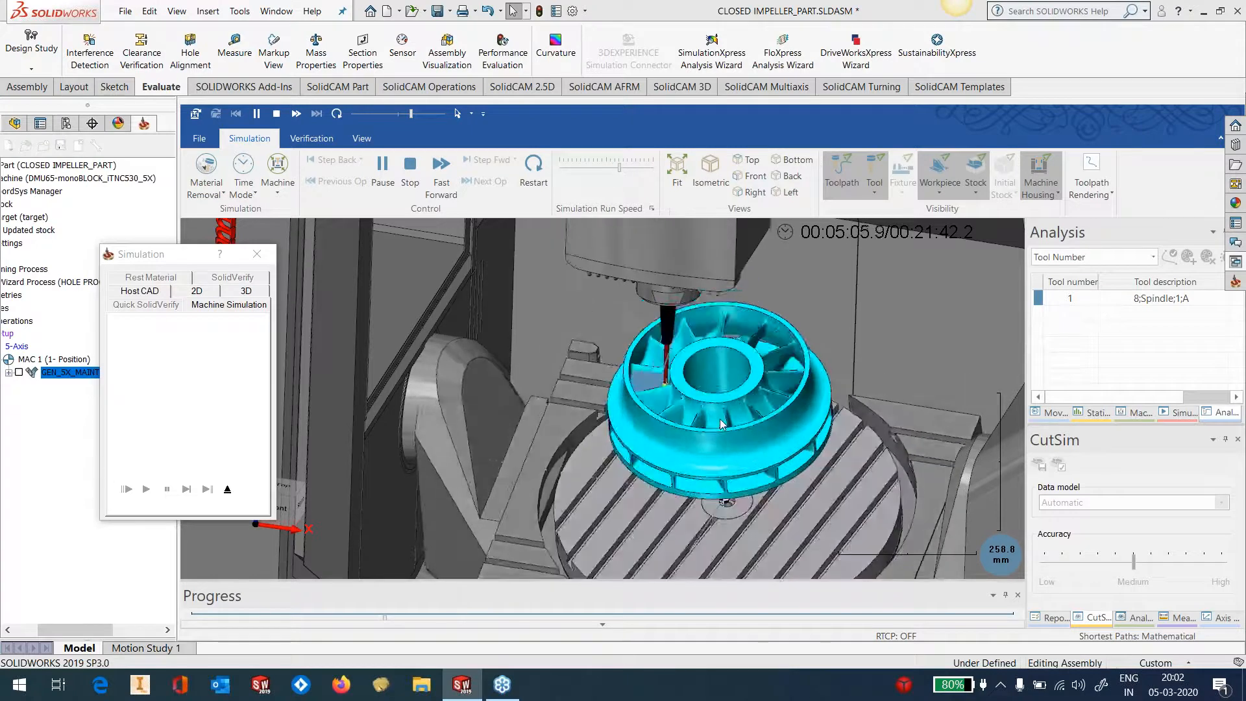
pyautogui.click(384, 176)
pyautogui.click(229, 490)
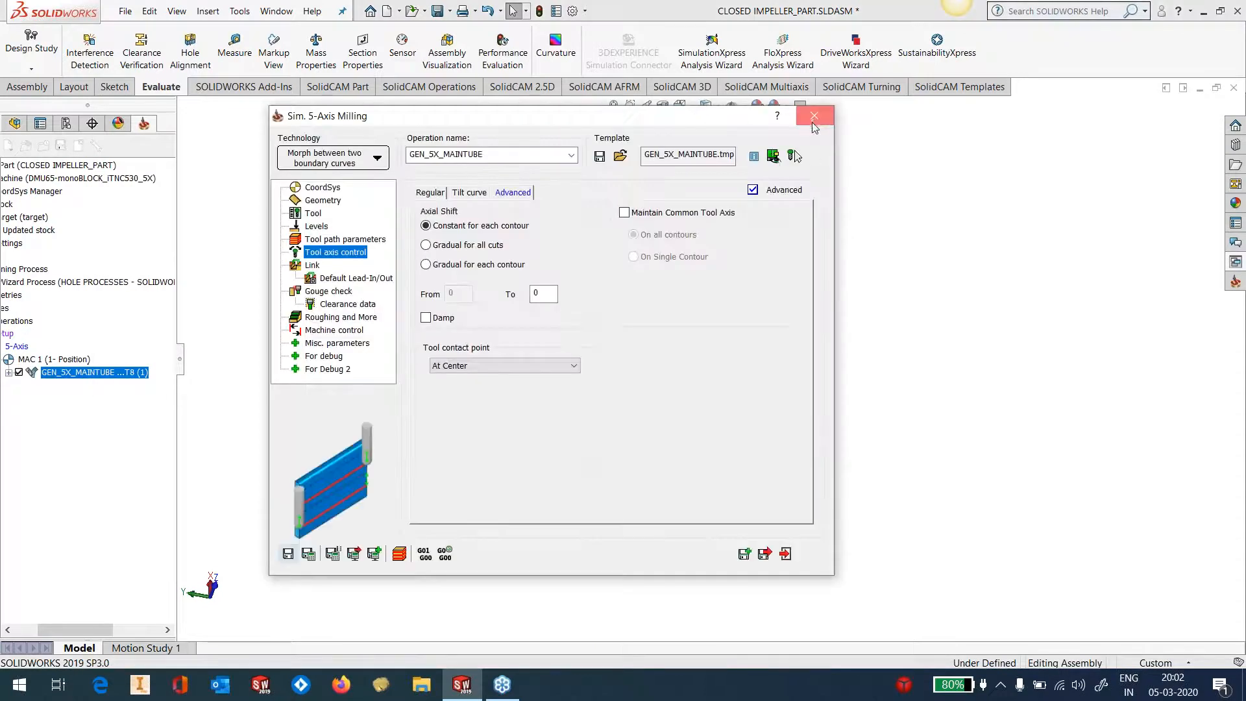
pyautogui.click(814, 117)
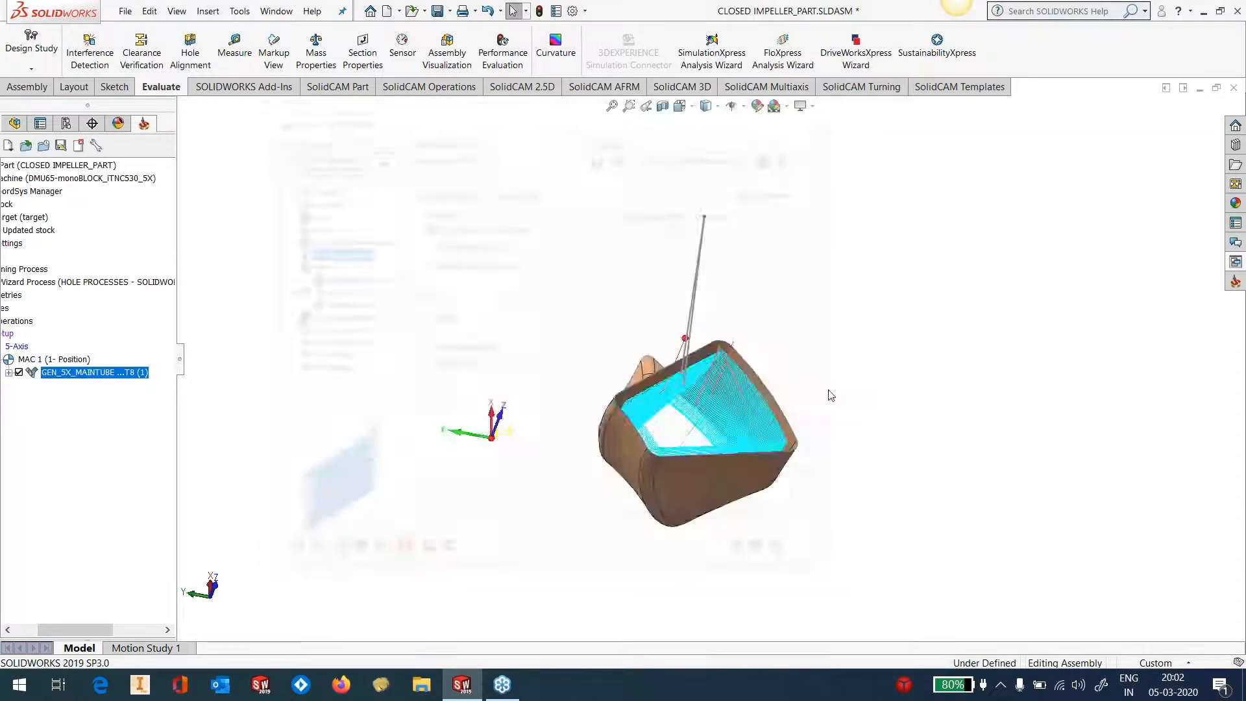
# Step: Hide the UPPER SURFACE body, show the LOWER SURFACE body and compare it with the tool path
pyautogui.moveTo(179, 360); pyautogui.dragTo(283, 361)
pyautogui.click(14, 123)
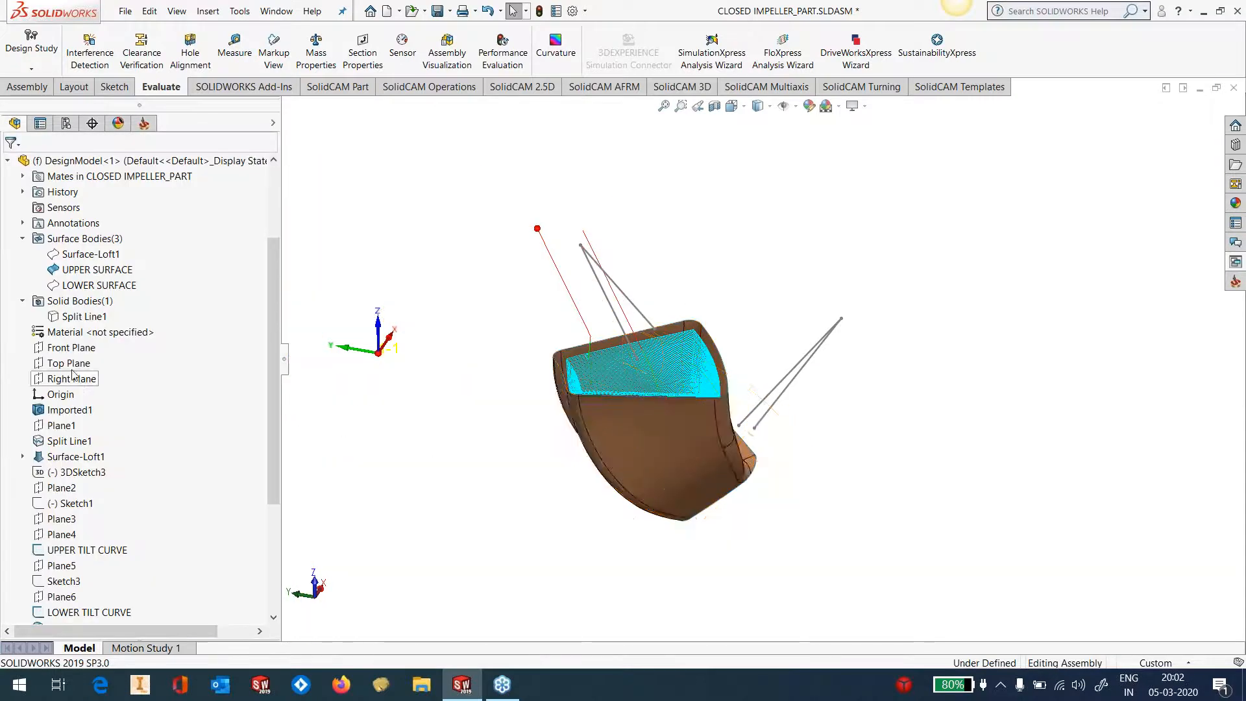
pyautogui.click(96, 270)
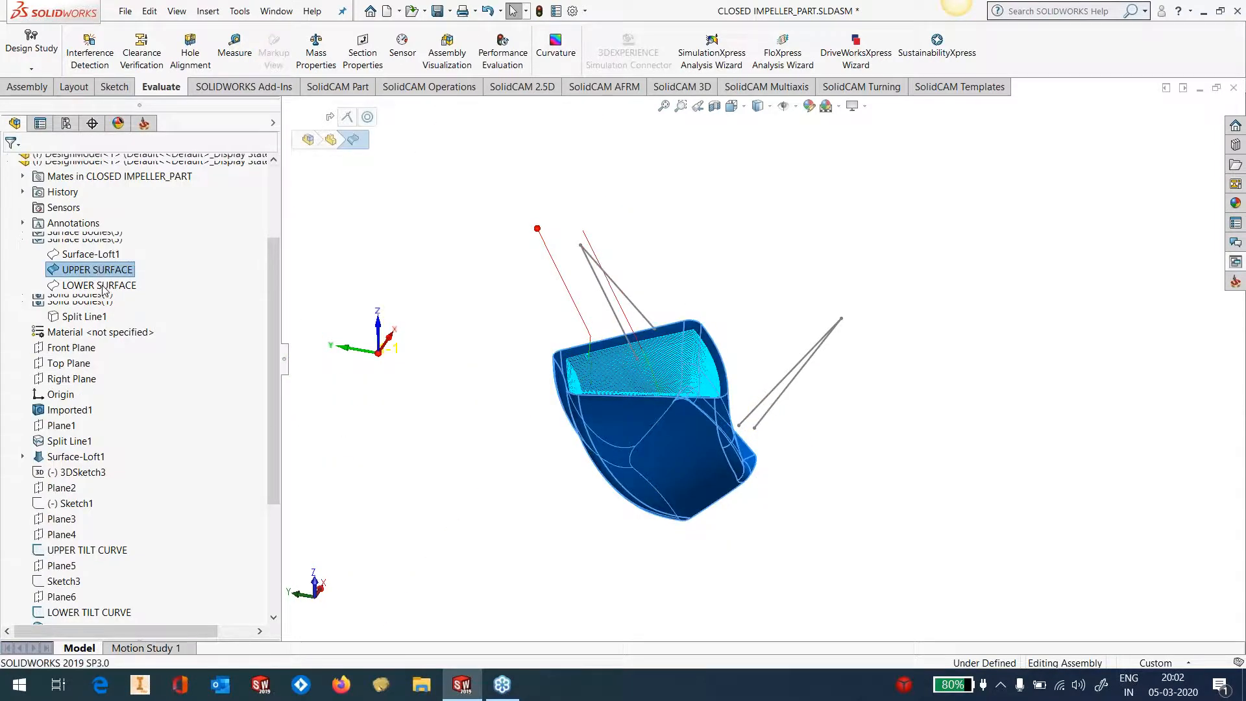
pyautogui.click(102, 285)
pyautogui.click(834, 448)
pyautogui.moveTo(834, 448); pyautogui.dragTo(770, 461, button='middle')
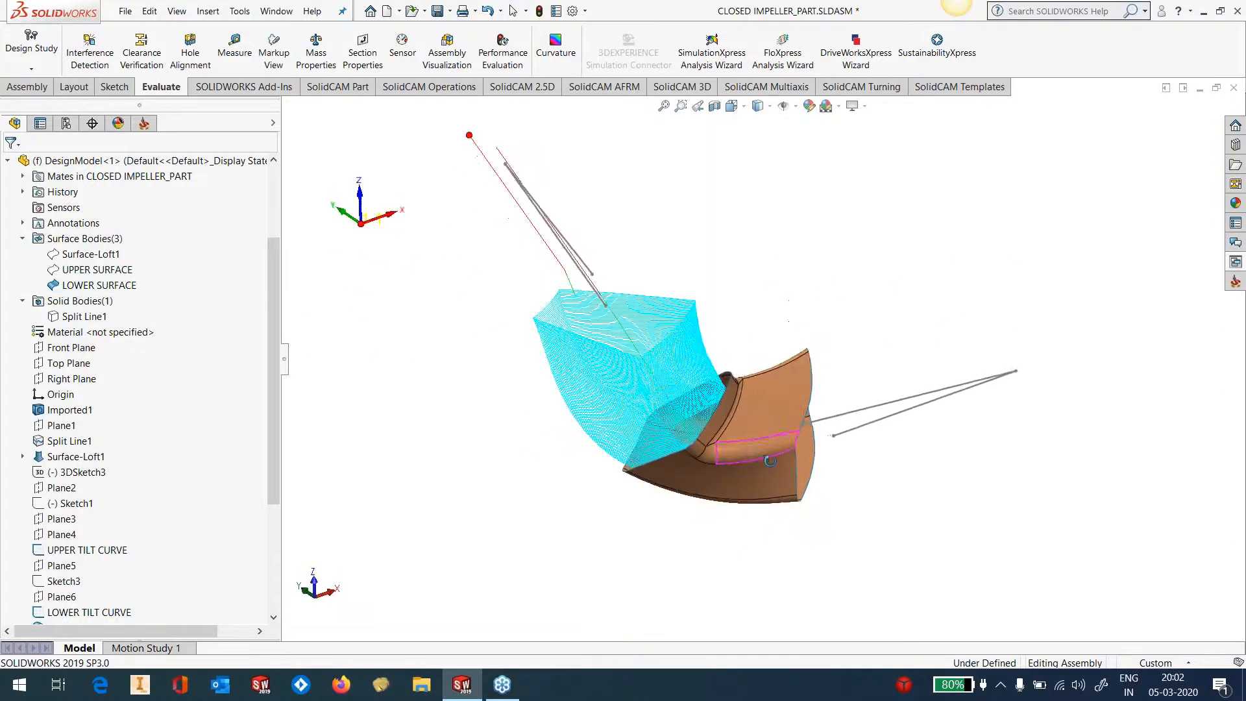
pyautogui.scroll(-4, 705, 451)
pyautogui.moveTo(704, 436); pyautogui.dragTo(312, 306, button='middle')
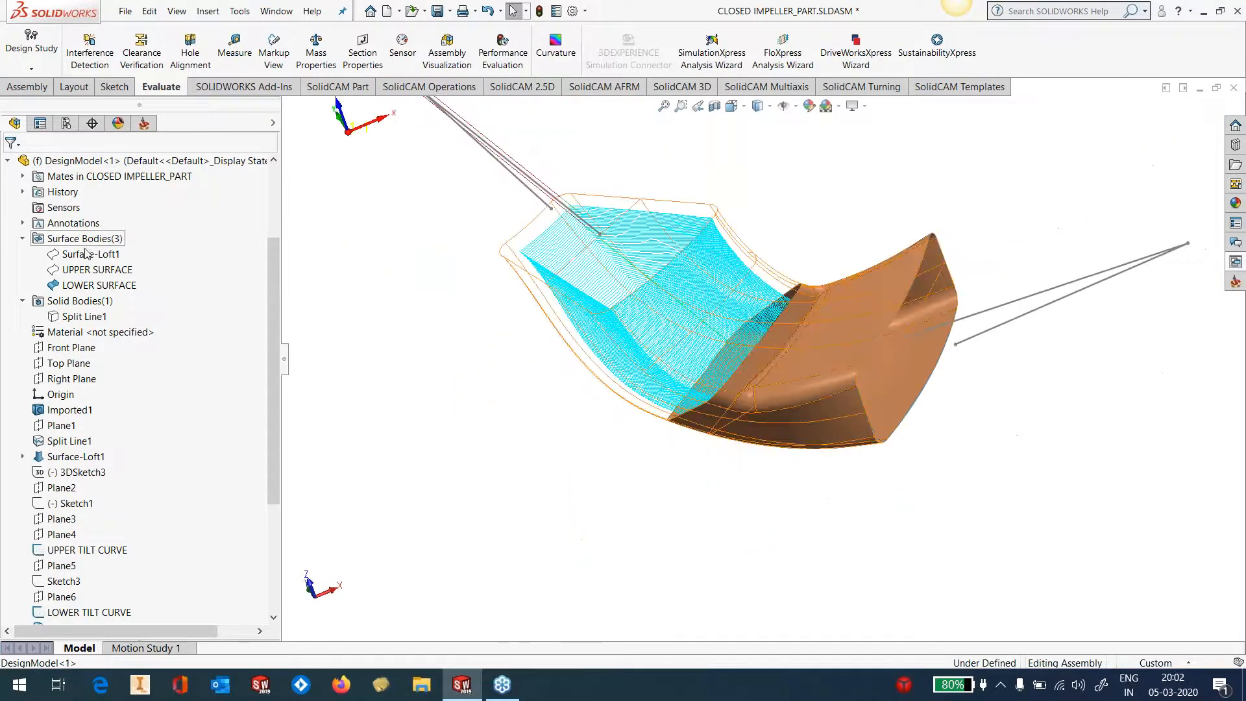
# Step: Turn off the tool path display of the GEN_5X_MAINTUBE operation
pyautogui.click(144, 123)
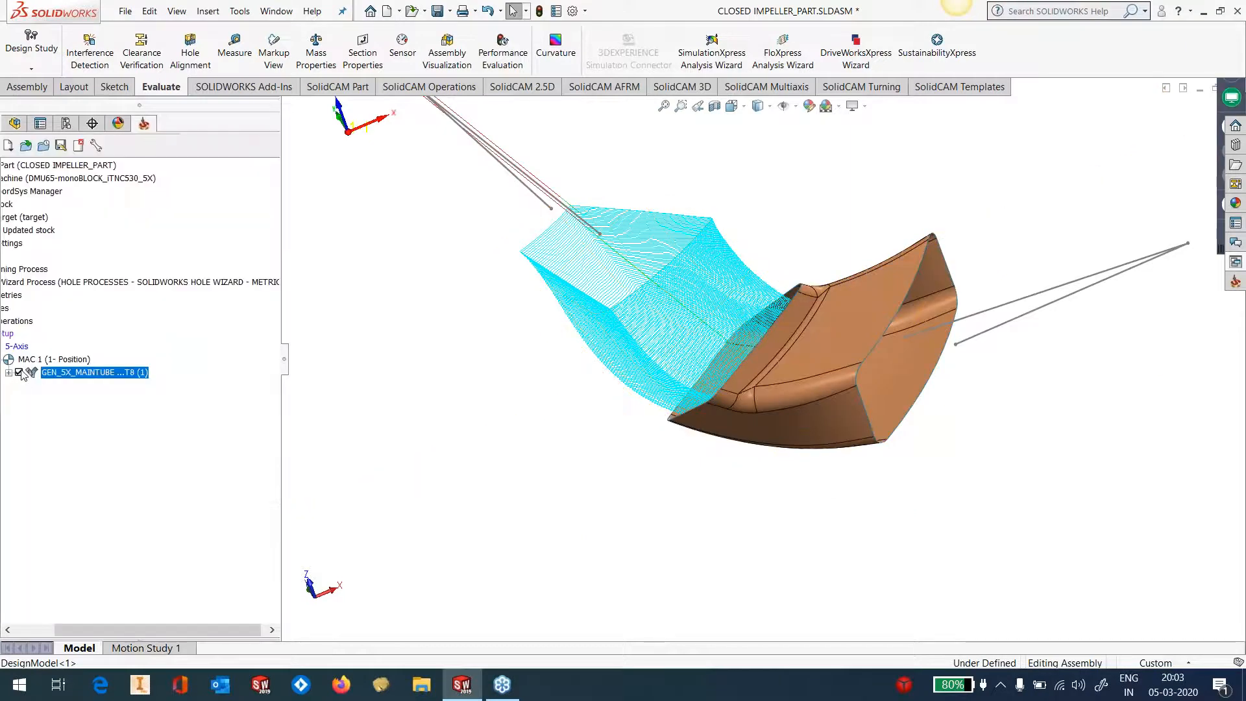
pyautogui.click(19, 372)
pyautogui.click(19, 123)
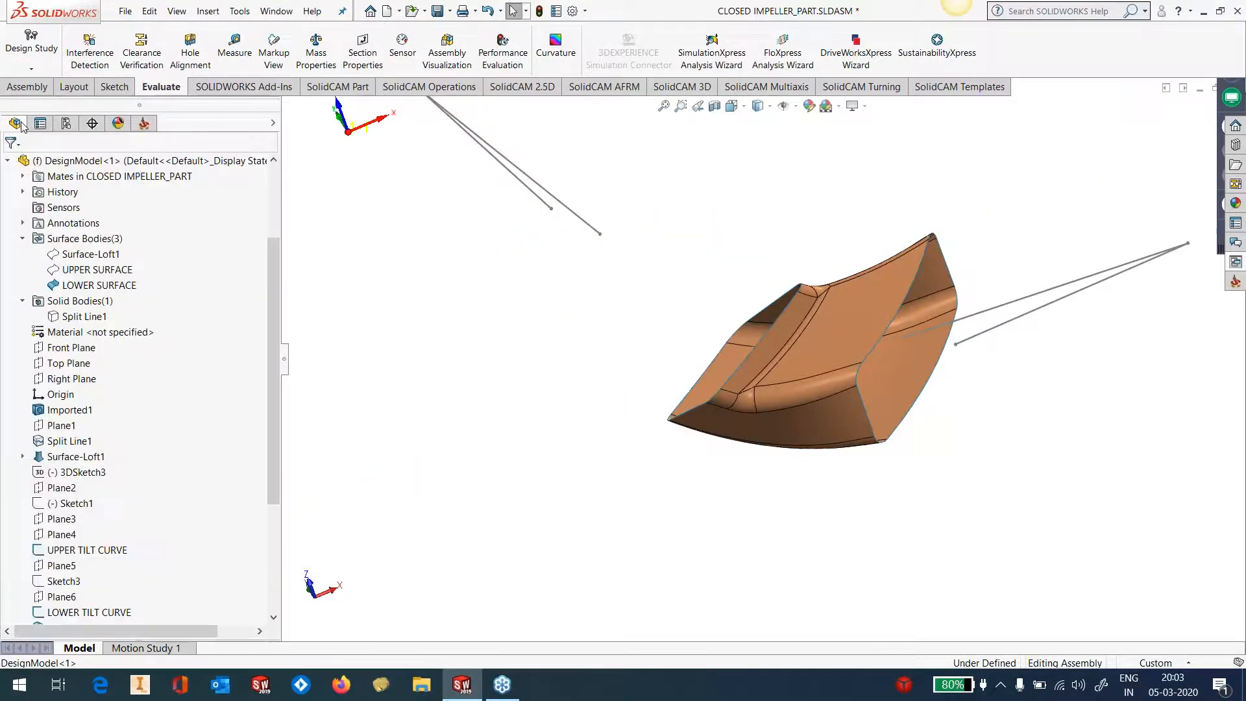
# Step: Add a GEN_5X_SIDETUBE operation from the Morph between two boundary curves templates and open it for editing
pyautogui.click(144, 123)
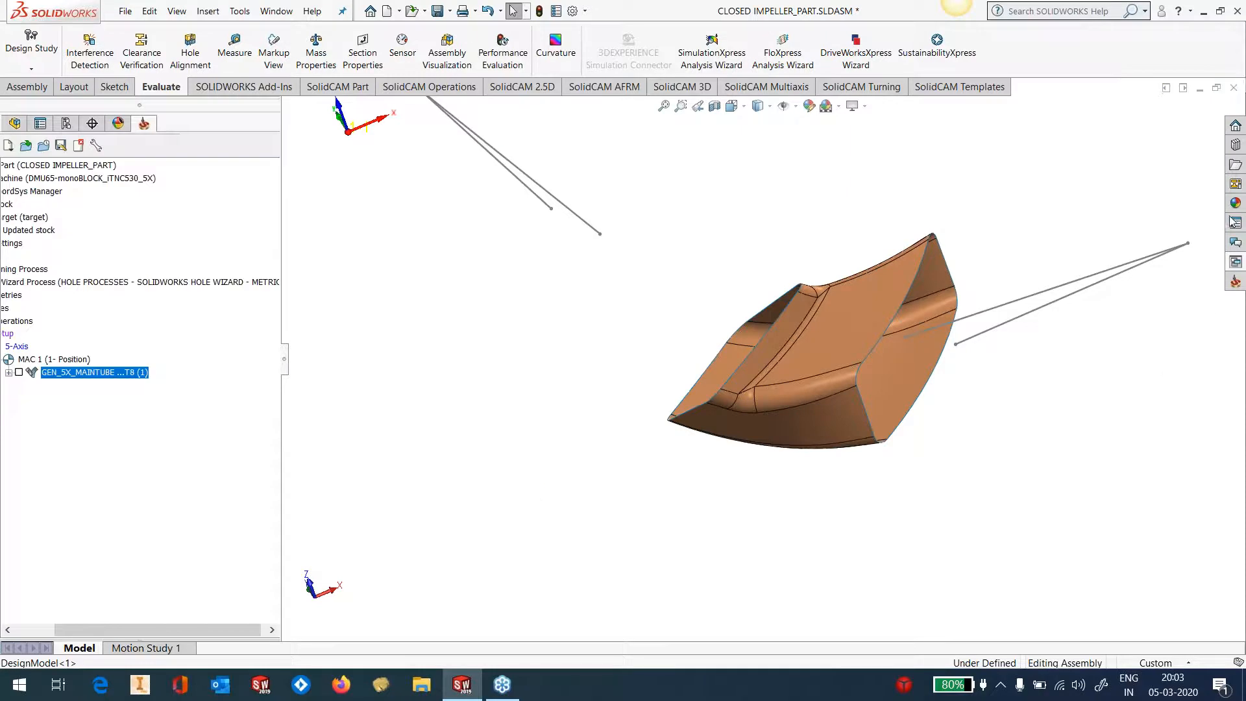
pyautogui.click(1235, 282)
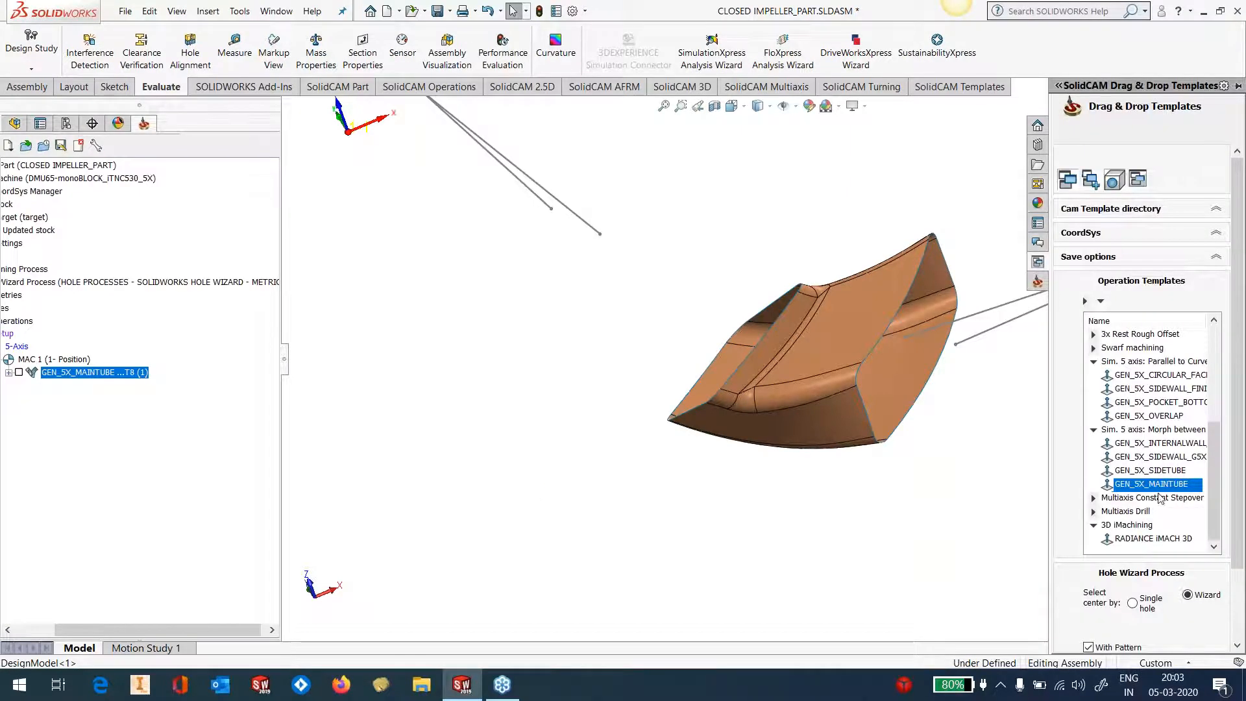
pyautogui.click(1162, 471)
pyautogui.moveTo(1168, 473); pyautogui.dragTo(145, 478)
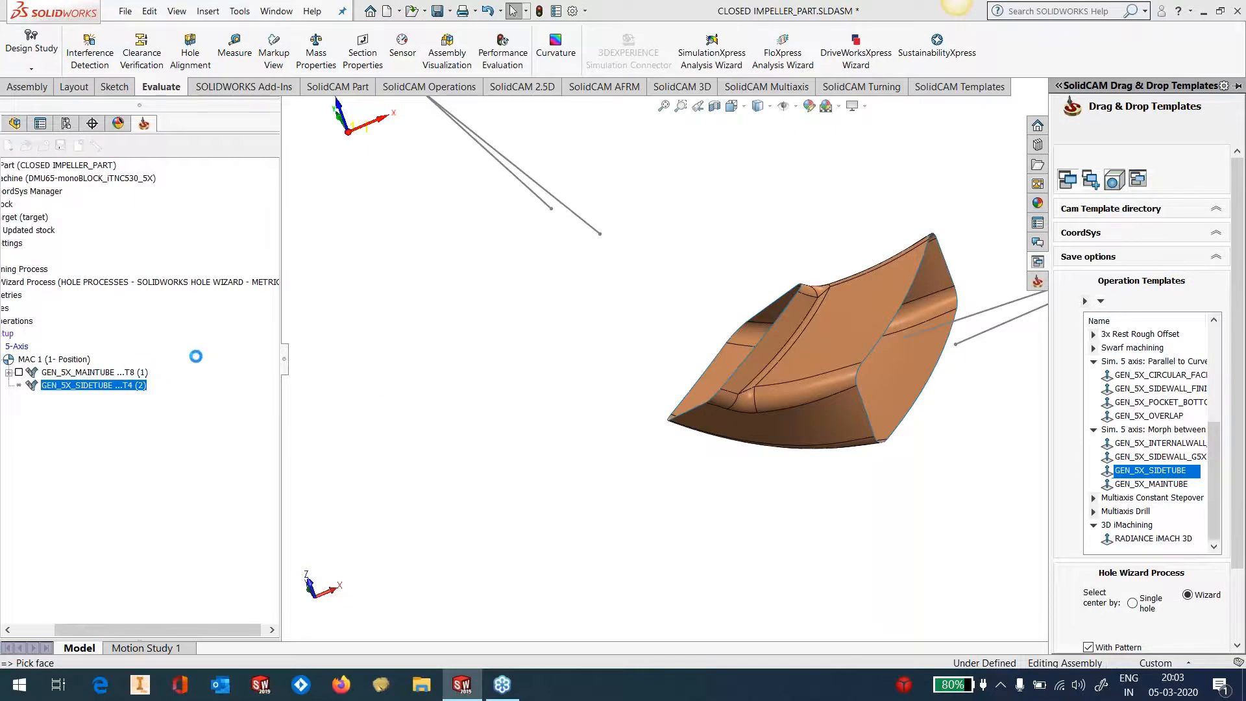
pyautogui.doubleClick(109, 385)
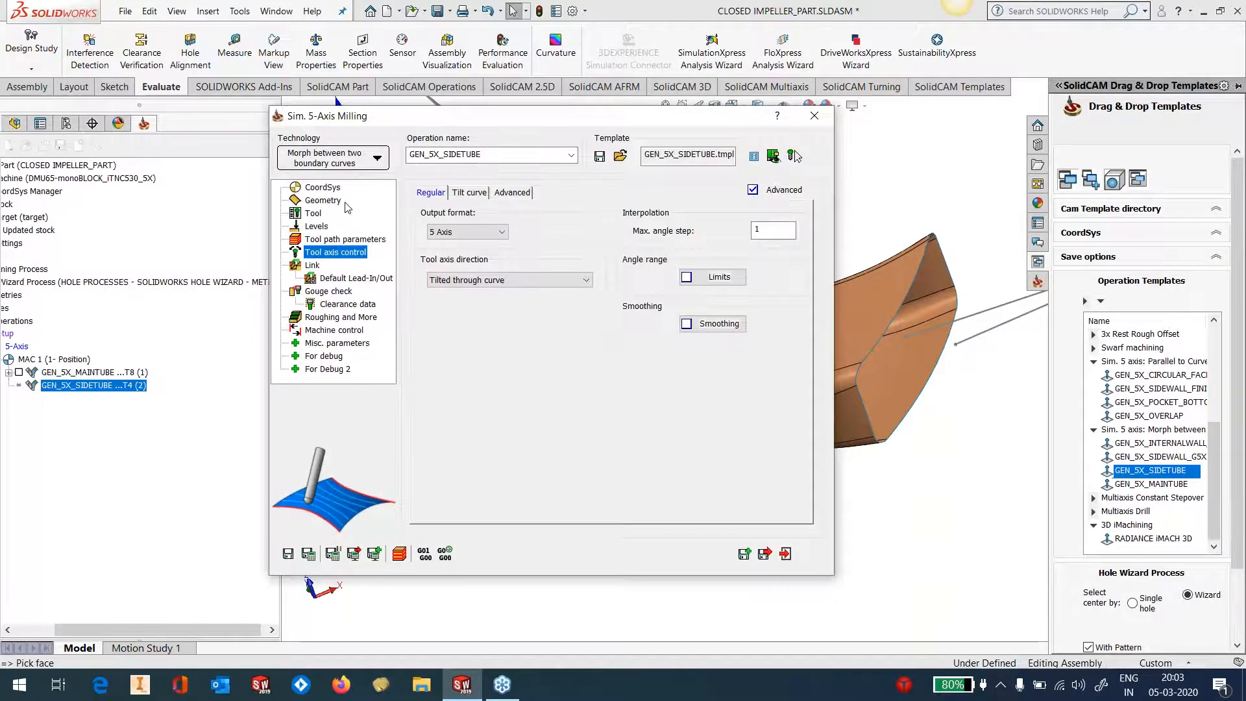
# Step: Create a new drive surface geometry and select the front, fillet and inner wall faces of the LOWER SURFACE body
pyautogui.click(338, 201)
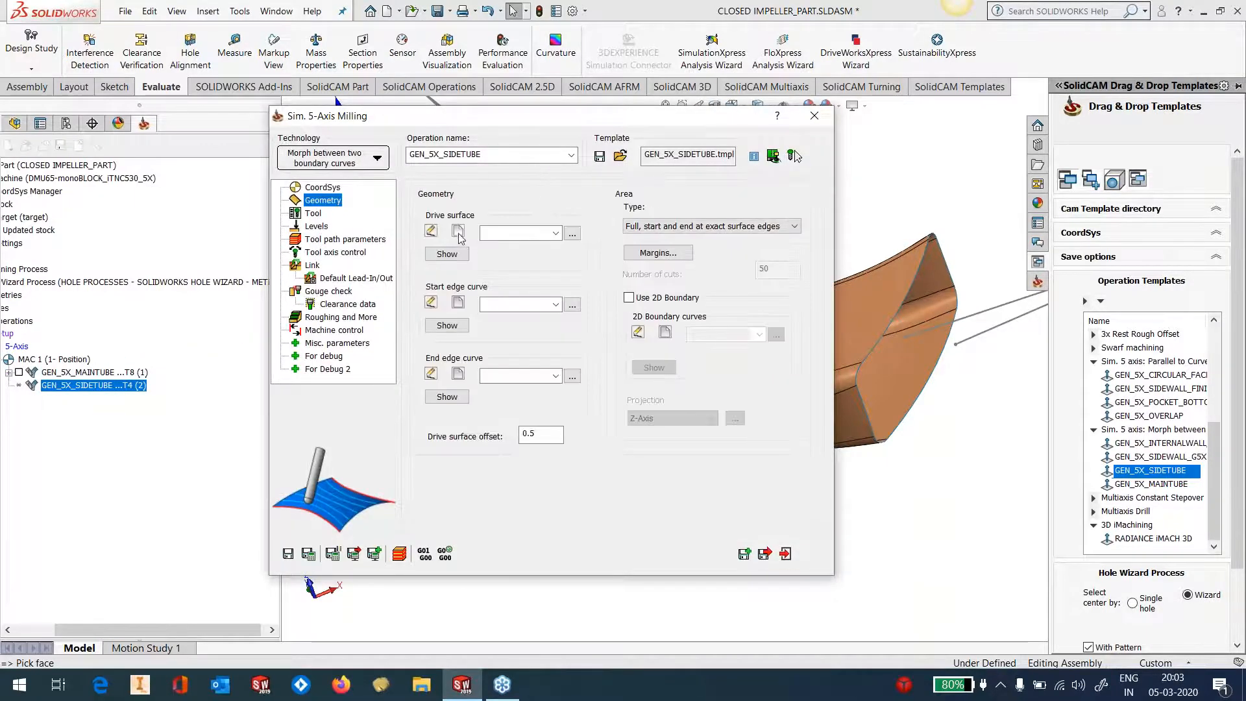
pyautogui.click(458, 232)
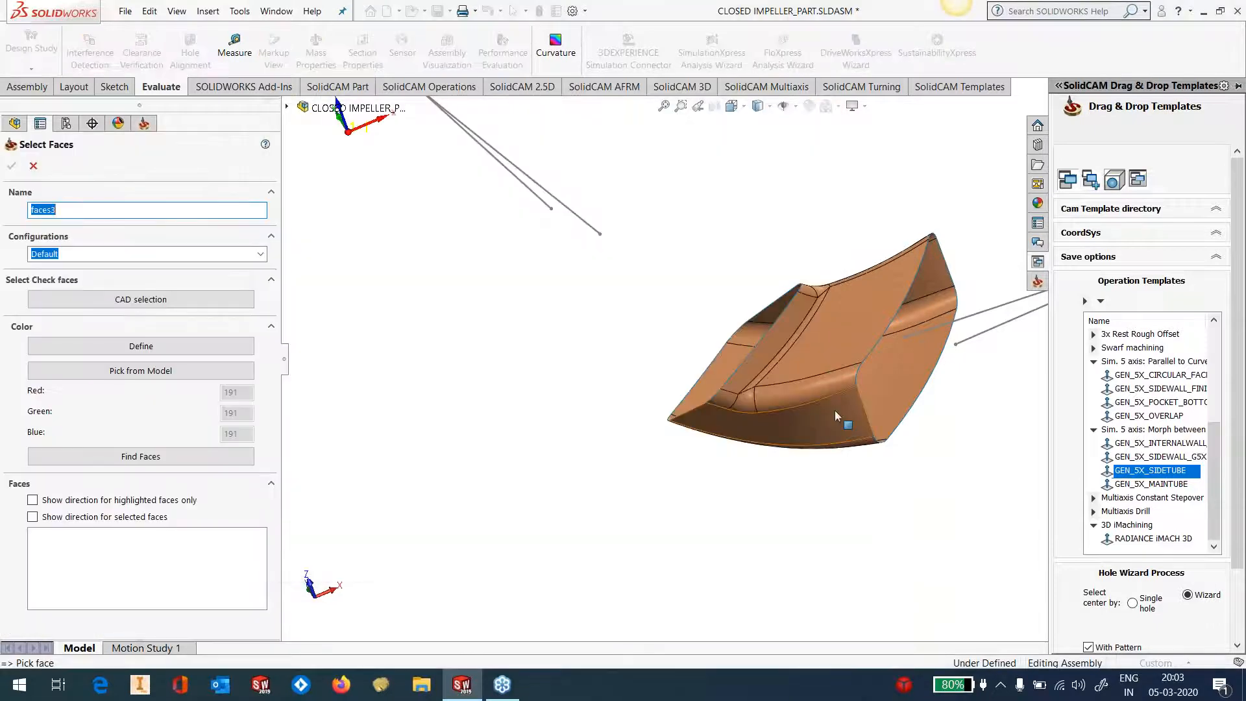
pyautogui.click(835, 419)
pyautogui.click(834, 390)
pyautogui.click(834, 353)
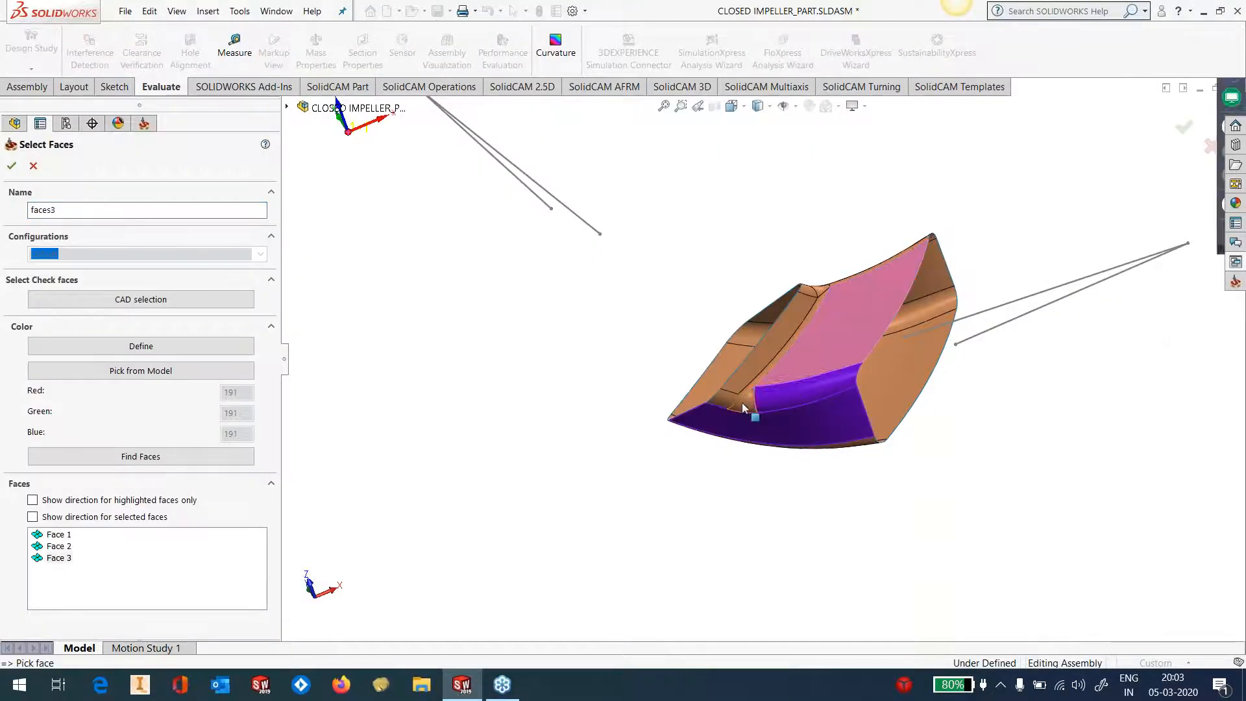
pyautogui.click(741, 402)
pyautogui.click(729, 403)
pyautogui.click(810, 306)
pyautogui.scroll(-5, 819, 305)
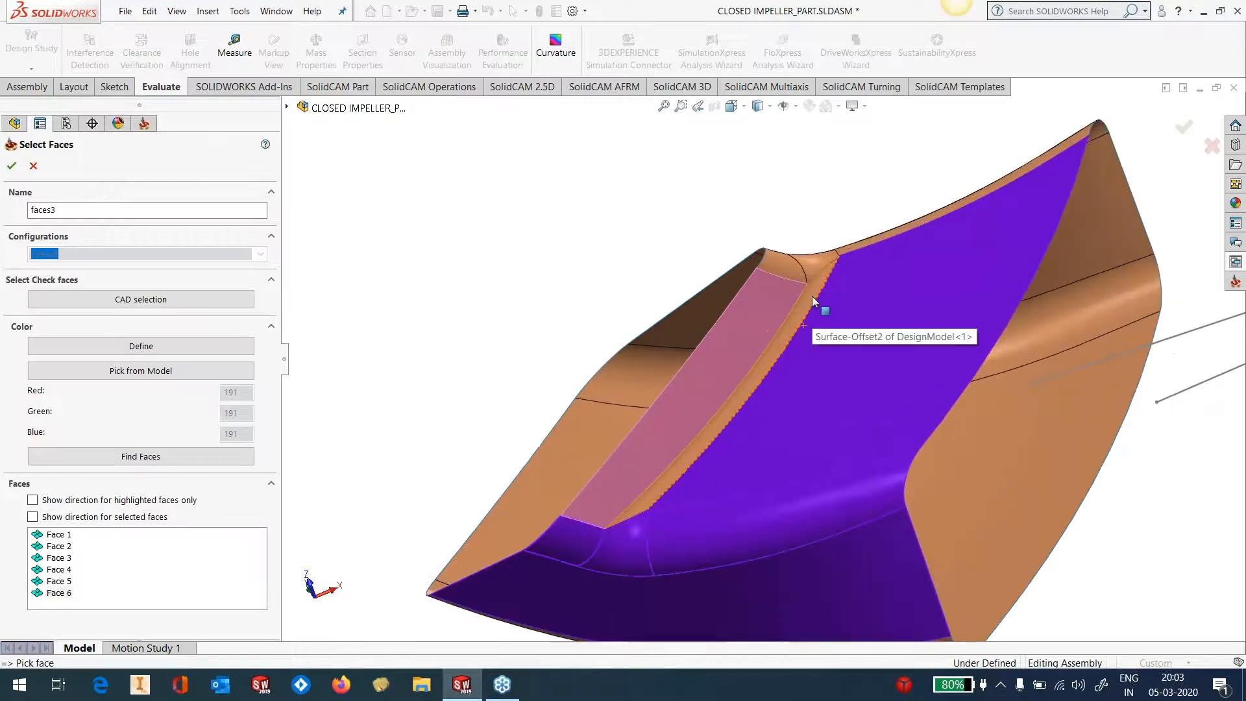
pyautogui.click(814, 300)
pyautogui.click(790, 272)
pyautogui.click(819, 264)
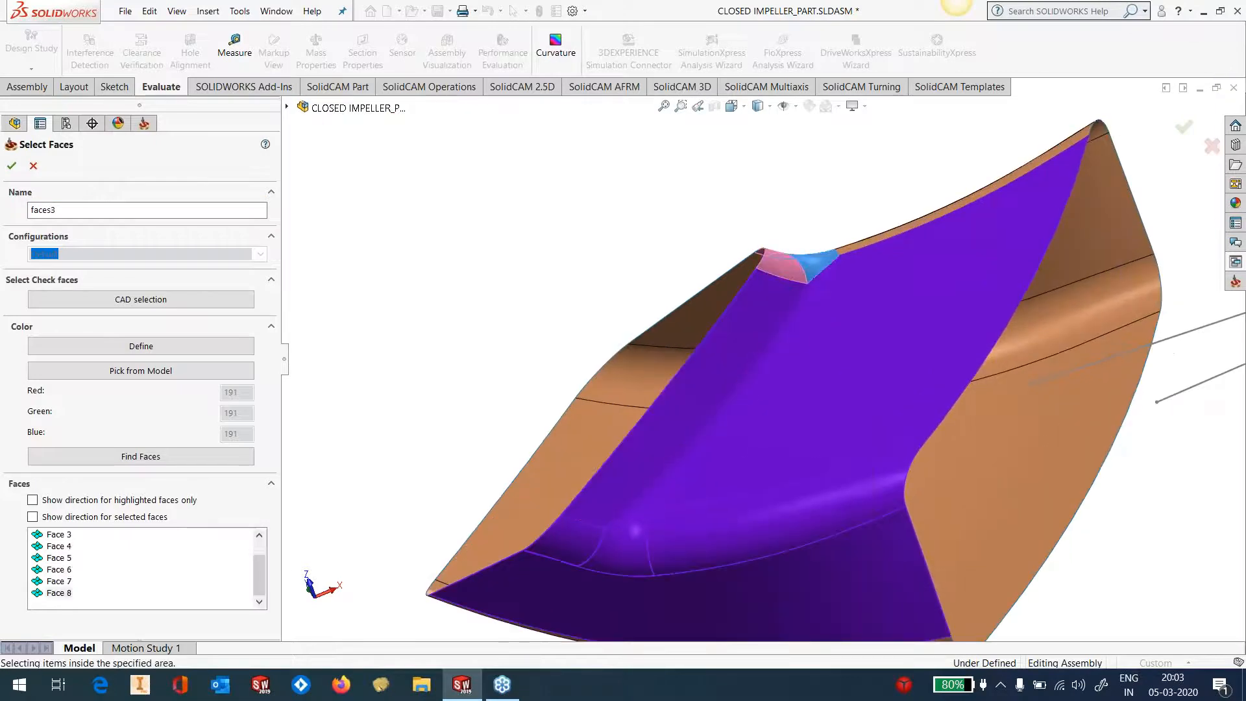
# Step: Add the remaining wall and fillet faces of the LOWER SURFACE body to the drive surface selection and accept it
pyautogui.click(856, 251)
pyautogui.click(1026, 437)
pyautogui.click(1049, 345)
pyautogui.click(1074, 262)
pyautogui.scroll(4, 910, 411)
pyautogui.moveTo(910, 411); pyautogui.dragTo(810, 465, button='middle')
pyautogui.click(838, 429)
pyautogui.moveTo(892, 387); pyautogui.dragTo(909, 279, button='middle')
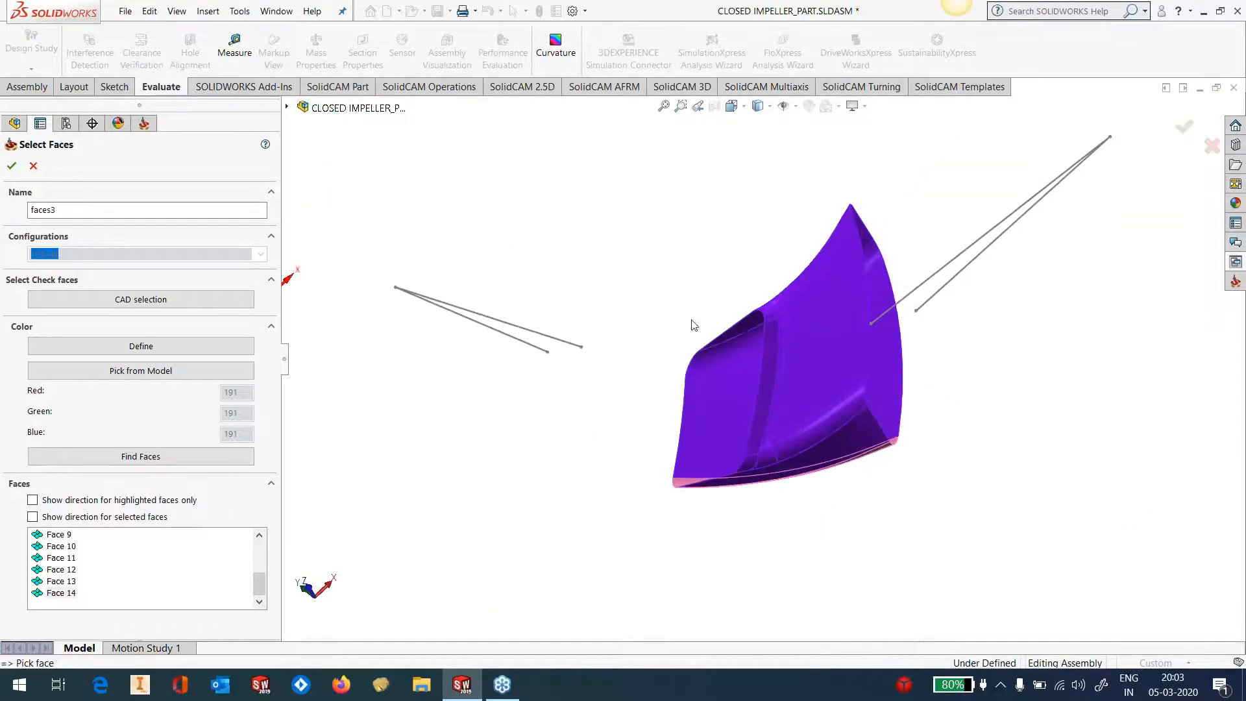
pyautogui.click(12, 166)
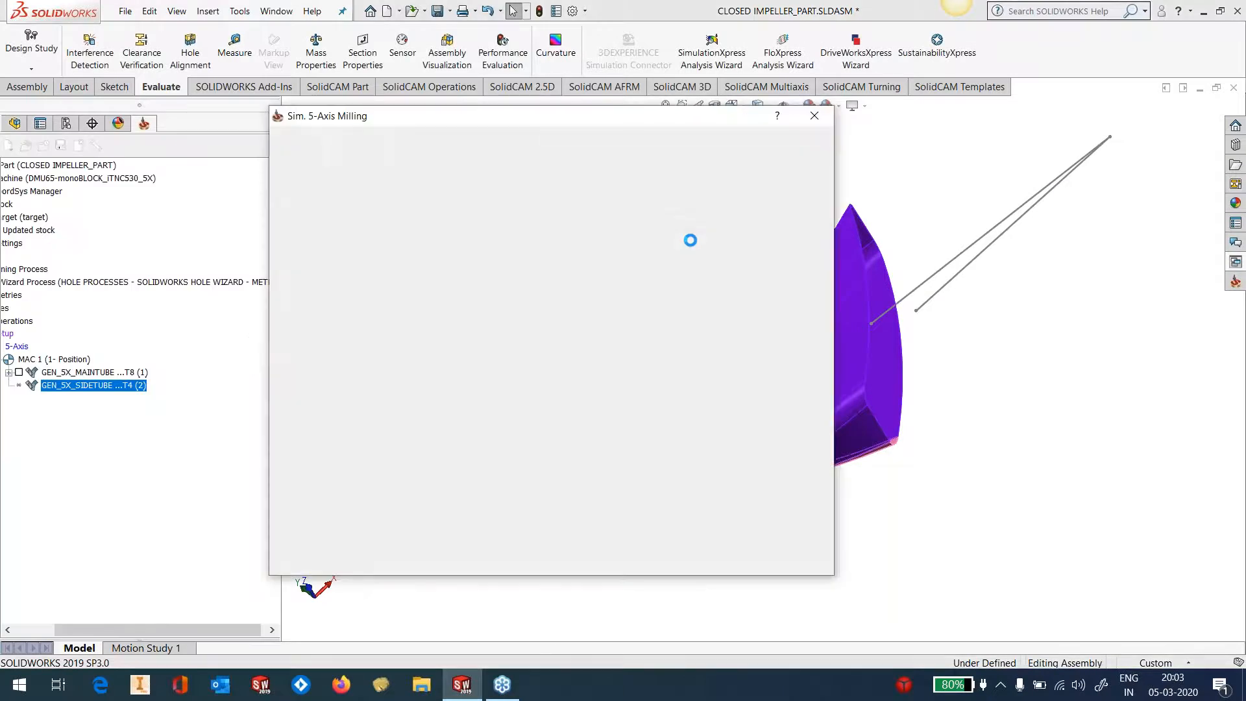
# Step: Define a new start edge curve from the closed edge loop around the passage's large outer opening
pyautogui.click(458, 303)
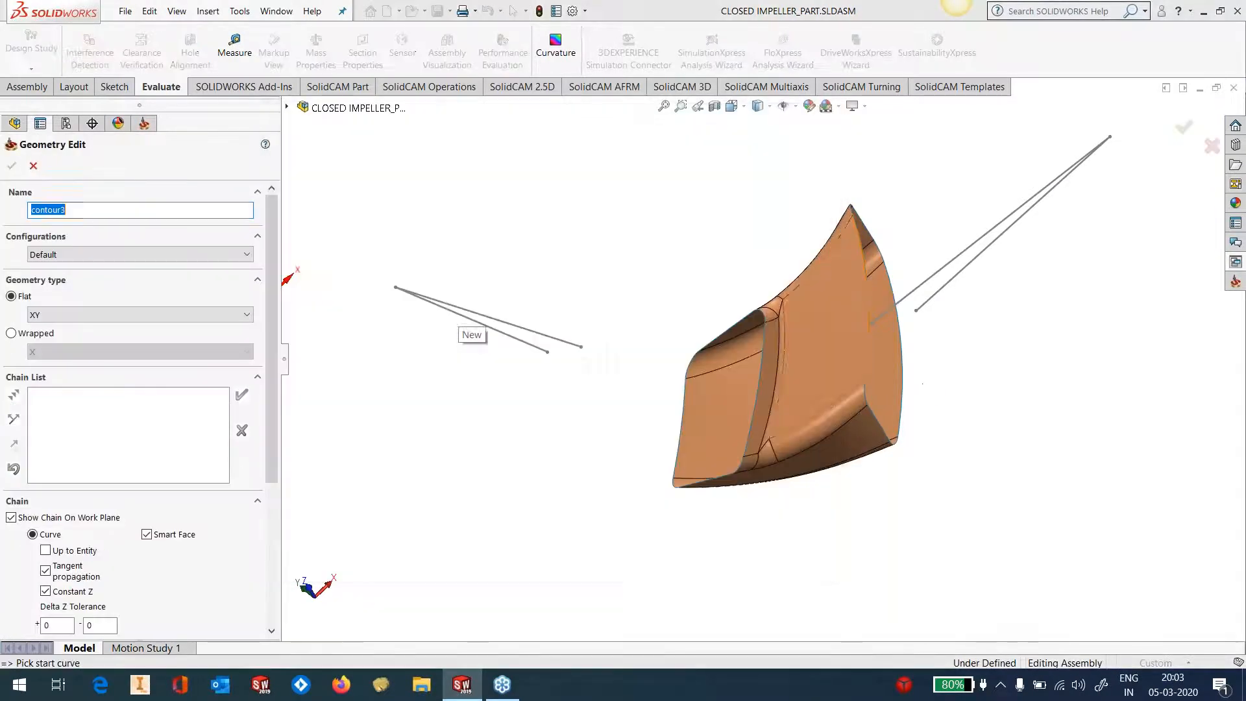
pyautogui.click(283, 202)
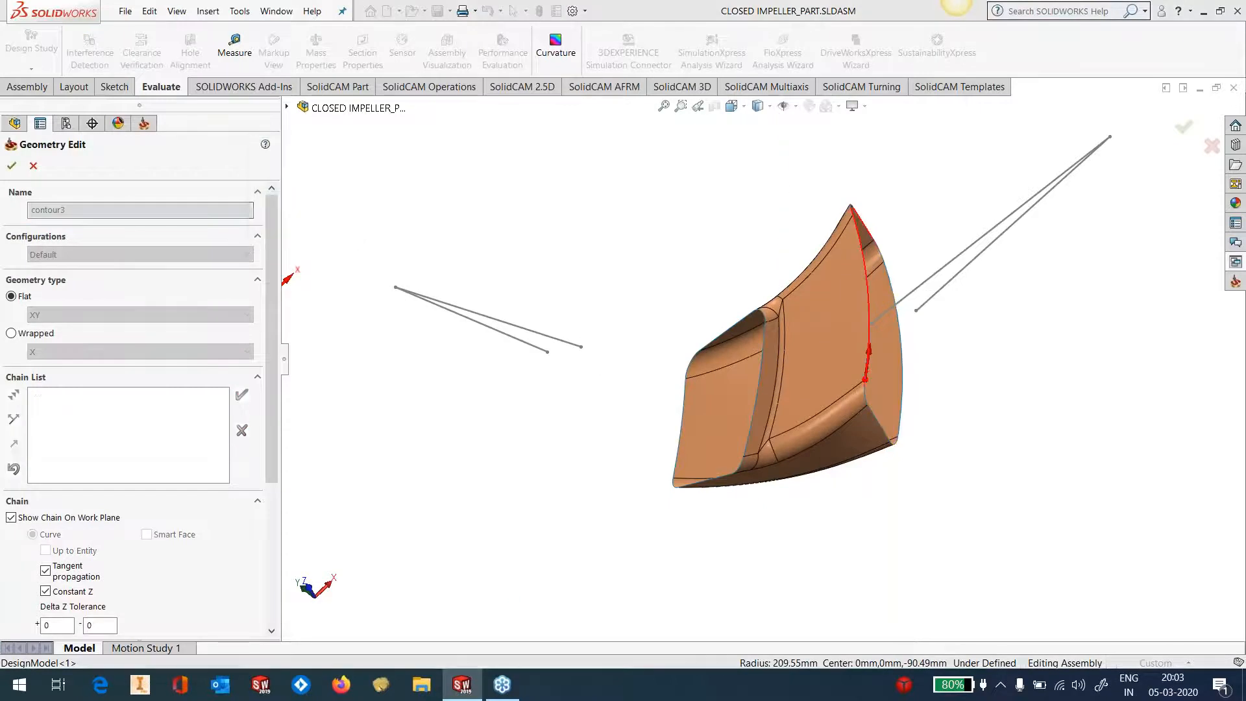
pyautogui.click(11, 167)
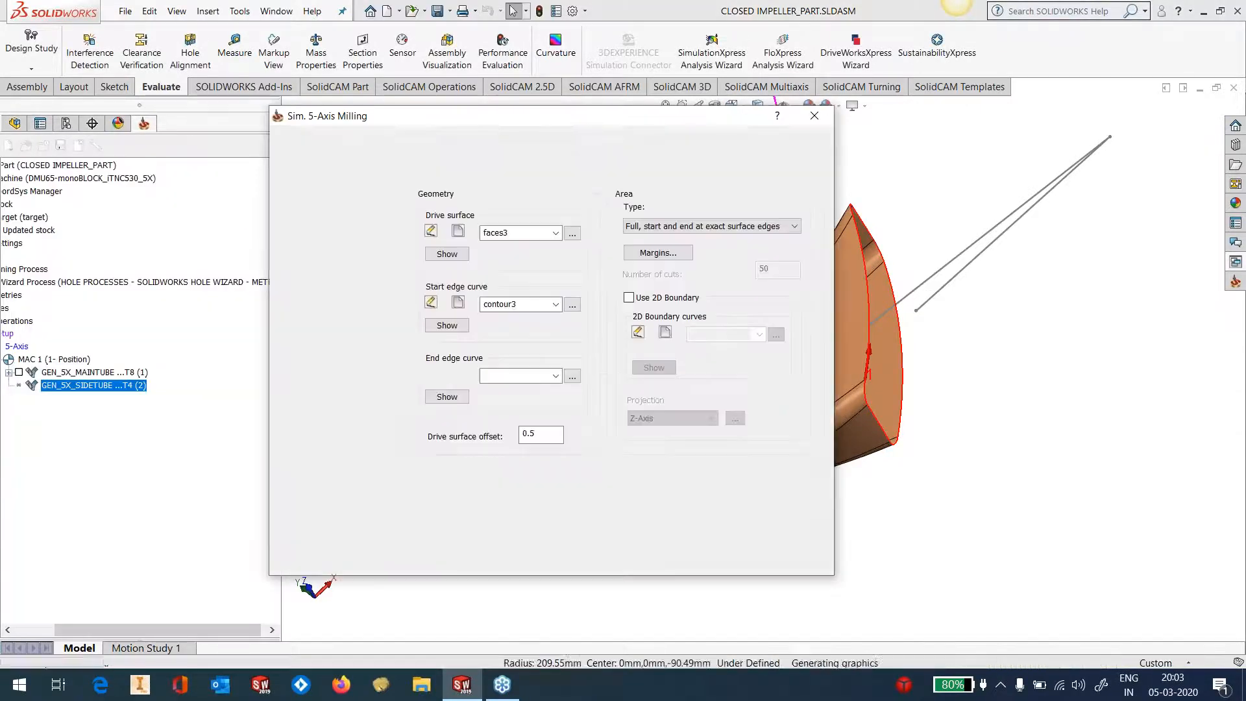
# Step: Define a new end edge curve from the closed edge loop around the passage's smaller inner opening
pyautogui.click(458, 375)
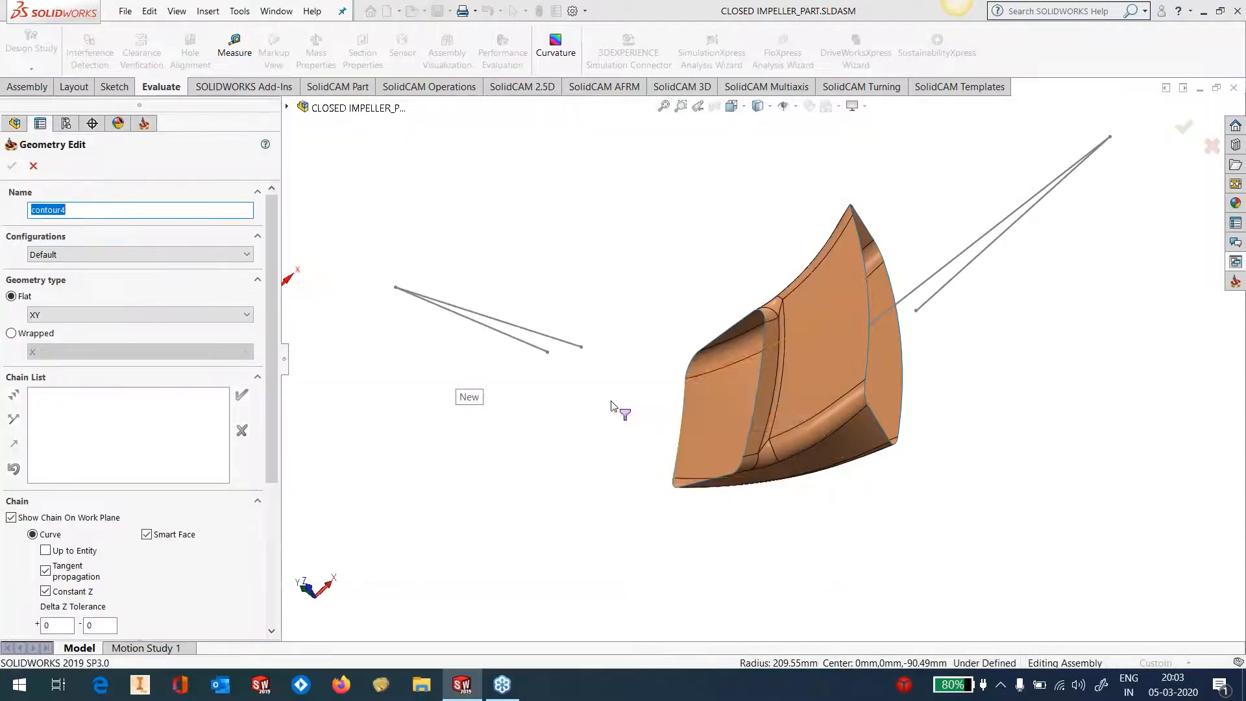
pyautogui.click(757, 400)
pyautogui.click(283, 200)
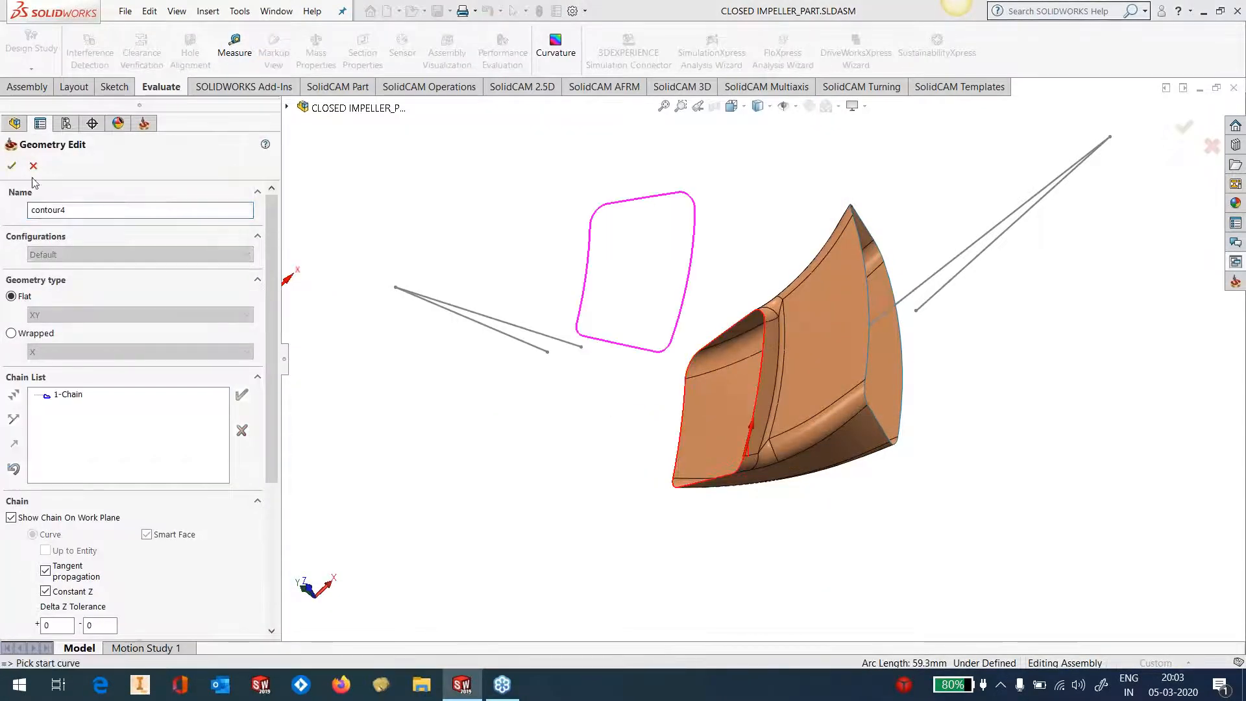
pyautogui.click(12, 166)
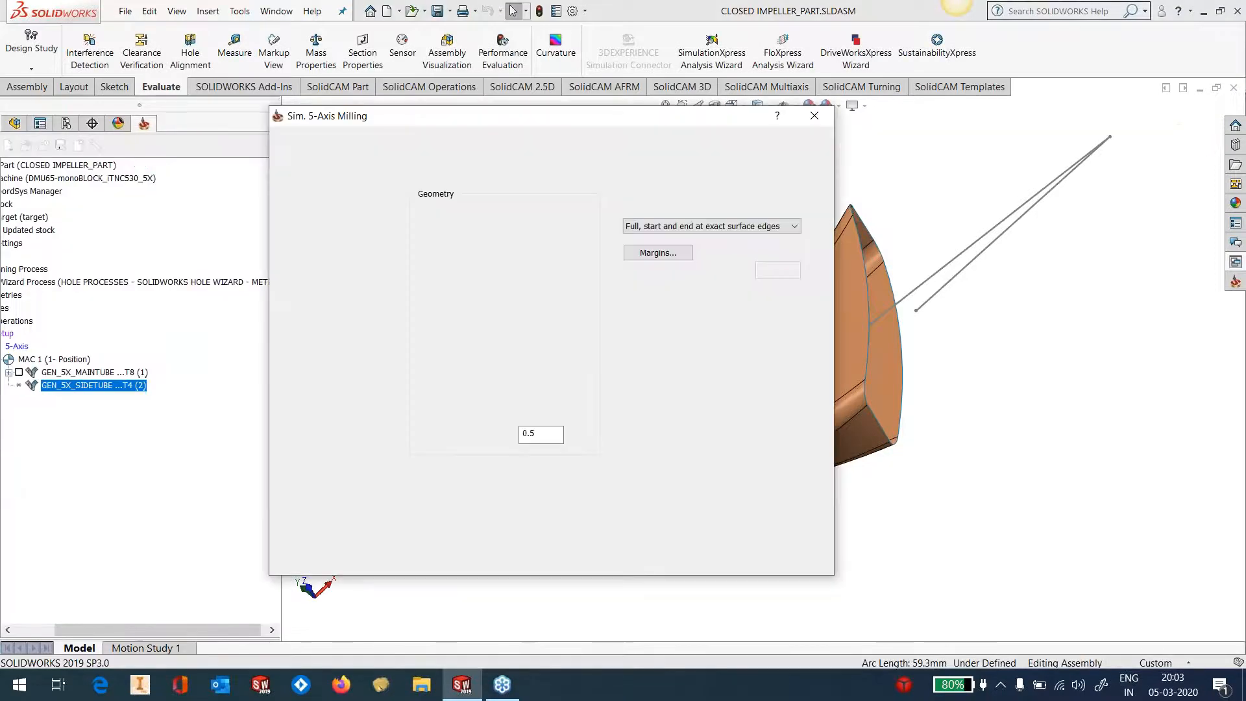
# Step: Review the tool and tool path parameters, then define a new tilt curve from the lower guide line outside the large opening
pyautogui.click(313, 215)
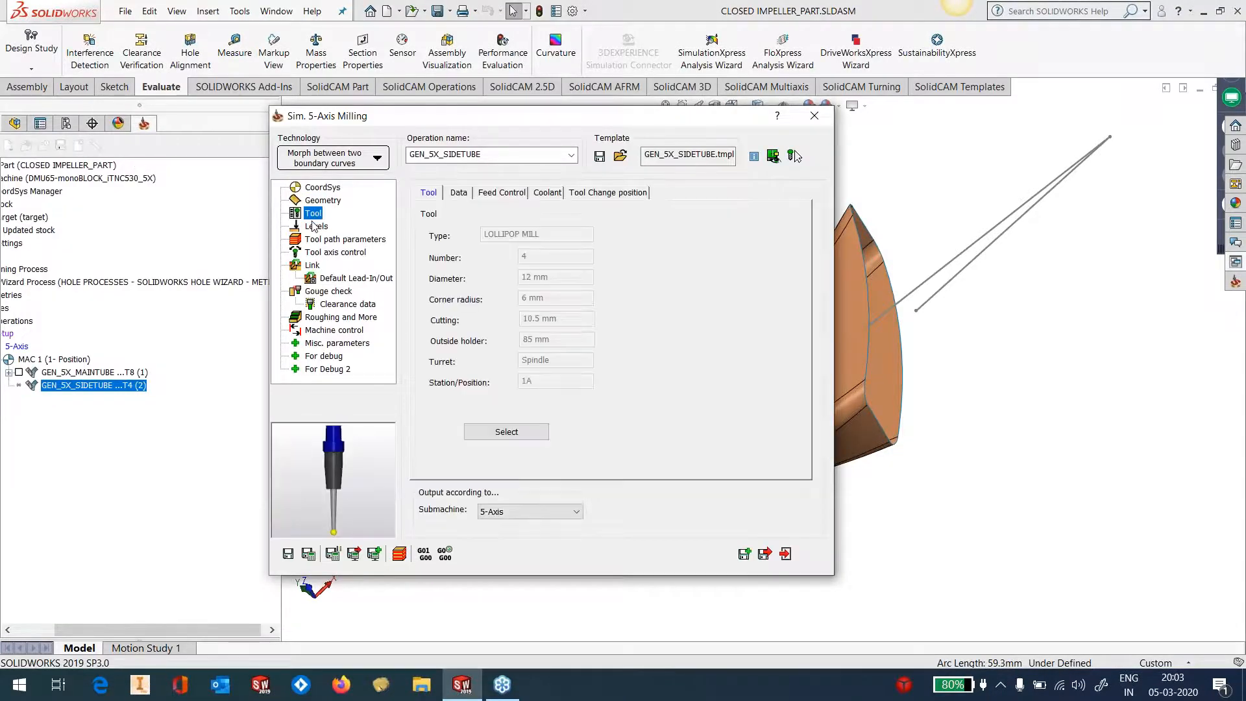
pyautogui.click(315, 227)
pyautogui.click(316, 240)
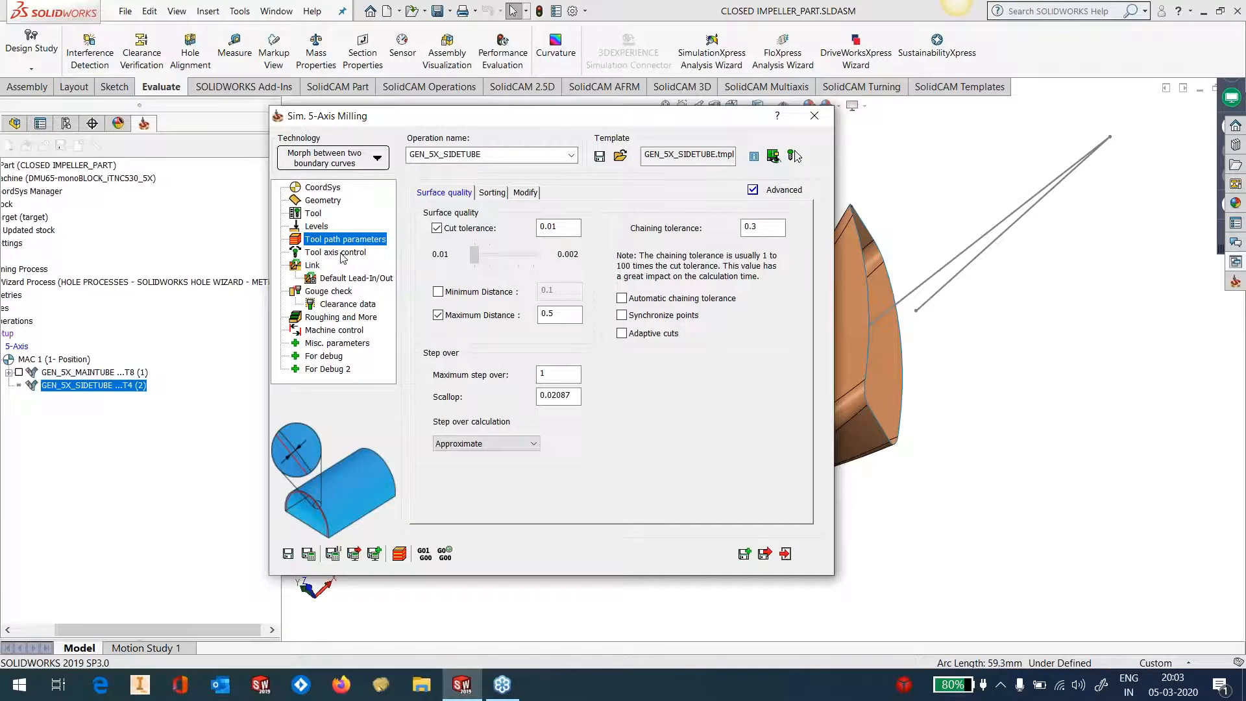
pyautogui.click(342, 254)
pyautogui.click(471, 193)
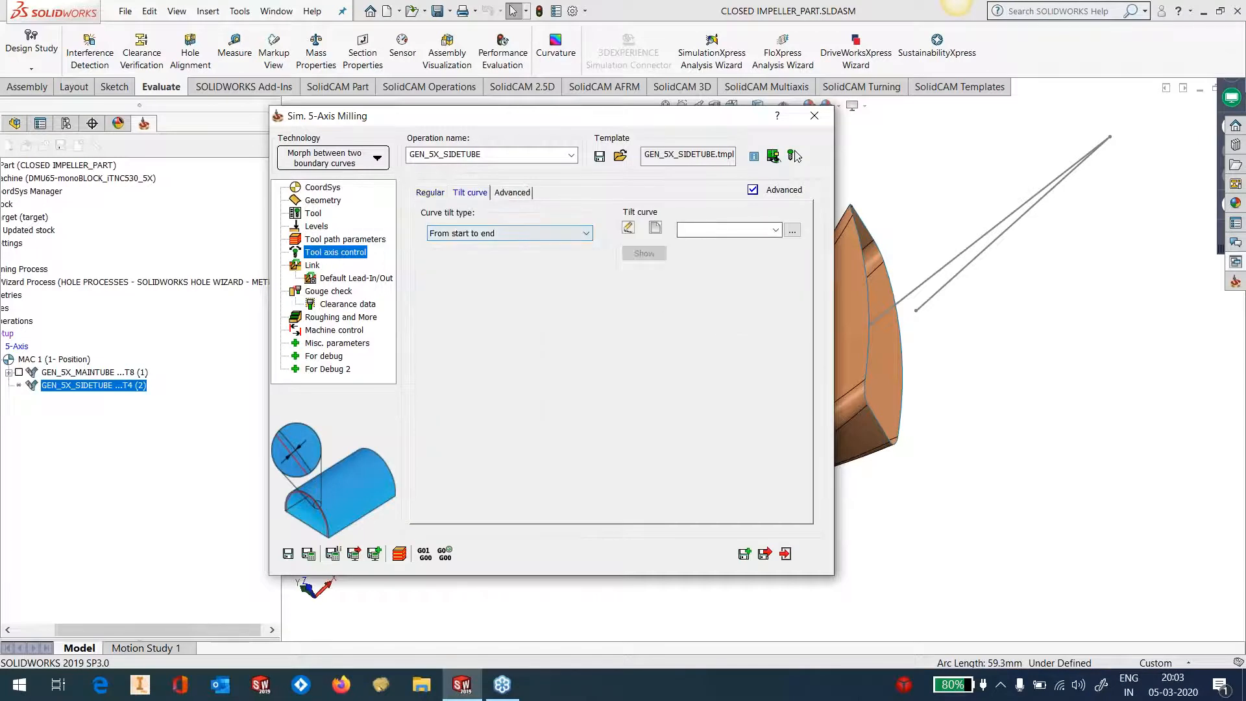
pyautogui.click(656, 229)
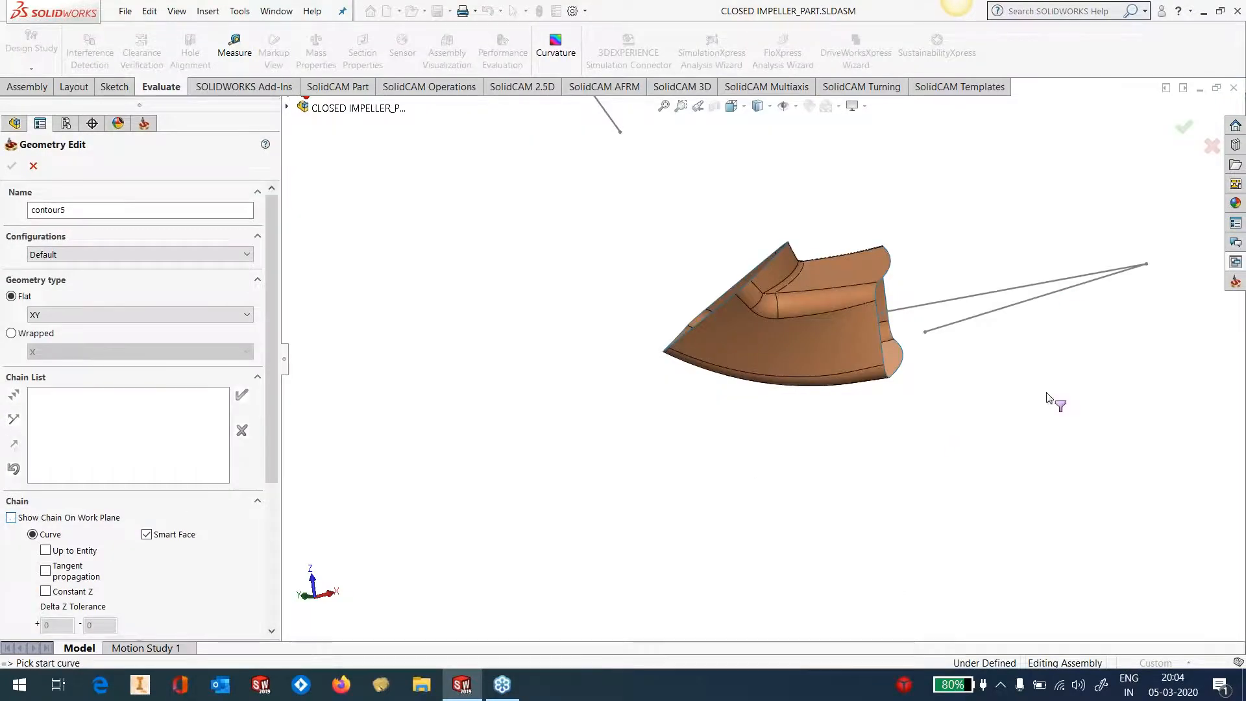
pyautogui.click(1136, 268)
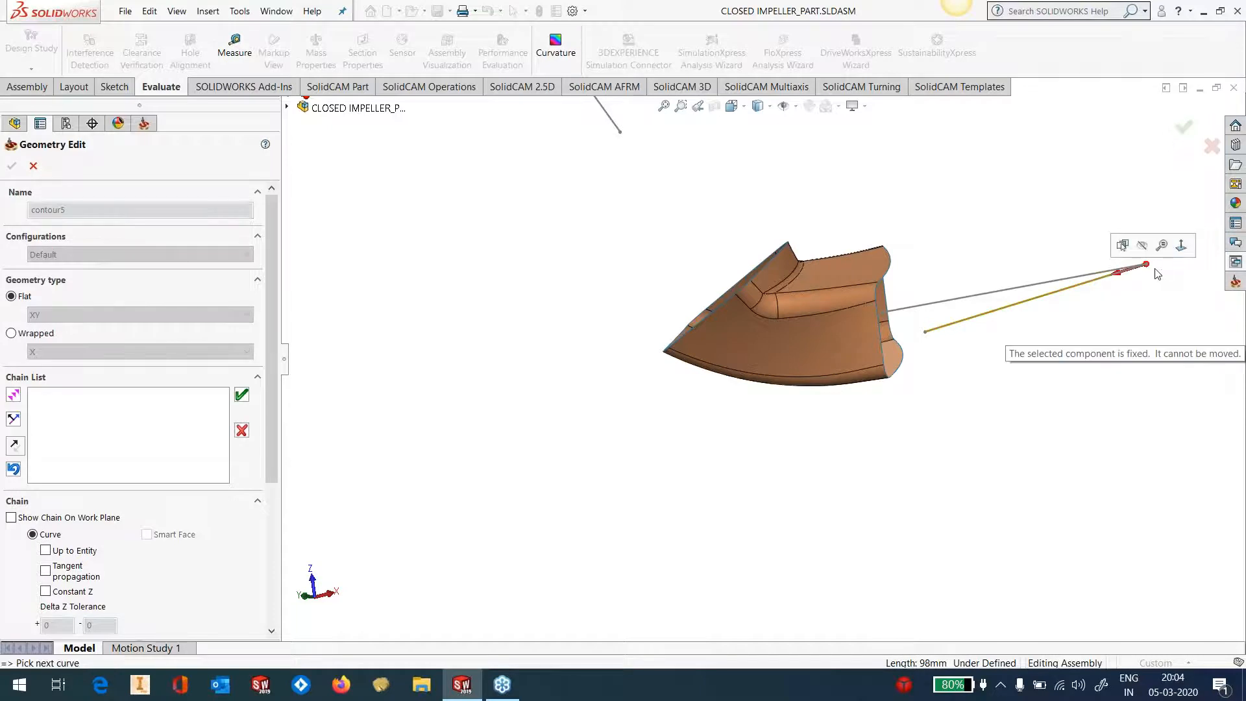
pyautogui.click(242, 394)
pyautogui.click(12, 167)
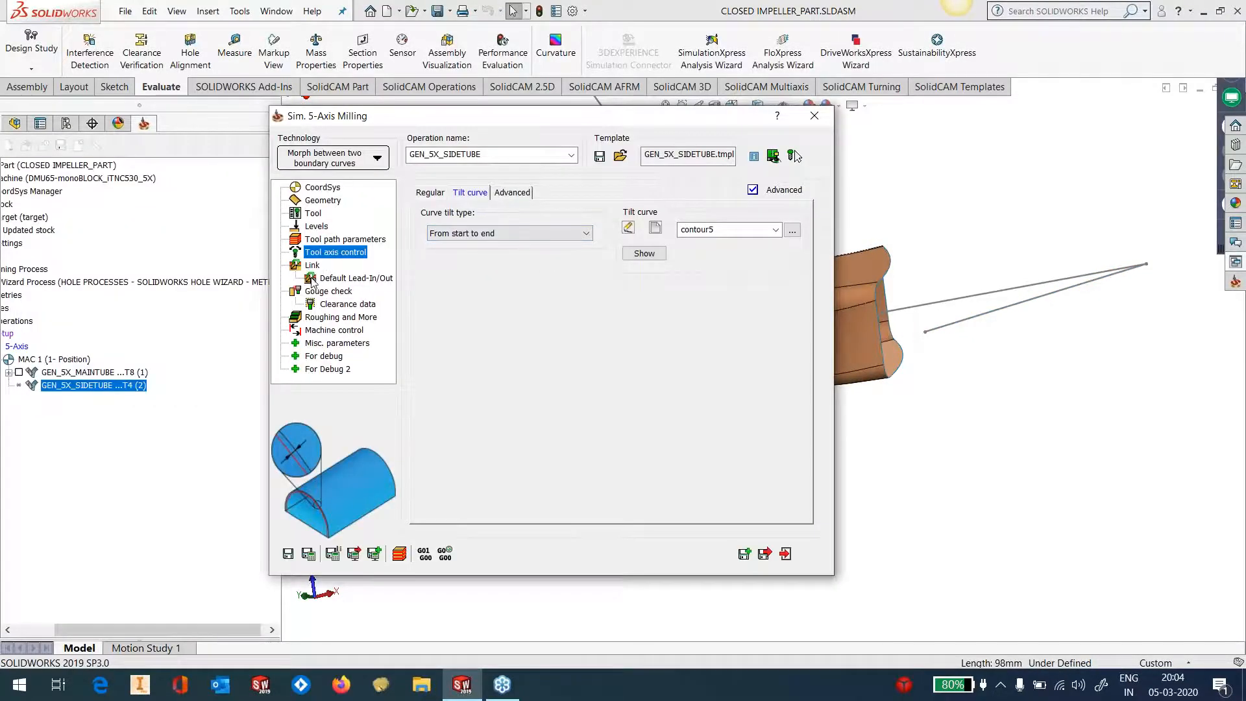
# Step: Define new check surfaces for the second gouge check from the large wall faces of the LOWER SURFACE body, leaving out the fillets
pyautogui.click(312, 279)
pyautogui.click(325, 292)
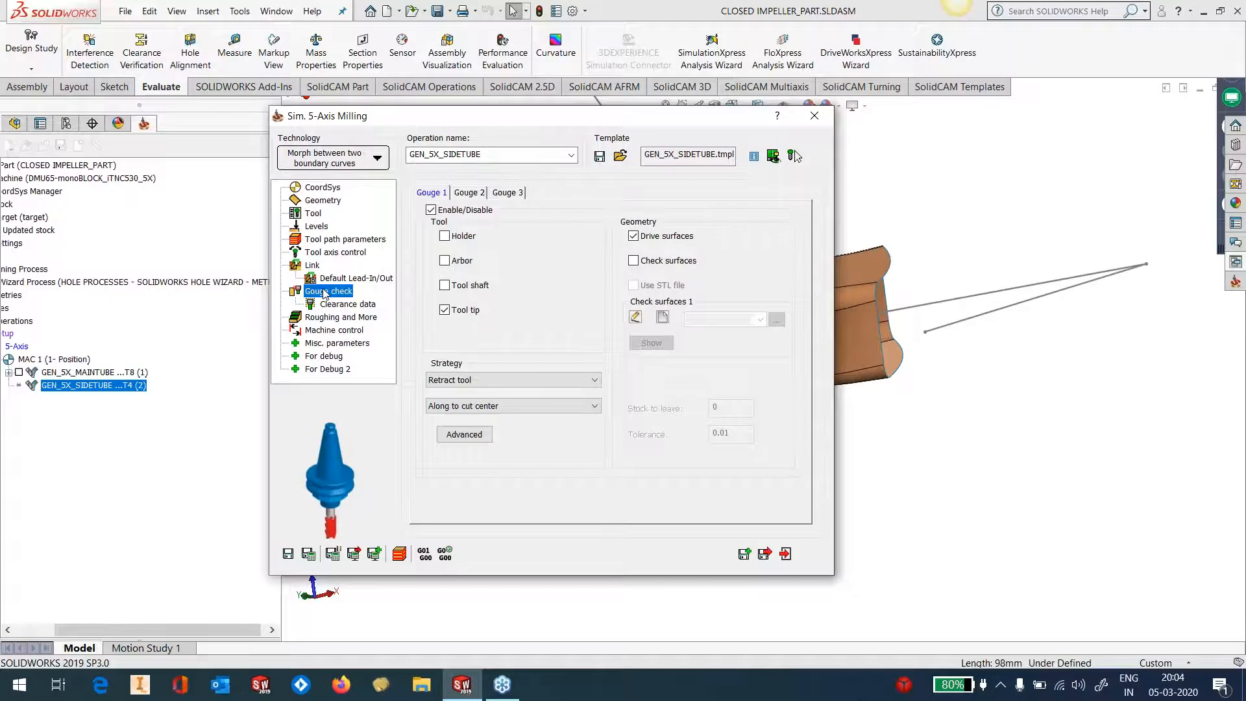
pyautogui.click(323, 303)
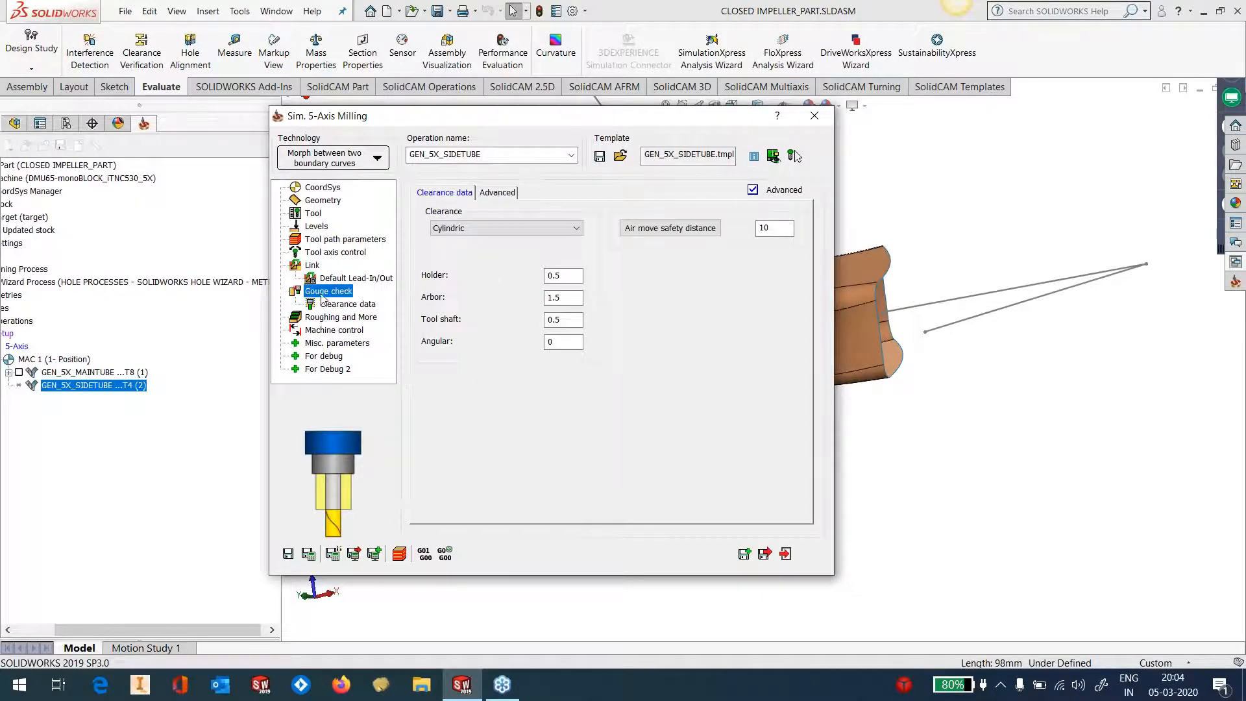
pyautogui.click(469, 192)
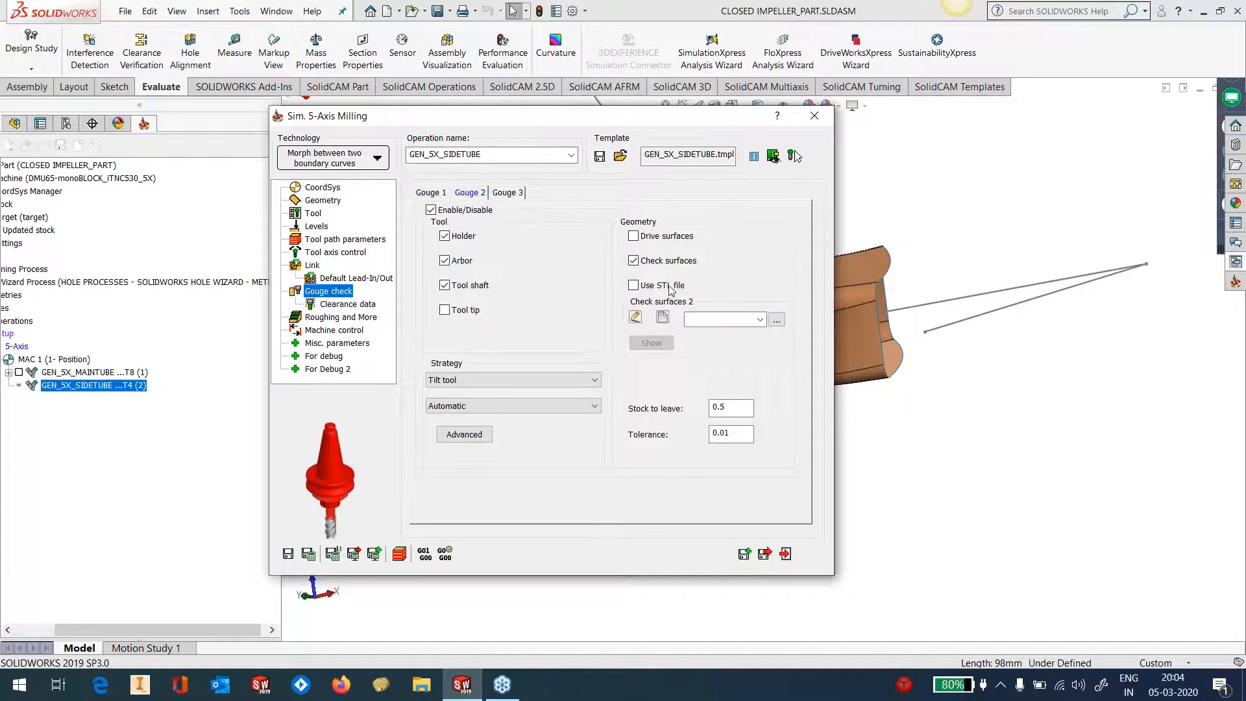
pyautogui.click(663, 318)
pyautogui.moveTo(935, 344); pyautogui.dragTo(870, 311, button='middle')
pyautogui.click(855, 312)
pyautogui.click(858, 418)
pyautogui.click(858, 417)
pyautogui.moveTo(951, 391); pyautogui.dragTo(879, 434, button='middle')
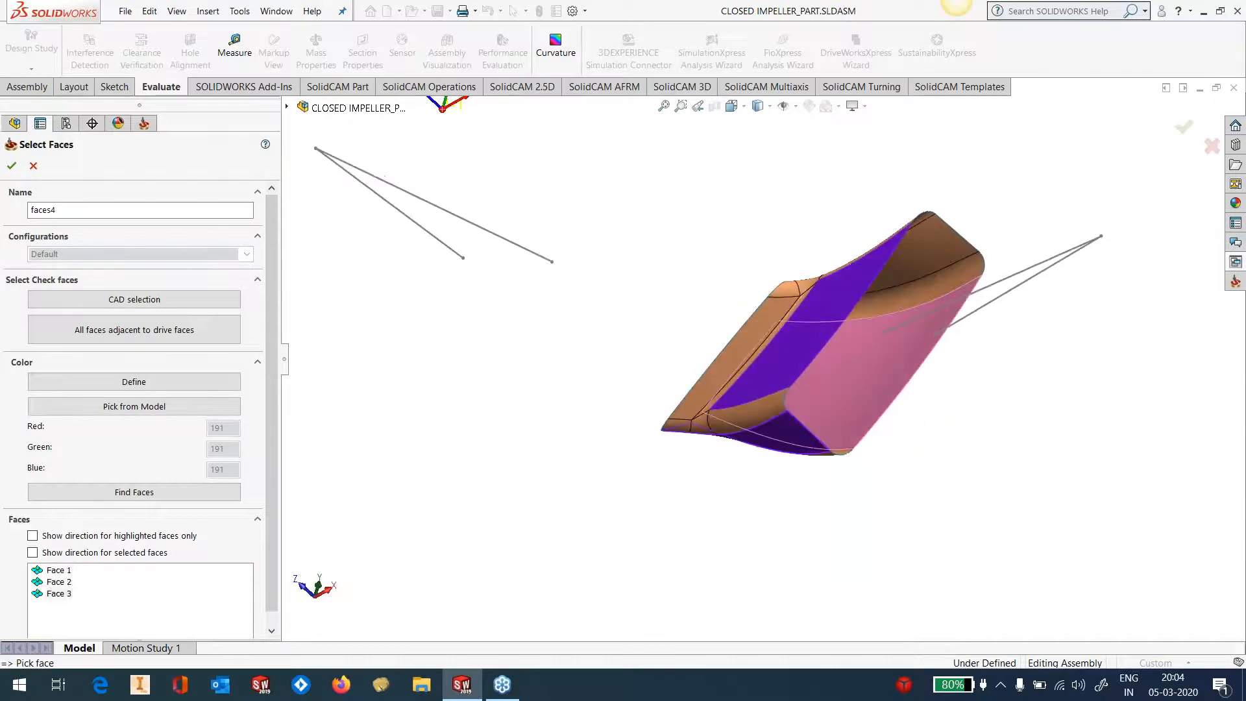
pyautogui.click(915, 256)
pyautogui.scroll(-5, 835, 289)
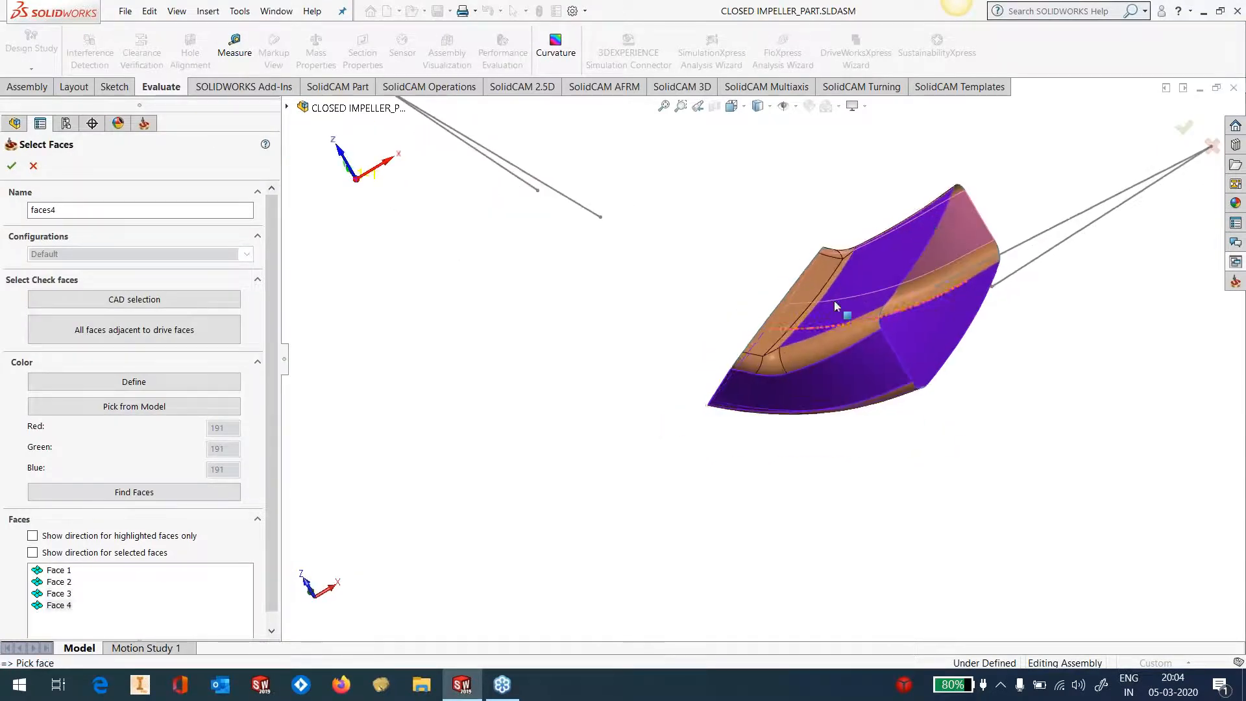
pyautogui.click(832, 304)
pyautogui.scroll(5, 799, 431)
pyautogui.moveTo(805, 378); pyautogui.dragTo(765, 422, button='middle')
pyautogui.click(12, 167)
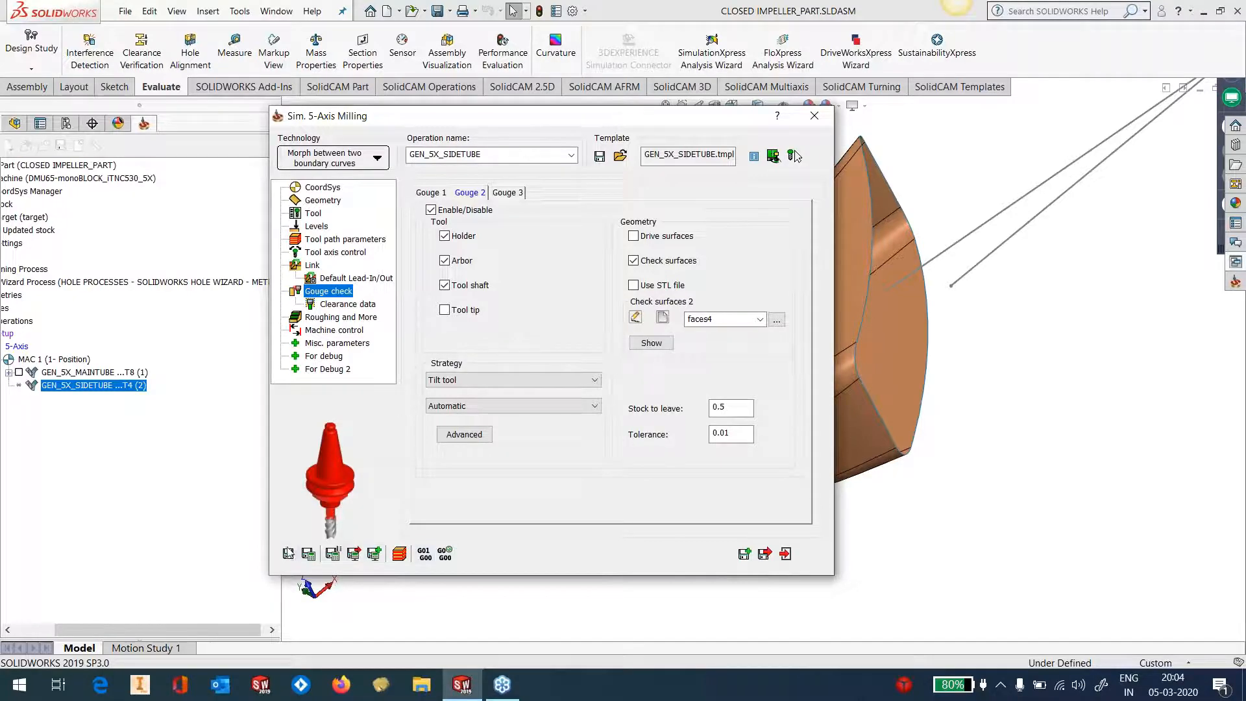
# Step: Save and calculate the GEN_5X_SIDETUBE operation, inspect its tool path on the lower surface and close the operation dialog
pyautogui.click(309, 556)
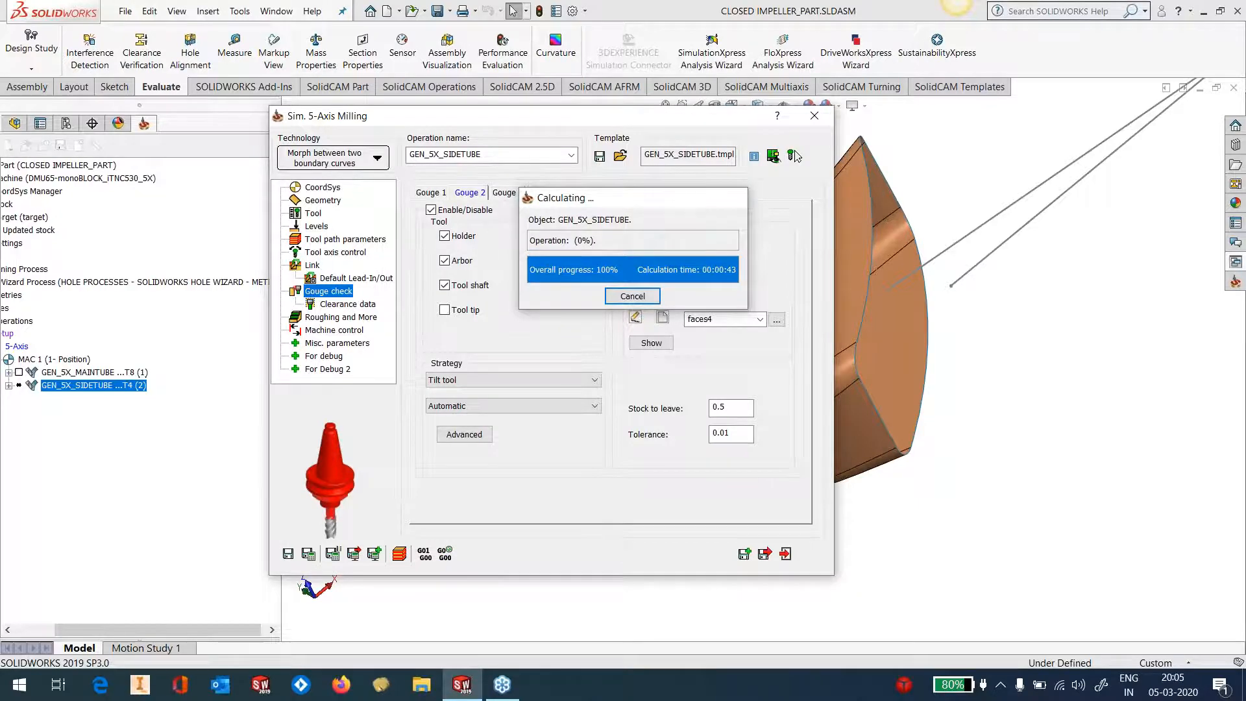
pyautogui.moveTo(1018, 345); pyautogui.dragTo(708, 447, button='middle')
pyautogui.scroll(4, 758, 358)
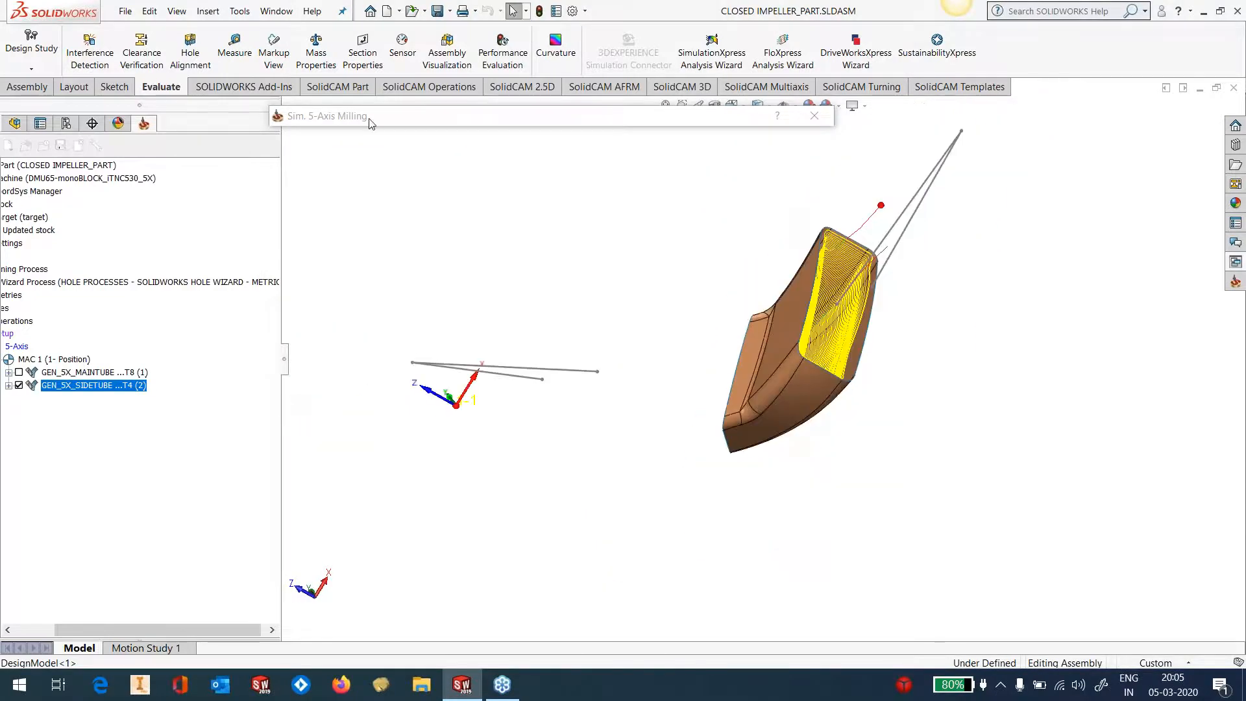
pyautogui.click(240, 11)
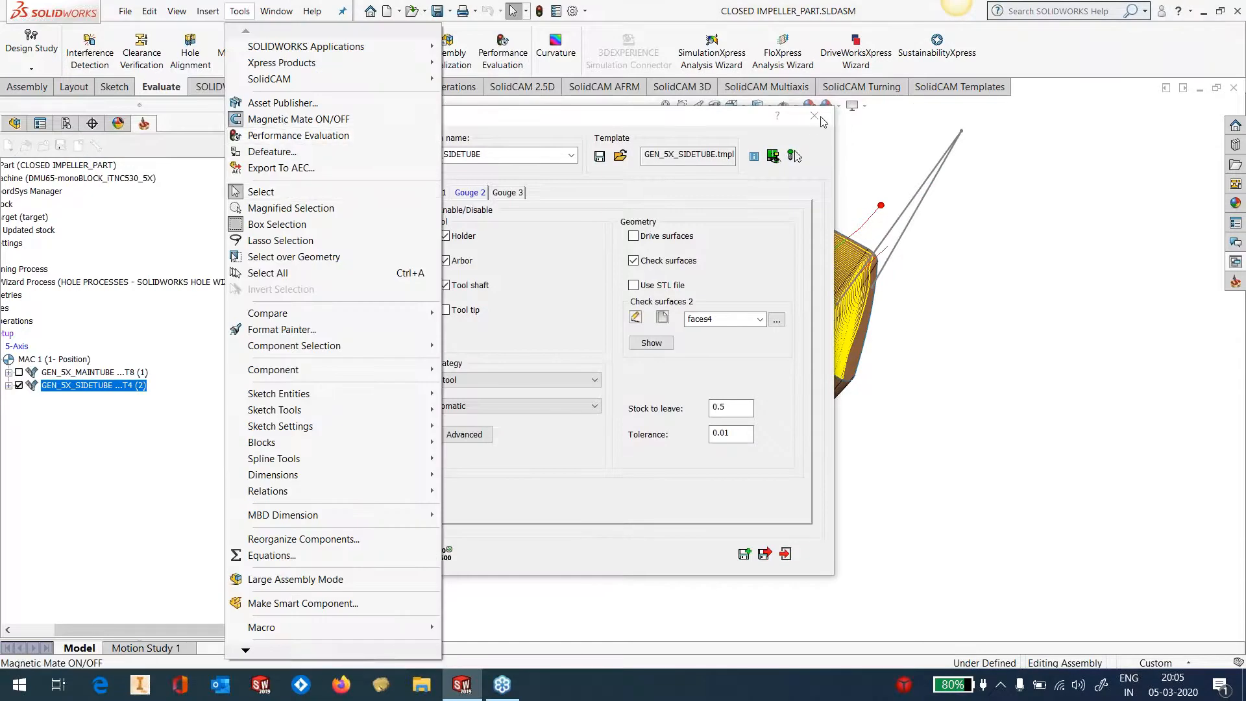
pyautogui.click(241, 14)
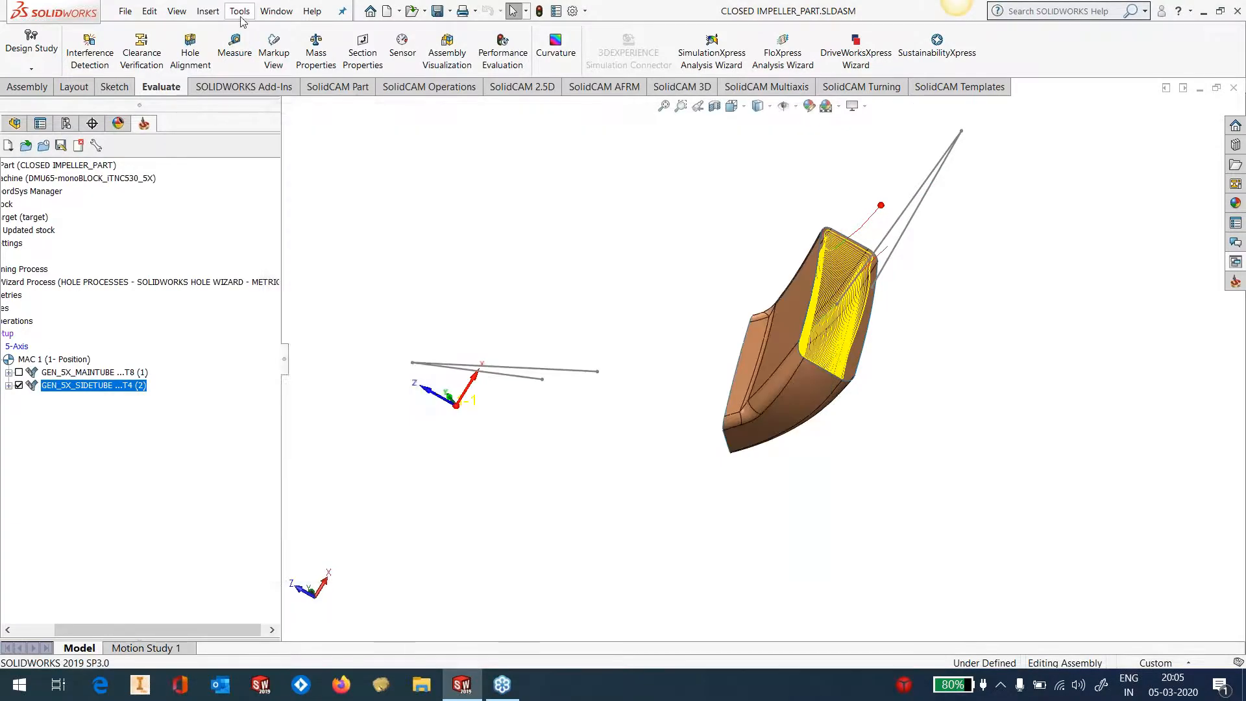
# Step: Turn off Enable verification for the machine simulation in the SolidCAM settings and accept the change
pyautogui.click(240, 15)
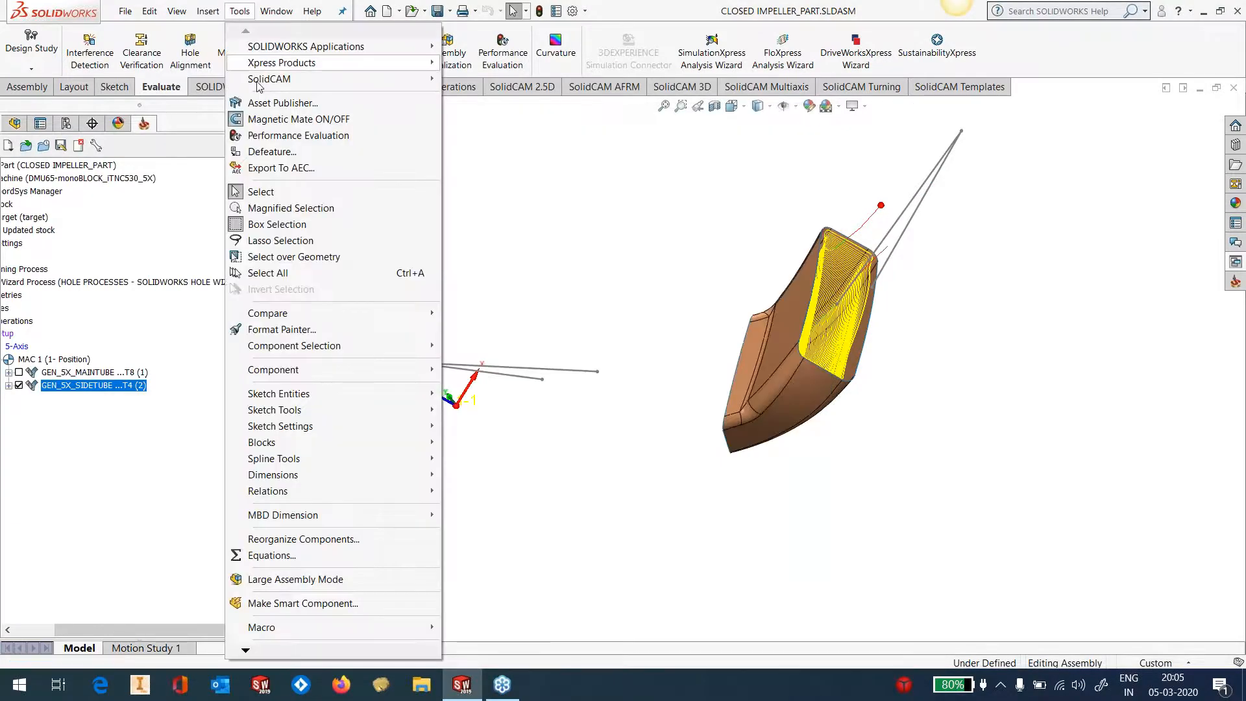
pyautogui.moveTo(292, 78)
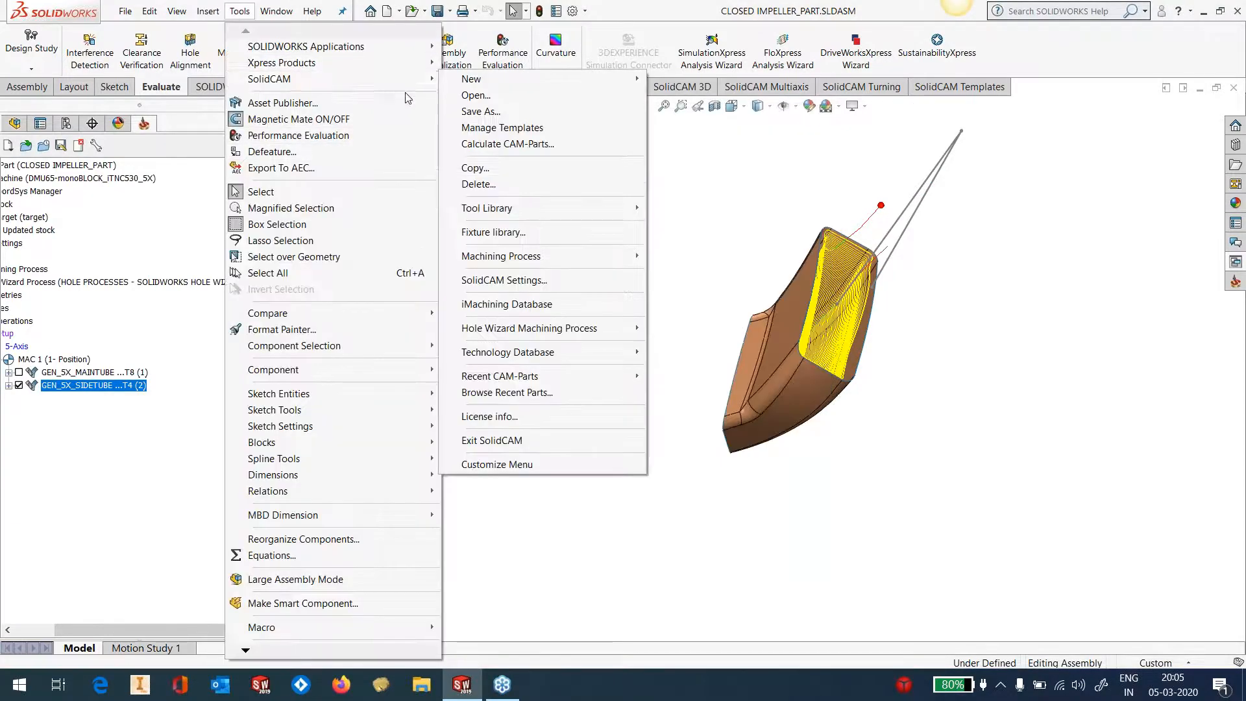
pyautogui.click(522, 279)
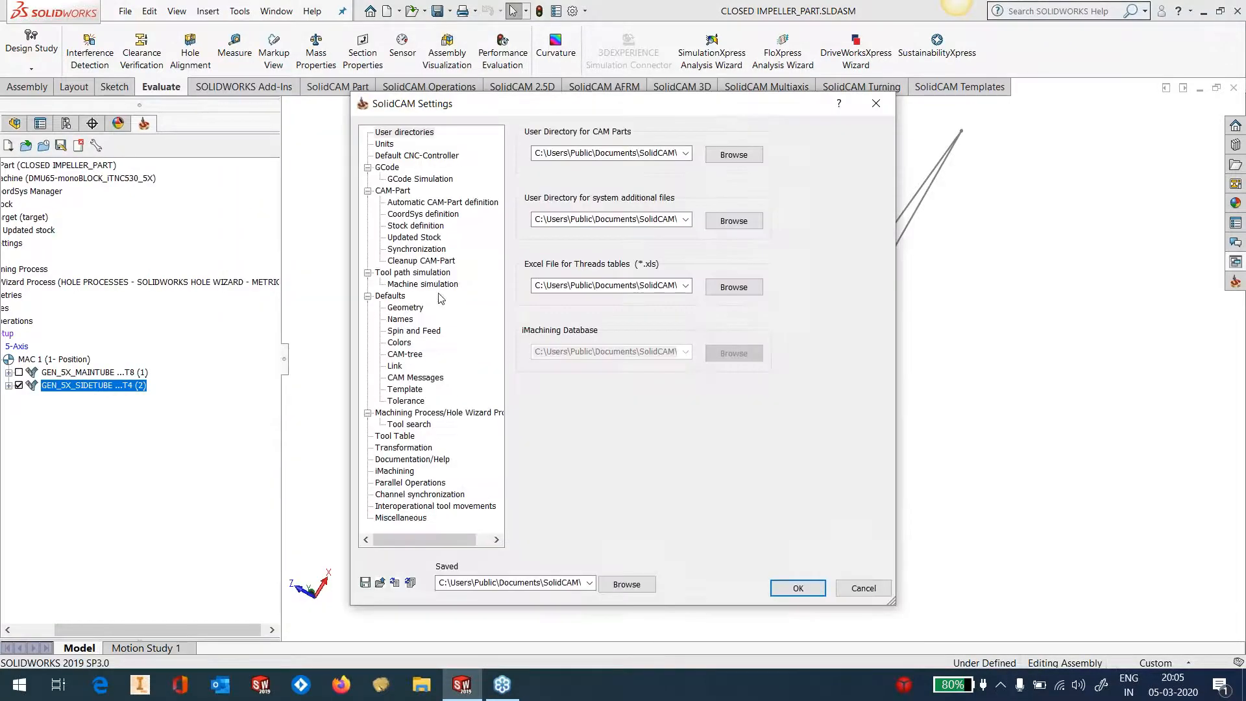
pyautogui.click(439, 285)
pyautogui.click(582, 265)
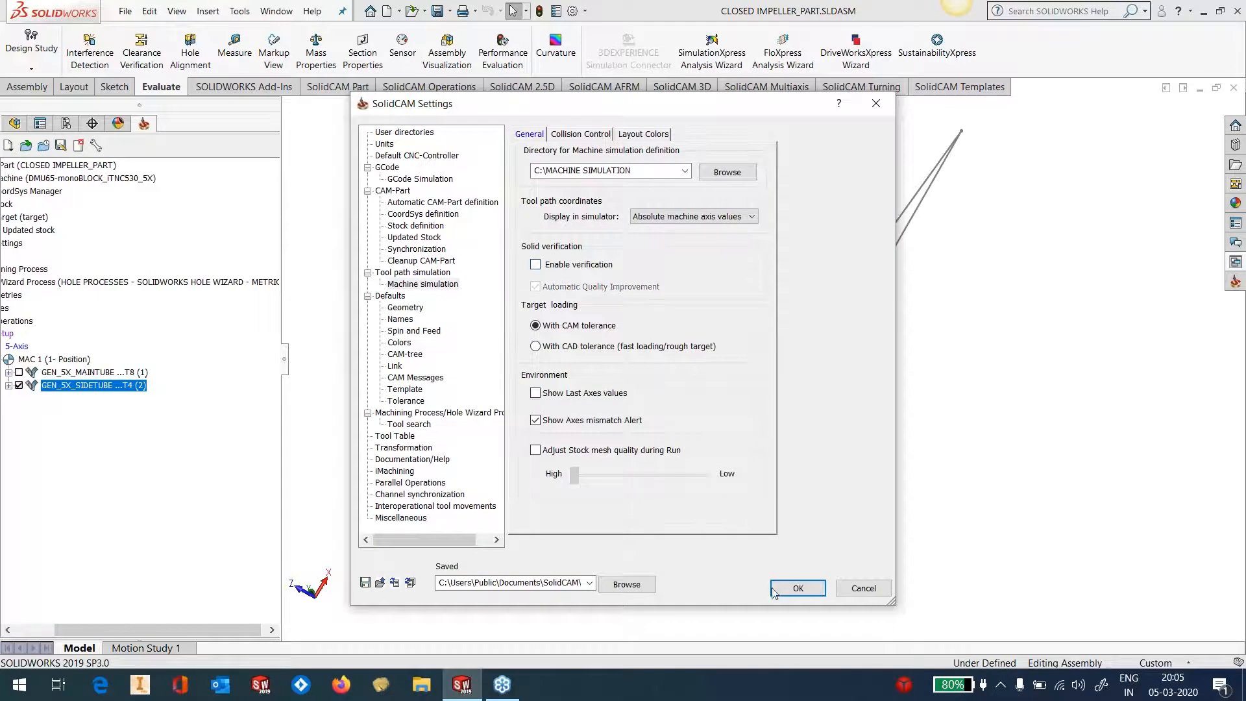
pyautogui.click(798, 589)
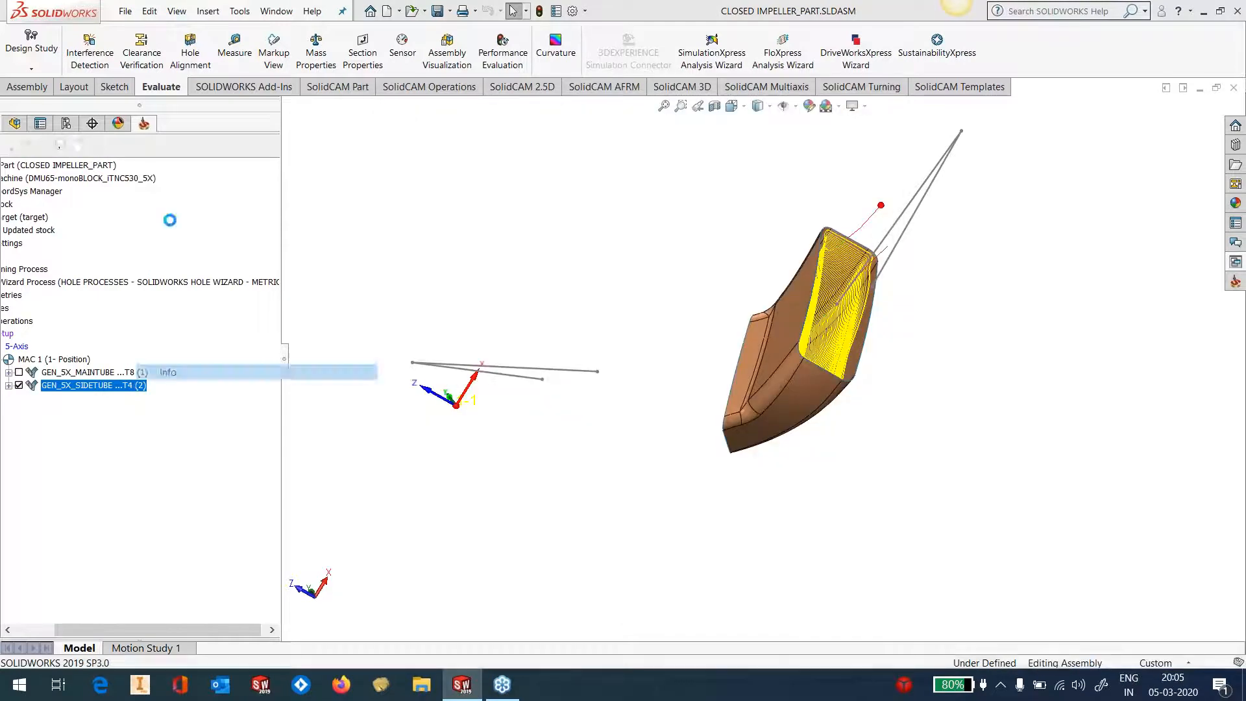
pyautogui.click(134, 8)
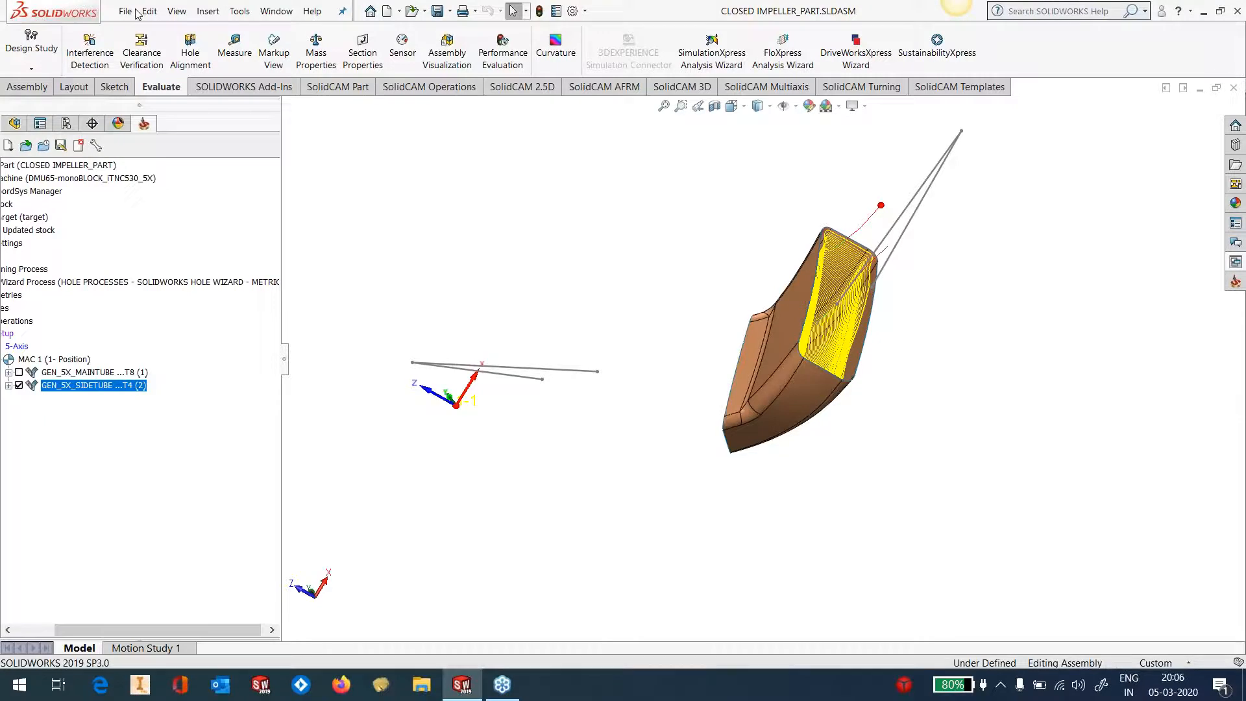
# Step: Run the machine simulation of the GEN_5X_SIDETUBE operation with a close view of the impeller, stop it and exit the simulation
pyautogui.rightClick(102, 390)
pyautogui.click(148, 256)
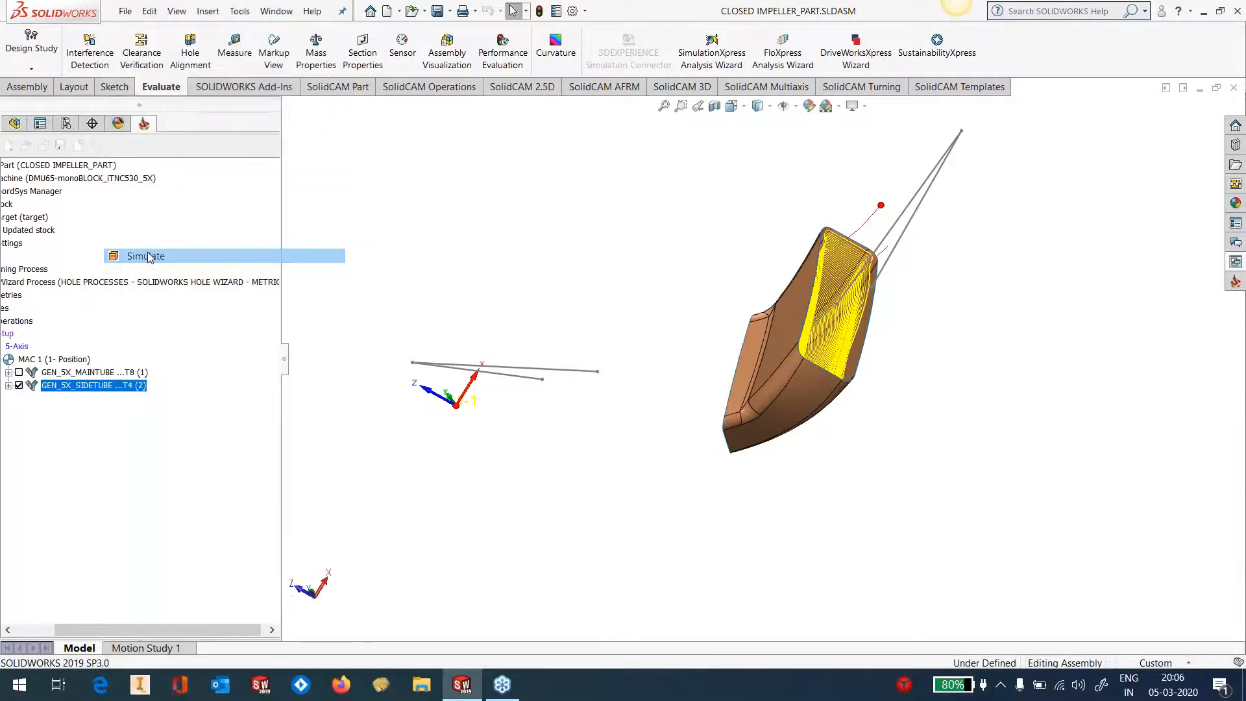
pyautogui.click(245, 294)
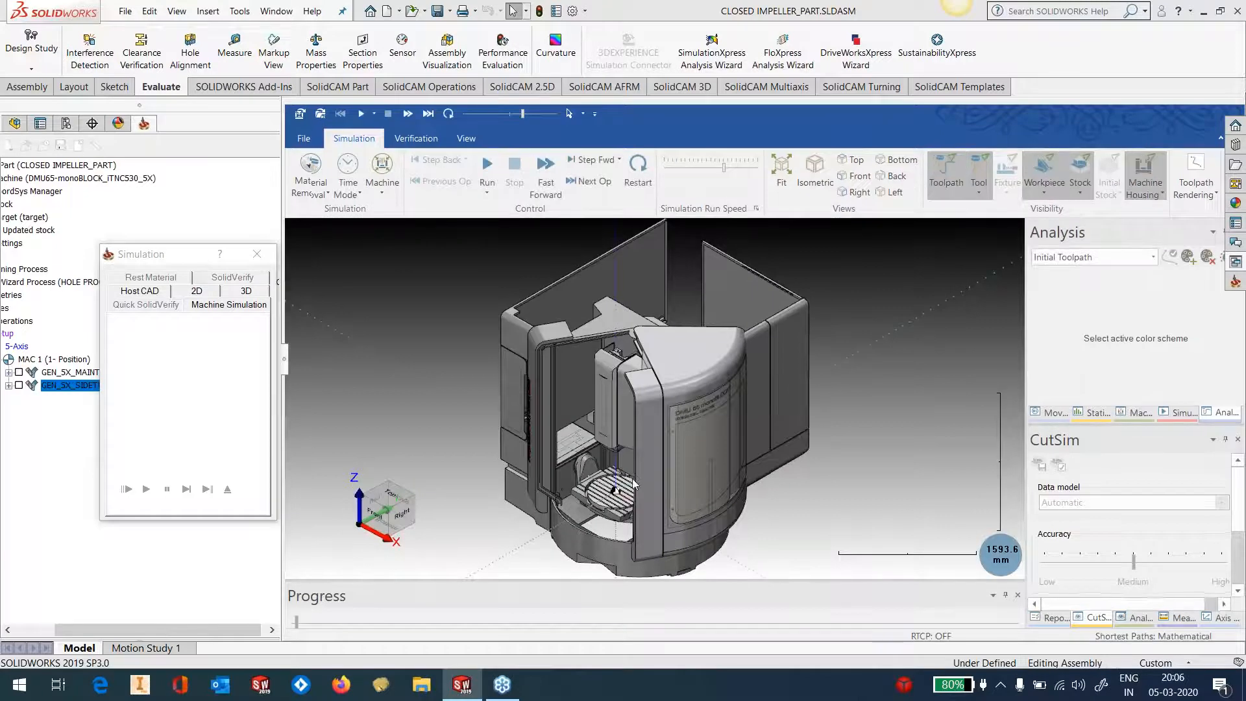
pyautogui.scroll(3, 609, 516)
pyautogui.scroll(3, 610, 517)
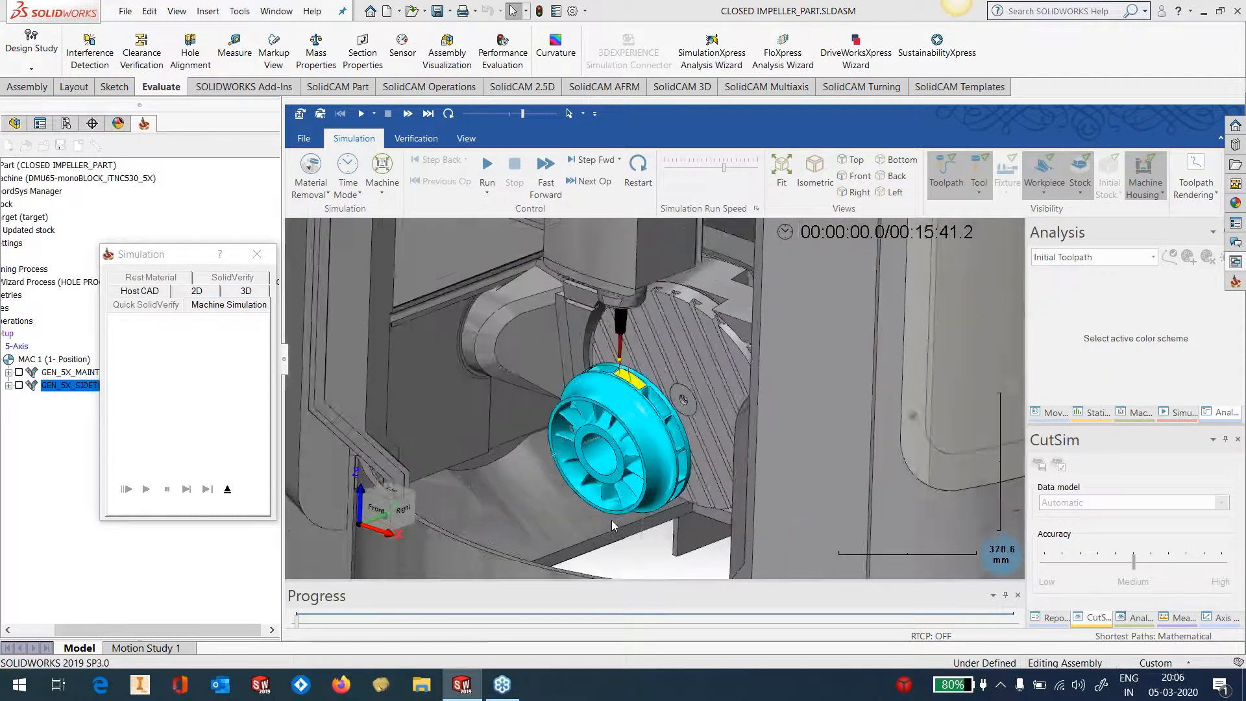
pyautogui.scroll(5, 612, 520)
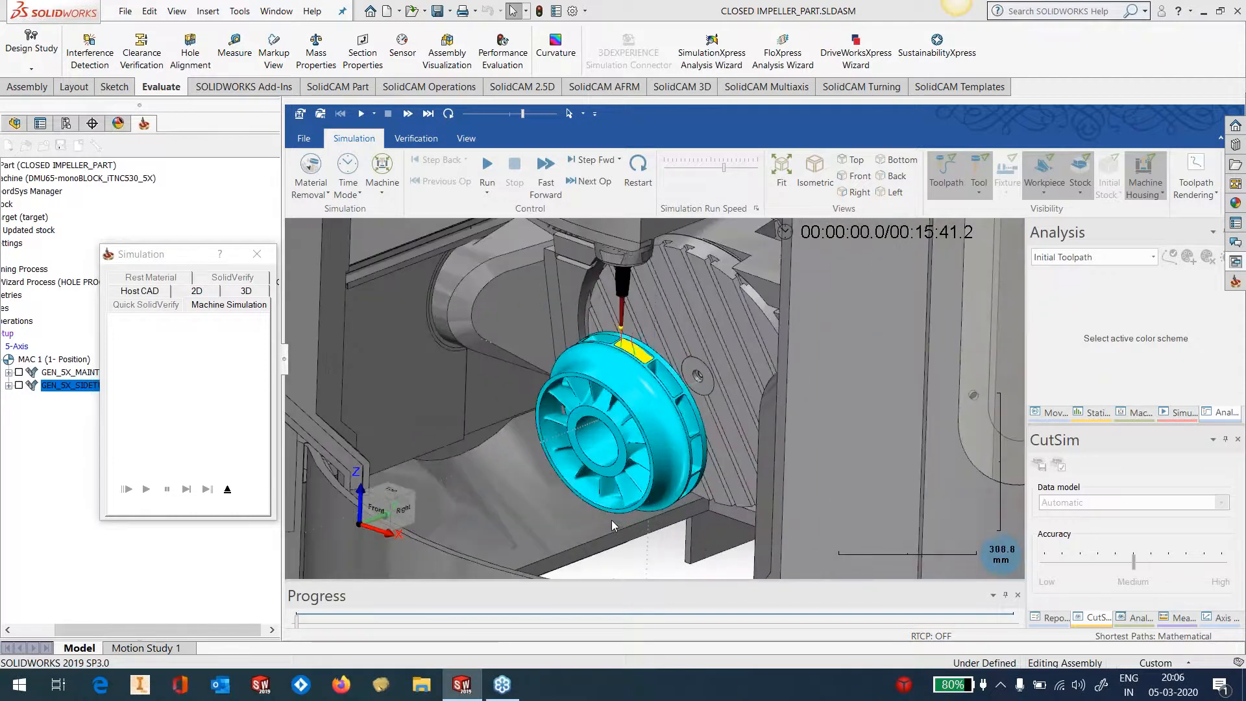
pyautogui.click(486, 168)
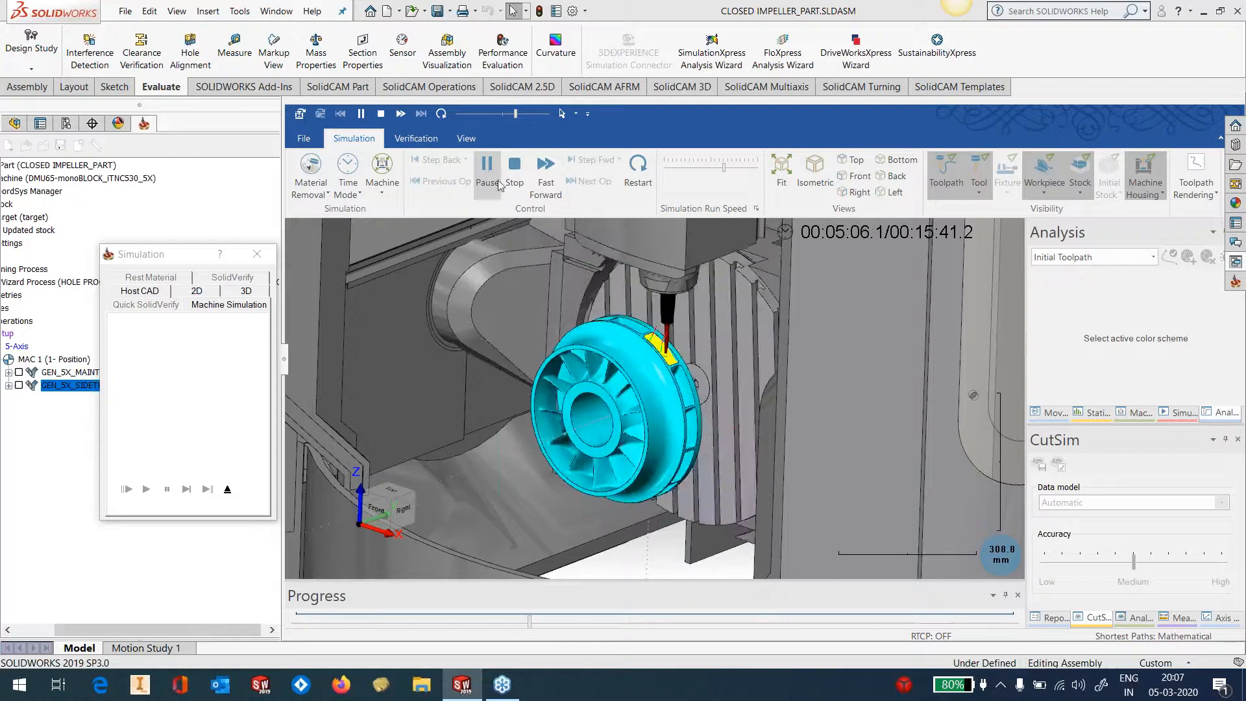
pyautogui.click(515, 174)
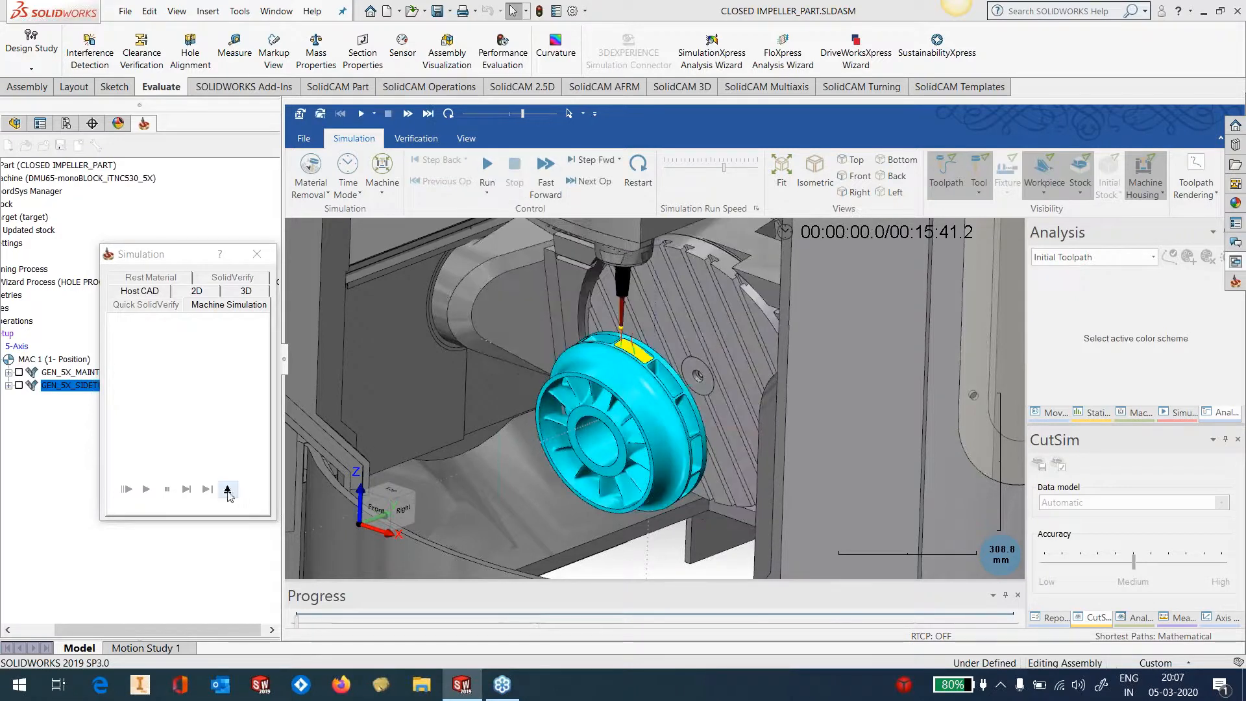
pyautogui.click(228, 490)
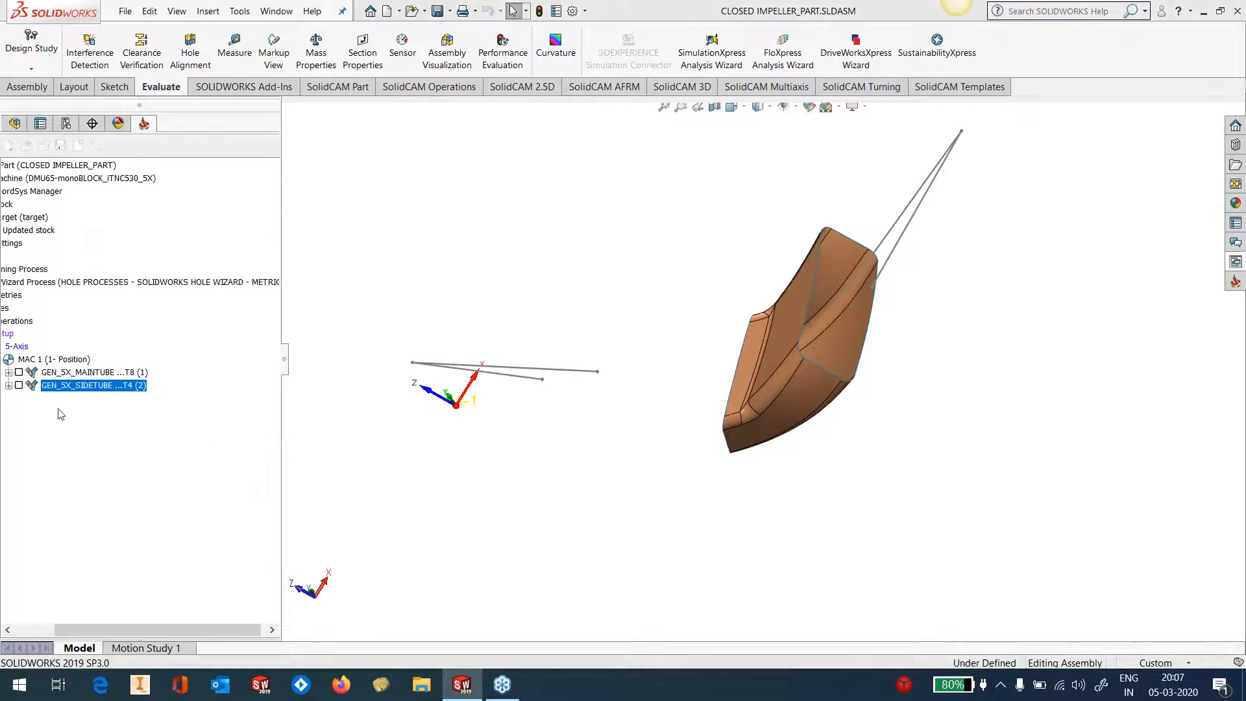
# Step: Display the side-tube and main-tube tool paths together, inspect where they meet inside the passage, and hide both
pyautogui.click(19, 386)
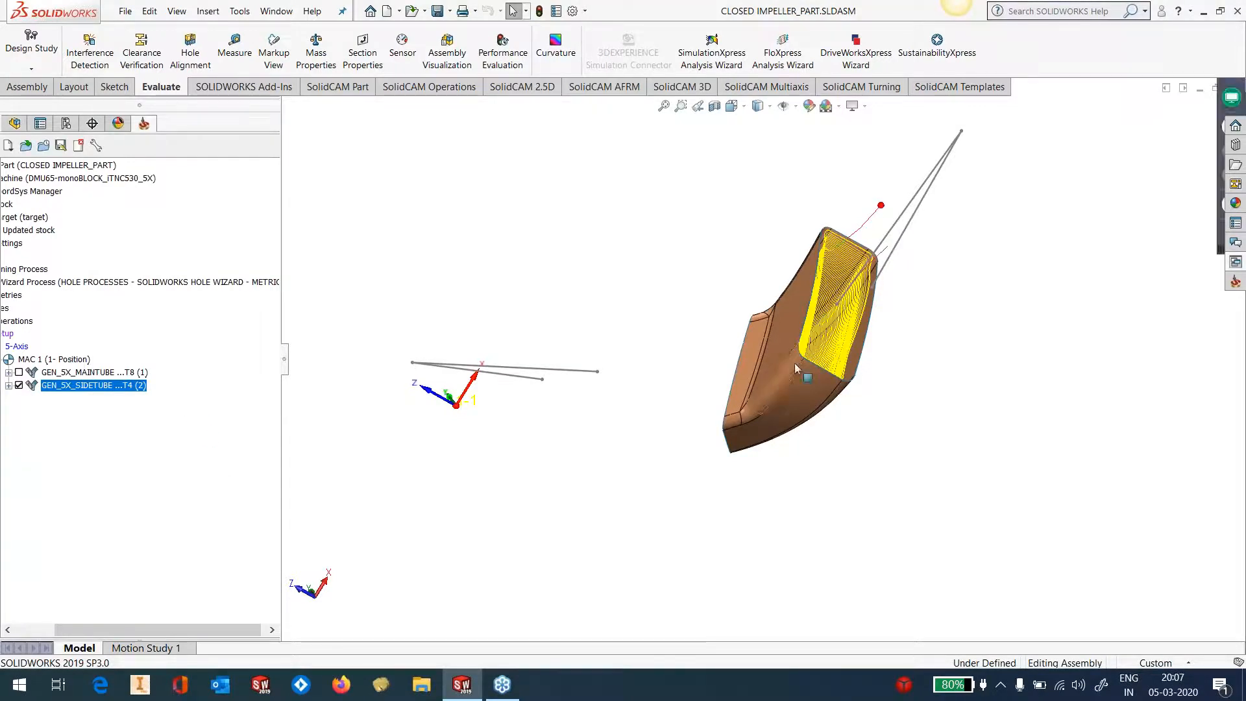
pyautogui.moveTo(803, 371); pyautogui.dragTo(740, 363, button='middle')
pyautogui.click(19, 372)
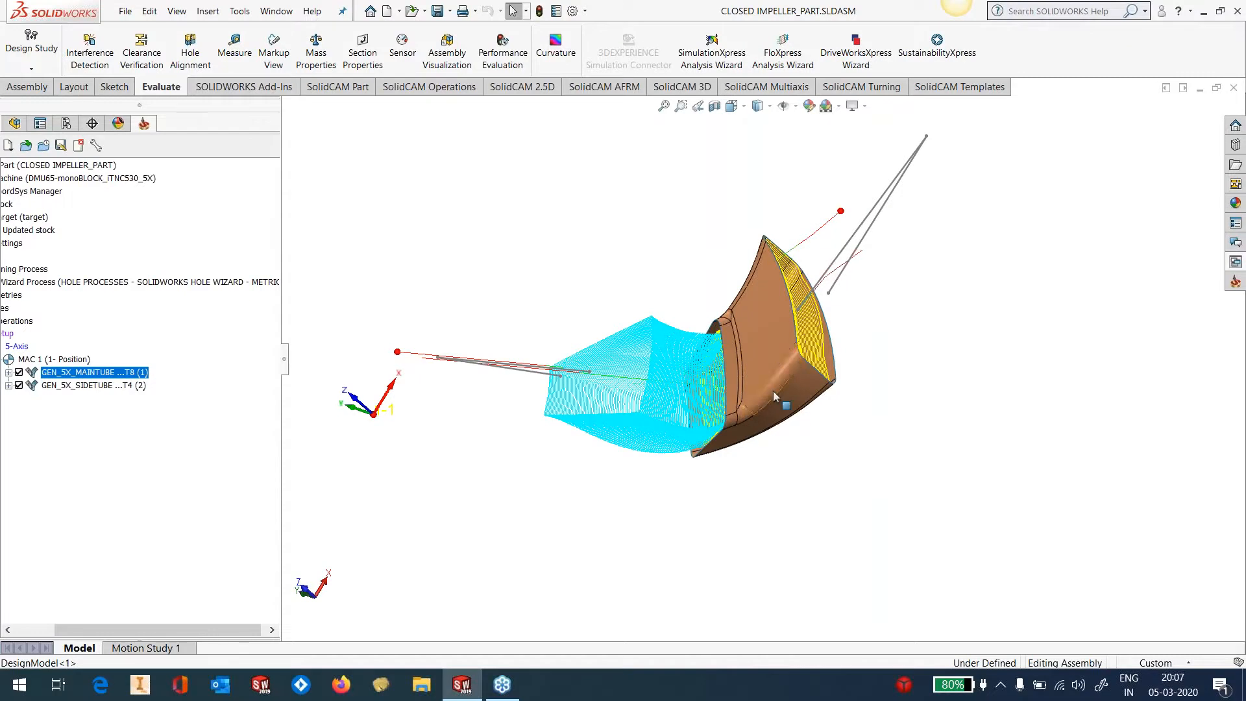
pyautogui.scroll(-3, 709, 381)
pyautogui.moveTo(740, 418); pyautogui.dragTo(785, 383, button='middle')
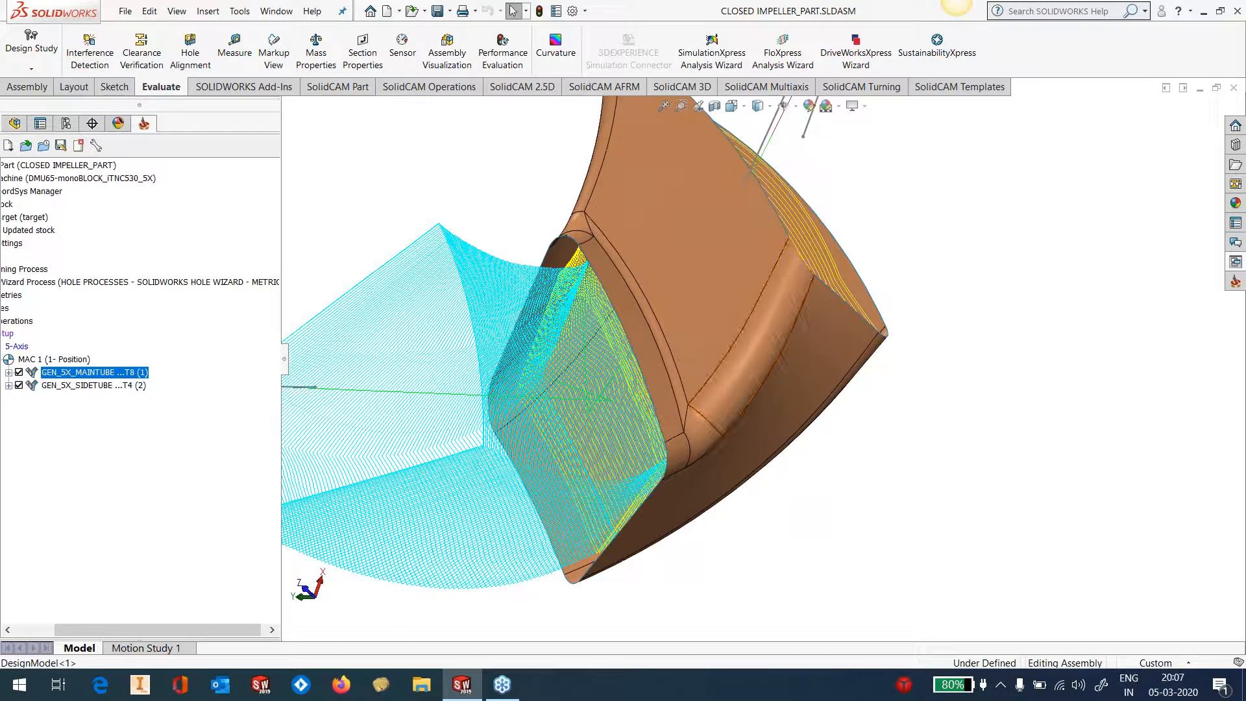
pyautogui.click(19, 373)
pyautogui.click(19, 385)
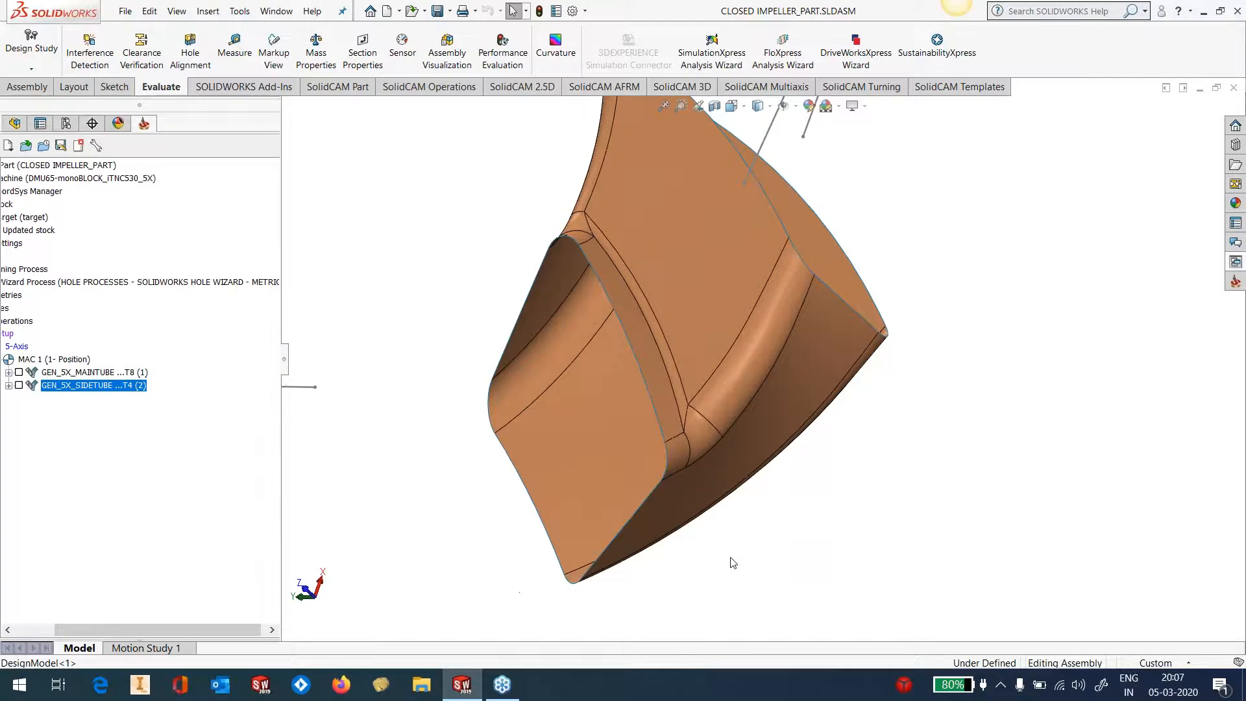
# Step: Add an operation from the GEN_5X_OVERLAP template, accepting the common data with the MAC 1 (1- Position) coordinate system
pyautogui.scroll(2, 732, 556)
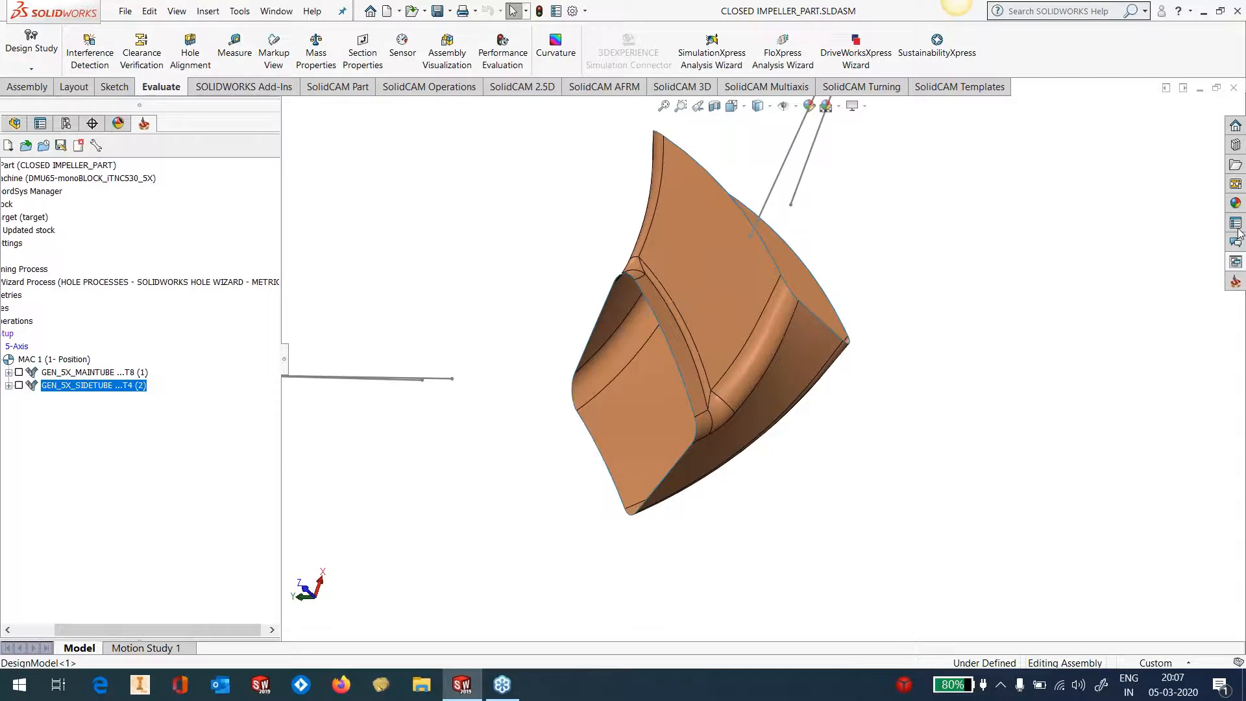
pyautogui.click(1235, 281)
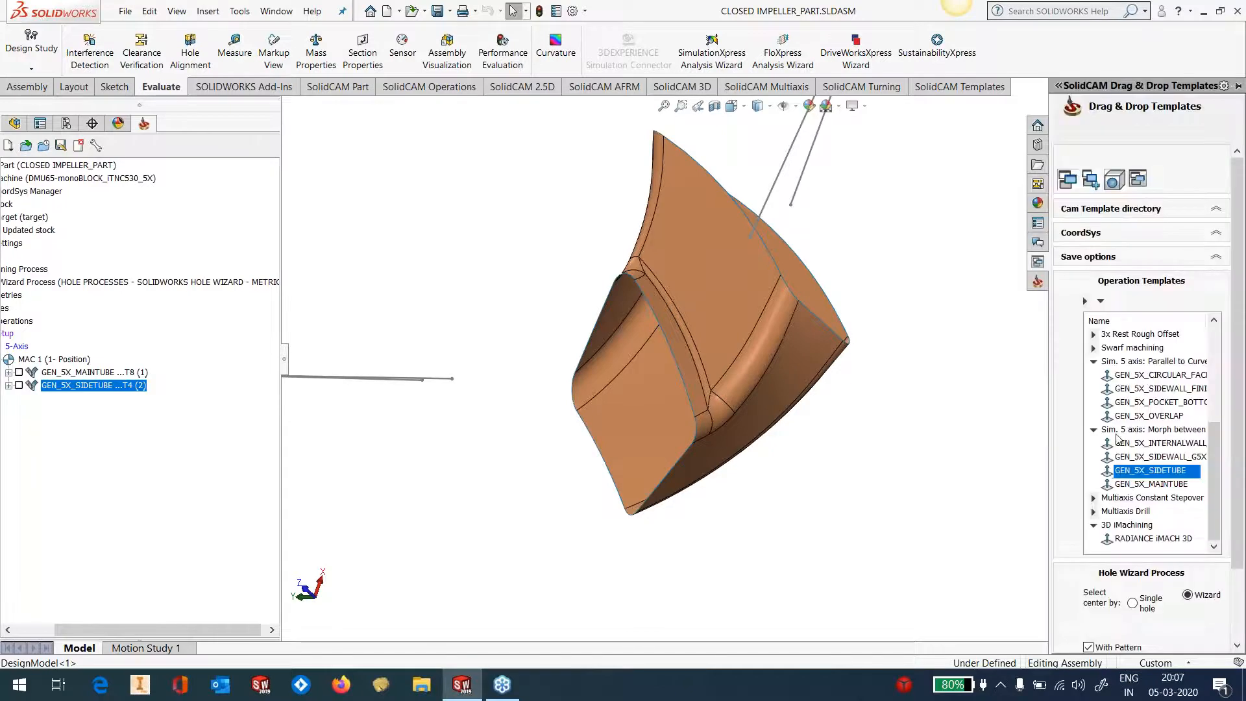
pyautogui.click(1137, 416)
pyautogui.moveTo(1136, 416); pyautogui.dragTo(633, 367)
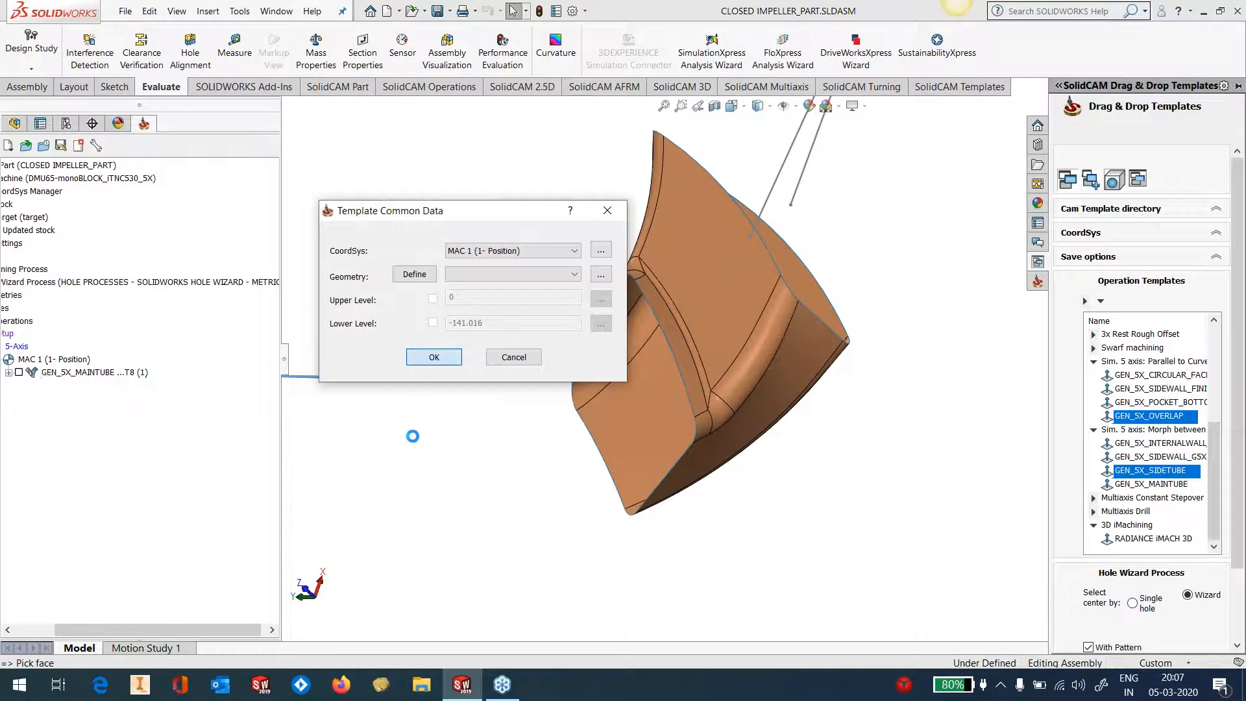
pyautogui.click(433, 357)
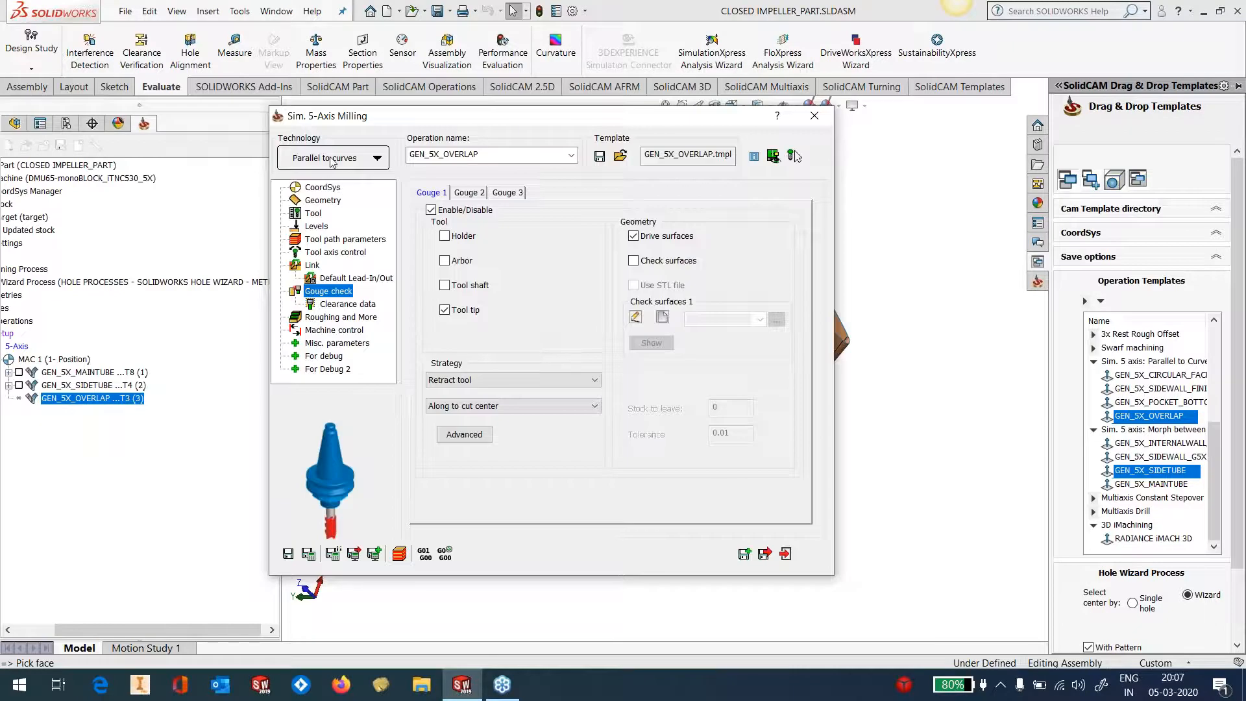
# Step: Assign the existing faces3 geometry as the drive surface of the overlap operation
pyautogui.click(322, 200)
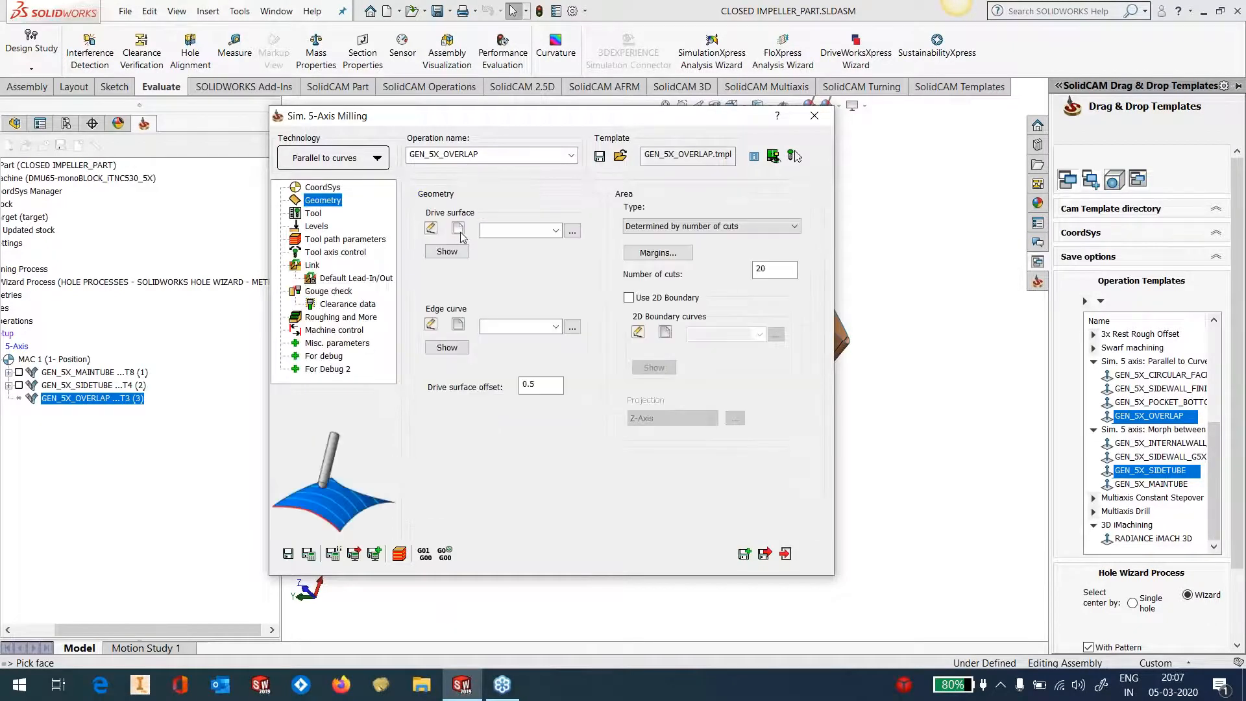
pyautogui.click(9, 387)
pyautogui.click(10, 386)
pyautogui.click(535, 231)
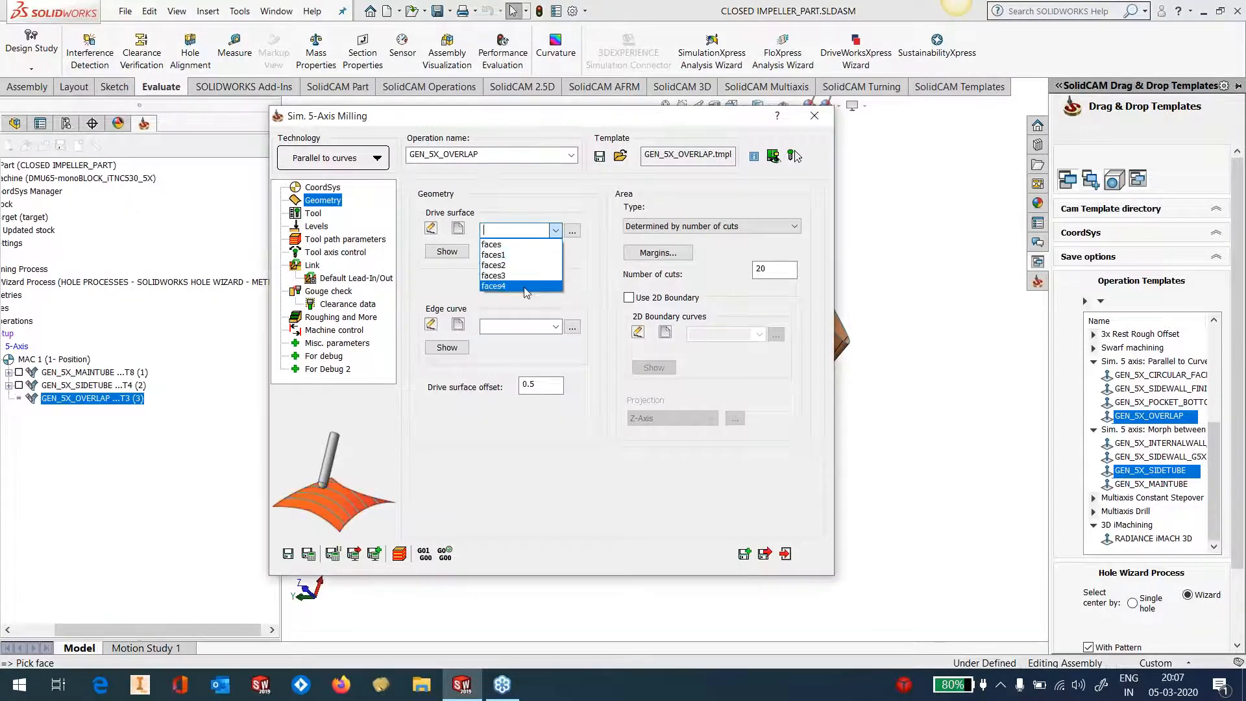
pyautogui.click(516, 276)
# Step: Assign contour4 as the edge curve and preview it on the model around the passage opening
pyautogui.click(457, 329)
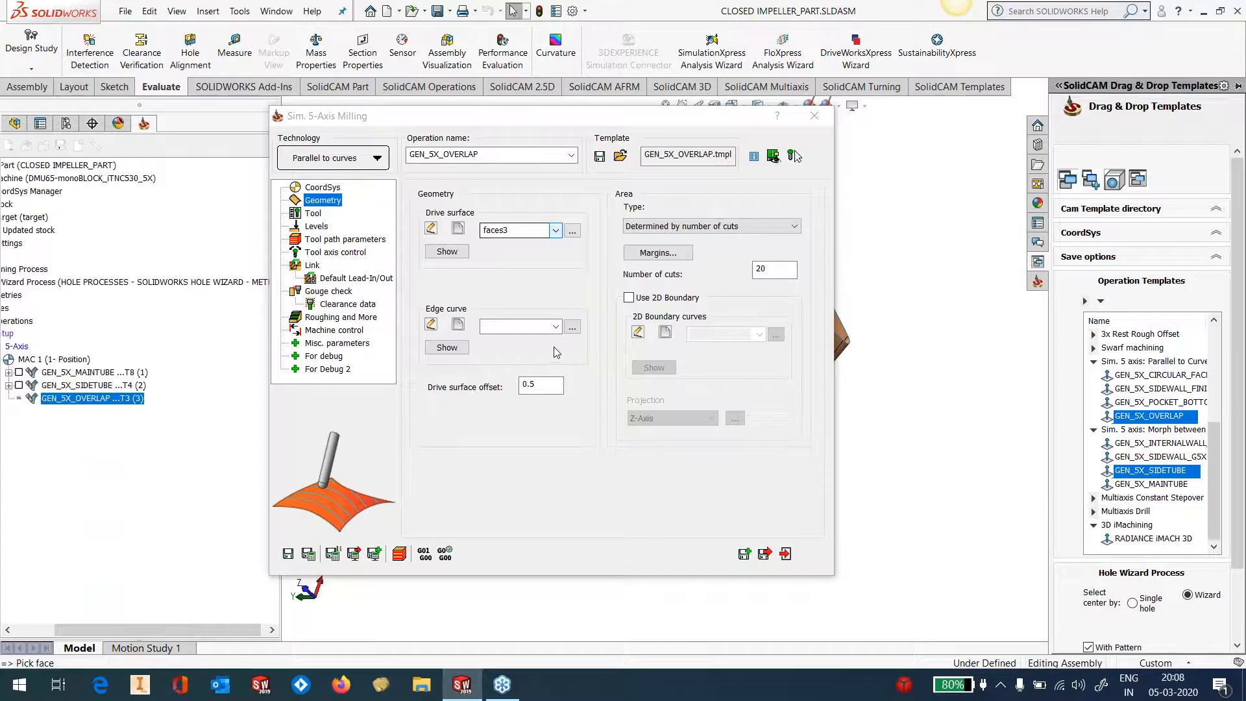
pyautogui.click(556, 326)
pyautogui.click(521, 382)
pyautogui.click(446, 347)
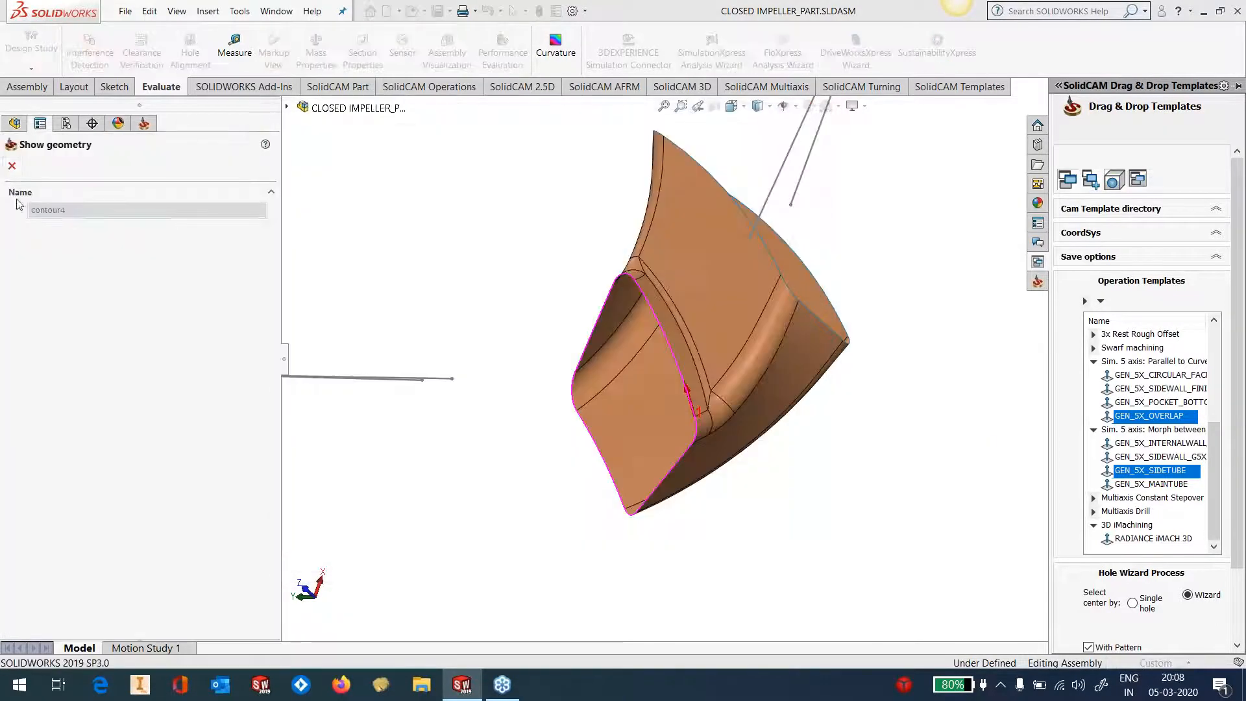
pyautogui.click(11, 166)
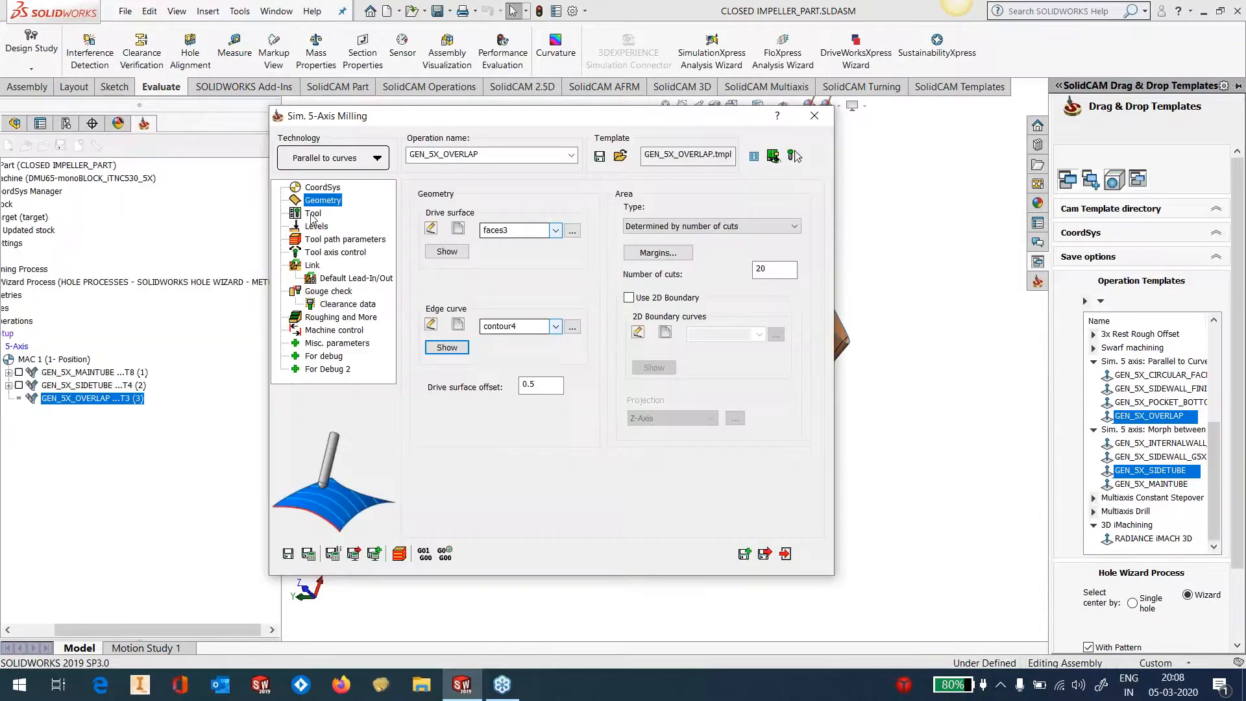
# Step: Review the overlap operation's tool, number of cuts and maximum step over
pyautogui.click(313, 214)
pyautogui.click(323, 201)
pyautogui.click(763, 269)
pyautogui.moveTo(762, 269); pyautogui.dragTo(751, 274)
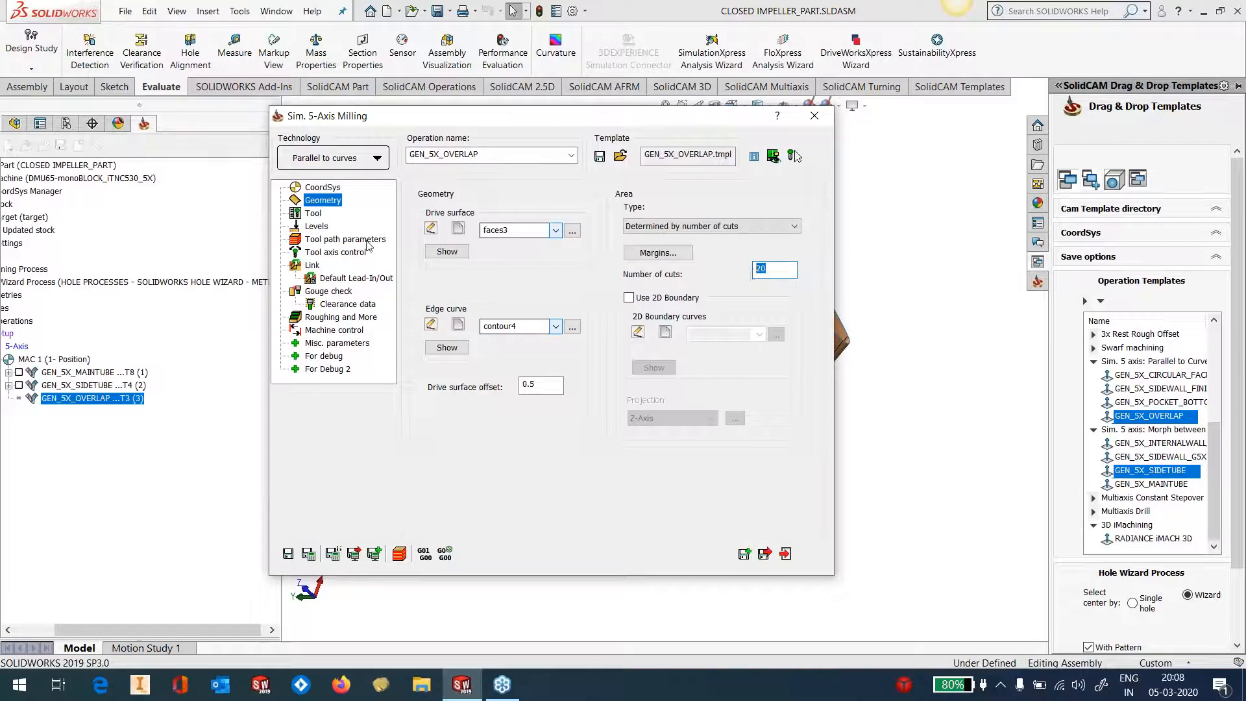
pyautogui.click(346, 239)
pyautogui.moveTo(557, 373); pyautogui.dragTo(507, 376)
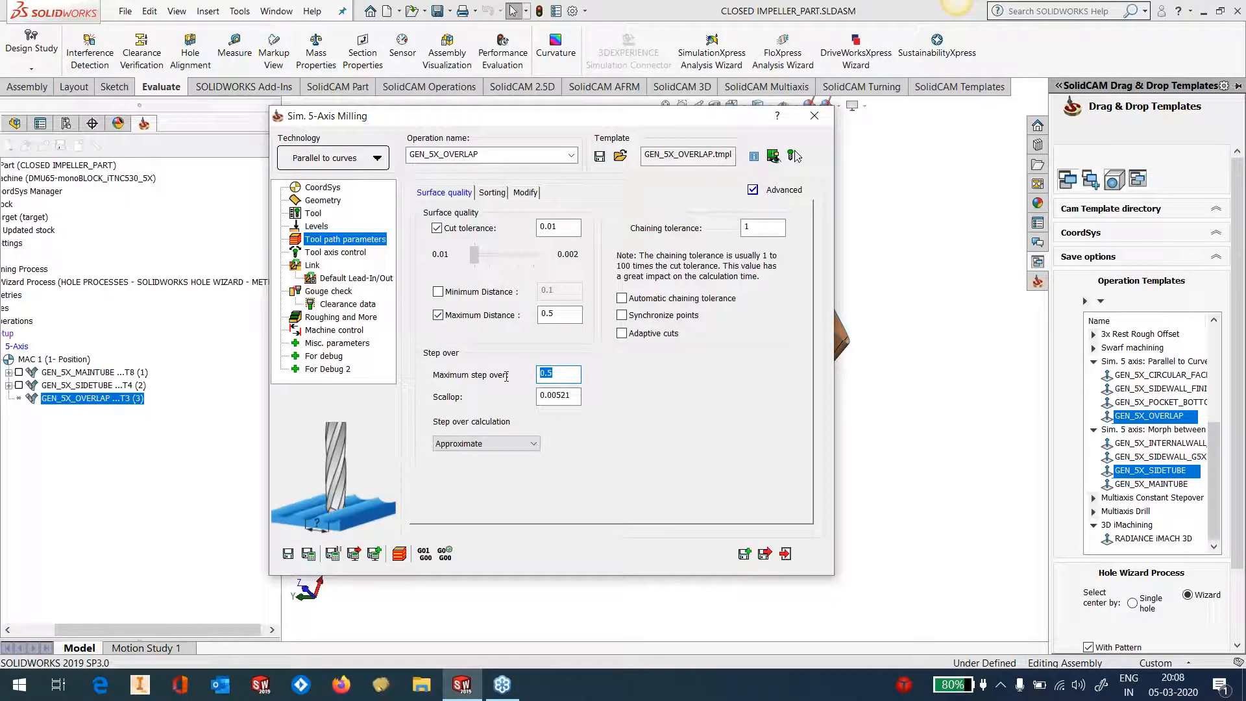
# Step: Assign faces4 as the check surfaces of the second gouge check and try to save the operation
pyautogui.click(328, 291)
pyautogui.click(471, 193)
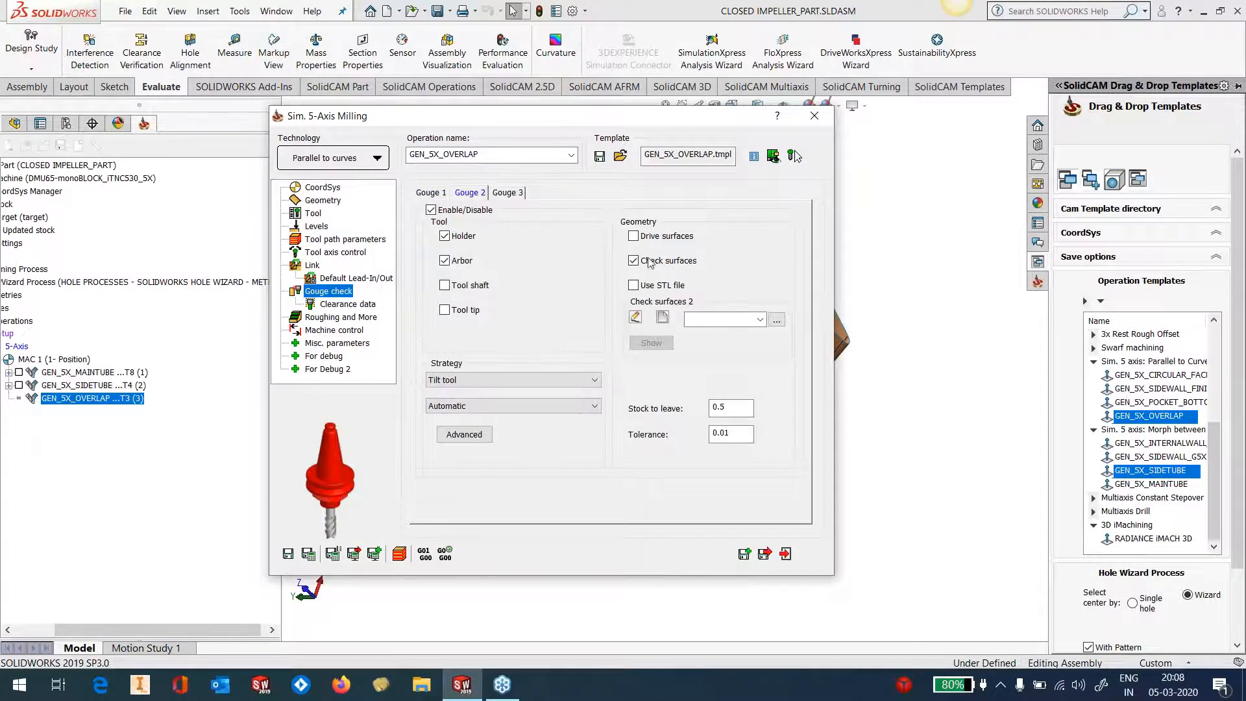
pyautogui.click(759, 322)
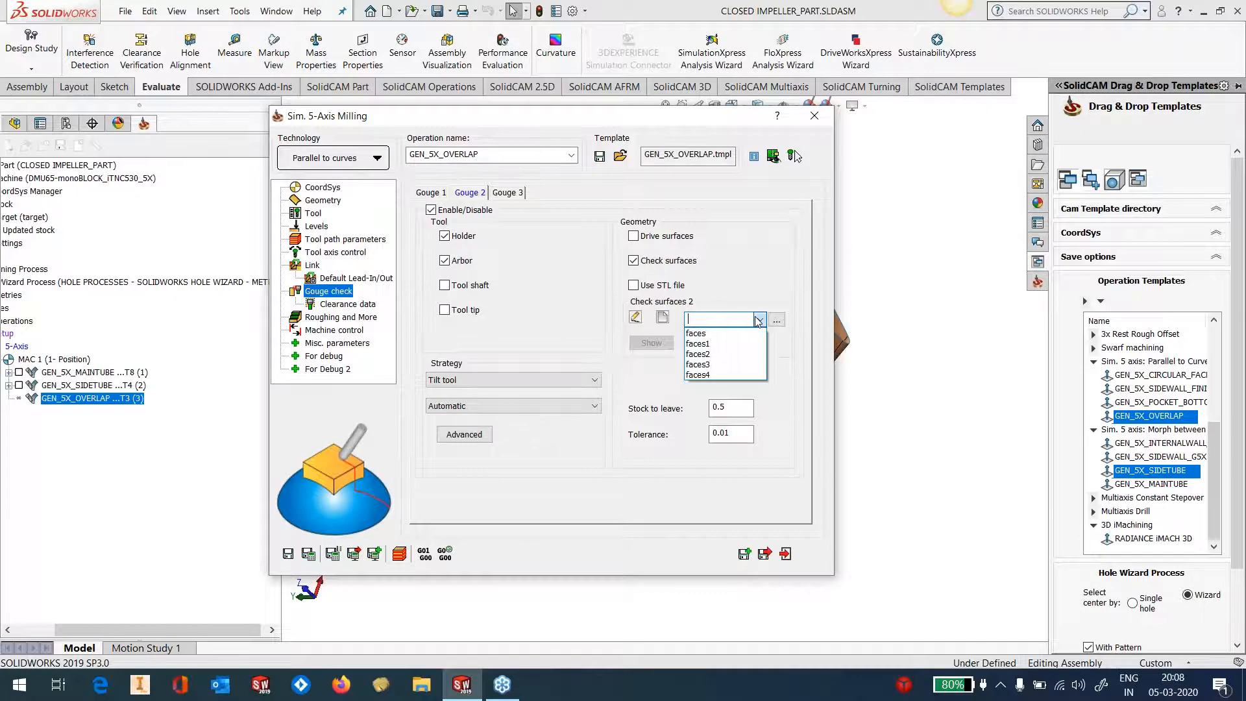
pyautogui.click(718, 371)
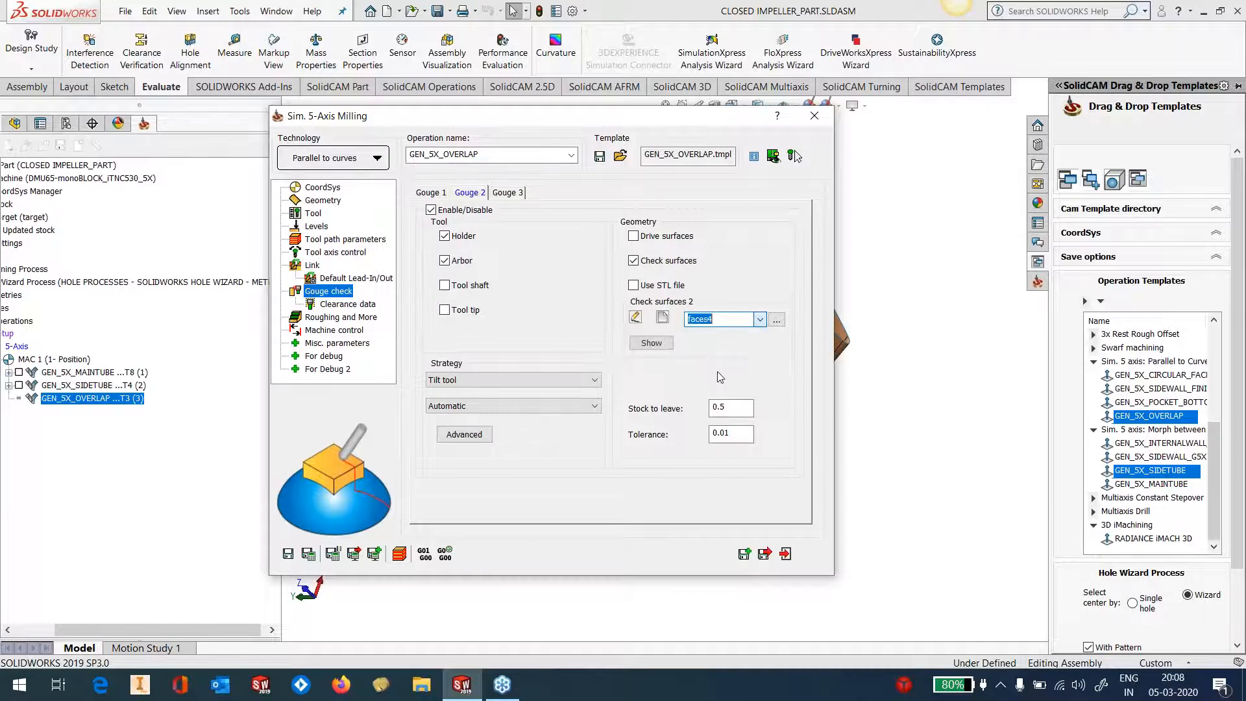
pyautogui.click(288, 554)
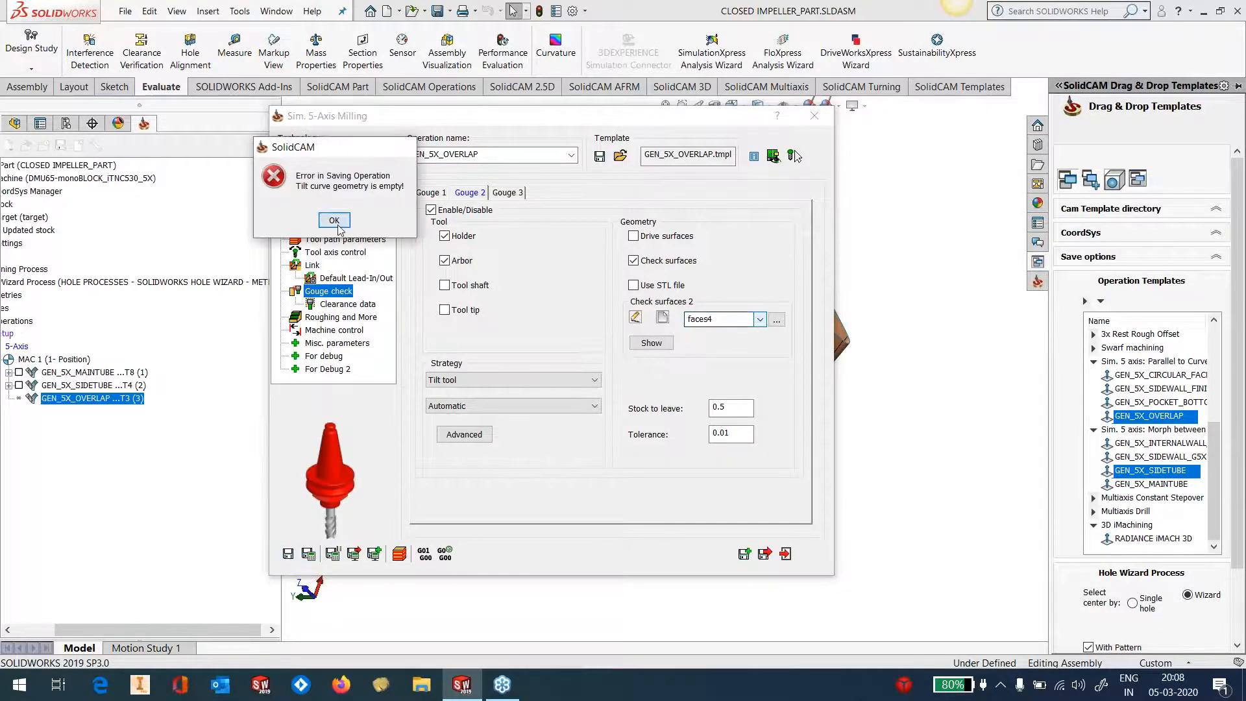
pyautogui.click(333, 220)
# Step: Assign contour5 as the tilt curve for the tool axis control and preview it on the model
pyautogui.click(350, 253)
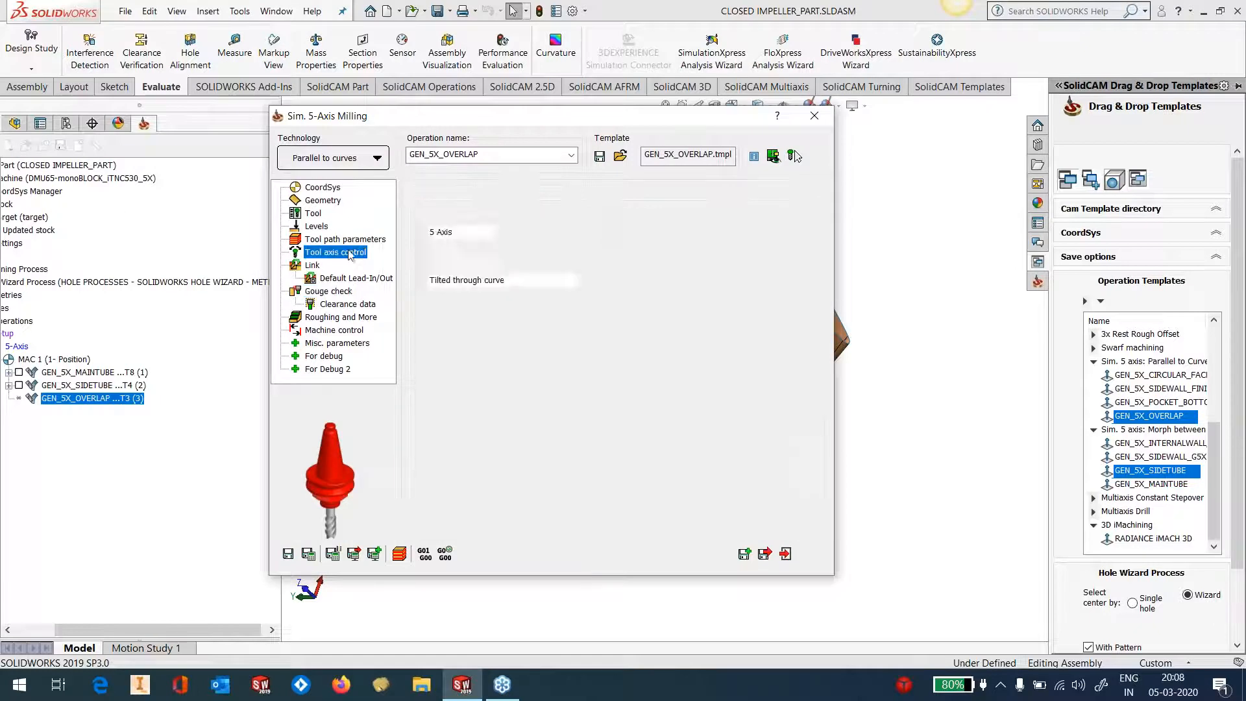
pyautogui.click(470, 193)
pyautogui.click(776, 231)
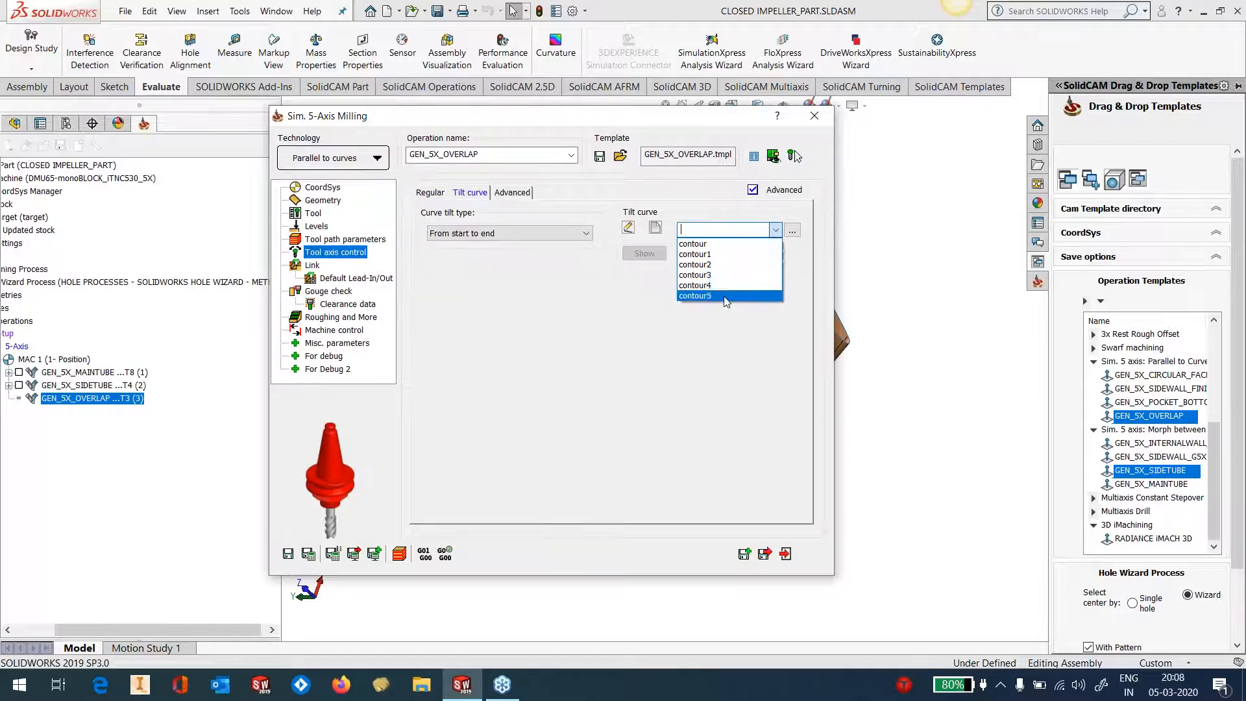
pyautogui.click(721, 291)
pyautogui.click(645, 253)
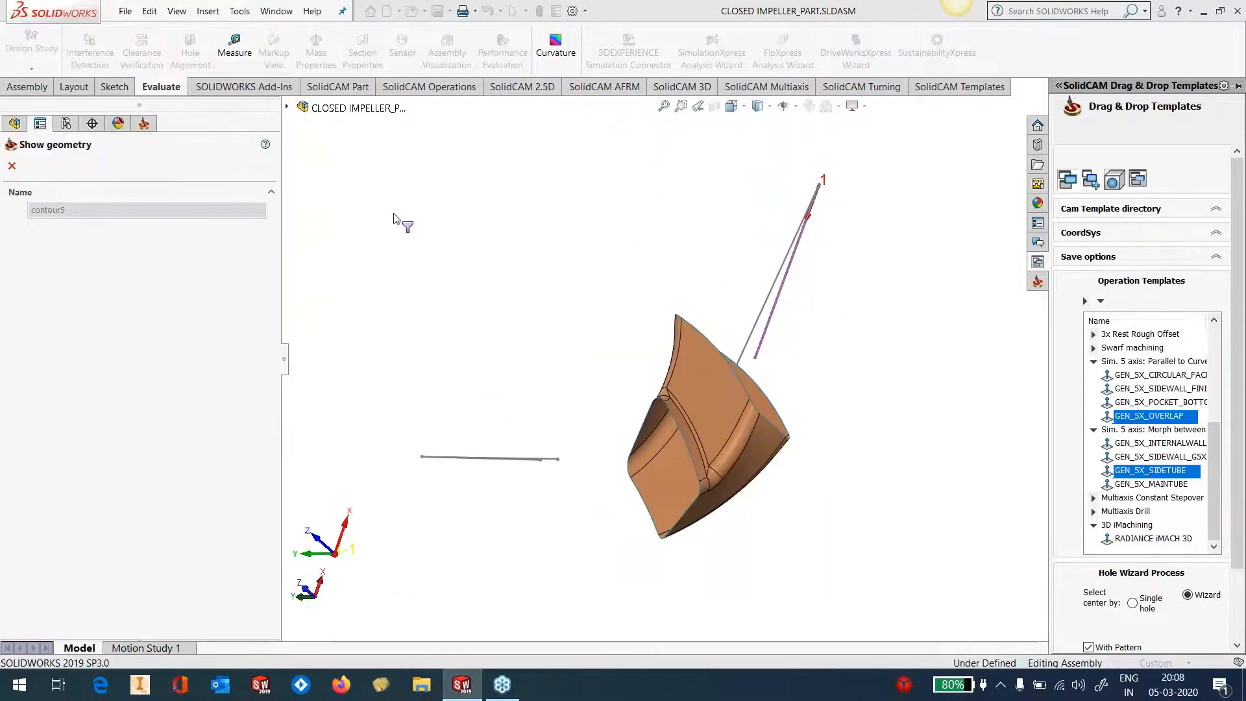
pyautogui.click(12, 166)
# Step: Save and calculate the GEN_5X_OVERLAP operation, close its dialog and display its tool path on the passage surface
pyautogui.click(308, 555)
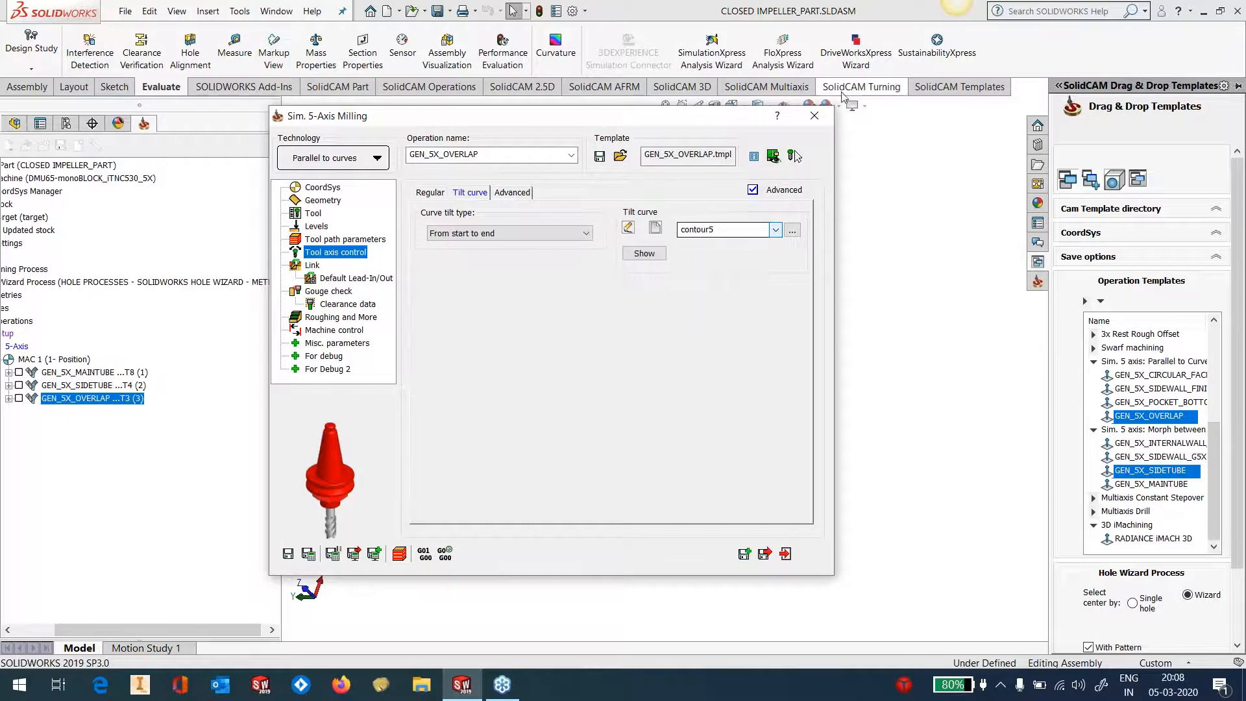
pyautogui.click(815, 117)
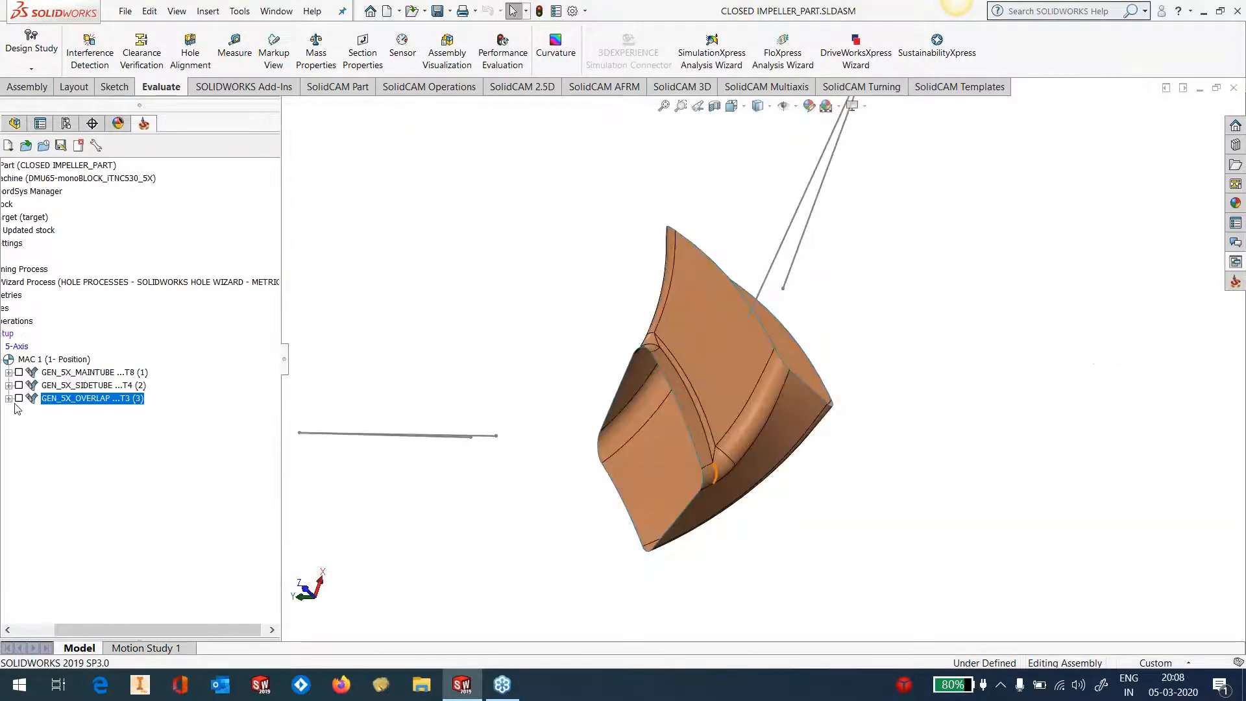
pyautogui.click(19, 398)
pyautogui.moveTo(727, 514); pyautogui.dragTo(701, 455, button='middle')
# Step: Run the machine simulation of the GEN_5X_OVERLAP operation, viewed close up on the impeller and tool
pyautogui.rightClick(126, 400)
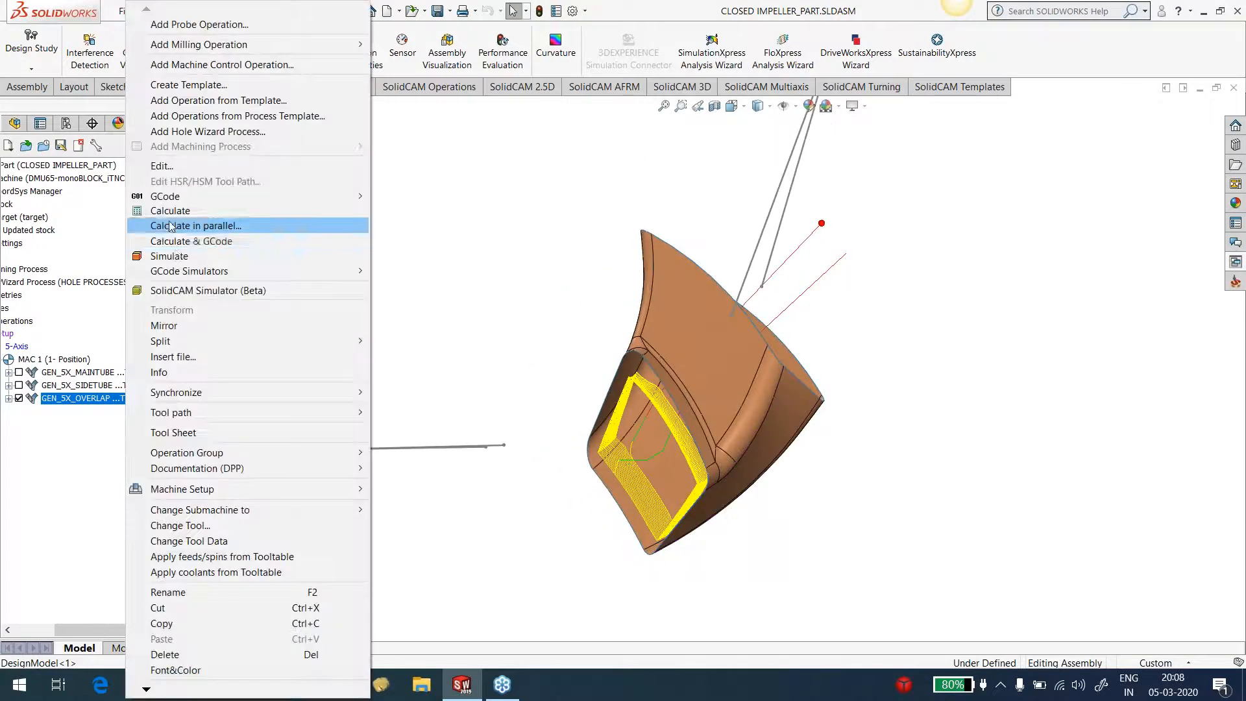
pyautogui.click(194, 254)
pyautogui.click(229, 304)
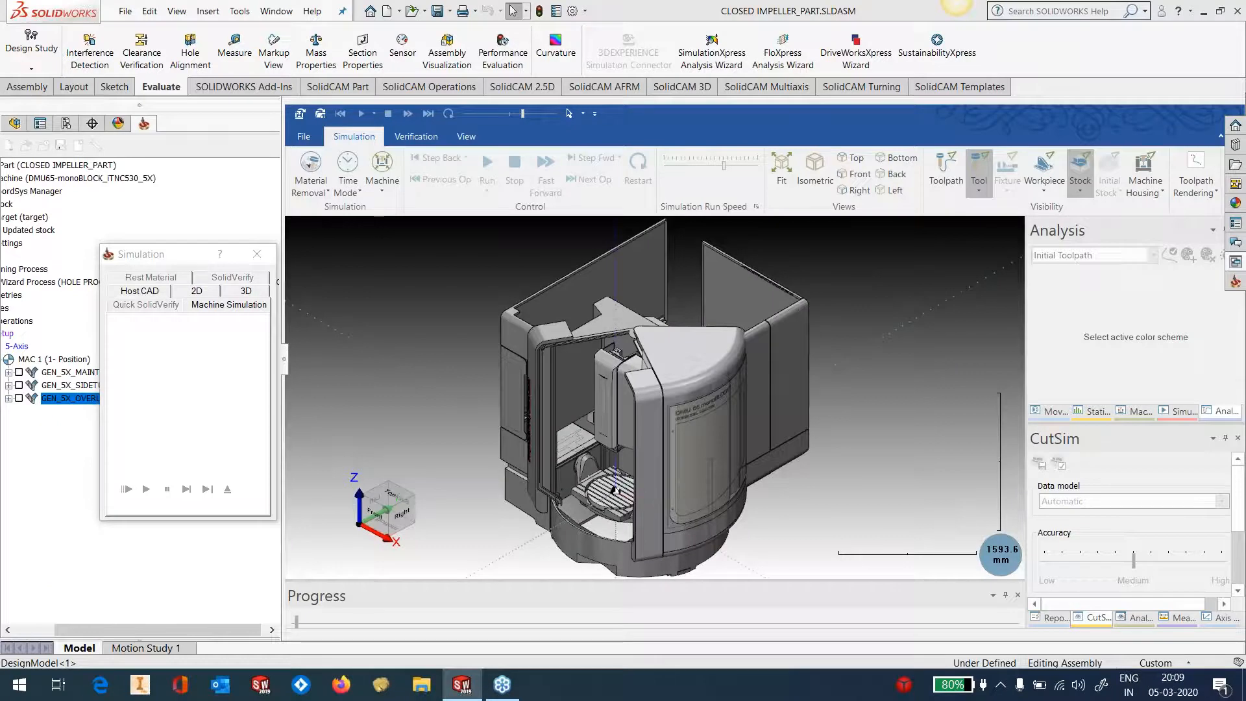
pyautogui.scroll(10, 633, 509)
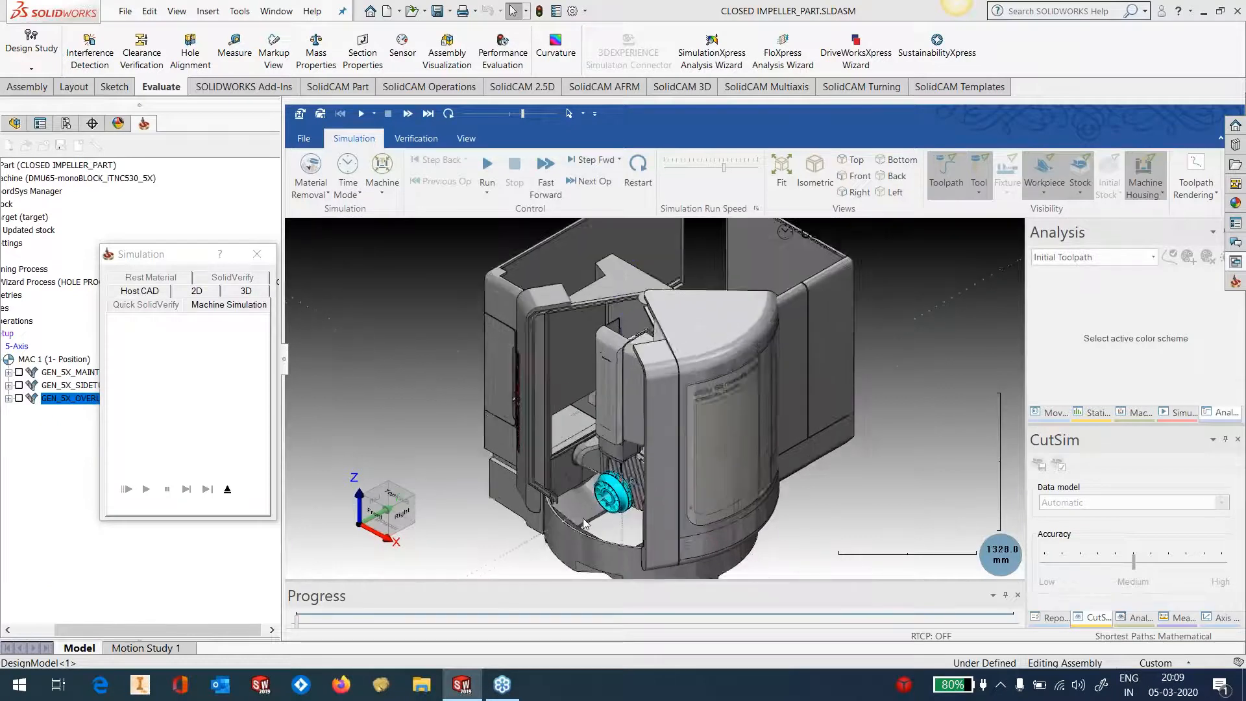
pyautogui.moveTo(679, 461); pyautogui.dragTo(680, 463, button='middle')
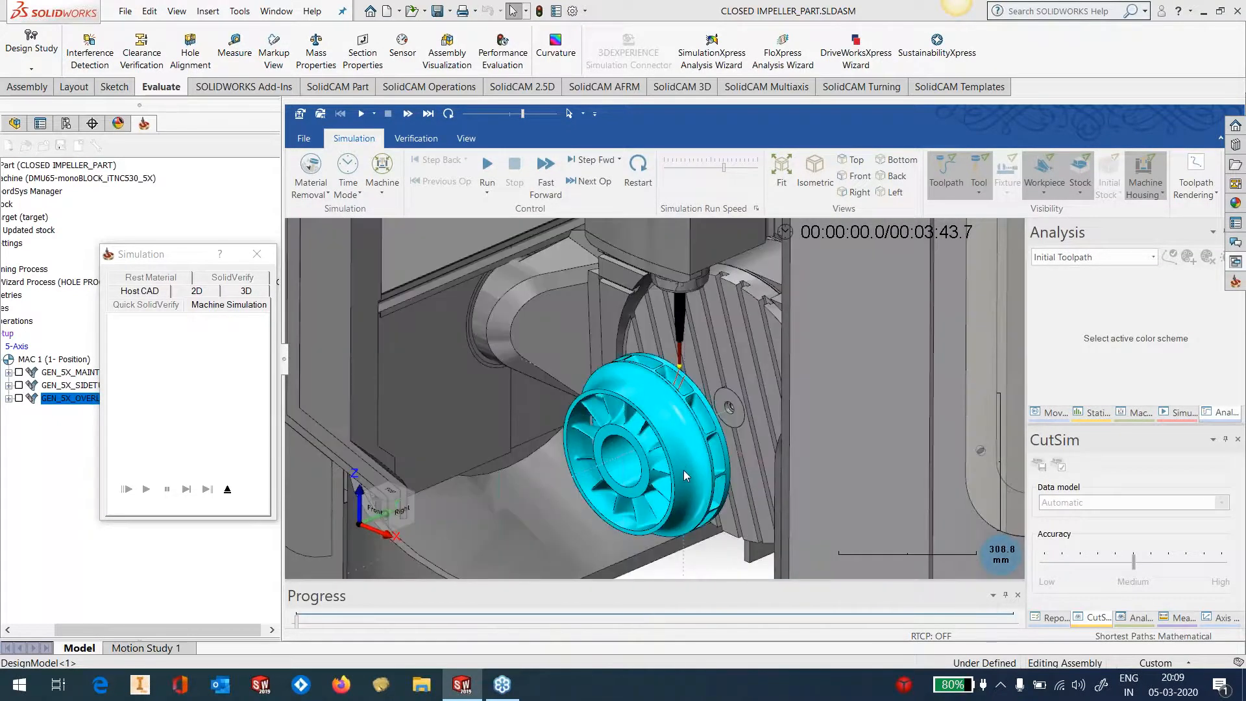
pyautogui.click(487, 167)
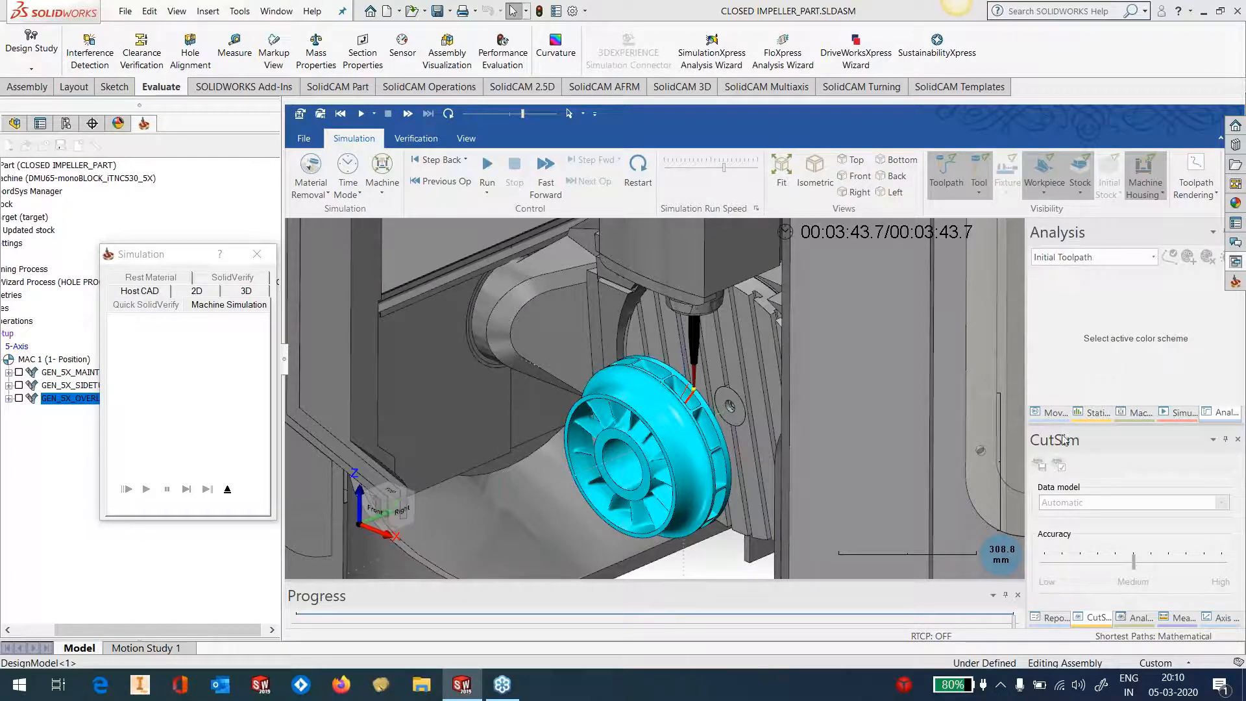
# Step: Review the final blocks of the GEN_5X_OVERLAP move list with their axis positions and exit the simulation
pyautogui.click(1055, 414)
pyautogui.moveTo(1026, 410); pyautogui.dragTo(910, 410)
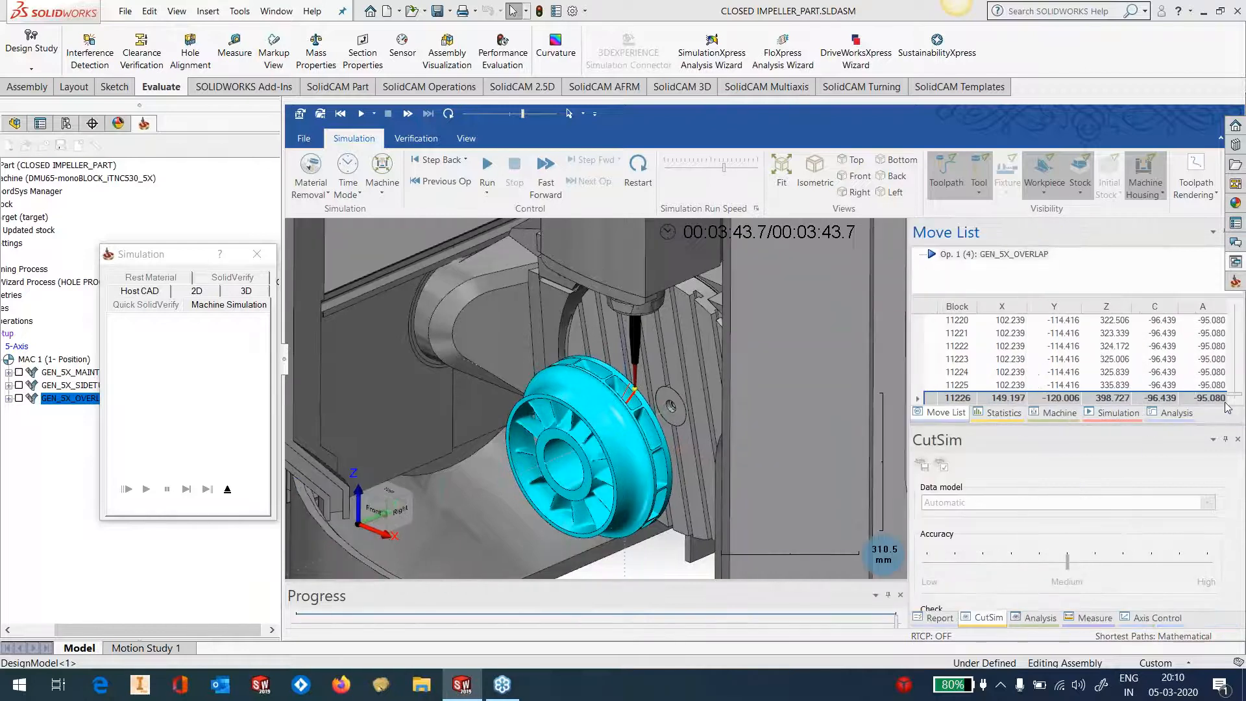
pyautogui.scroll(6, 1220, 397)
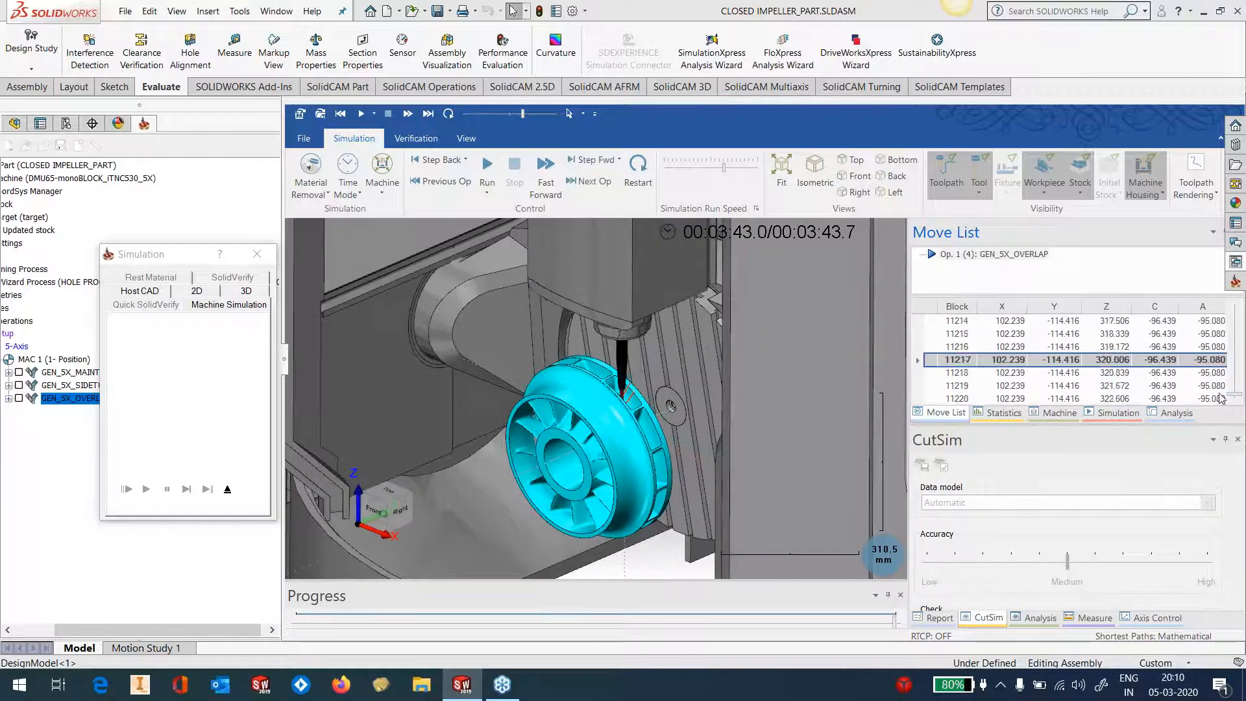
pyautogui.scroll(8, 1220, 397)
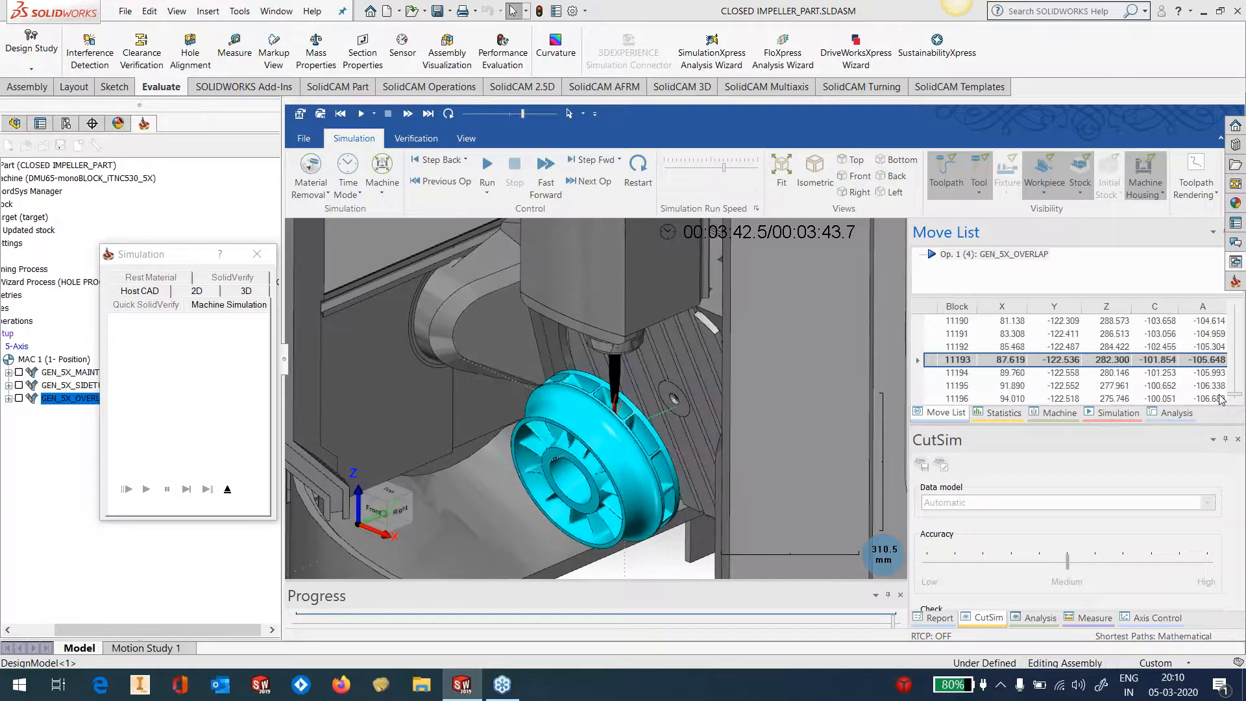
pyautogui.scroll(-3, 1220, 397)
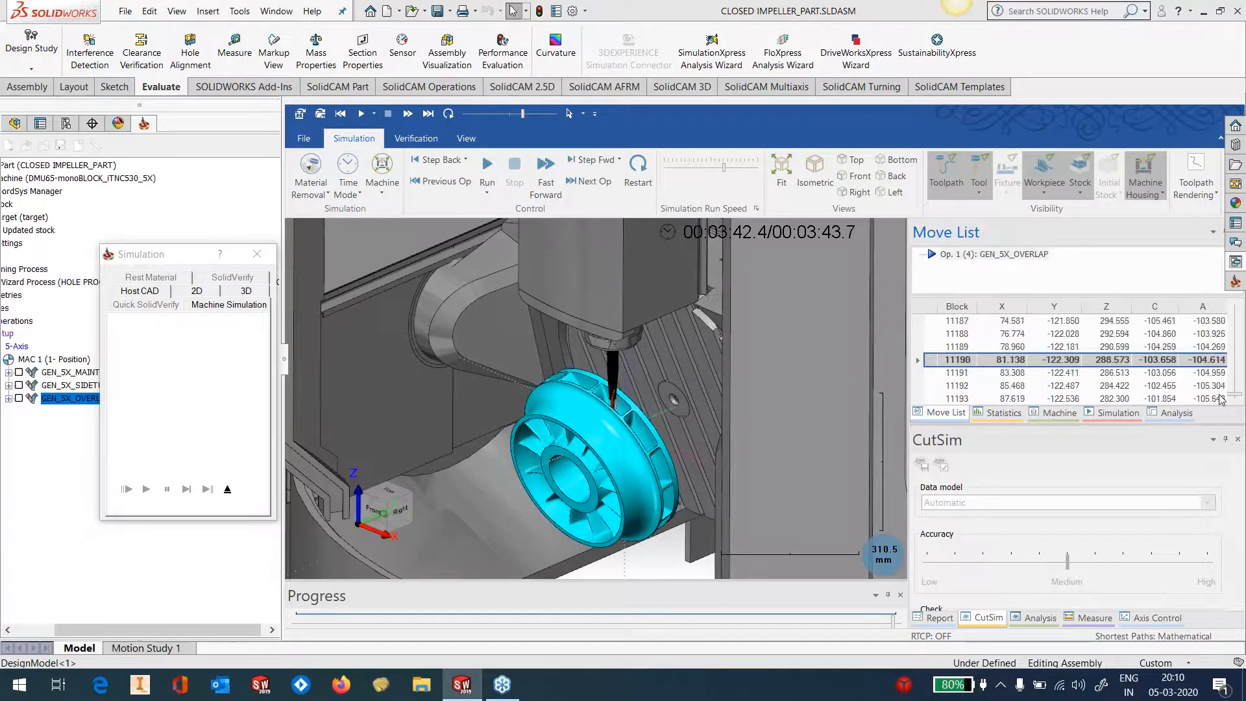
pyautogui.scroll(-1, 1221, 397)
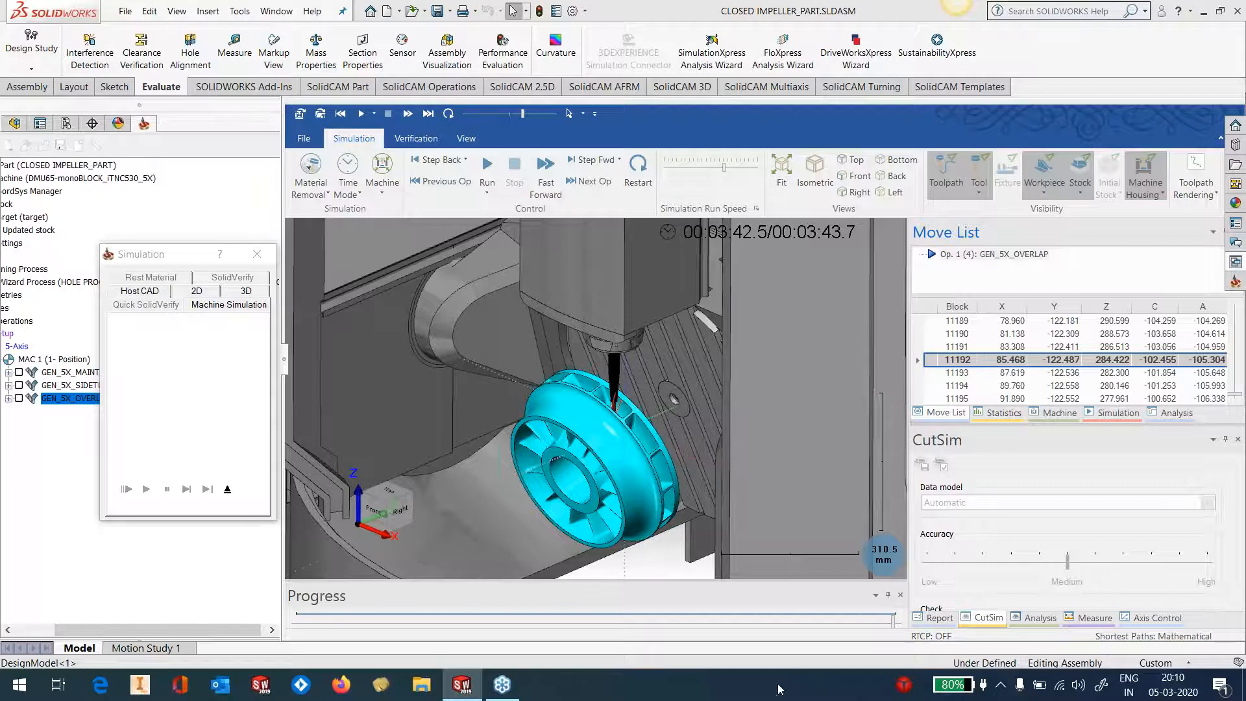
pyautogui.click(228, 489)
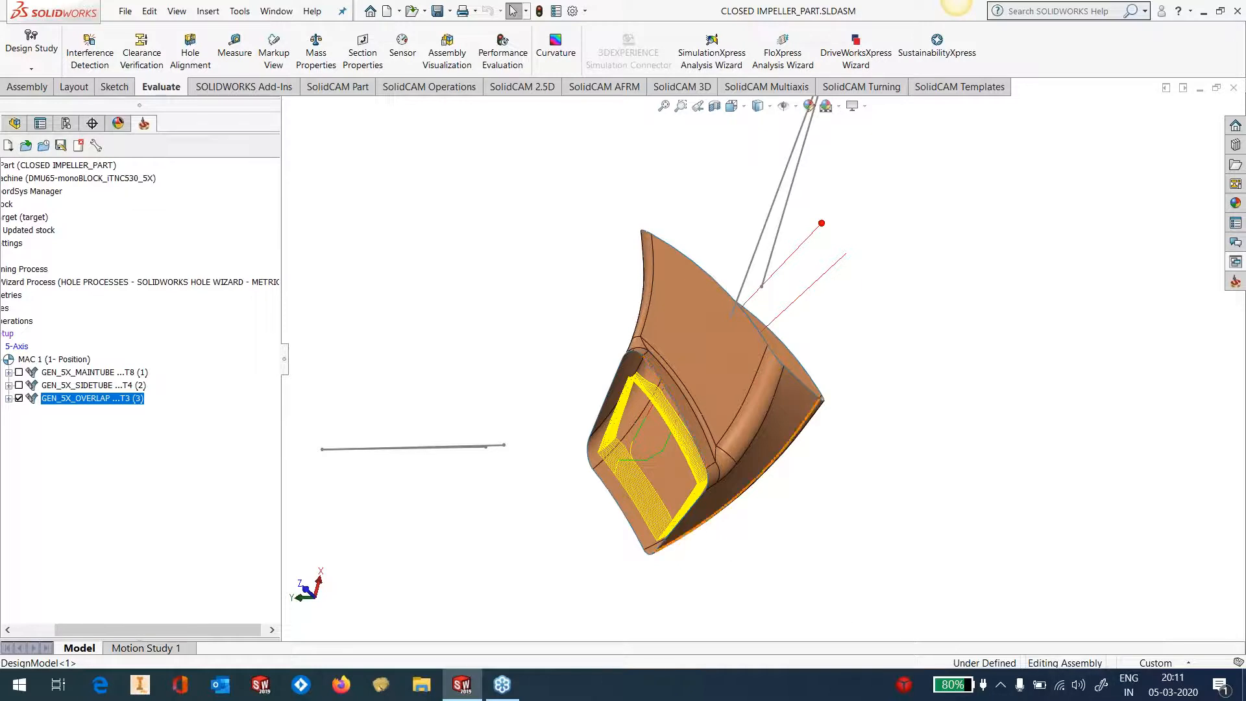
# Step: Show the Split Line1 solid body and hide the LOWER SURFACE body to view the complete impeller
pyautogui.click(15, 124)
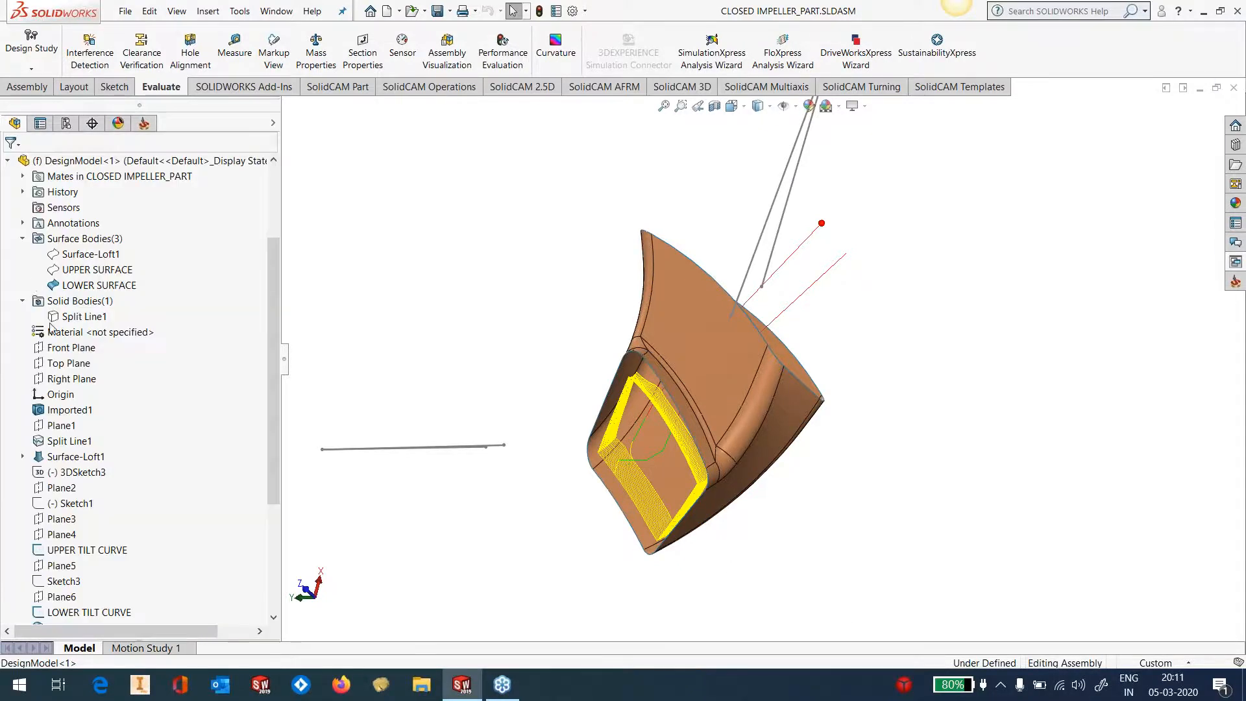
pyautogui.click(85, 316)
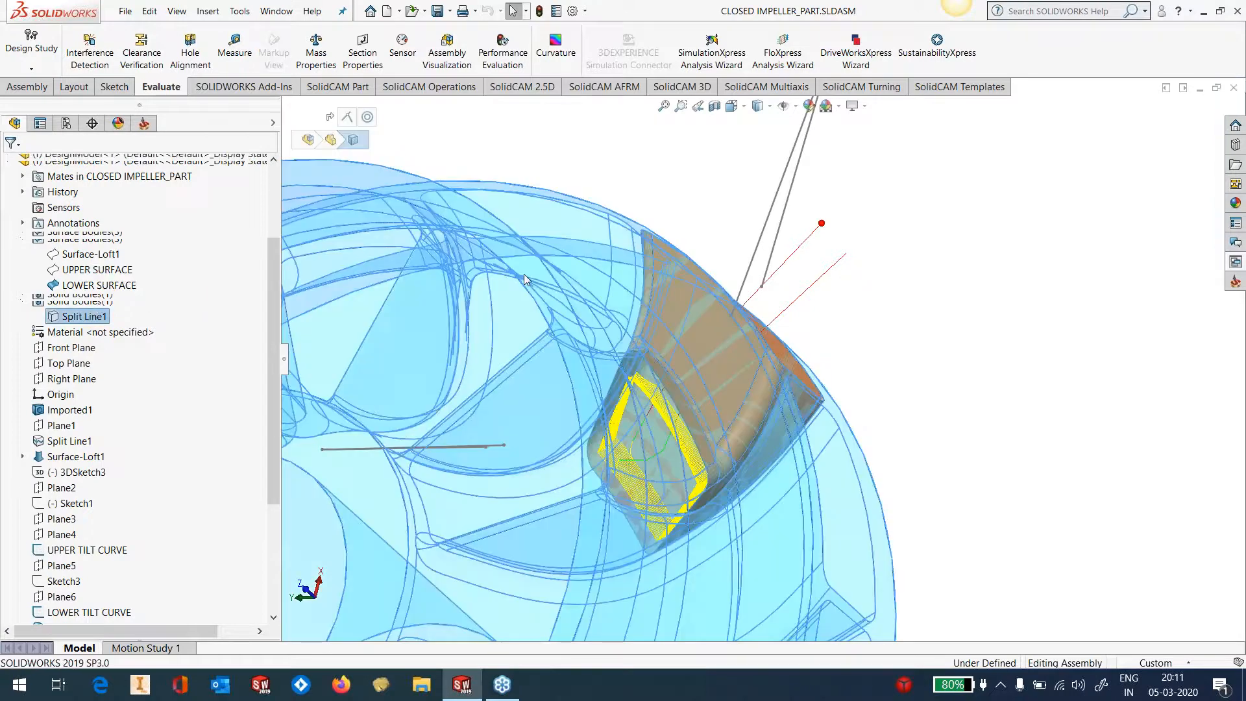
pyautogui.click(107, 286)
pyautogui.click(115, 248)
pyautogui.scroll(2, 968, 397)
pyautogui.scroll(3, 968, 397)
pyautogui.moveTo(863, 431); pyautogui.dragTo(913, 553, button='middle')
pyautogui.scroll(-2, 632, 368)
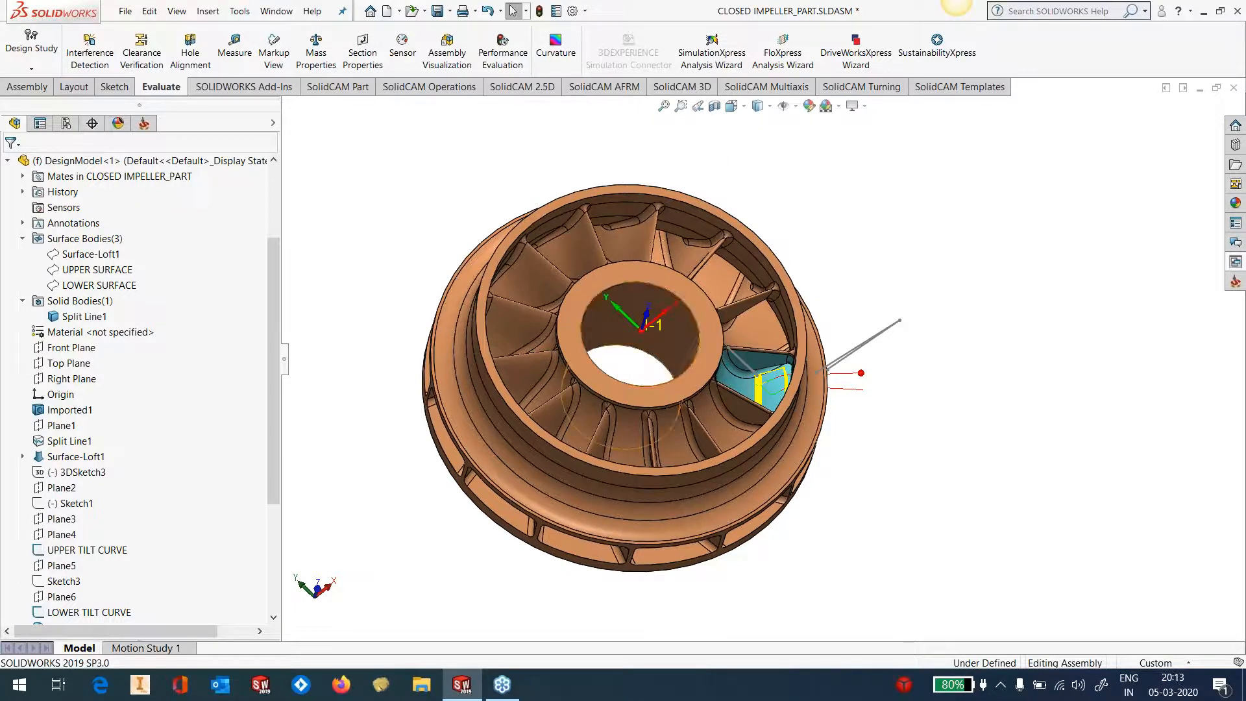
# Step: Open the recent CAM part BASIC SCREW PART from the SCREW MACHINING folder
pyautogui.click(240, 11)
pyautogui.moveTo(284, 83)
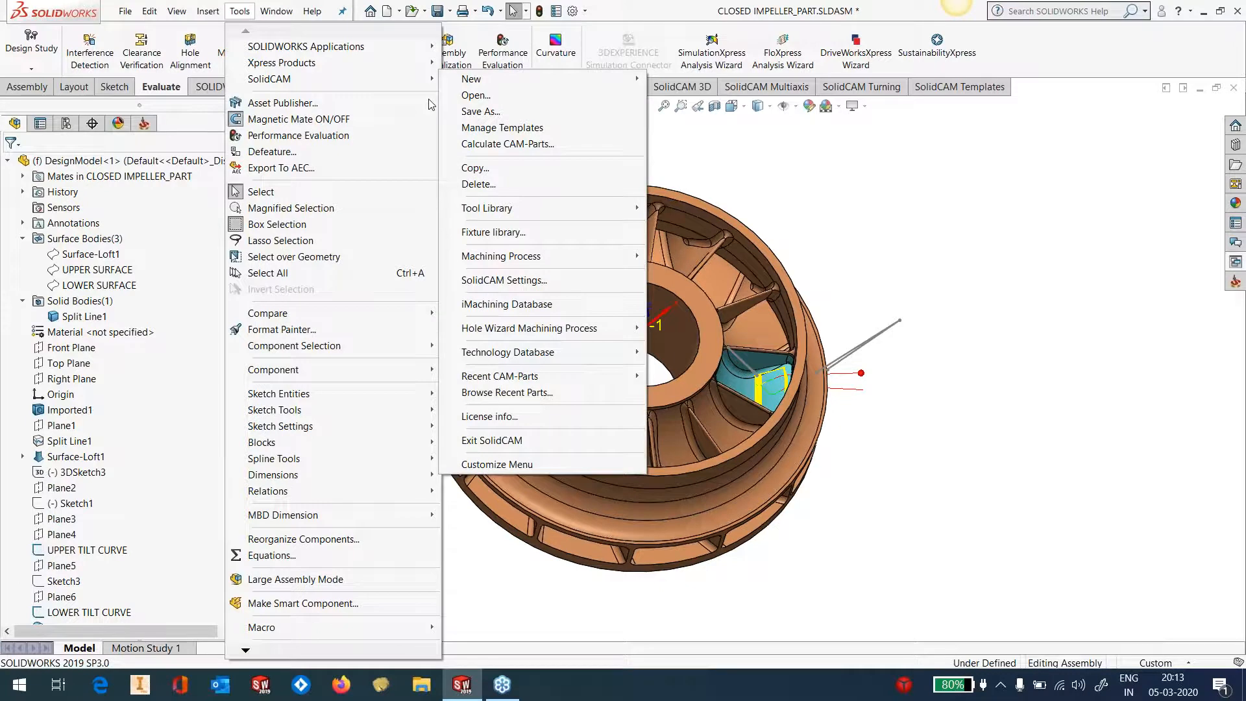
pyautogui.moveTo(558, 381)
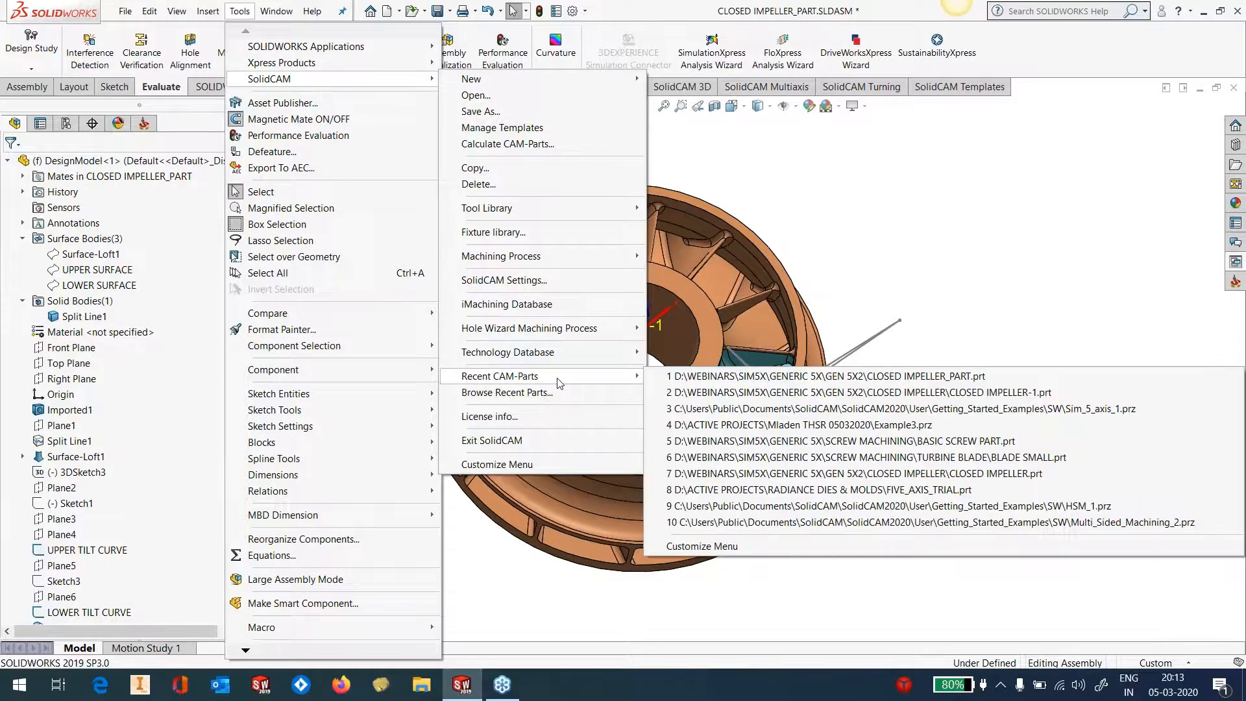
pyautogui.click(853, 443)
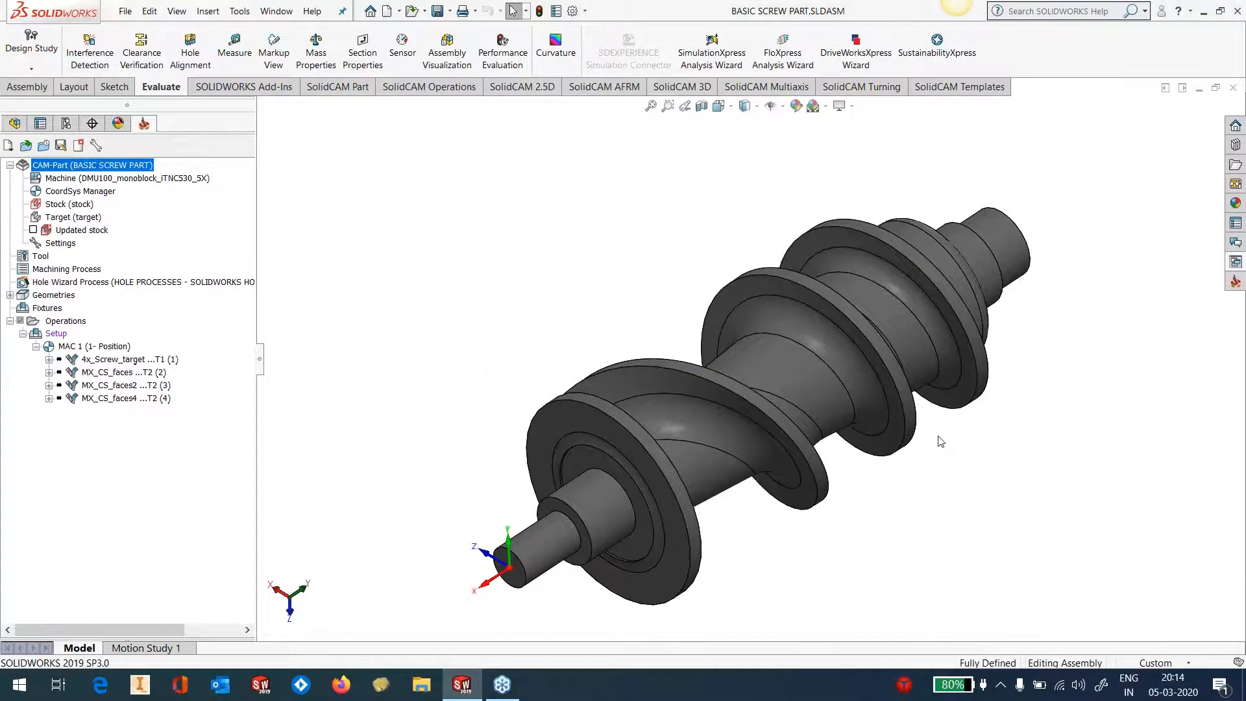
# Step: Measure the distance between the two end faces of the screw shaft and close the measurement
pyautogui.scroll(-1, 941, 442)
pyautogui.scroll(1, 939, 442)
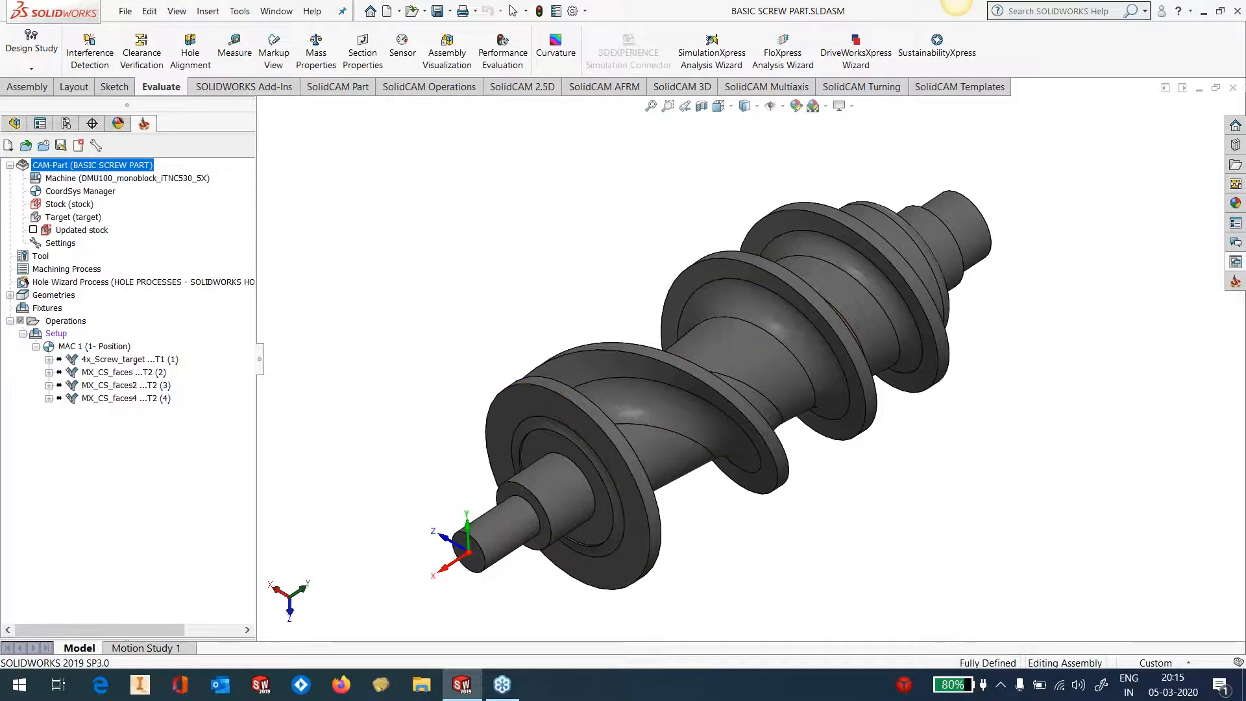
pyautogui.moveTo(744, 364); pyautogui.dragTo(720, 335, button='middle')
pyautogui.click(231, 50)
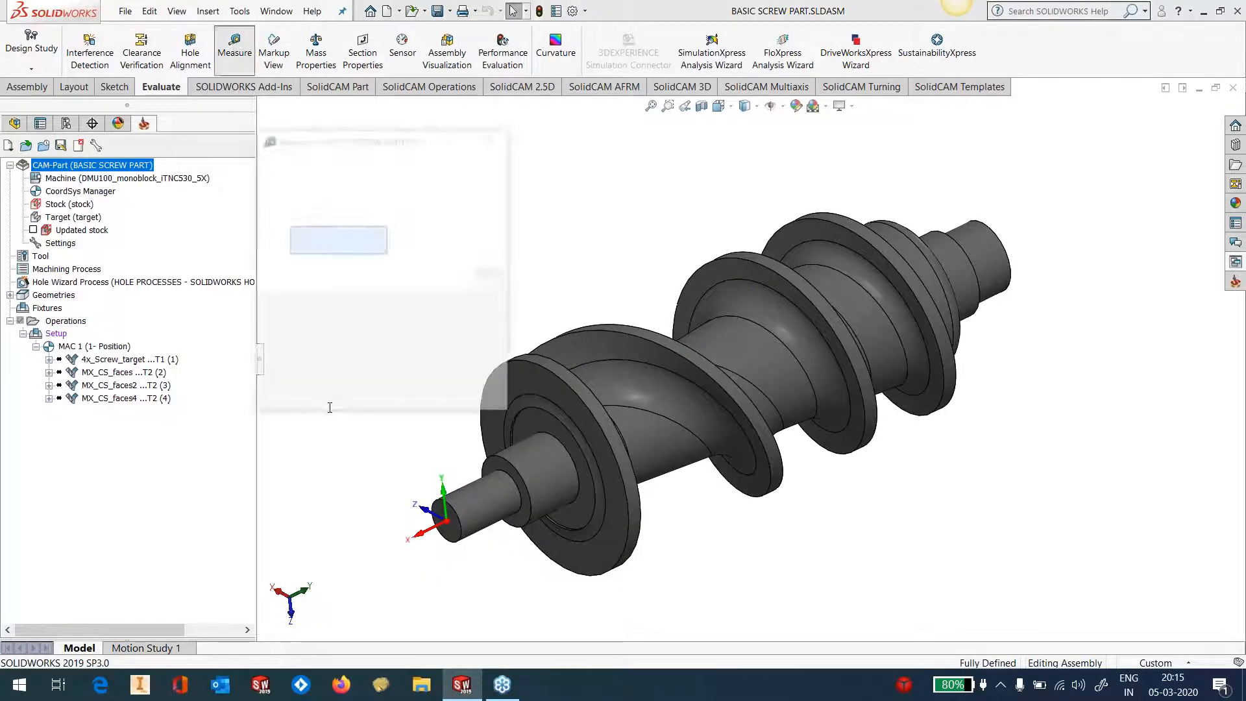
pyautogui.click(453, 536)
pyautogui.moveTo(1032, 429); pyautogui.dragTo(1043, 290, button='middle')
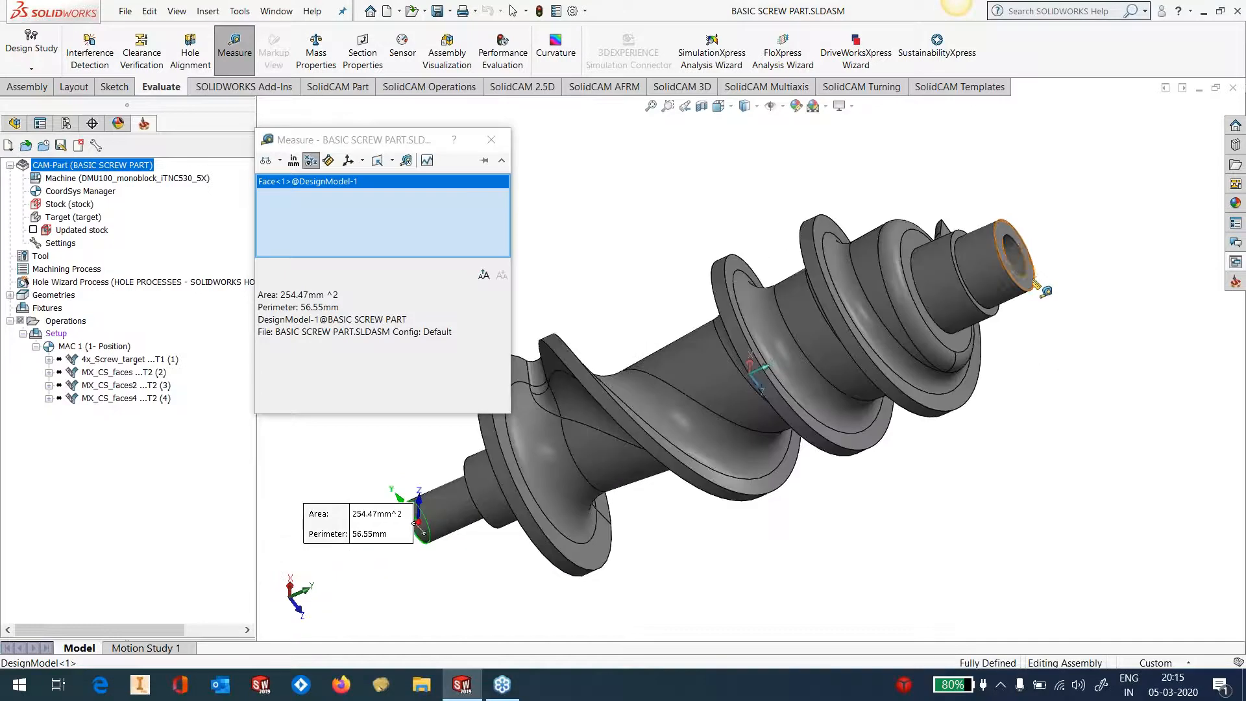
pyautogui.click(1037, 283)
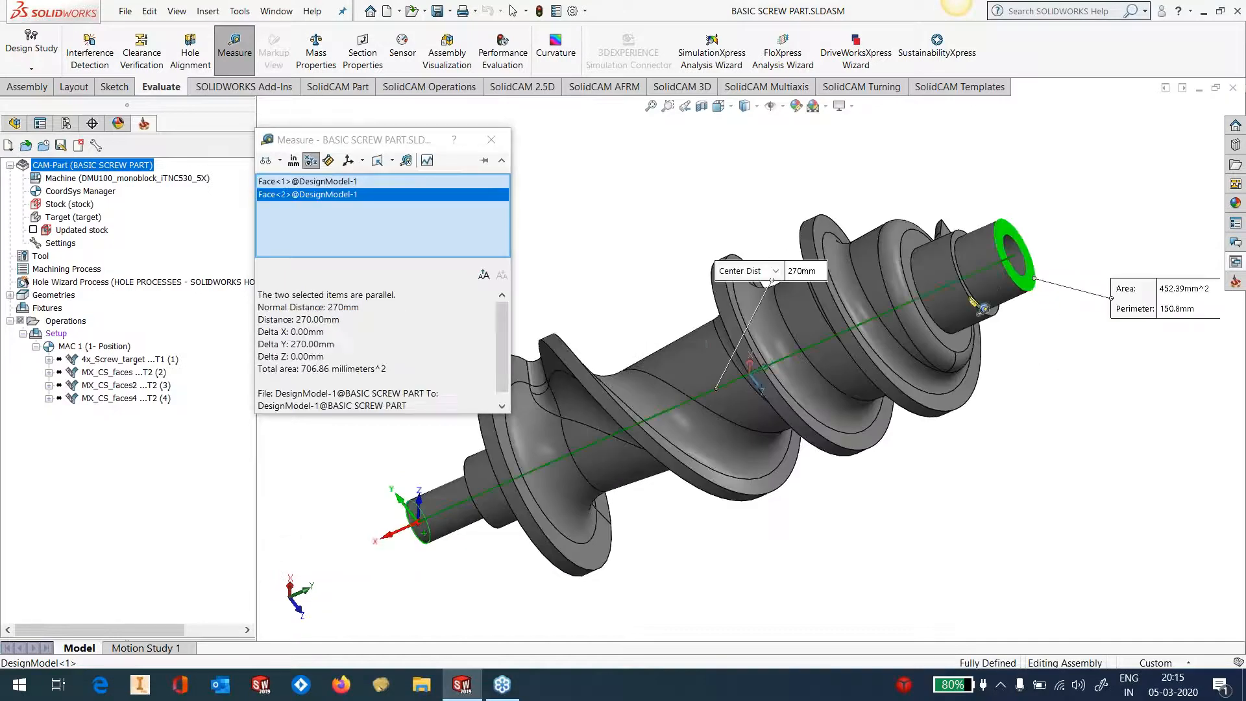
pyautogui.click(935, 485)
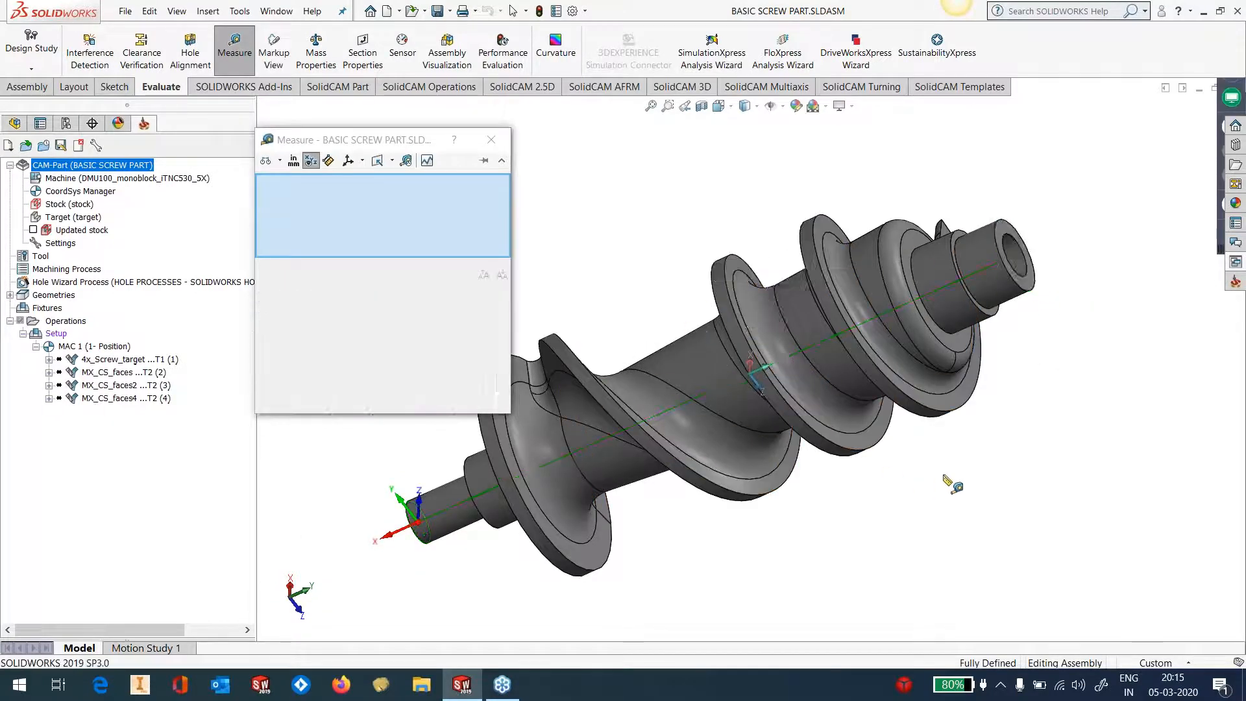
pyautogui.moveTo(953, 483); pyautogui.dragTo(747, 409, button='middle')
pyautogui.scroll(1, 741, 404)
pyautogui.scroll(-1, 717, 388)
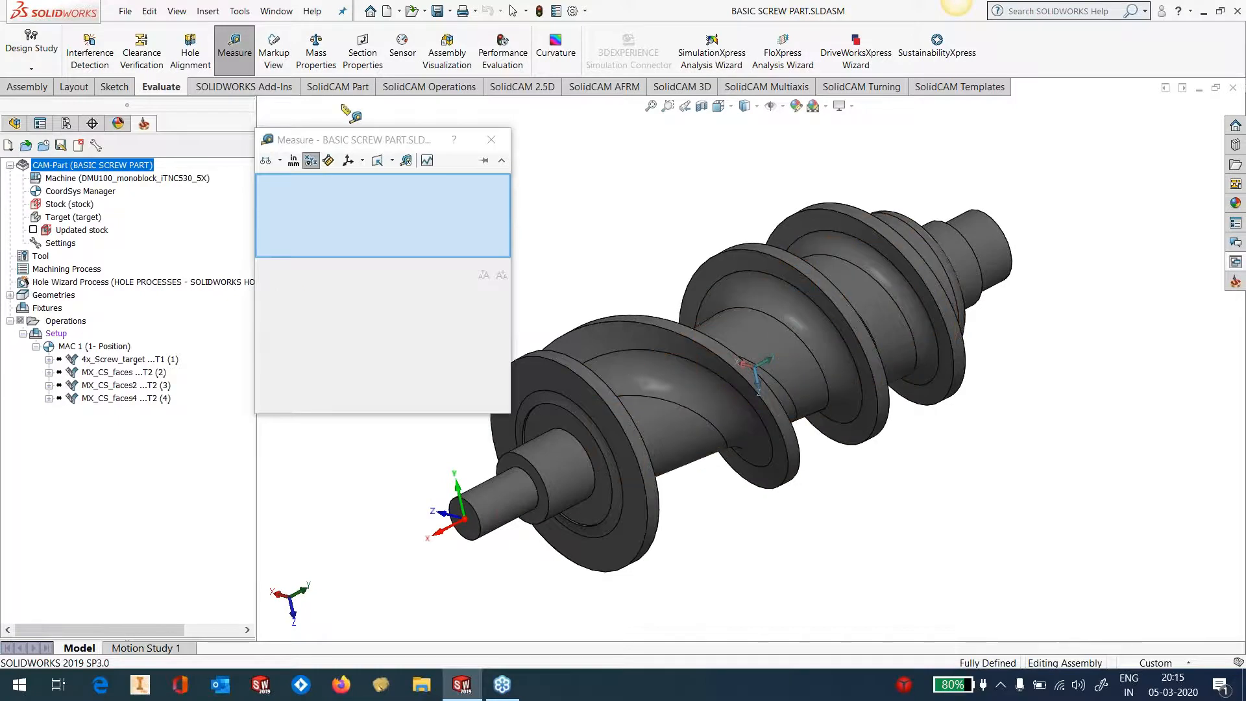
pyautogui.click(492, 141)
# Step: Toggle the curvature display on and off and examine the screw's helical flights in side and isometric views
pyautogui.click(555, 49)
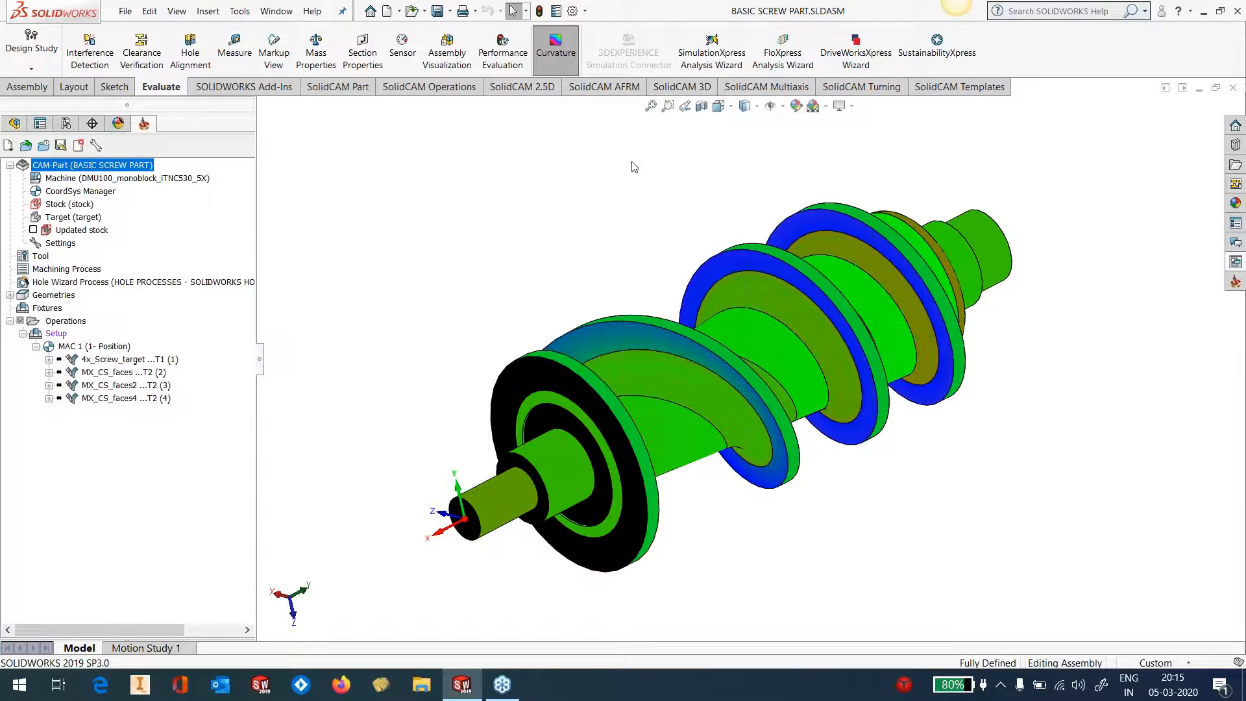
pyautogui.click(555, 49)
pyautogui.scroll(2, 935, 285)
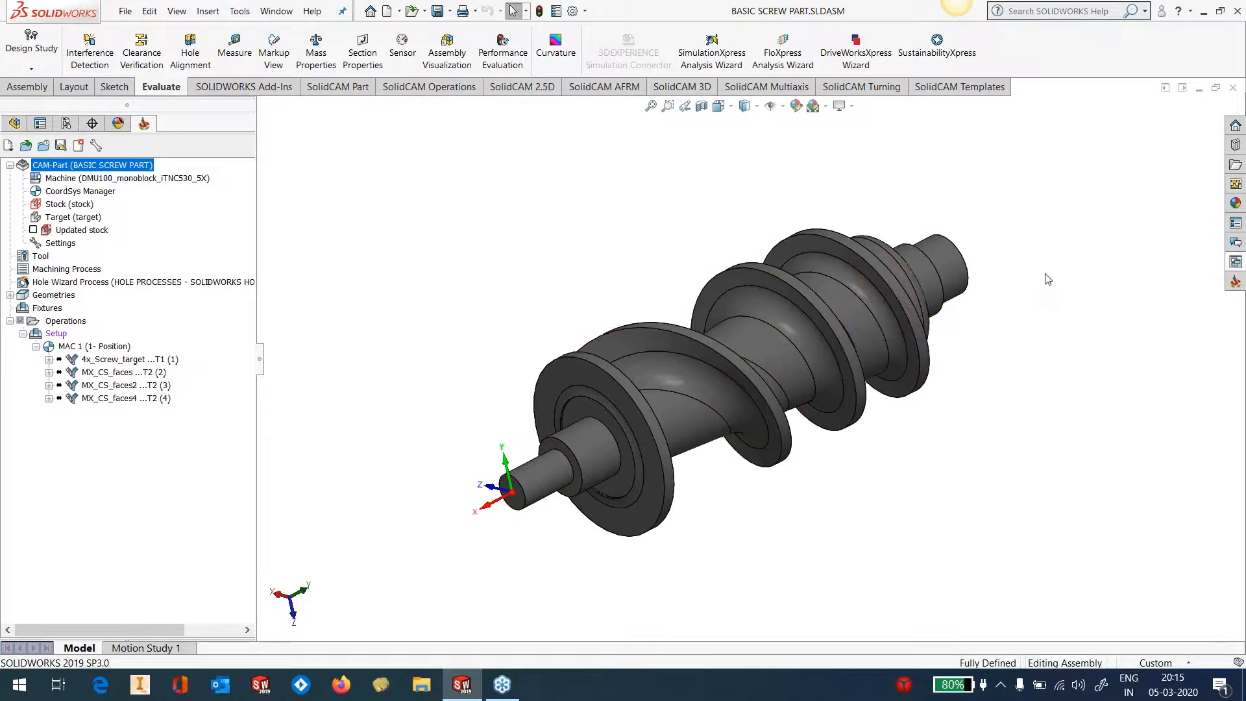
pyautogui.scroll(-1, 845, 353)
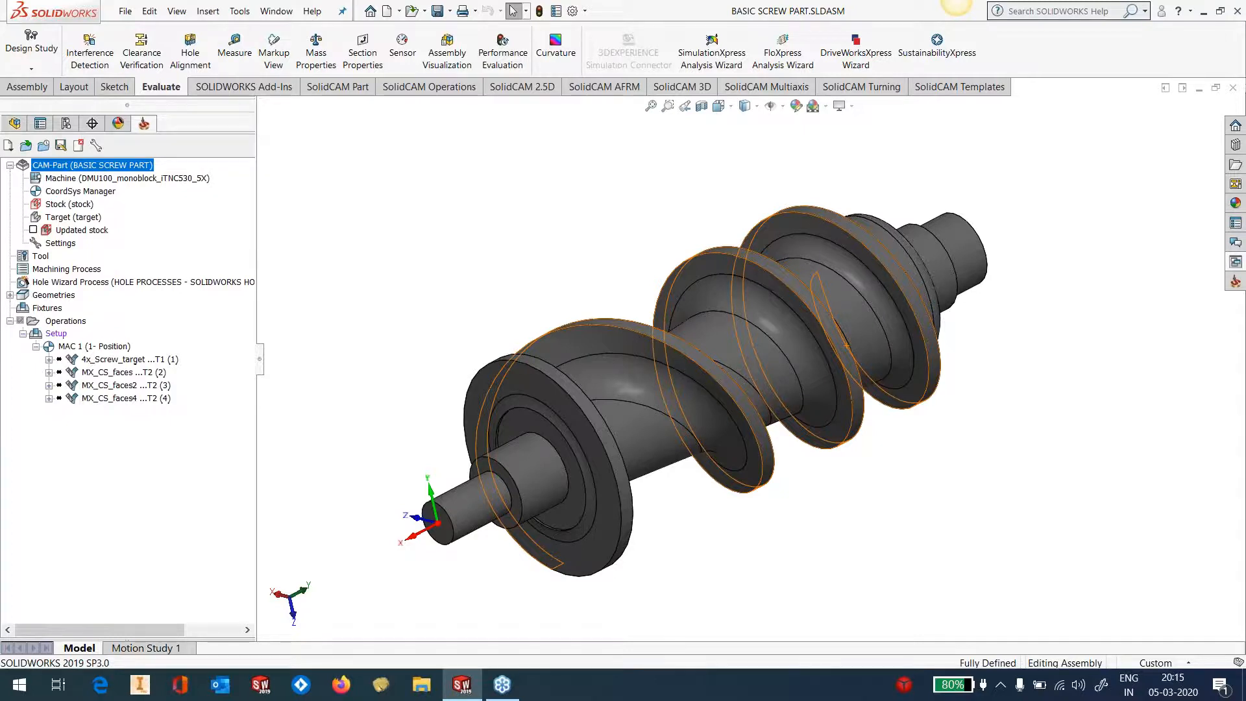
pyautogui.moveTo(889, 423); pyautogui.dragTo(827, 349, button='middle')
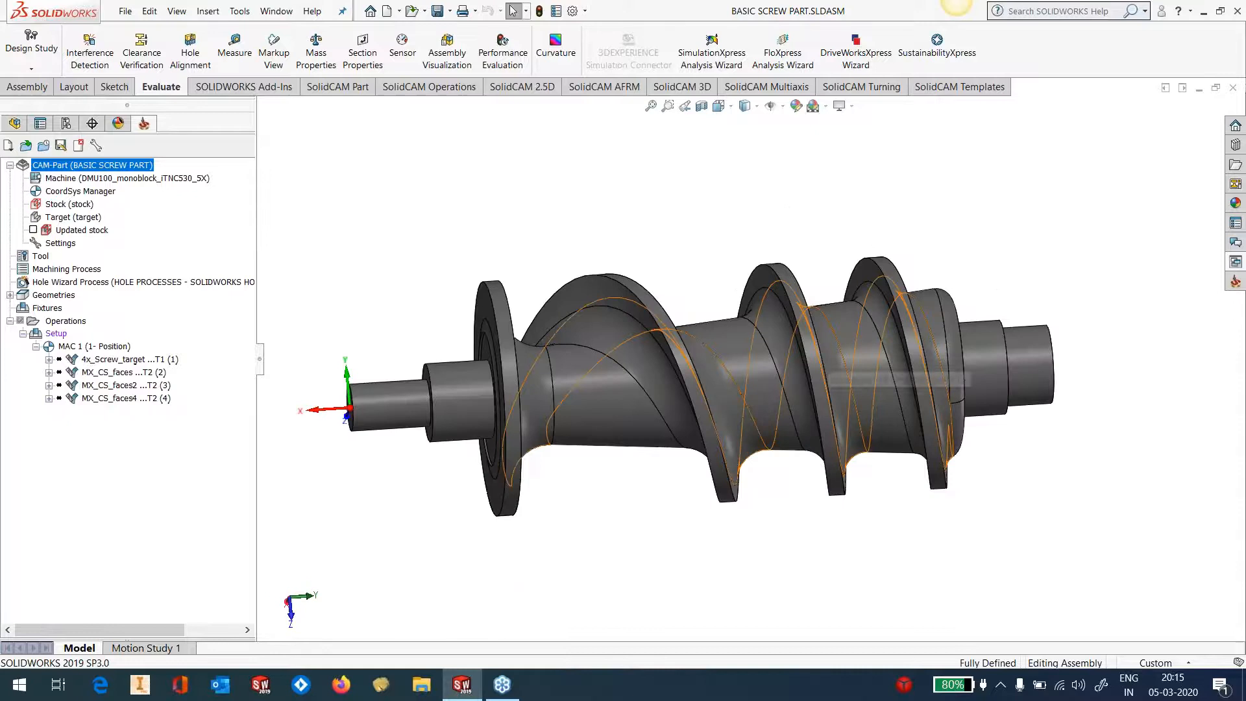
pyautogui.press('space')
pyautogui.click(671, 409)
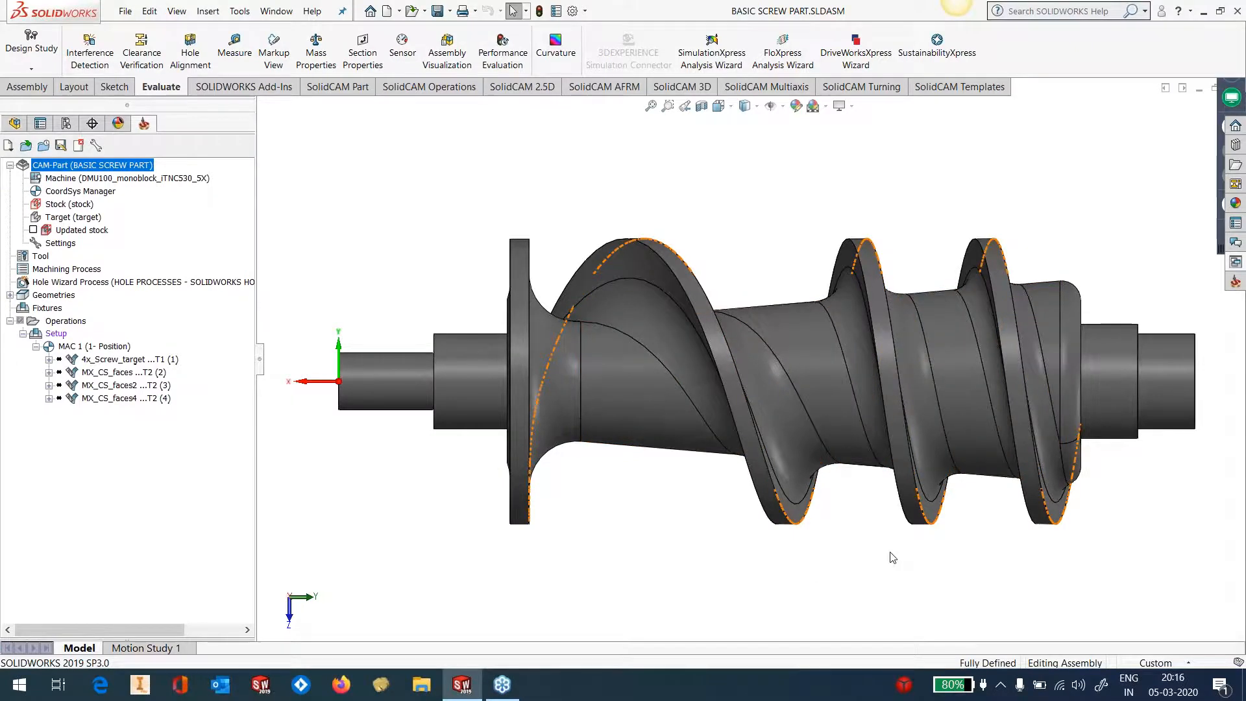
pyautogui.hotkey('ctrl', '7')
pyautogui.moveTo(946, 439); pyautogui.dragTo(857, 401, button='middle')
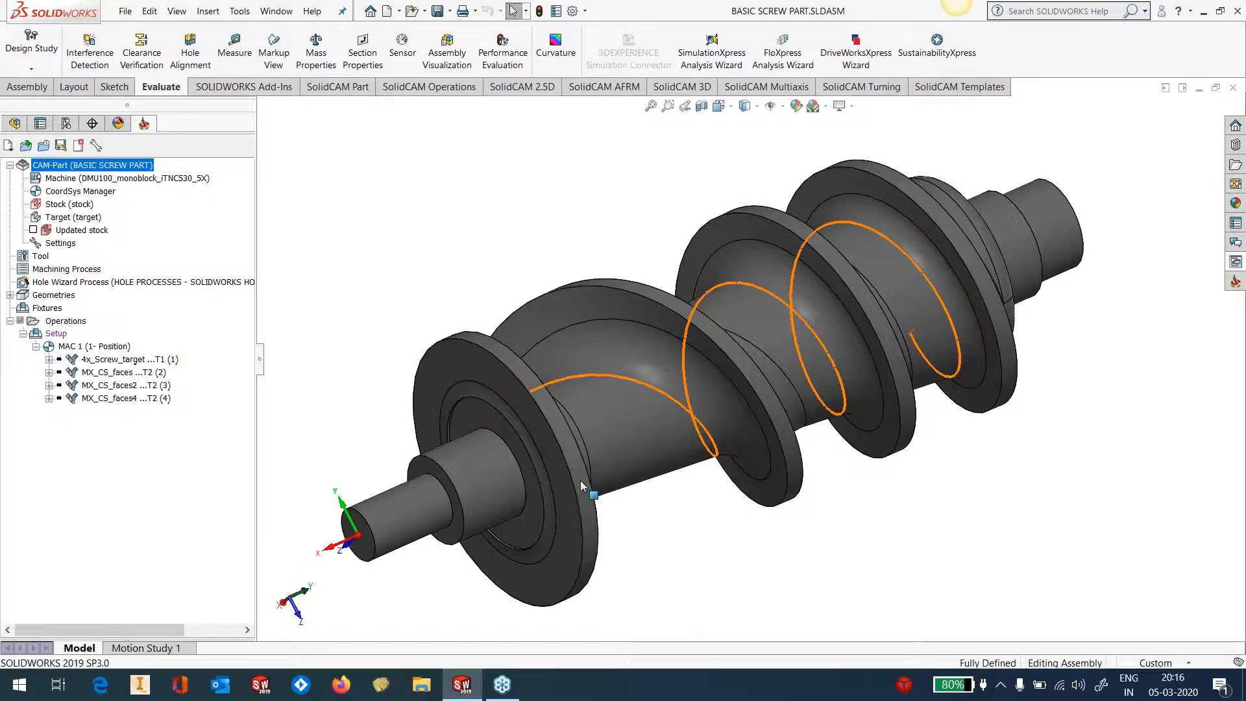
# Step: Open the 4x_Screw_target operation and preview its target machining surfaces on the model
pyautogui.doubleClick(112, 360)
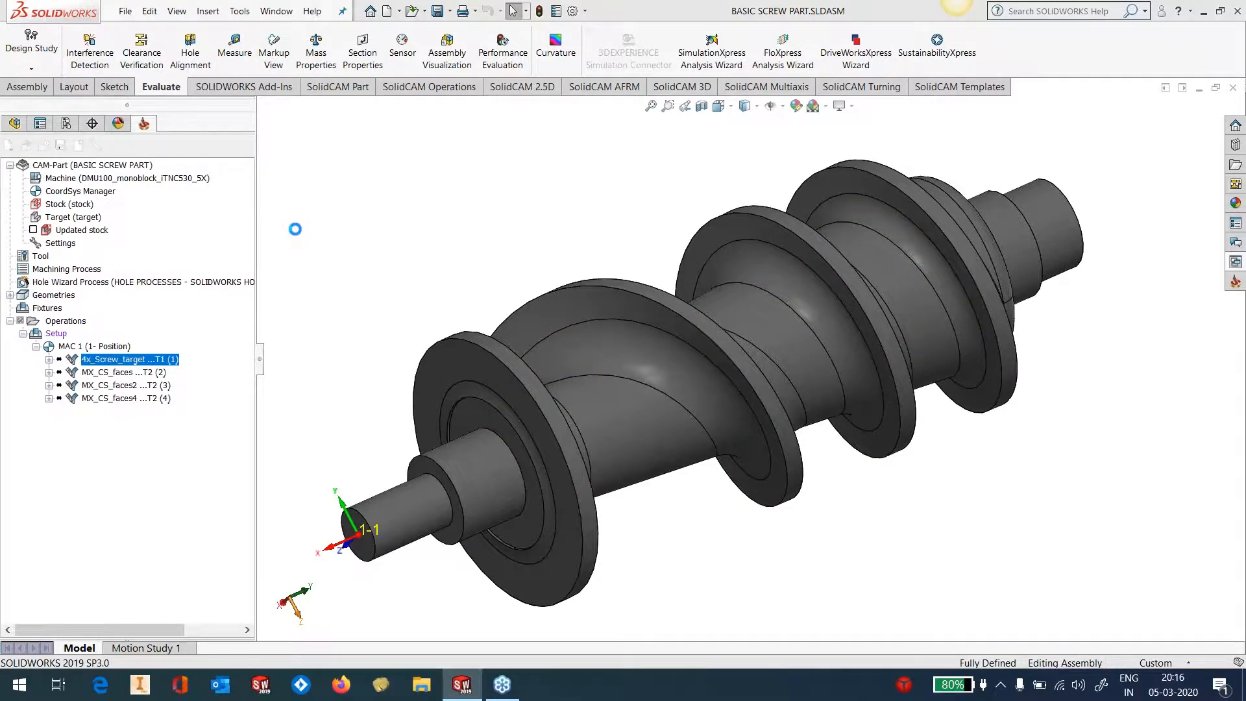
pyautogui.click(324, 202)
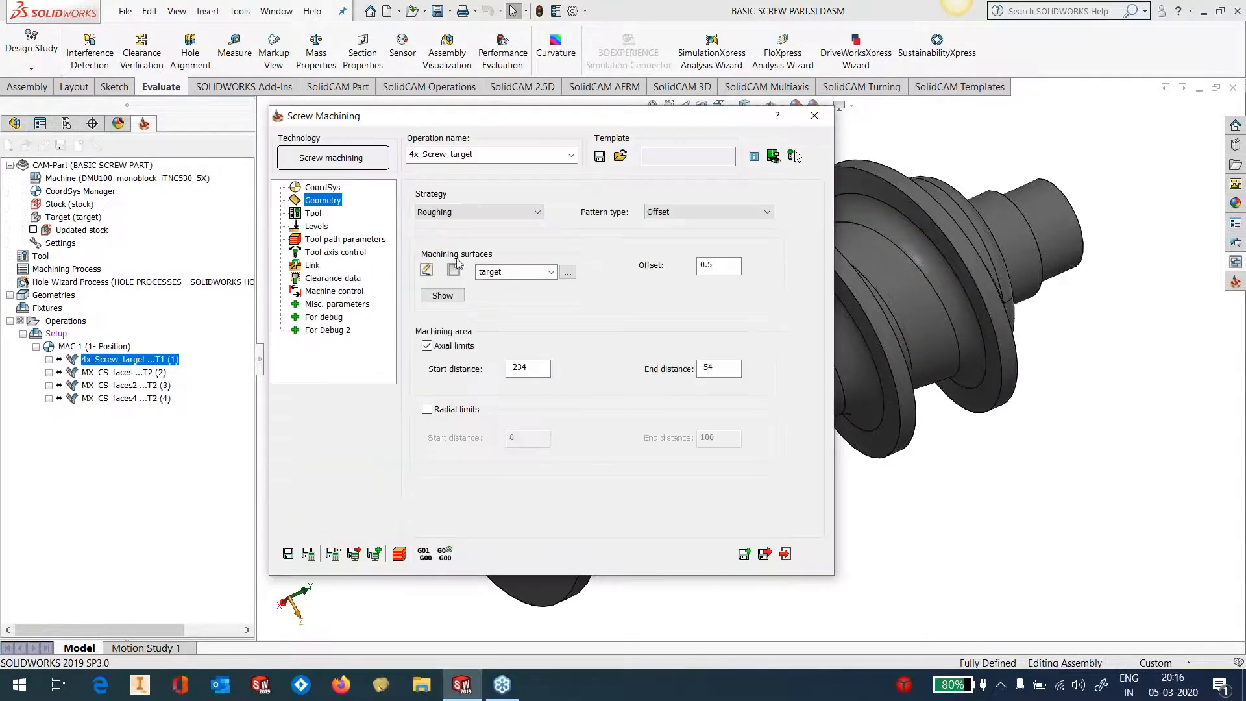
pyautogui.click(442, 296)
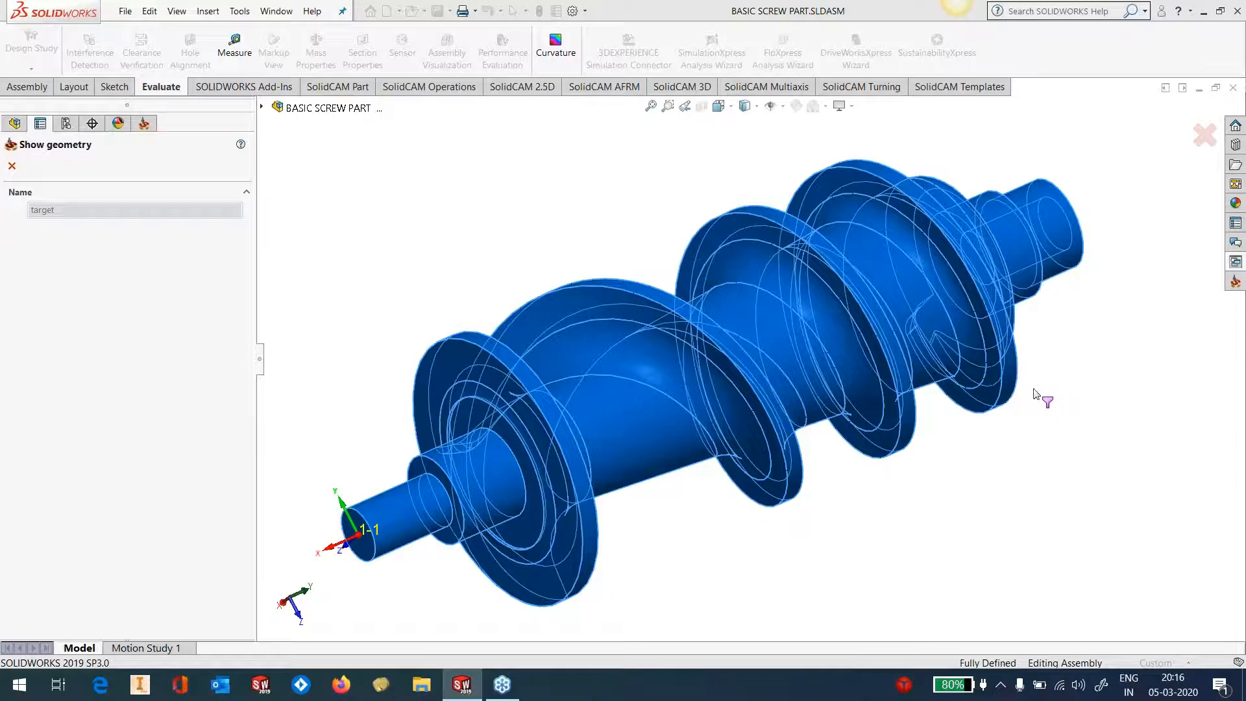
pyautogui.click(12, 166)
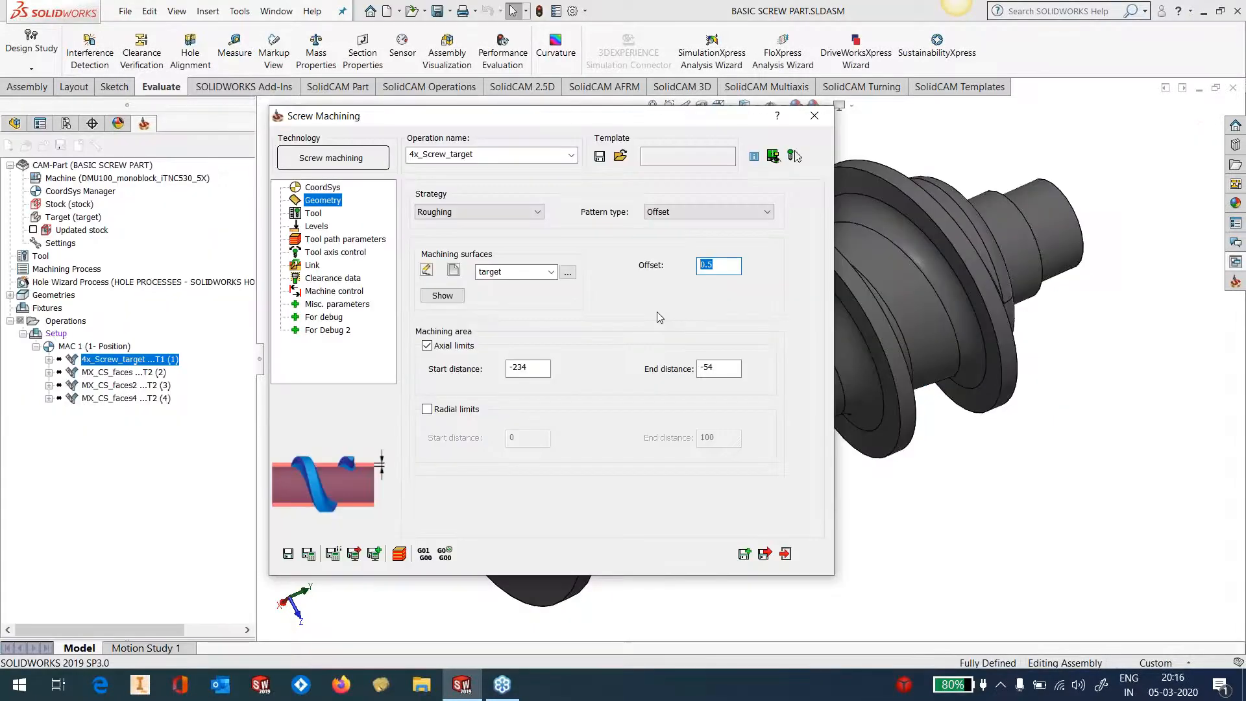
# Step: Examine the axial start and end distances of the screw operation's machining area against the full screw model
pyautogui.moveTo(518, 112); pyautogui.dragTo(318, 44)
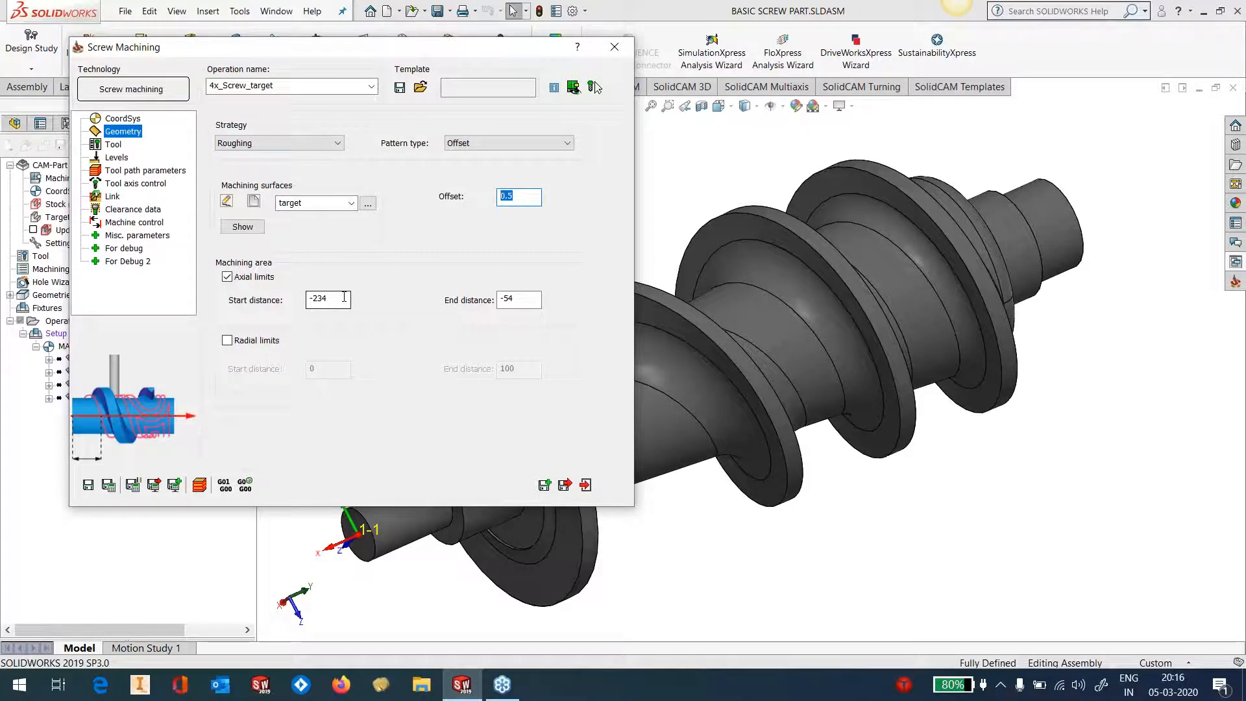
pyautogui.moveTo(328, 298); pyautogui.dragTo(305, 302)
pyautogui.scroll(1, 748, 361)
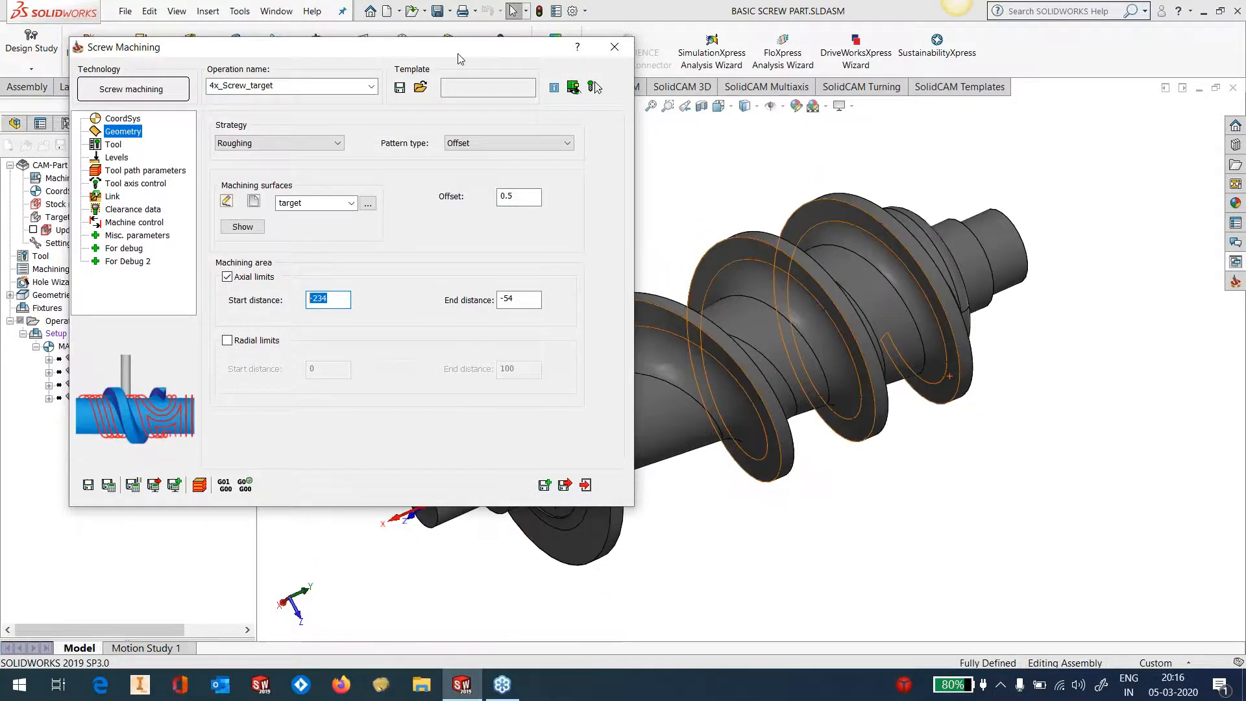
pyautogui.doubleClick(458, 53)
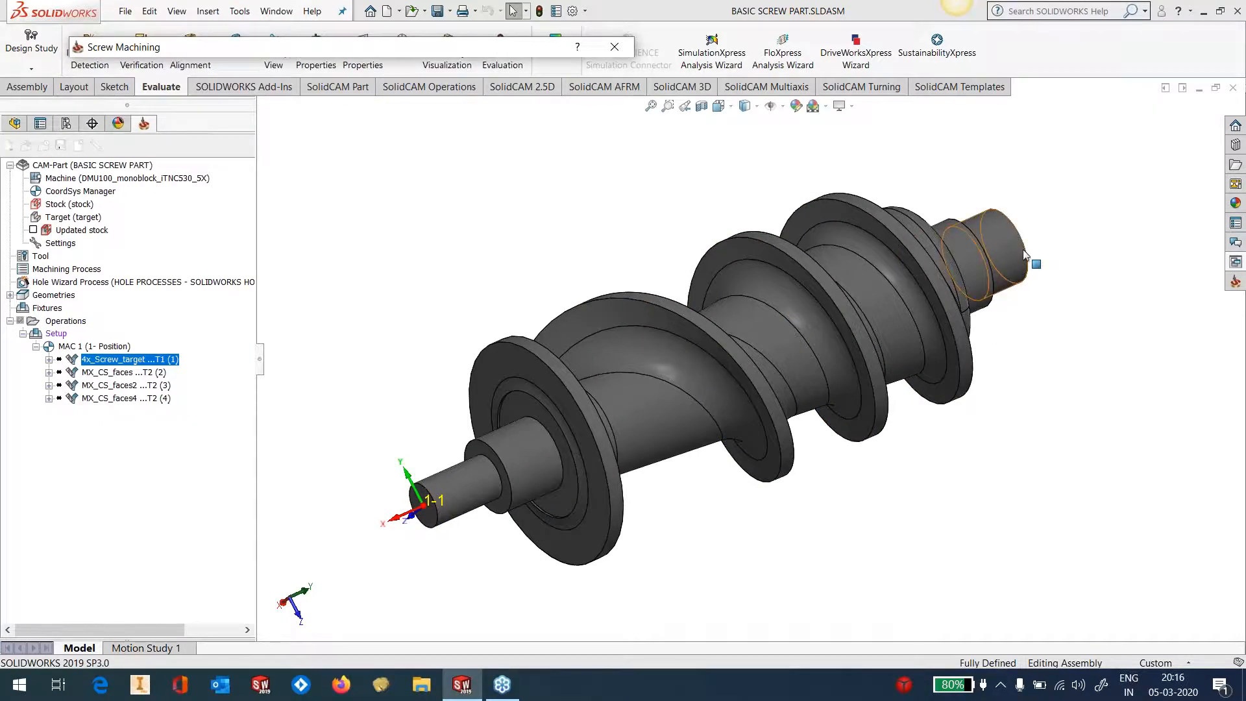
pyautogui.doubleClick(402, 49)
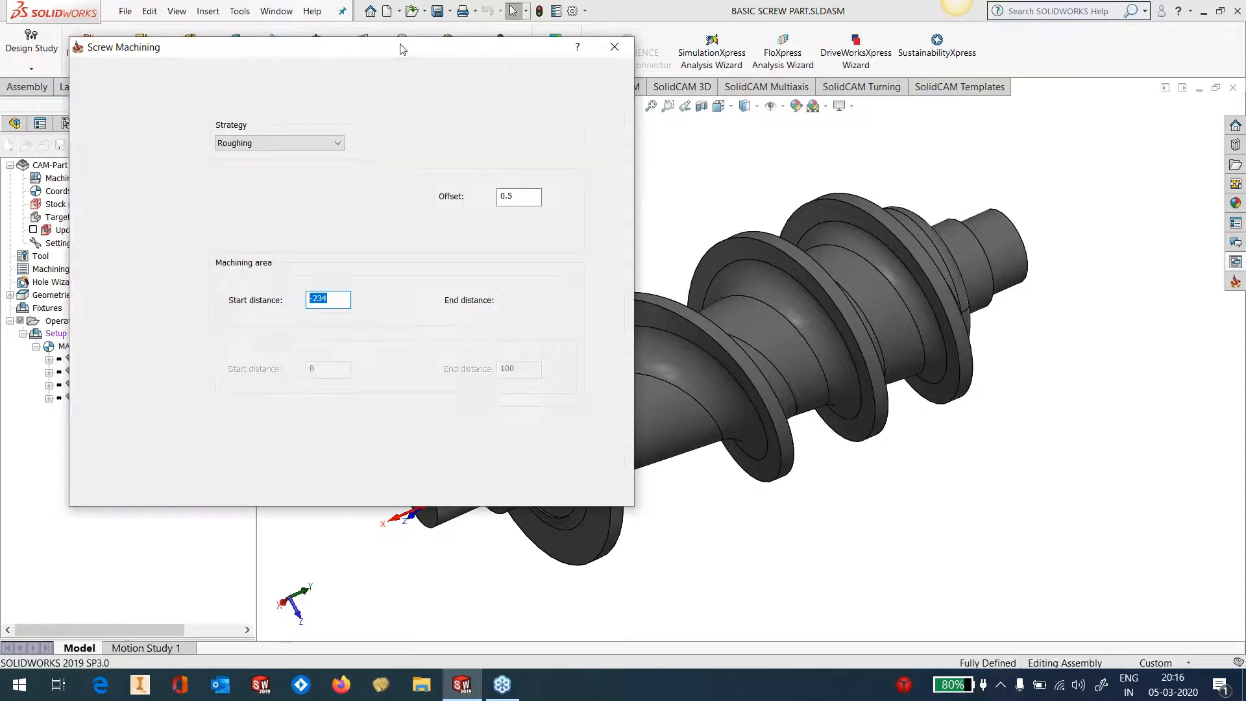
pyautogui.doubleClick(475, 53)
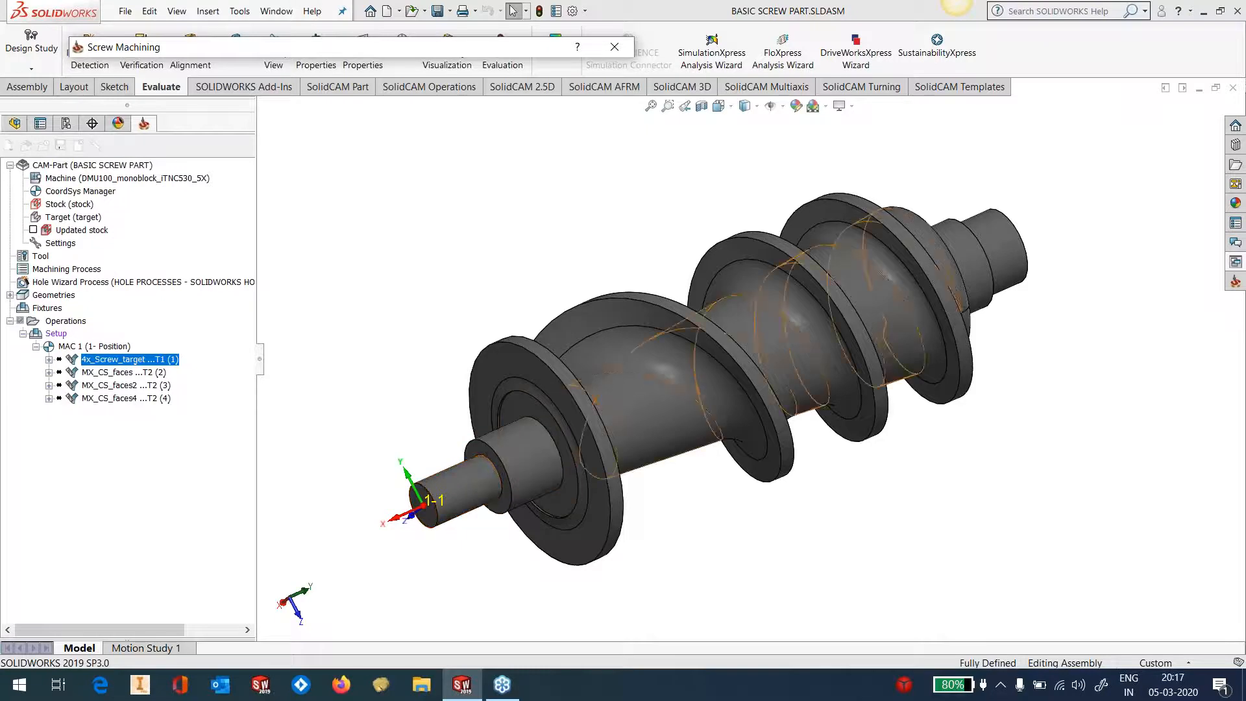
pyautogui.click(450, 44)
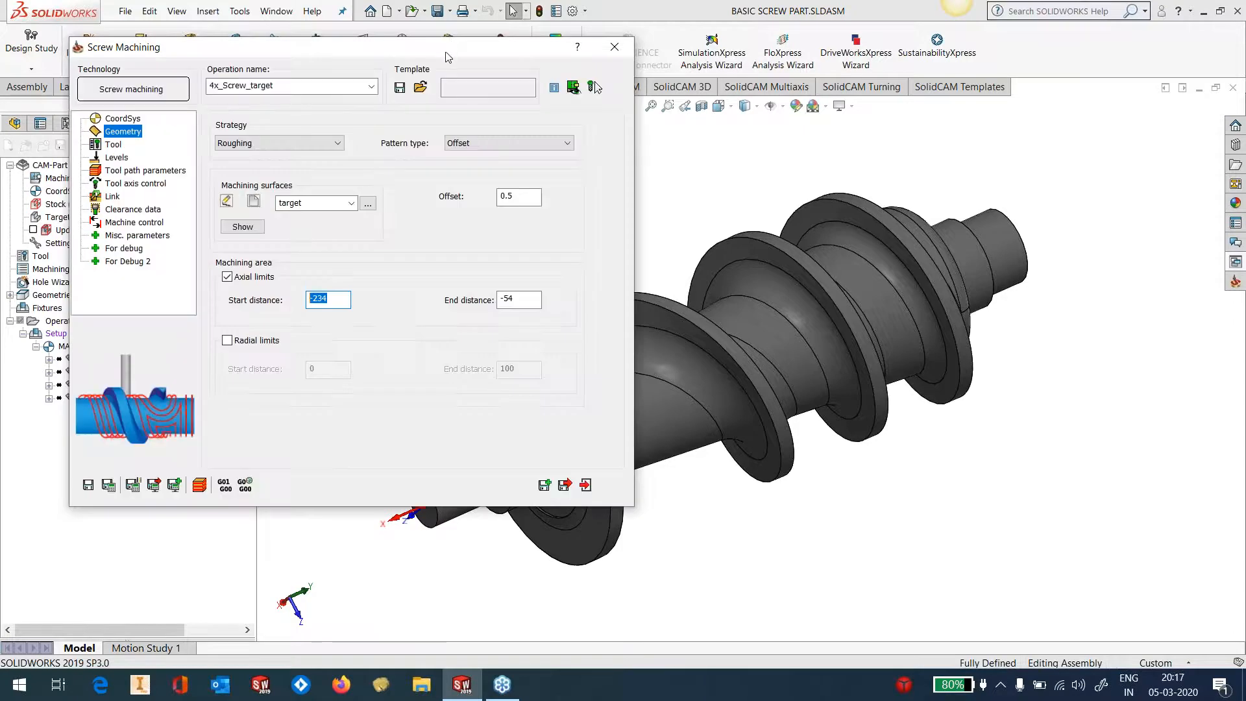
# Step: Review the operation's cutting tool data and its entry and exit safety distances
pyautogui.click(212, 172)
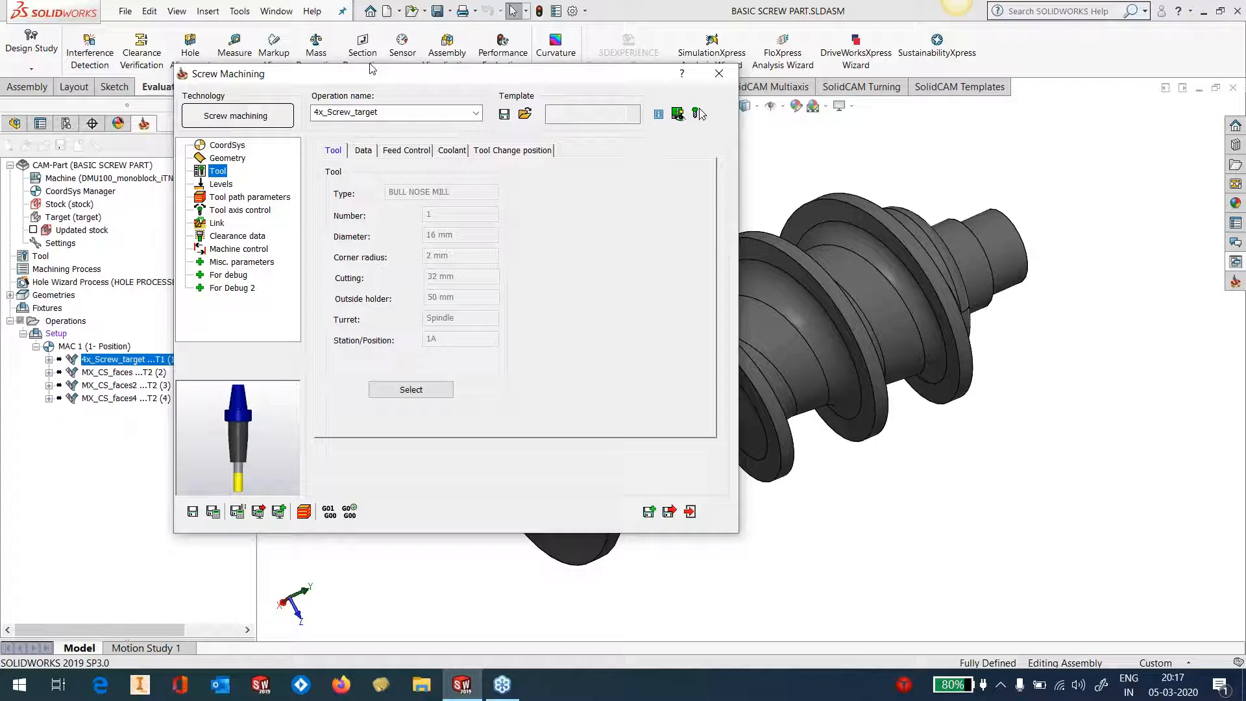
pyautogui.click(215, 185)
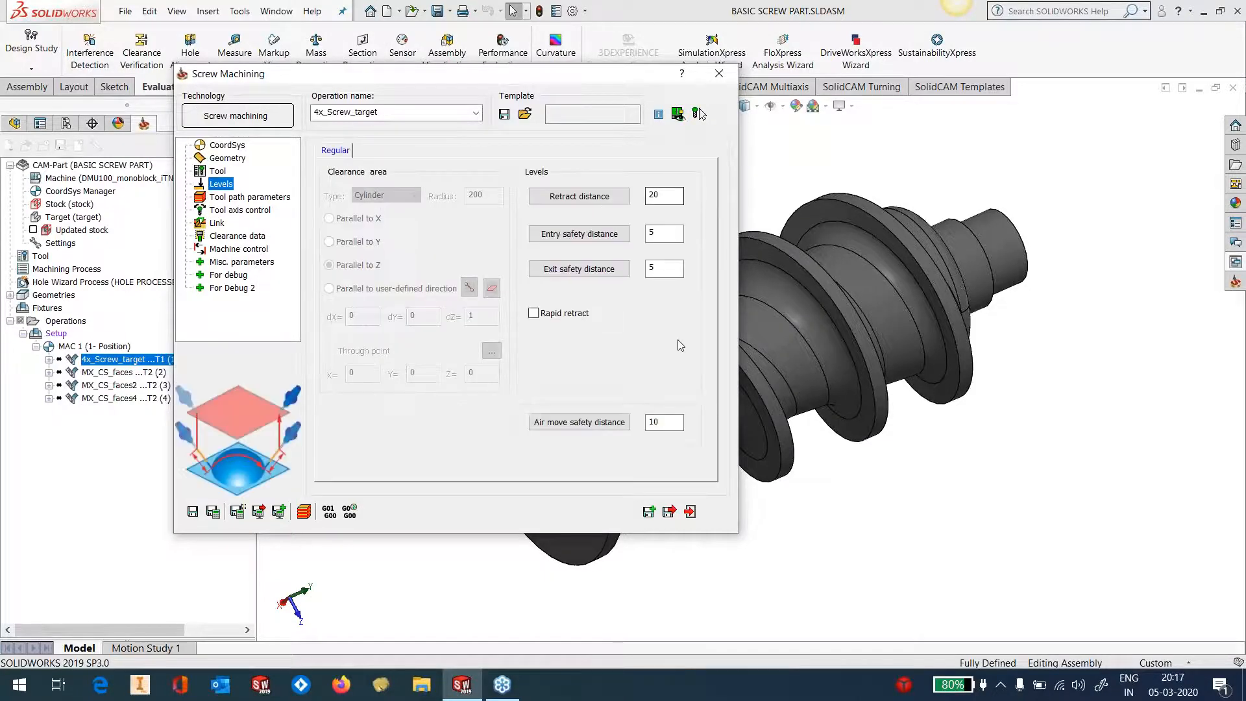
pyautogui.click(674, 235)
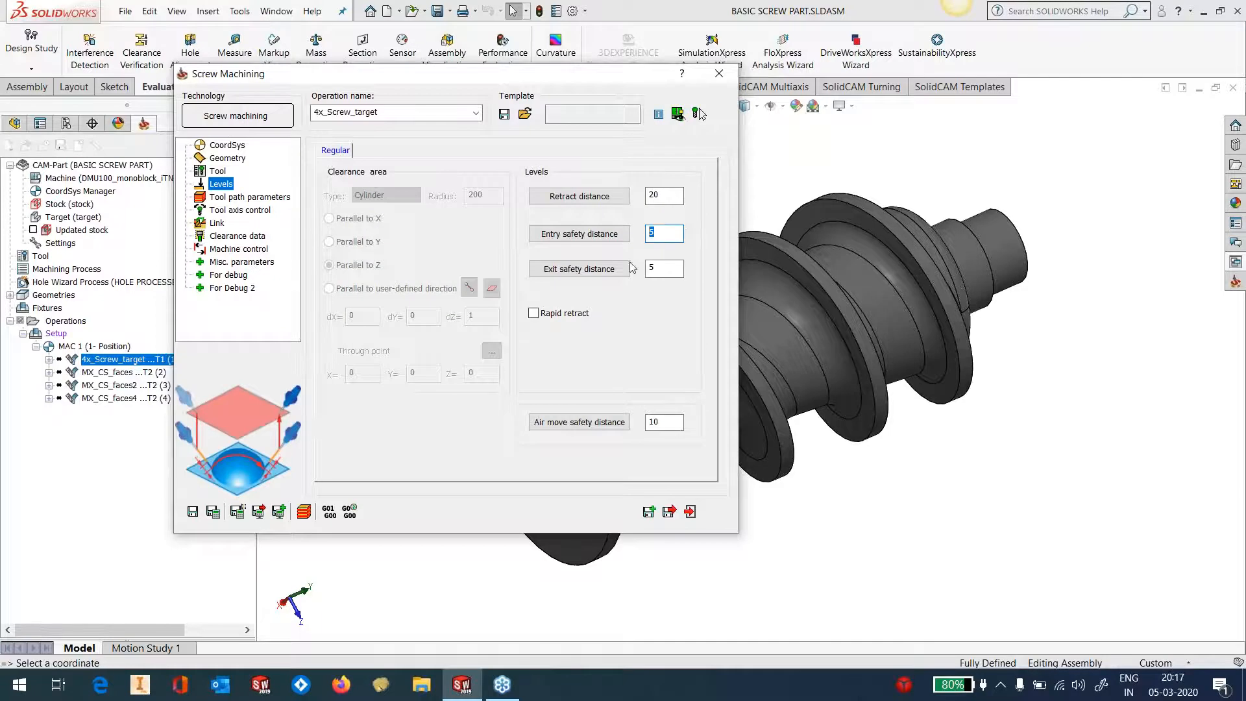
pyautogui.click(655, 268)
# Step: Review the tool path's cut tolerance, constant step down distance and maximum step over
pyautogui.click(255, 211)
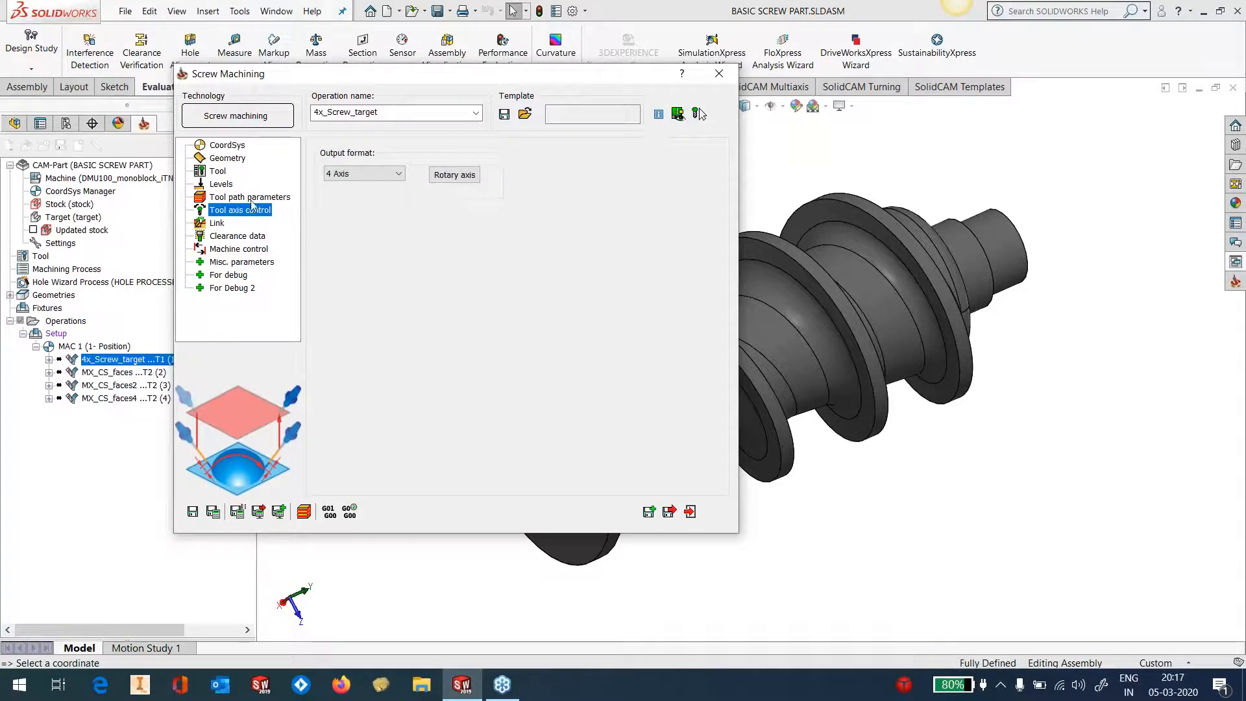
pyautogui.click(253, 198)
pyautogui.click(470, 193)
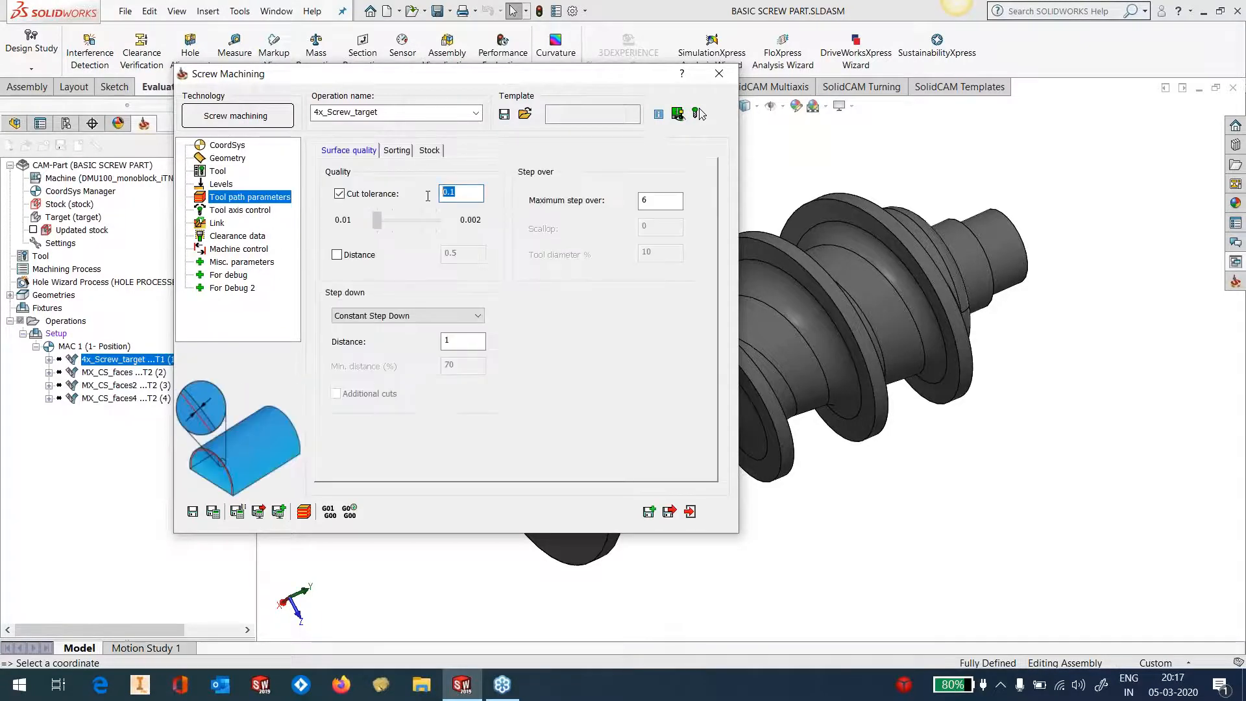
pyautogui.click(452, 338)
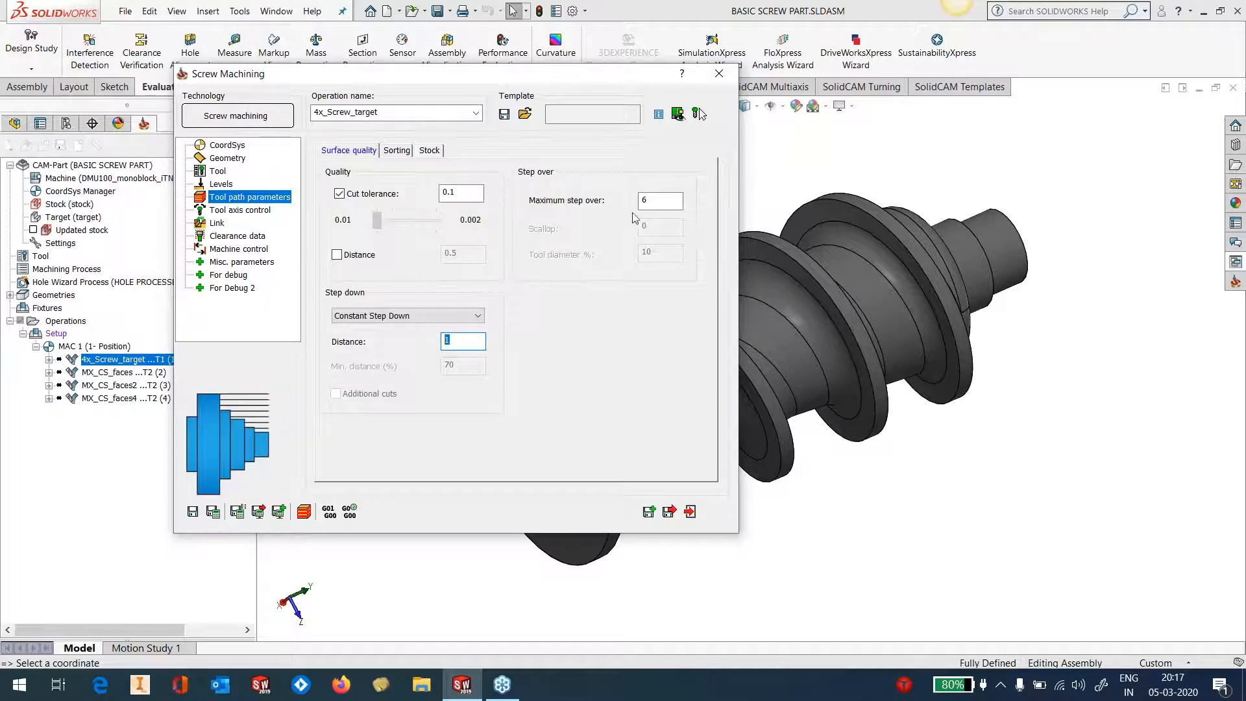
pyautogui.click(646, 201)
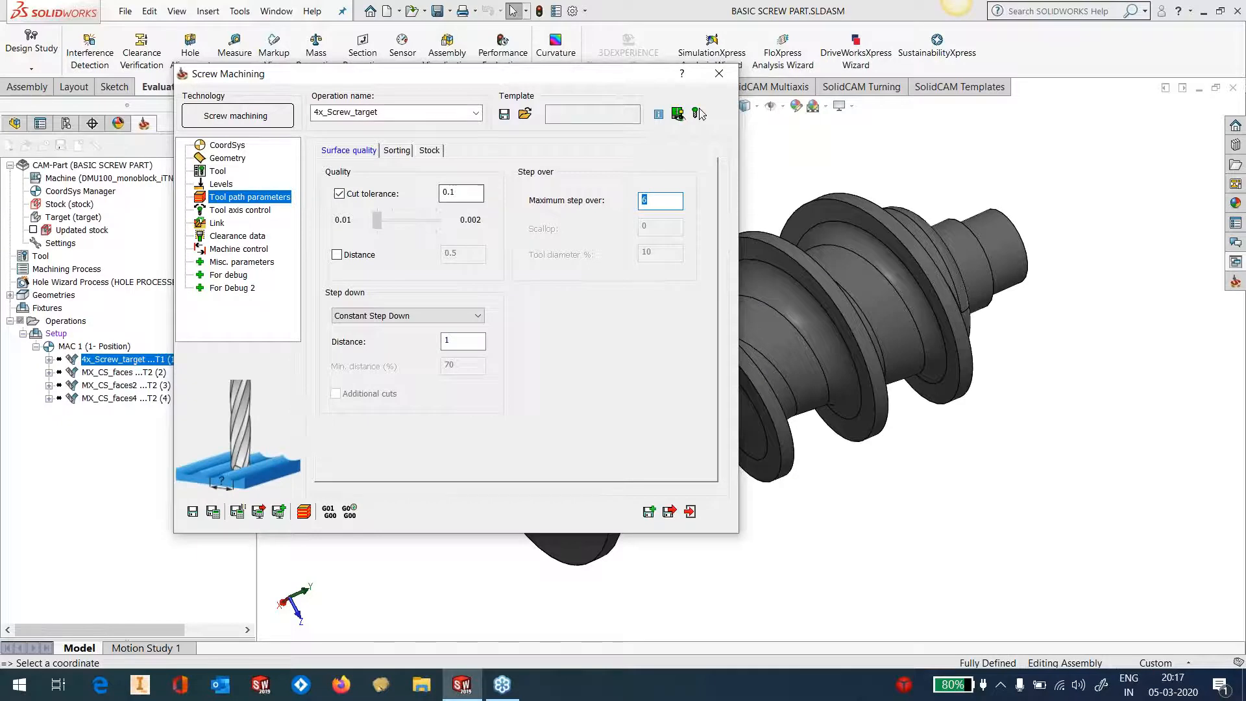
# Step: Check the rotary axis settings of the 4-axis output and accept X-Axis as the fourth axis direction
pyautogui.click(235, 211)
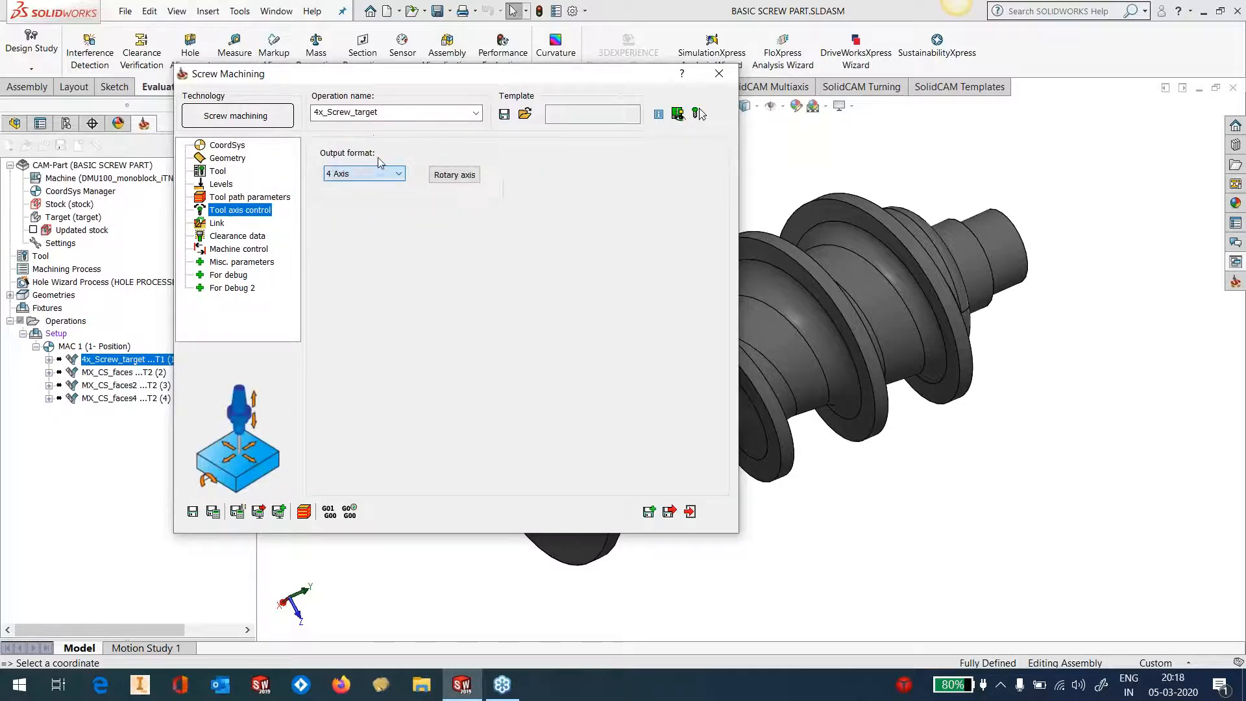
pyautogui.click(453, 175)
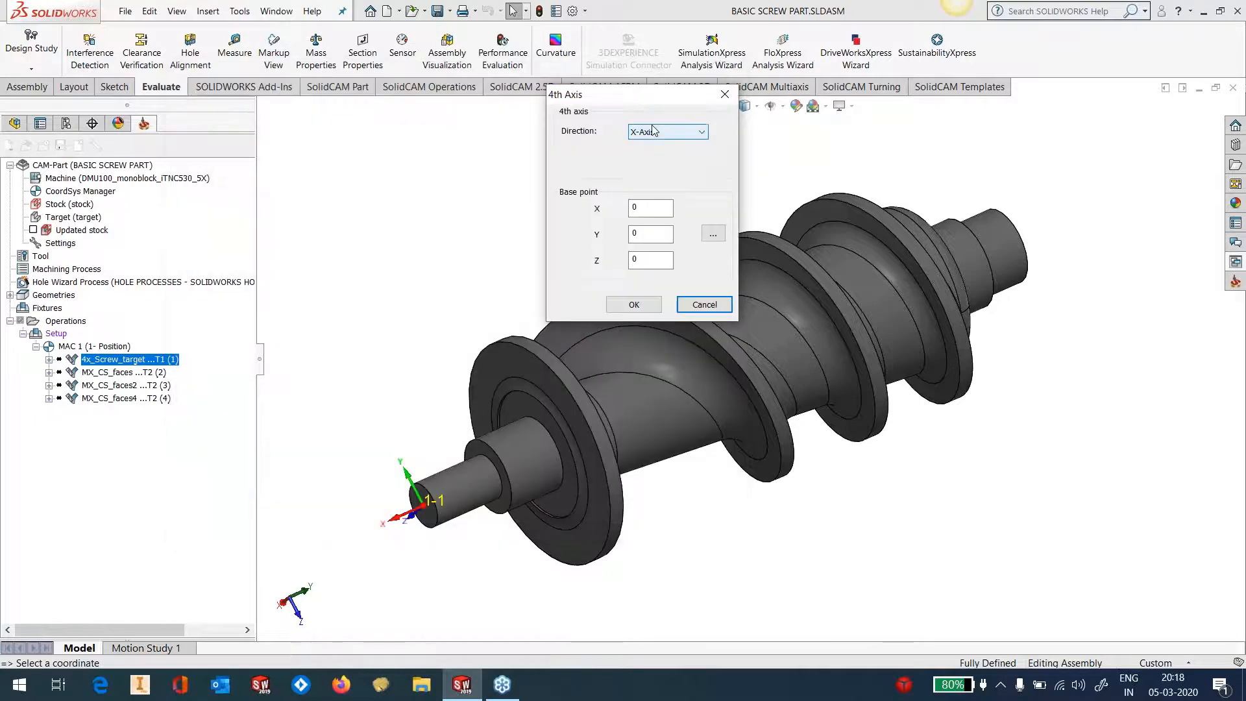
pyautogui.click(635, 304)
# Step: Set the approach ramp angle to 5 and review the approach/retract and area link settings
pyautogui.click(216, 224)
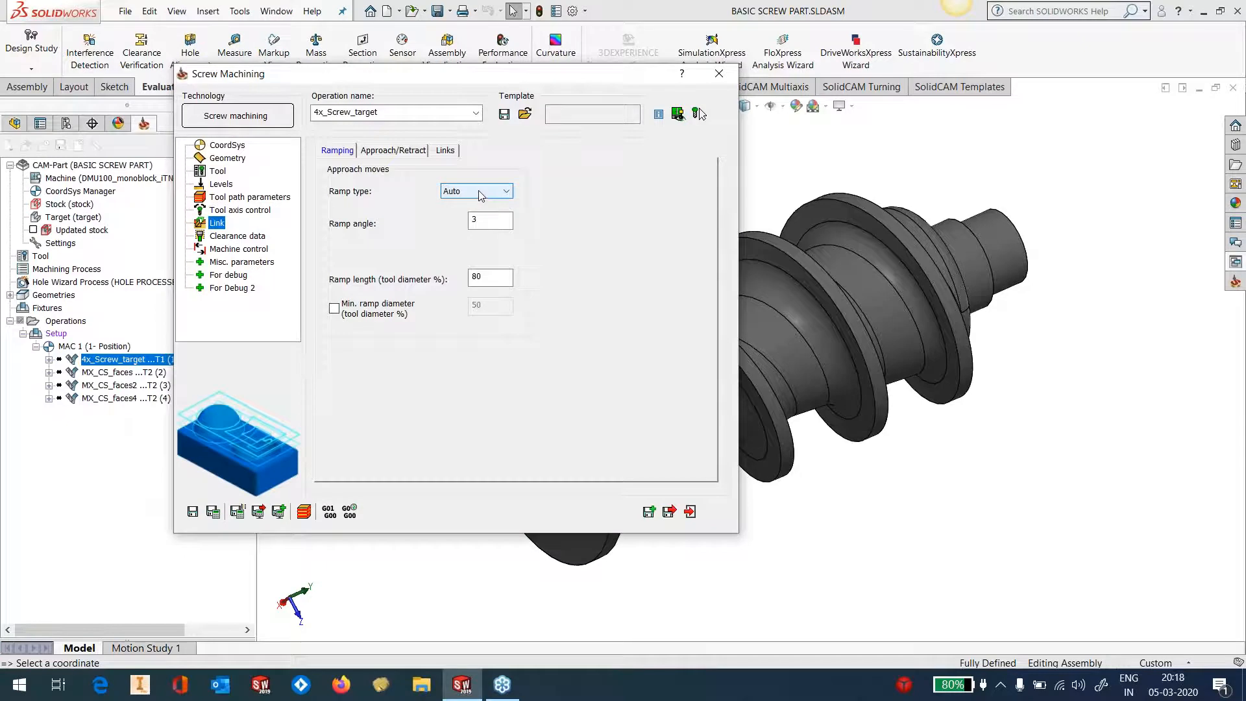
pyautogui.click(477, 221)
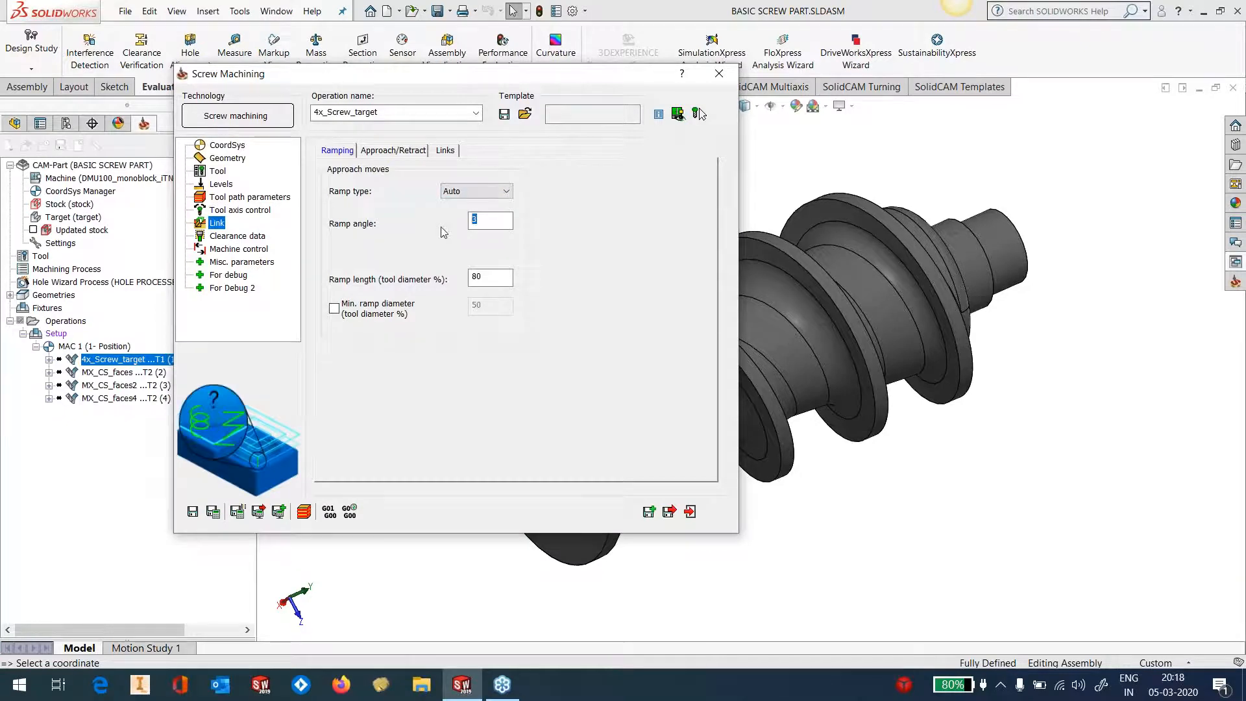
pyautogui.write('5')
pyautogui.click(400, 153)
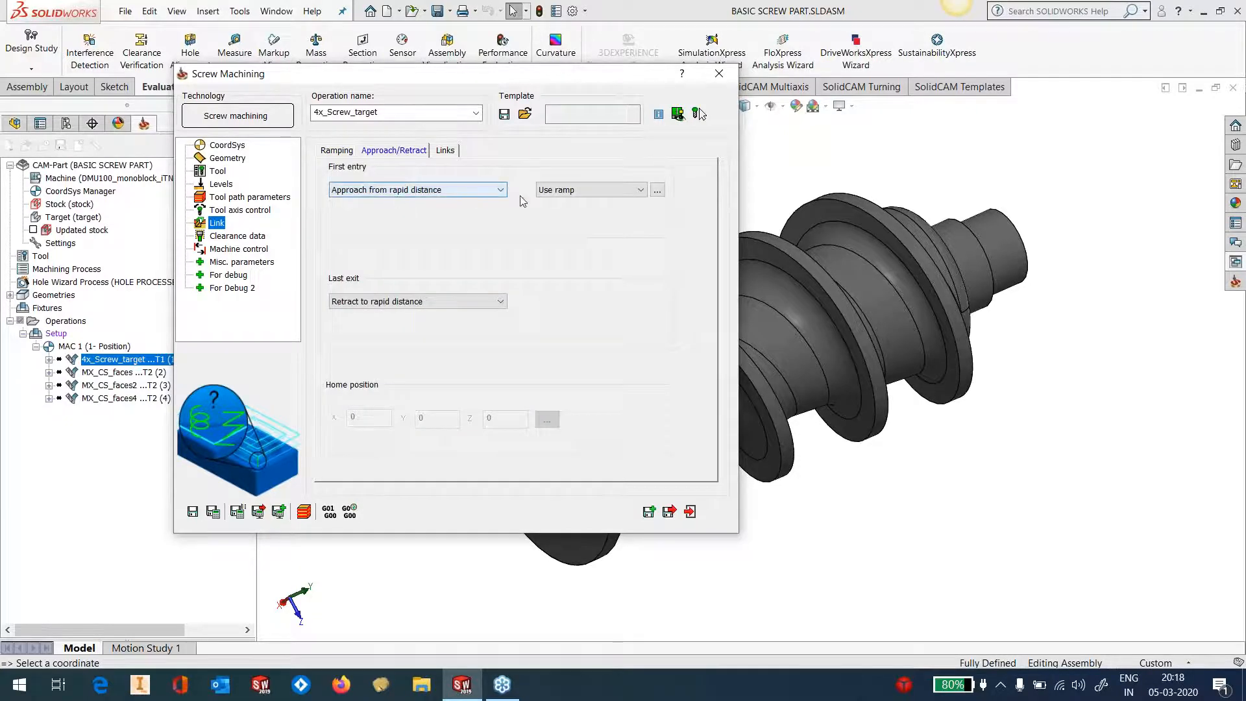
pyautogui.click(447, 150)
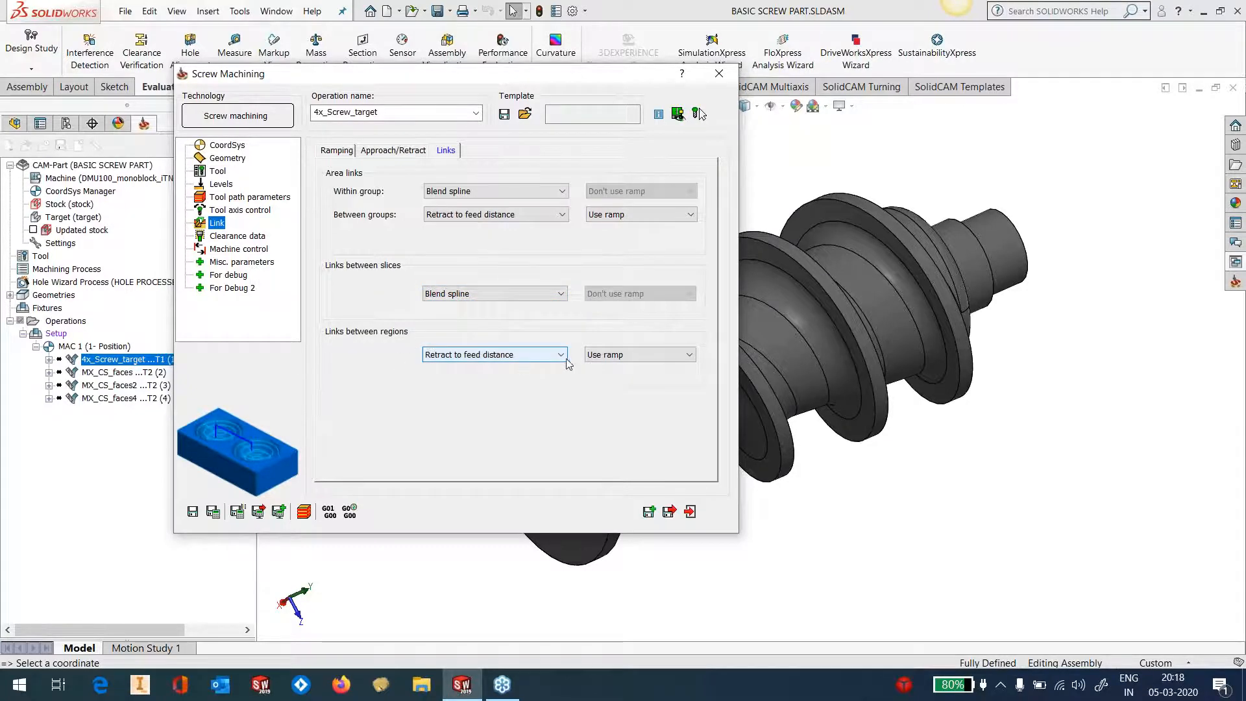
# Step: Review the tool clearance and machine control settings, and save and close the 4x_Screw_target operation
pyautogui.click(225, 238)
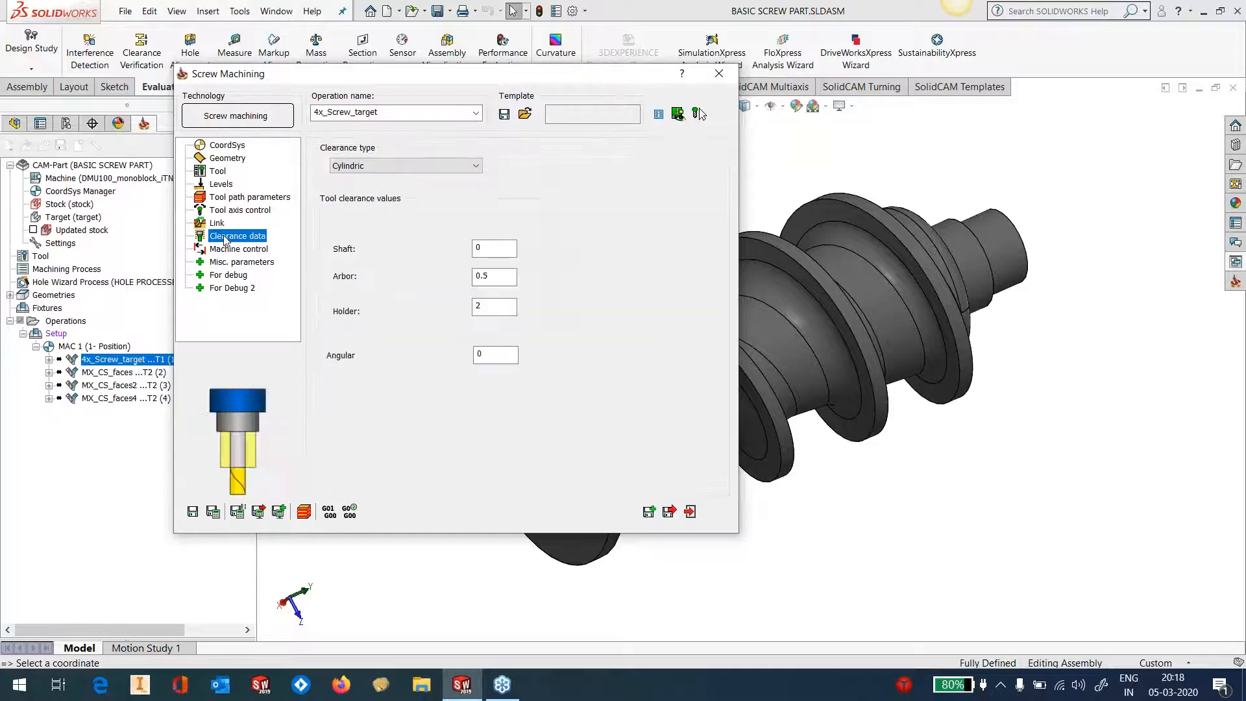
pyautogui.click(227, 250)
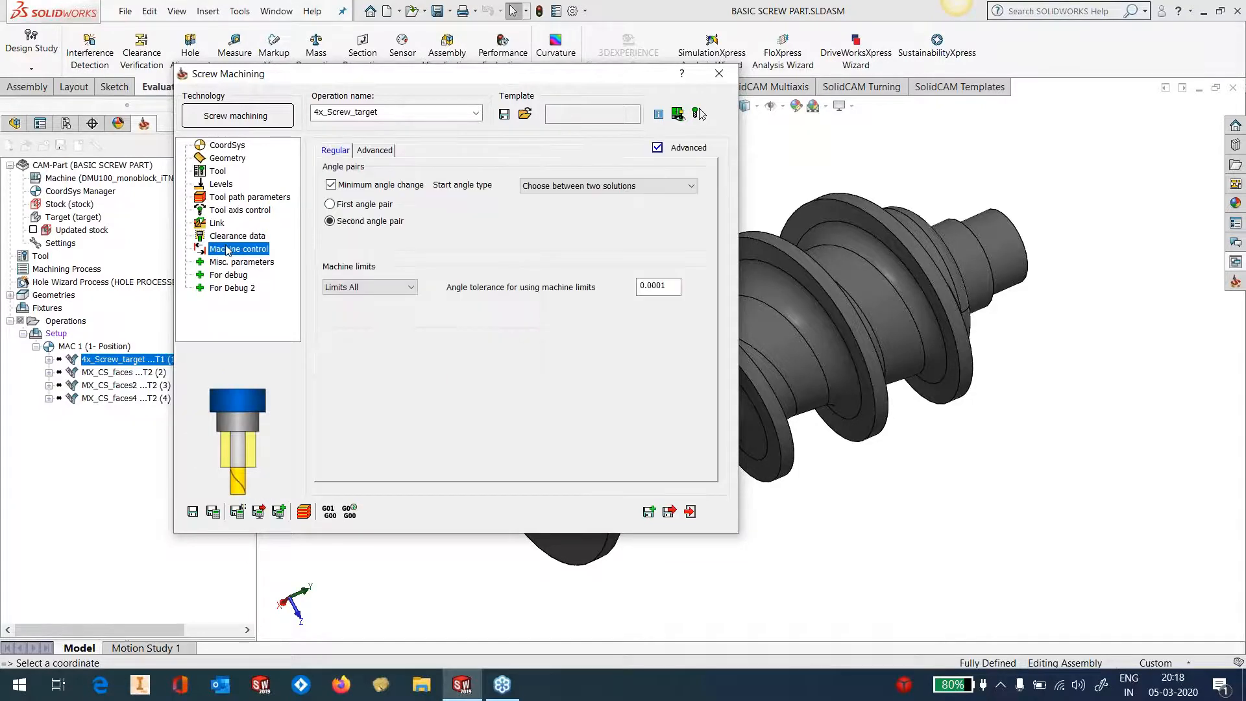
pyautogui.click(193, 512)
pyautogui.click(690, 511)
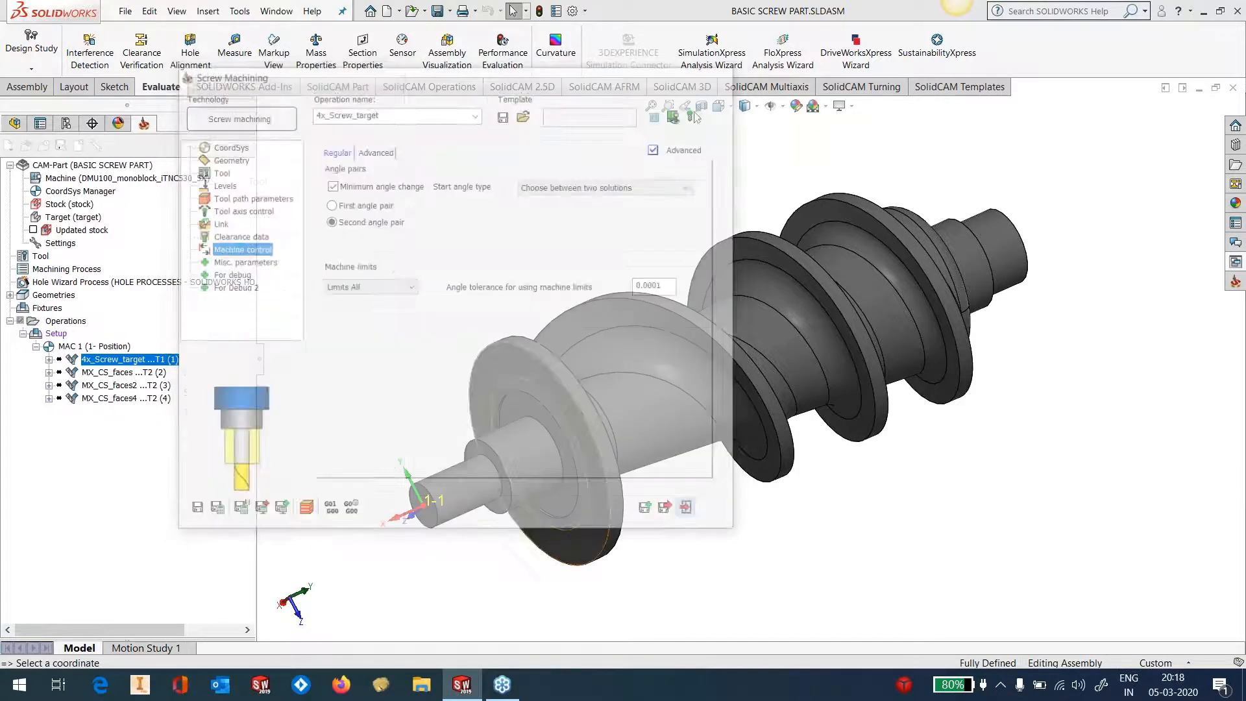
# Step: Calculate the 4x_Screw_target operation and inspect the roughing tool path around the screw from several angles
pyautogui.rightClick(163, 357)
pyautogui.click(208, 209)
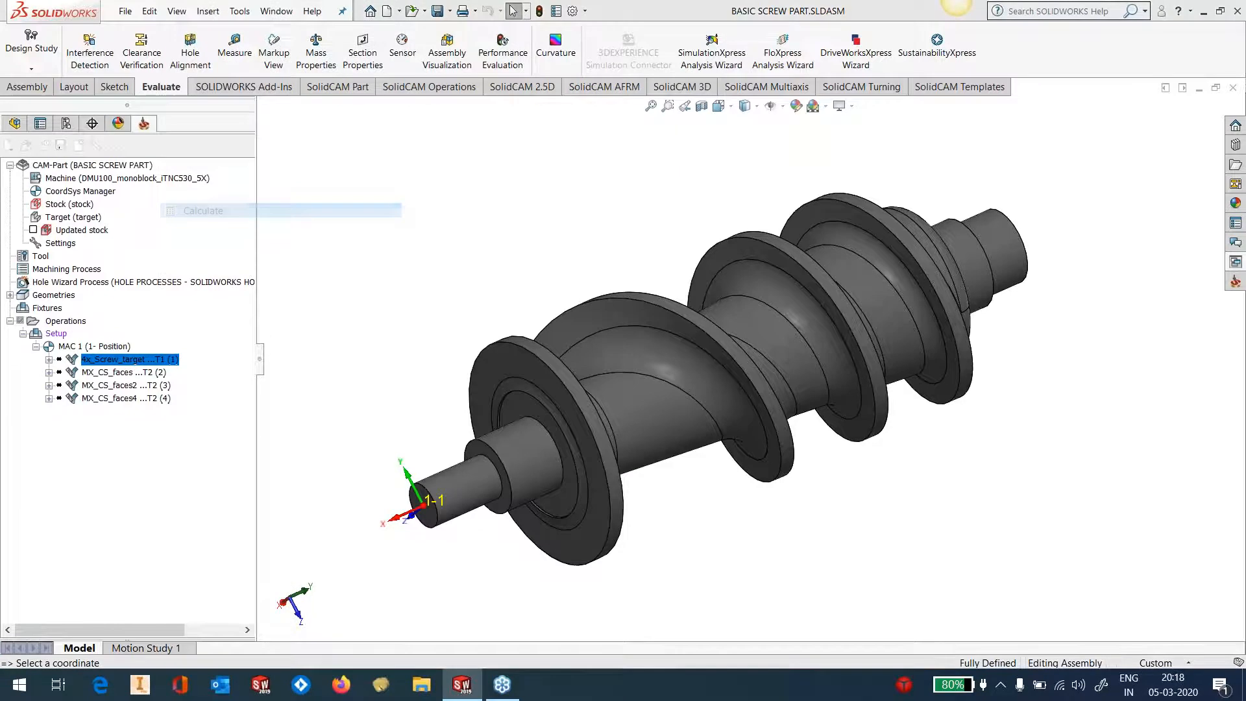
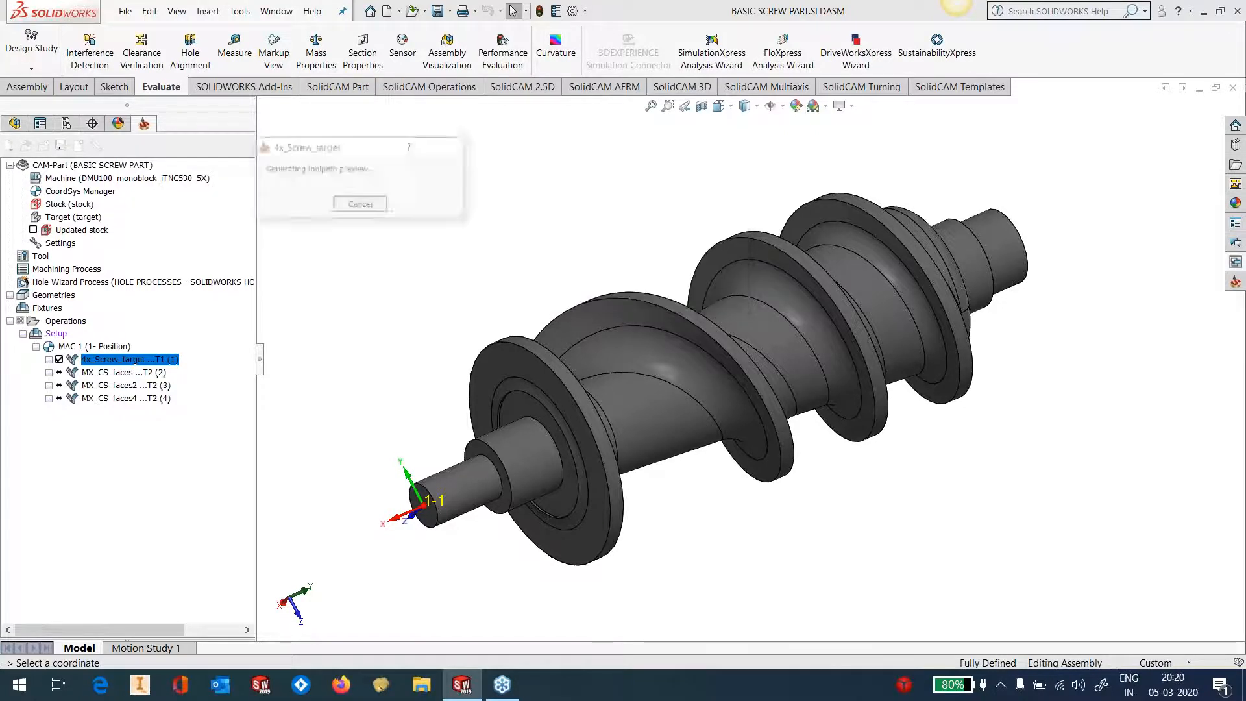
pyautogui.moveTo(909, 539); pyautogui.dragTo(976, 487, button='middle')
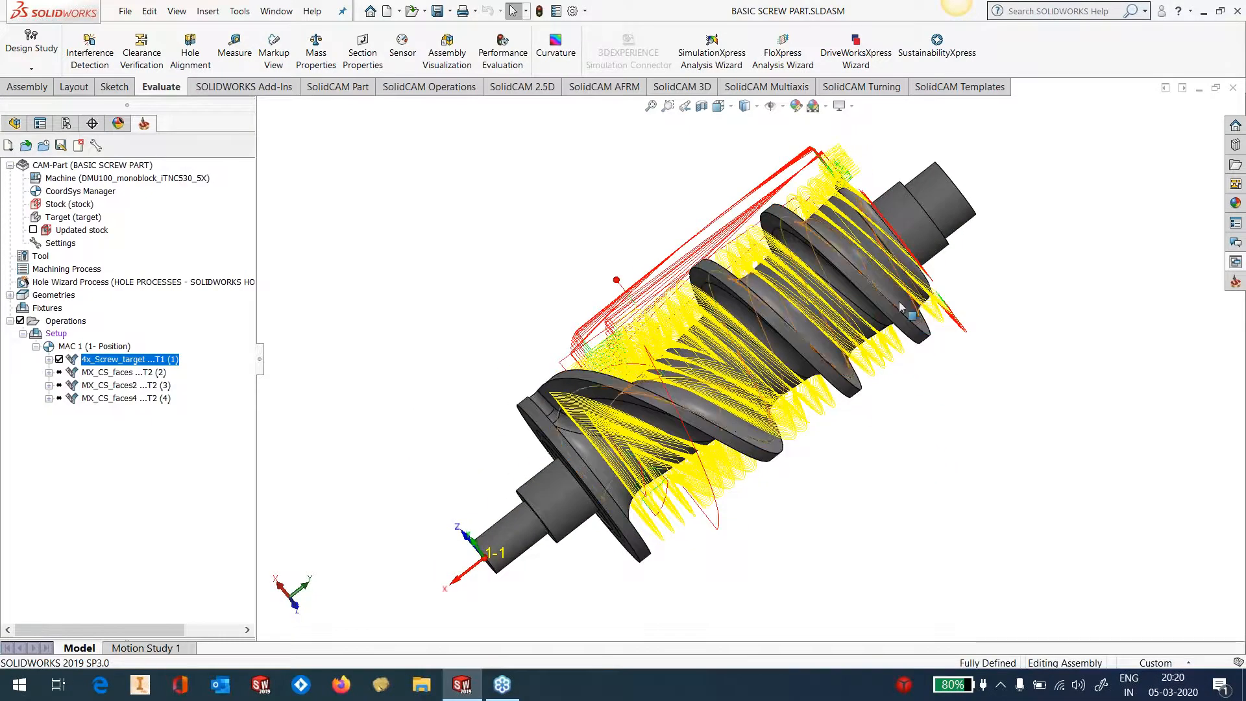
pyautogui.scroll(-2, 841, 235)
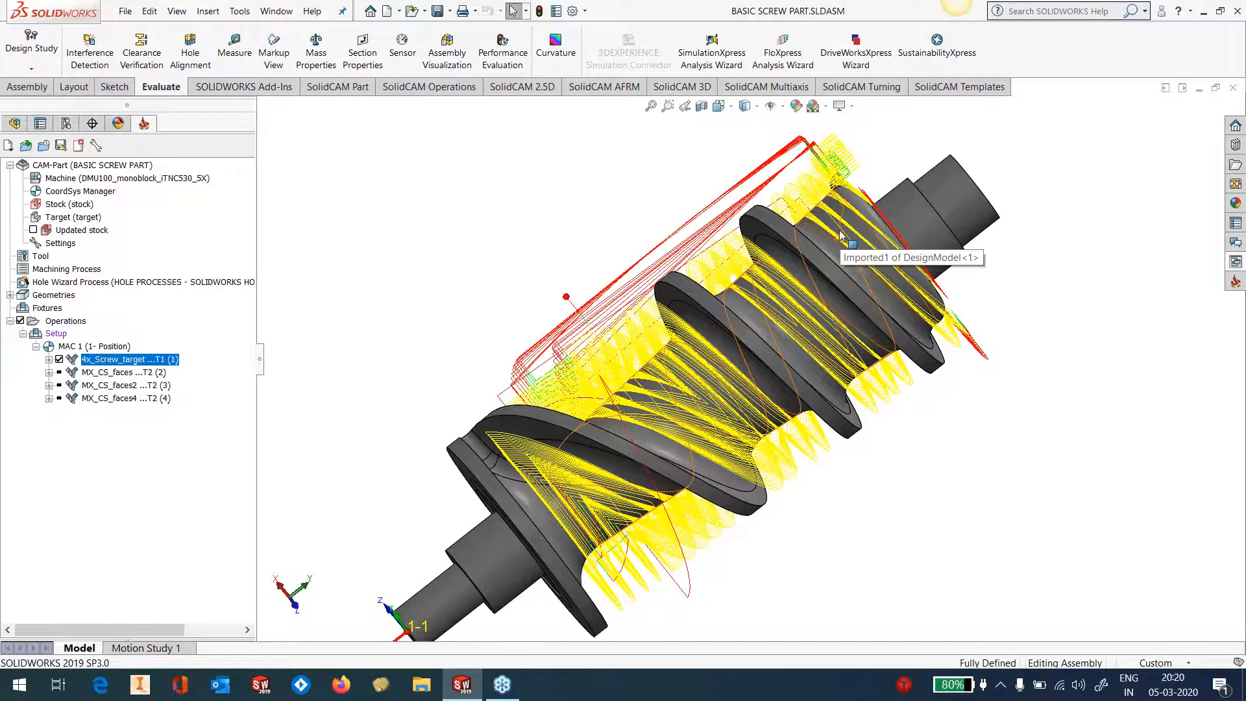
pyautogui.moveTo(841, 235); pyautogui.dragTo(815, 242, button='middle')
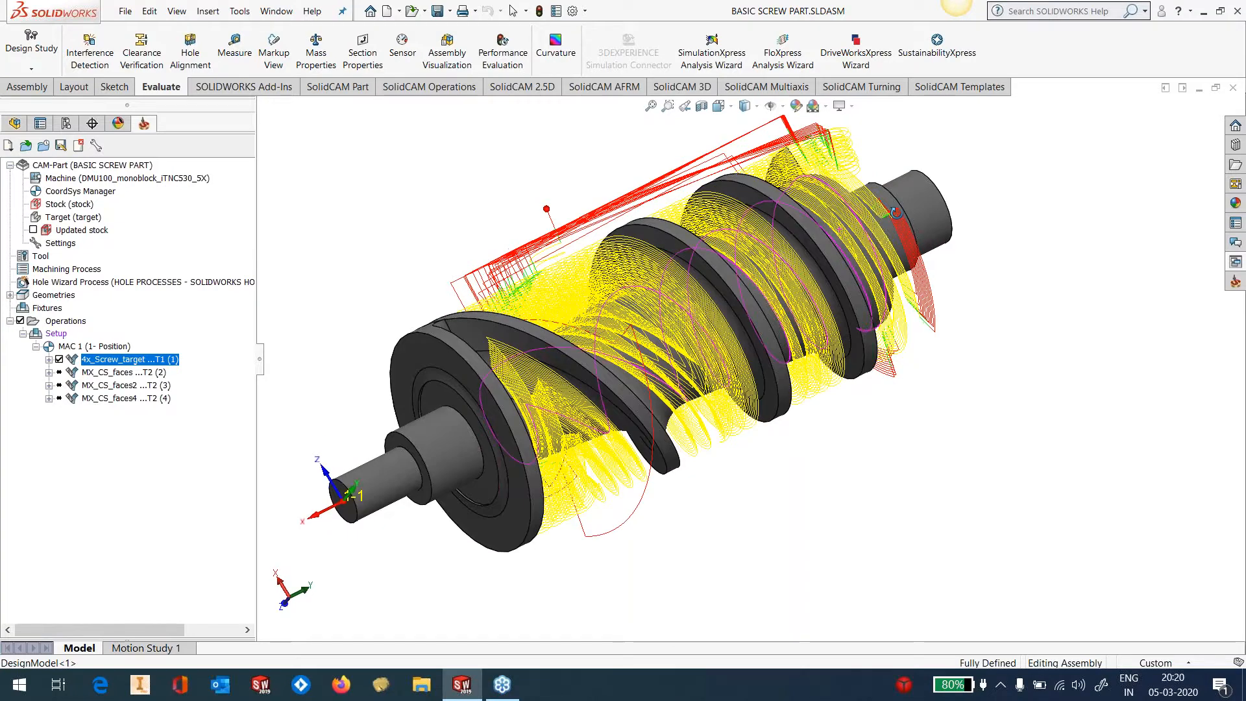
pyautogui.rightClick(109, 359)
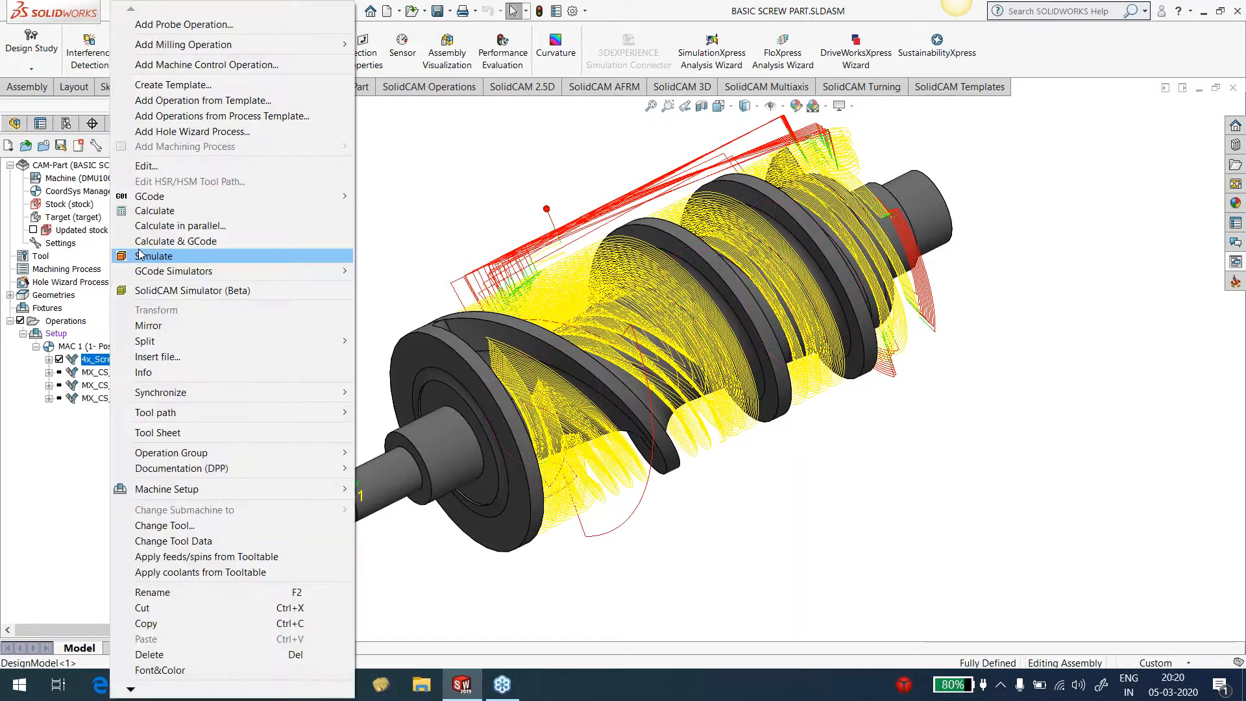
pyautogui.click(441, 193)
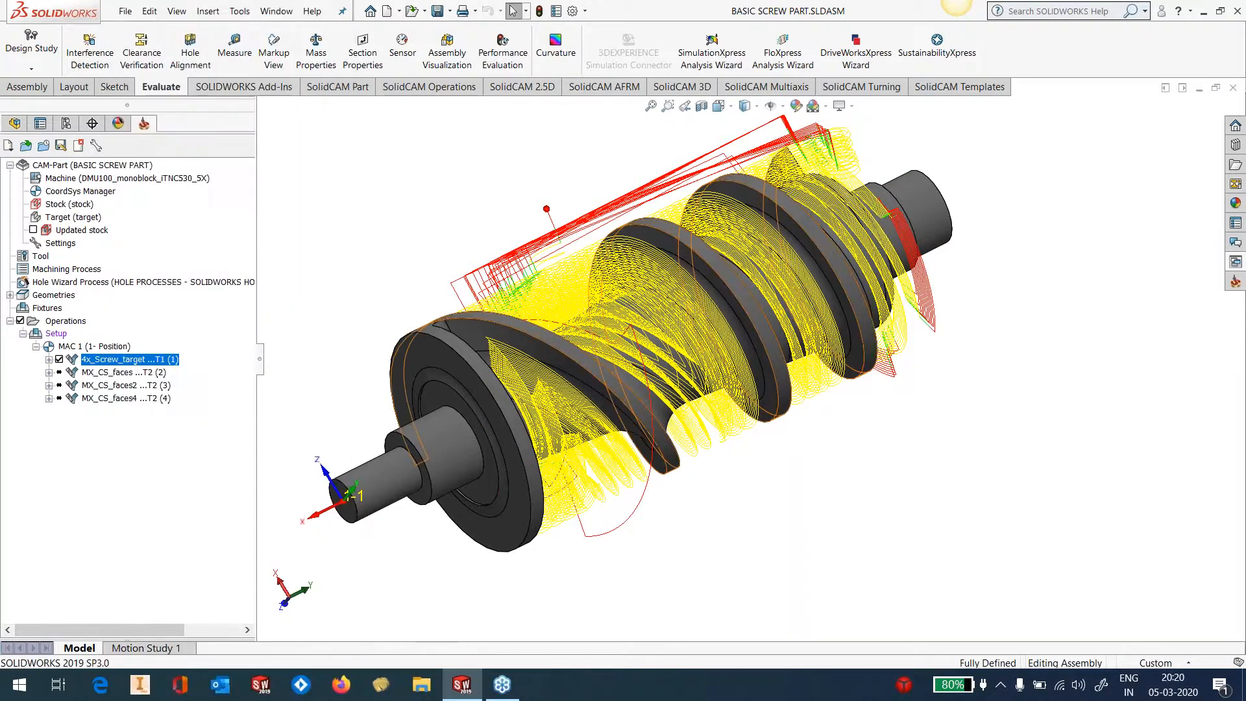
pyautogui.scroll(-1, 688, 290)
pyautogui.scroll(2, 736, 299)
pyautogui.moveTo(735, 298); pyautogui.dragTo(735, 291, button='middle')
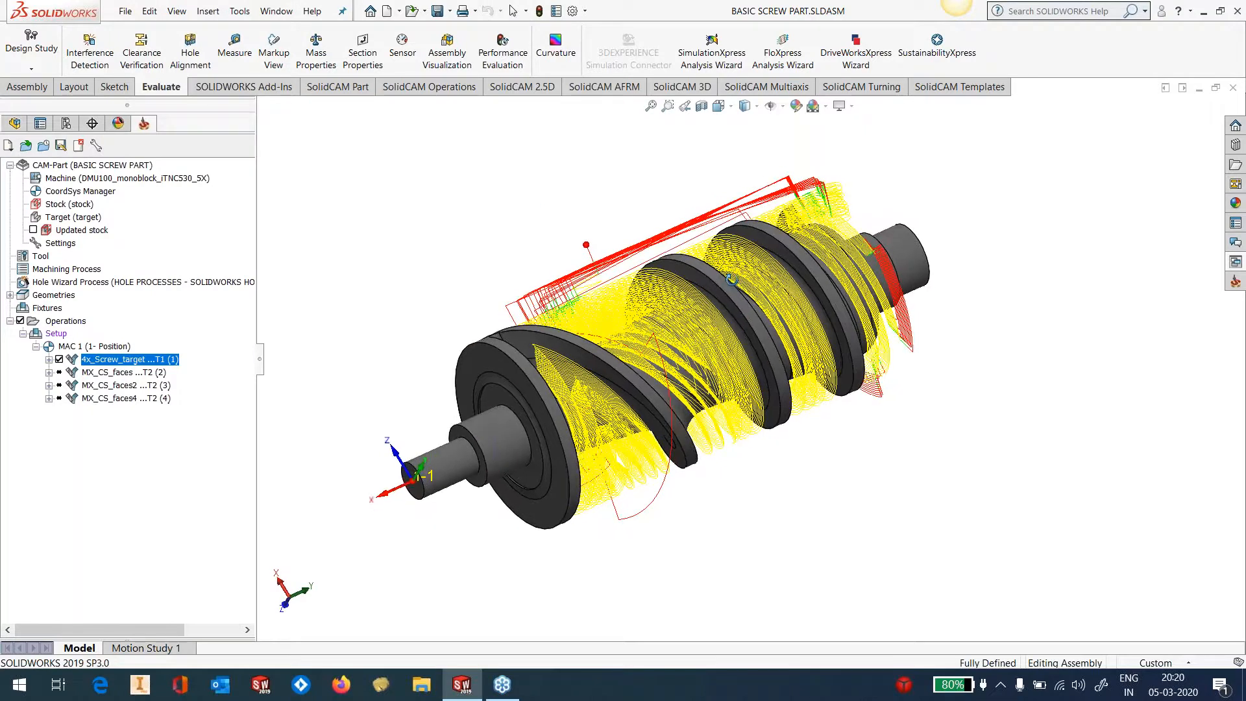
# Step: Hide the 4x_Screw_target tool path and examine the bare screw flights from the side and front
pyautogui.click(59, 359)
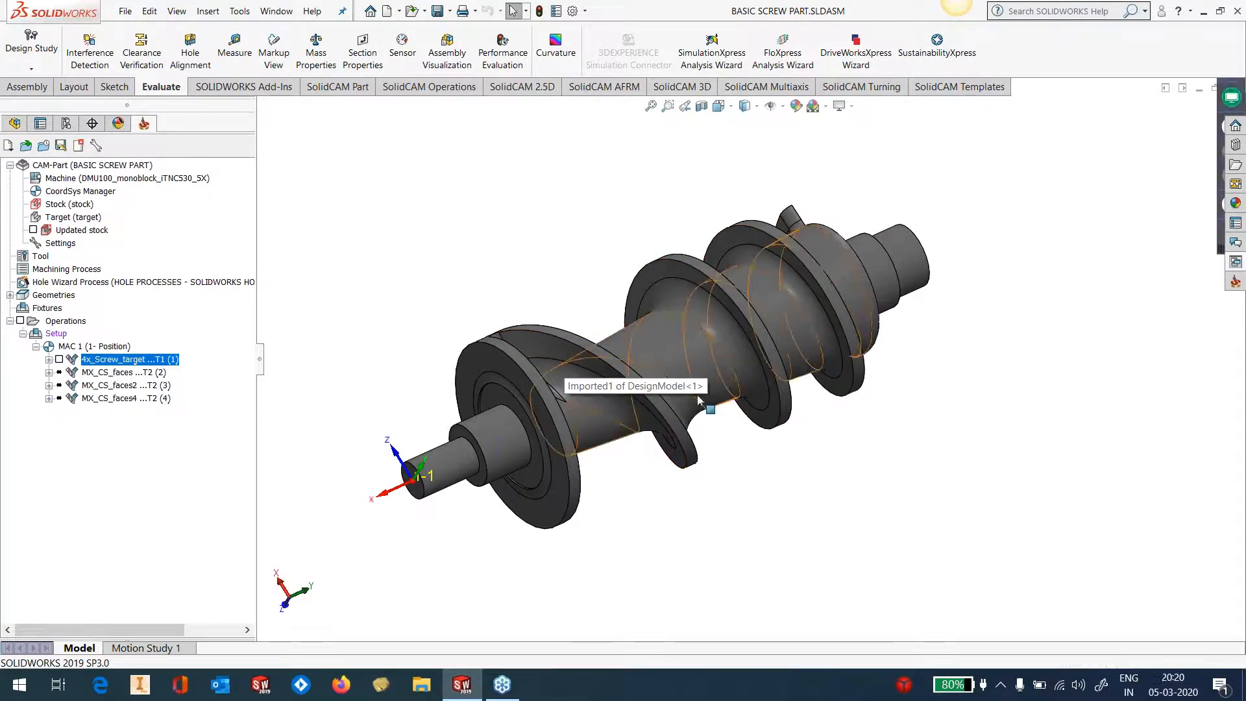
pyautogui.moveTo(698, 400); pyautogui.dragTo(643, 366, button='middle')
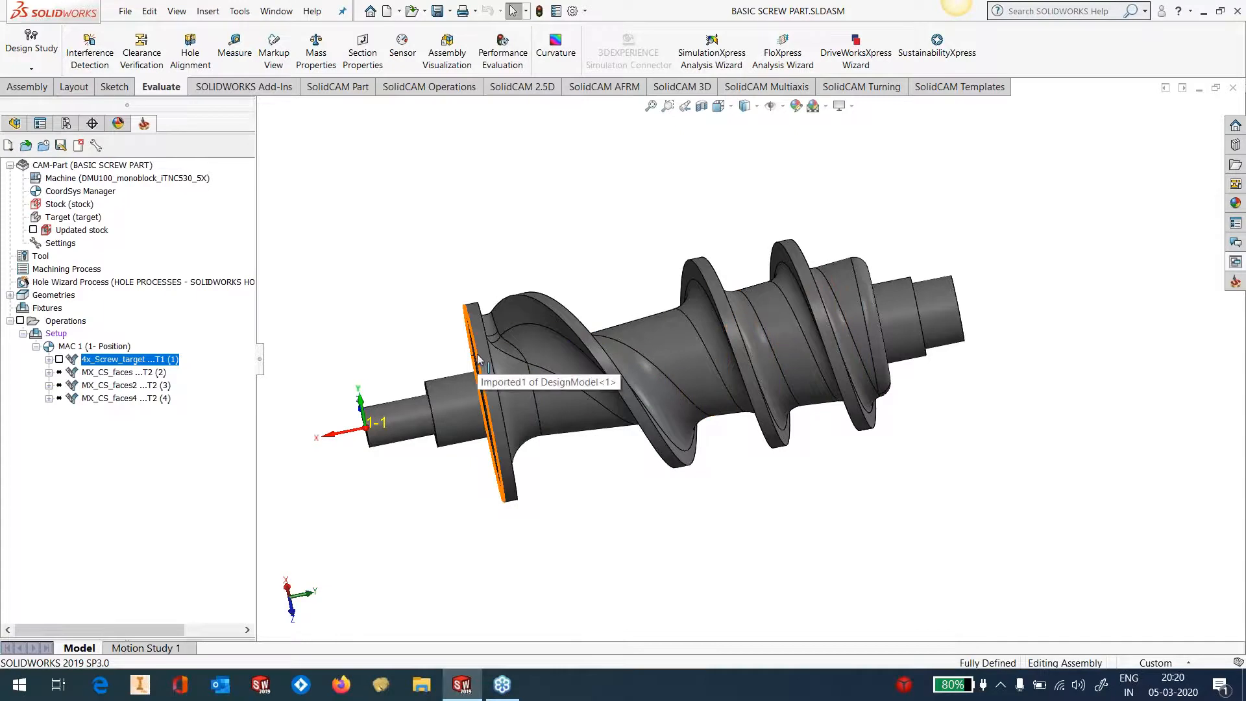
pyautogui.moveTo(573, 360); pyautogui.dragTo(646, 383, button='middle')
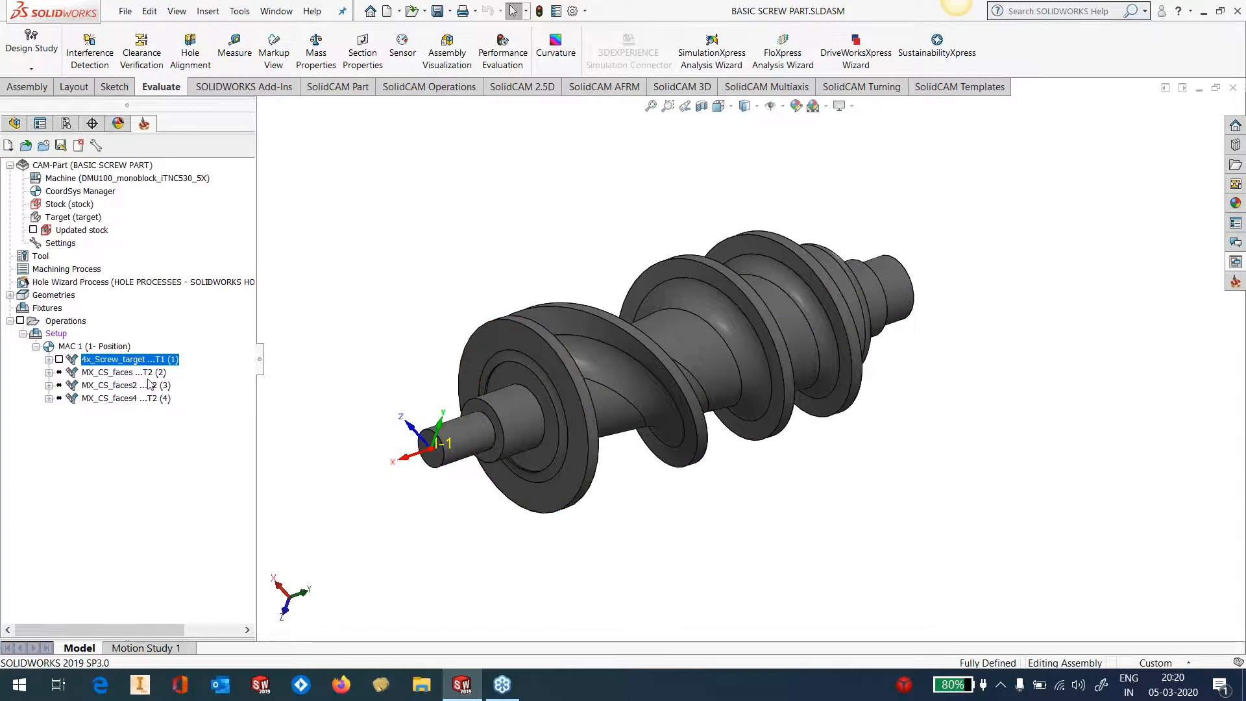
# Step: Select the MX_CS_faces operation and dismiss its command list
pyautogui.doubleClick(123, 373)
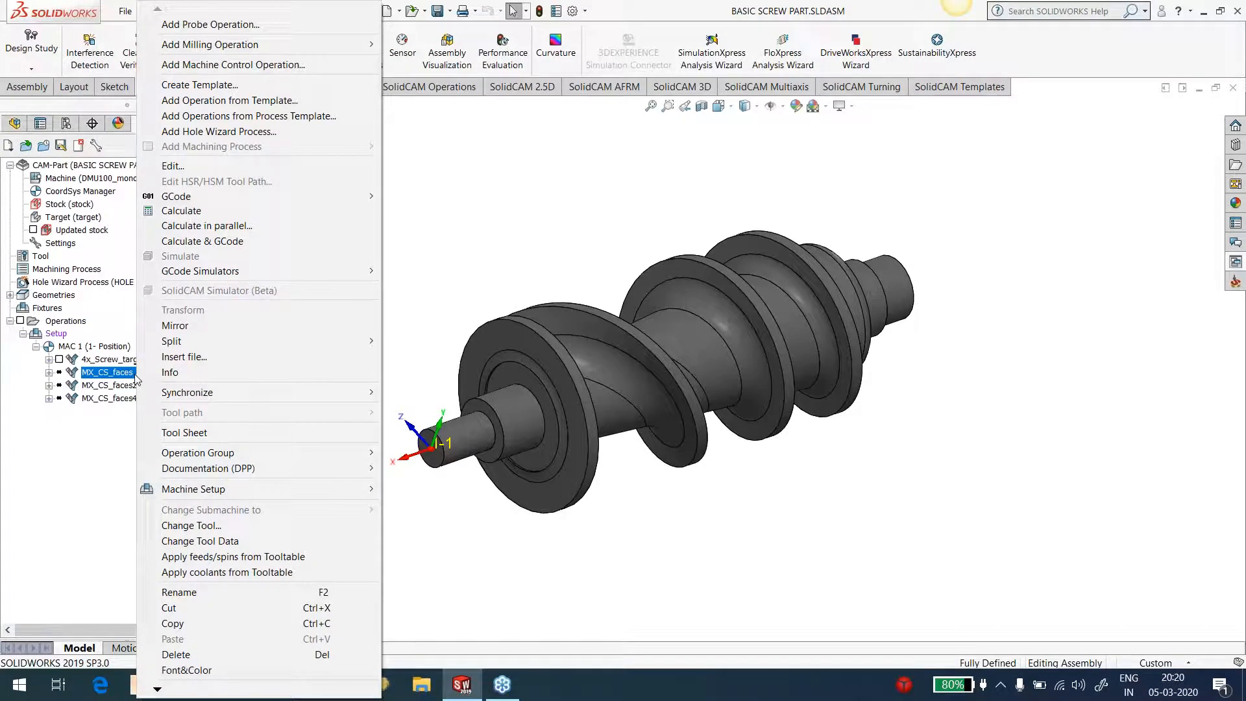
pyautogui.click(1228, 60)
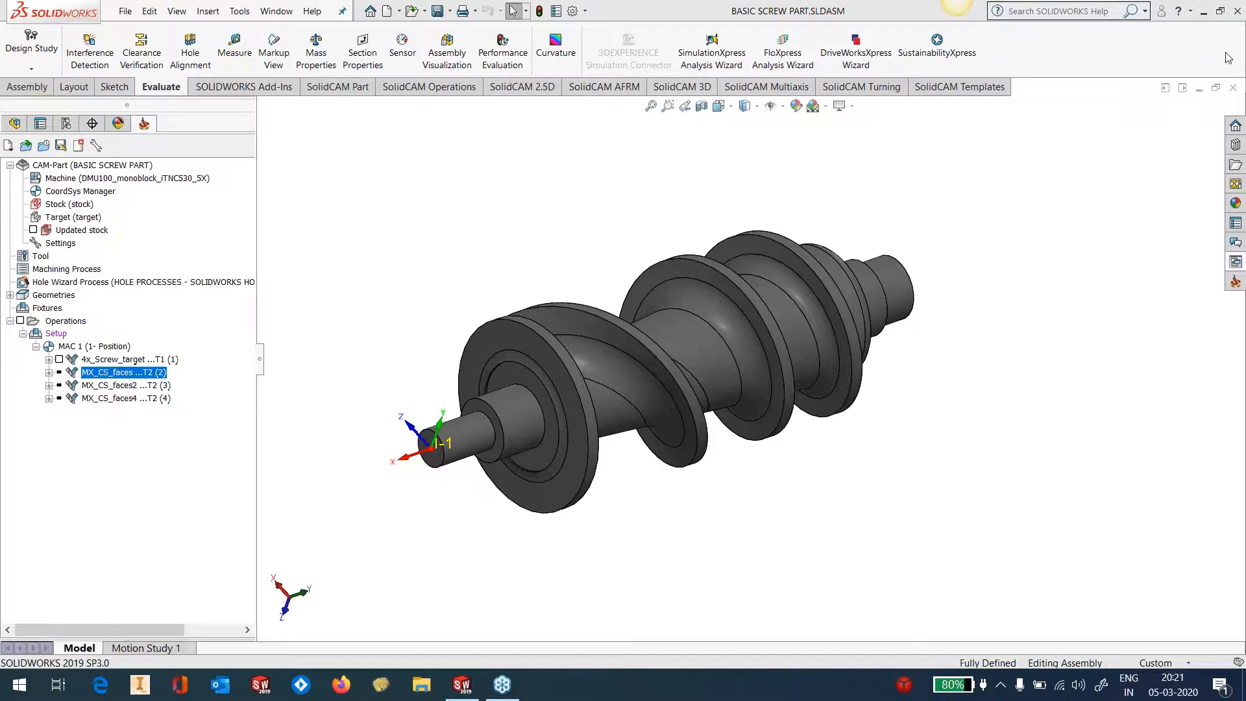
# Step: Open the MX_CS_faces operation for editing and show its machining surfaces, faces, on the screw flights
pyautogui.scroll(-2, 377, 344)
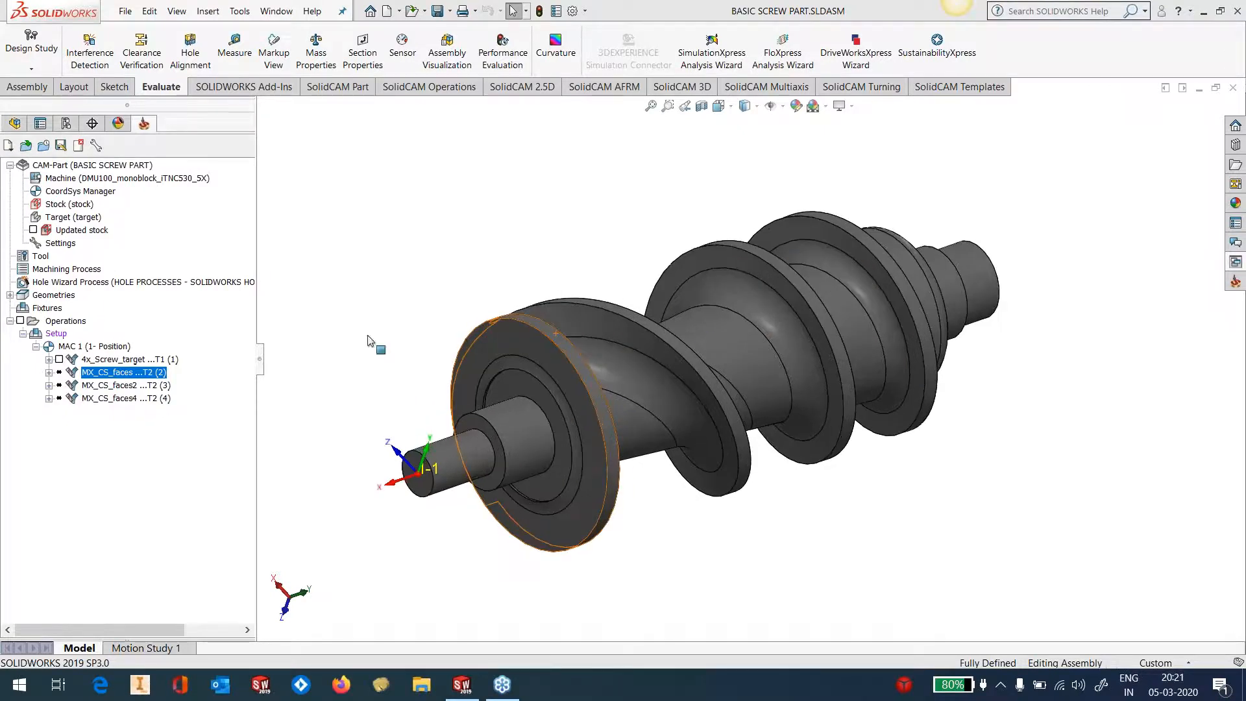
pyautogui.rightClick(96, 373)
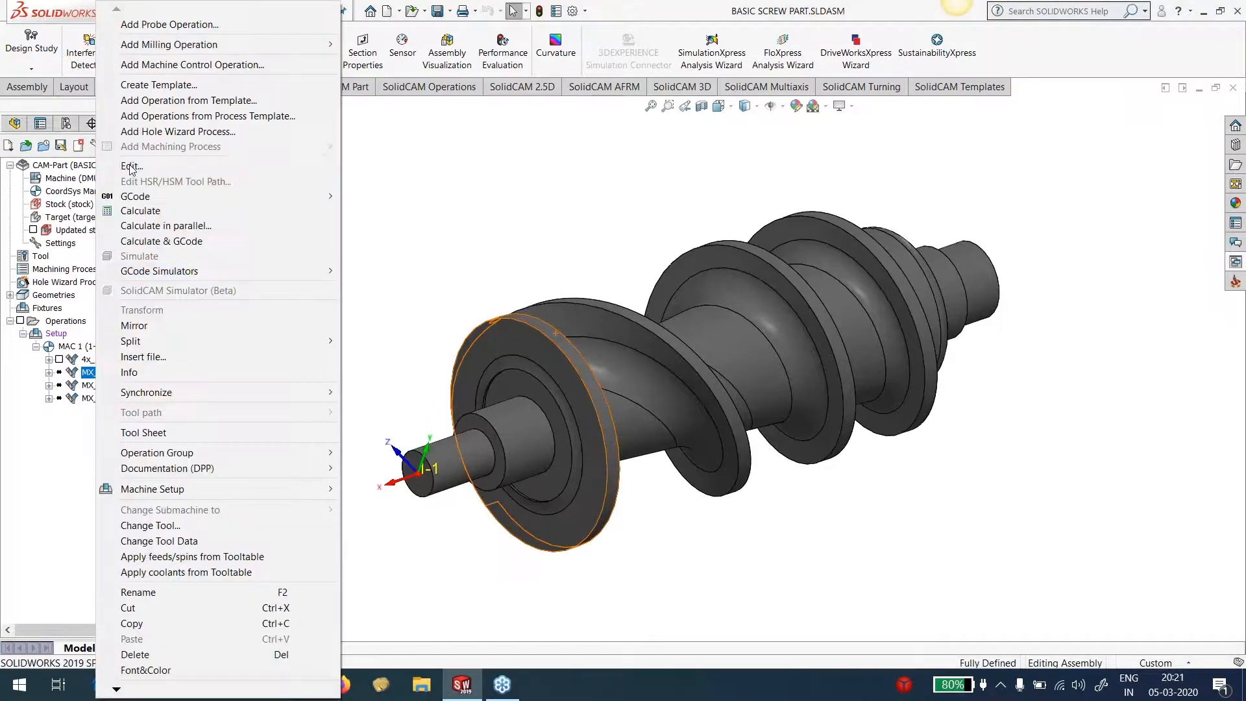
pyautogui.click(169, 165)
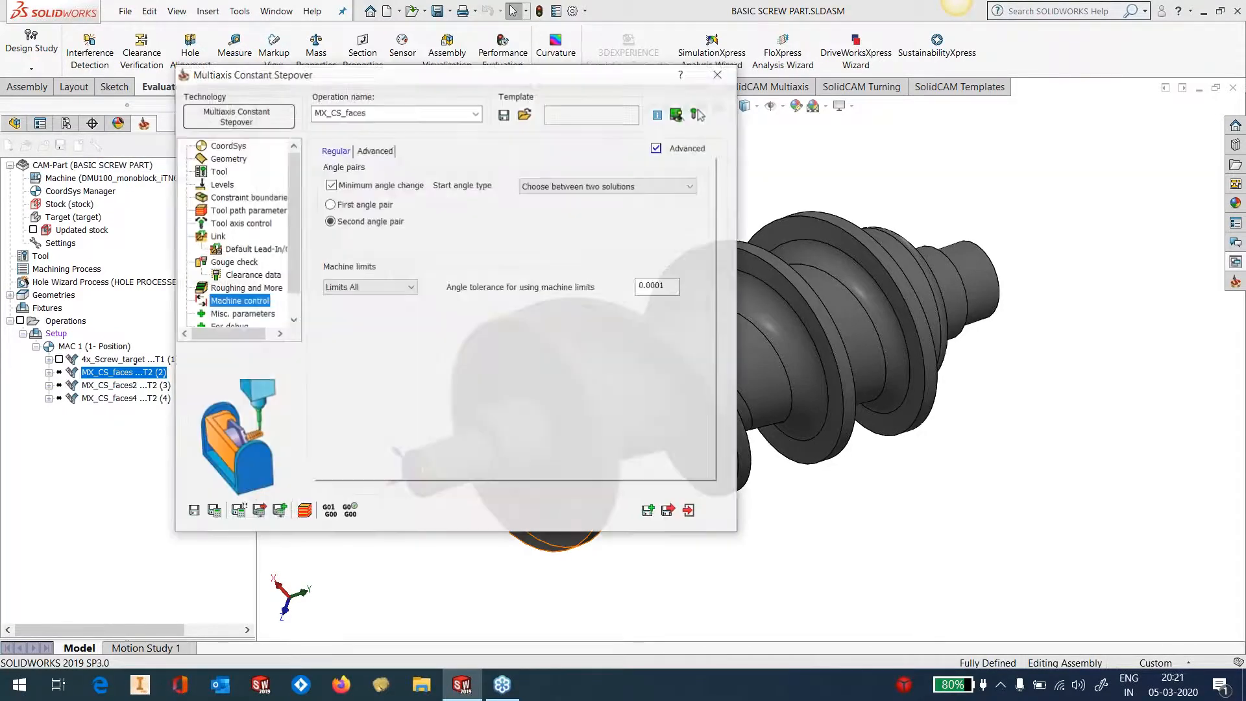
pyautogui.click(221, 158)
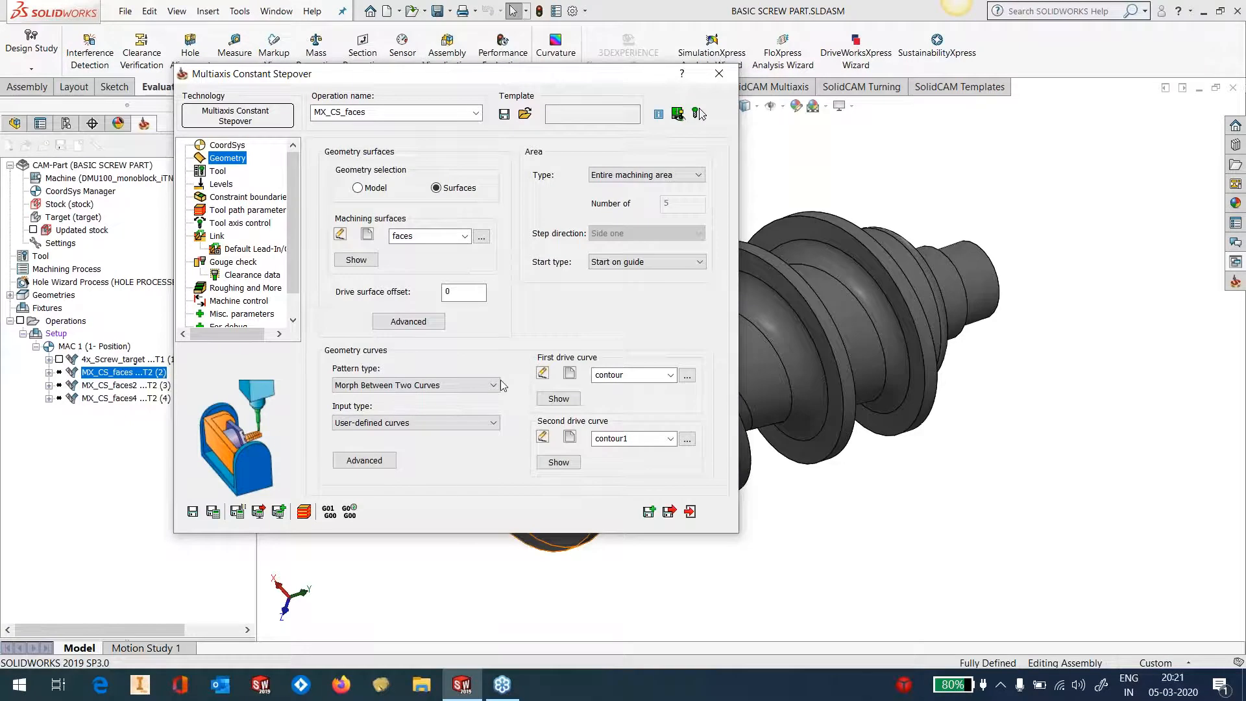
pyautogui.click(355, 259)
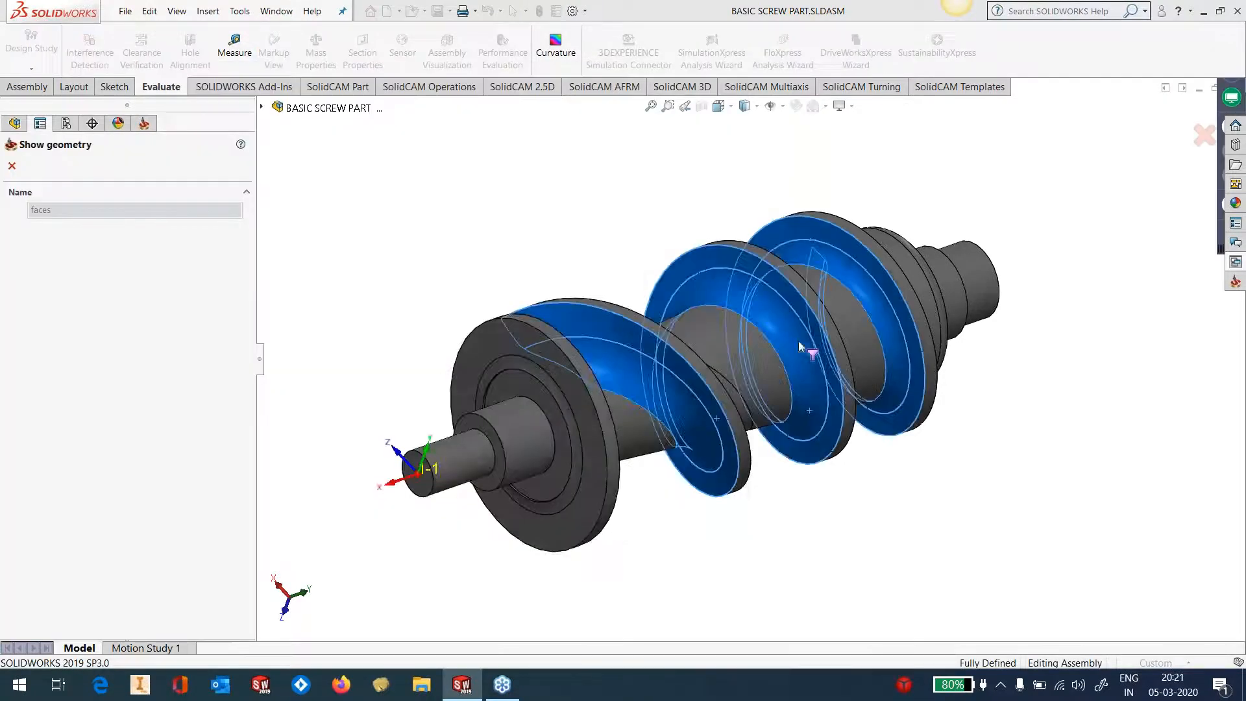
pyautogui.moveTo(800, 347); pyautogui.dragTo(788, 420, button='middle')
pyautogui.click(11, 166)
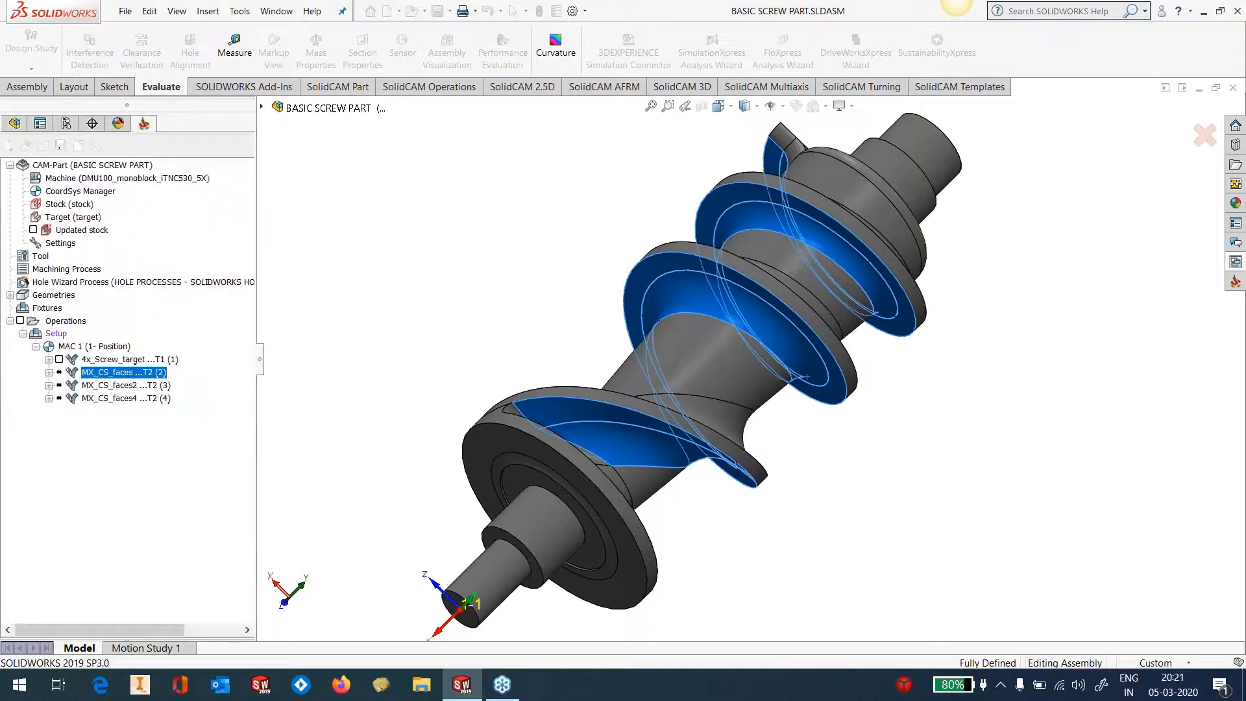
# Step: Review the tool axis control settings of MX_CS_faces and show the tilt curve contour2 on the model
pyautogui.click(240, 223)
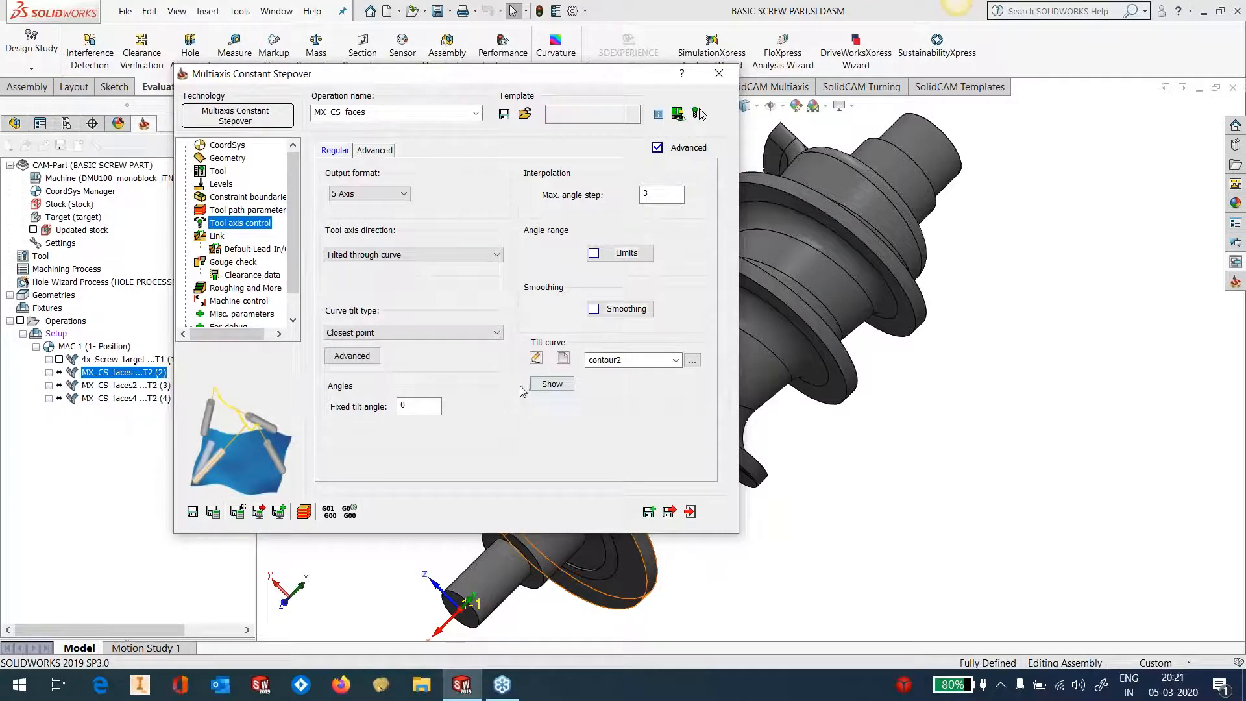
pyautogui.click(551, 387)
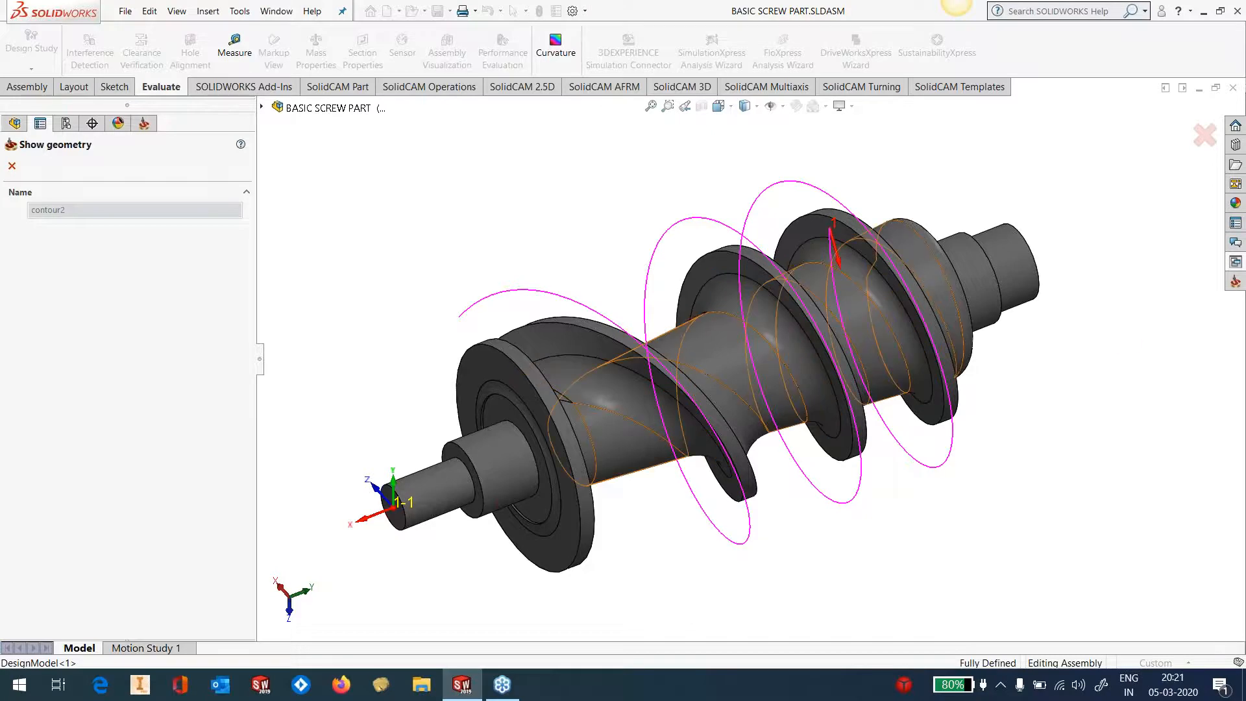
pyautogui.click(12, 166)
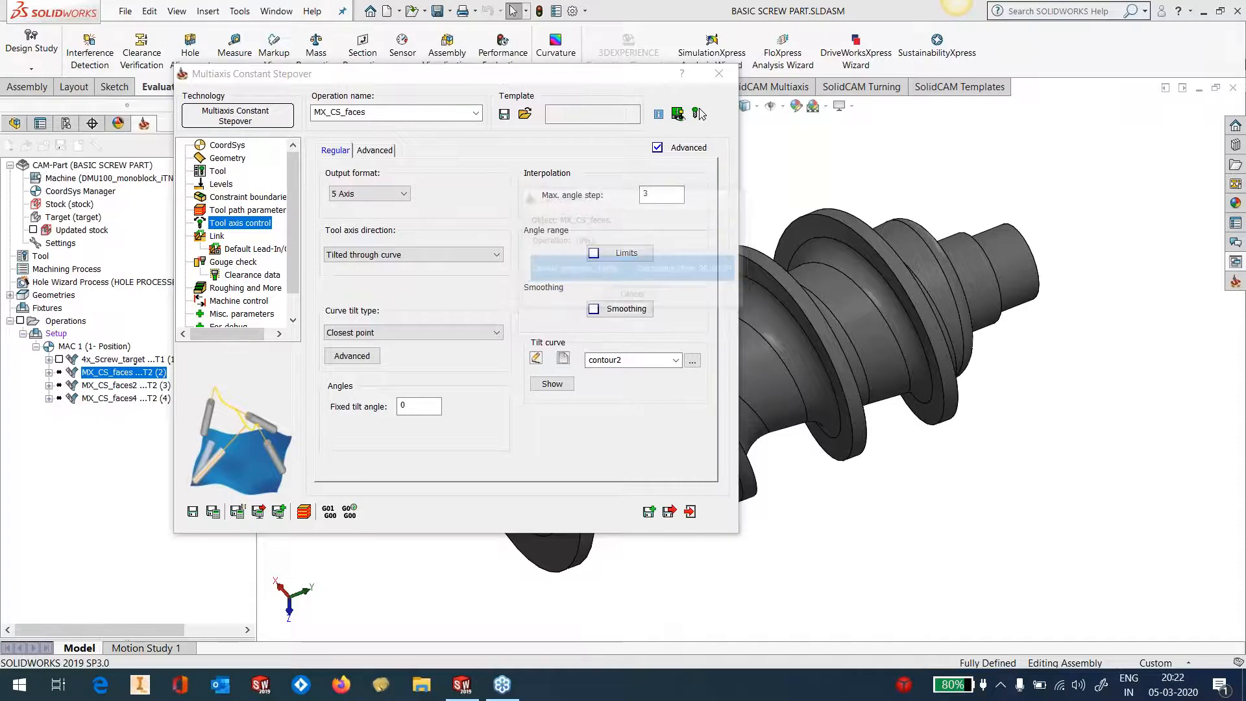
# Step: Calculate the MX_CS_faces operation and inspect its tool path close up at the end of the screw flight
pyautogui.click(698, 113)
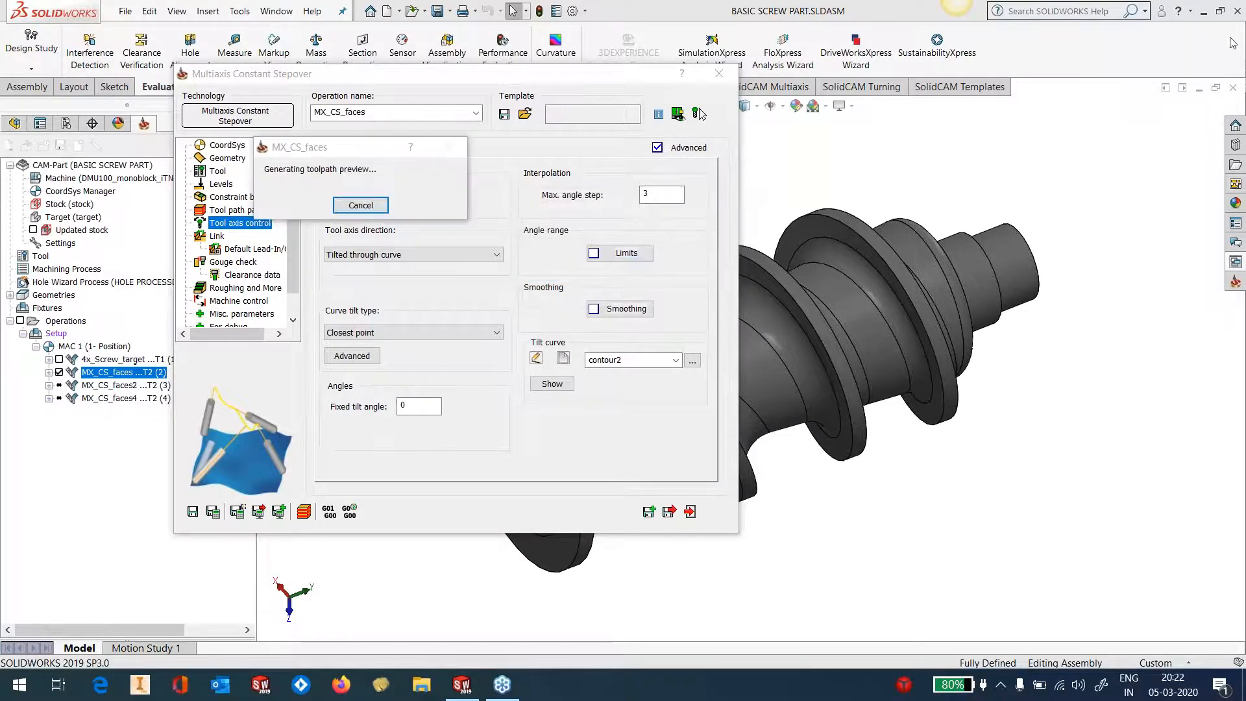
pyautogui.moveTo(743, 177); pyautogui.dragTo(866, 294, button='middle')
pyautogui.scroll(-5, 867, 294)
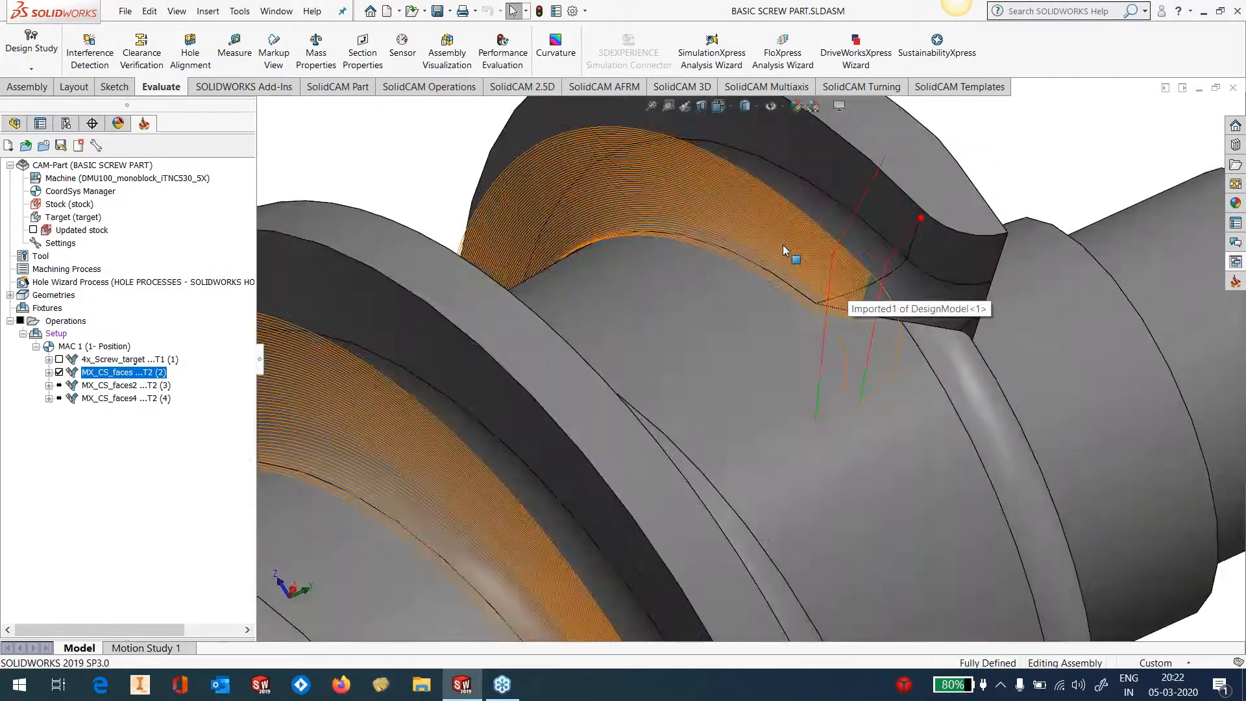
pyautogui.scroll(5, 693, 369)
pyautogui.scroll(-4, 622, 426)
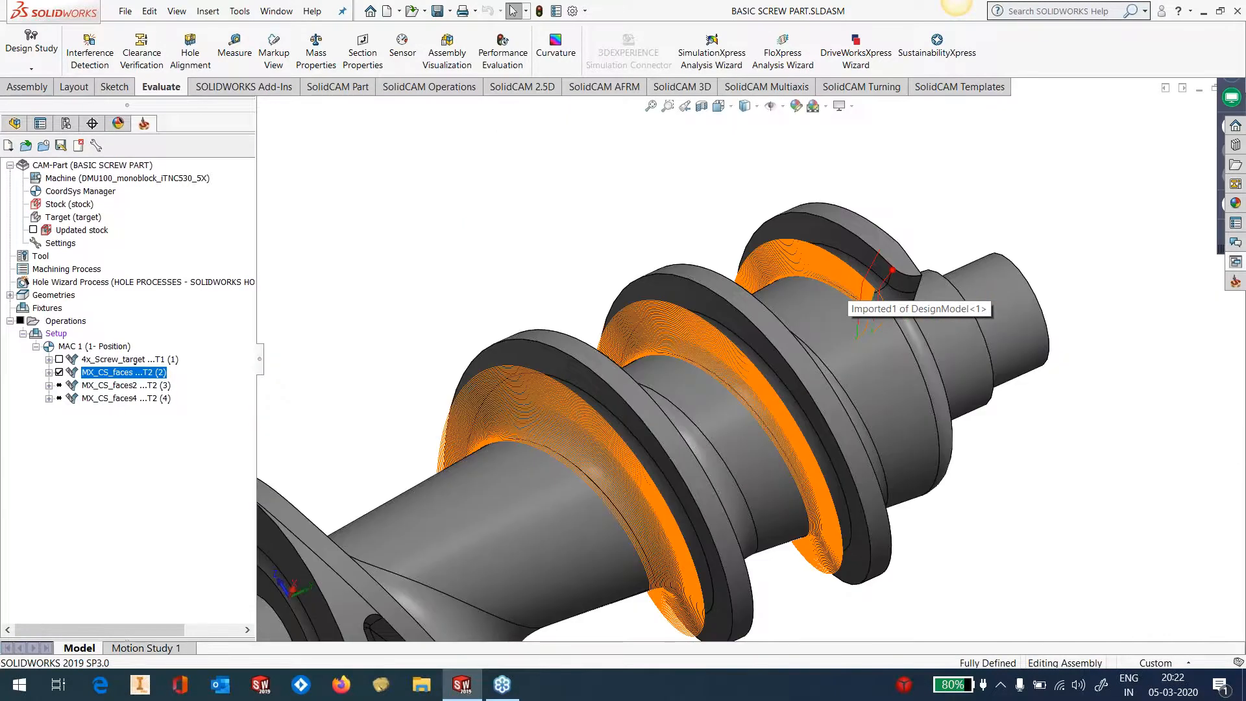
# Step: Examine the MX_CS_faces tool path along the flight flanks from several angles and hide it
pyautogui.moveTo(622, 421); pyautogui.dragTo(729, 484, button='middle')
pyautogui.scroll(4, 608, 260)
pyautogui.moveTo(620, 337); pyautogui.dragTo(684, 682, button='middle')
pyautogui.moveTo(609, 379); pyautogui.dragTo(620, 451, button='middle')
pyautogui.scroll(-4, 570, 362)
pyautogui.scroll(-3, 569, 363)
pyautogui.moveTo(628, 300); pyautogui.dragTo(835, 391, button='middle')
pyautogui.scroll(2, 878, 433)
pyautogui.scroll(1, 836, 391)
pyautogui.scroll(4, 835, 390)
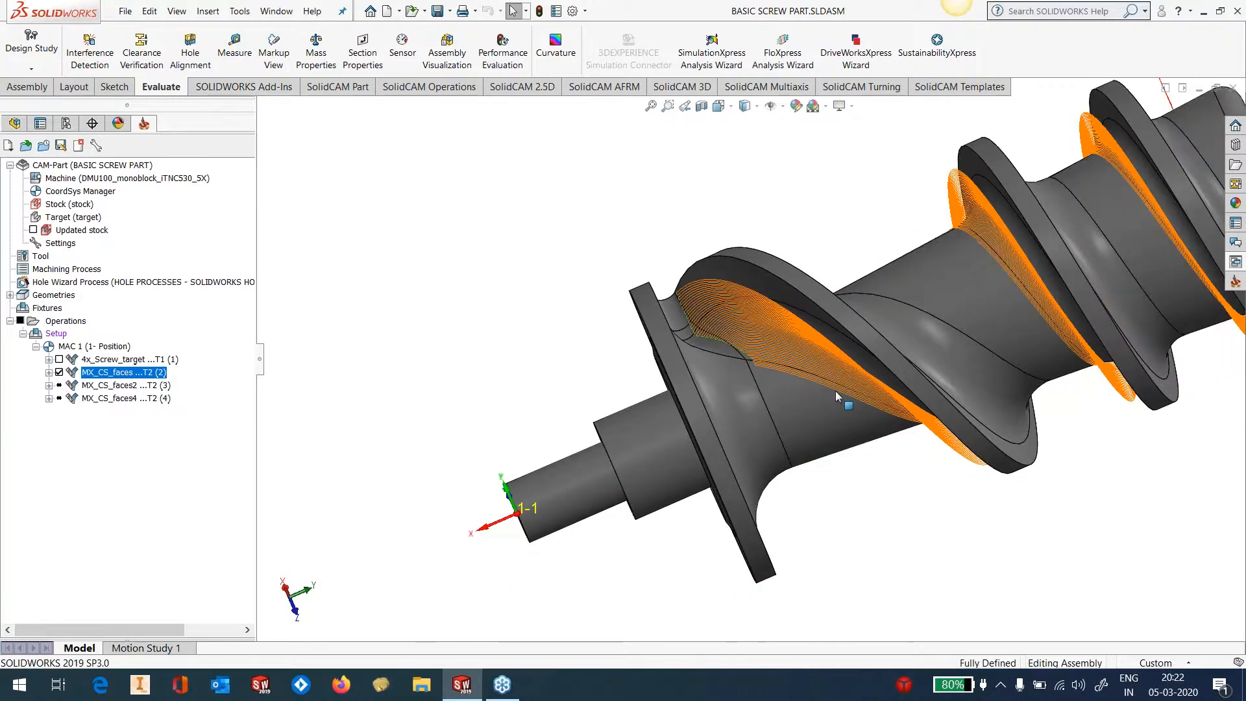
pyautogui.scroll(-1, 1030, 317)
pyautogui.moveTo(1029, 317); pyautogui.dragTo(988, 286, button='middle')
pyautogui.scroll(-1, 1045, 246)
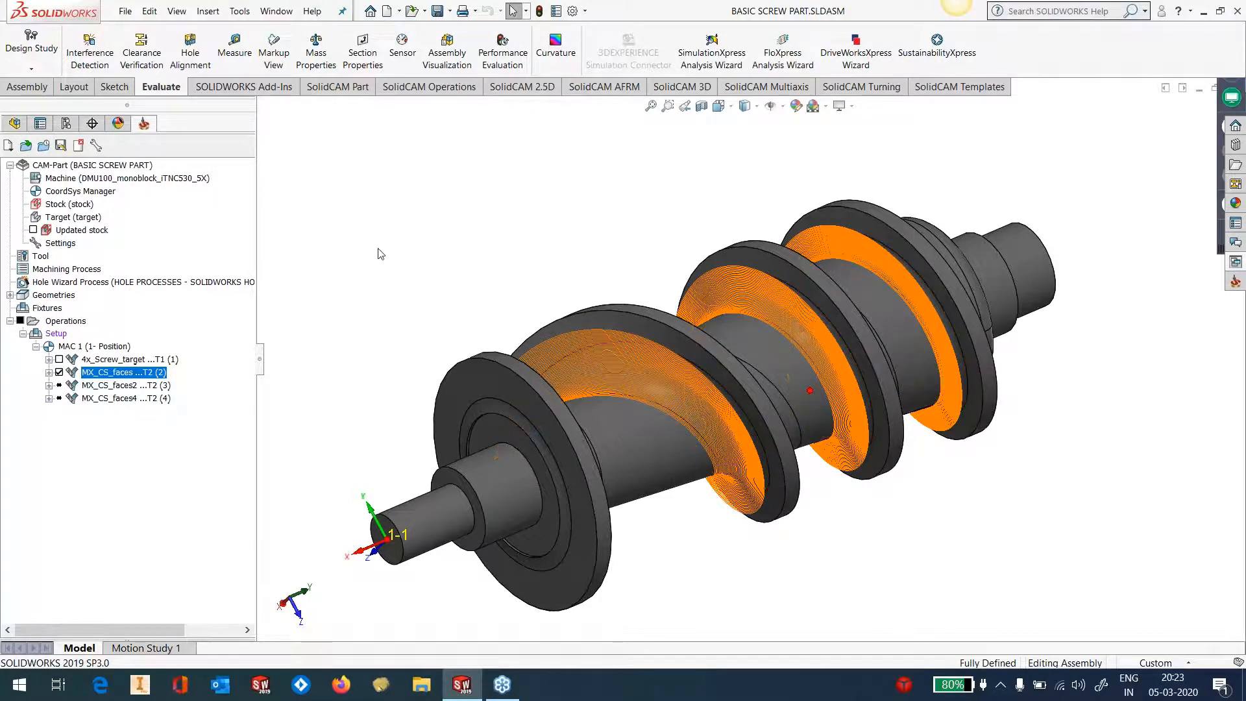
pyautogui.click(59, 373)
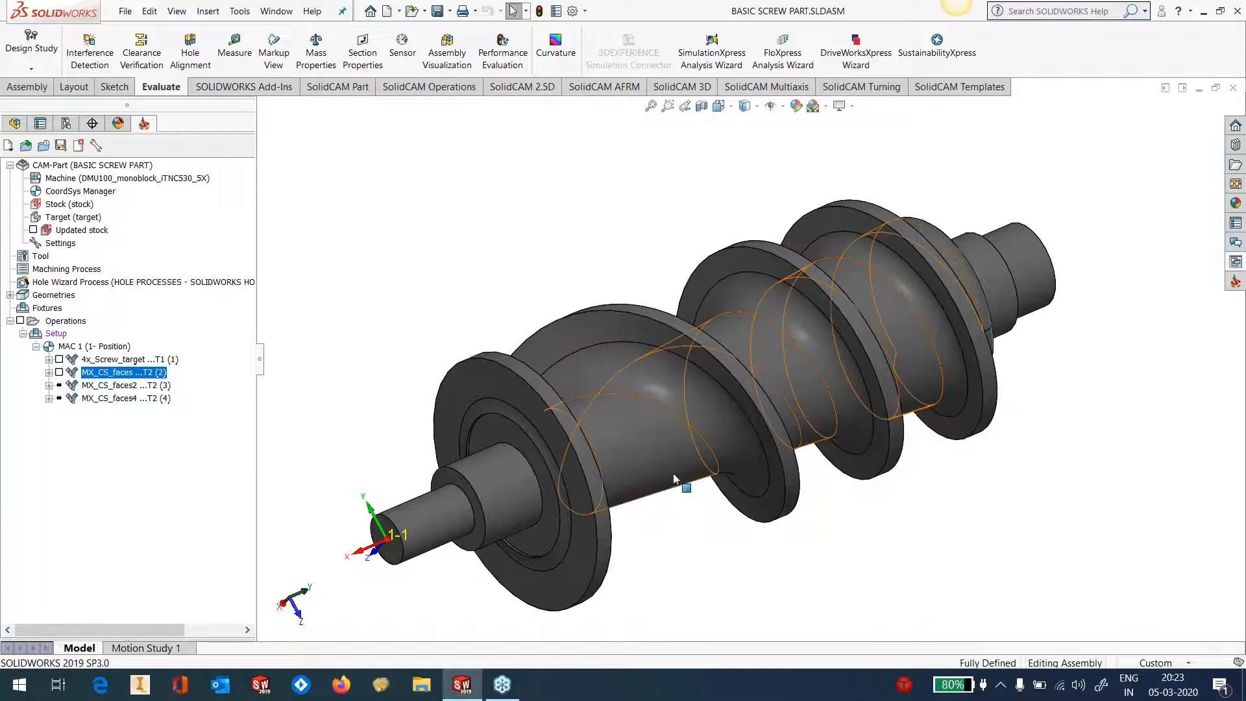
# Step: Open the MX_CS_faces4 operation for editing and show its drive curve contour6 and machining surfaces faces4
pyautogui.rightClick(127, 399)
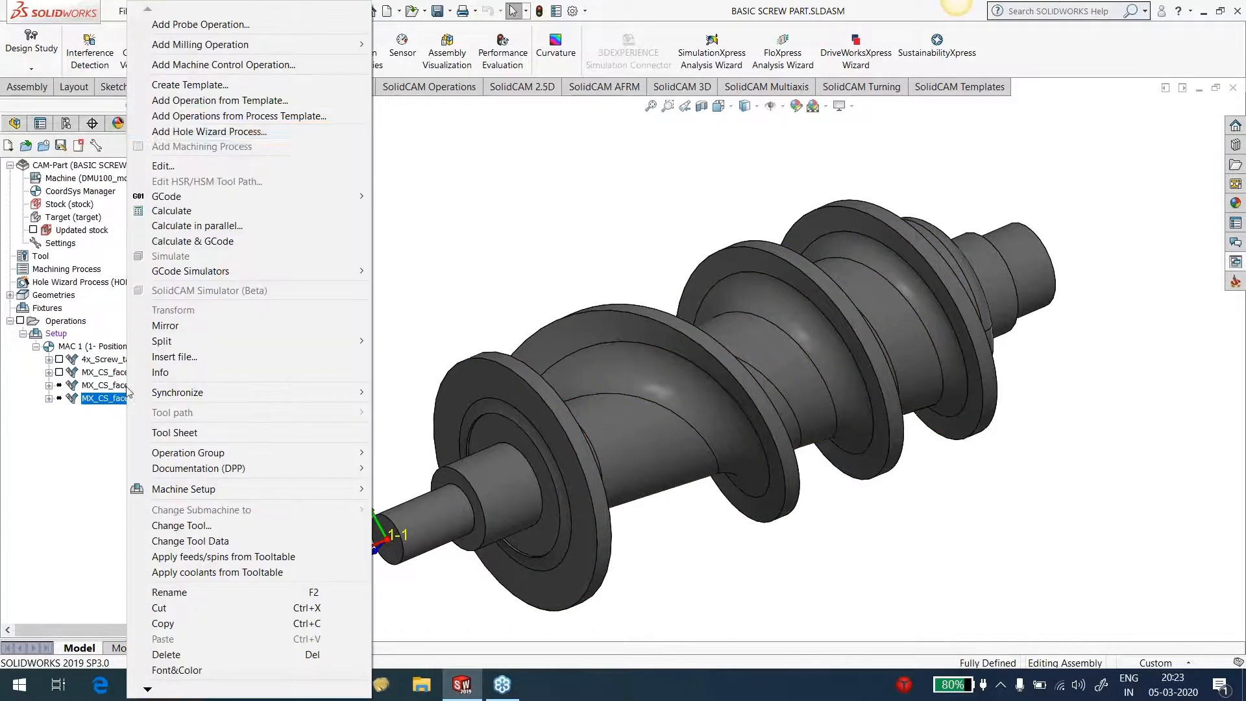
pyautogui.moveTo(173, 201)
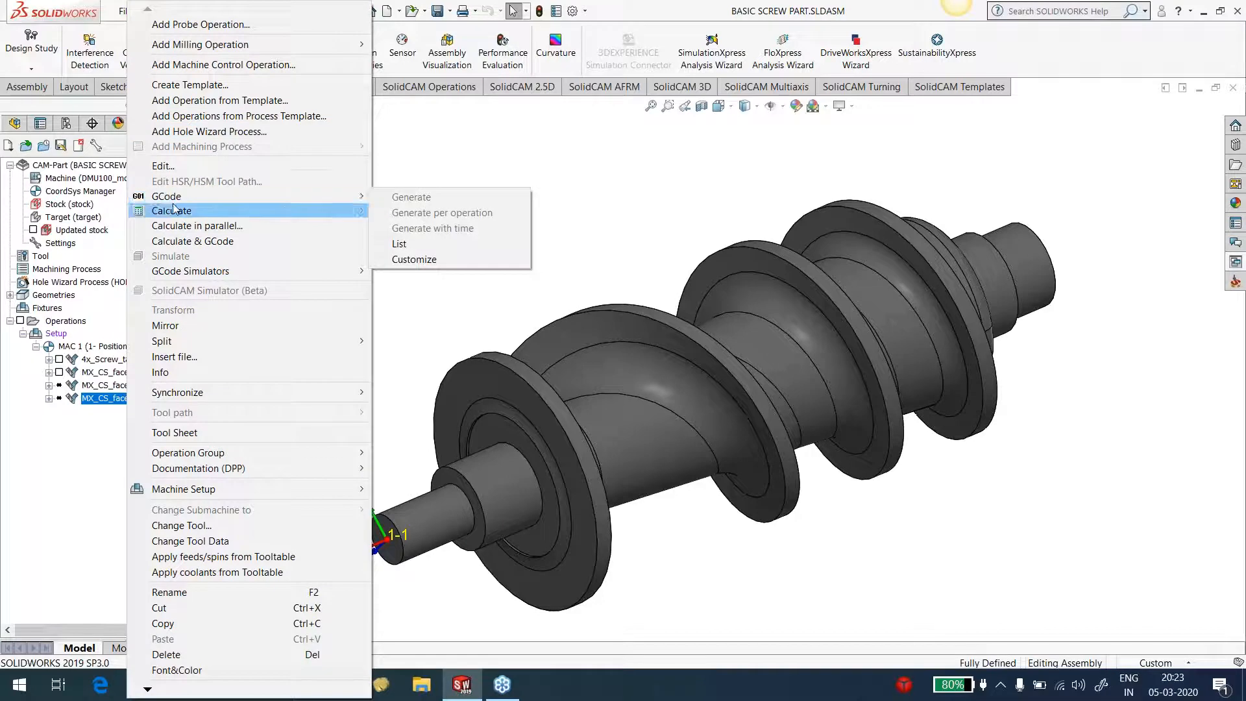
pyautogui.click(169, 167)
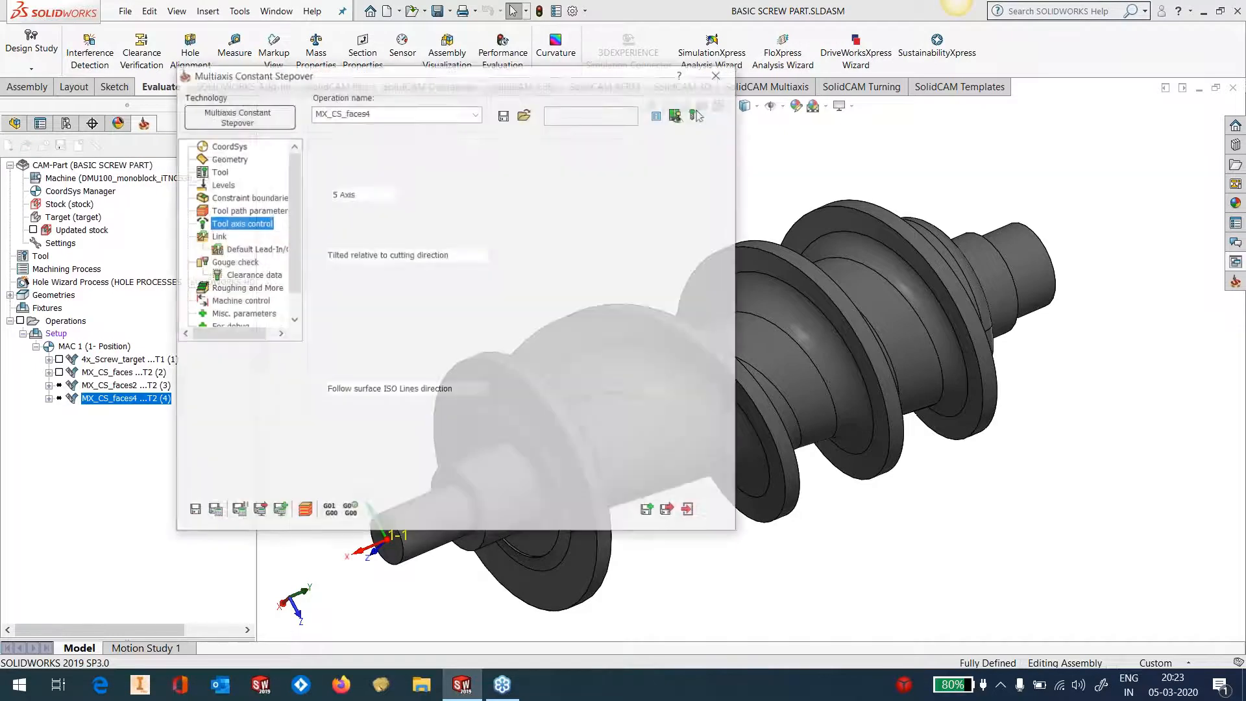
pyautogui.click(237, 158)
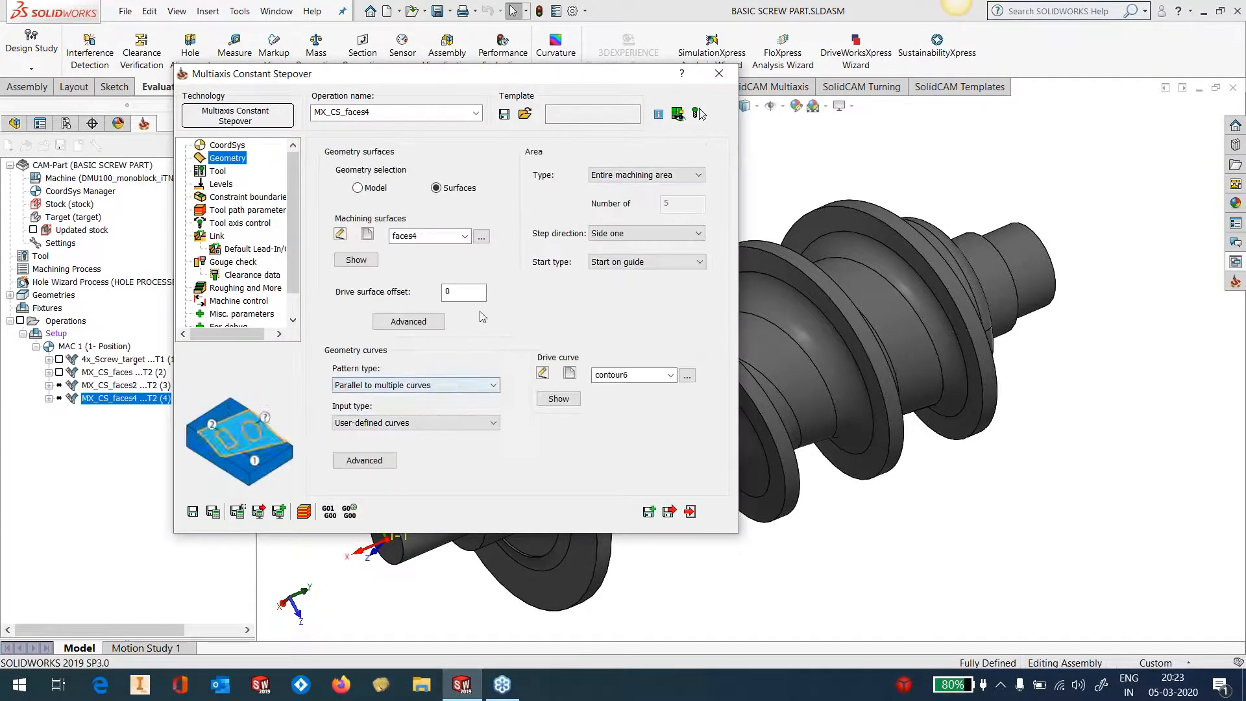
pyautogui.click(558, 399)
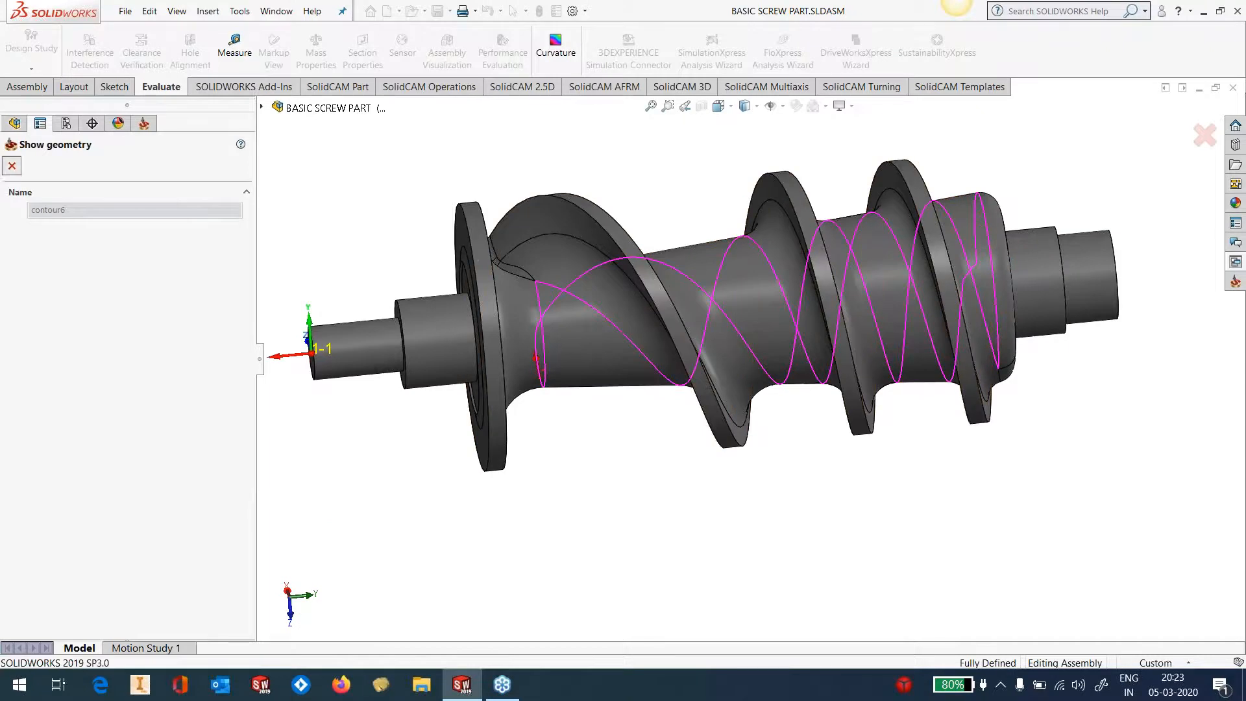
pyautogui.click(11, 166)
pyautogui.click(356, 260)
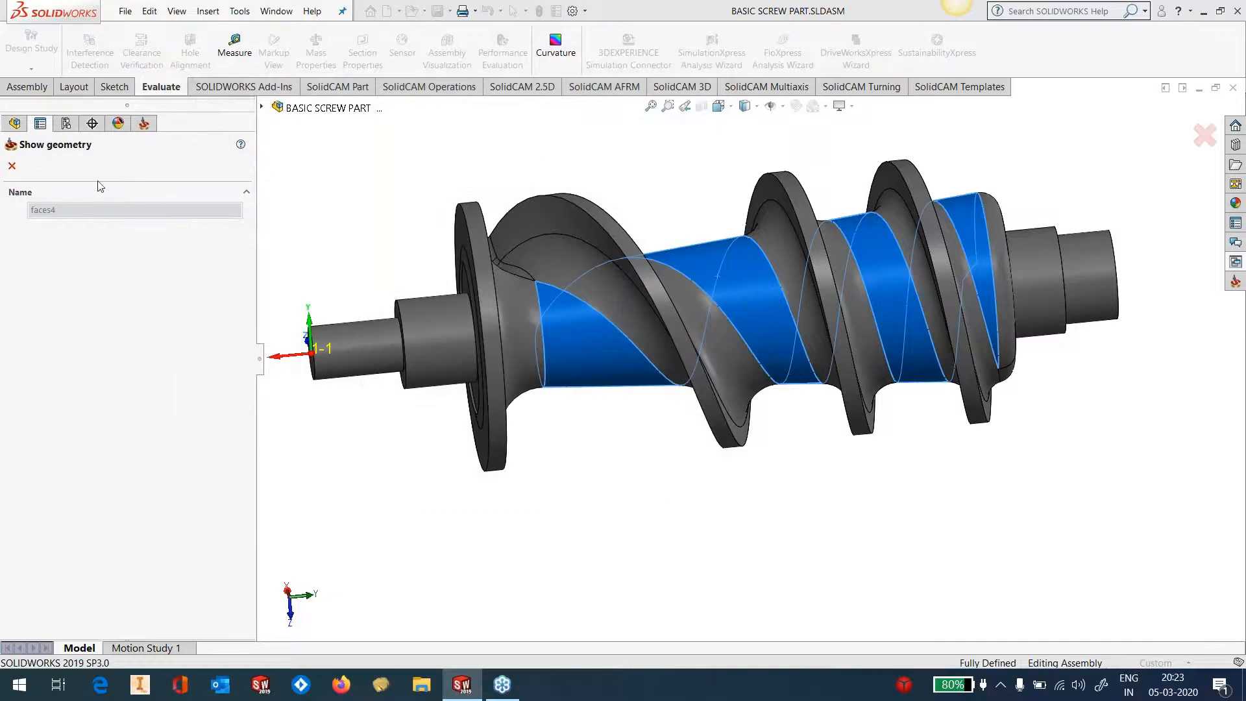
pyautogui.click(12, 166)
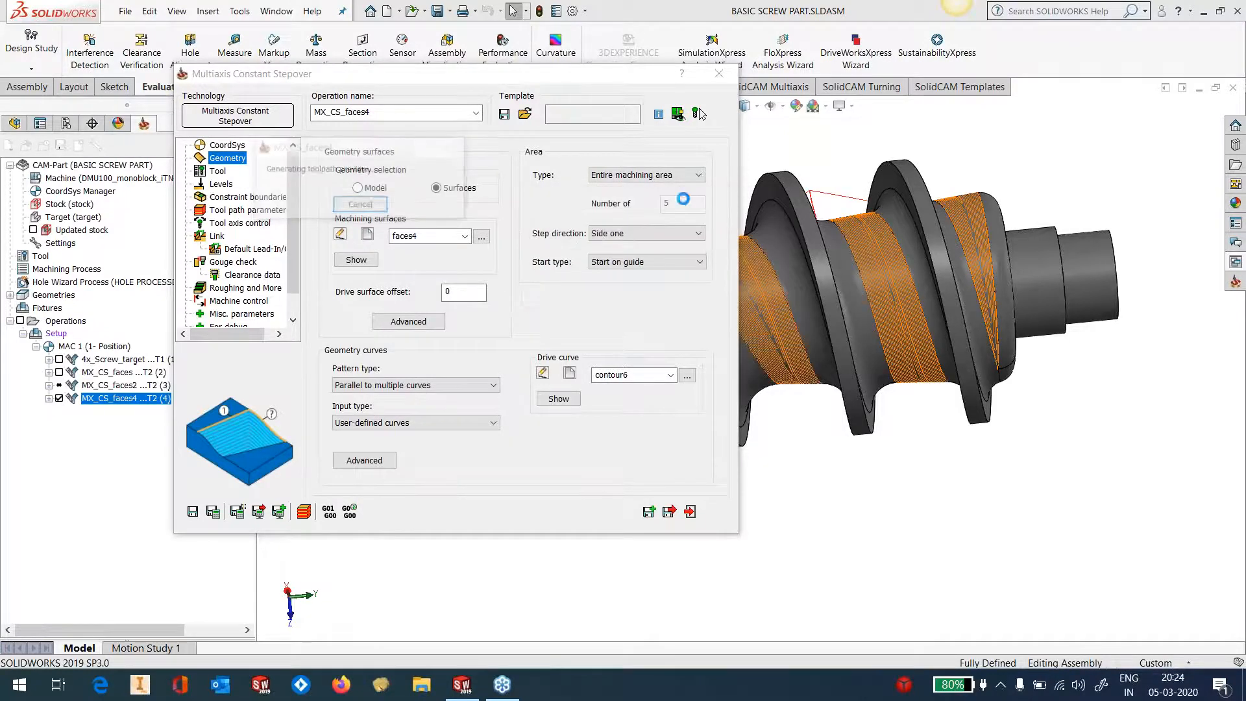
# Step: Calculate and close the MX_CS_faces4 operation, and inspect its tool path around the screw core
pyautogui.click(719, 75)
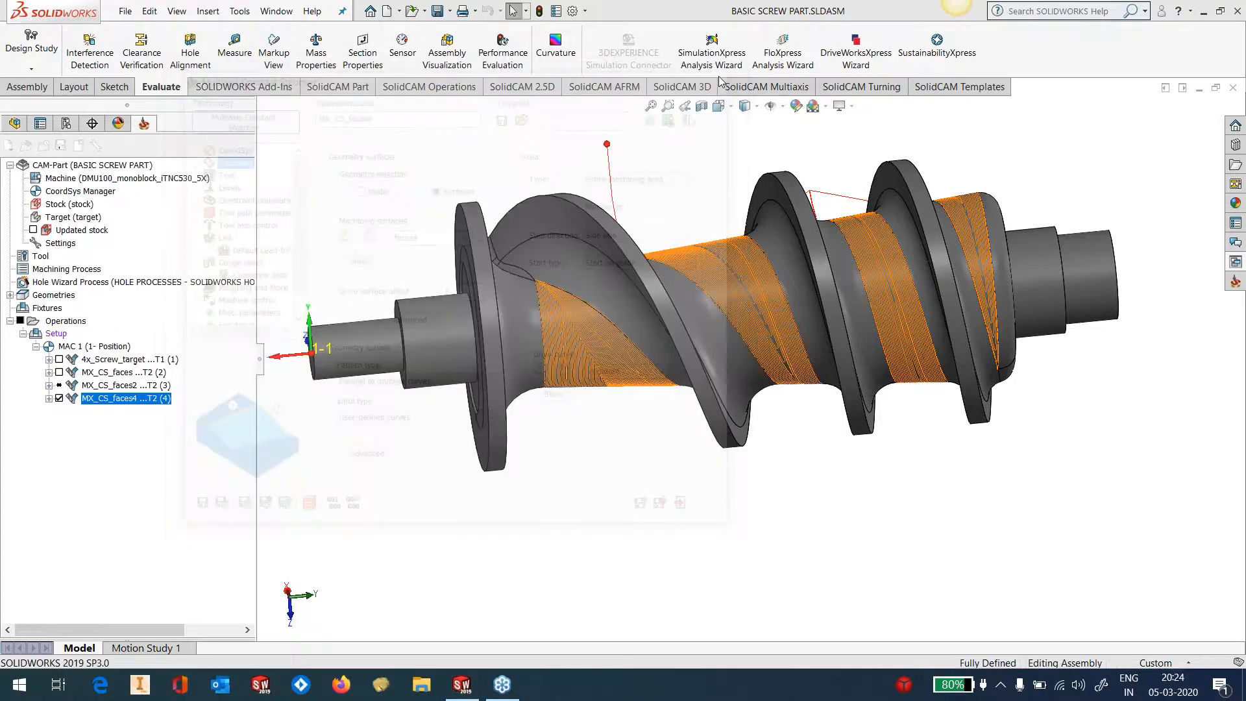
pyautogui.scroll(2, 717, 350)
pyautogui.moveTo(718, 351); pyautogui.dragTo(957, 590, button='middle')
pyautogui.moveTo(990, 598); pyautogui.dragTo(880, 529, button='middle')
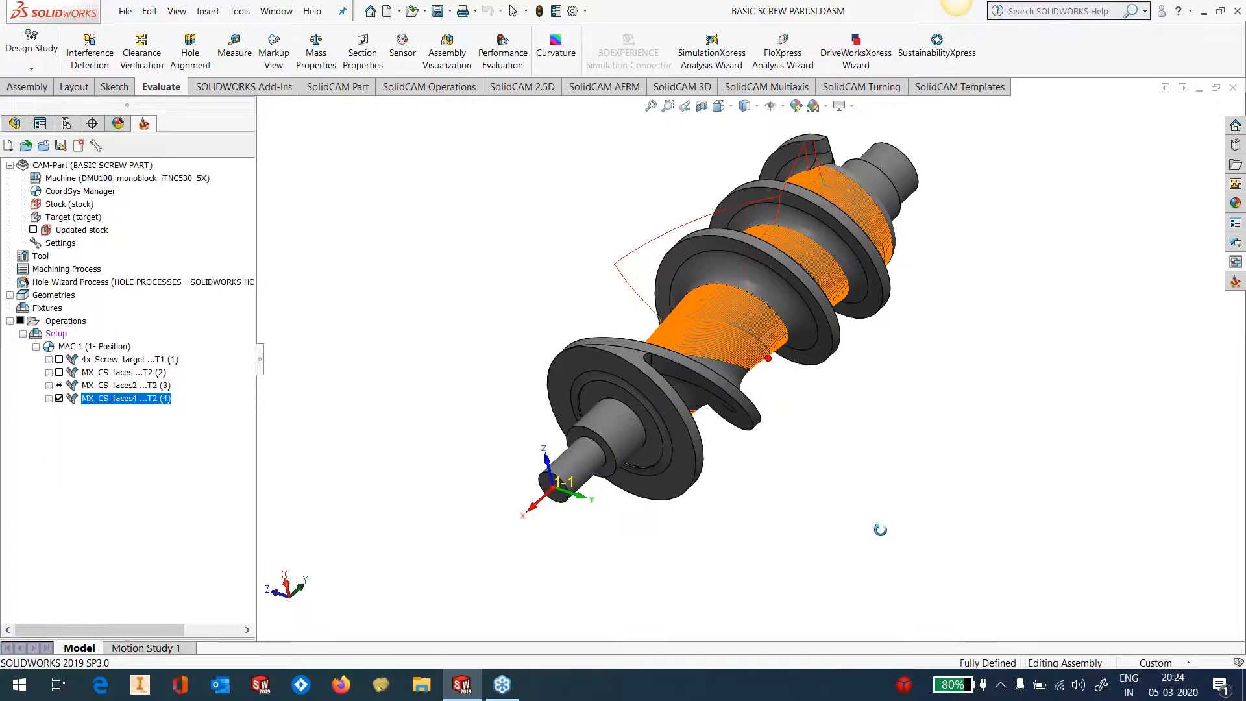
pyautogui.press('Escape')
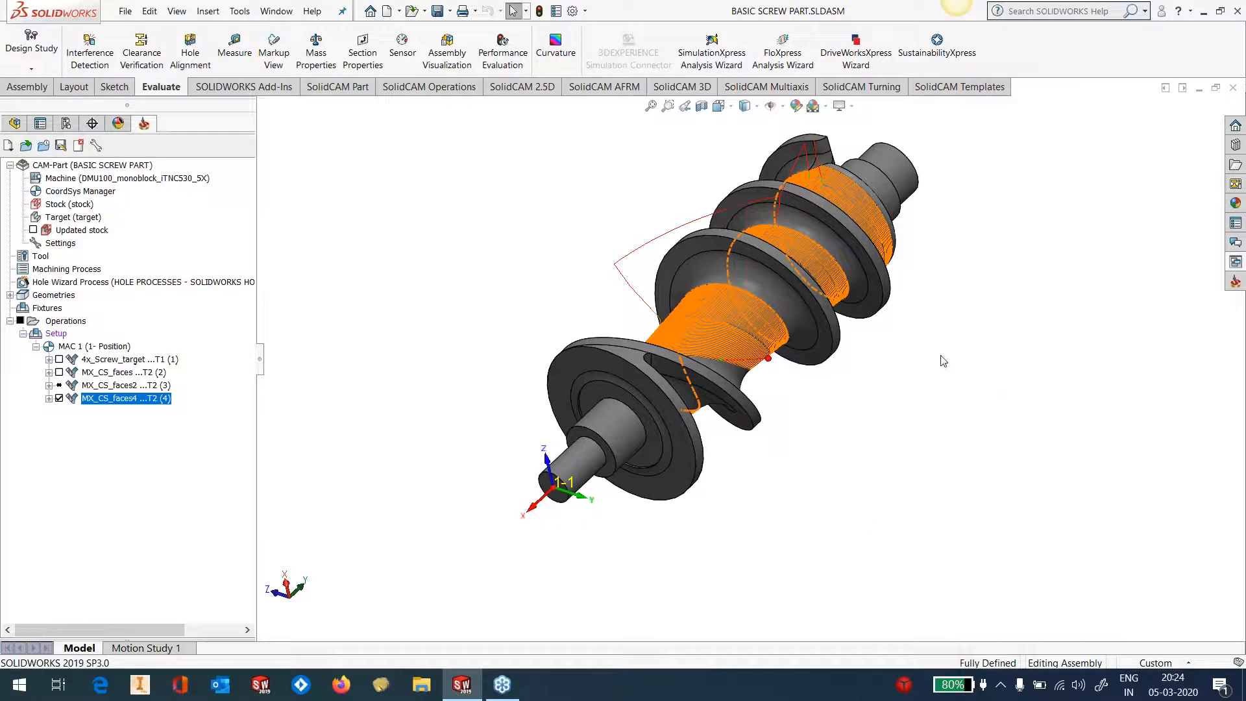
pyautogui.moveTo(942, 393); pyautogui.dragTo(949, 478, button='middle')
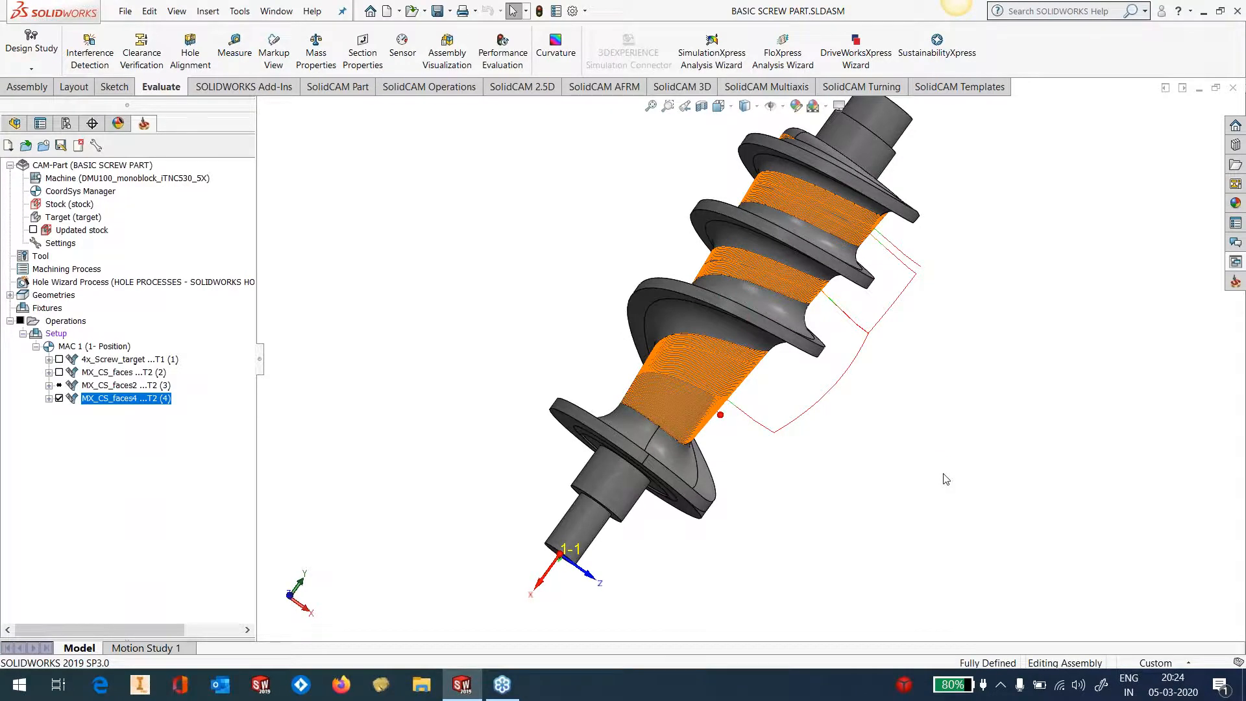
# Step: Hide the MX_CS_faces4 tool path and view the bare screw from the front
pyautogui.click(59, 398)
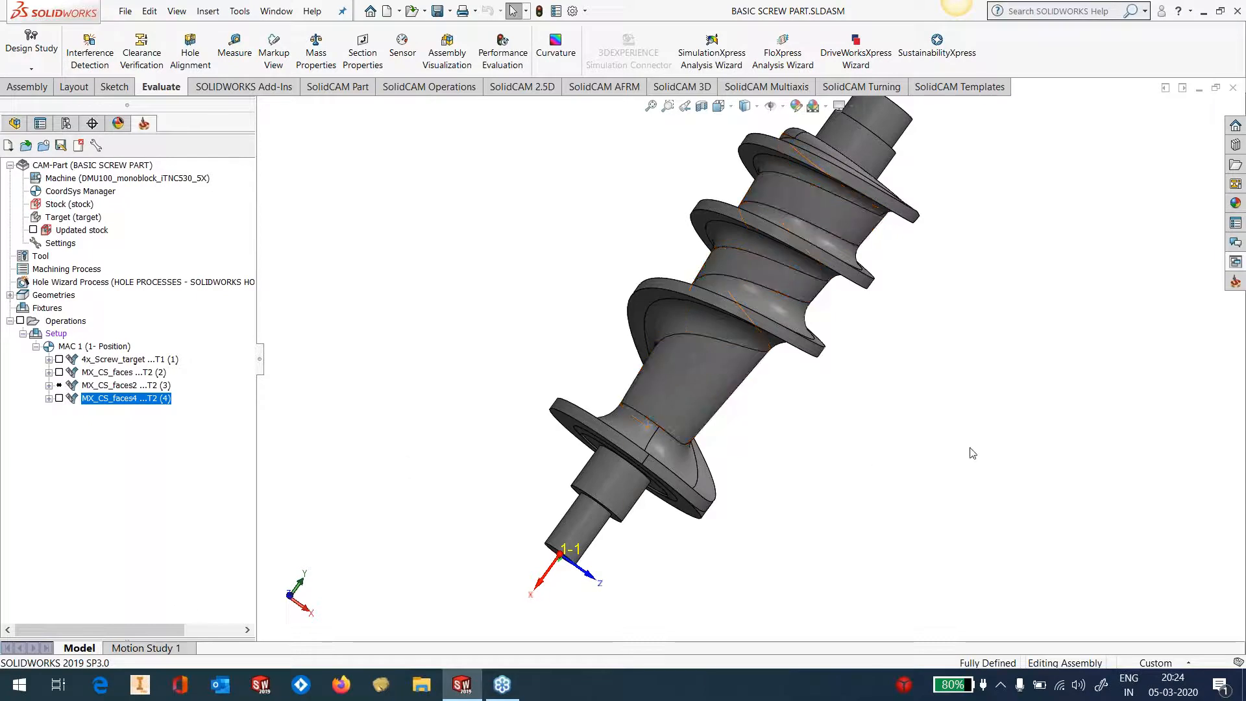
pyautogui.moveTo(769, 338); pyautogui.dragTo(761, 260, button='middle')
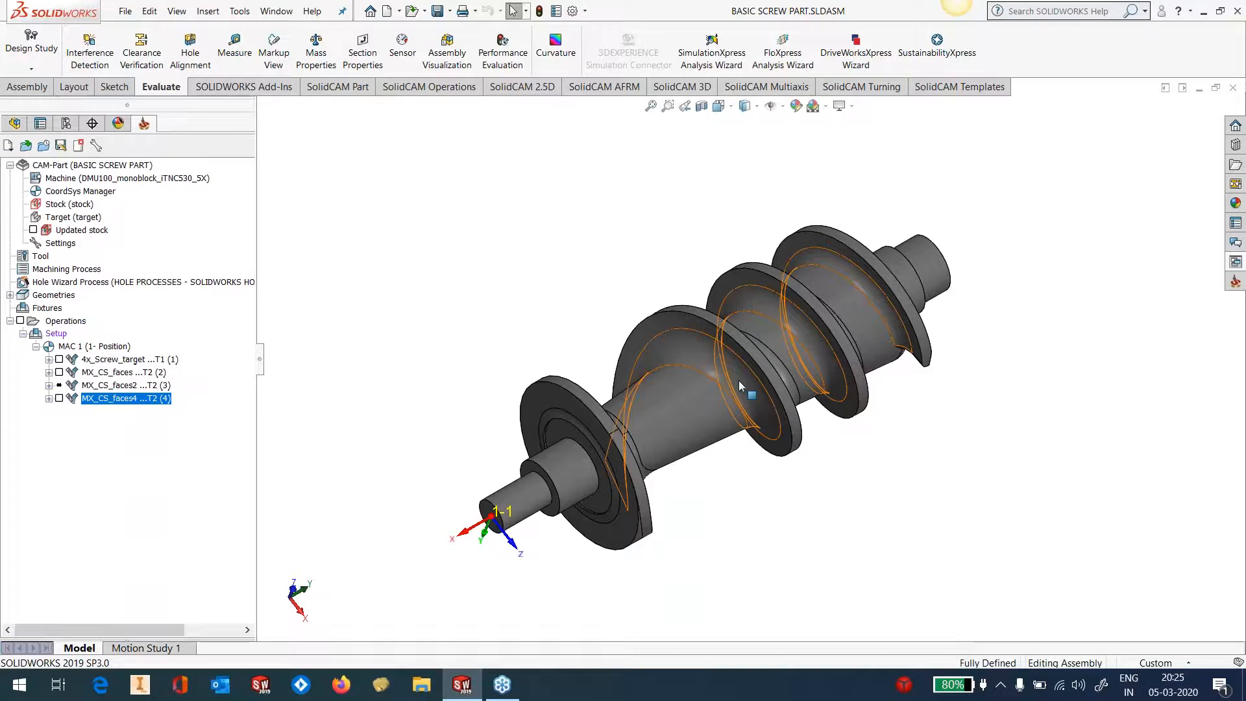
# Step: Open the recent turbine blade CAM-part BLADE SMALL.prt and examine the blade from several angles
pyautogui.click(251, 14)
pyautogui.moveTo(257, 79)
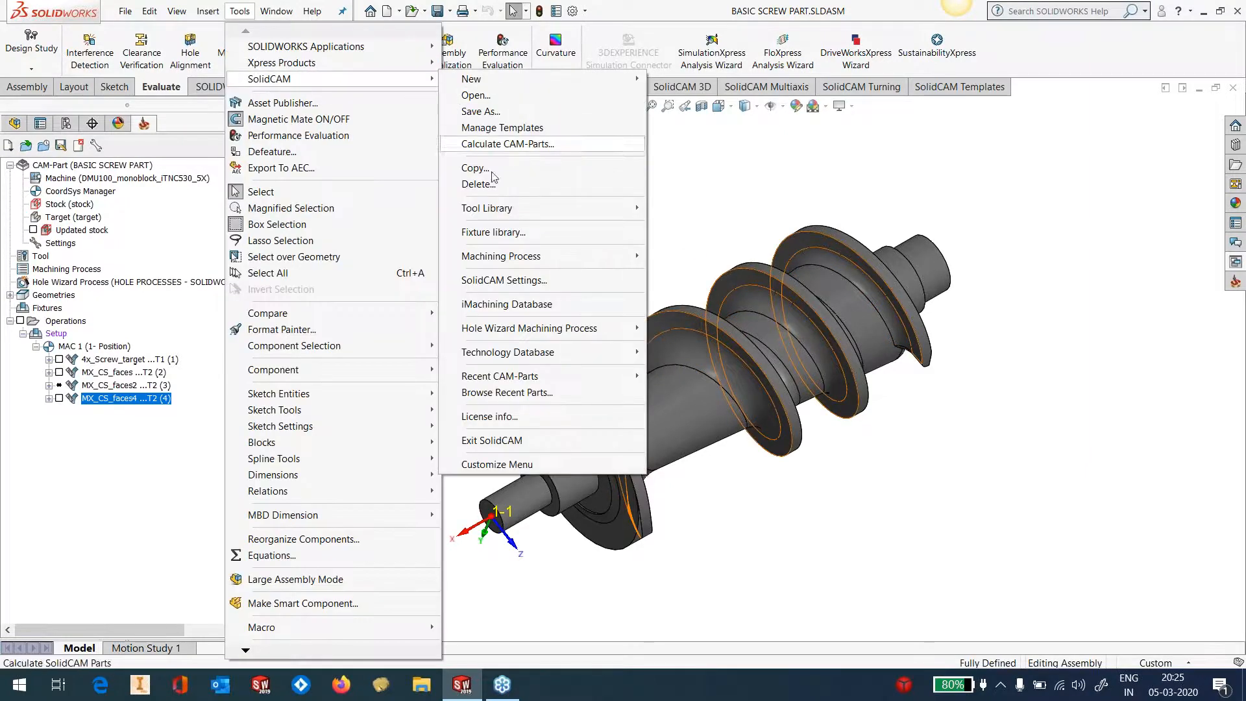
pyautogui.moveTo(521, 383)
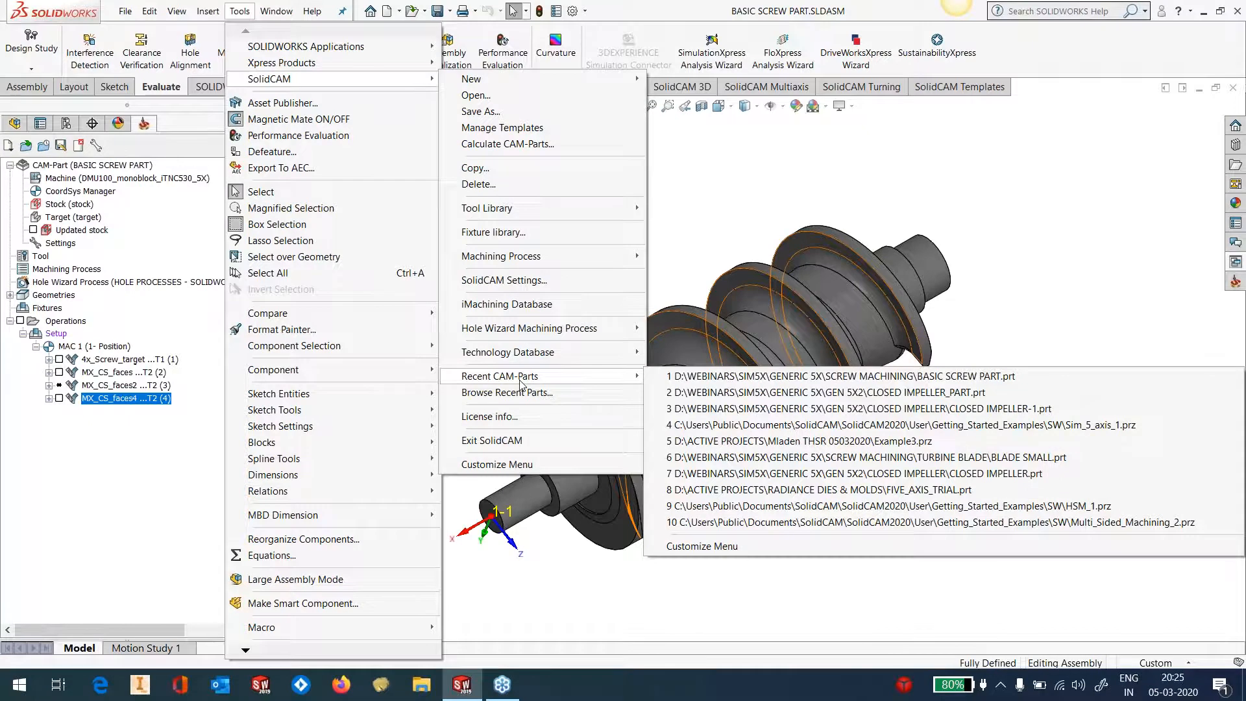
pyautogui.click(860, 458)
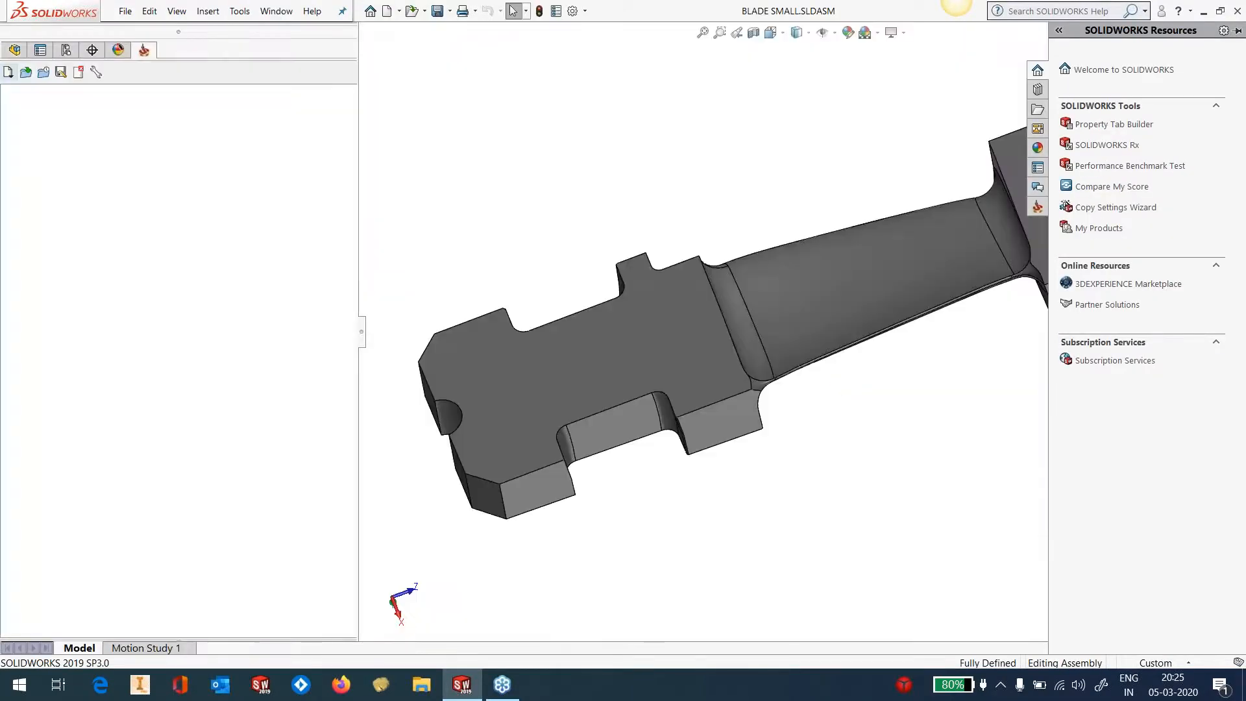
pyautogui.moveTo(874, 383); pyautogui.dragTo(854, 165, button='middle')
pyautogui.scroll(2, 808, 465)
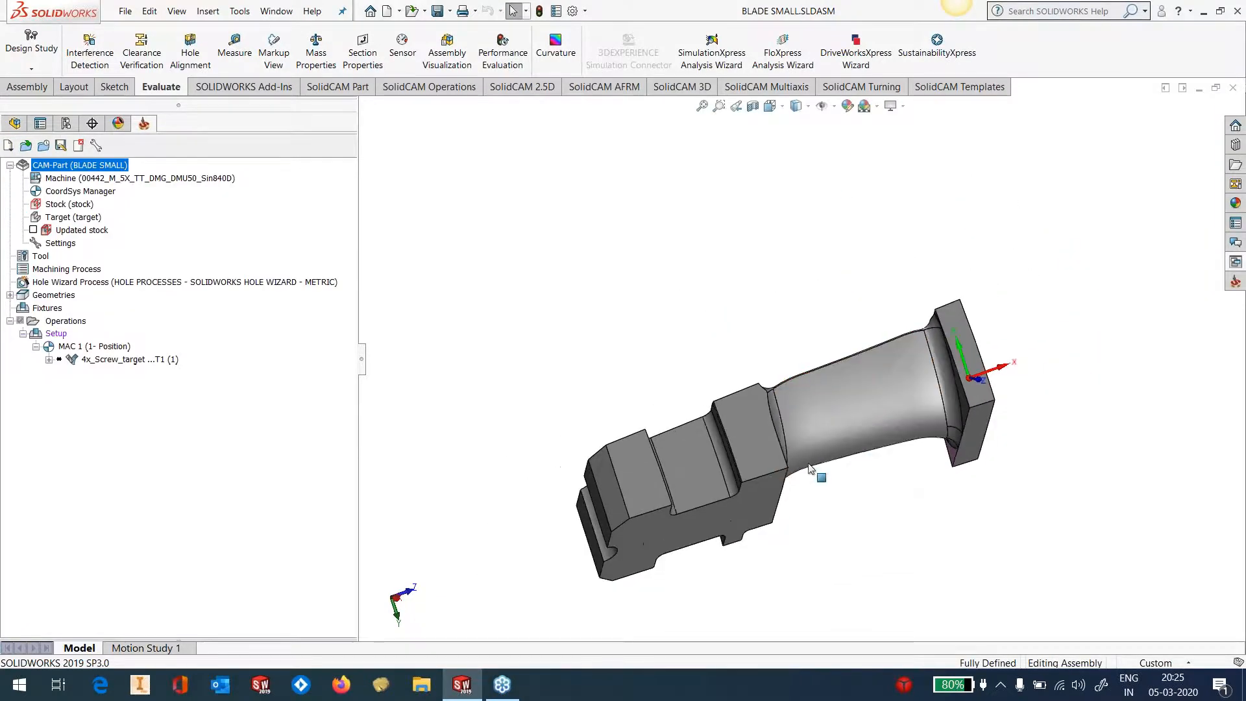
pyautogui.scroll(-1, 749, 499)
pyautogui.scroll(1, 751, 500)
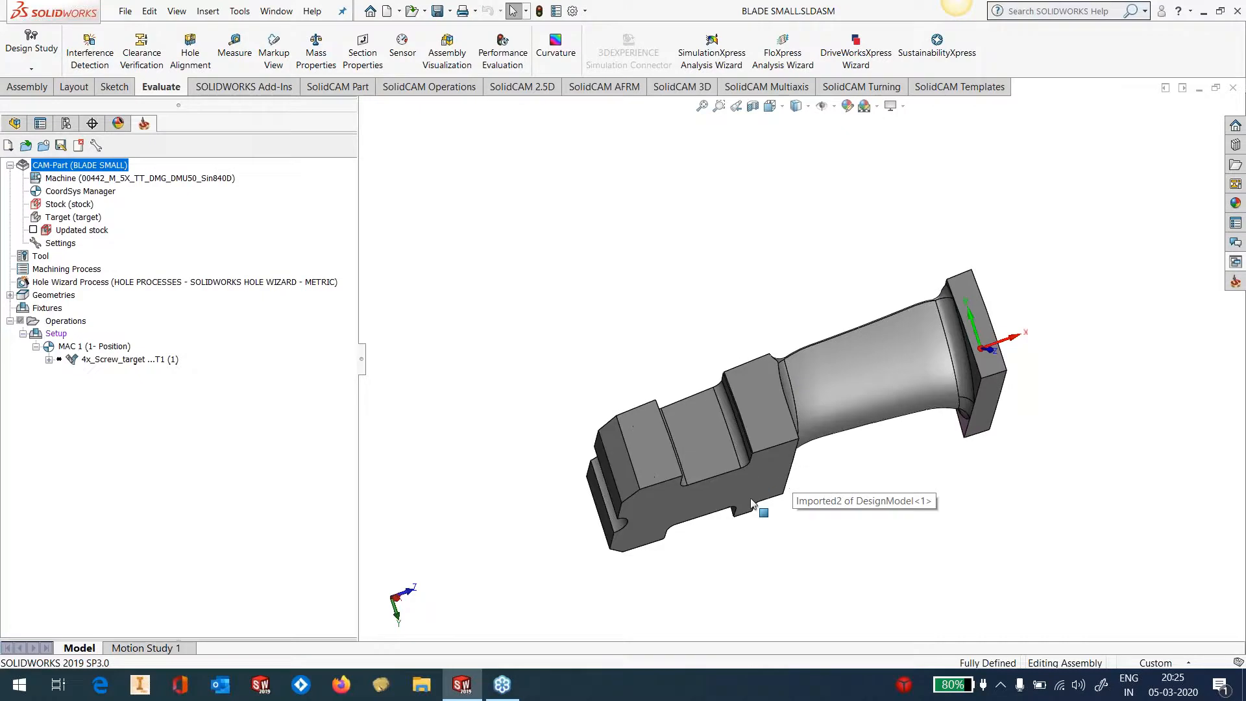
pyautogui.moveTo(755, 490); pyautogui.dragTo(756, 359, button='middle')
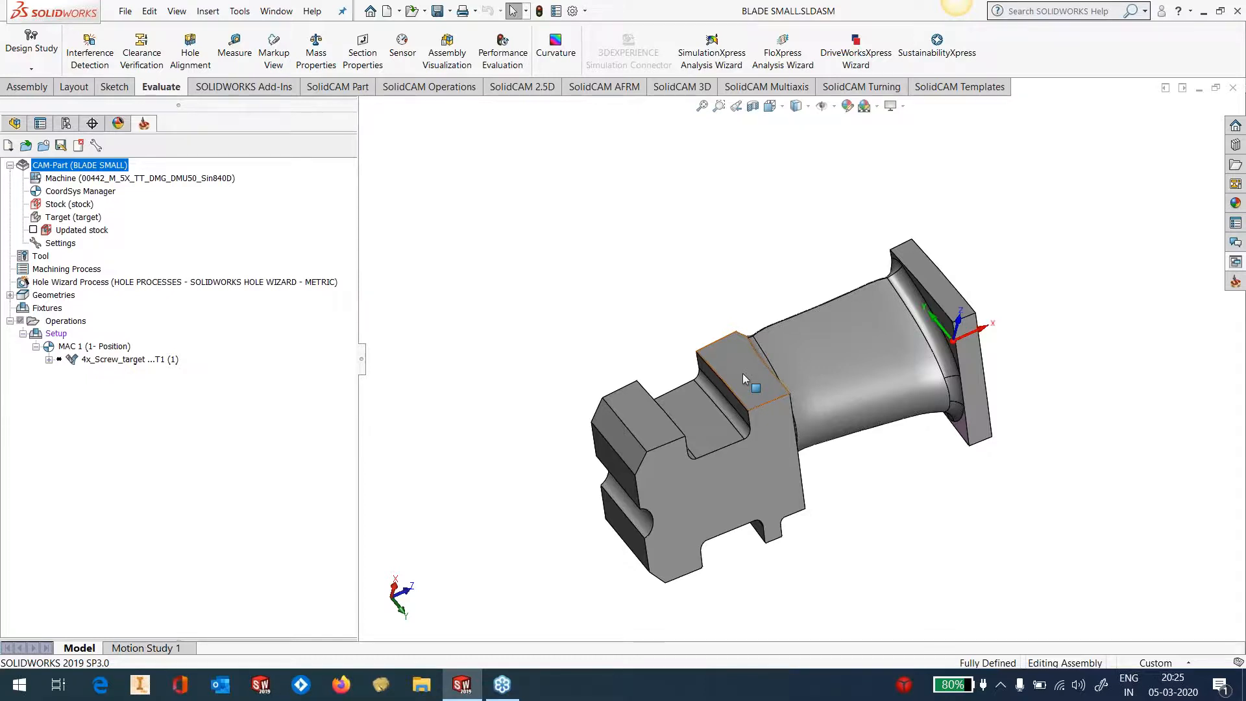
# Step: Review the blade's stock definition without changing it, and inspect the stock model in 3D
pyautogui.rightClick(58, 206)
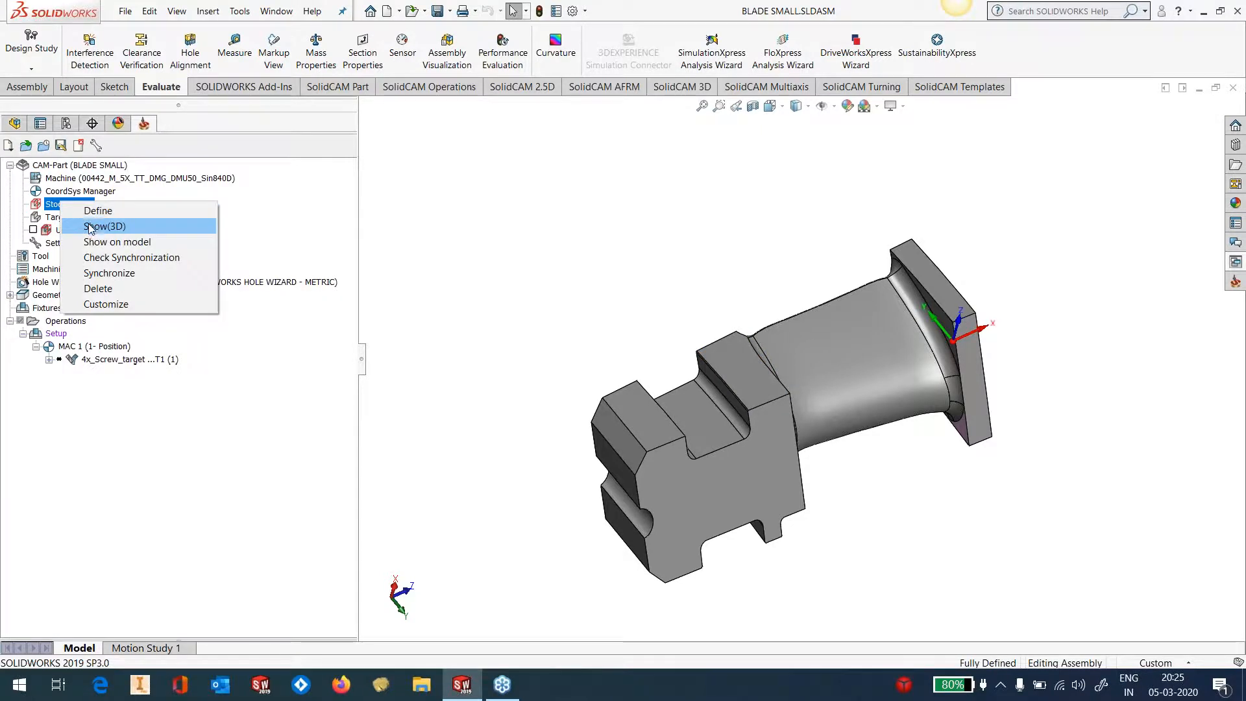
pyautogui.click(91, 214)
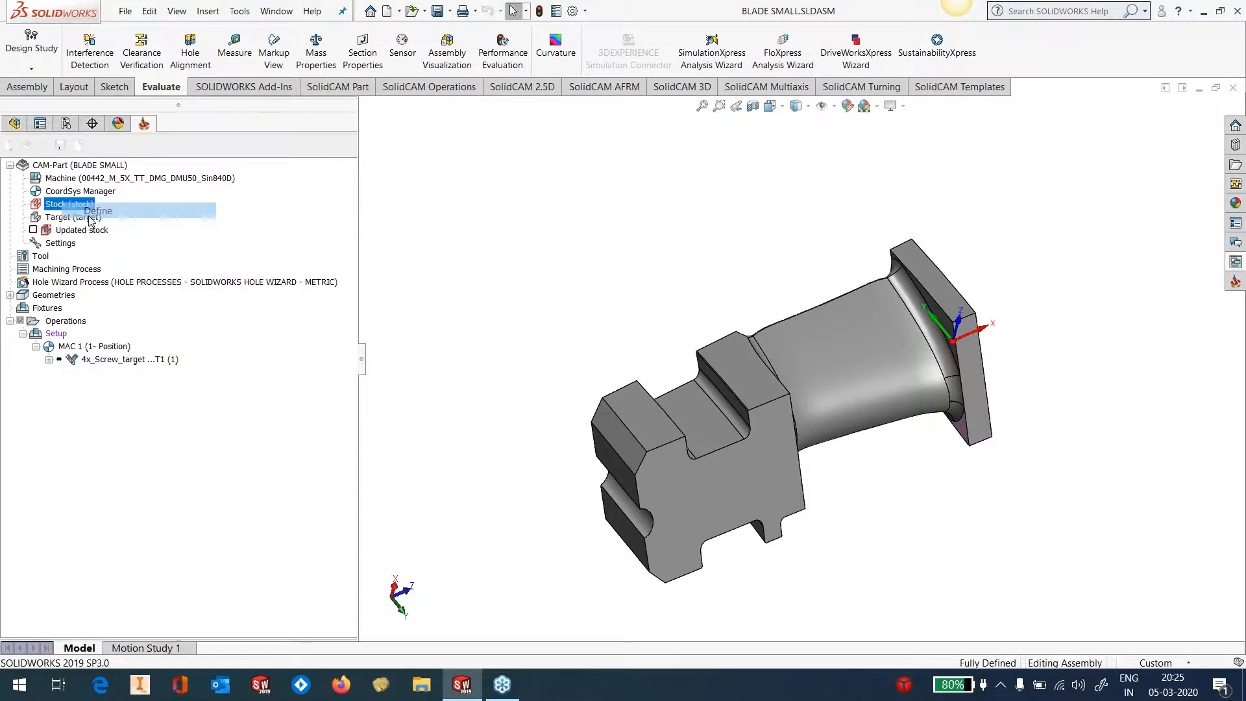
pyautogui.click(33, 166)
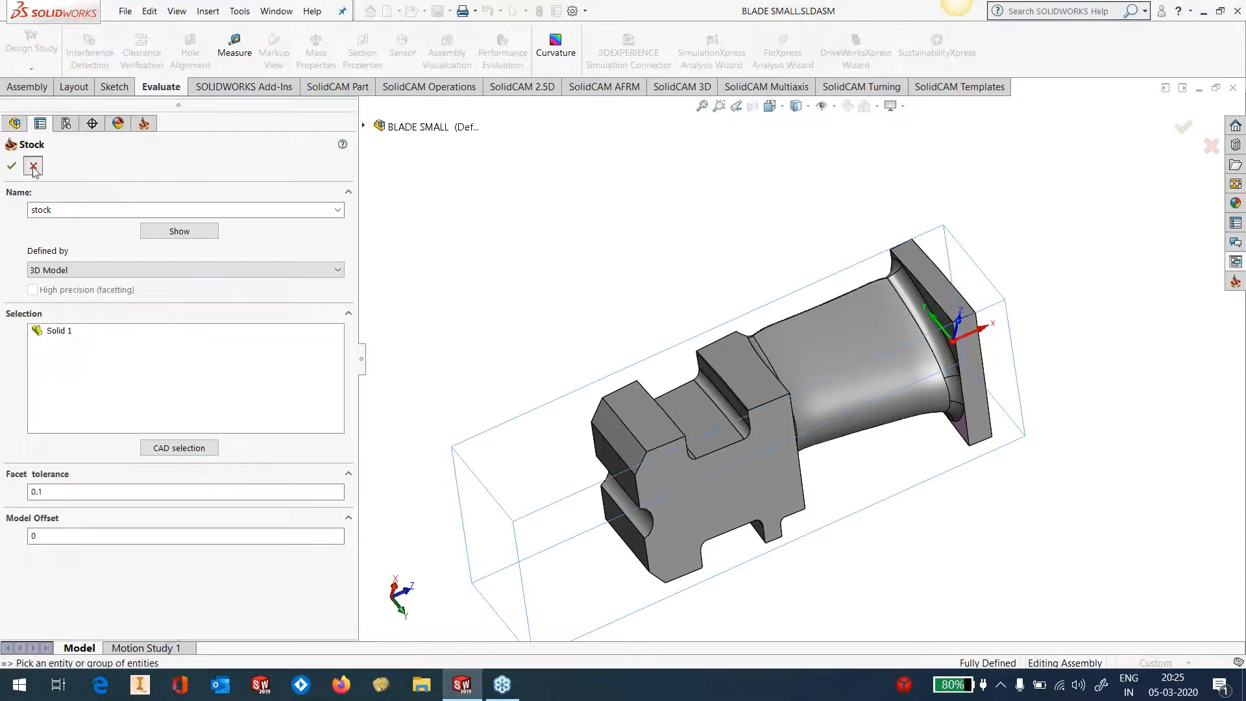
pyautogui.rightClick(63, 203)
pyautogui.click(163, 225)
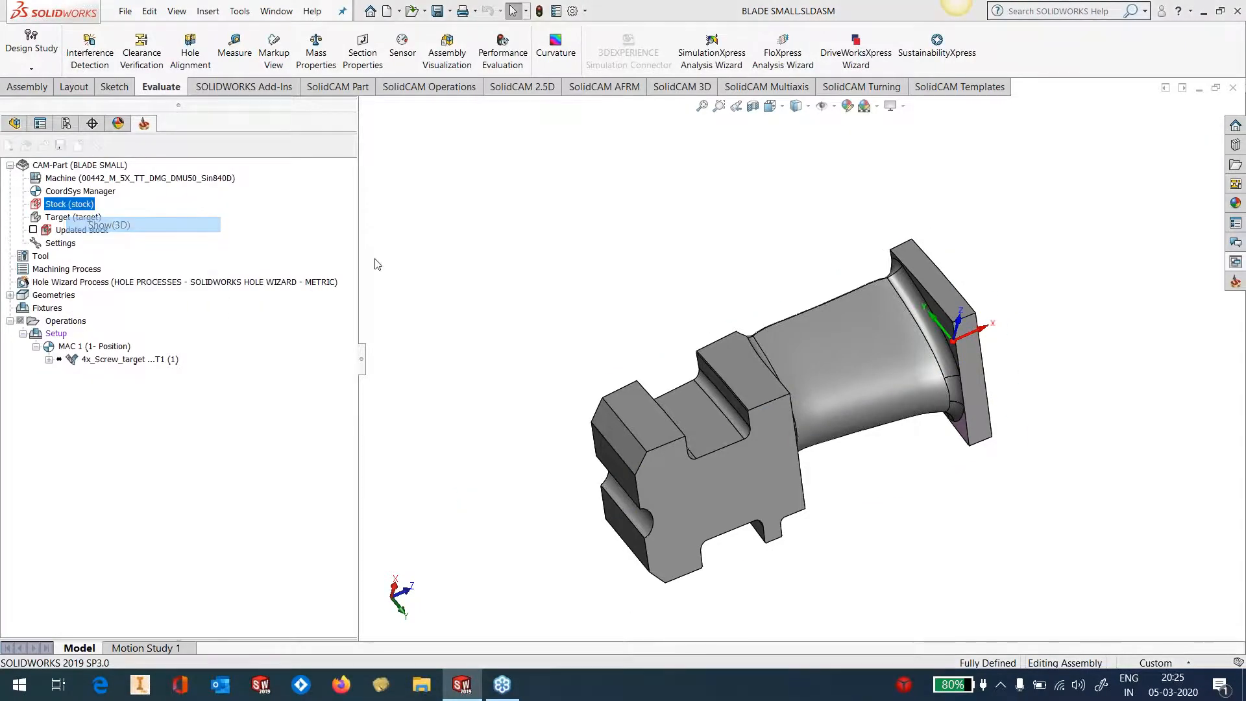
pyautogui.moveTo(634, 361); pyautogui.dragTo(543, 360)
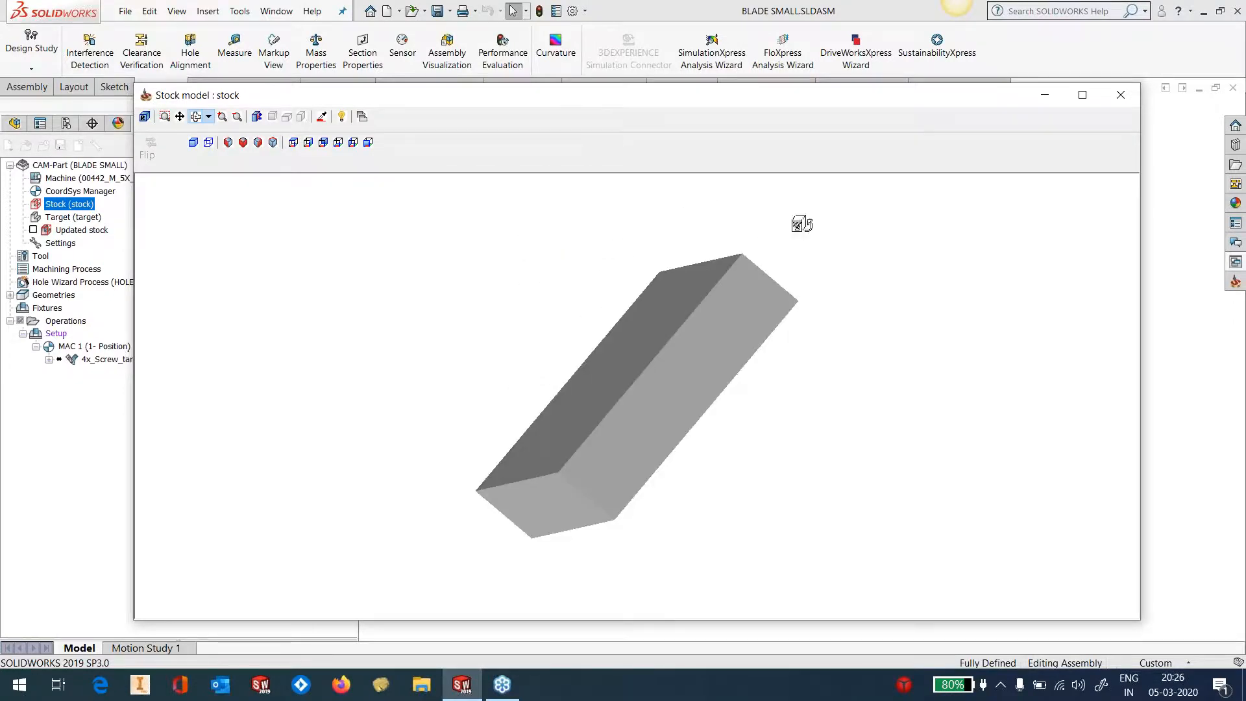
pyautogui.click(1120, 95)
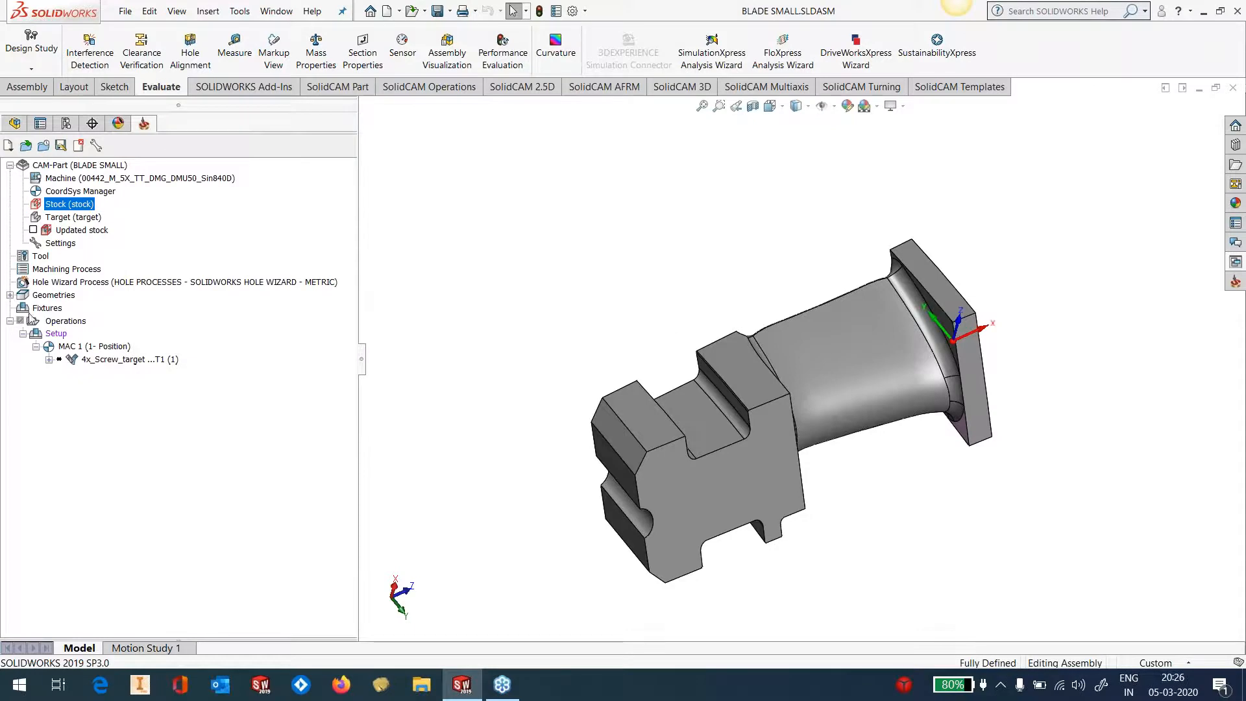
# Step: Open the 4x_Screw_target operation for editing and review its geometry settings and tool data
pyautogui.rightClick(122, 361)
pyautogui.click(159, 165)
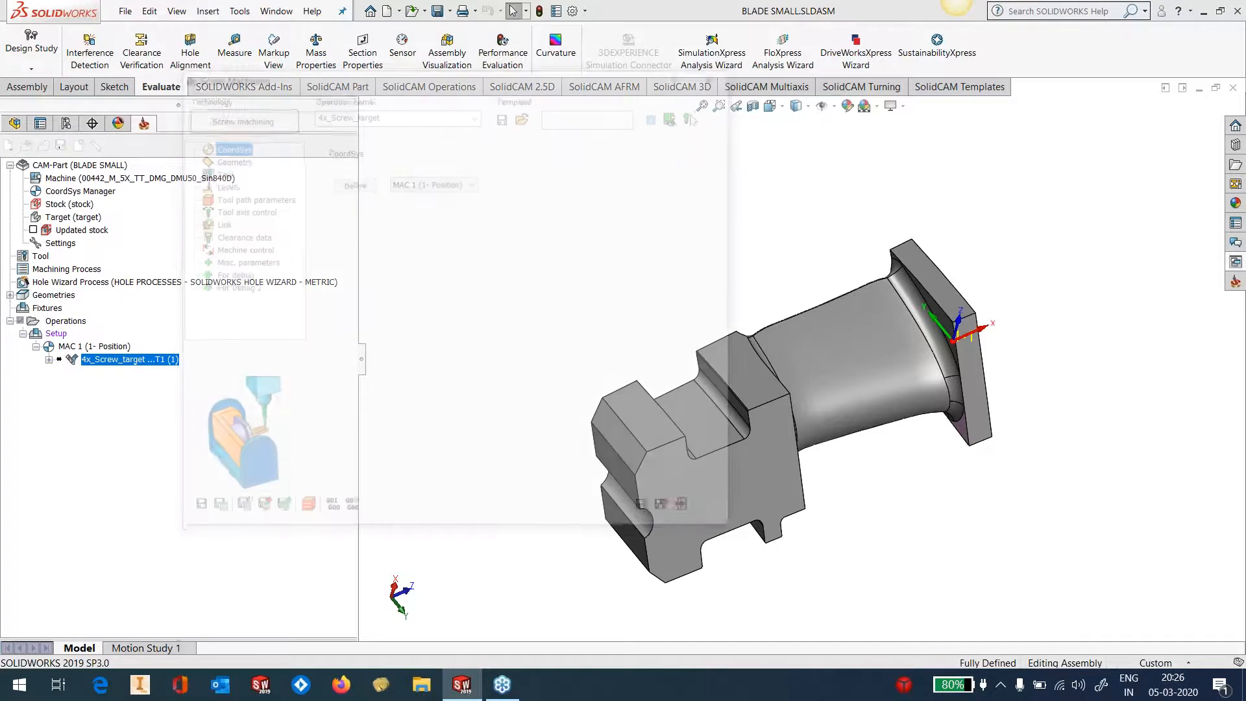
pyautogui.doubleClick(607, 226)
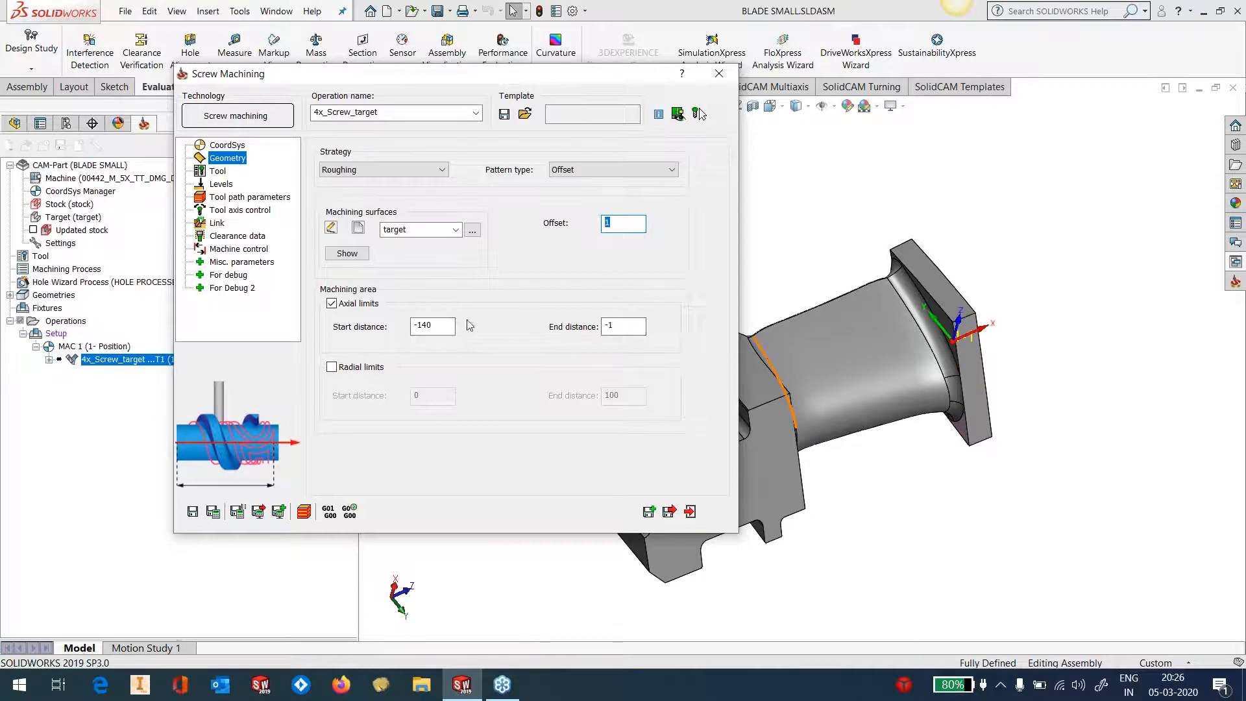
pyautogui.click(218, 172)
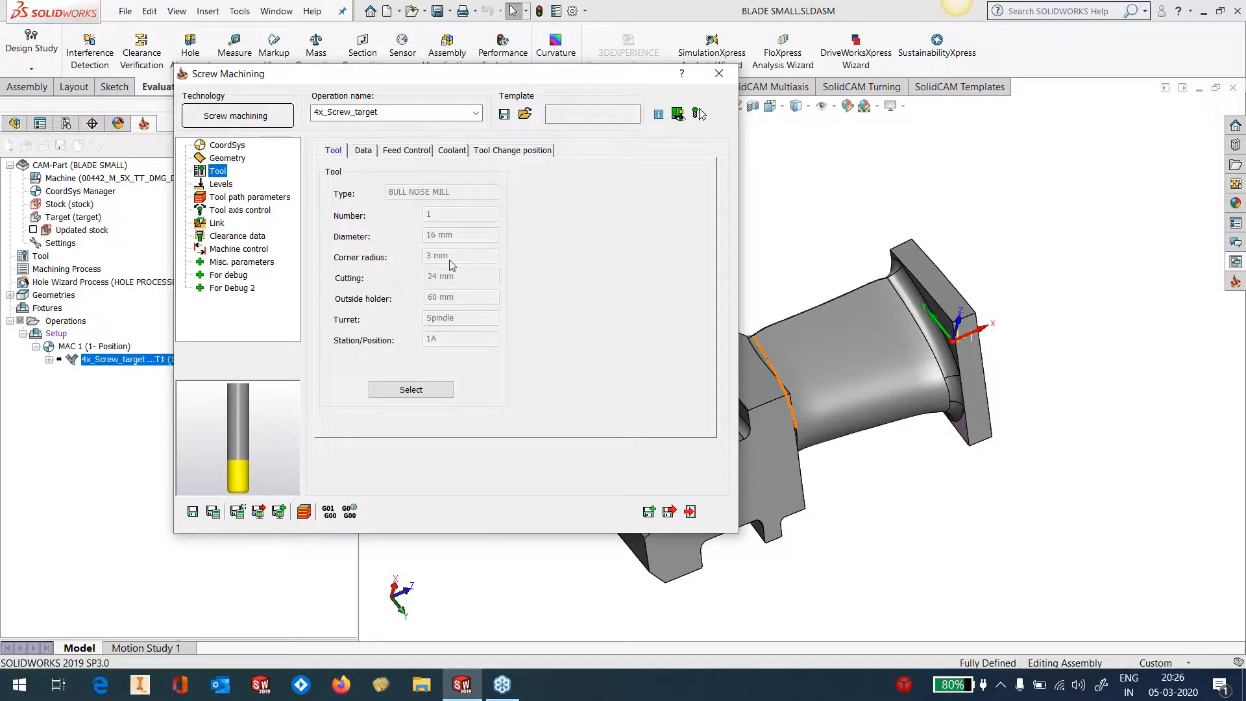
# Step: Review the levels of the 4x_Screw_target operation and its tool path parameters for step down distance and maximum step over
pyautogui.click(223, 185)
pyautogui.click(265, 198)
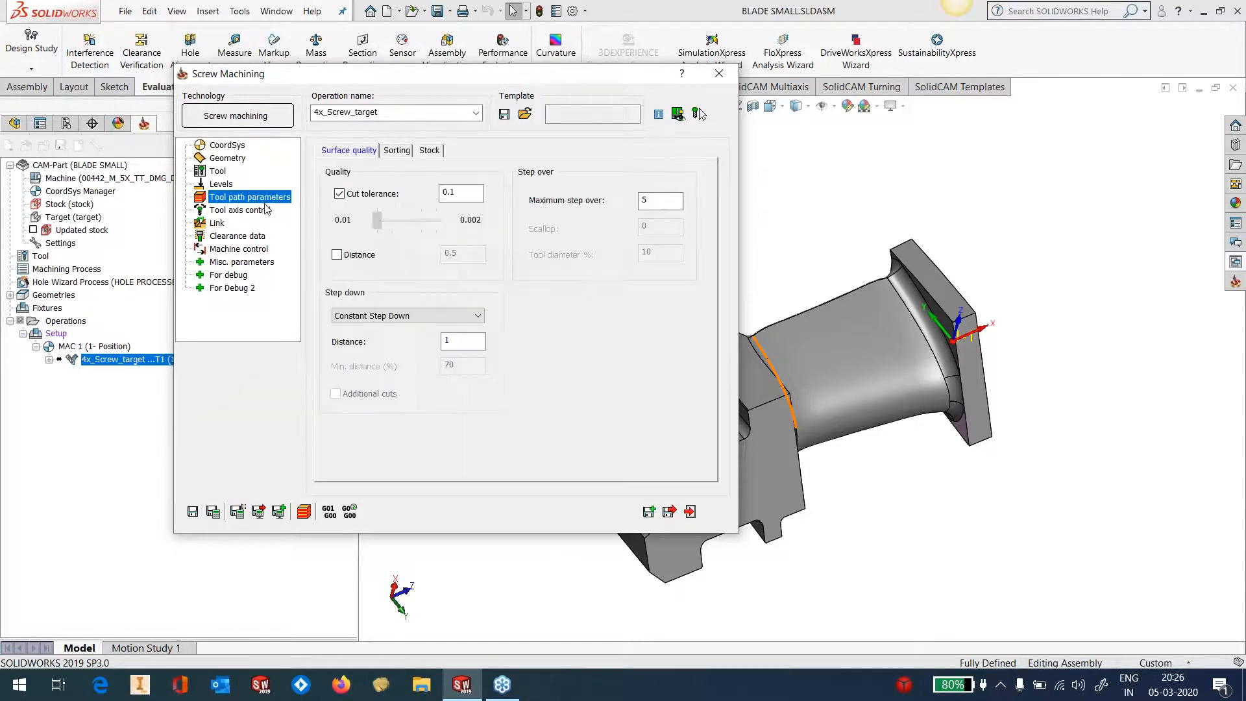
pyautogui.moveTo(465, 341); pyautogui.dragTo(415, 344)
pyautogui.click(683, 198)
pyautogui.moveTo(682, 198); pyautogui.dragTo(610, 207)
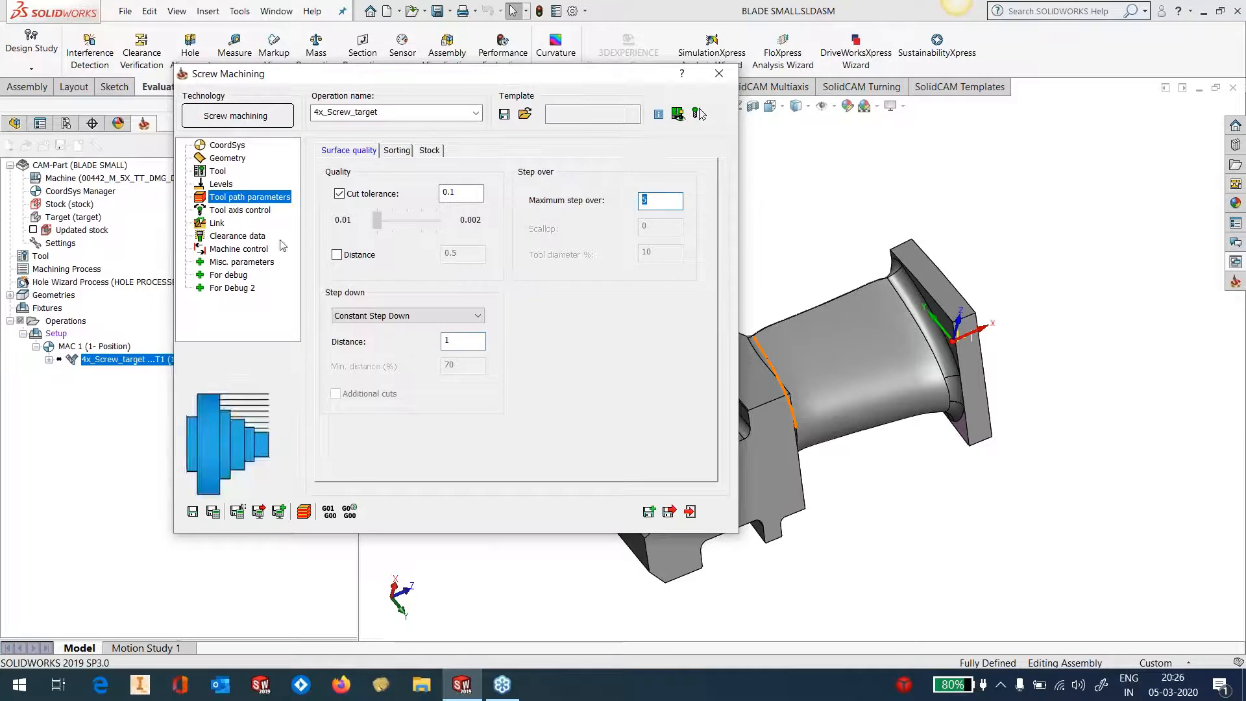
# Step: Check the rotary axis settings under the operation's tool axis control, and exit the Screw Machining operation
pyautogui.click(239, 210)
pyautogui.click(454, 174)
pyautogui.click(635, 304)
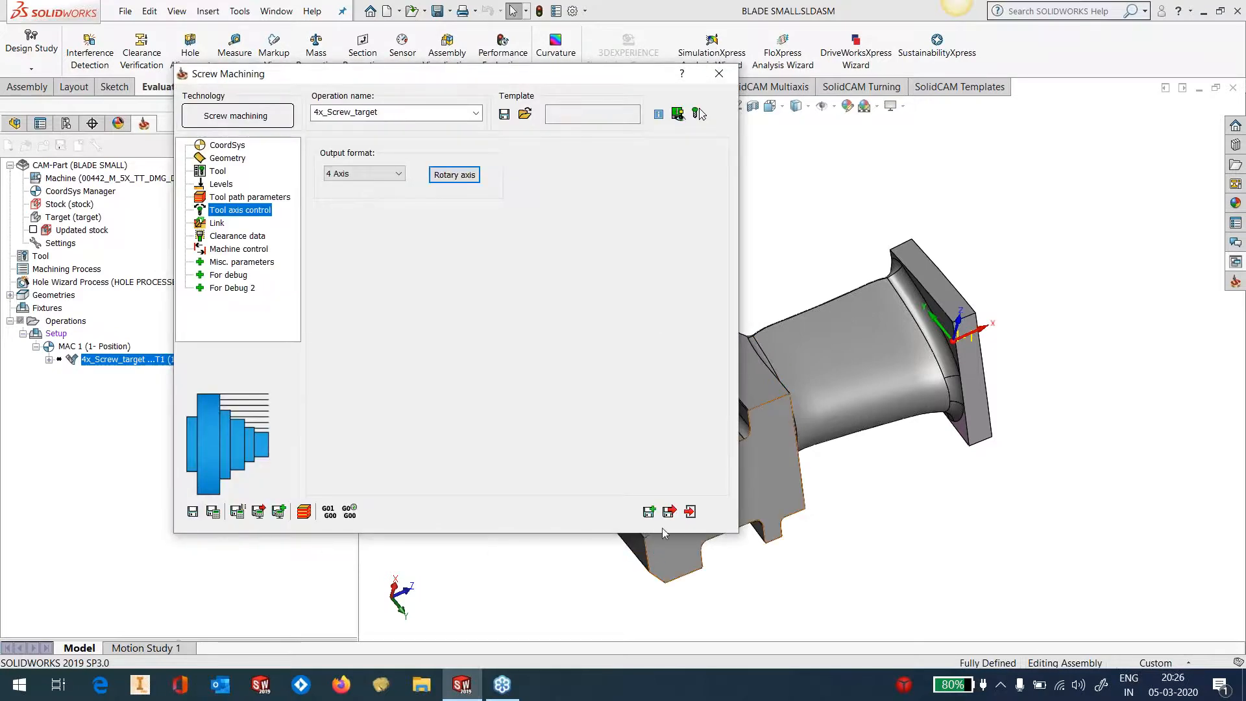
pyautogui.click(689, 512)
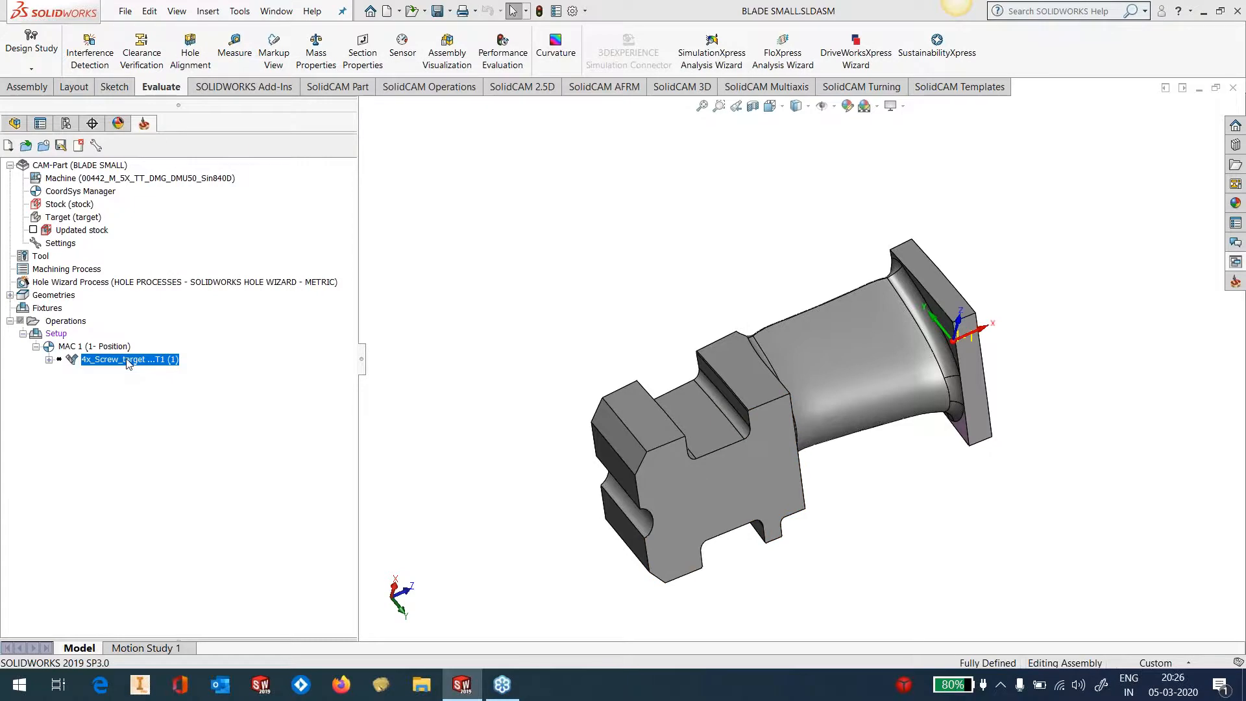
# Step: Calculate the 4x_Screw_target operation and view its tool path around the blade
pyautogui.rightClick(124, 359)
pyautogui.click(173, 210)
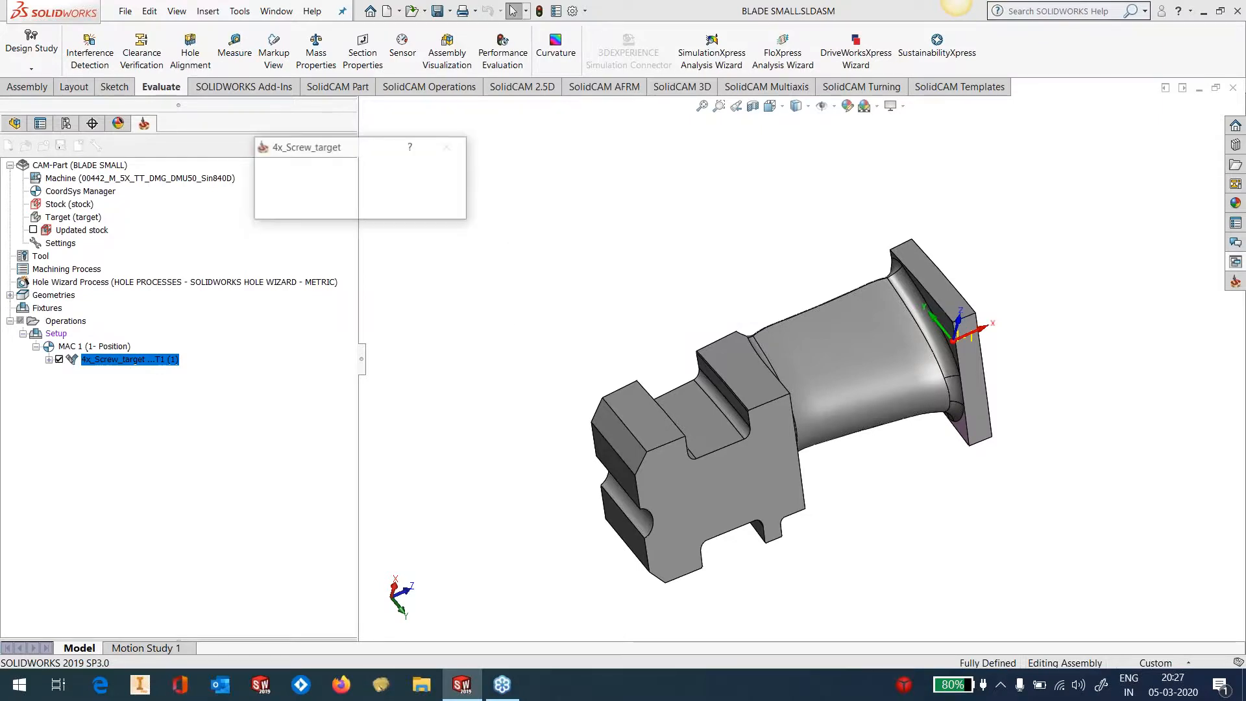
pyautogui.moveTo(832, 396); pyautogui.dragTo(844, 223, button='middle')
# Step: Start simulating the 4x_Screw_target operation in SolidVerify, with the stock block angled and enlarged for viewing
pyautogui.rightClick(107, 362)
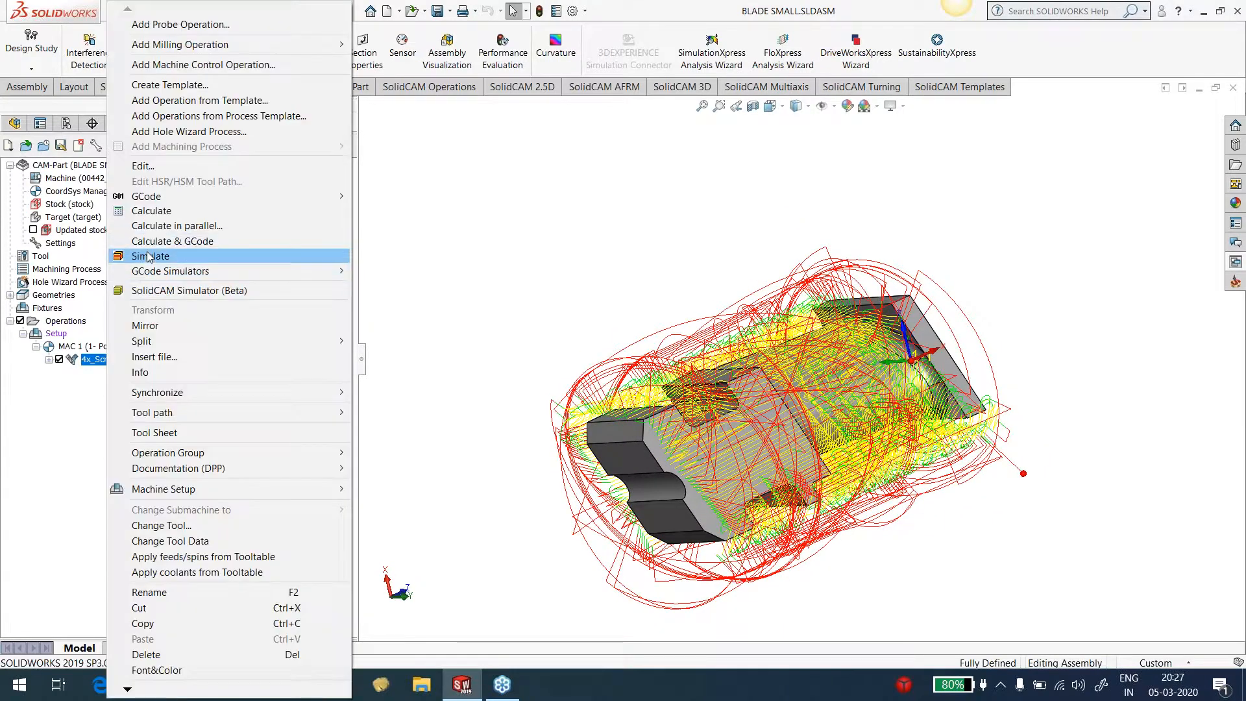
pyautogui.click(149, 257)
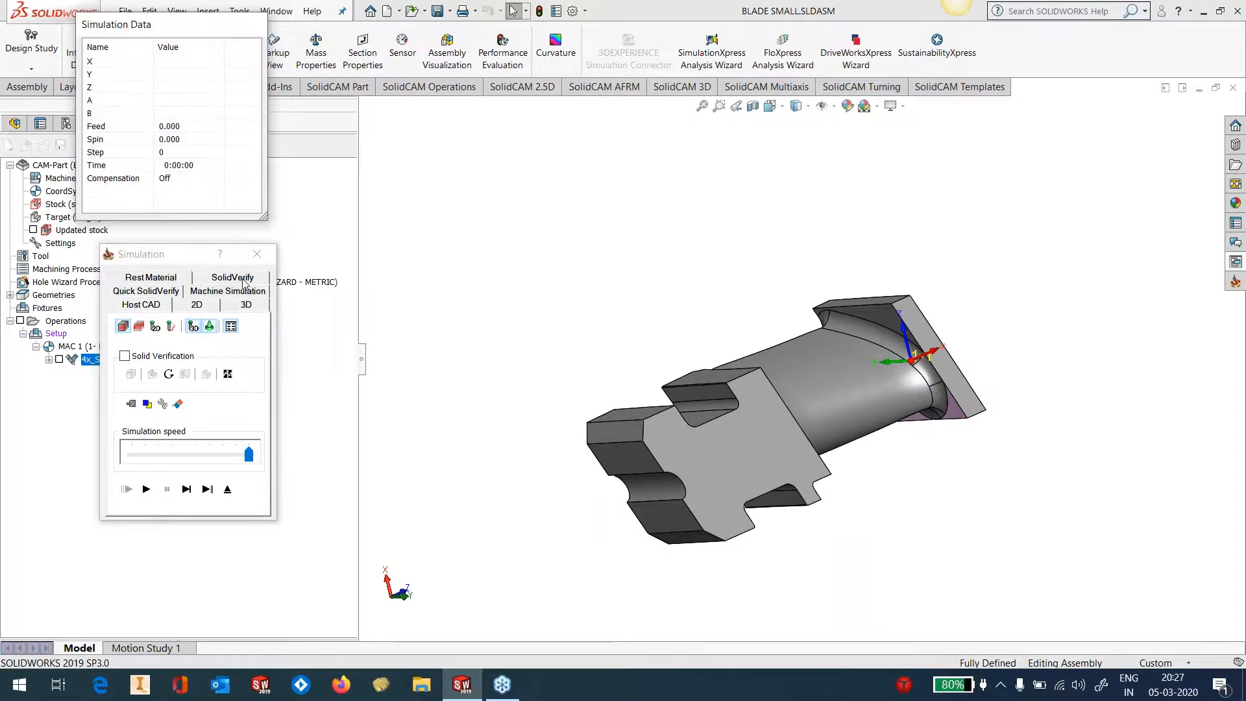
pyautogui.click(245, 287)
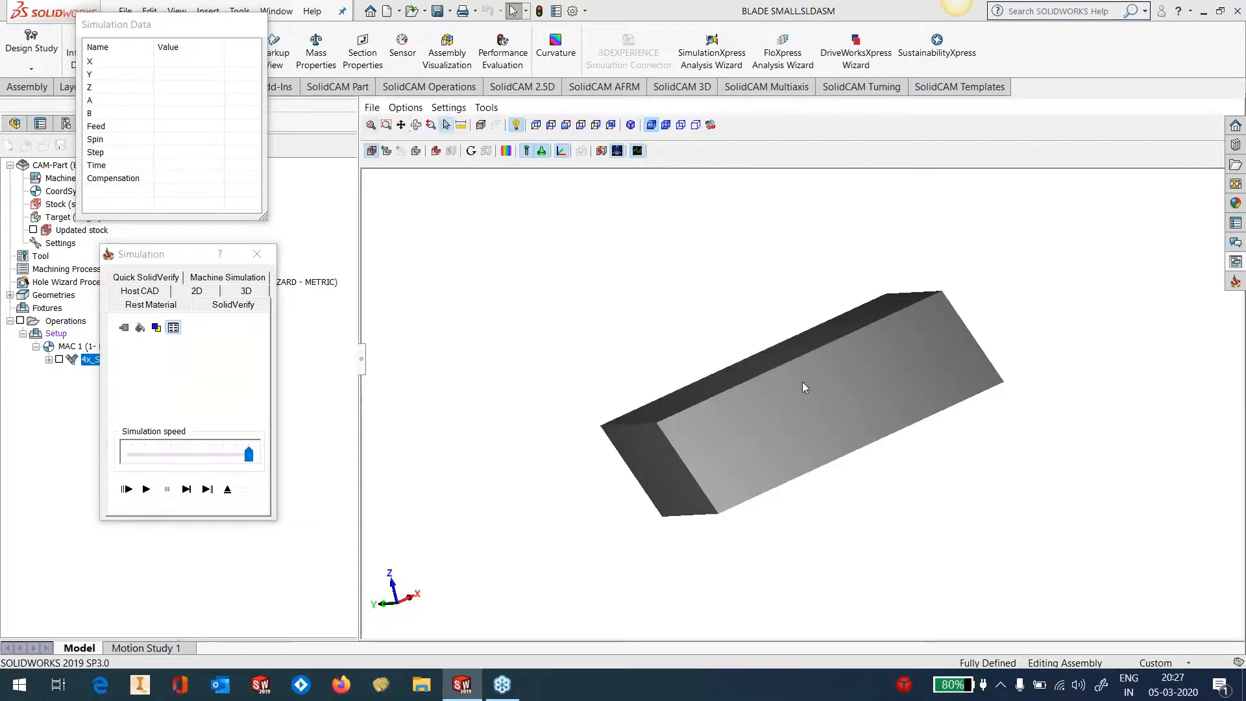
pyautogui.moveTo(772, 422); pyautogui.dragTo(800, 387, button='middle')
pyautogui.scroll(-3, 800, 387)
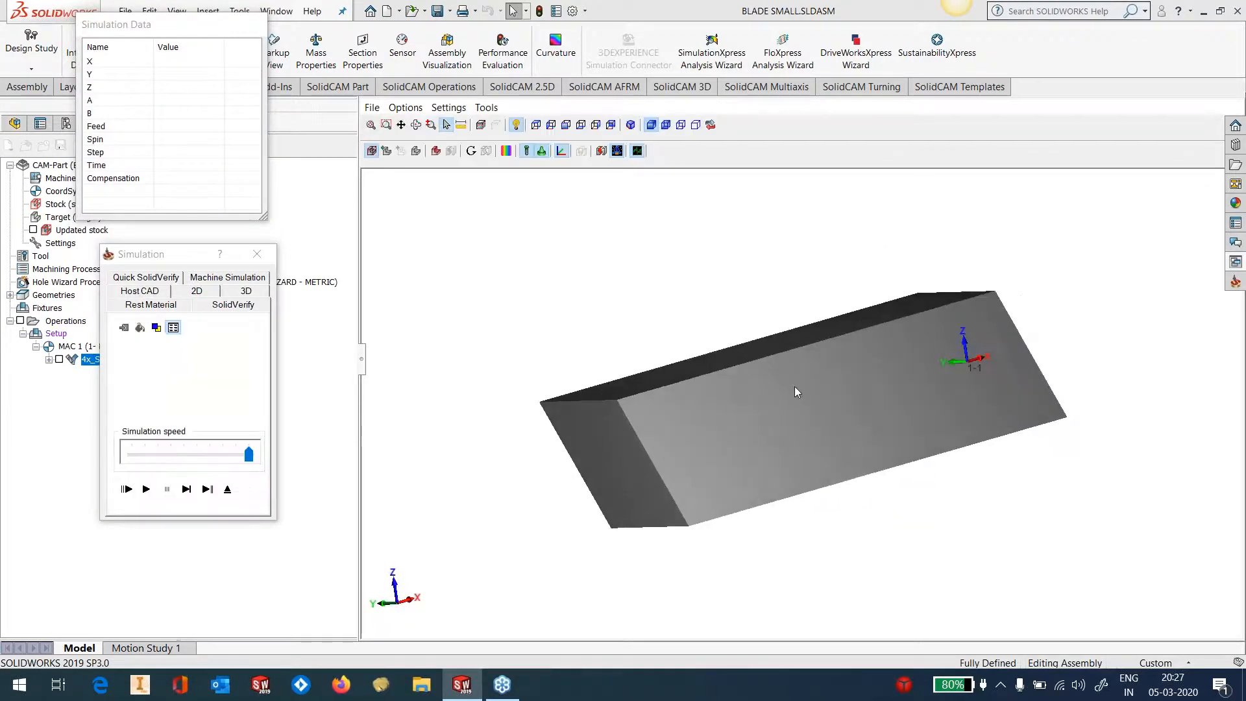
# Step: Run the SolidVerify simulation to the end, declining further crash checking, and inspect the roughed blade from another angle
pyautogui.click(147, 490)
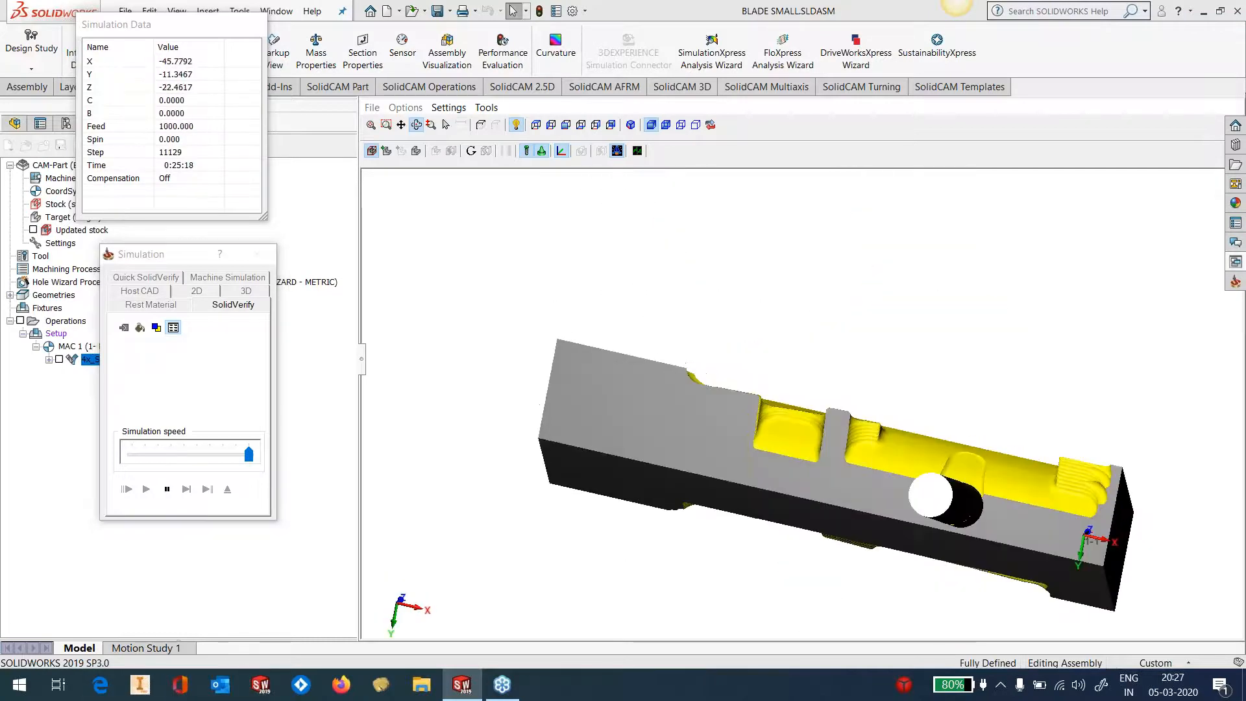
pyautogui.scroll(4, 899, 588)
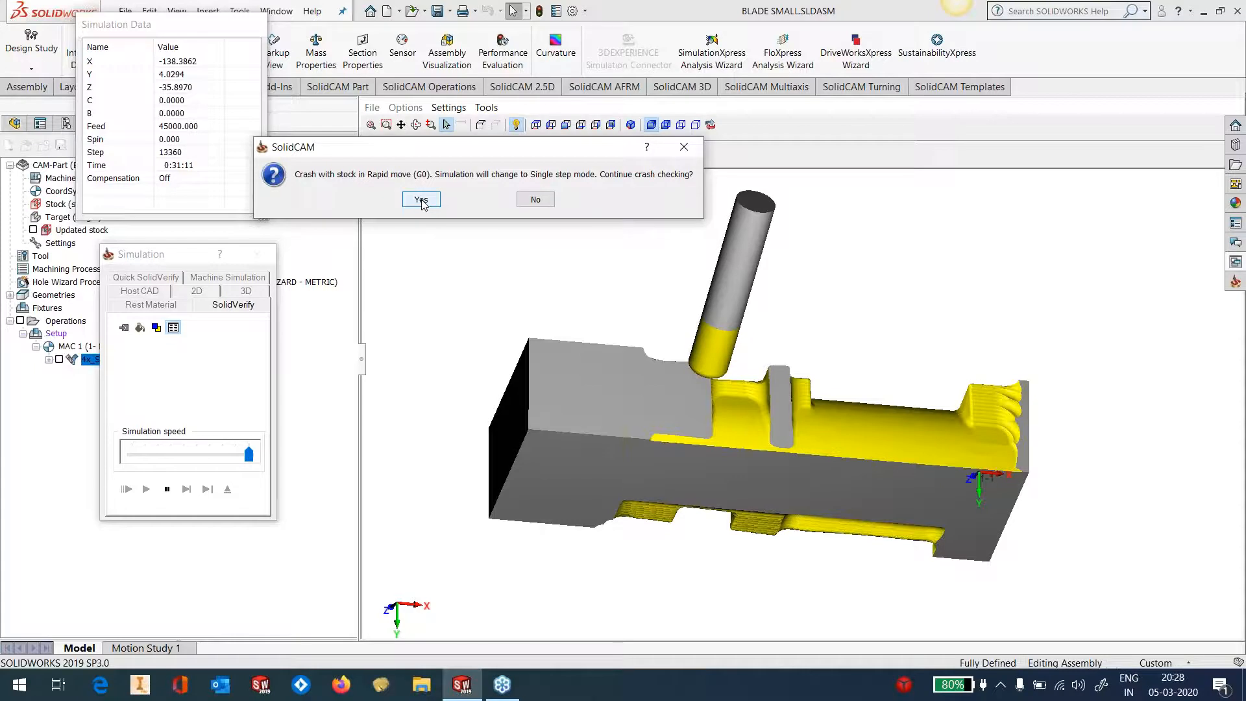
pyautogui.click(535, 200)
pyautogui.click(146, 490)
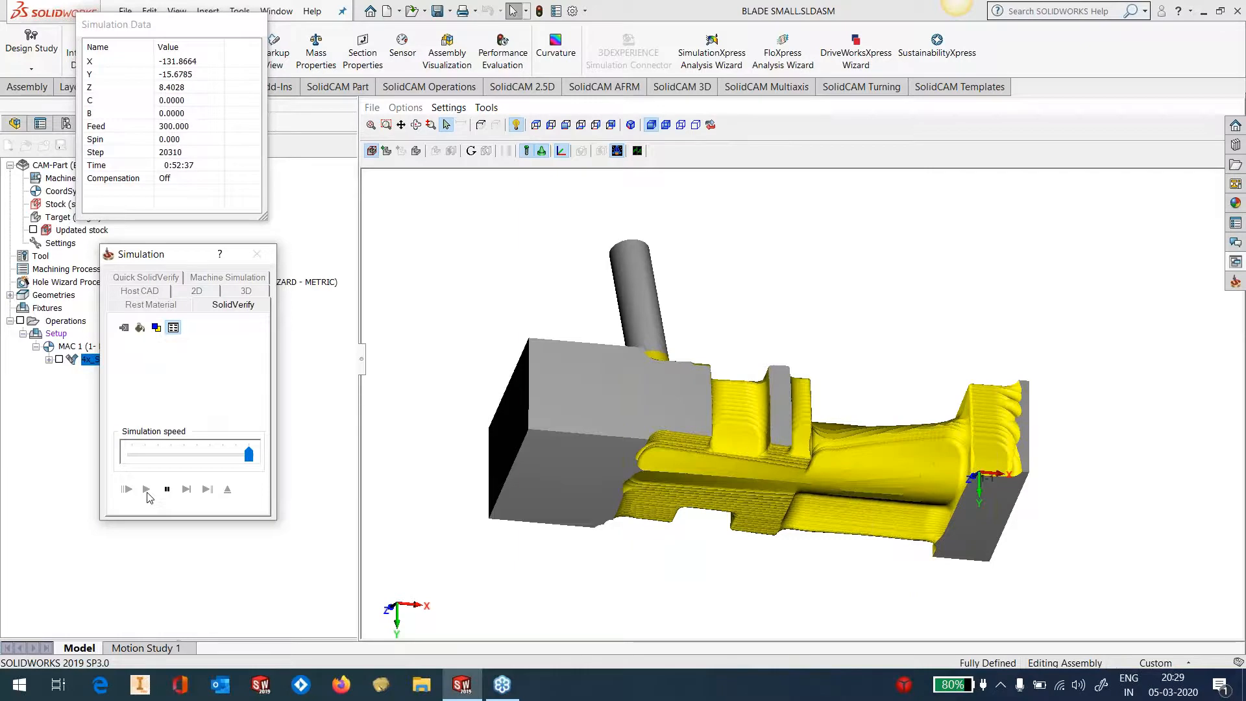
pyautogui.click(146, 488)
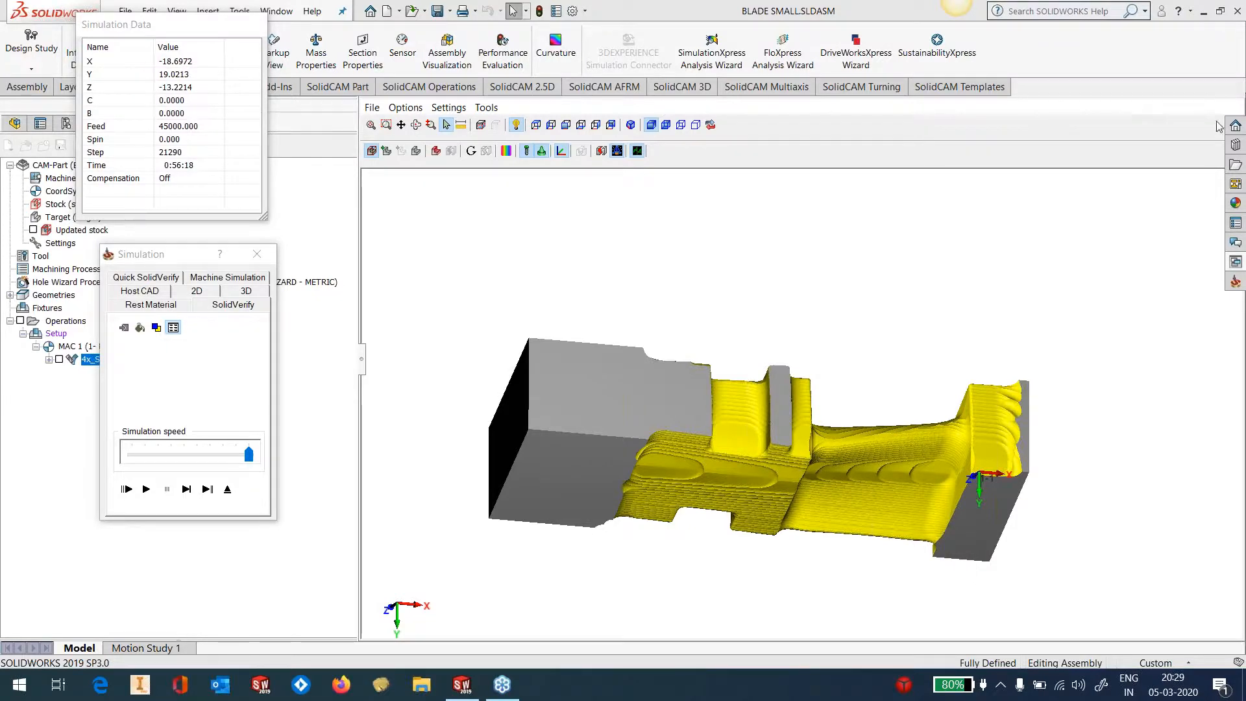
pyautogui.moveTo(943, 303); pyautogui.dragTo(928, 459, button='middle')
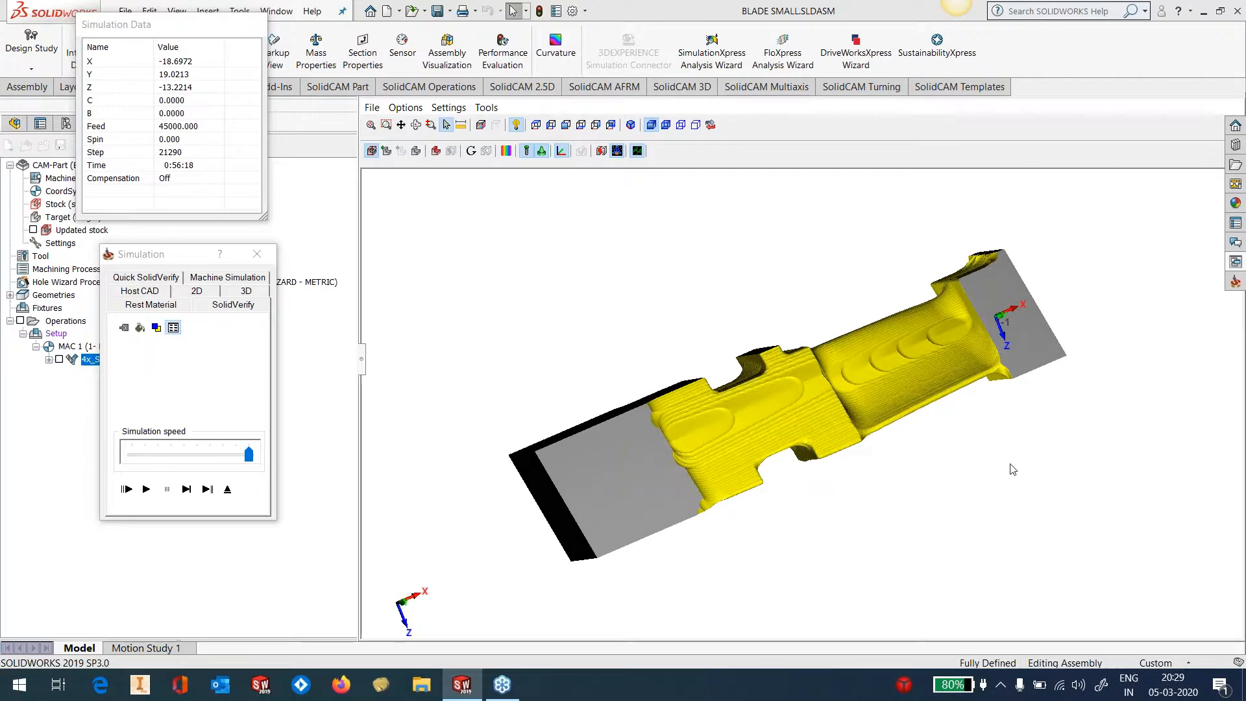